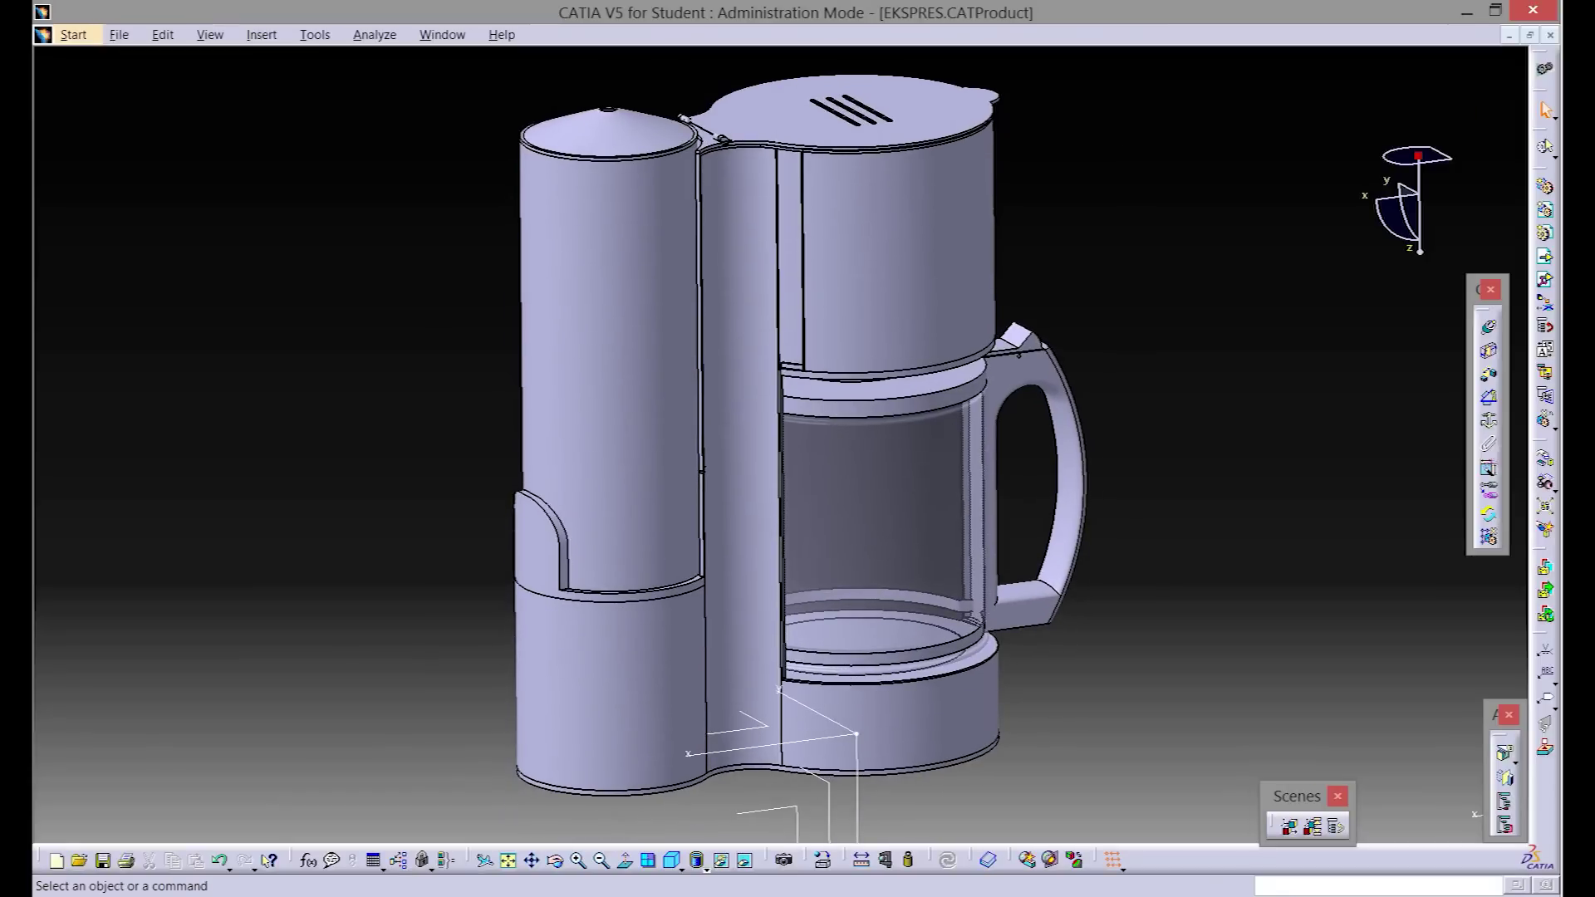
# - Create a new Drafting document, Drawing2, with an empty A2 ISO sheet
pyautogui.click(1543, 70)
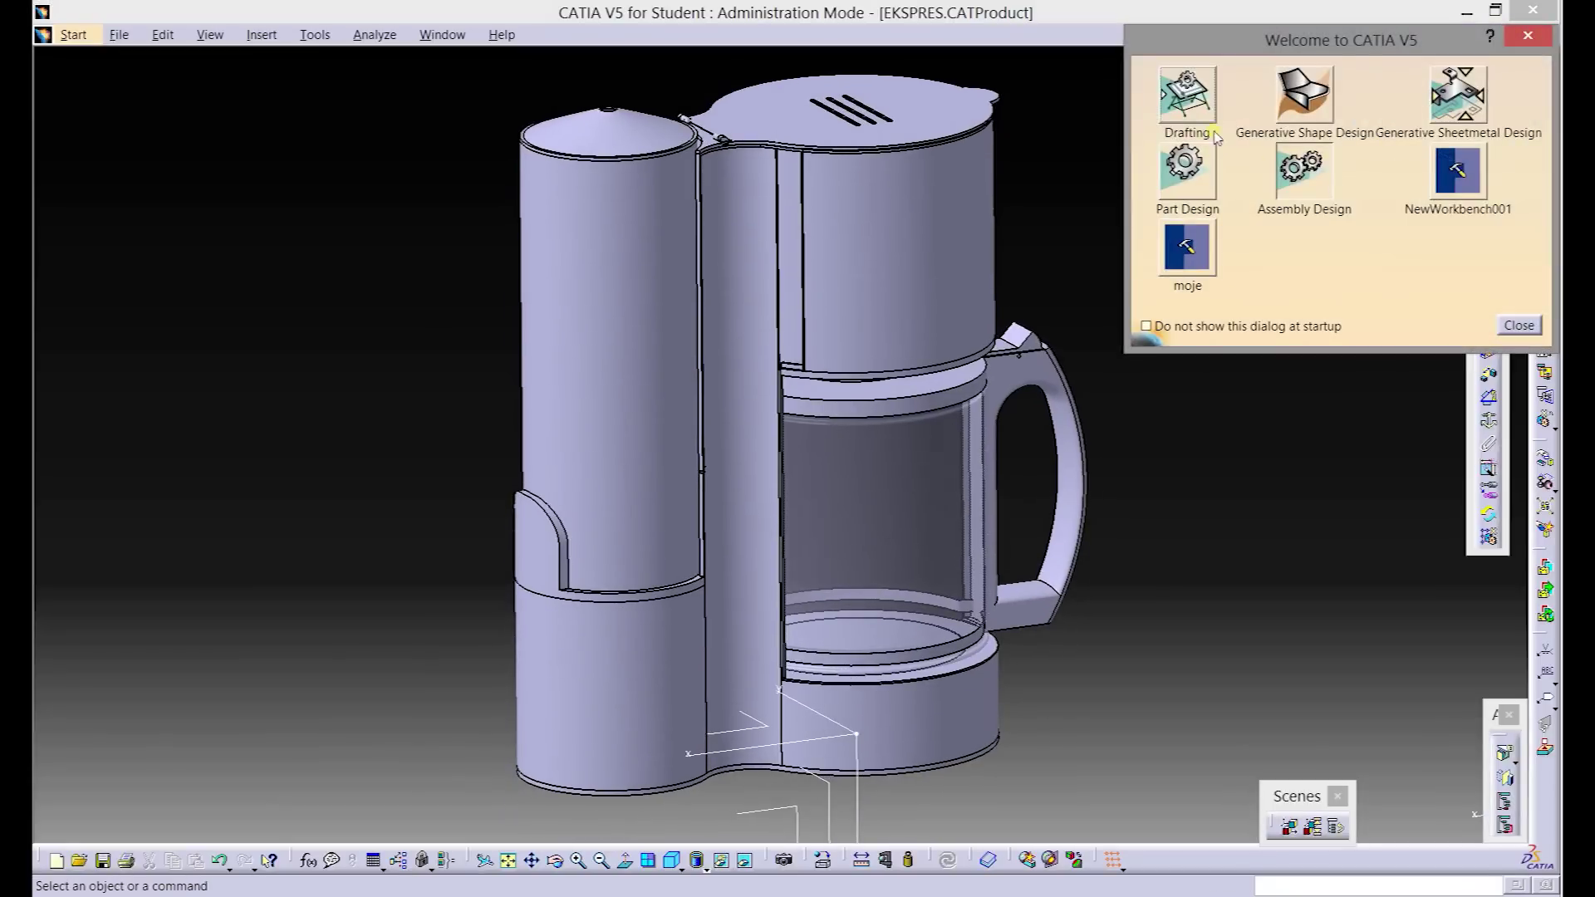
pyautogui.click(1187, 94)
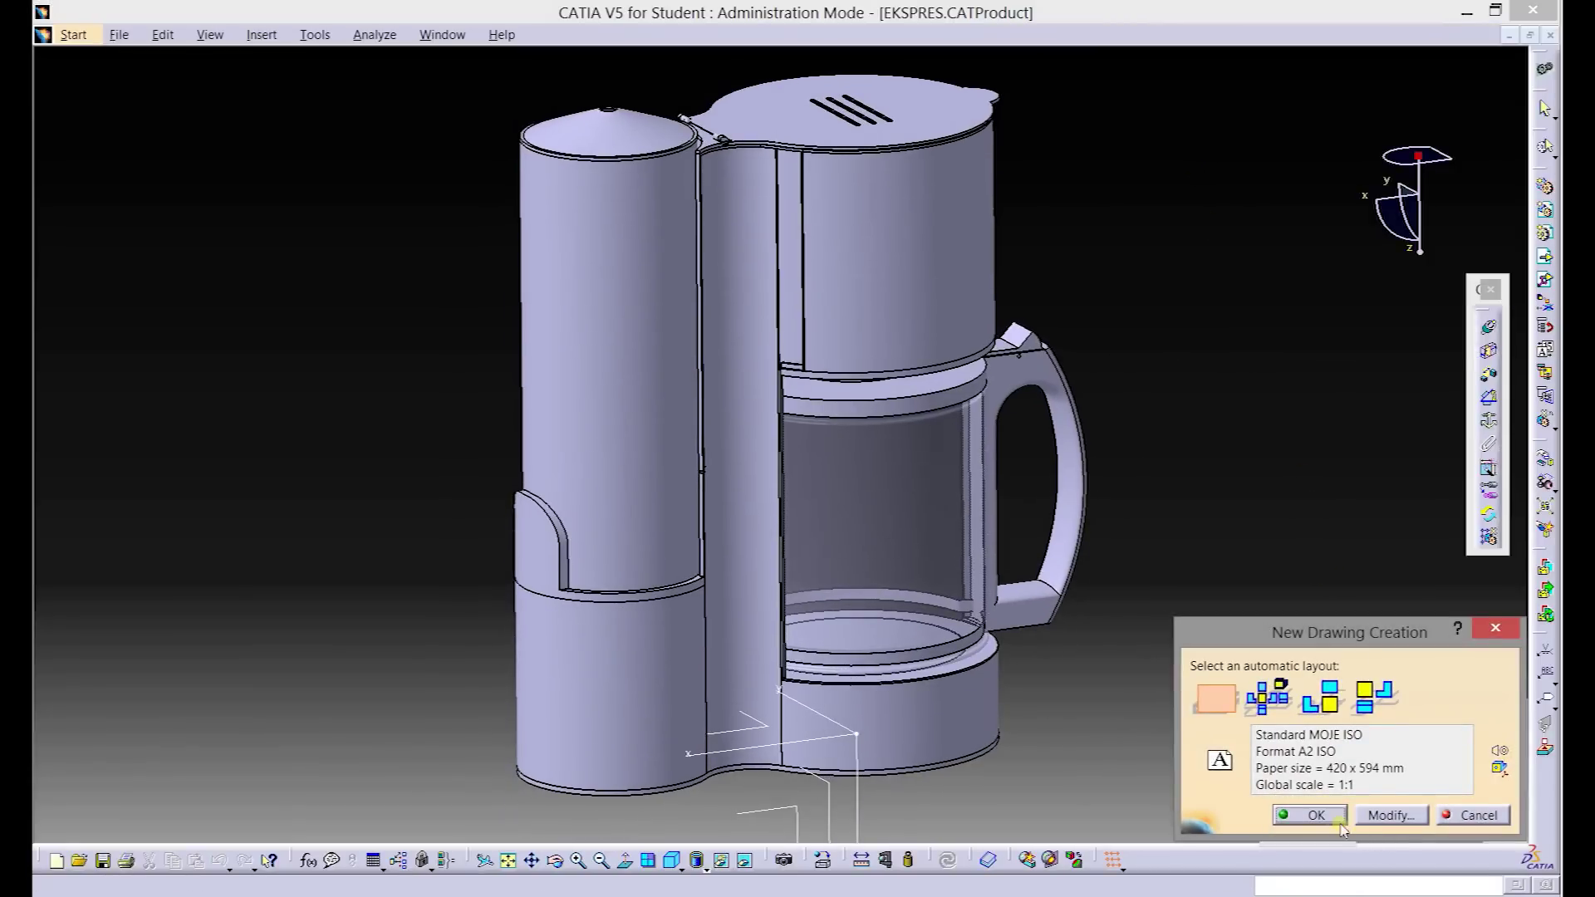
pyautogui.click(1317, 815)
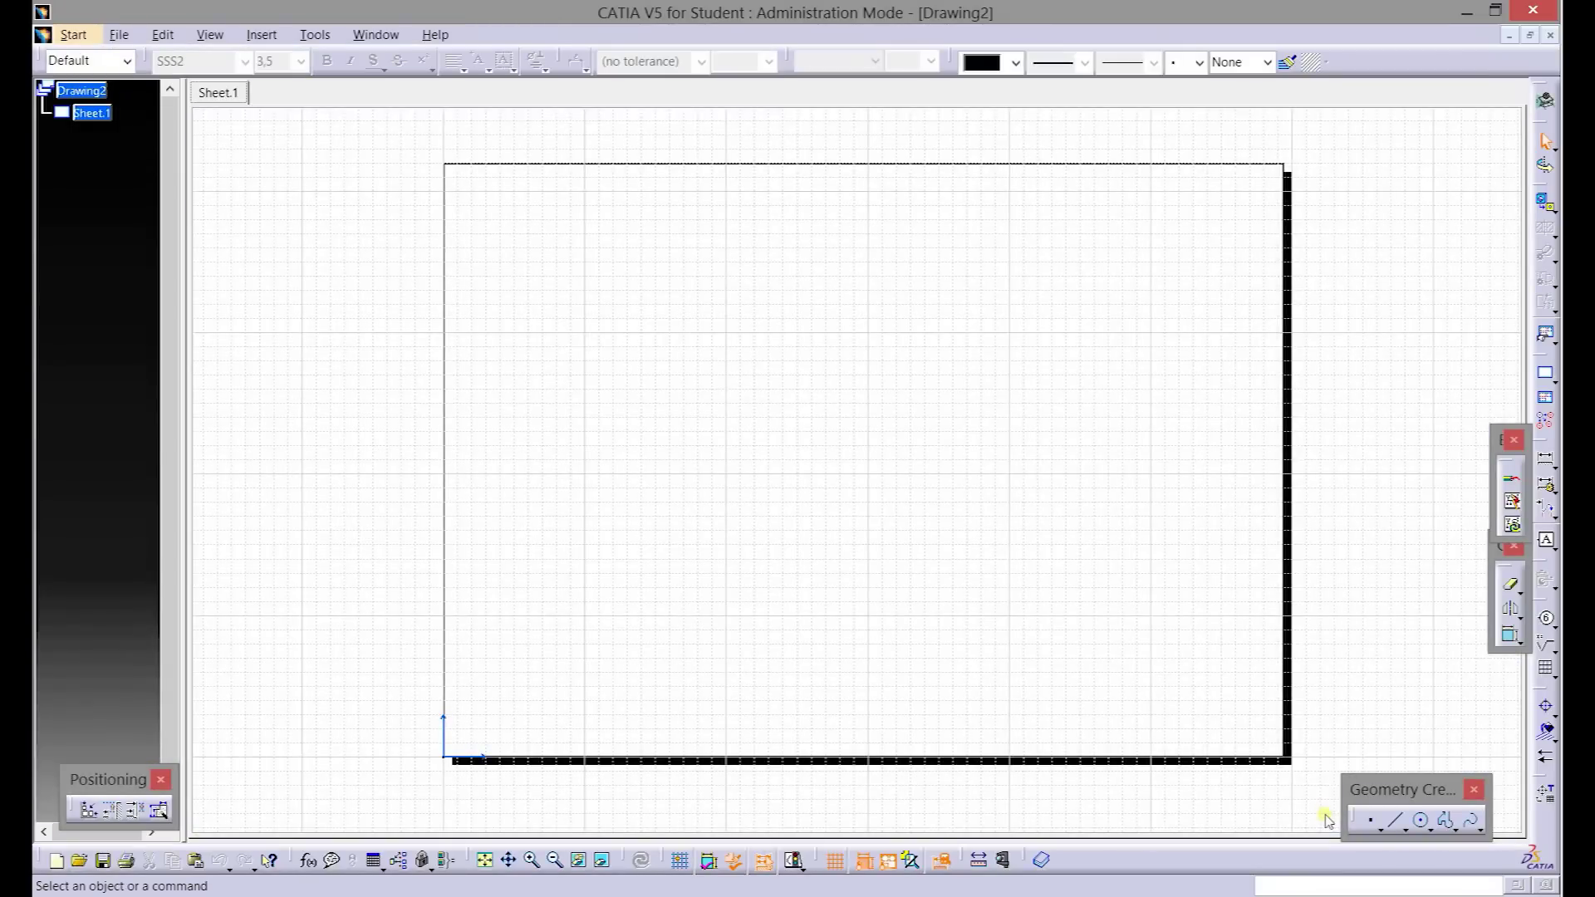
# - Add a front view of EKSPRES.CATProduct to the sheet, rotated to 180°
pyautogui.click(1534, 205)
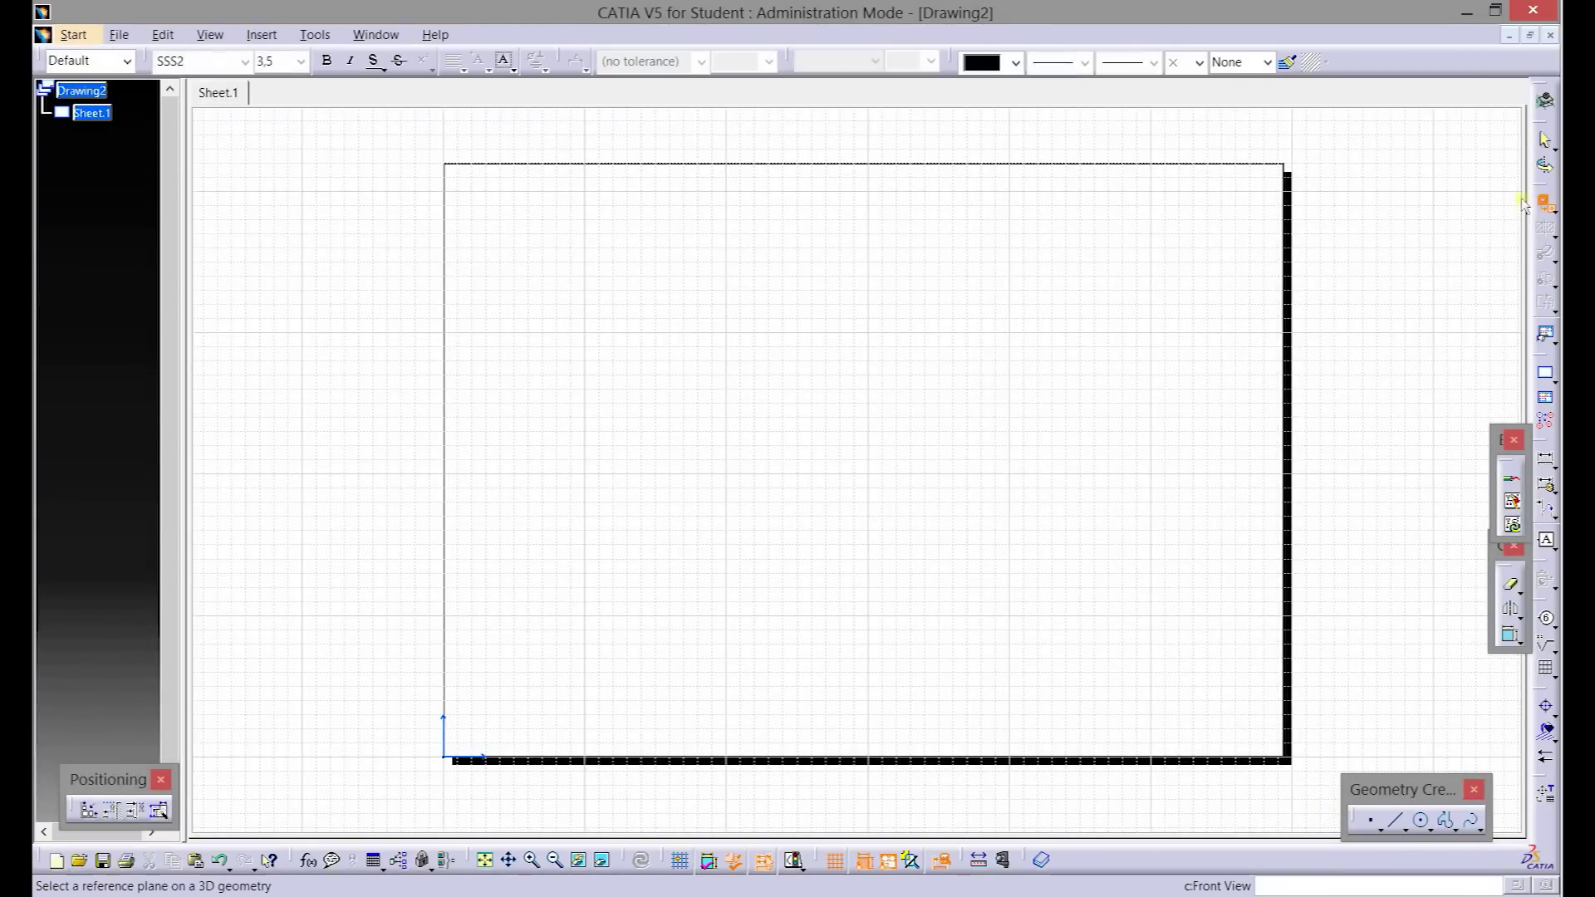
pyautogui.click(375, 34)
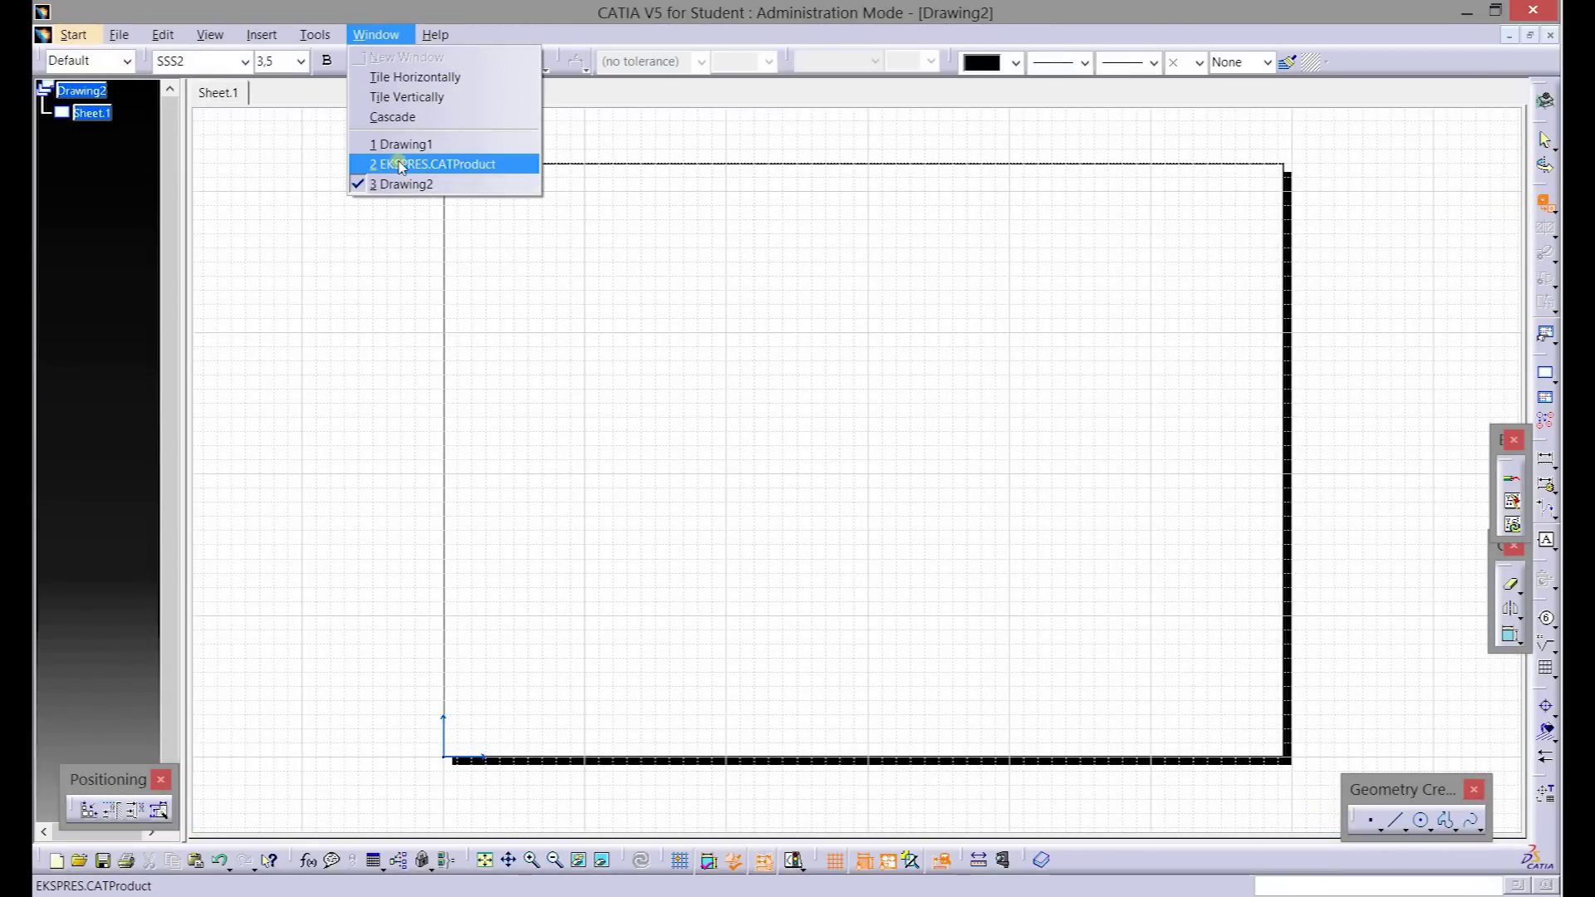
pyautogui.click(399, 163)
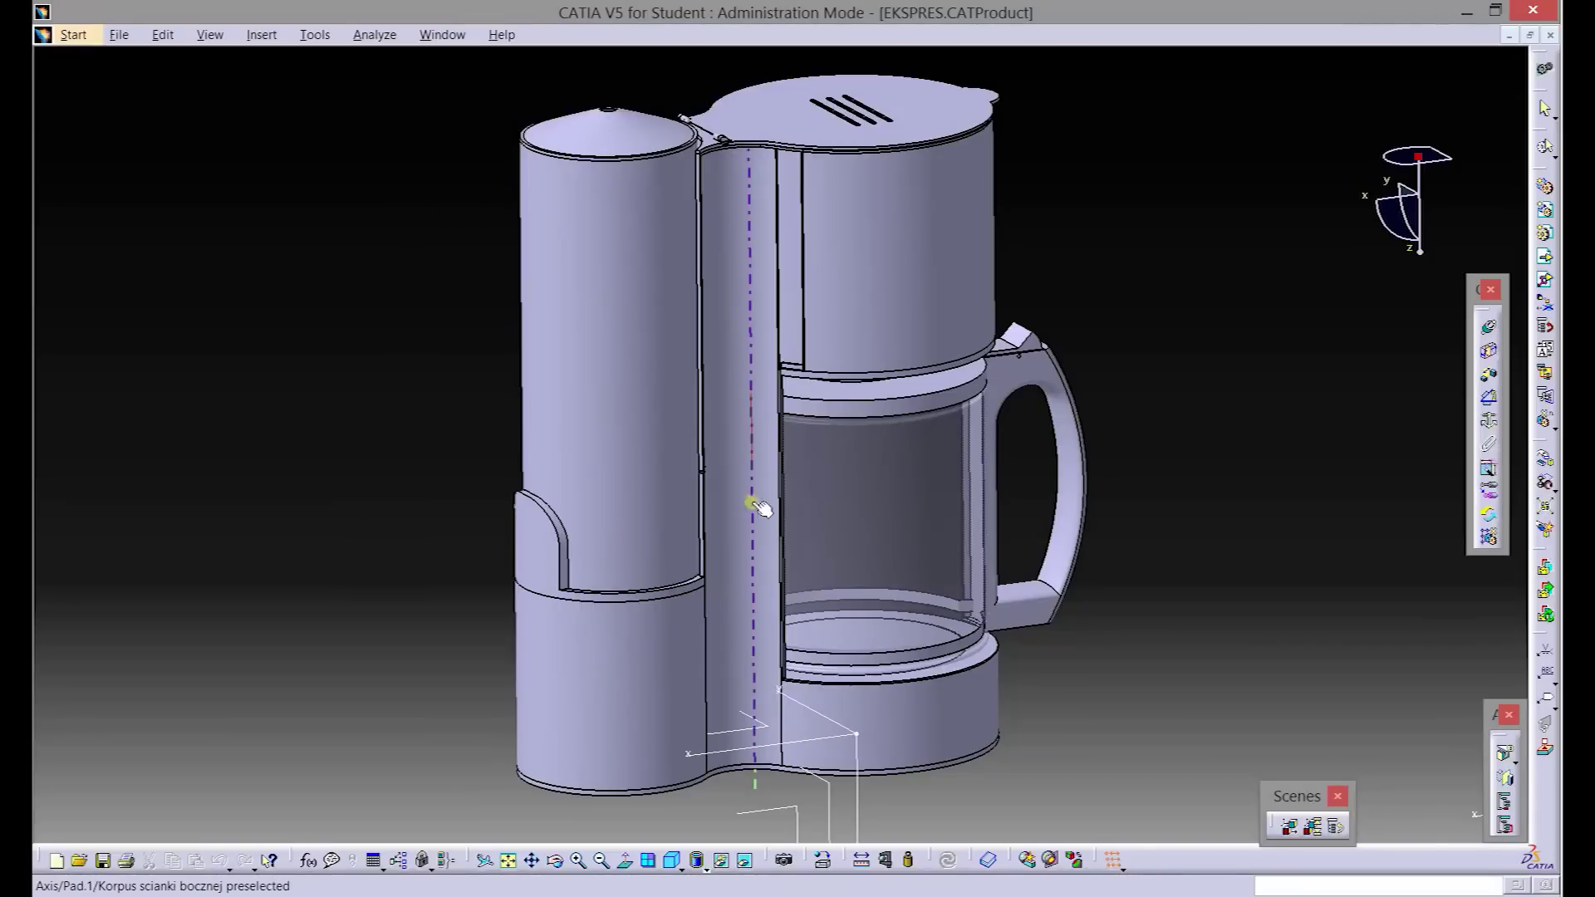
pyautogui.click(827, 135)
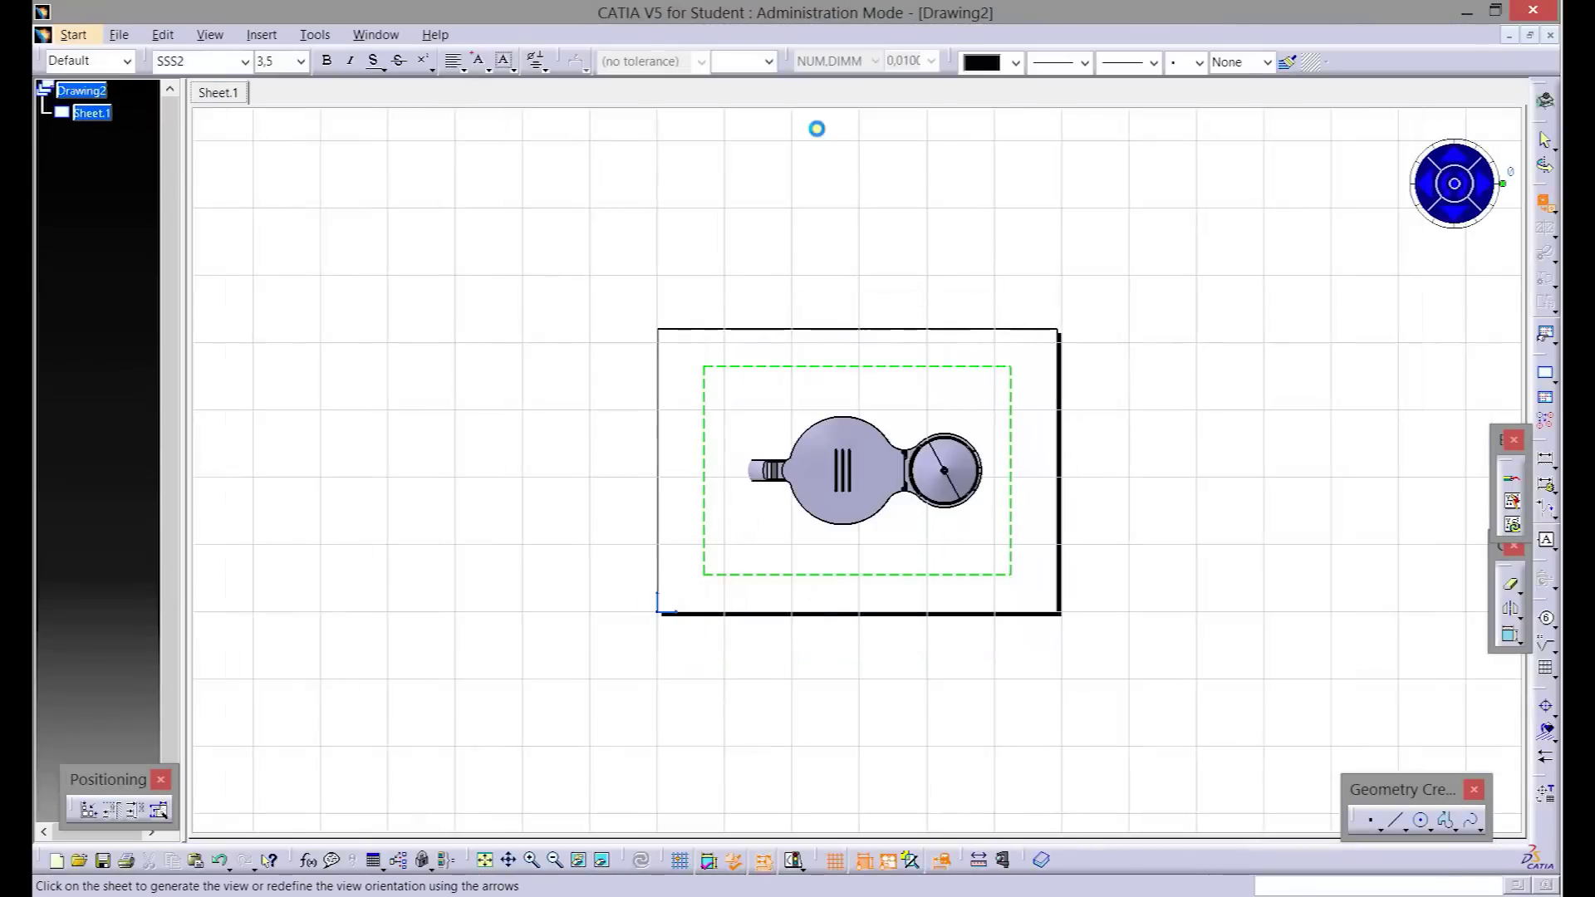
pyautogui.moveTo(1470, 207); pyautogui.dragTo(1459, 190)
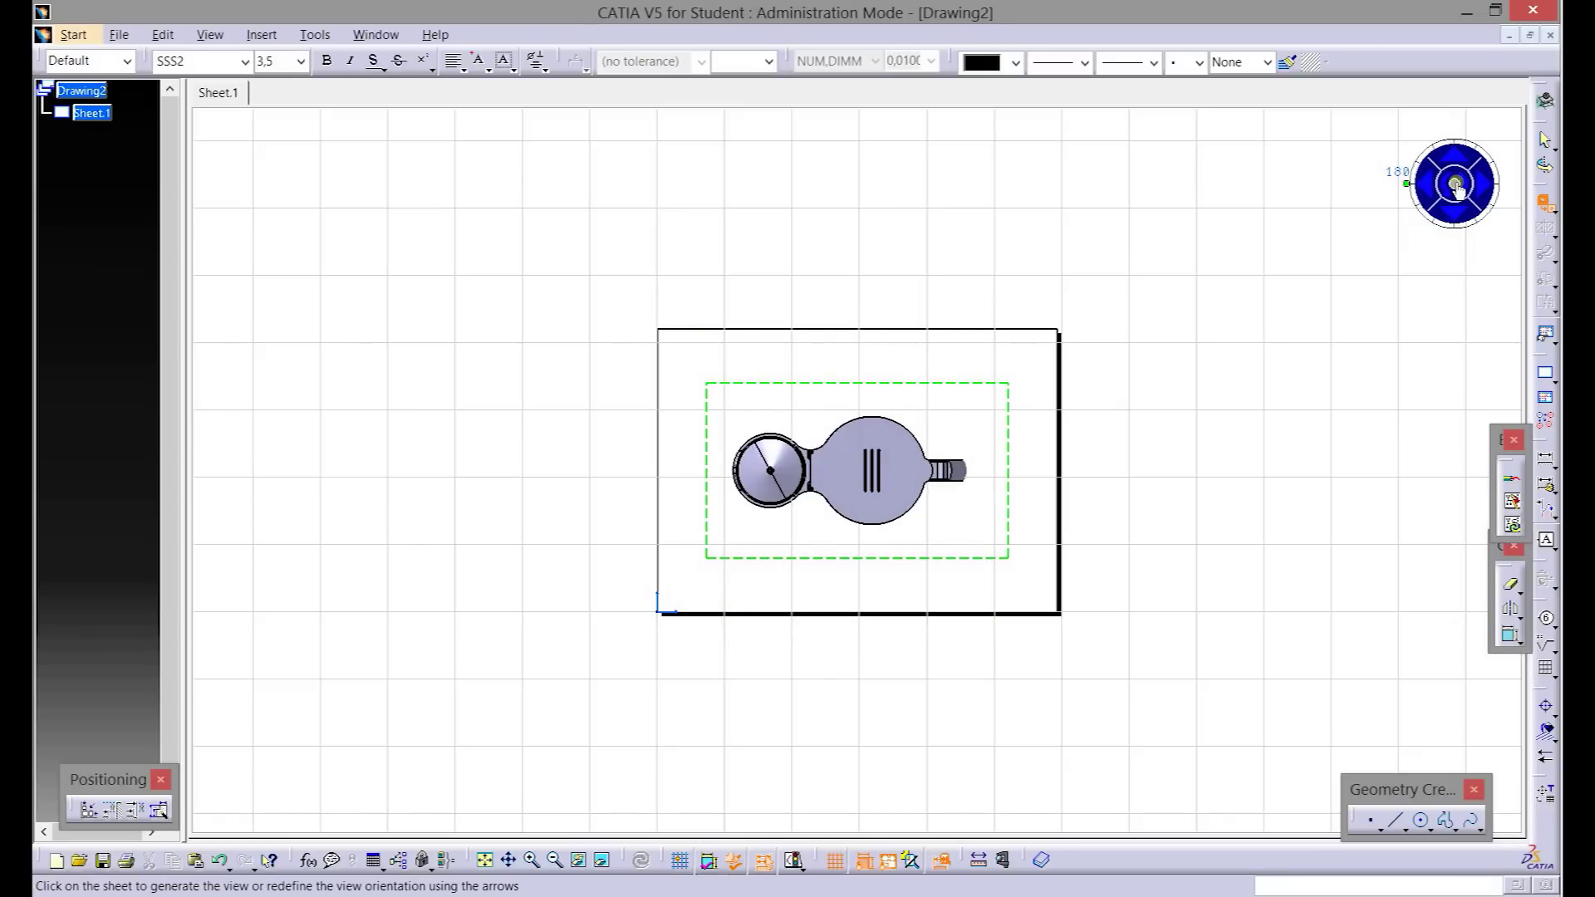
pyautogui.click(1456, 184)
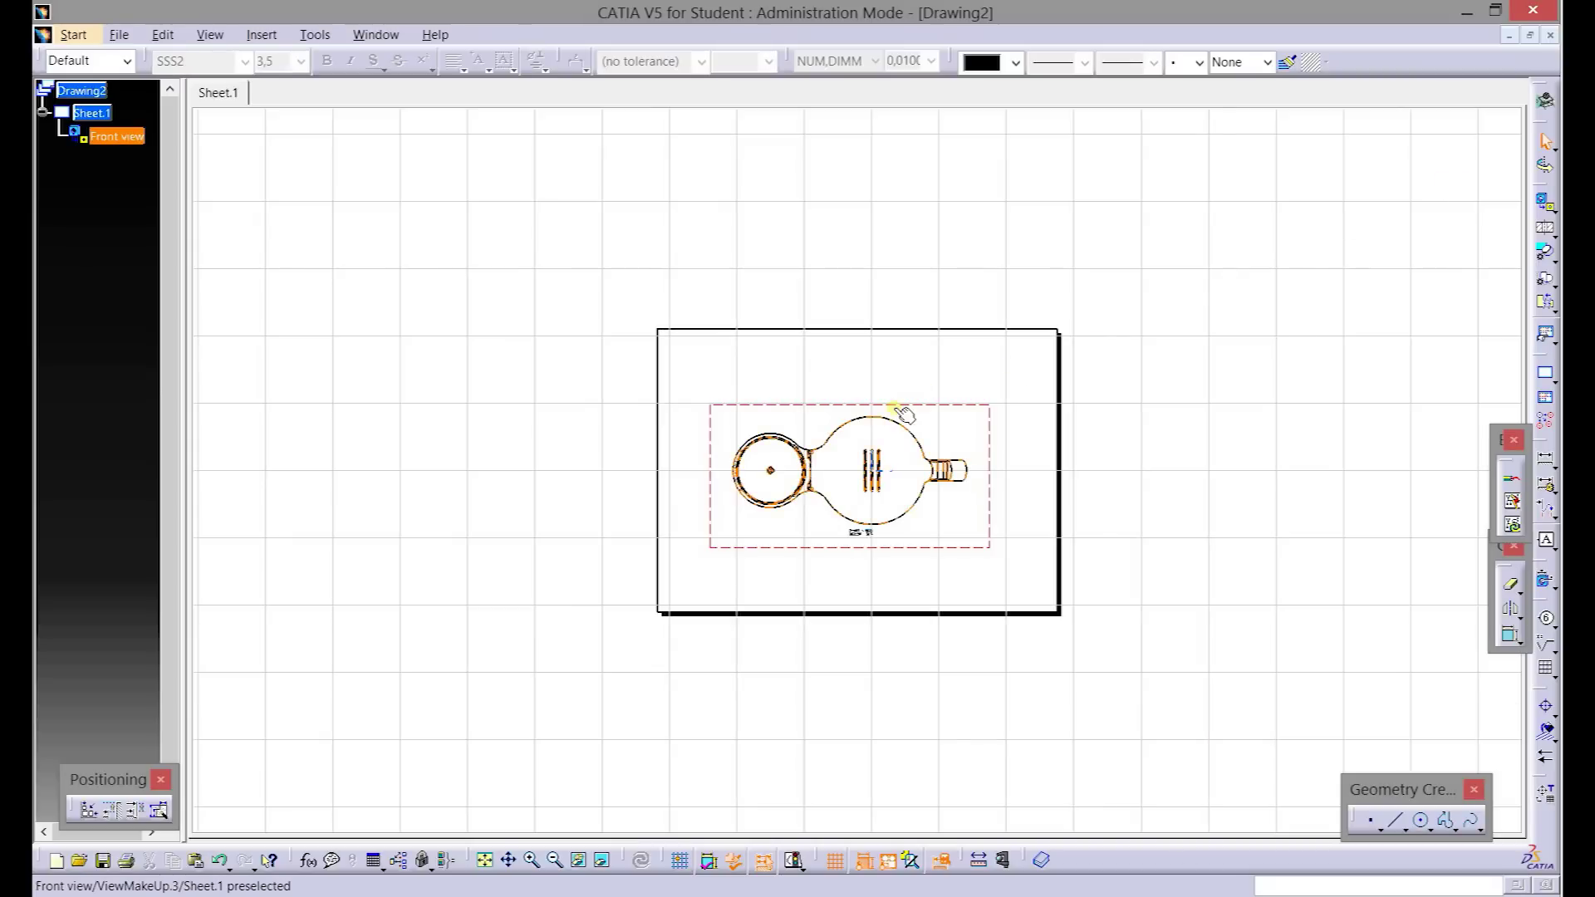
# - Set the front view's scale to 1:5 and move it near the sheet's bottom border
pyautogui.moveTo(902, 407); pyautogui.dragTo(905, 456)
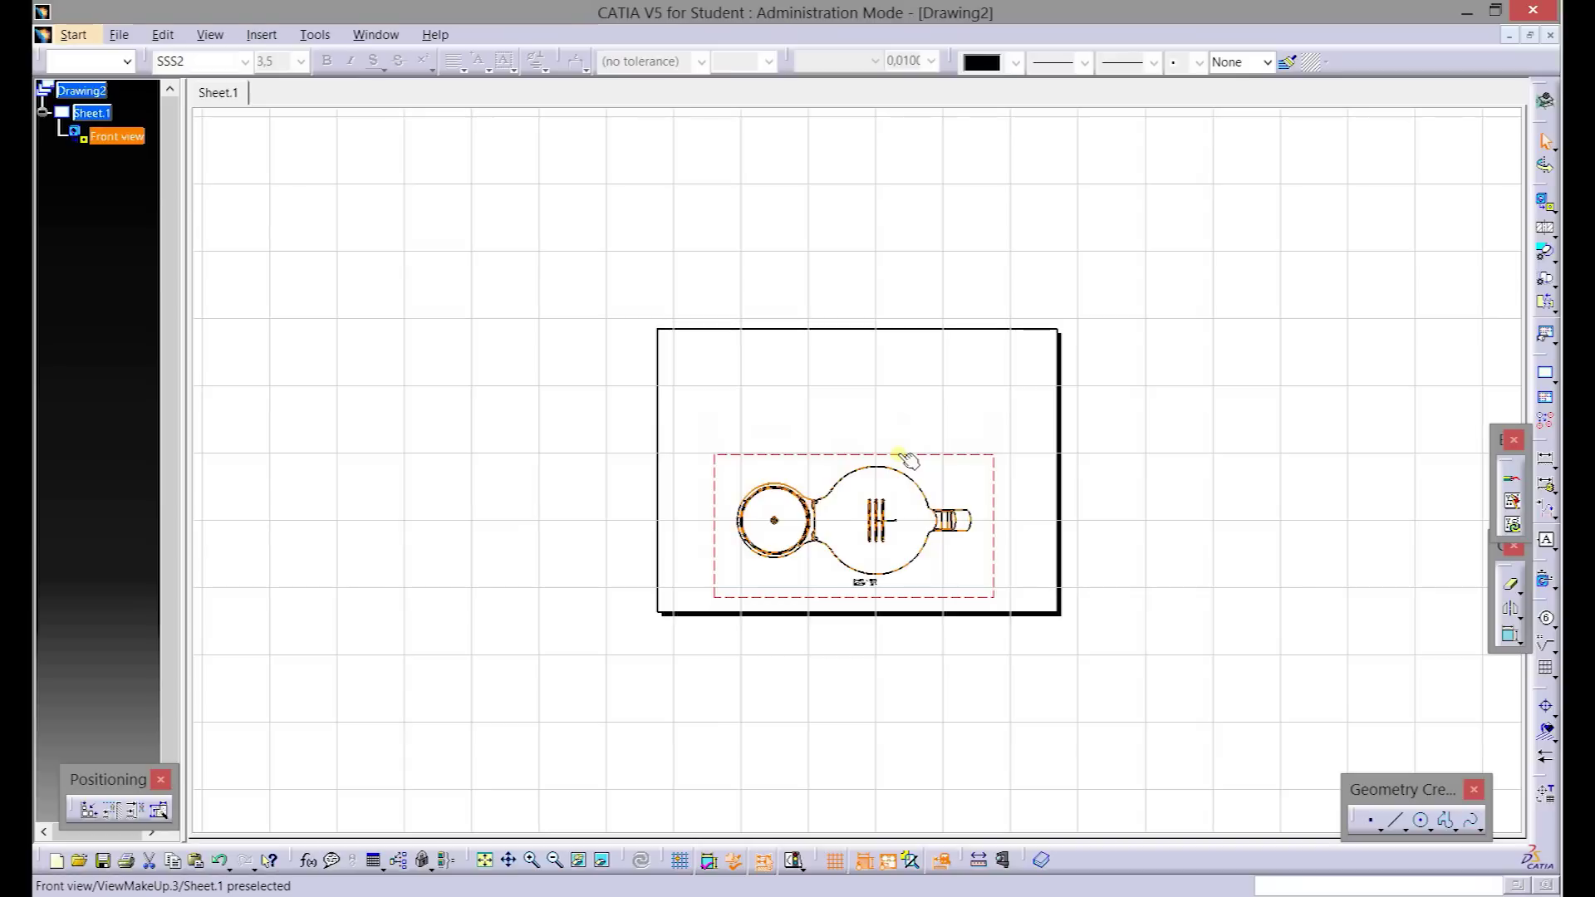
pyautogui.rightClick(951, 457)
pyautogui.click(1018, 554)
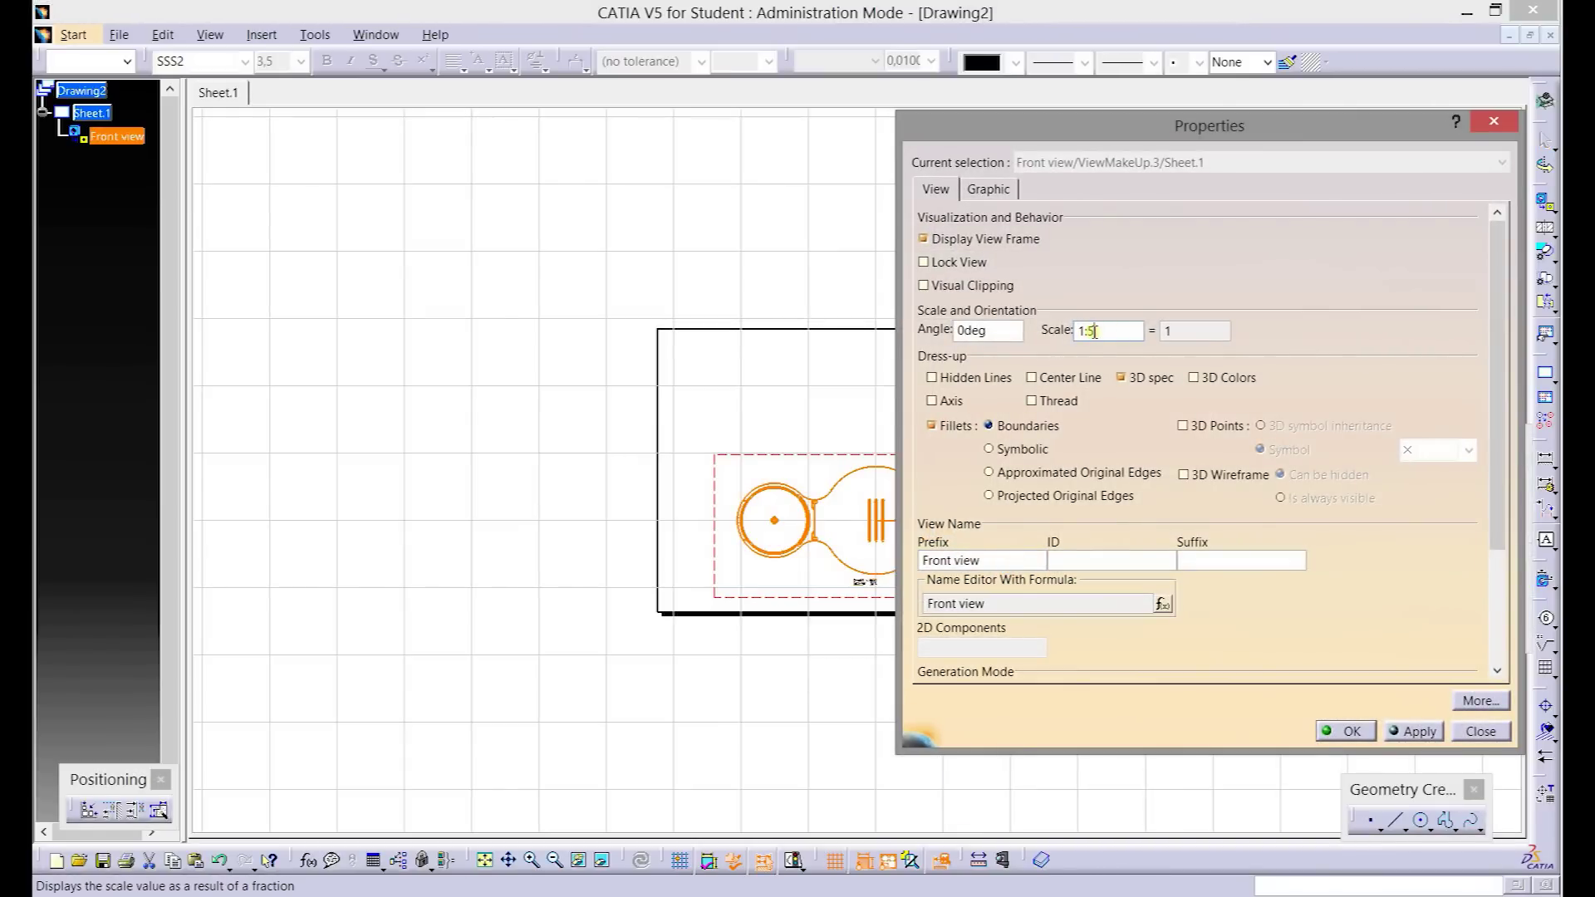
pyautogui.press('Return')
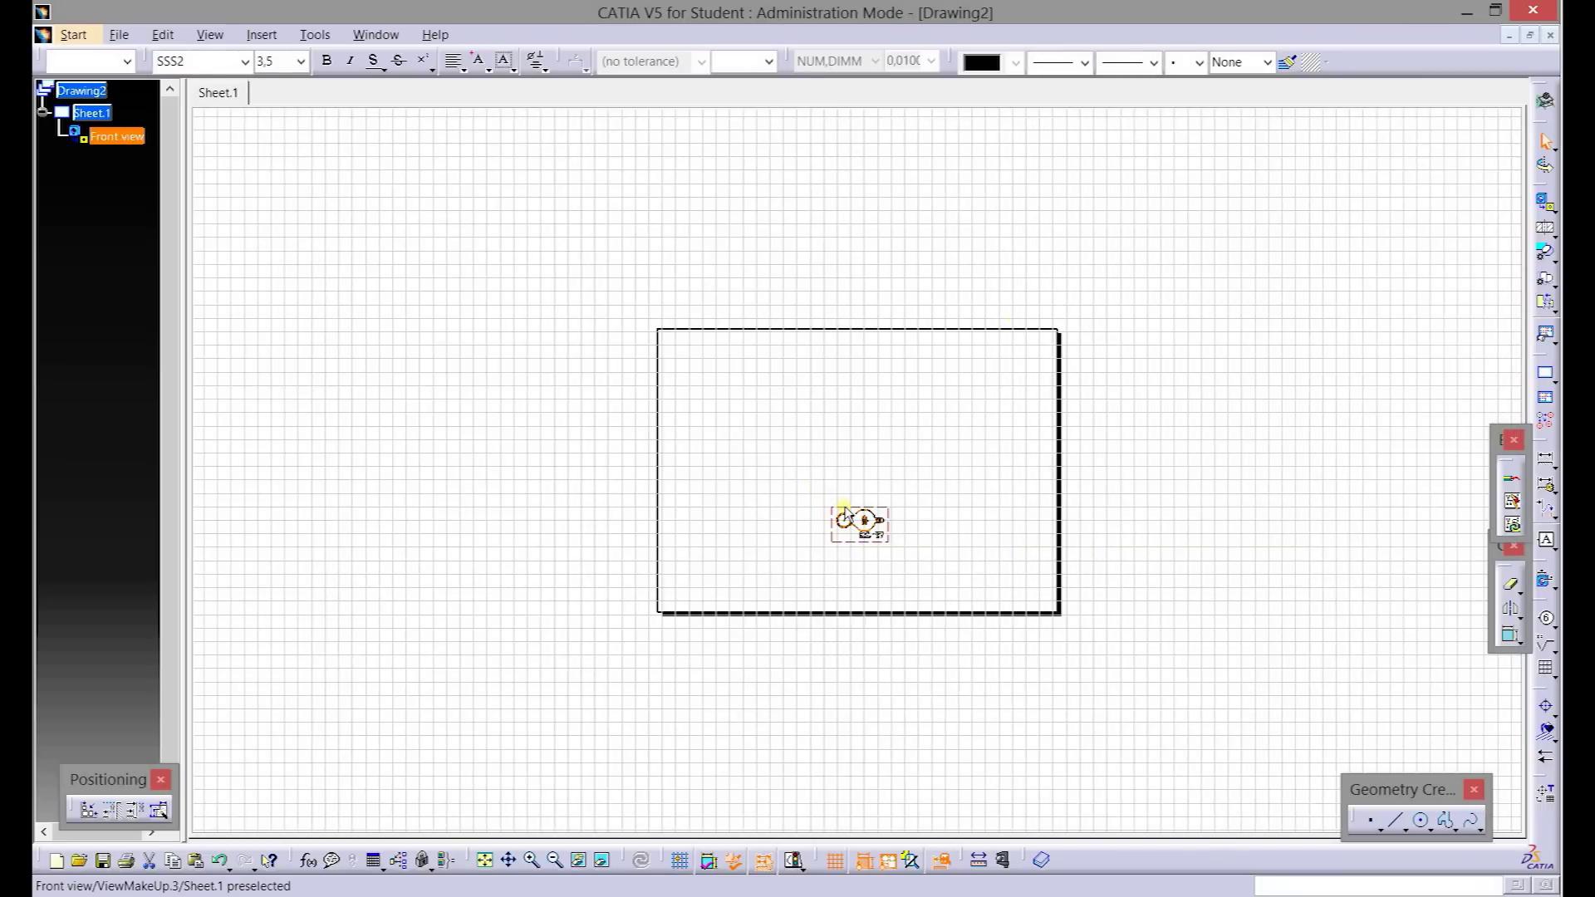
pyautogui.moveTo(842, 513); pyautogui.dragTo(837, 573)
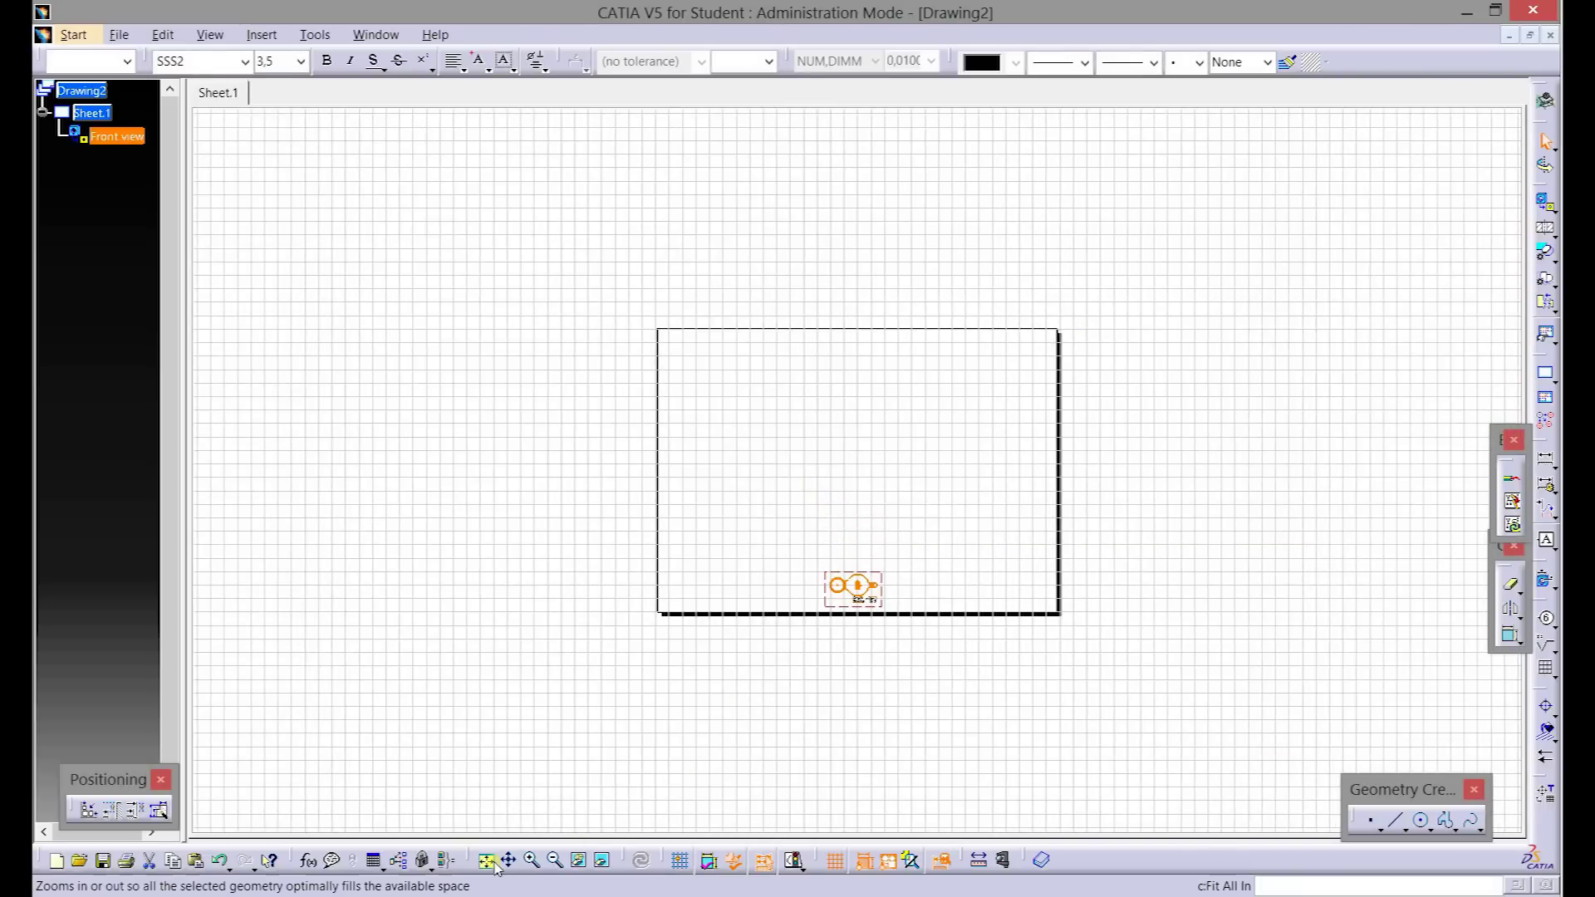
# - Fit the drawing and start an offset section line at the front view's circle centre
pyautogui.click(530, 857)
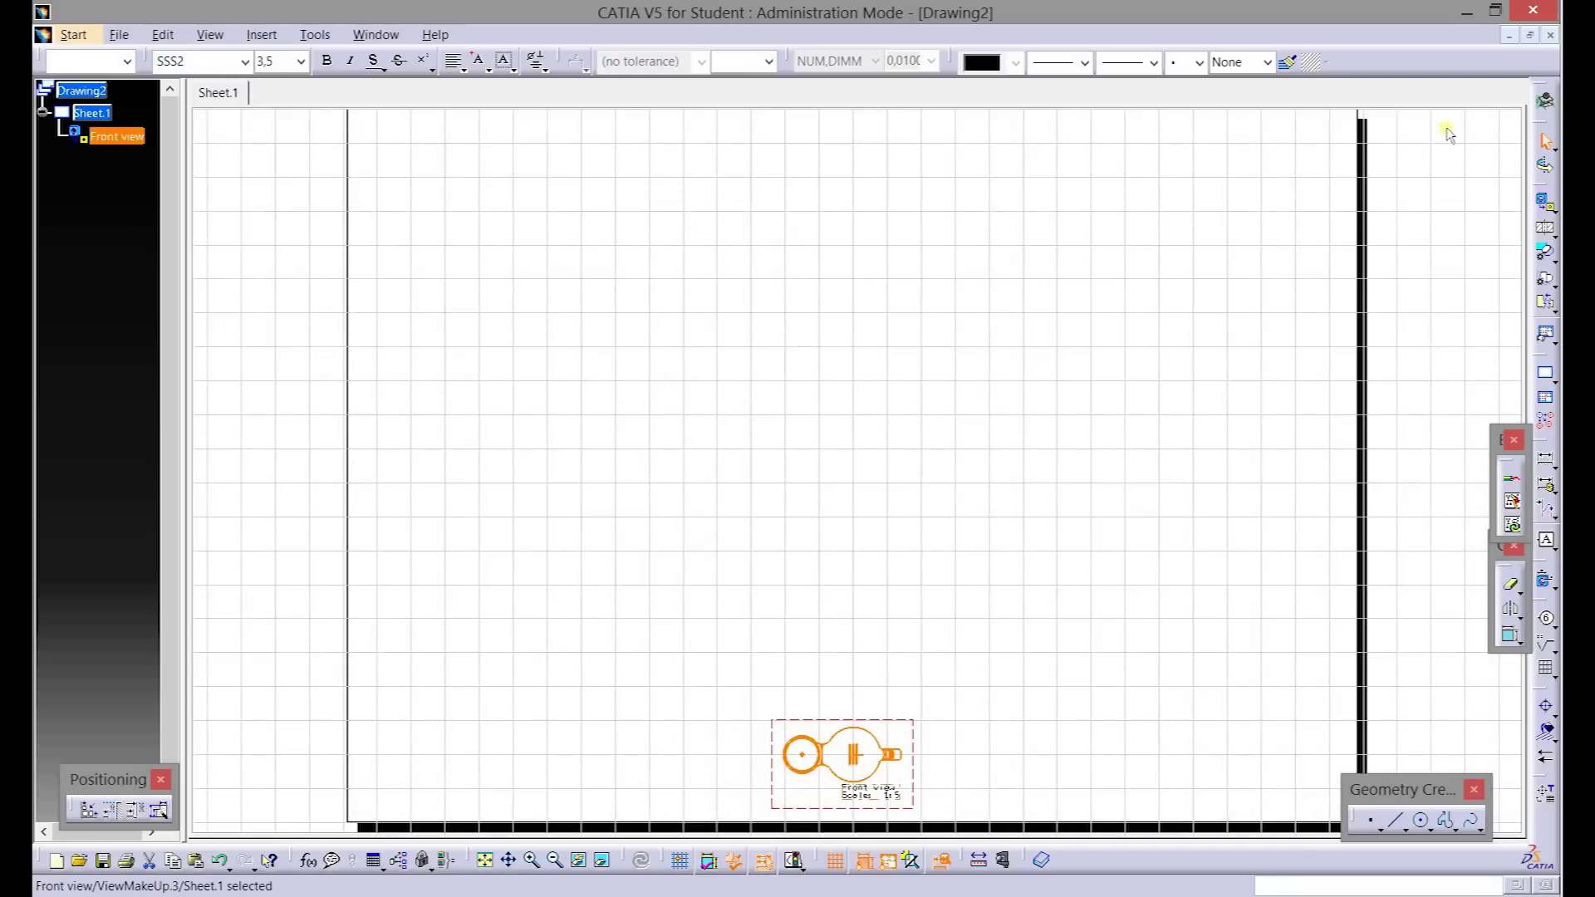
pyautogui.click(1545, 227)
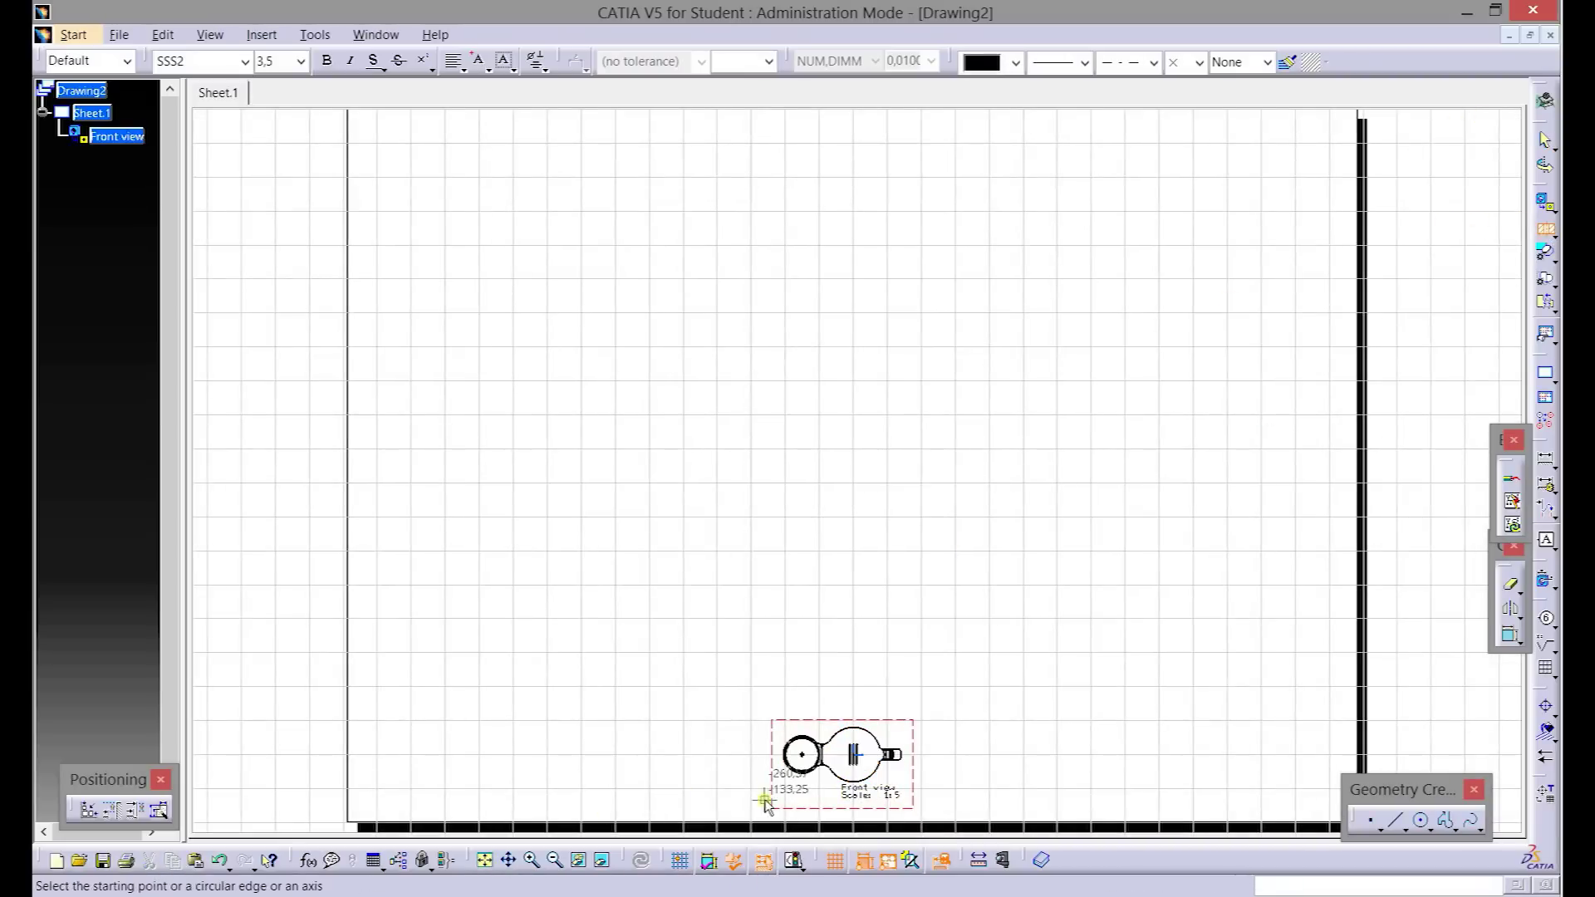
pyautogui.click(779, 754)
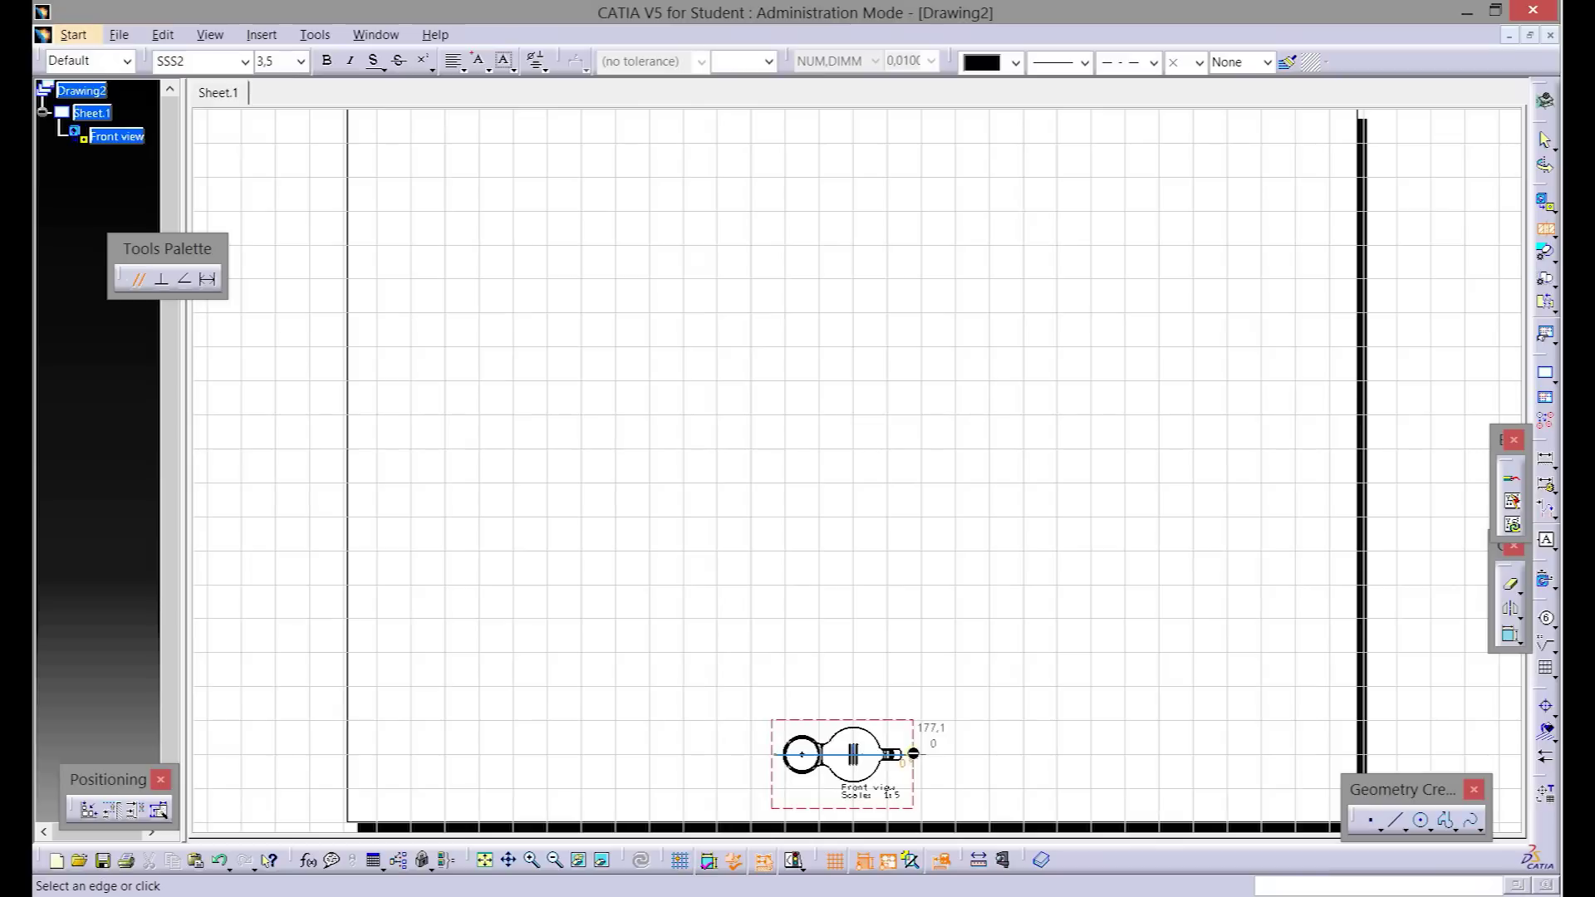
# - Finish the cut line, place section view A-A above the front view, and scale it 1:2
pyautogui.doubleClick(914, 753)
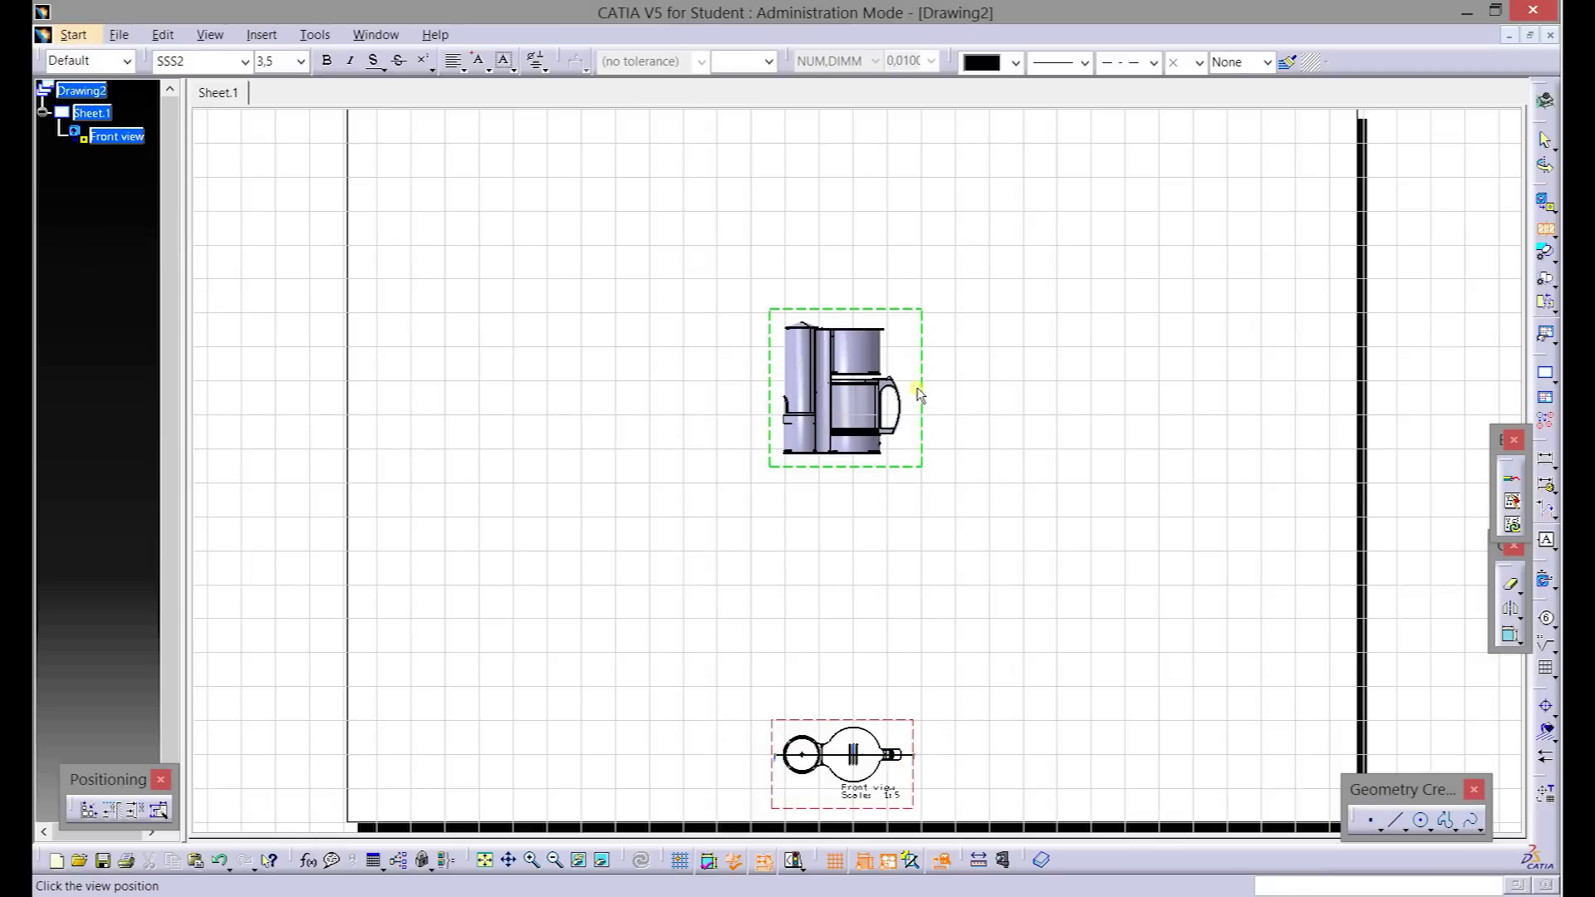
pyautogui.click(917, 391)
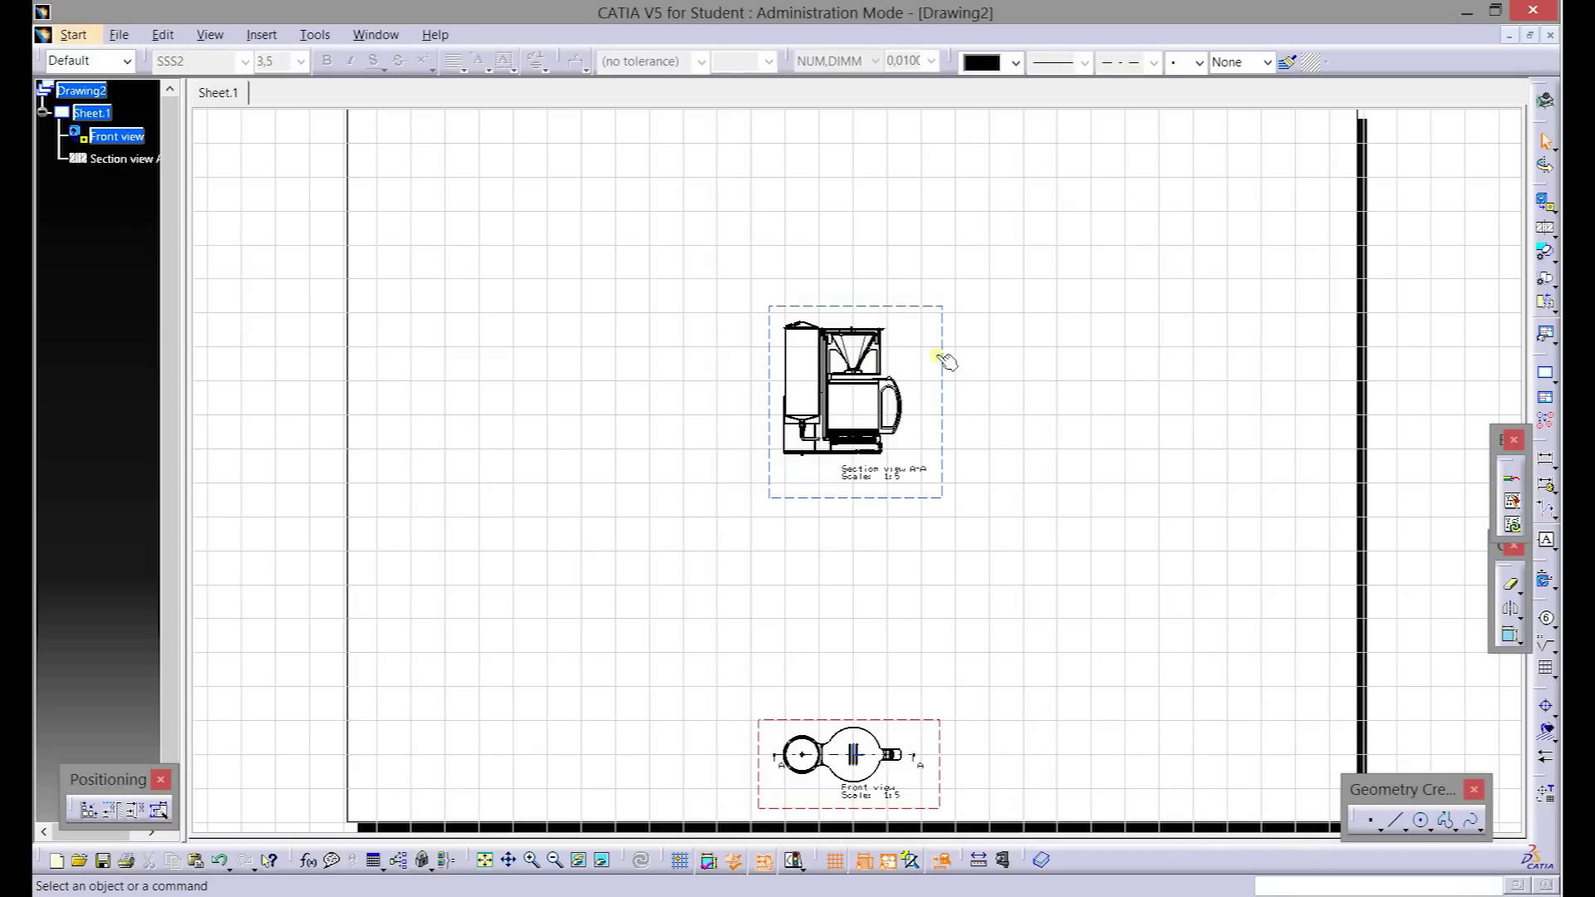
pyautogui.rightClick(943, 357)
pyautogui.click(992, 459)
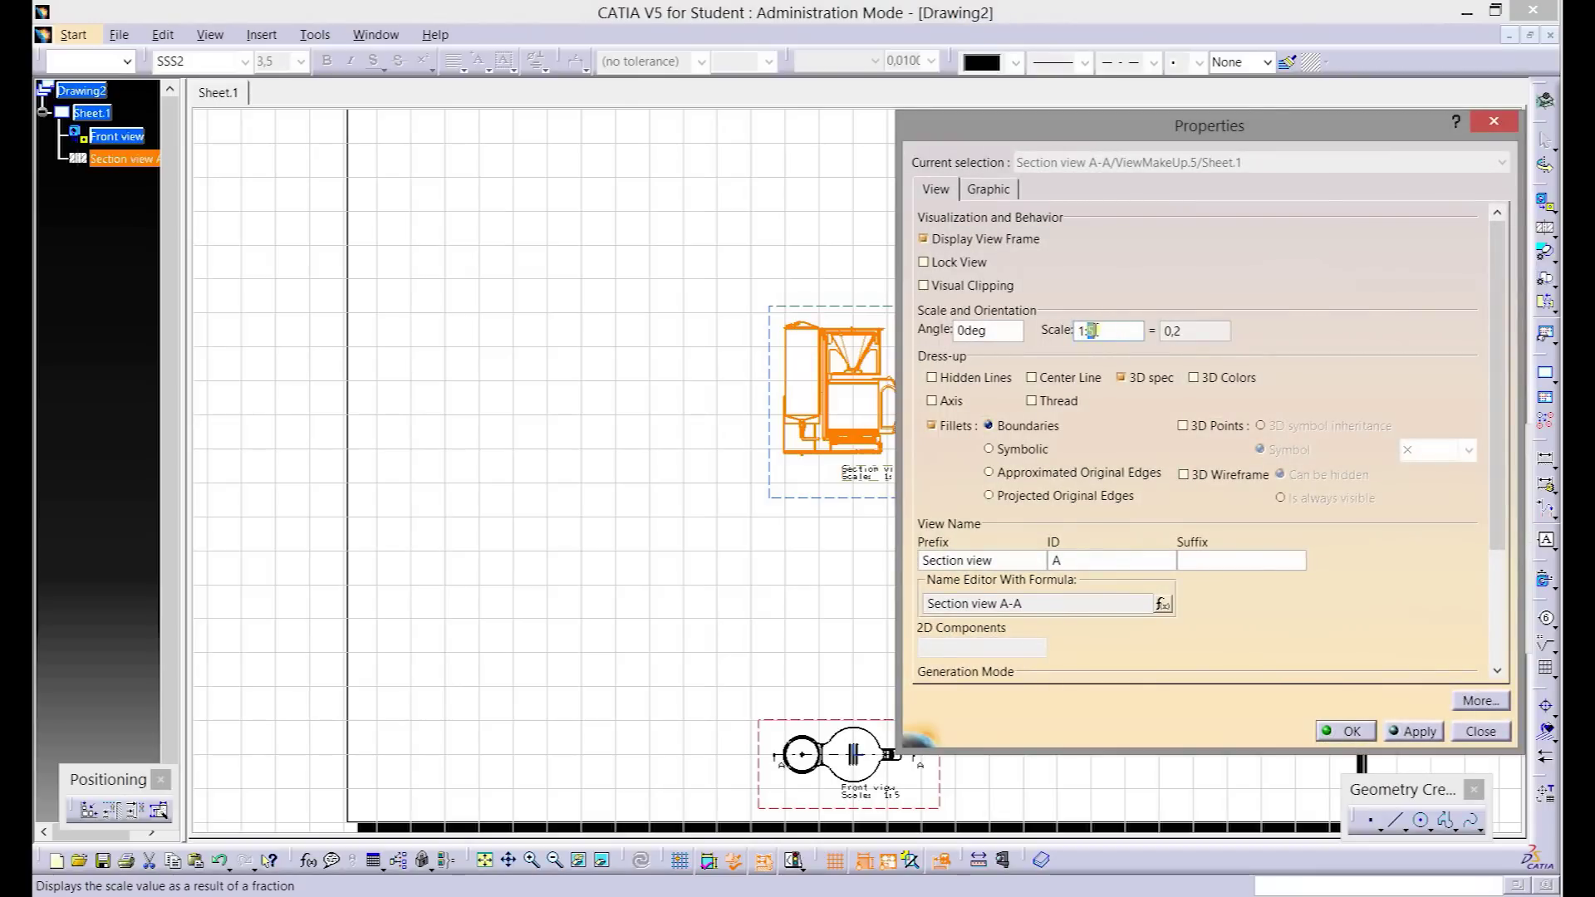
pyautogui.press('Return')
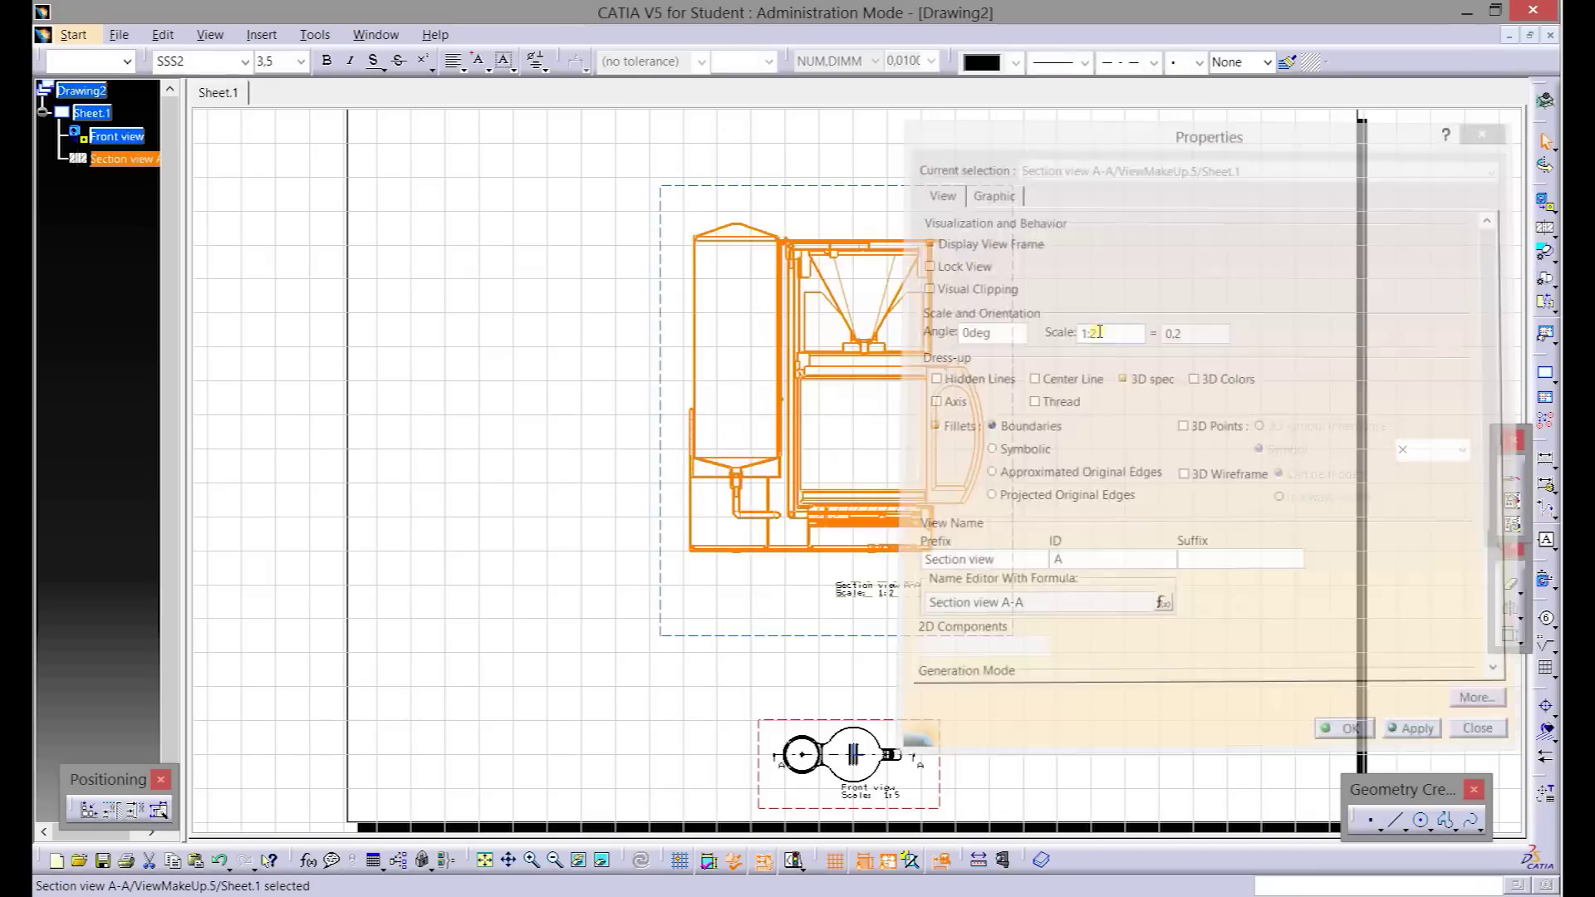
pyautogui.hotkey('ctrl', 'pageup')
pyautogui.hotkey('ctrl', 'pageup')
pyautogui.hotkey('ctrl', 'pageup')
pyautogui.hotkey('ctrl', 'pageup')
pyautogui.hotkey('ctrl', 'pageup')
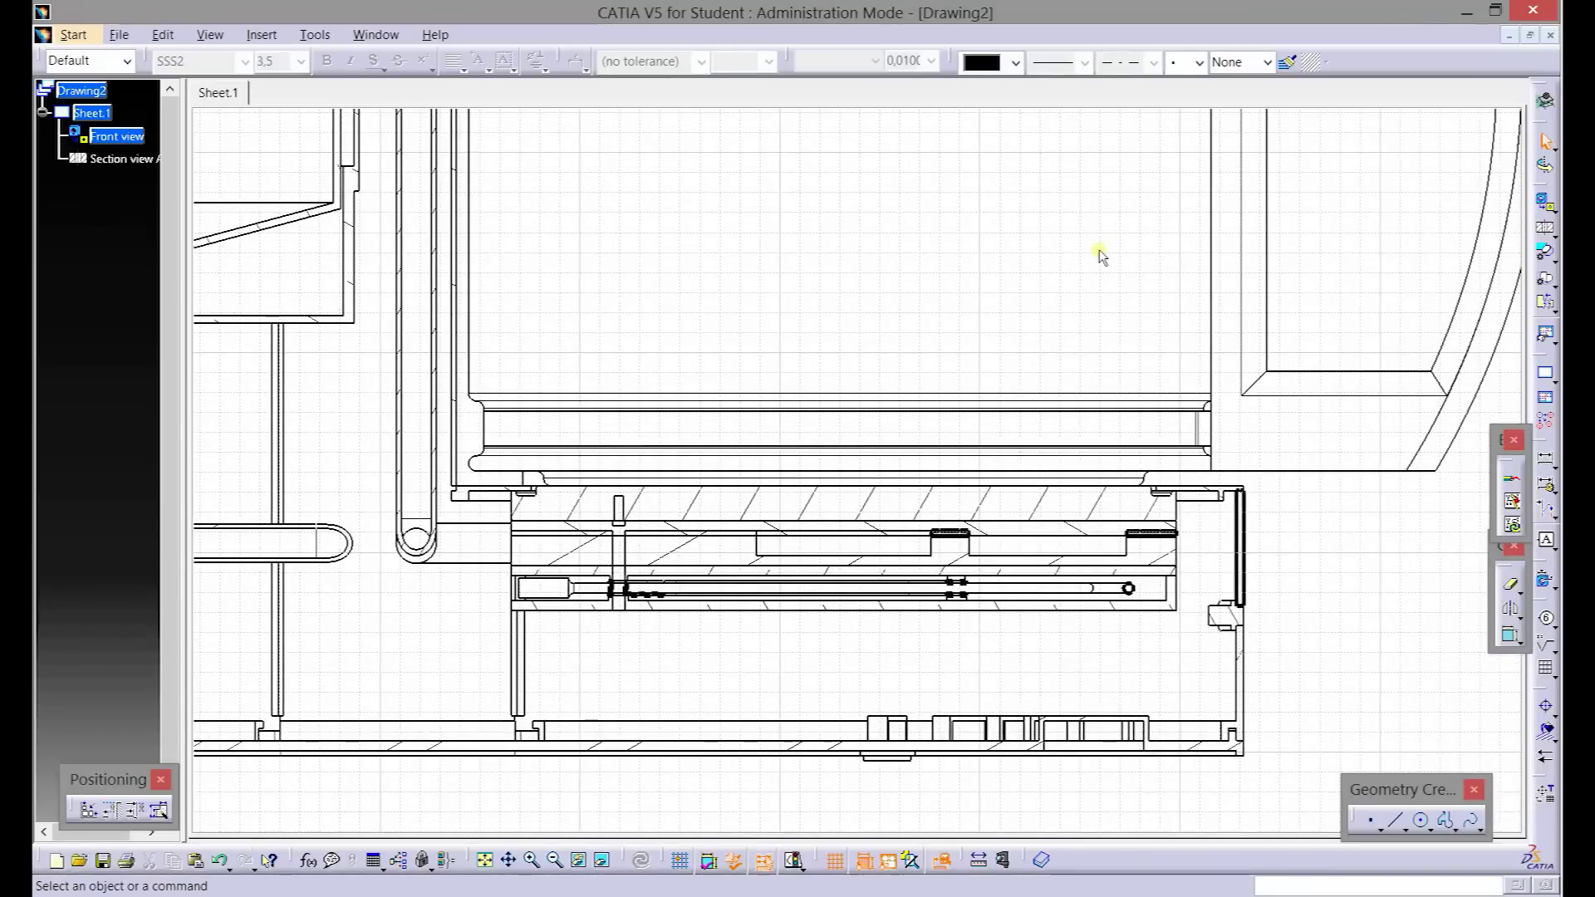
pyautogui.rightClick(113, 158)
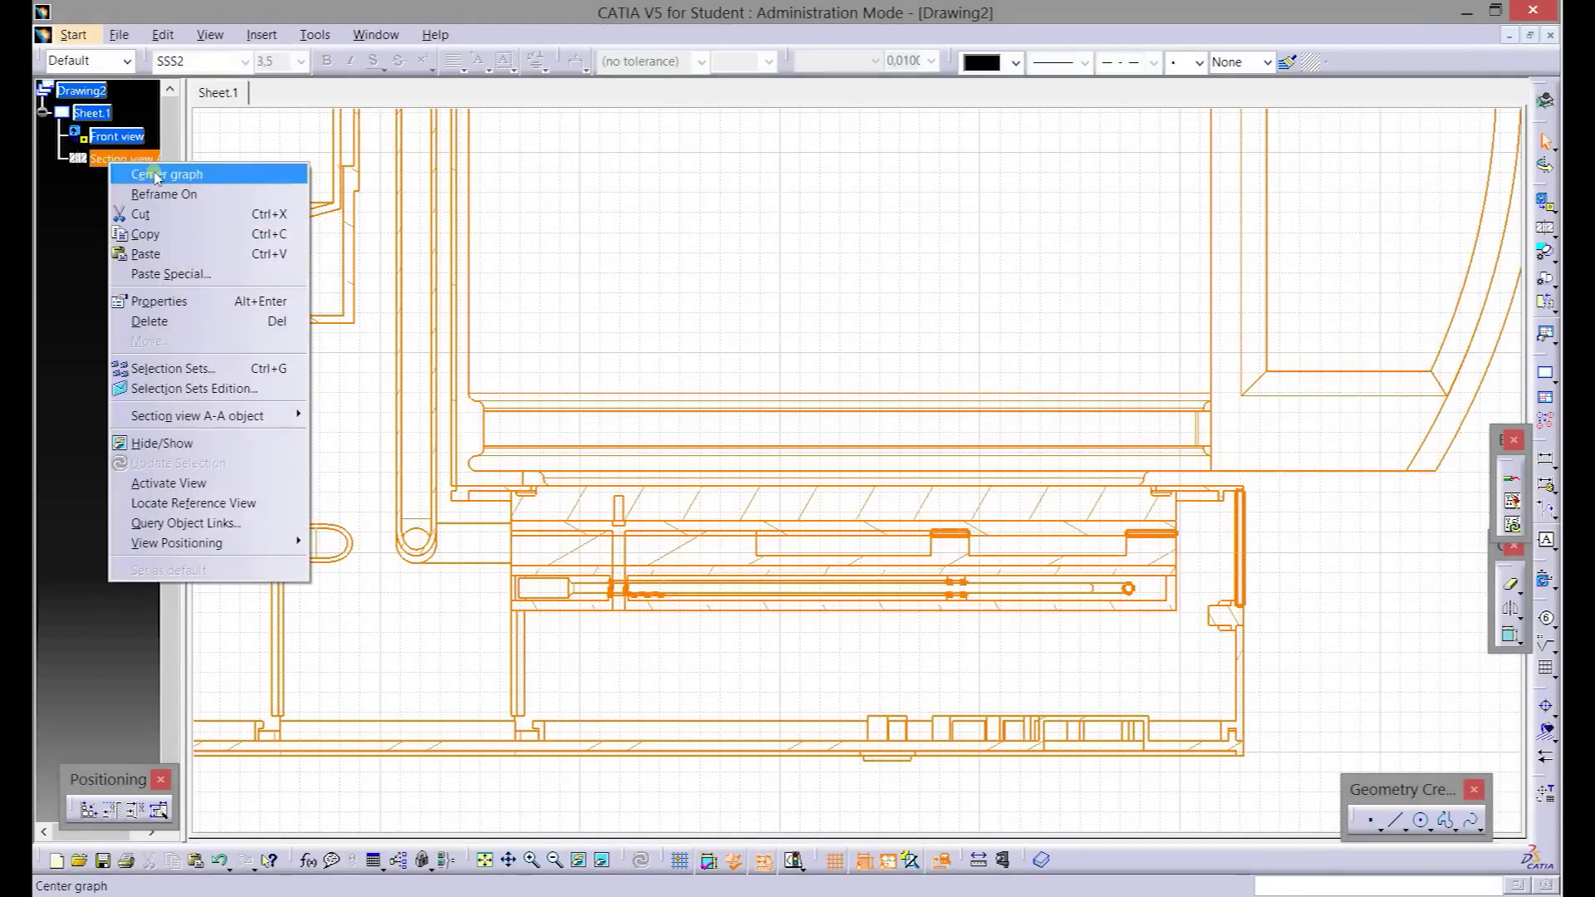
# - Exclude six heater parts, including the heating plate and supports, from cutting in section A-A
pyautogui.moveTo(206, 423)
pyautogui.click(382, 725)
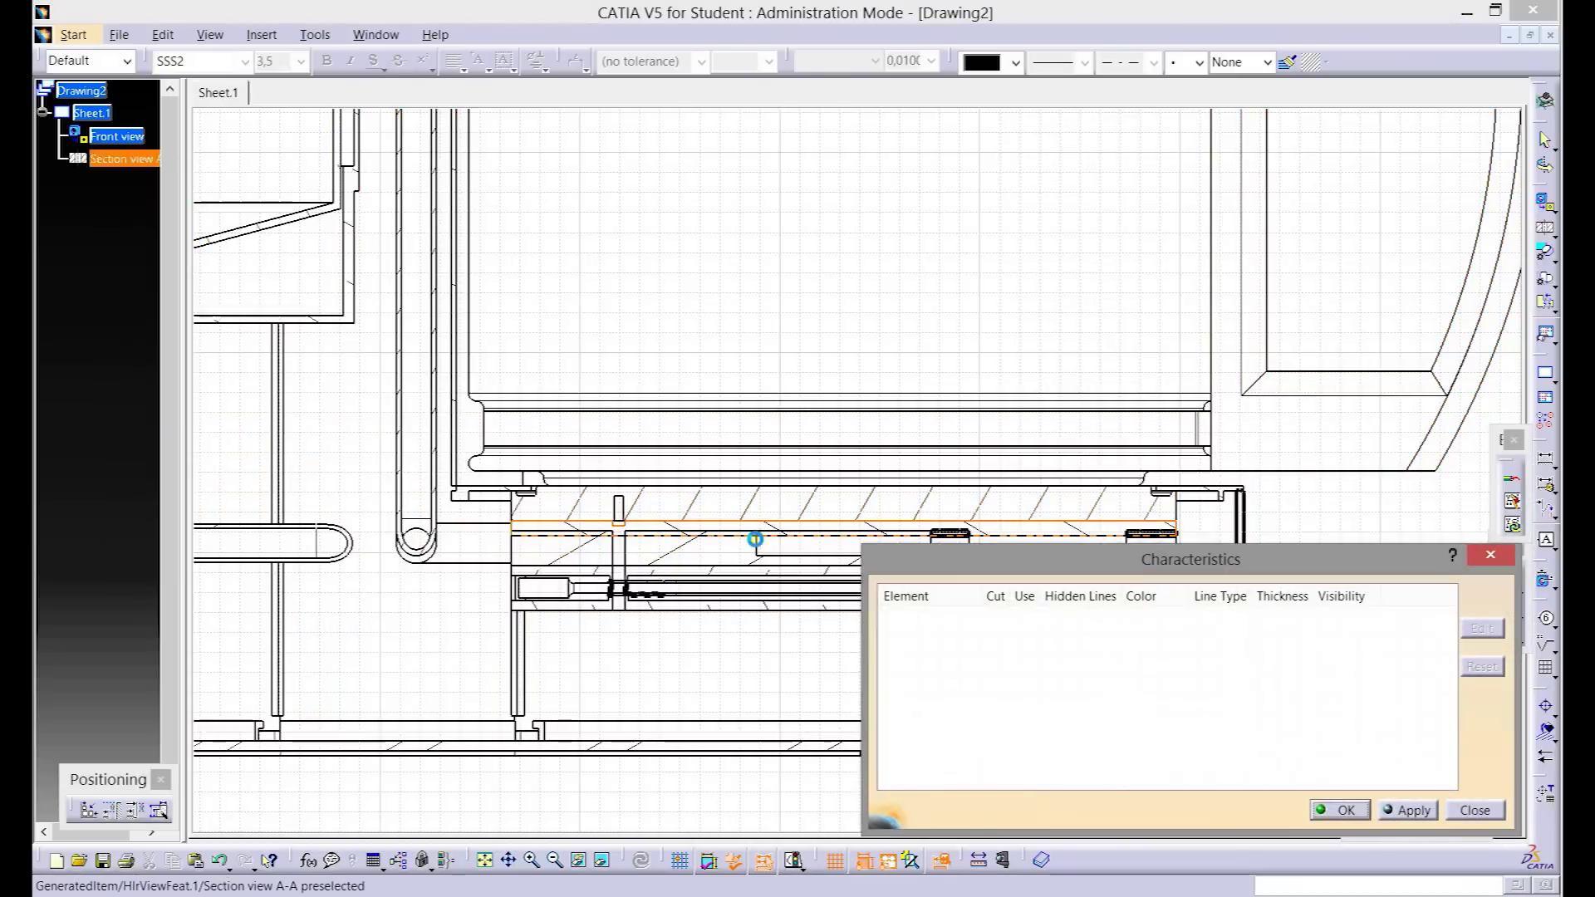
pyautogui.click(648, 605)
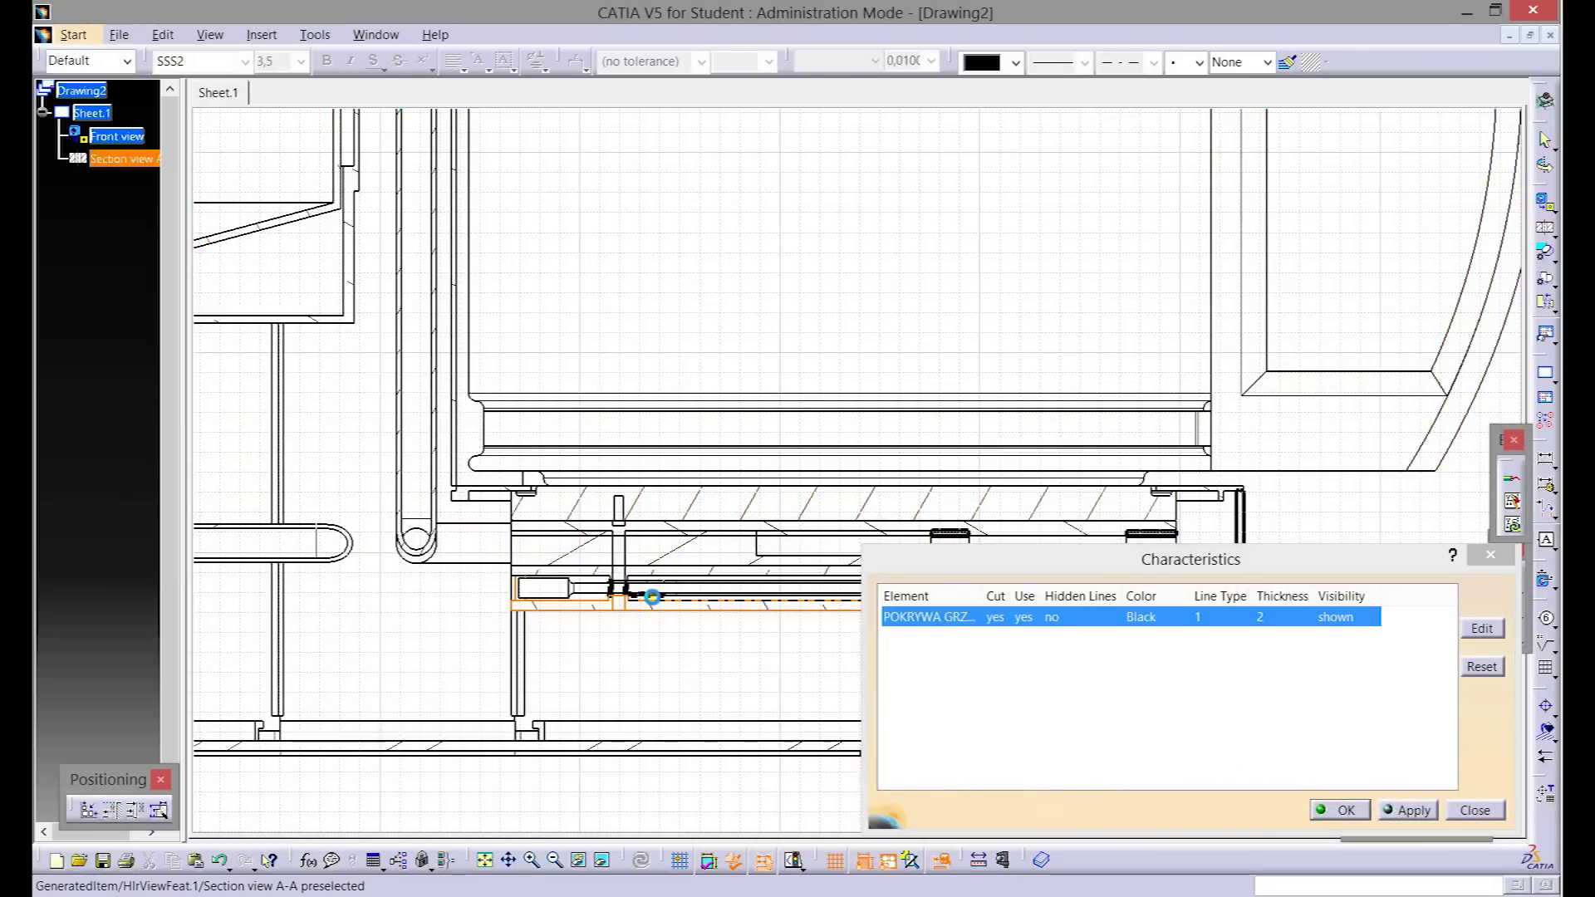
pyautogui.click(663, 595)
pyautogui.click(656, 582)
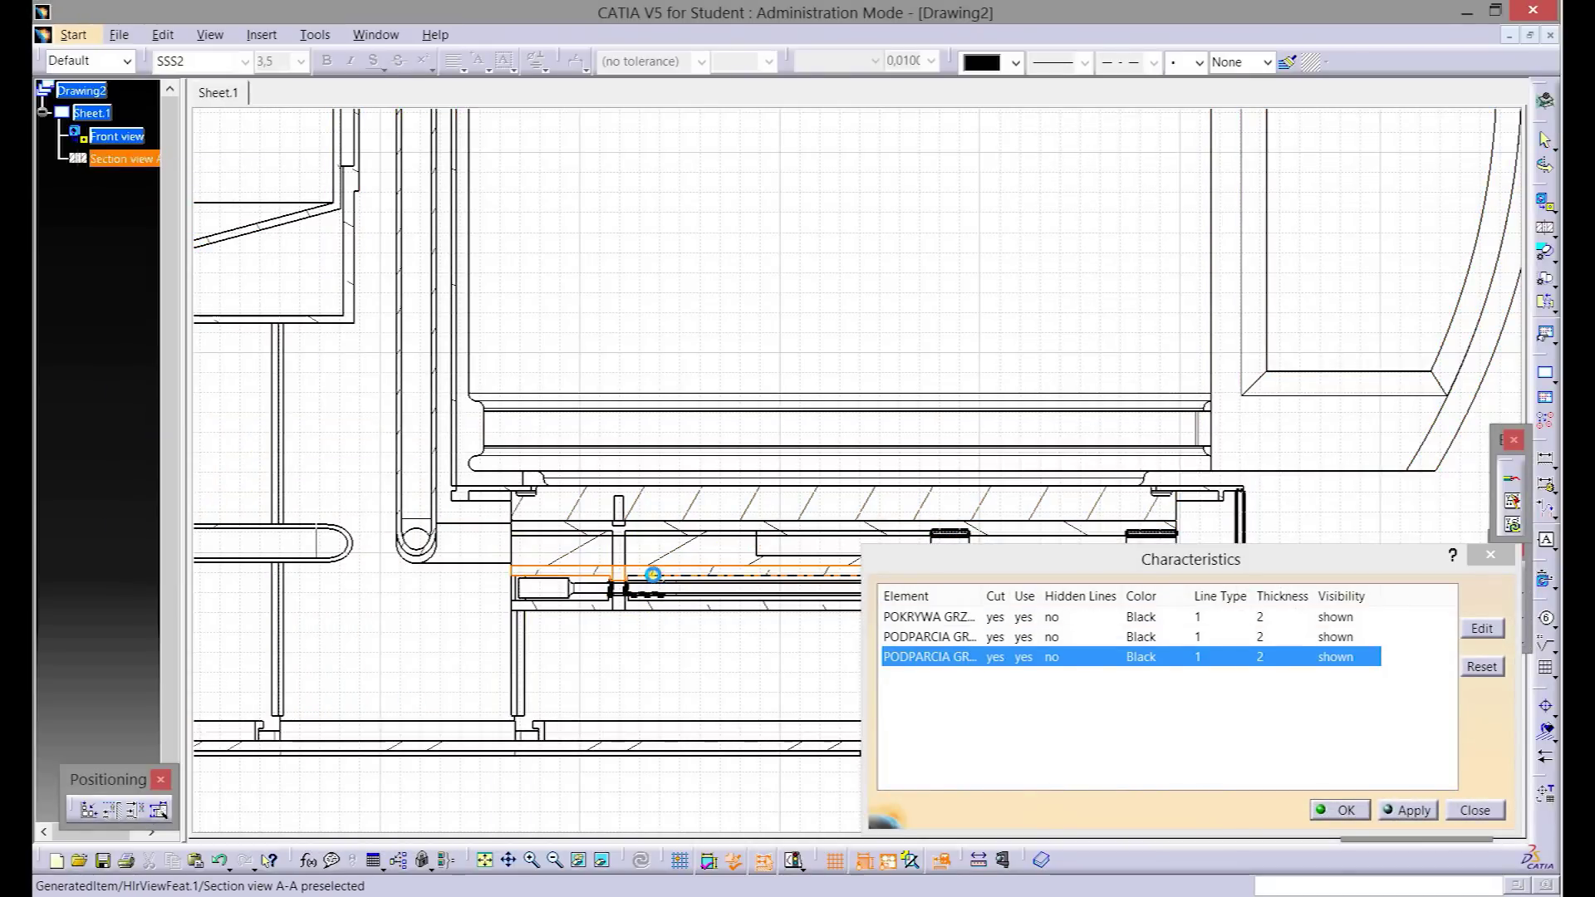
pyautogui.click(654, 566)
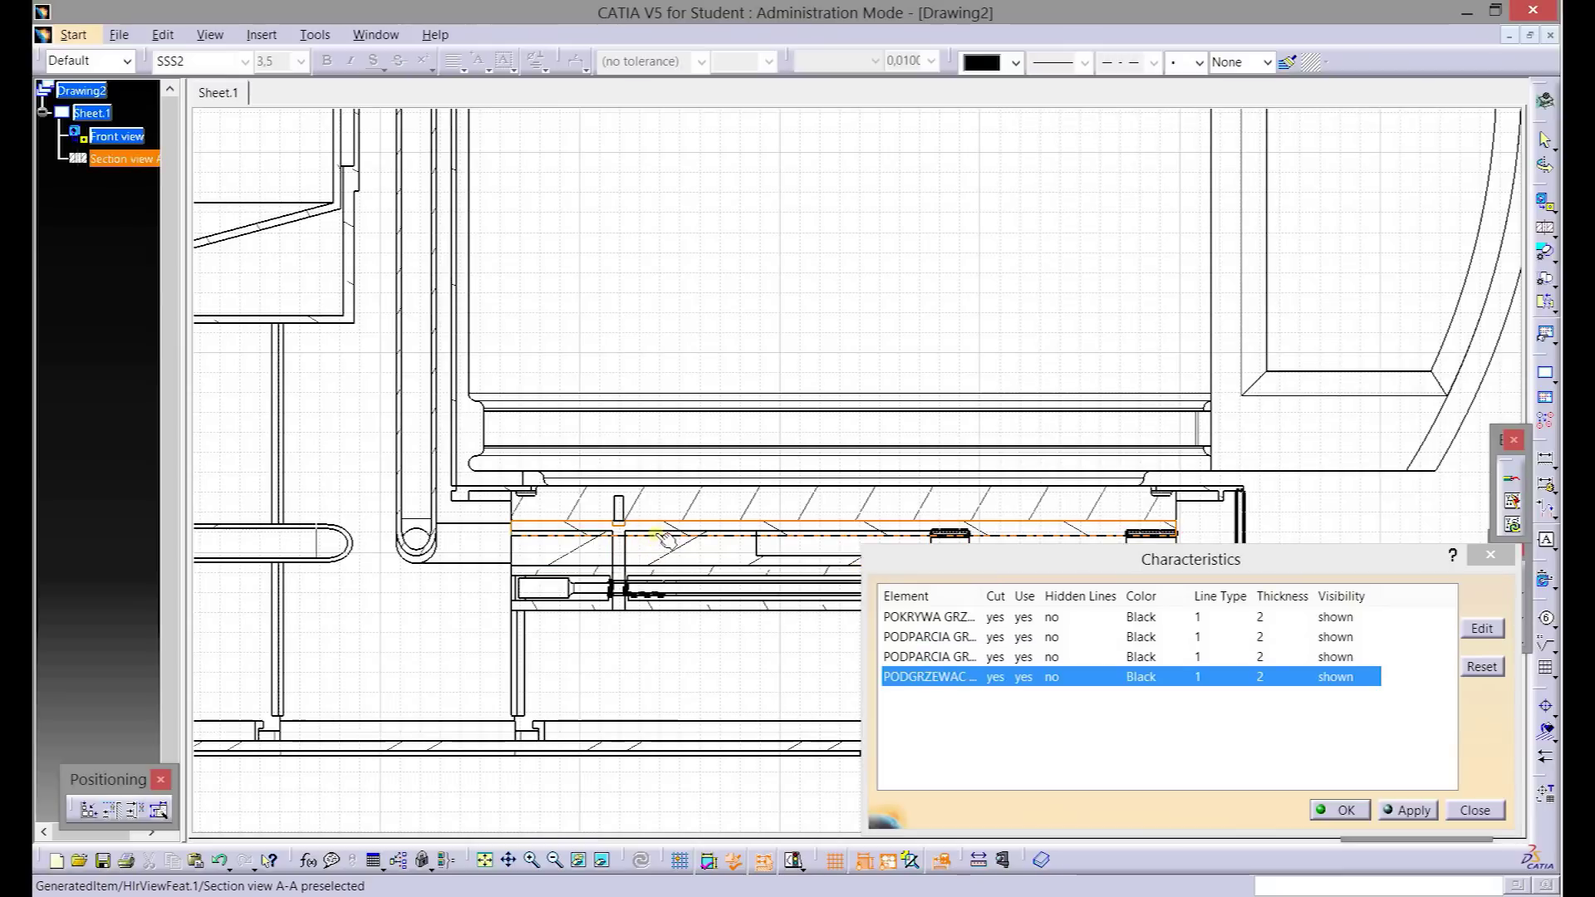
pyautogui.click(664, 529)
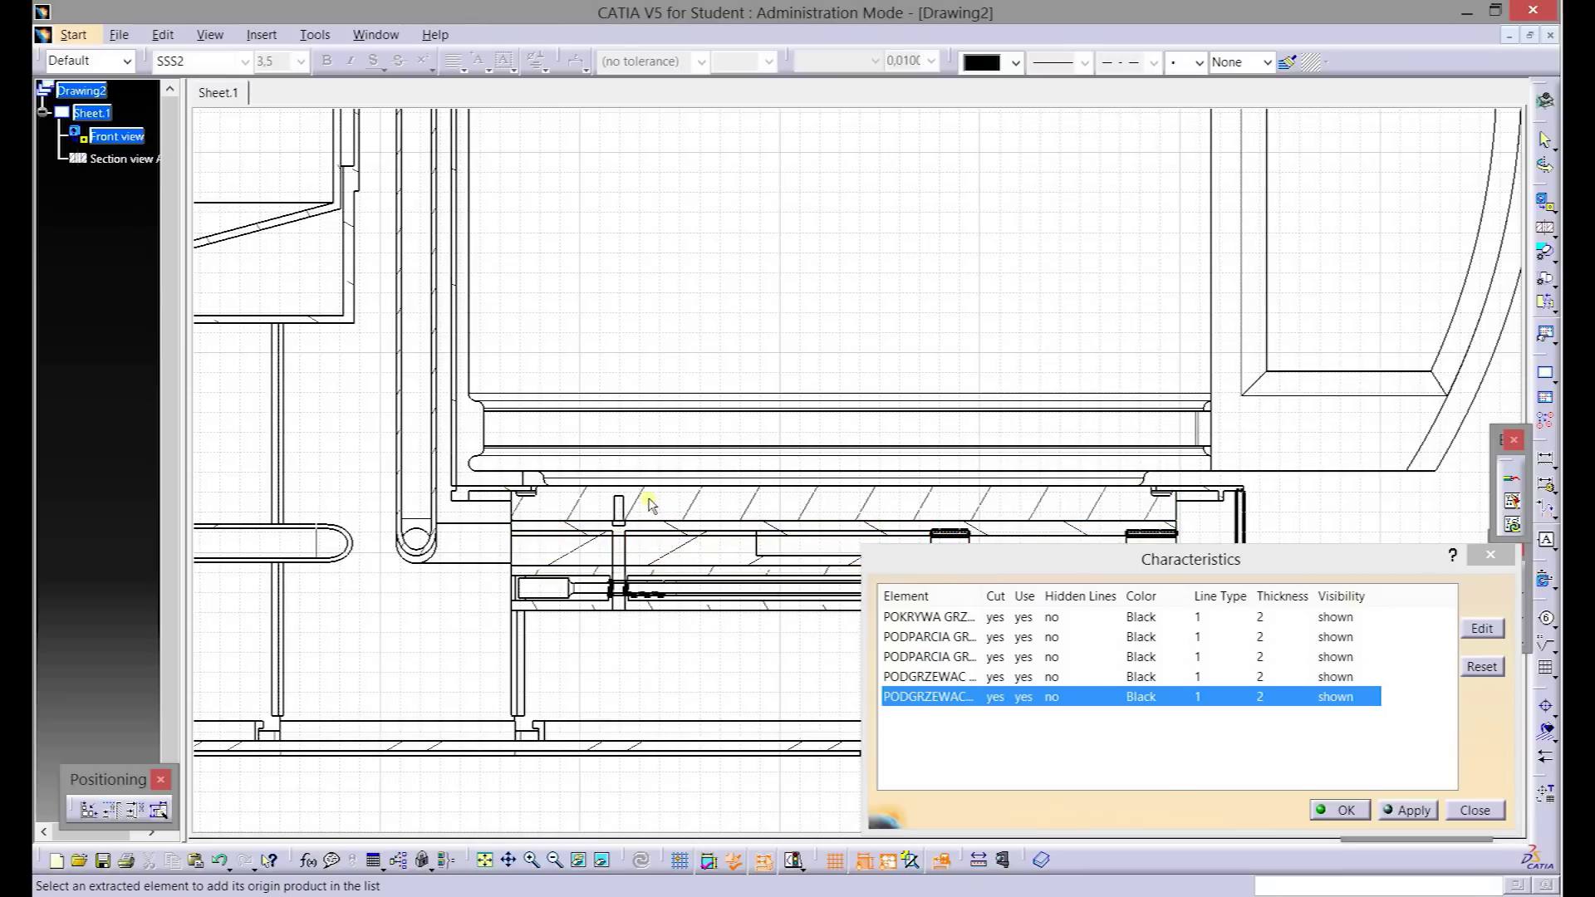
pyautogui.click(646, 496)
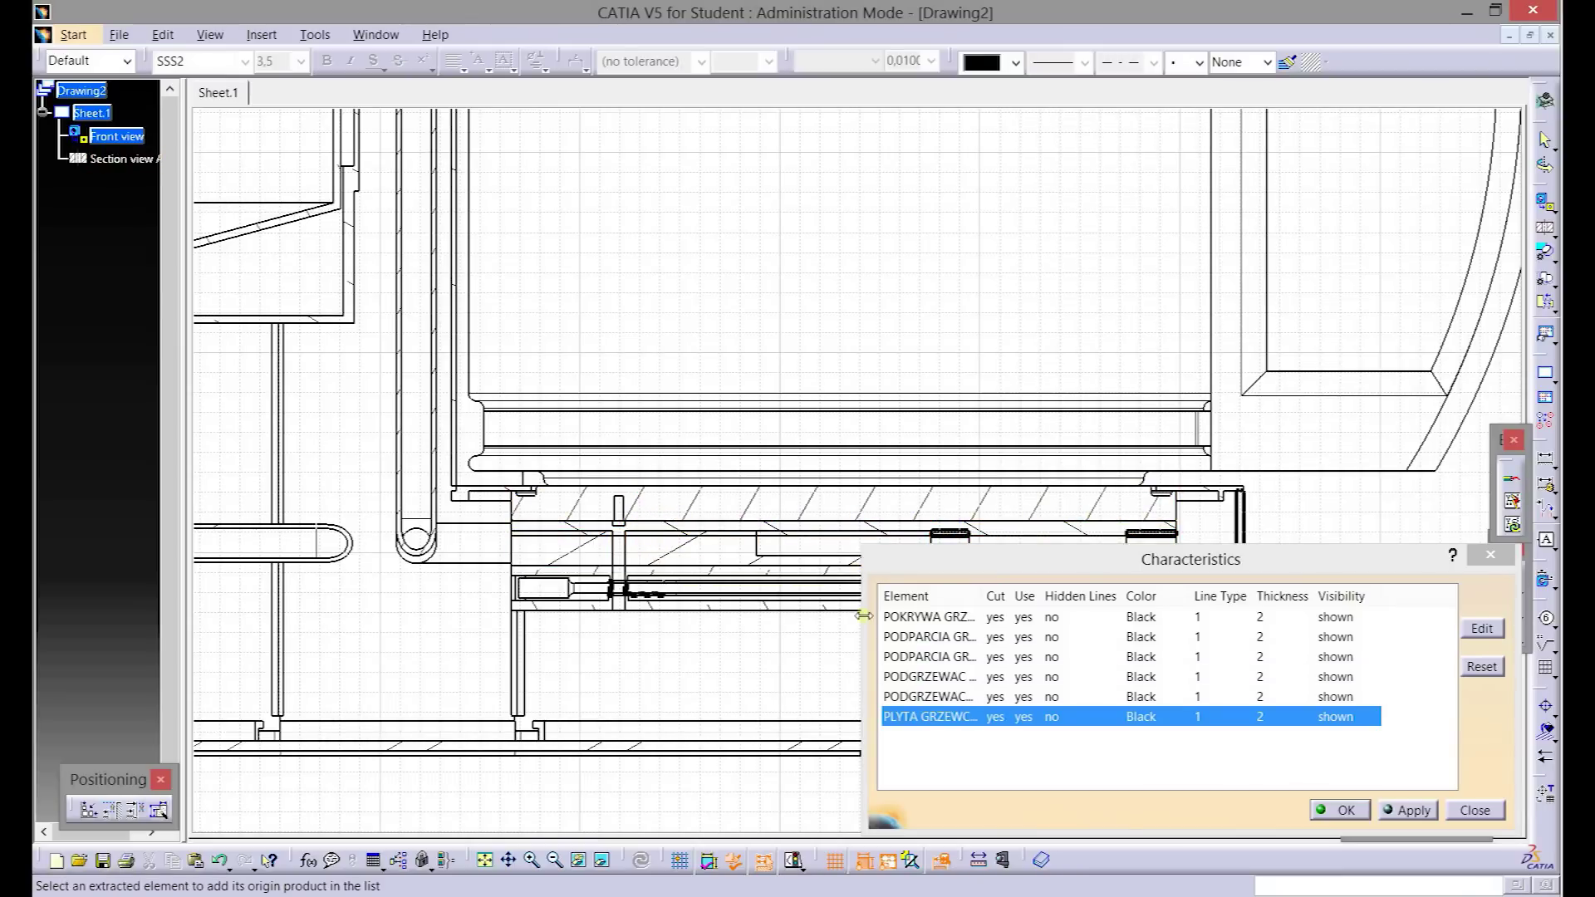
pyautogui.click(937, 617)
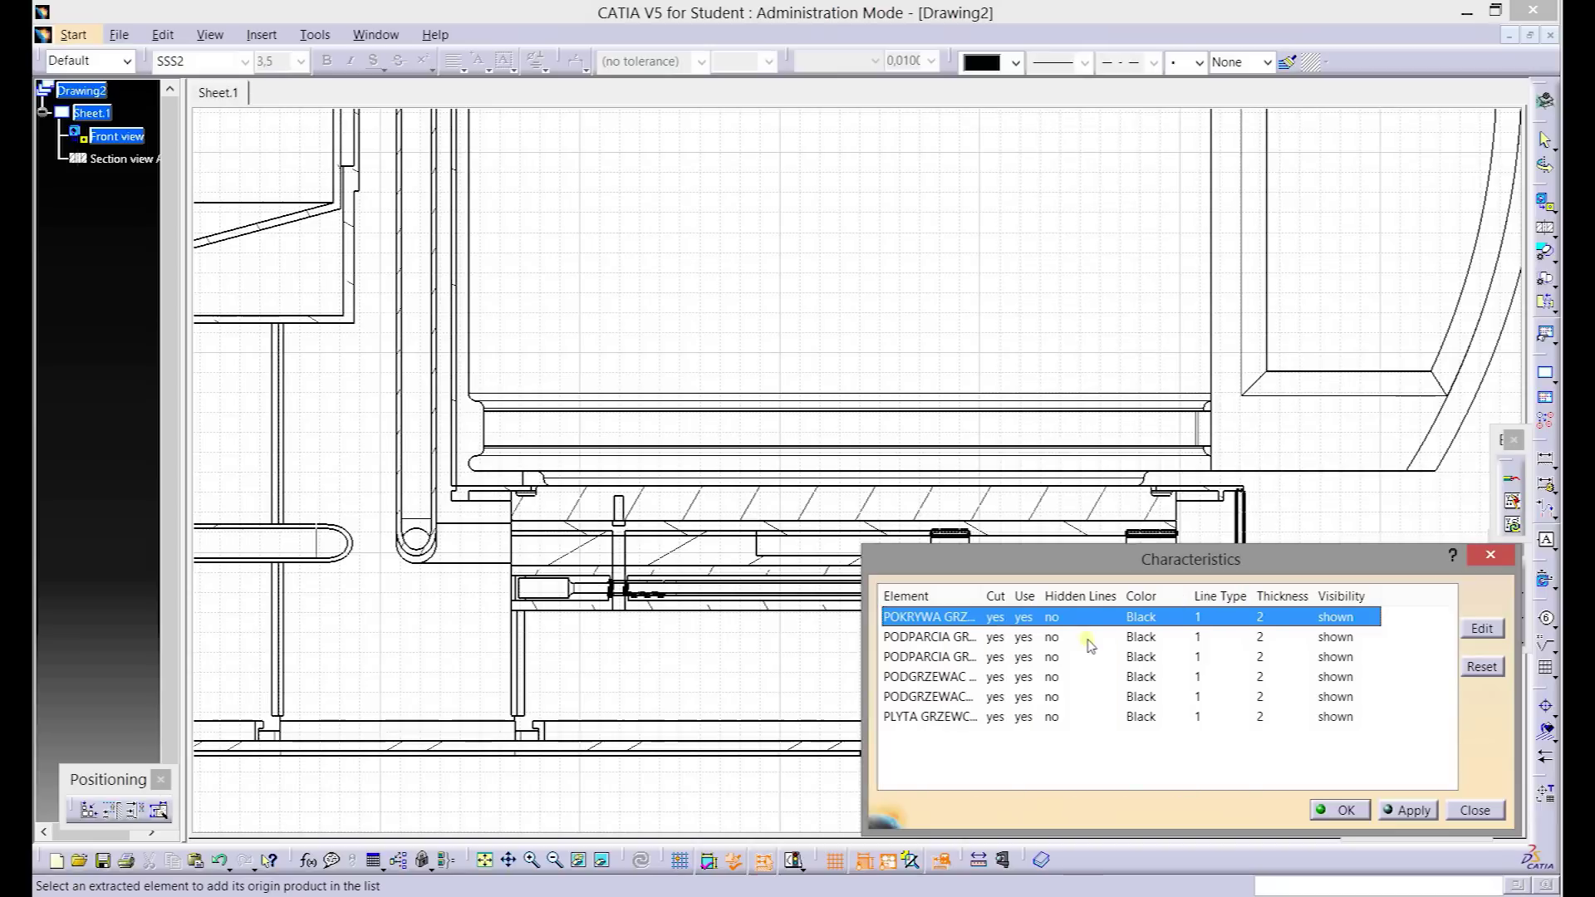
pyautogui.keyDown('shift'); pyautogui.click(1038, 717); pyautogui.keyUp('shift')
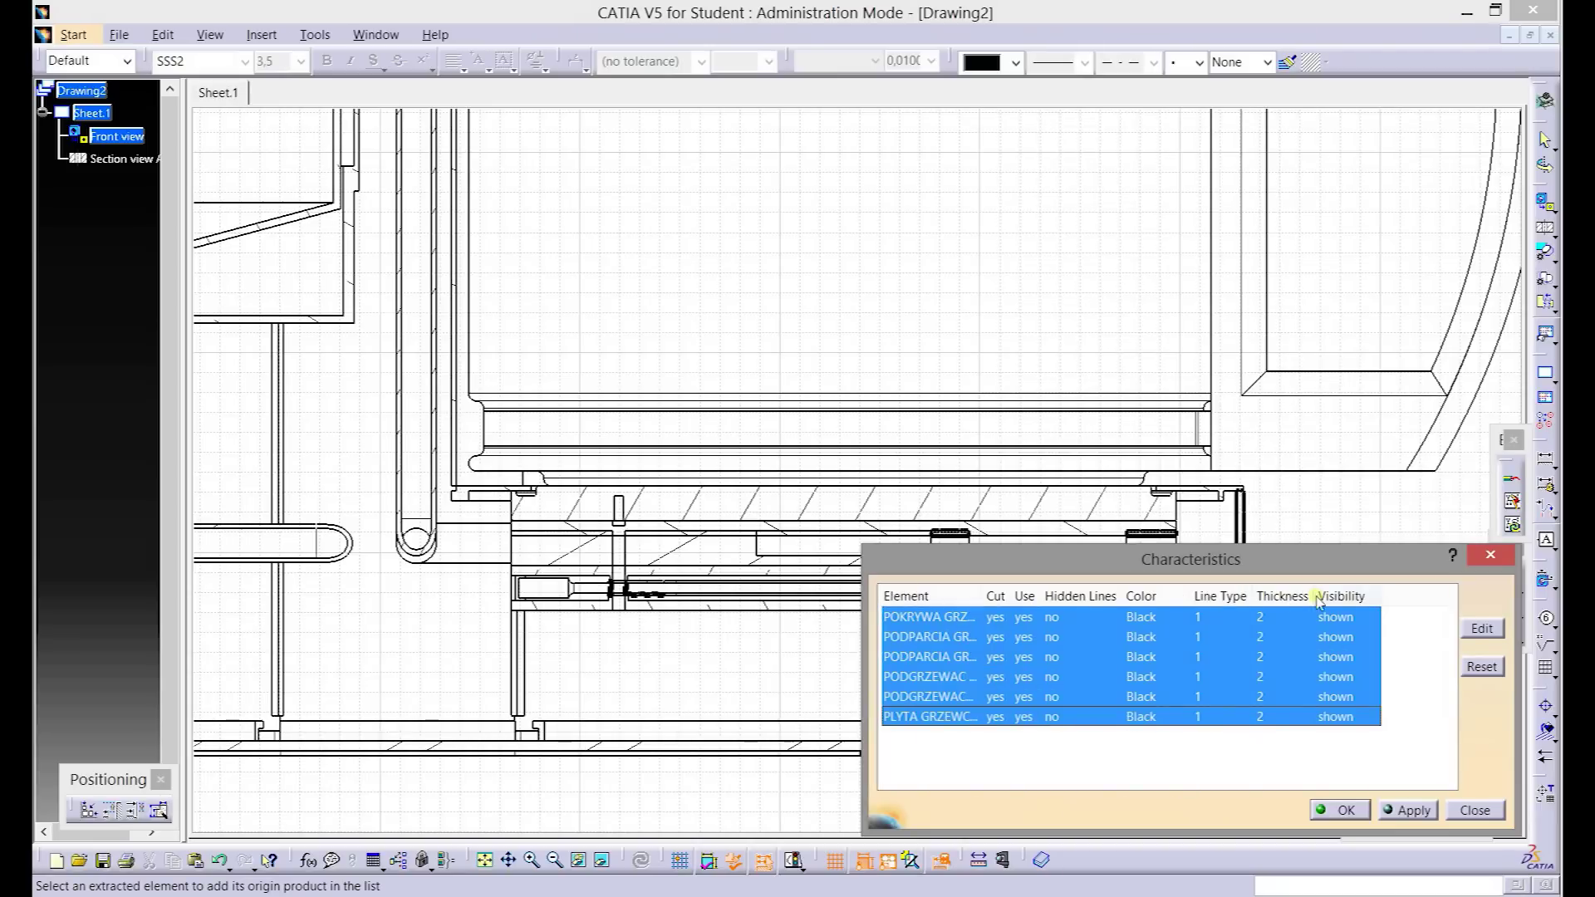
pyautogui.click(1479, 629)
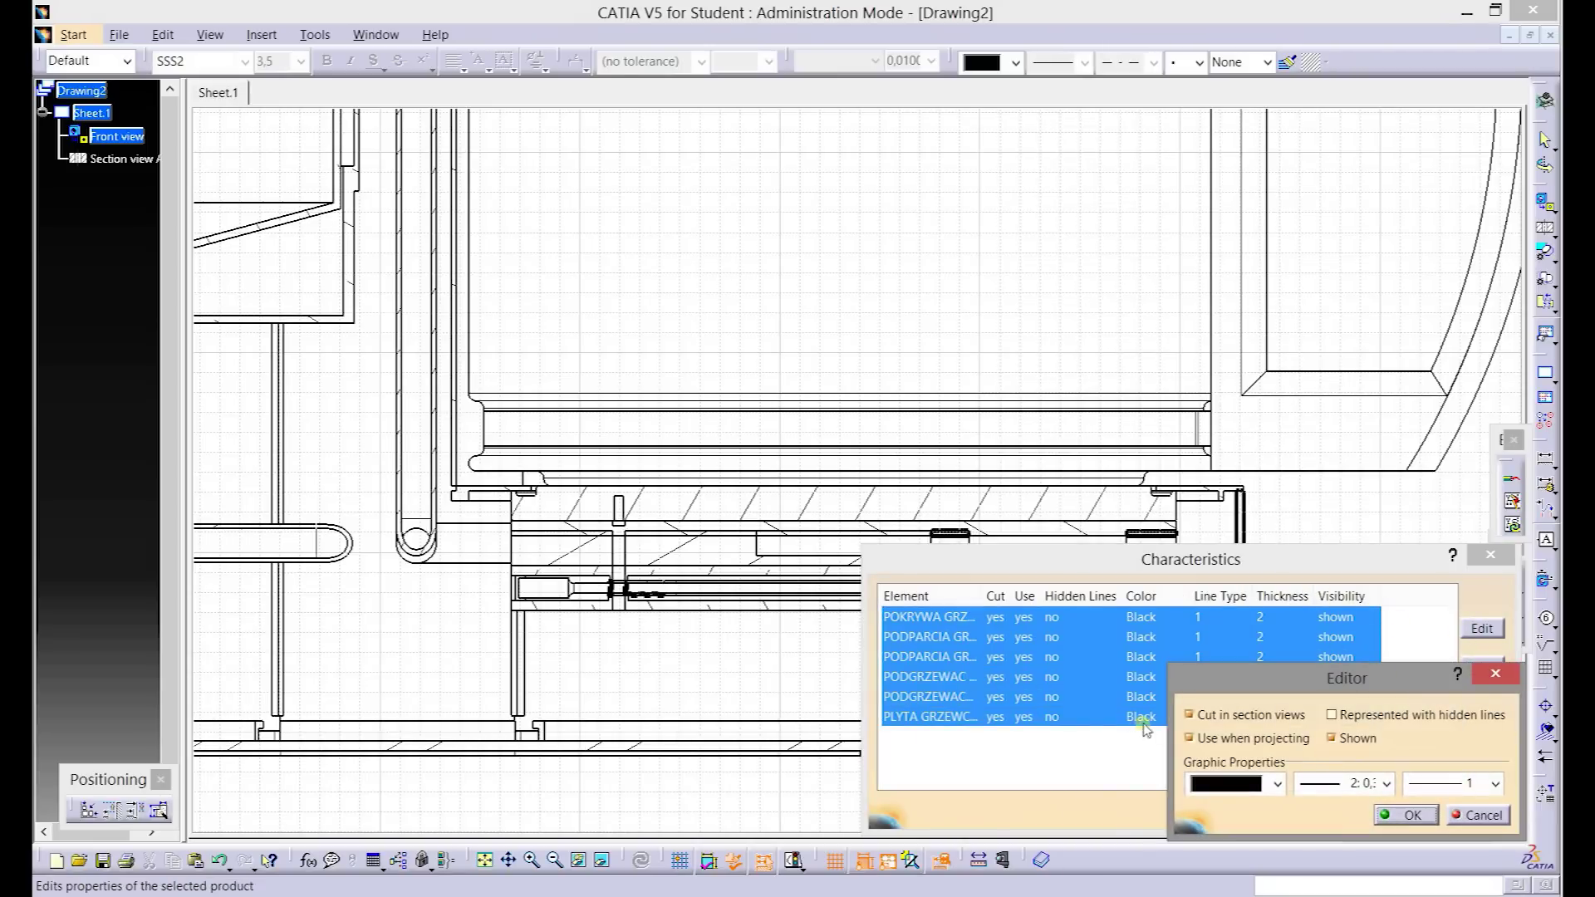
pyautogui.click(1413, 815)
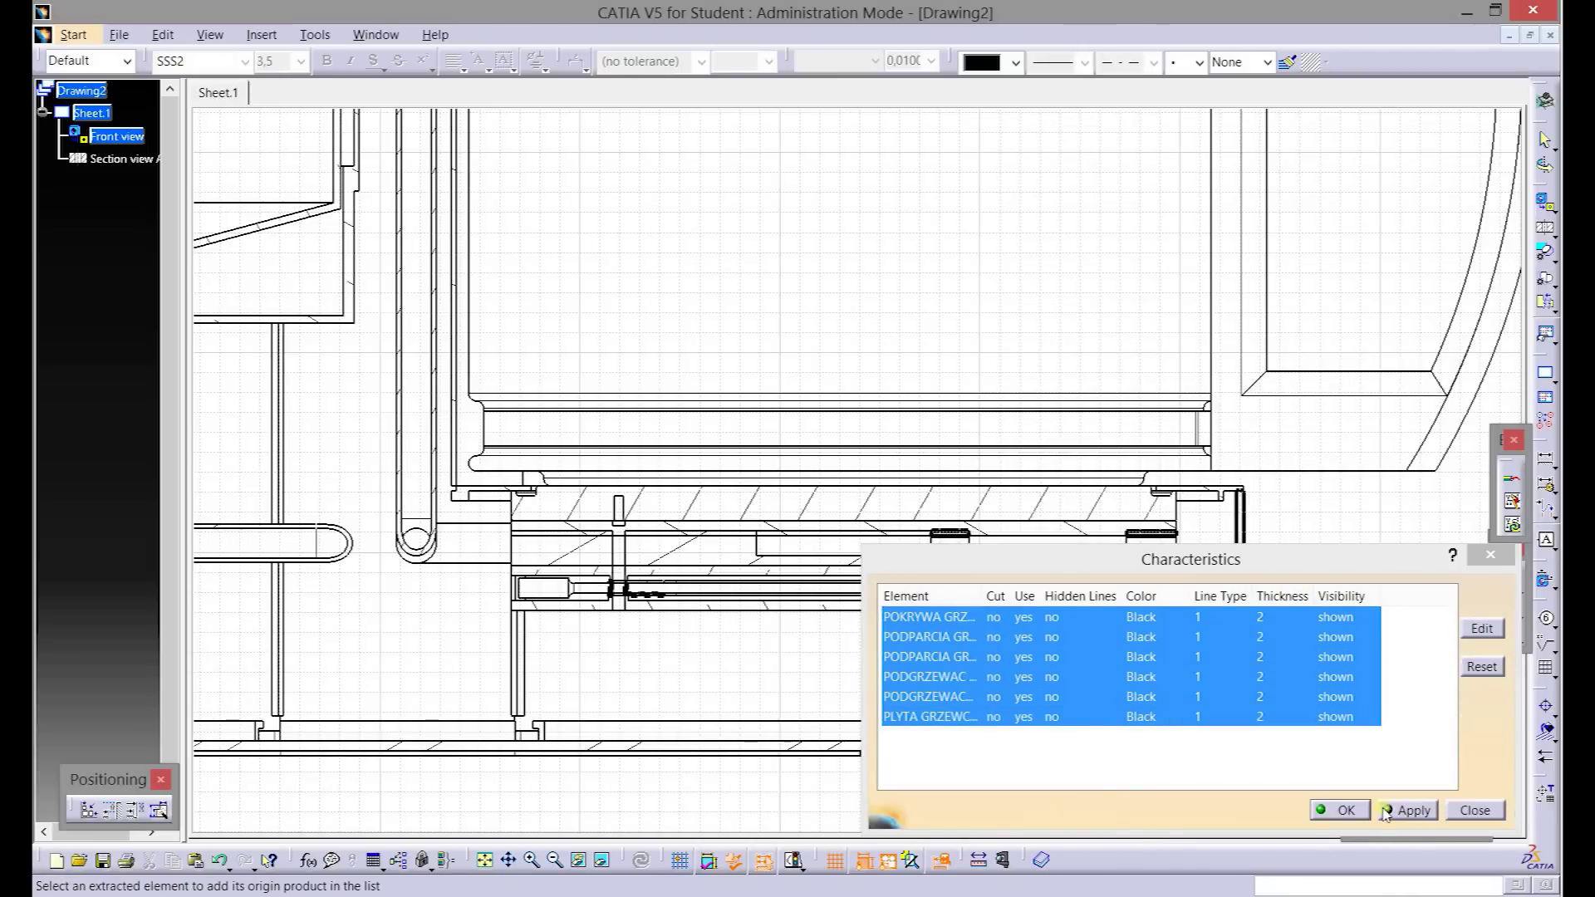
pyautogui.click(1383, 811)
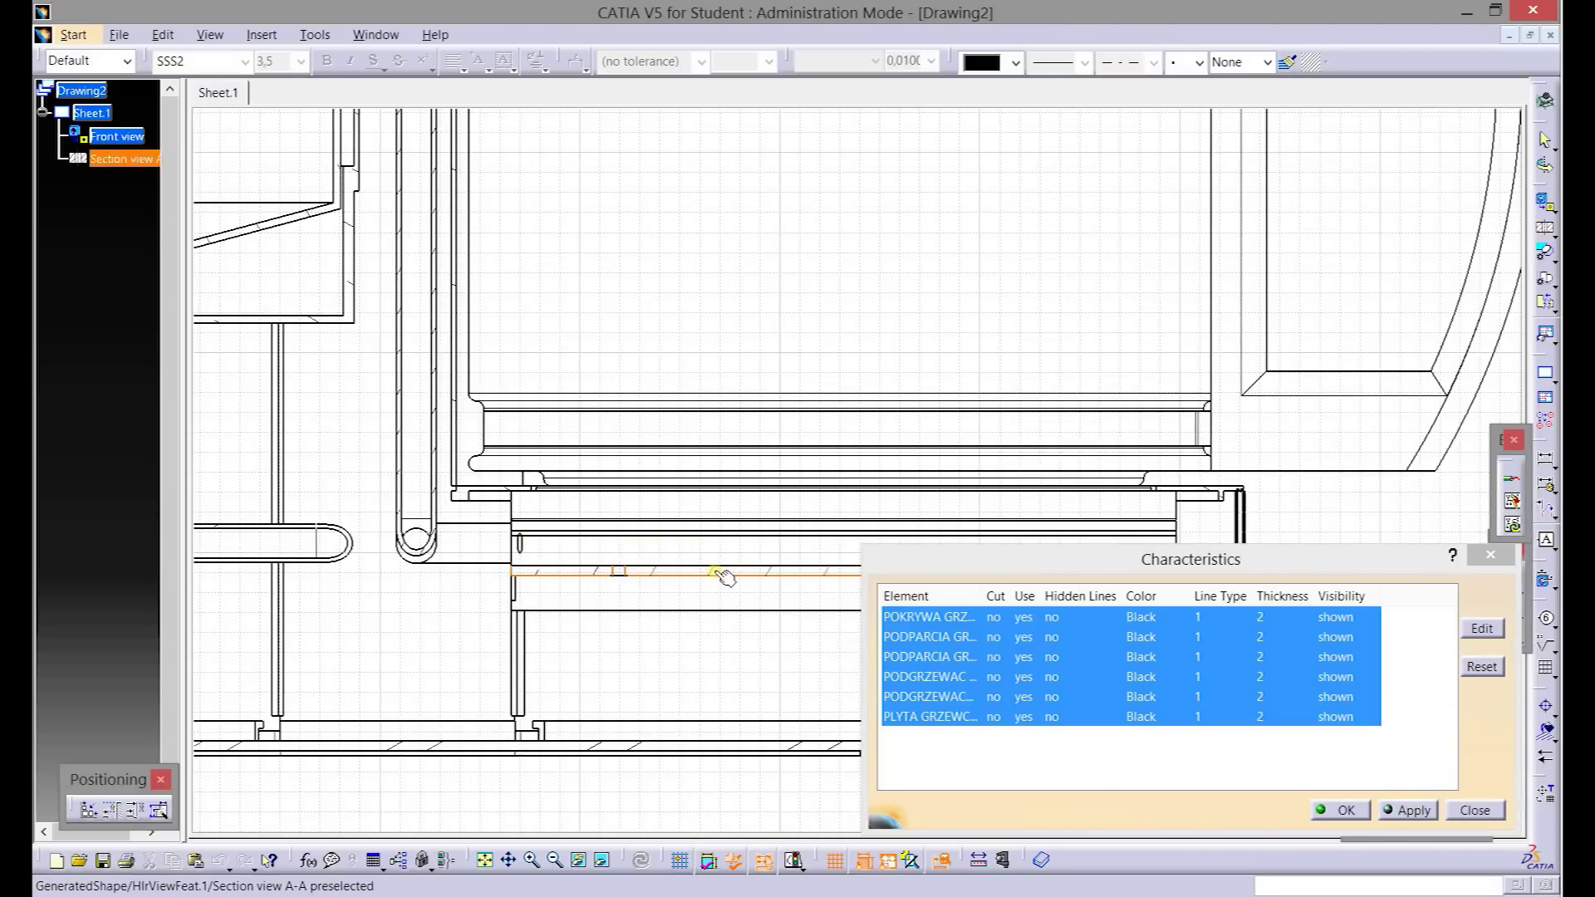
# - Exclude a seventh heater part from cutting as well
pyautogui.click(721, 573)
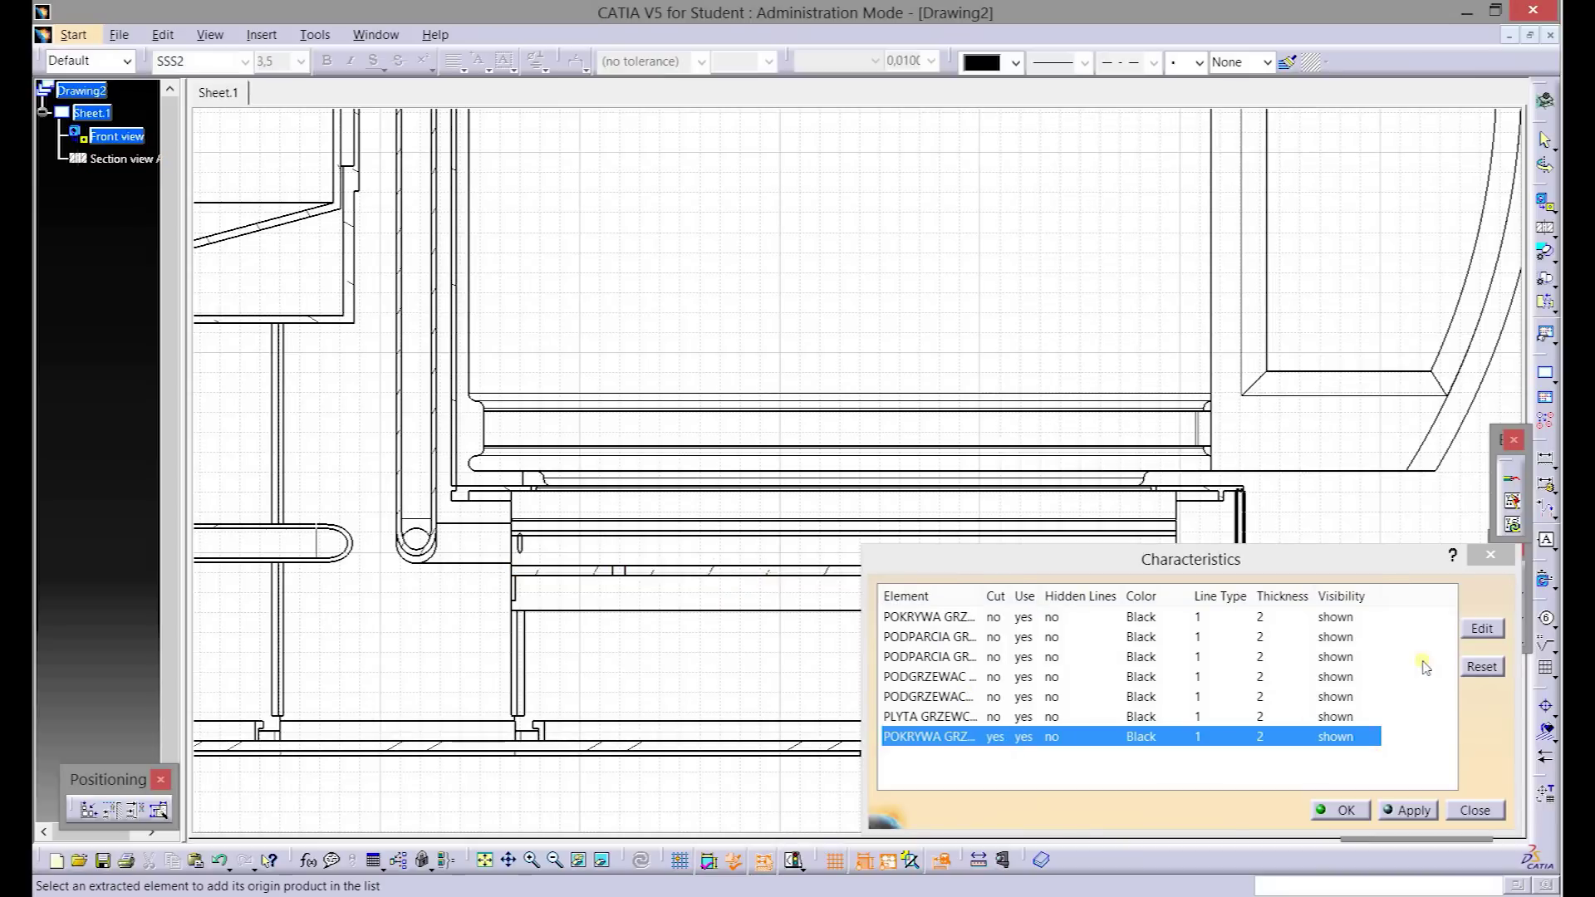
pyautogui.click(1483, 630)
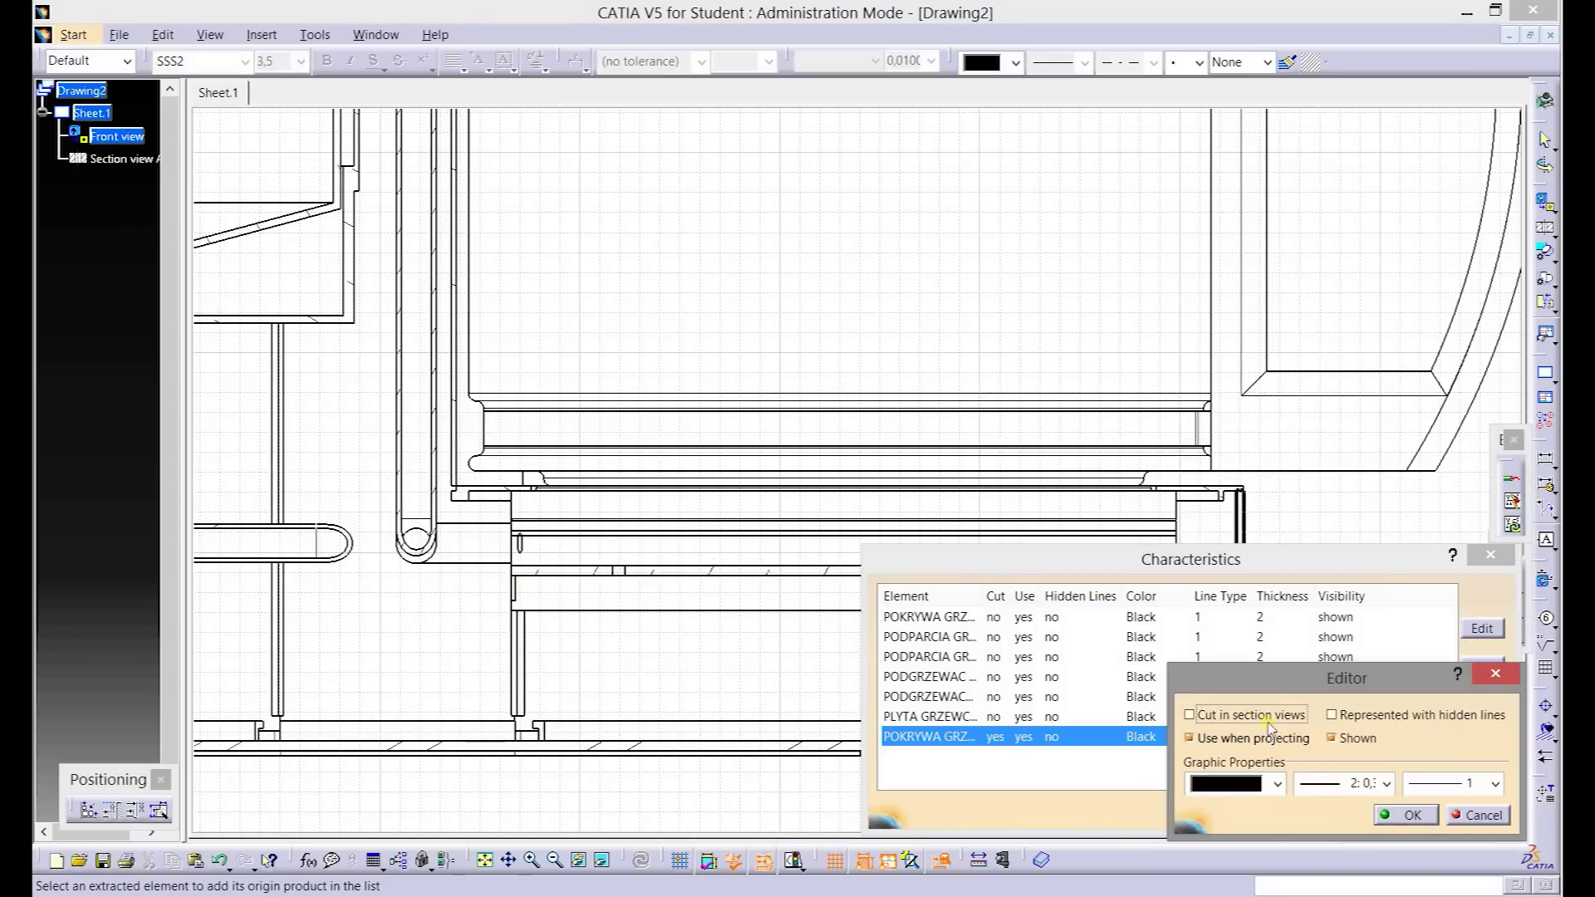
pyautogui.click(1411, 815)
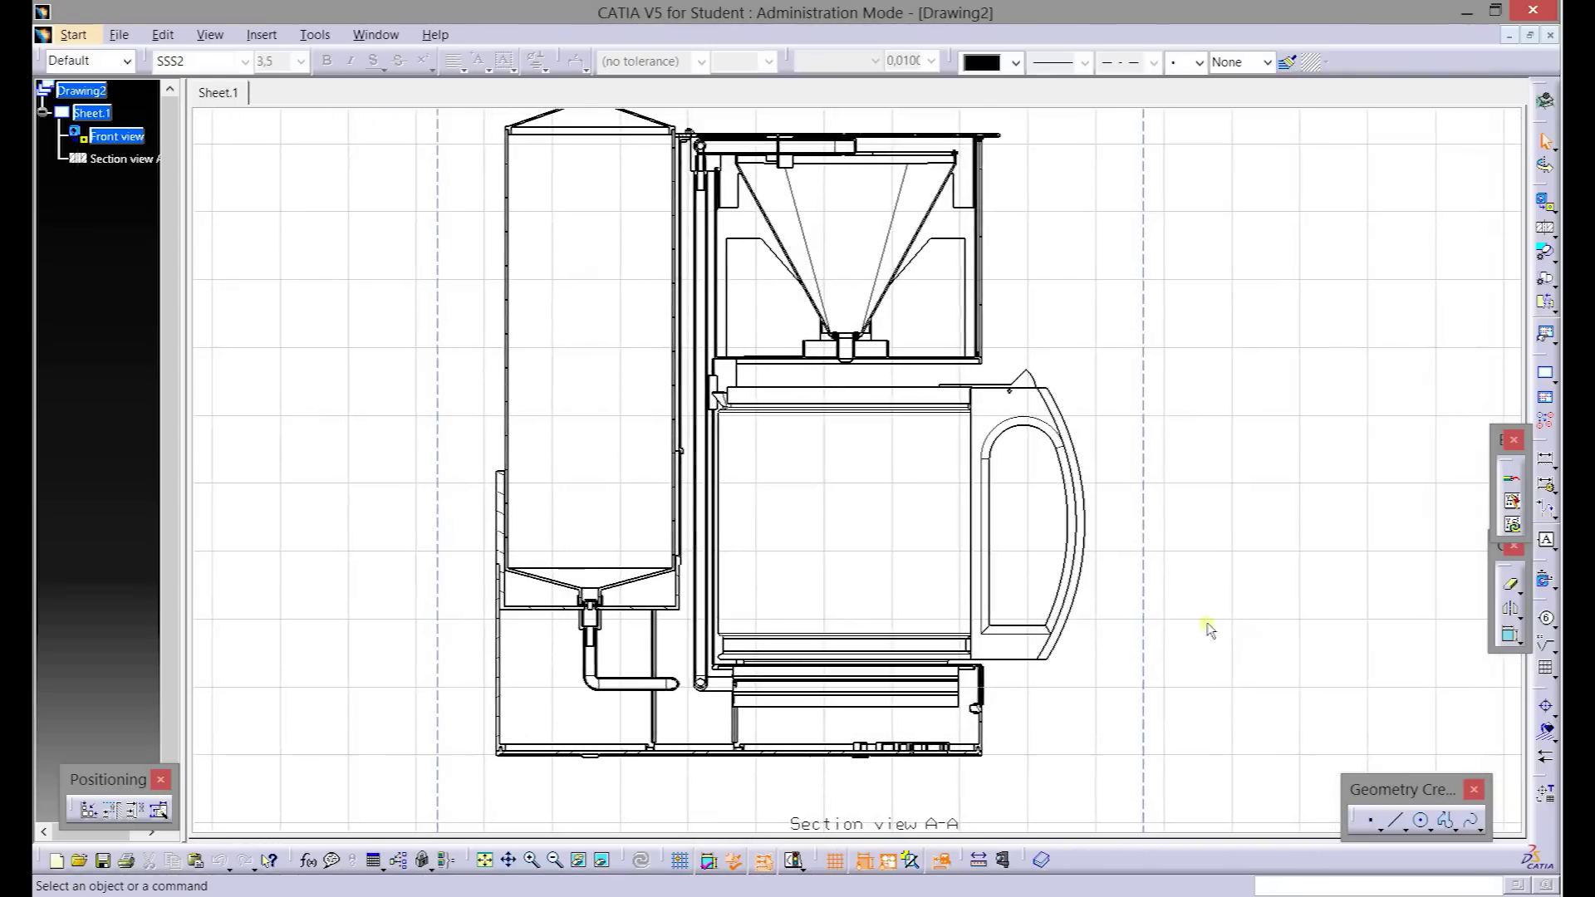
pyautogui.click(1082, 434)
# - Override the jug handle so it is cut and hatched in Section view A-A
pyautogui.rightClick(108, 158)
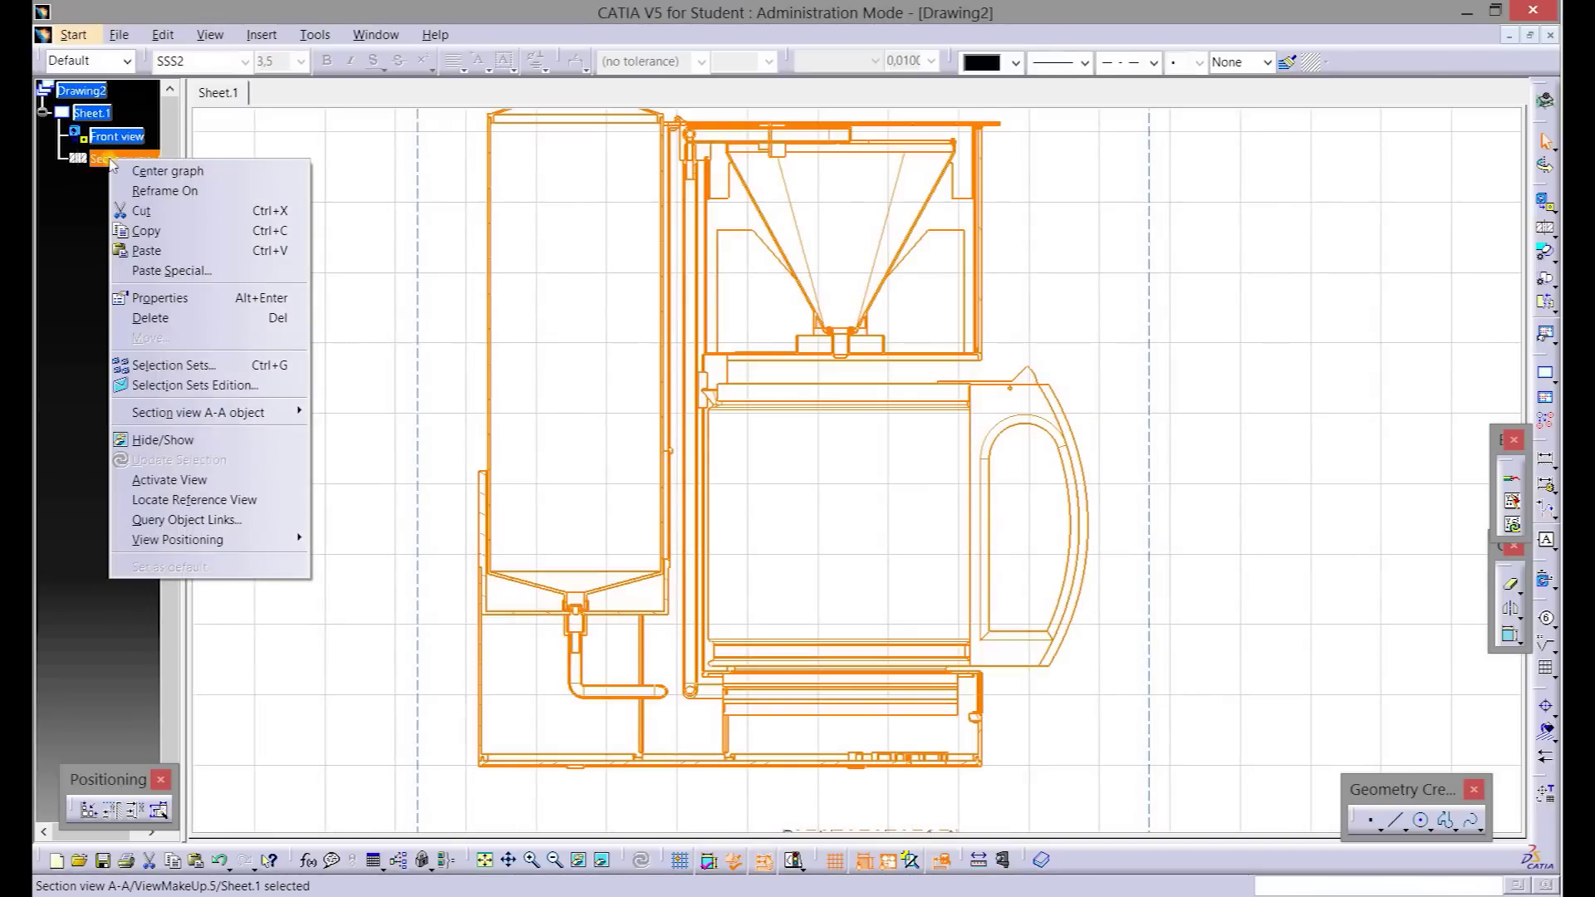
pyautogui.moveTo(198, 411)
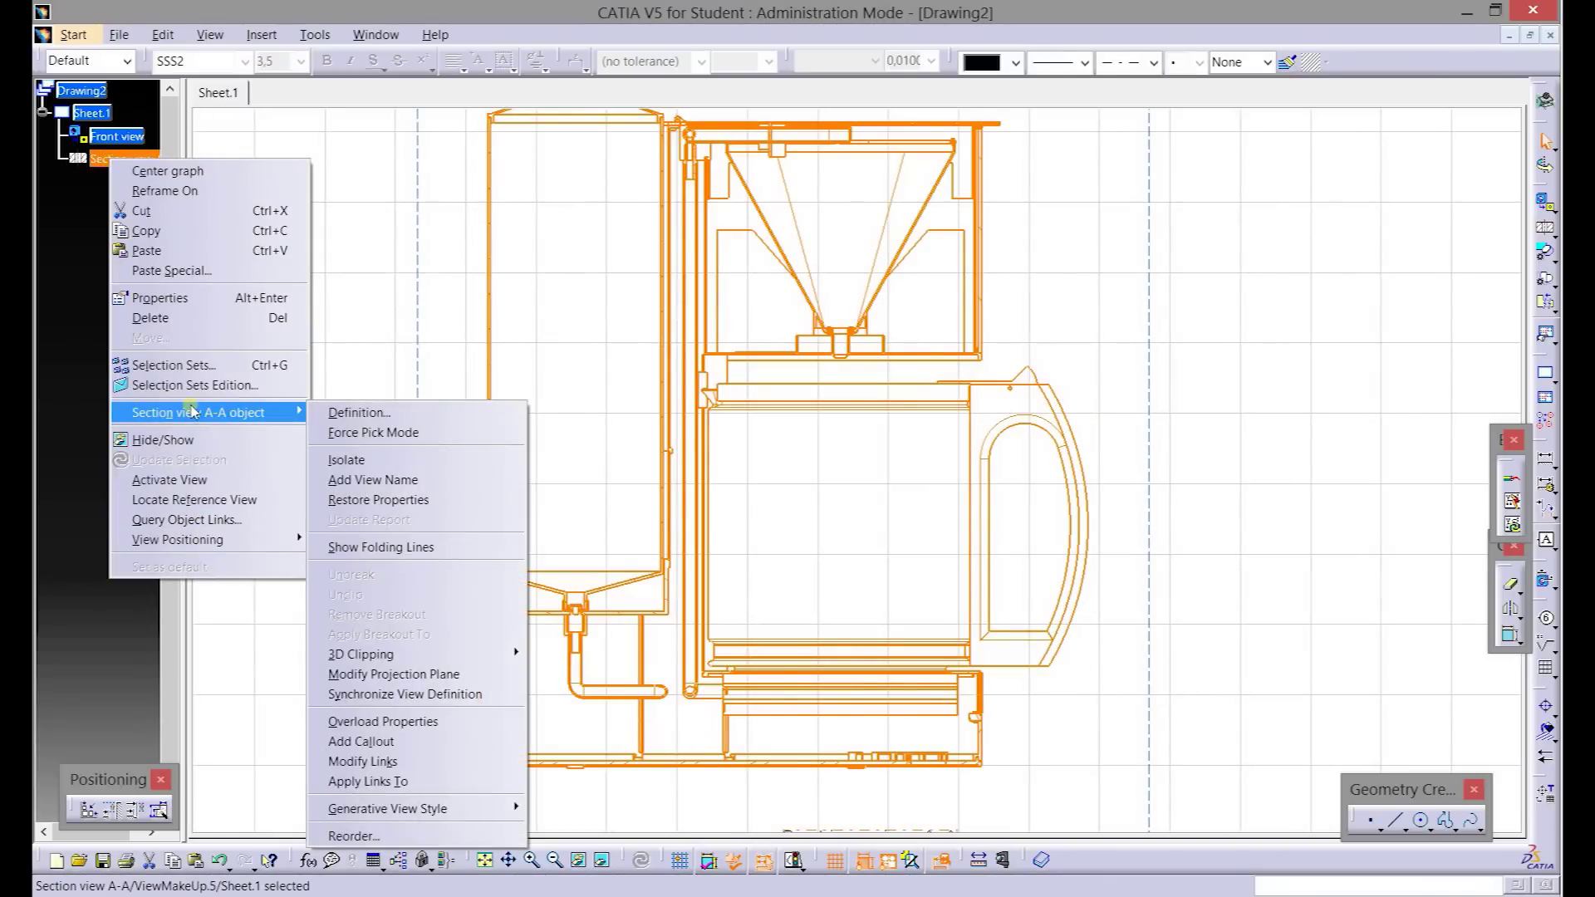
pyautogui.click(461, 719)
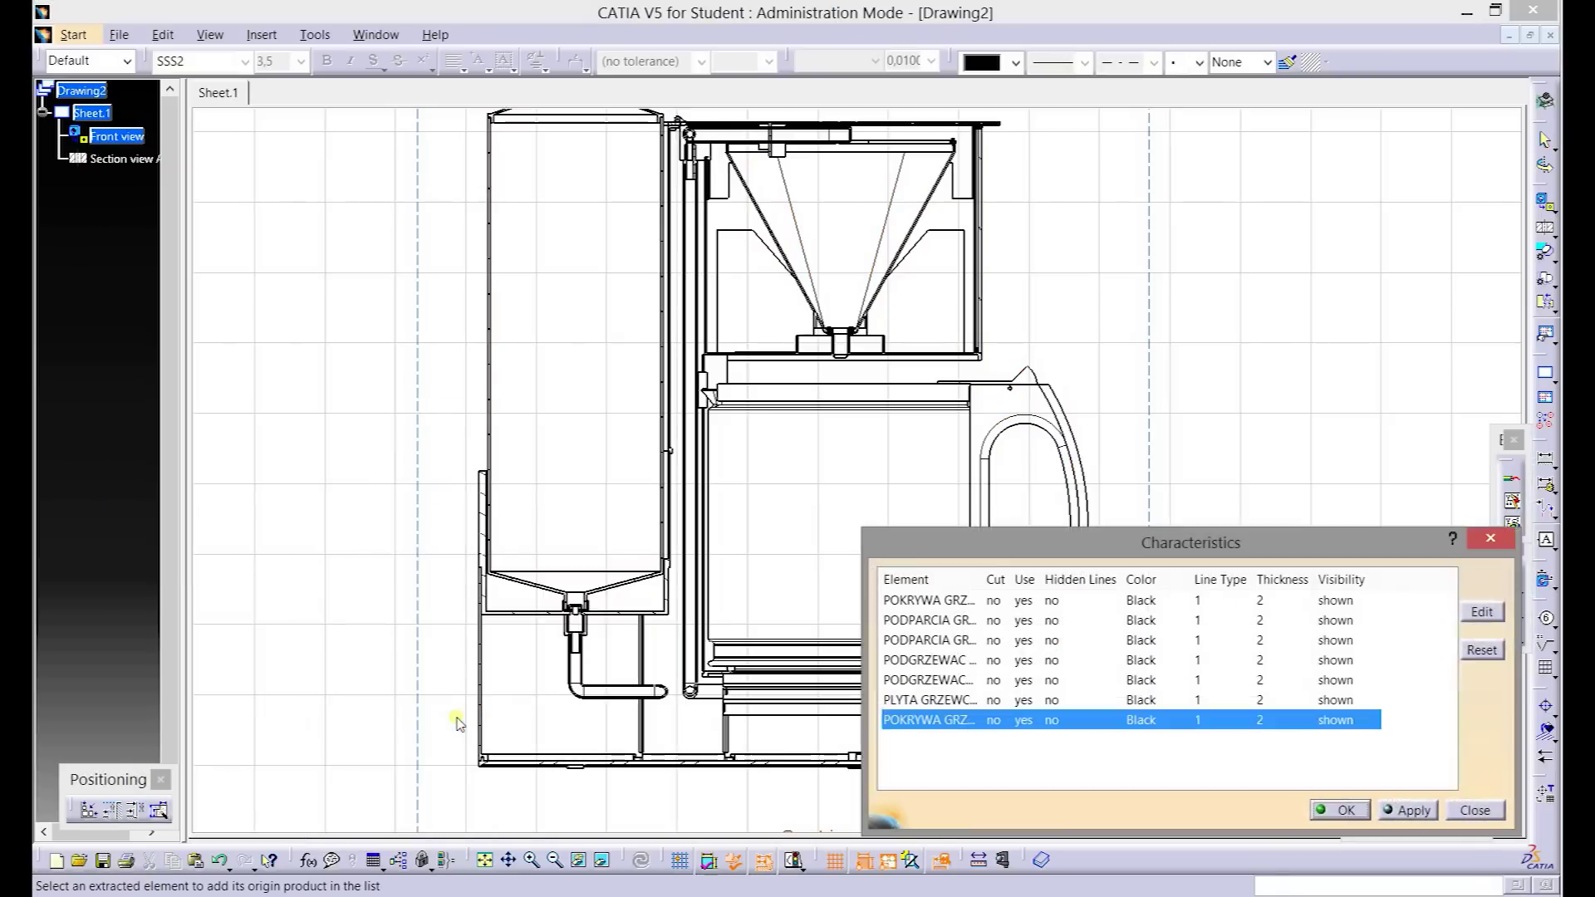
pyautogui.click(1053, 392)
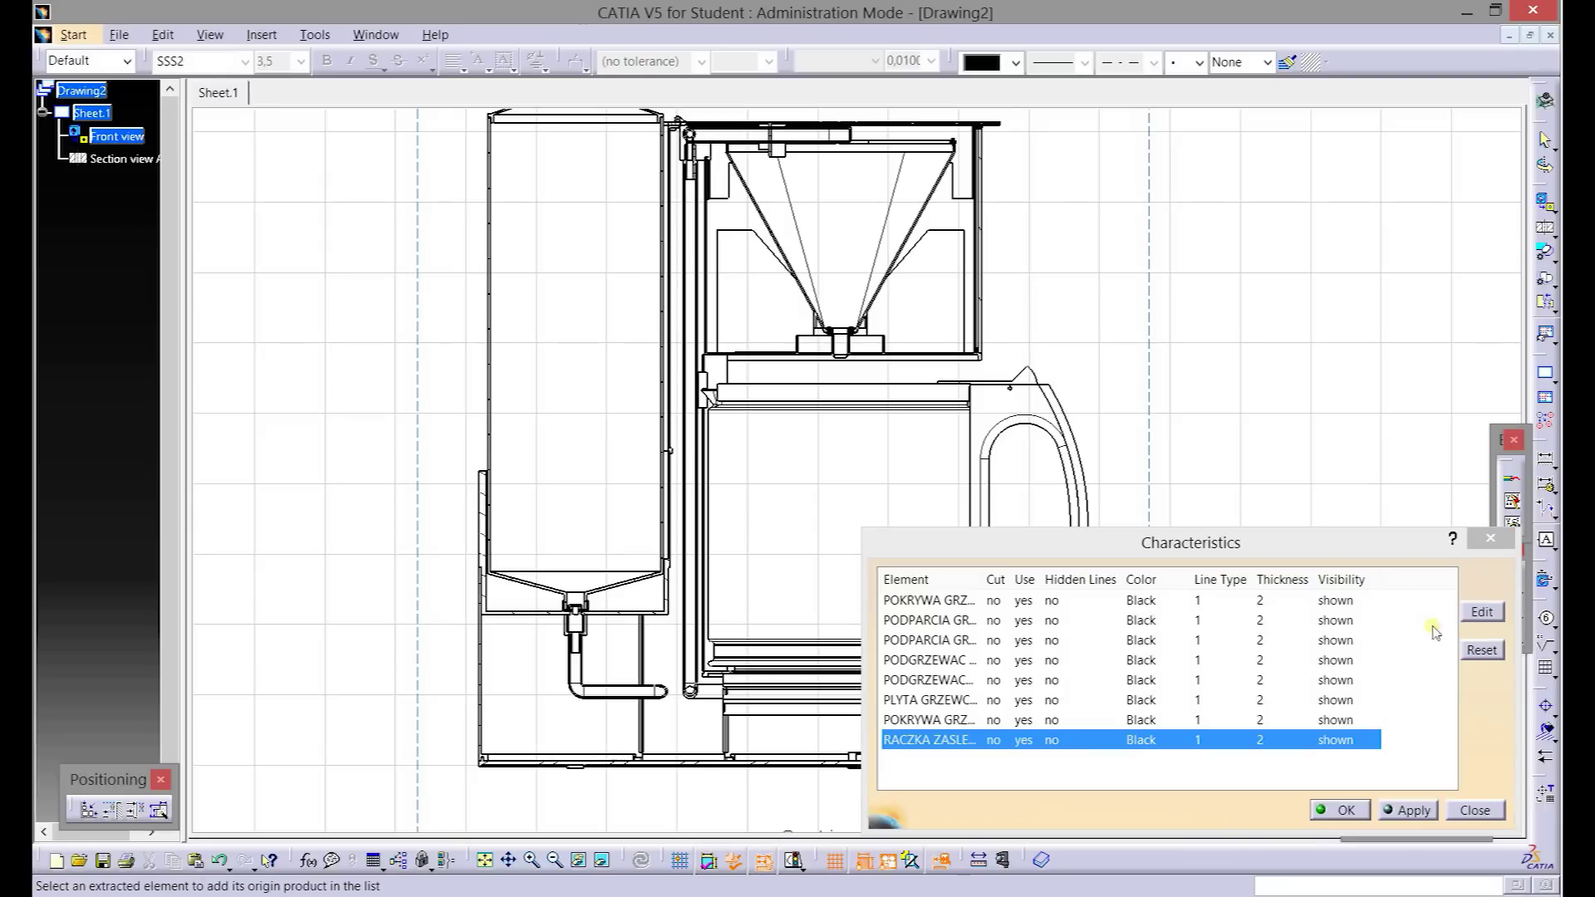
pyautogui.click(1480, 612)
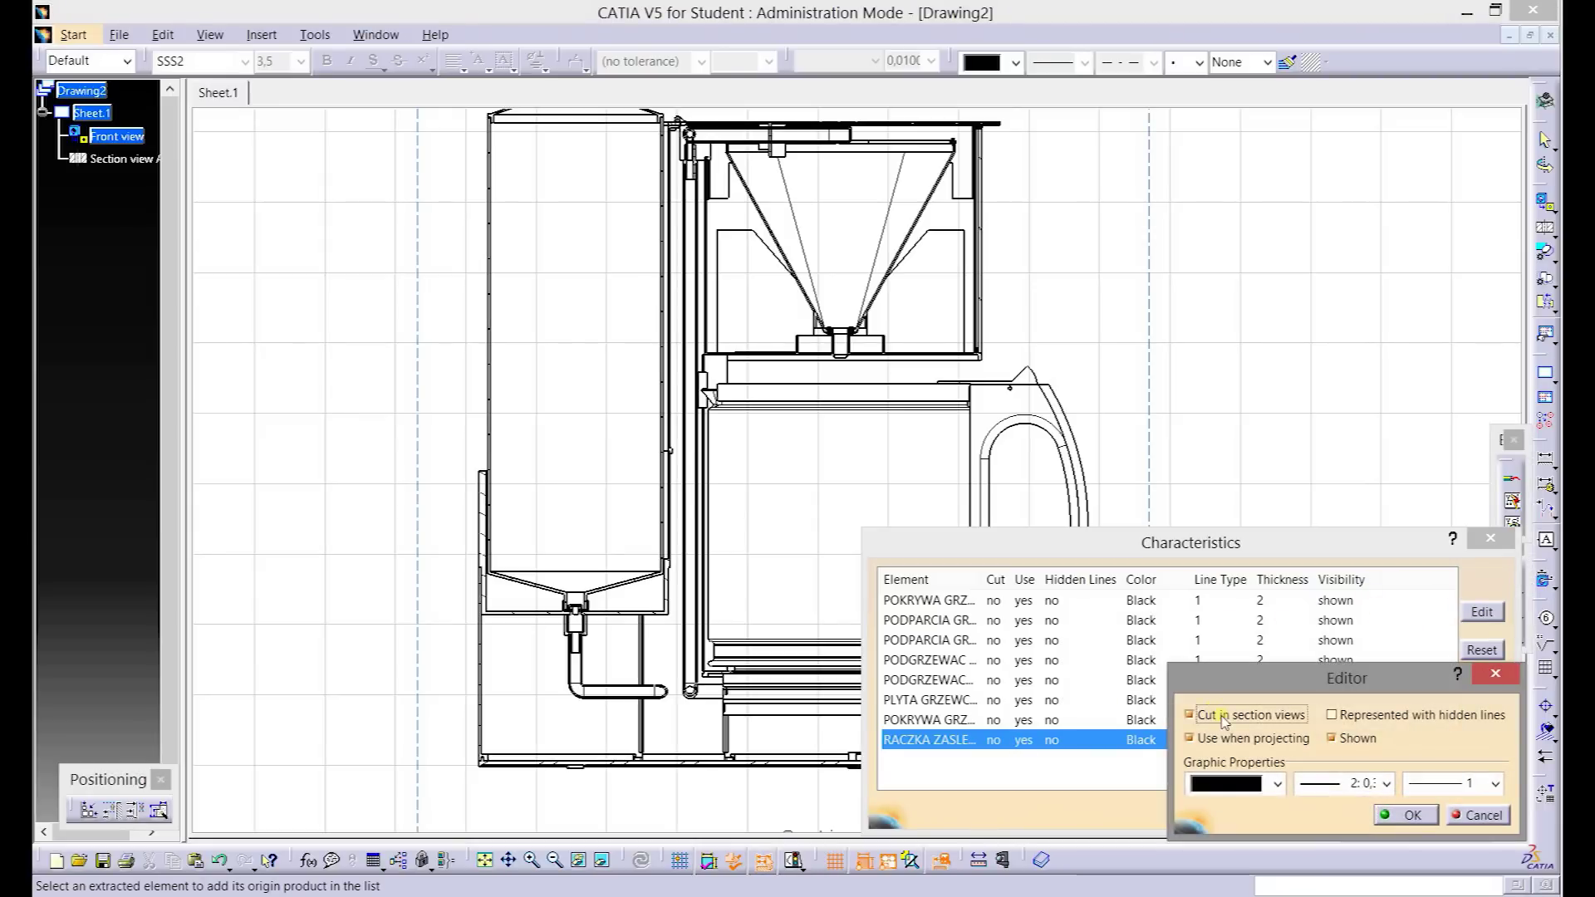
pyautogui.click(1379, 816)
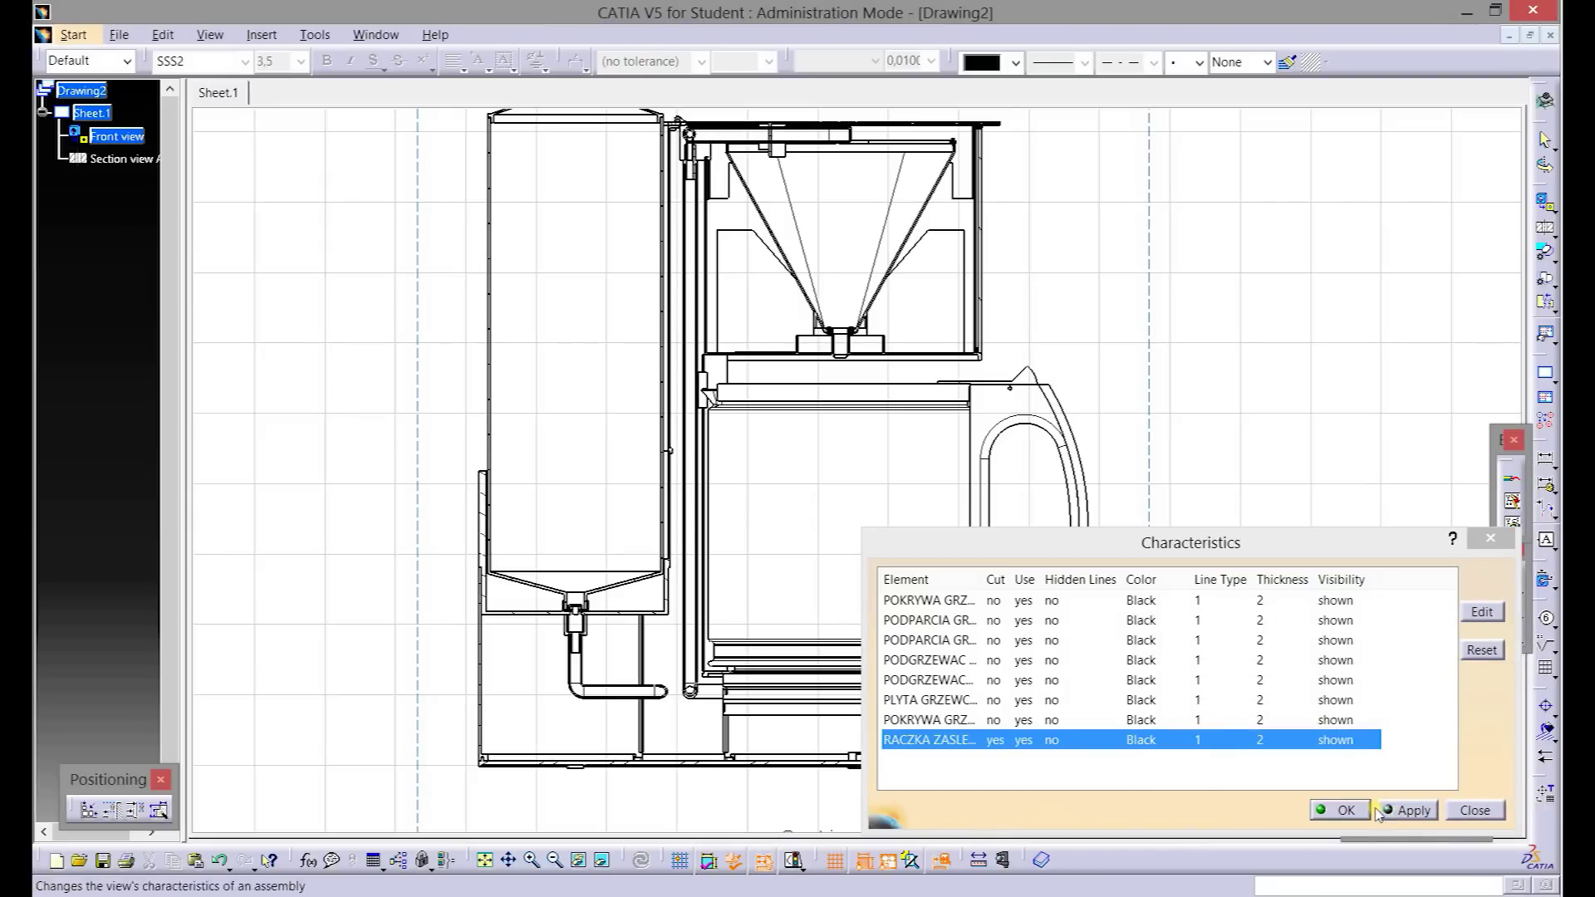
pyautogui.click(1347, 811)
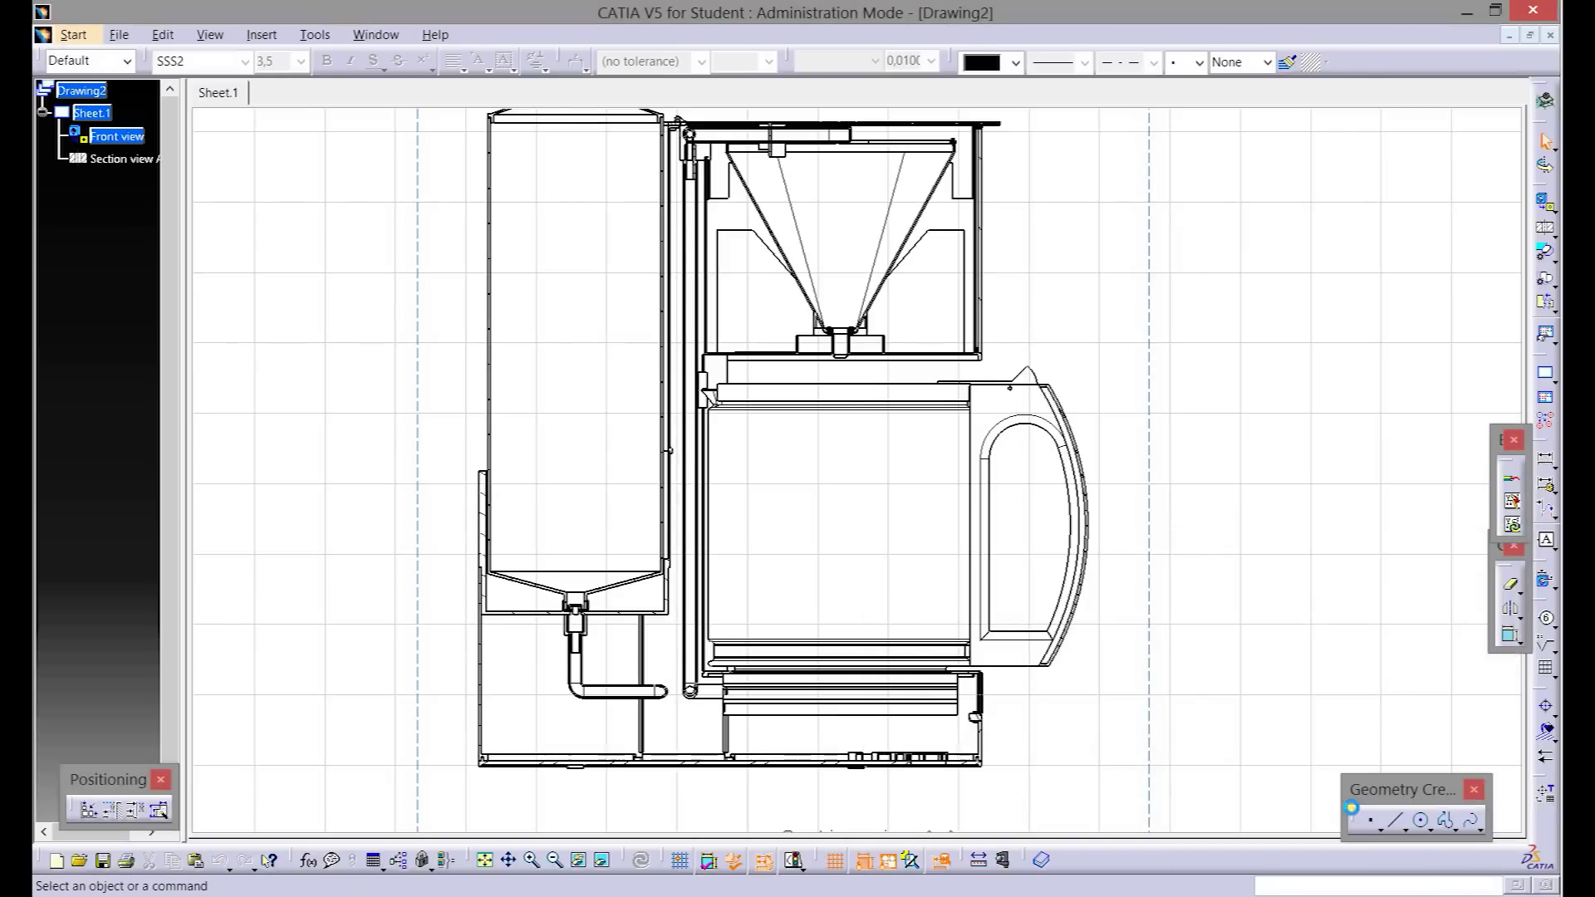
# - Change the hatching pitch on the jug handle
pyautogui.scroll(3, 924, 376)
pyautogui.scroll(3, 924, 375)
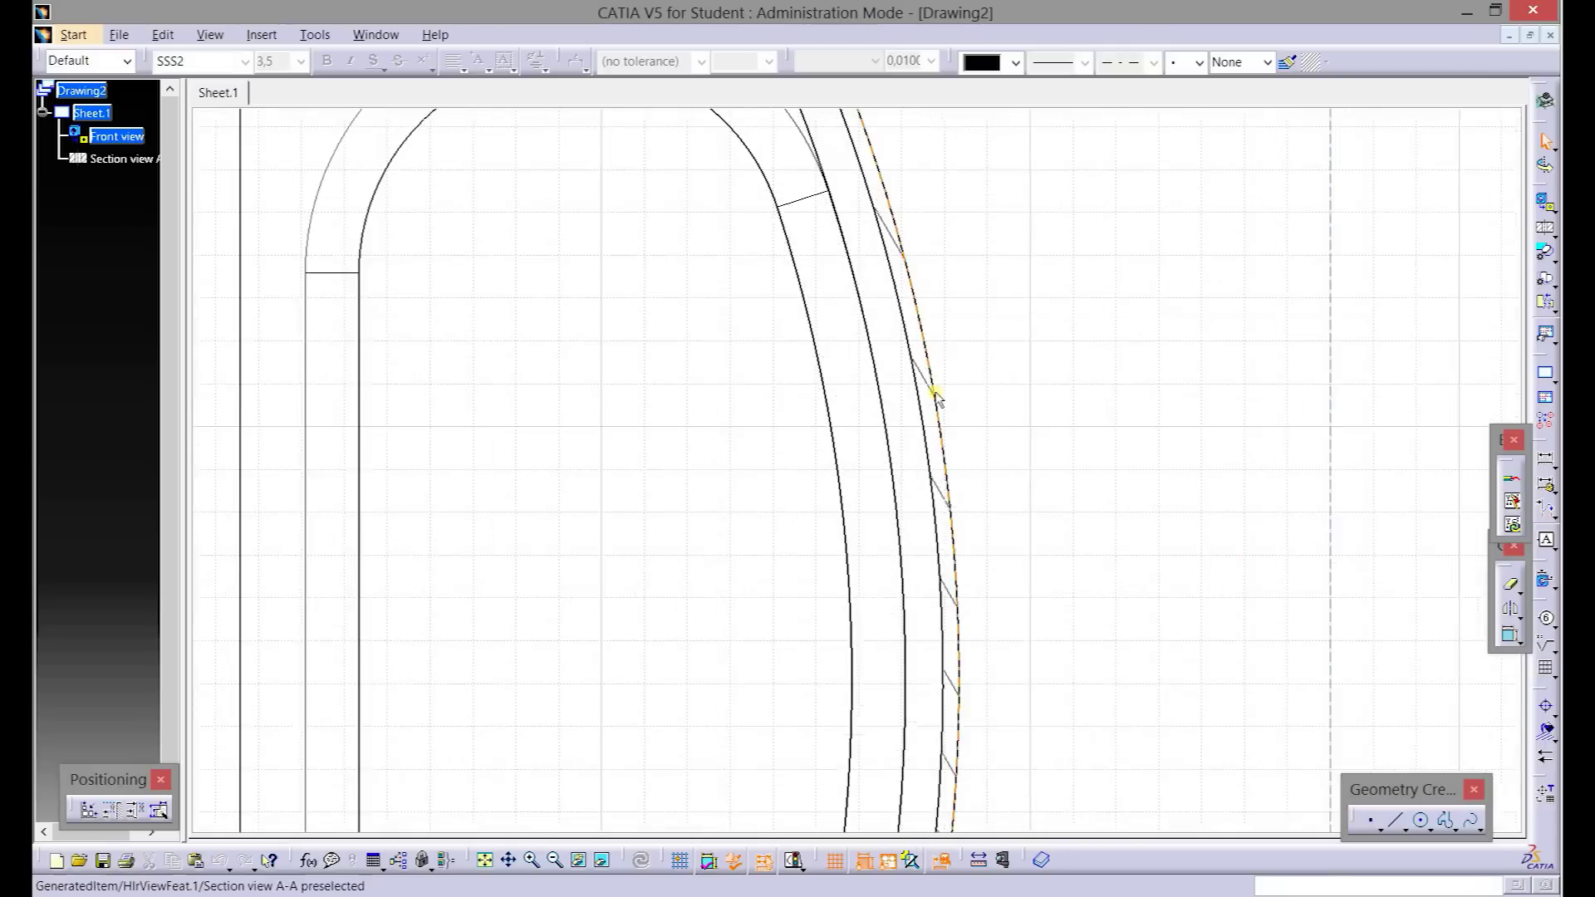
pyautogui.scroll(2, 923, 376)
pyautogui.doubleClick(920, 371)
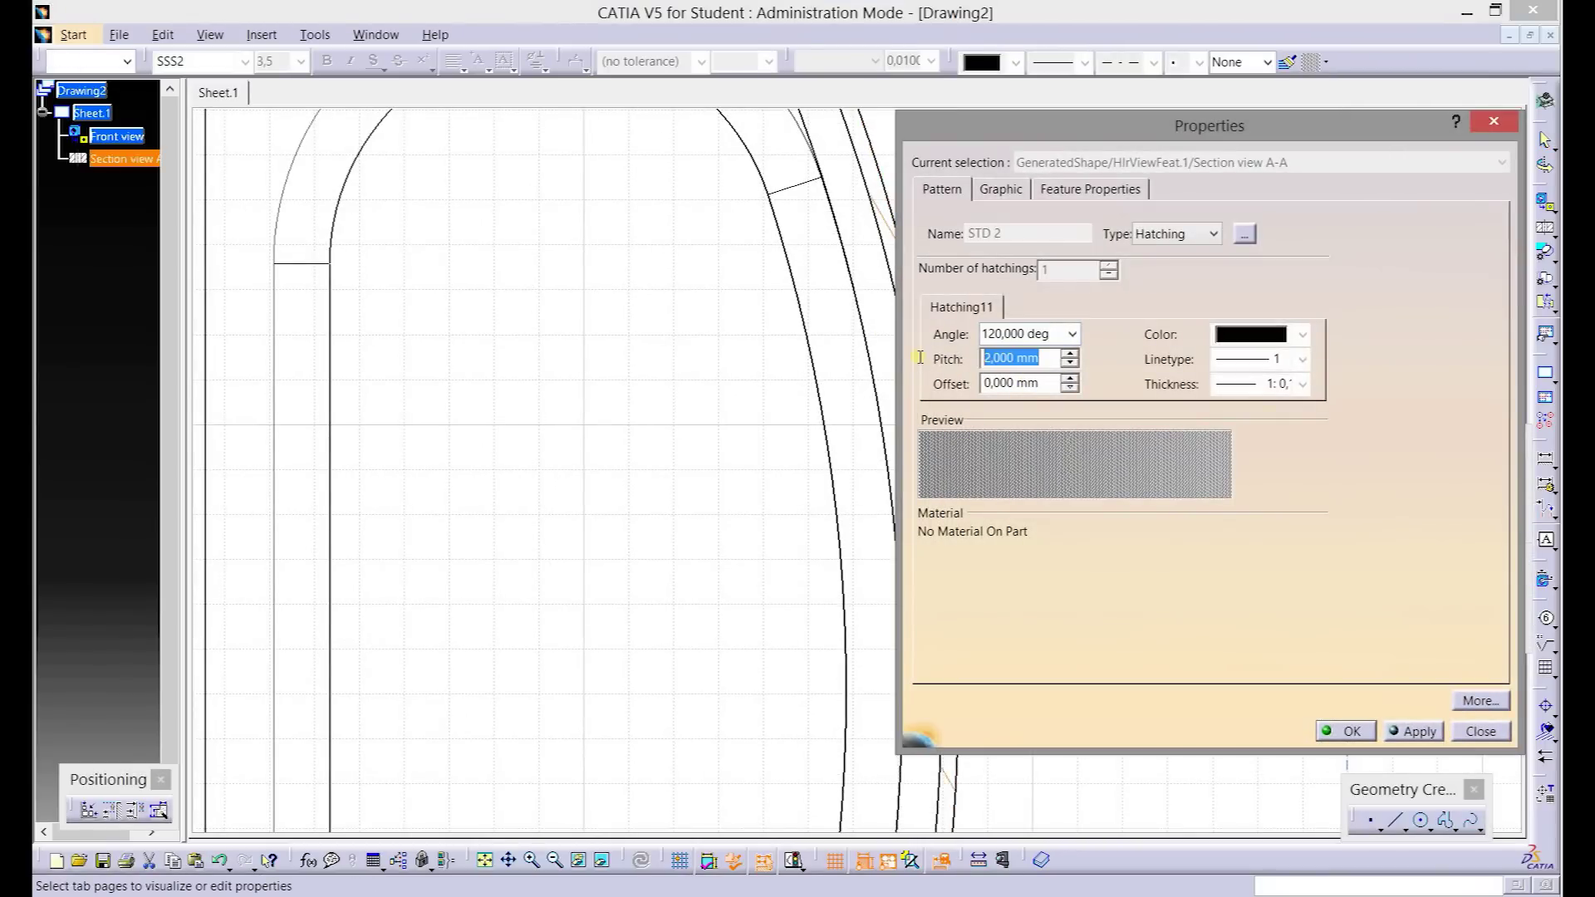
pyautogui.press('Return')
# - Change the hatching pitch on the base part as well
pyautogui.scroll(-2, 908, 363)
pyautogui.scroll(-3, 908, 363)
pyautogui.scroll(2, 907, 363)
pyautogui.scroll(2, 908, 363)
pyautogui.scroll(1, 908, 363)
pyautogui.doubleClick(1088, 383)
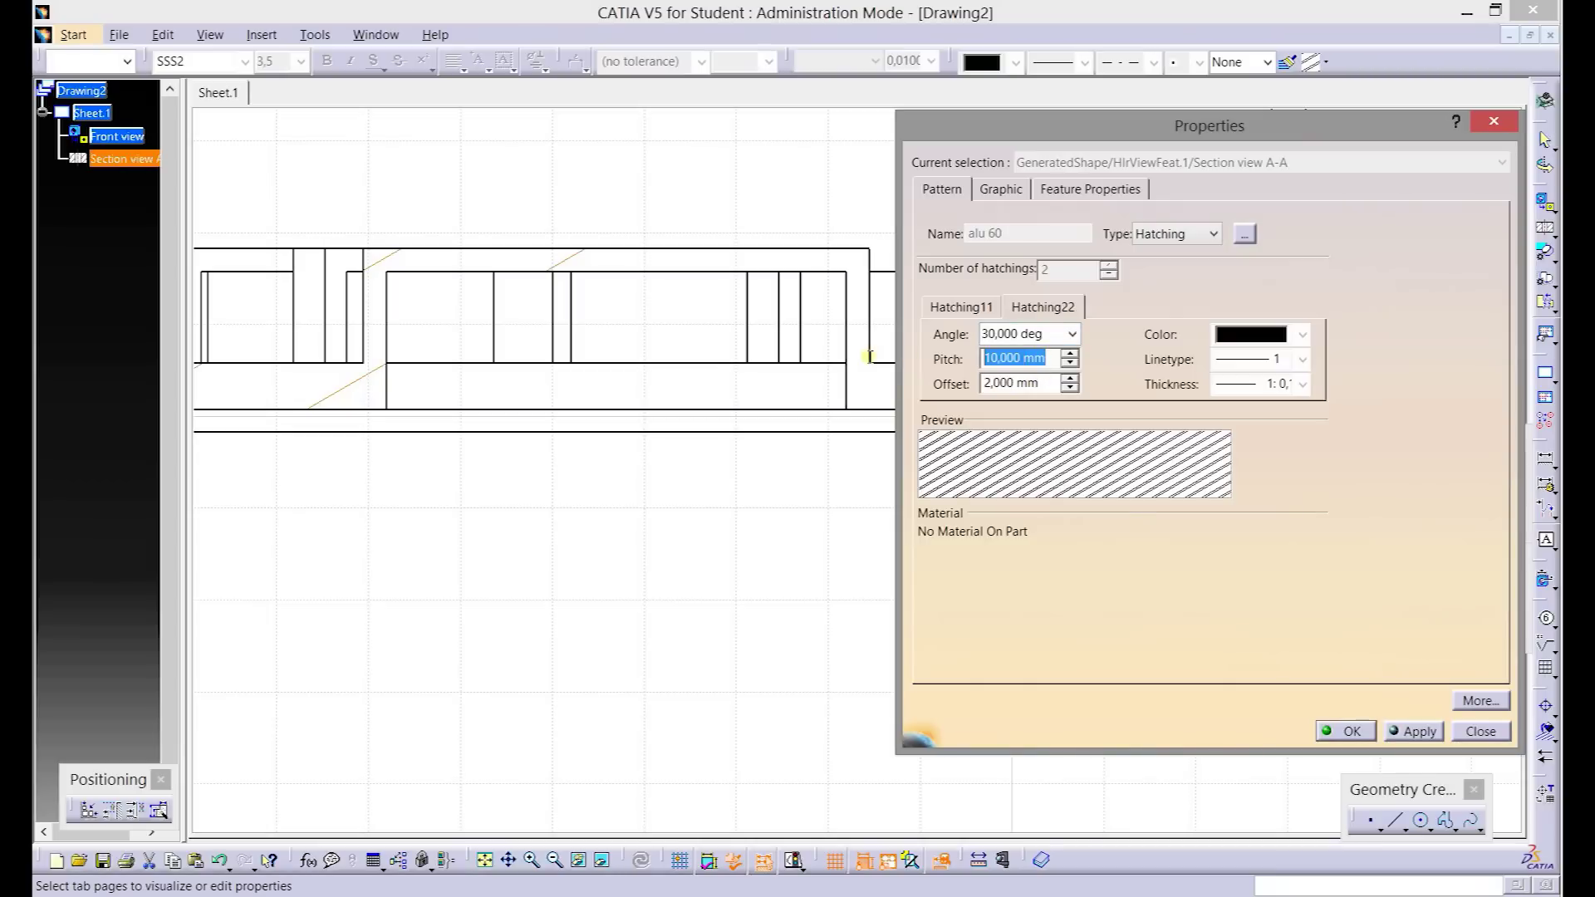
pyautogui.press('Return')
pyautogui.scroll(-1, 868, 363)
pyautogui.scroll(-1, 867, 363)
pyautogui.scroll(-1, 868, 363)
pyautogui.scroll(-1, 868, 363)
pyautogui.scroll(-1, 883, 395)
# - Remove the hatching from the thin wall strip beside the filter holder
pyautogui.scroll(-1, 936, 481)
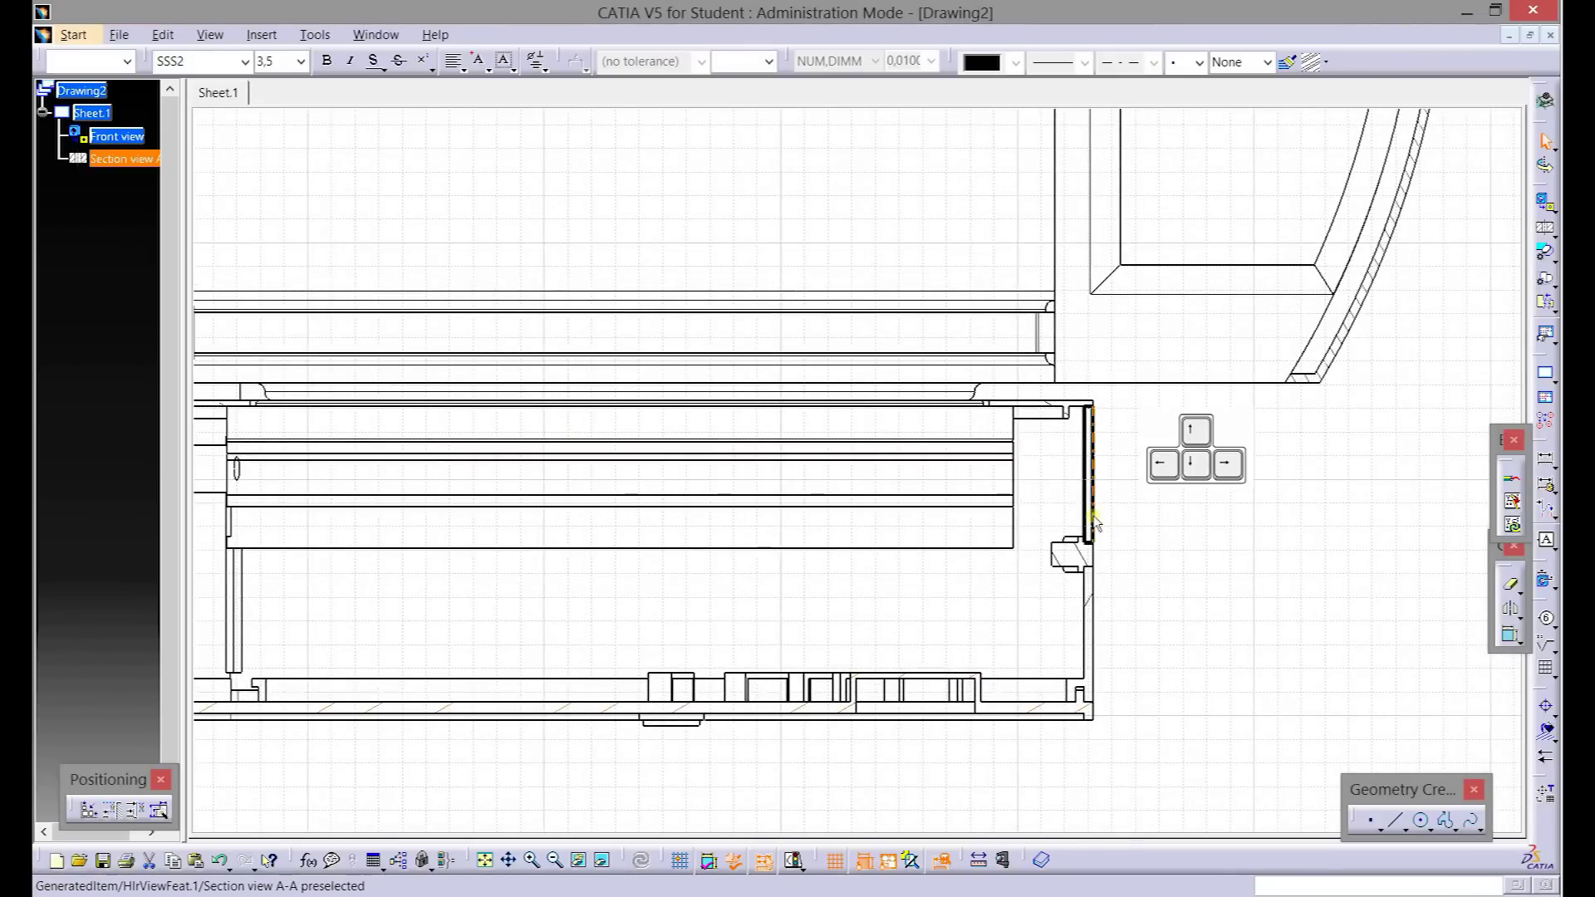
pyautogui.press('Down')
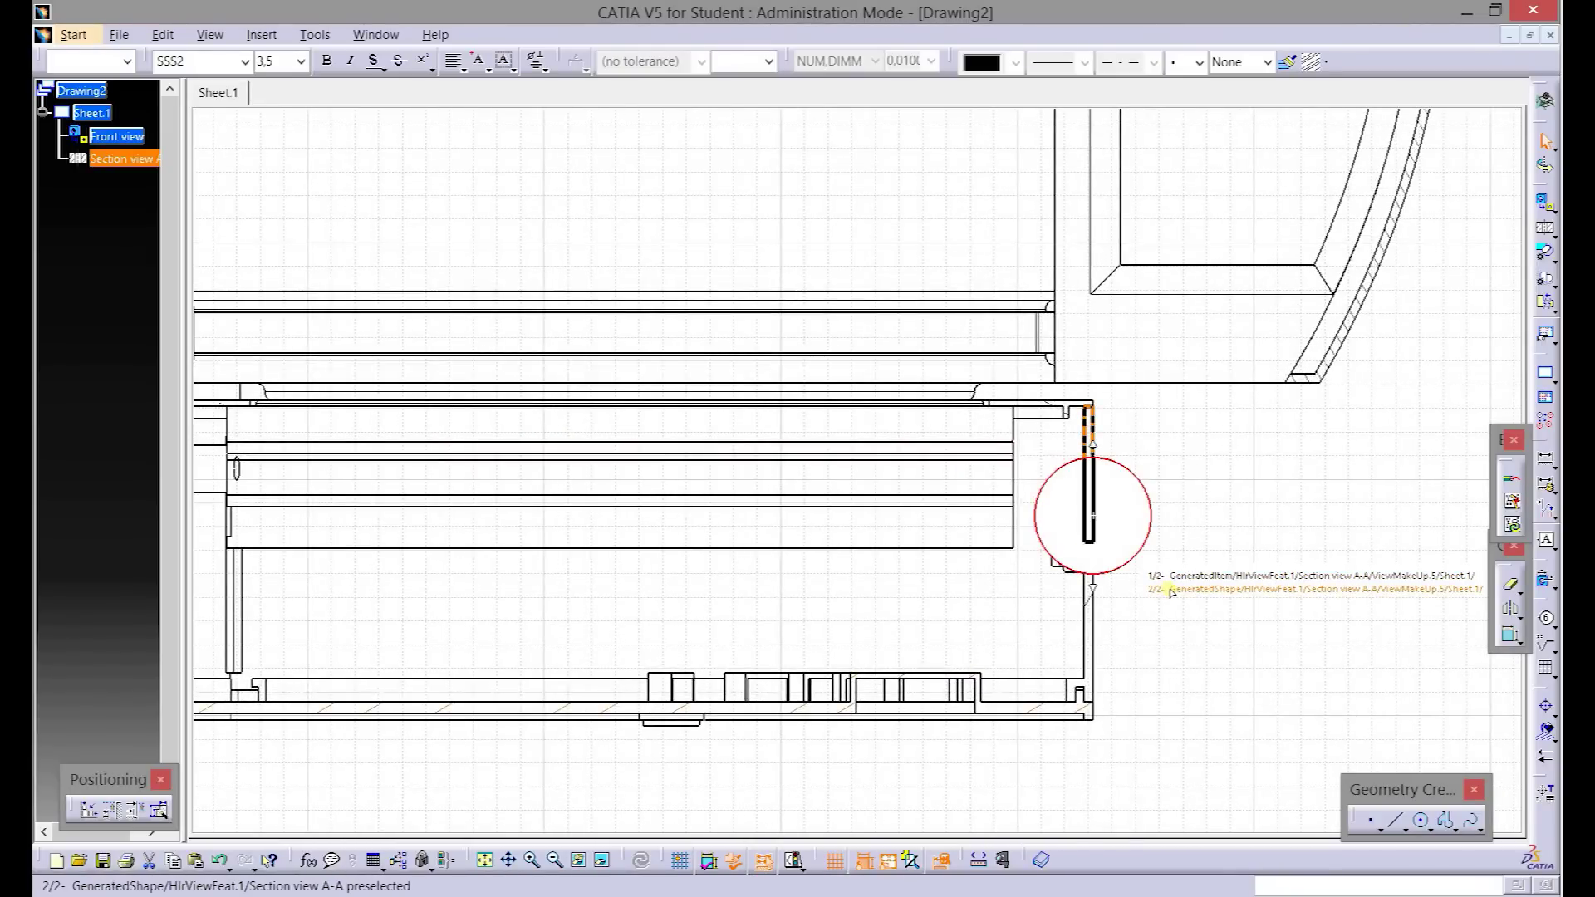
pyautogui.click(1168, 589)
pyautogui.click(1169, 589)
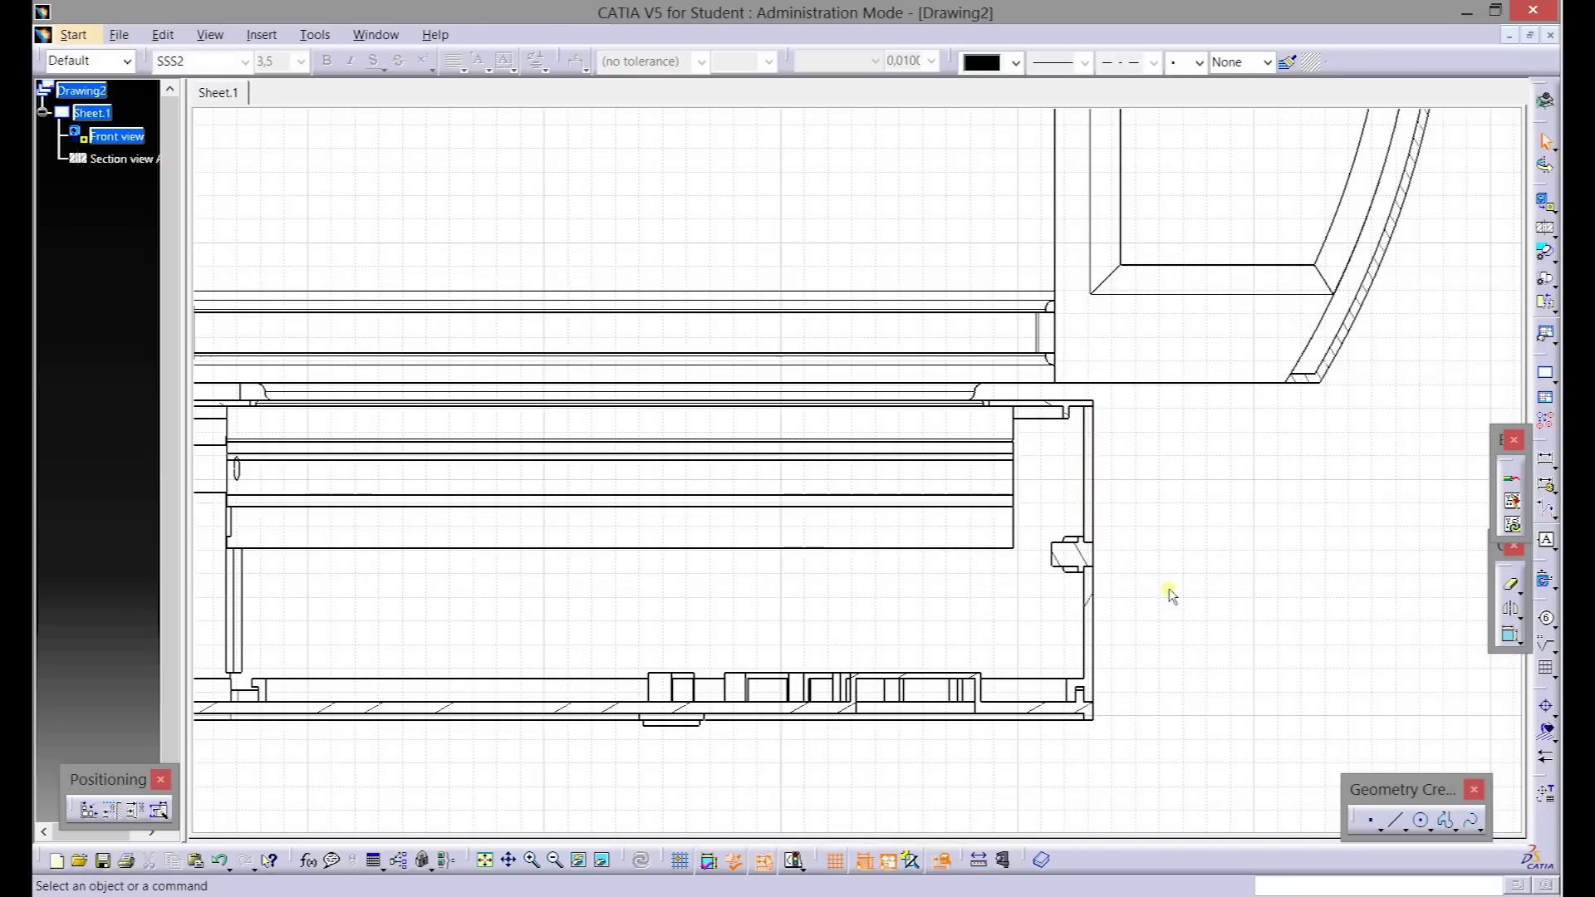
# - Remove the hatching from the second thin wall strip and fit the whole sheet
pyautogui.scroll(2, 1169, 594)
pyautogui.scroll(2, 1168, 594)
pyautogui.scroll(2, 1168, 594)
pyautogui.scroll(2, 1169, 593)
pyautogui.scroll(-2, 1169, 594)
pyautogui.scroll(-2, 1169, 594)
pyautogui.scroll(1, 1169, 594)
pyautogui.scroll(1, 1158, 595)
pyautogui.scroll(2, 1138, 596)
pyautogui.scroll(2, 908, 516)
pyautogui.scroll(1, 758, 488)
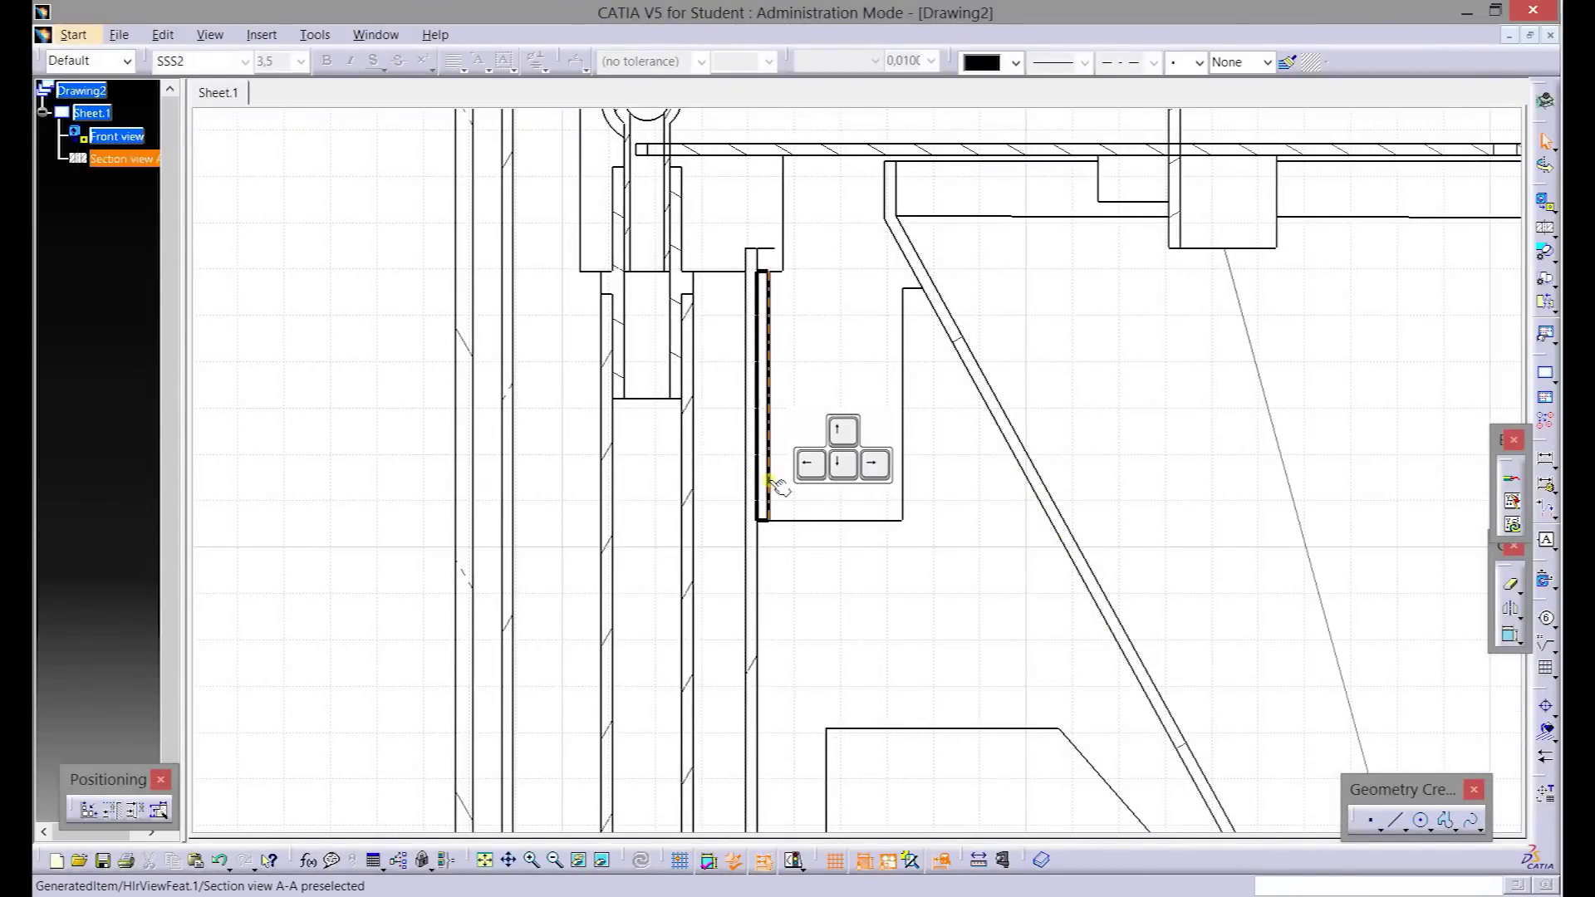
pyautogui.press('Down')
pyautogui.click(866, 554)
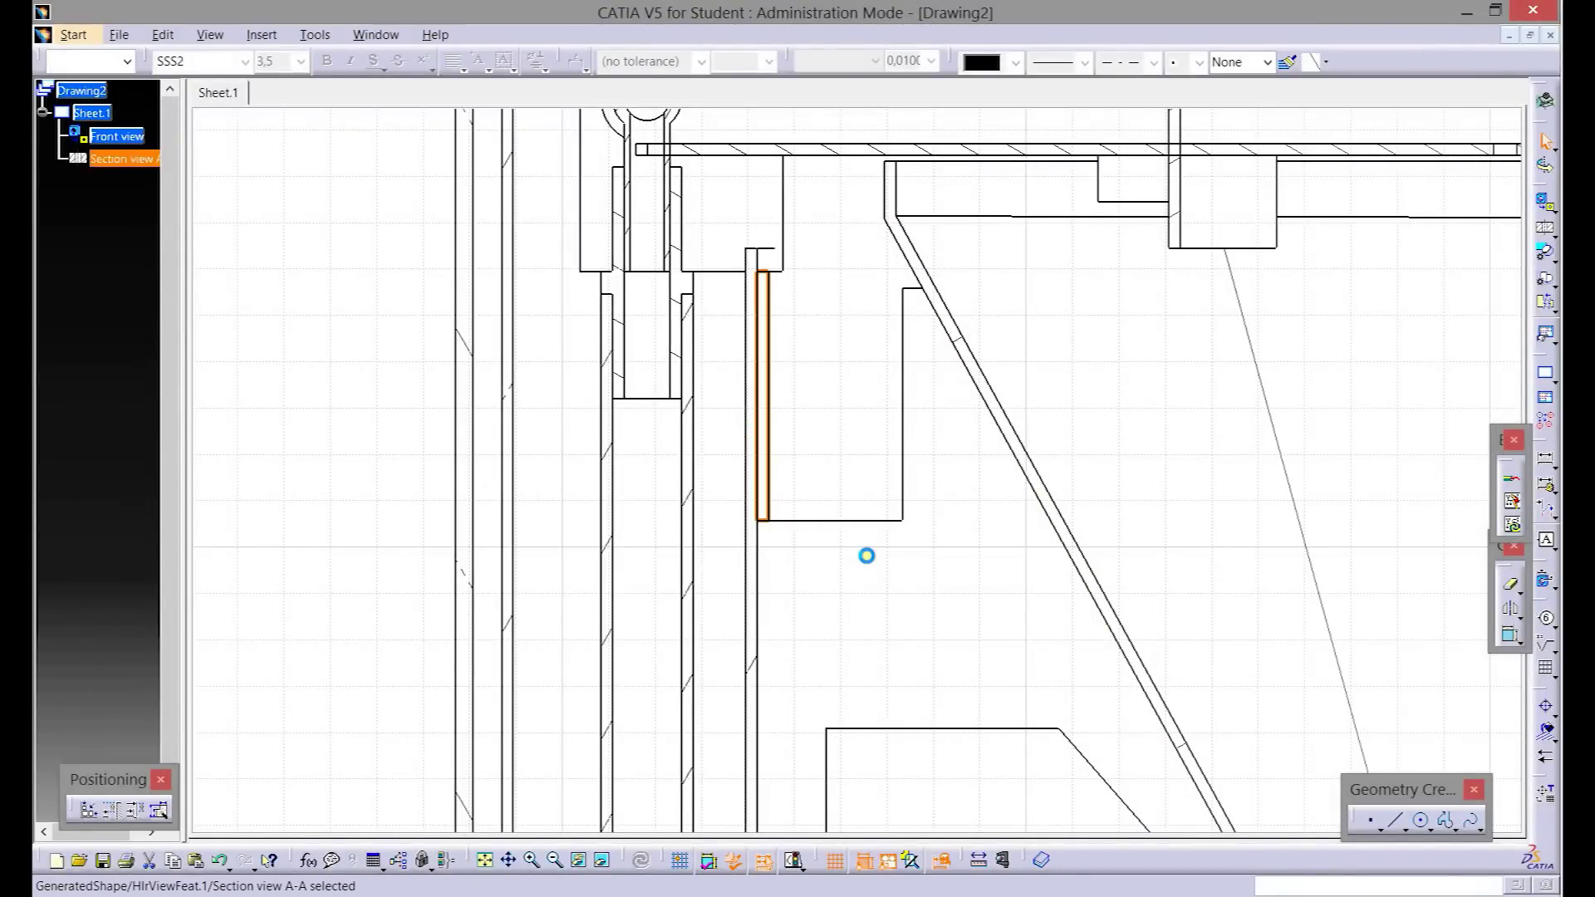
pyautogui.click(866, 557)
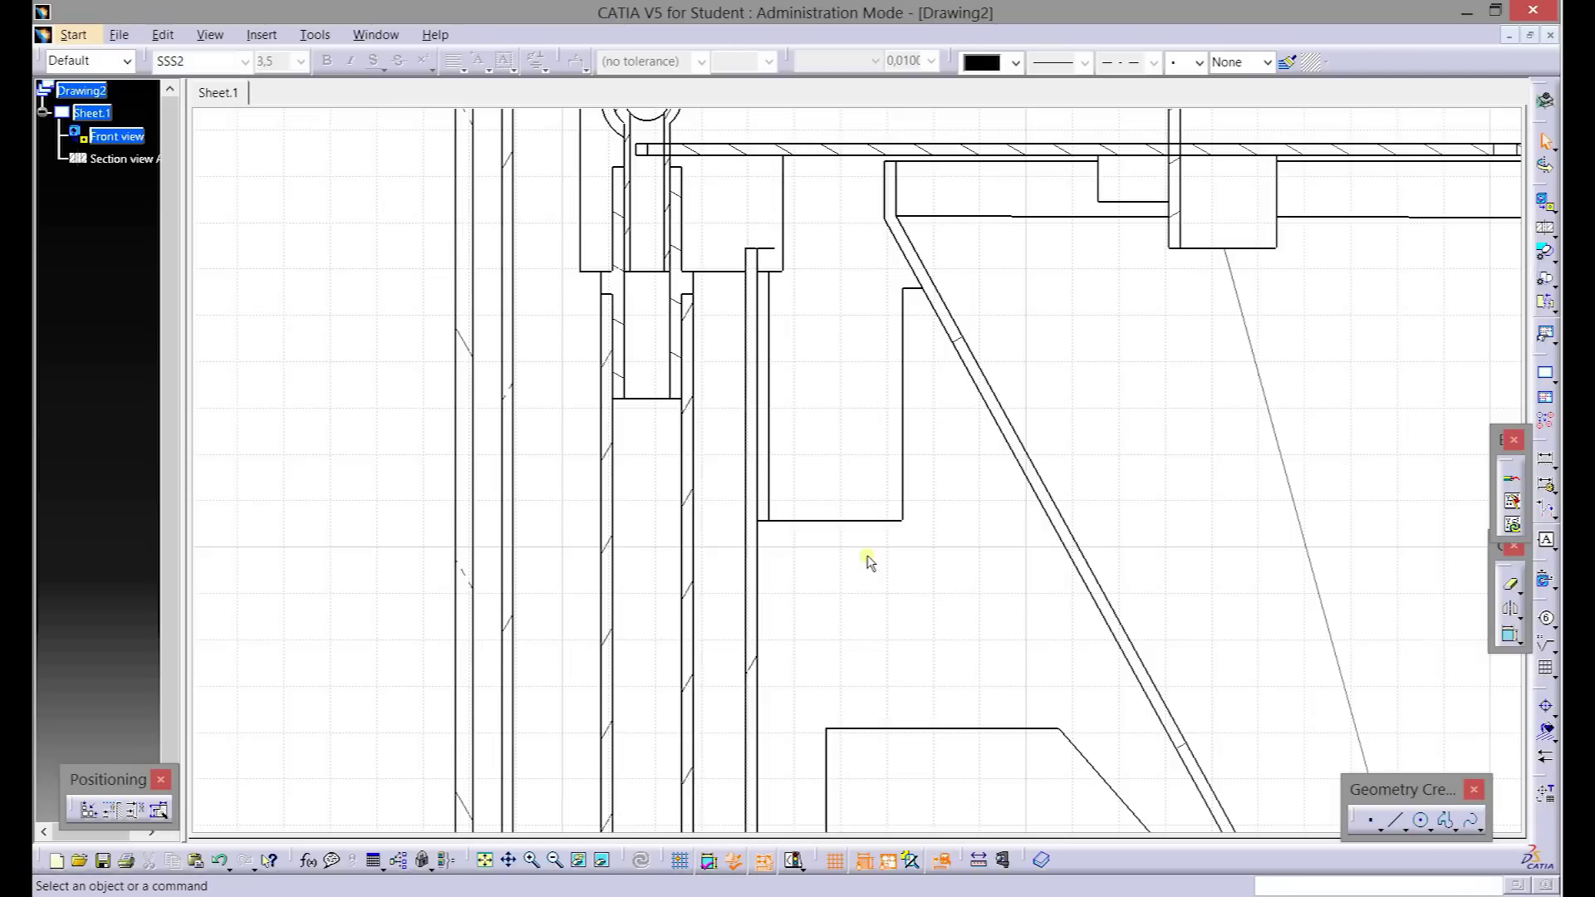
pyautogui.scroll(-2, 867, 562)
pyautogui.scroll(-2, 866, 563)
pyautogui.scroll(-2, 866, 562)
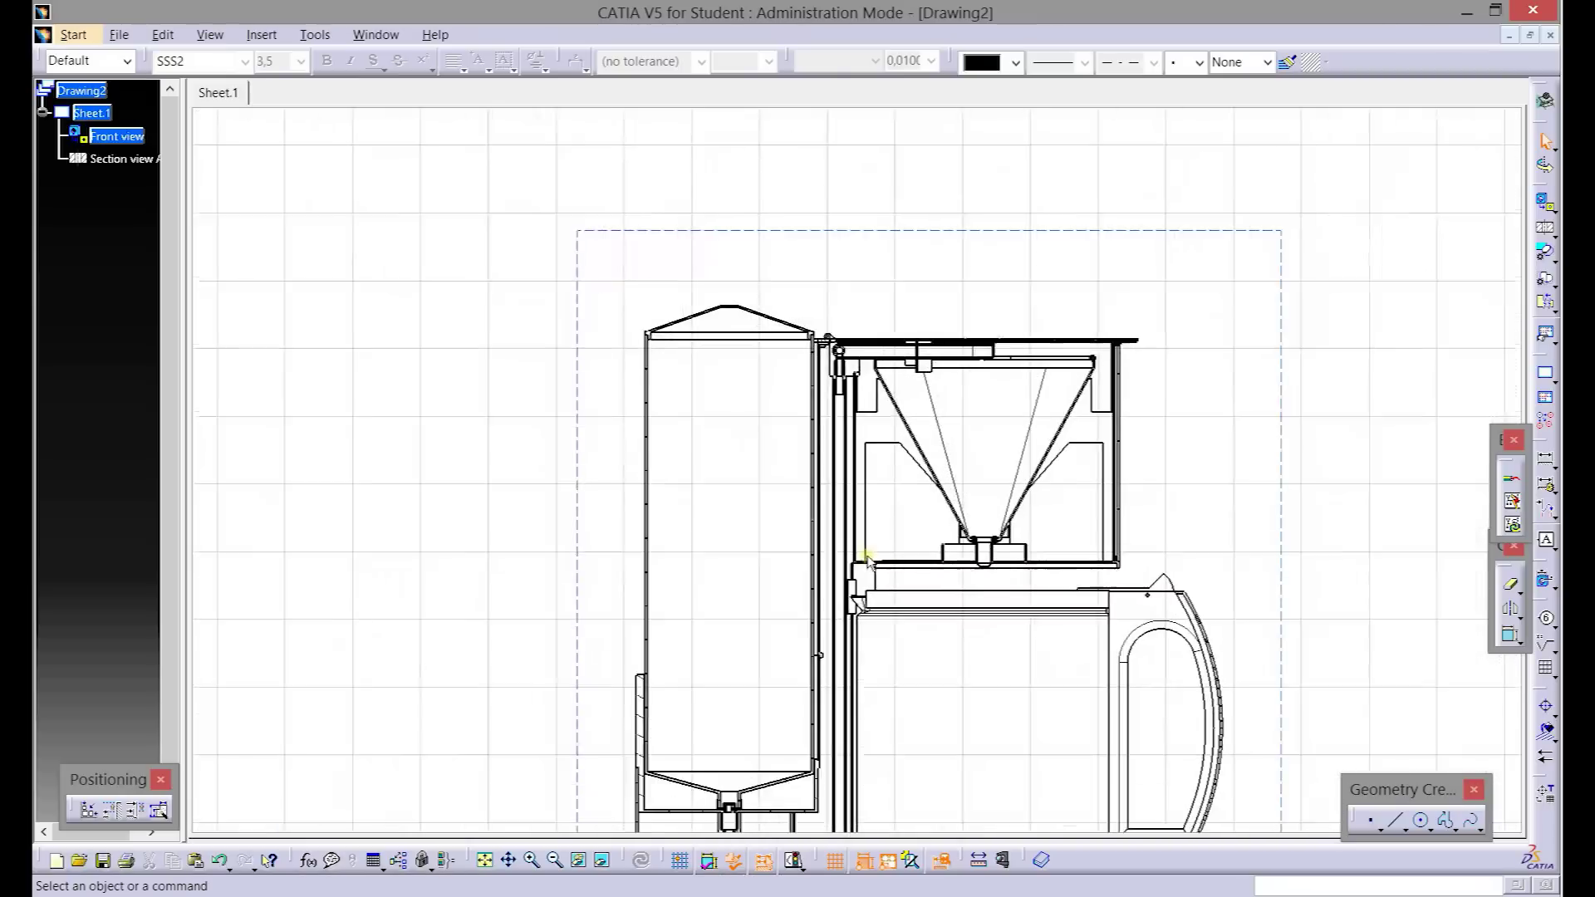
pyautogui.scroll(-1, 866, 562)
pyautogui.click(485, 859)
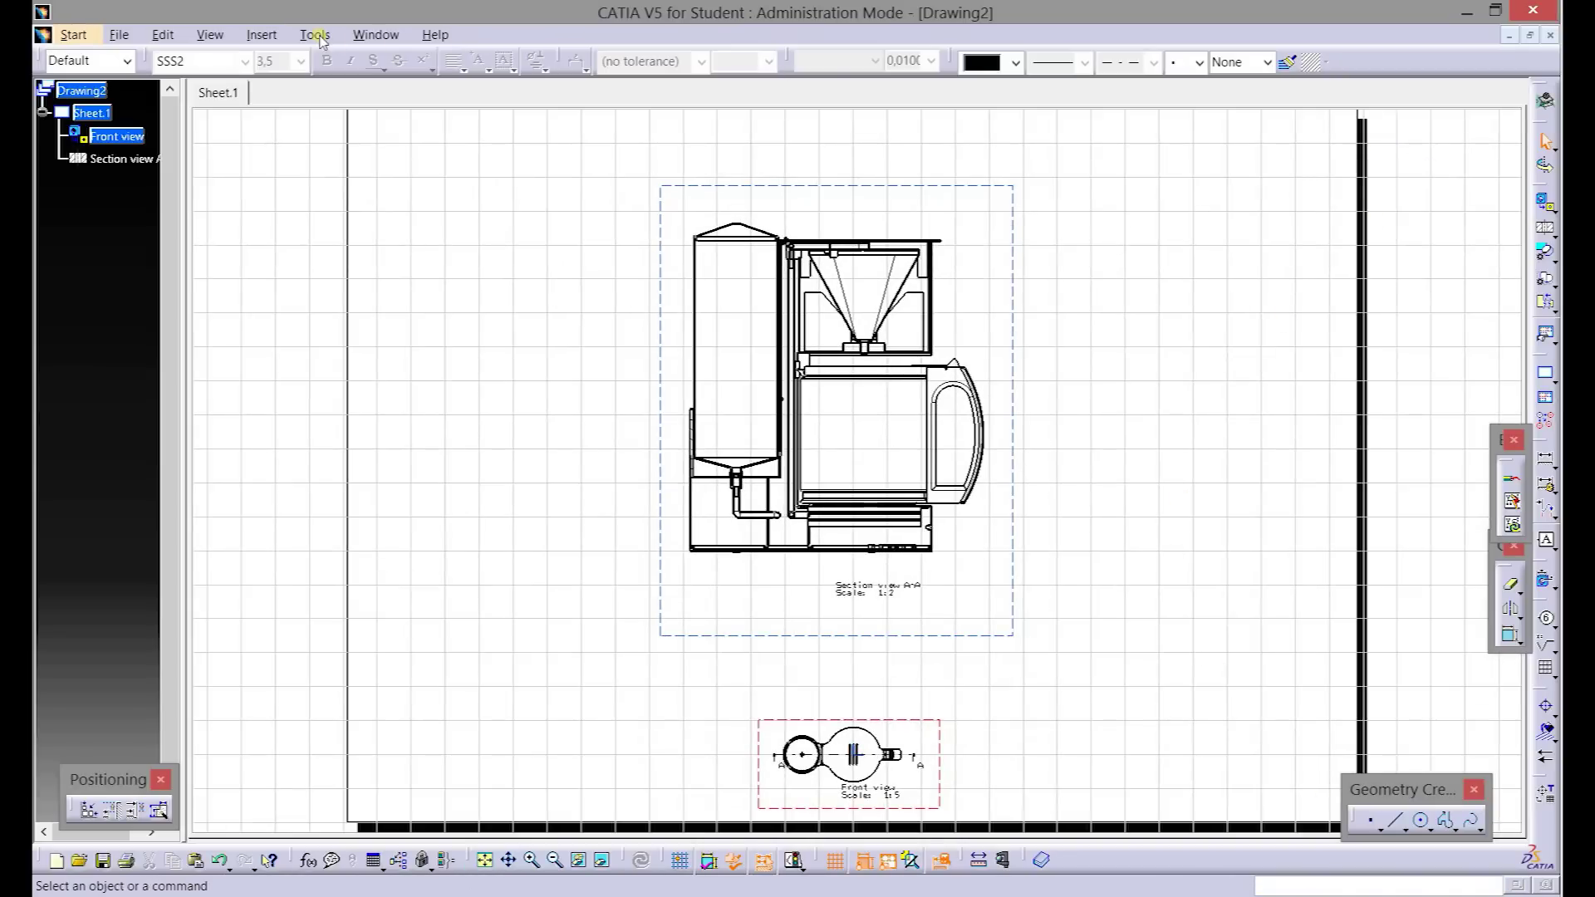
# - Switch to EKSPRES.CATProduct and display its product structure tree
pyautogui.click(375, 34)
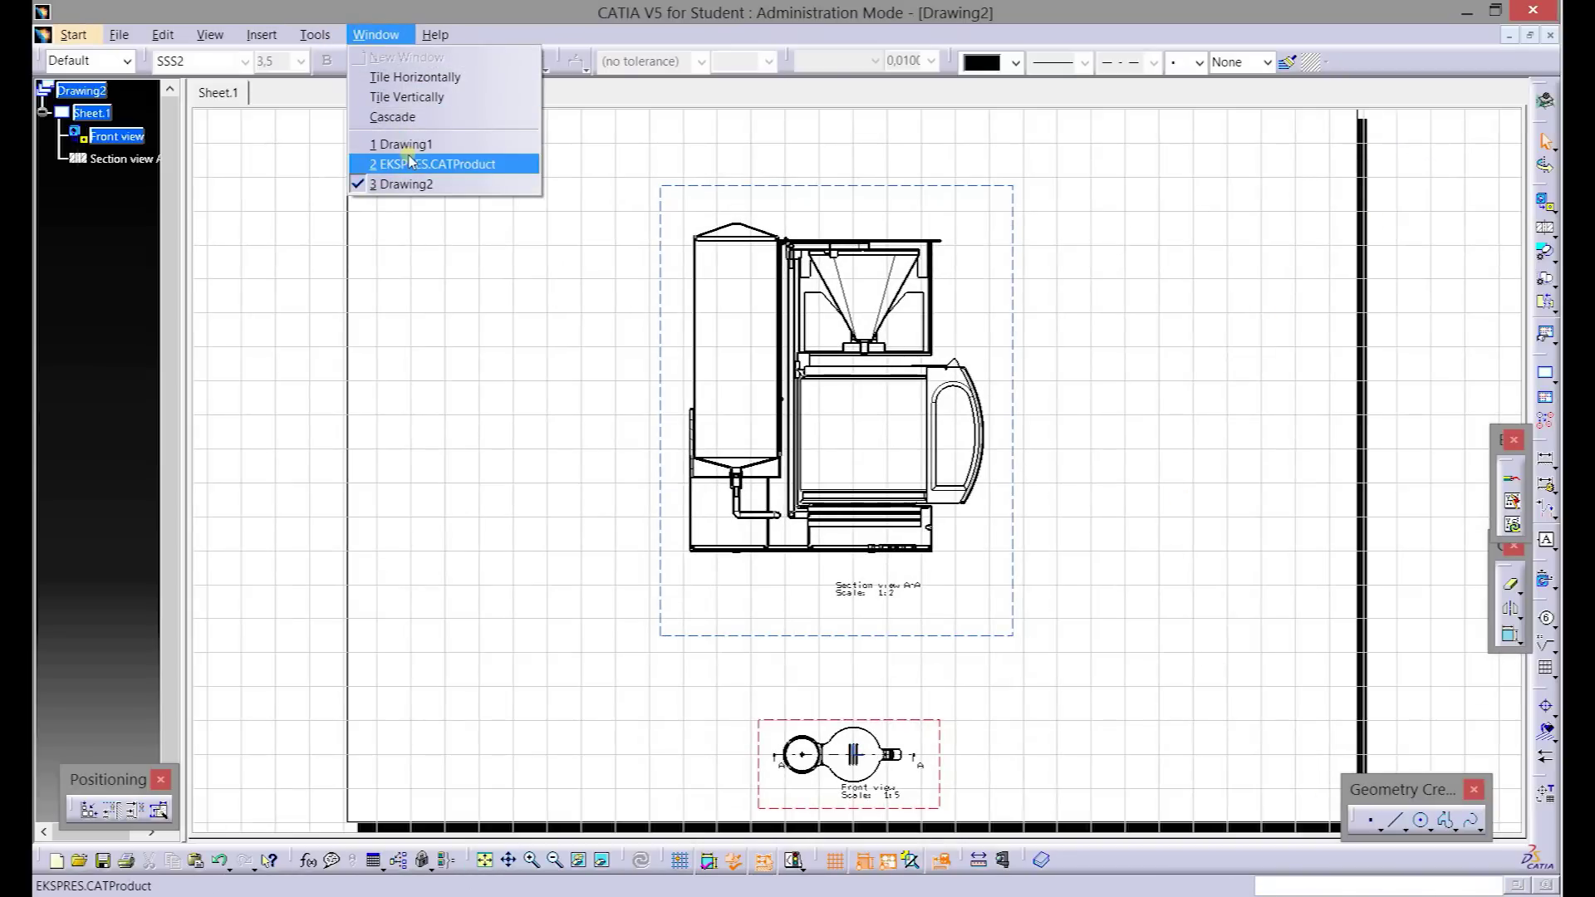
pyautogui.click(407, 166)
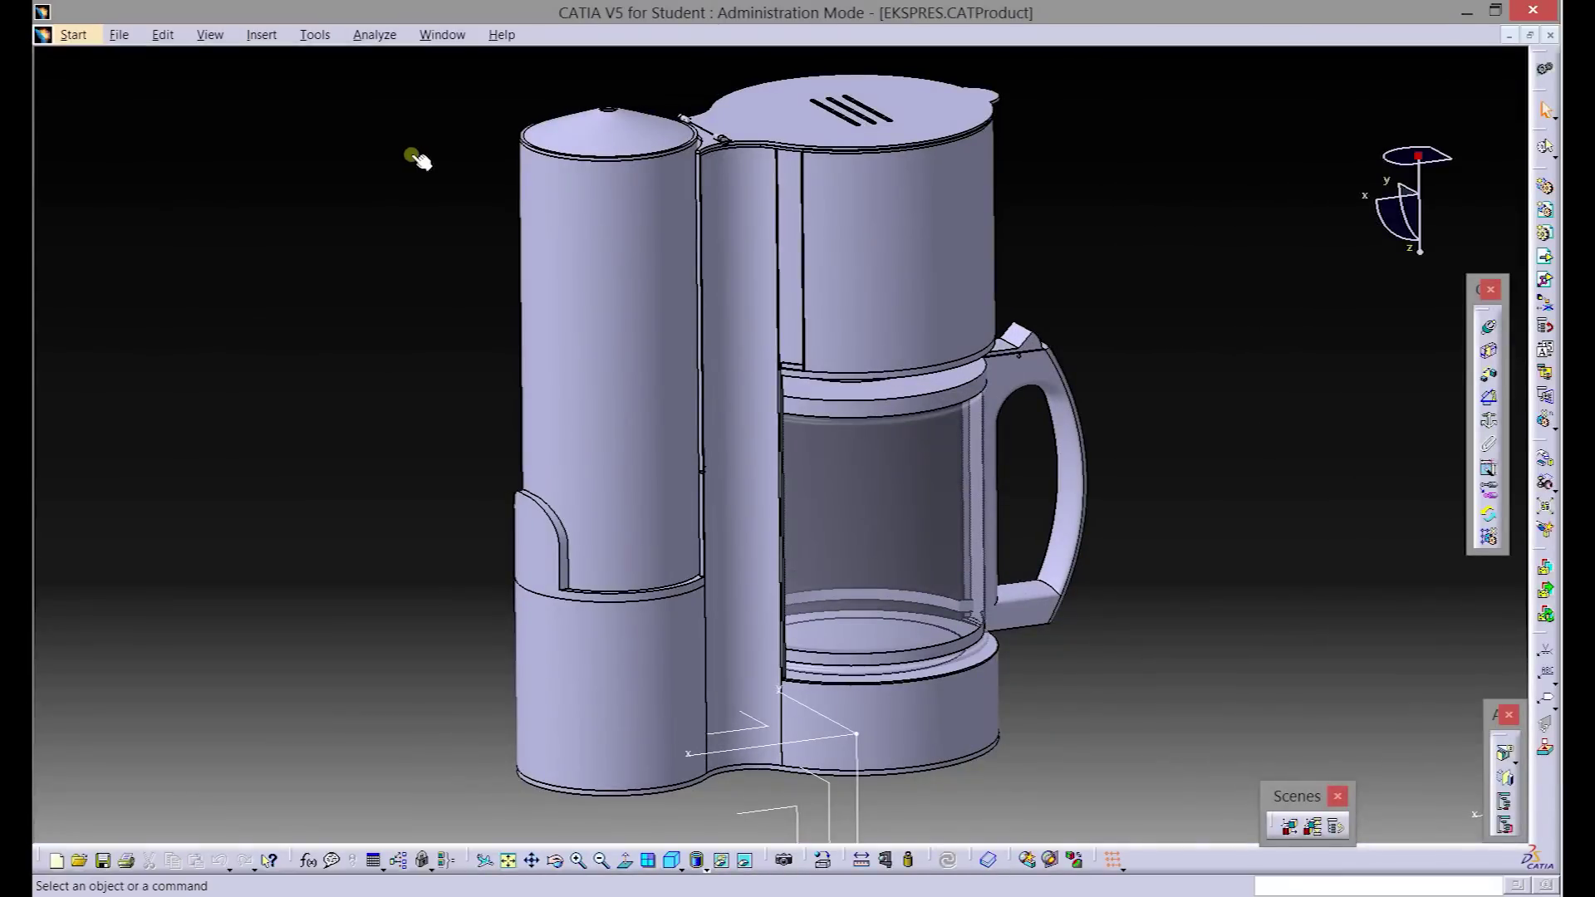
pyautogui.press('F3')
pyautogui.press('F3')
pyautogui.press('F3')
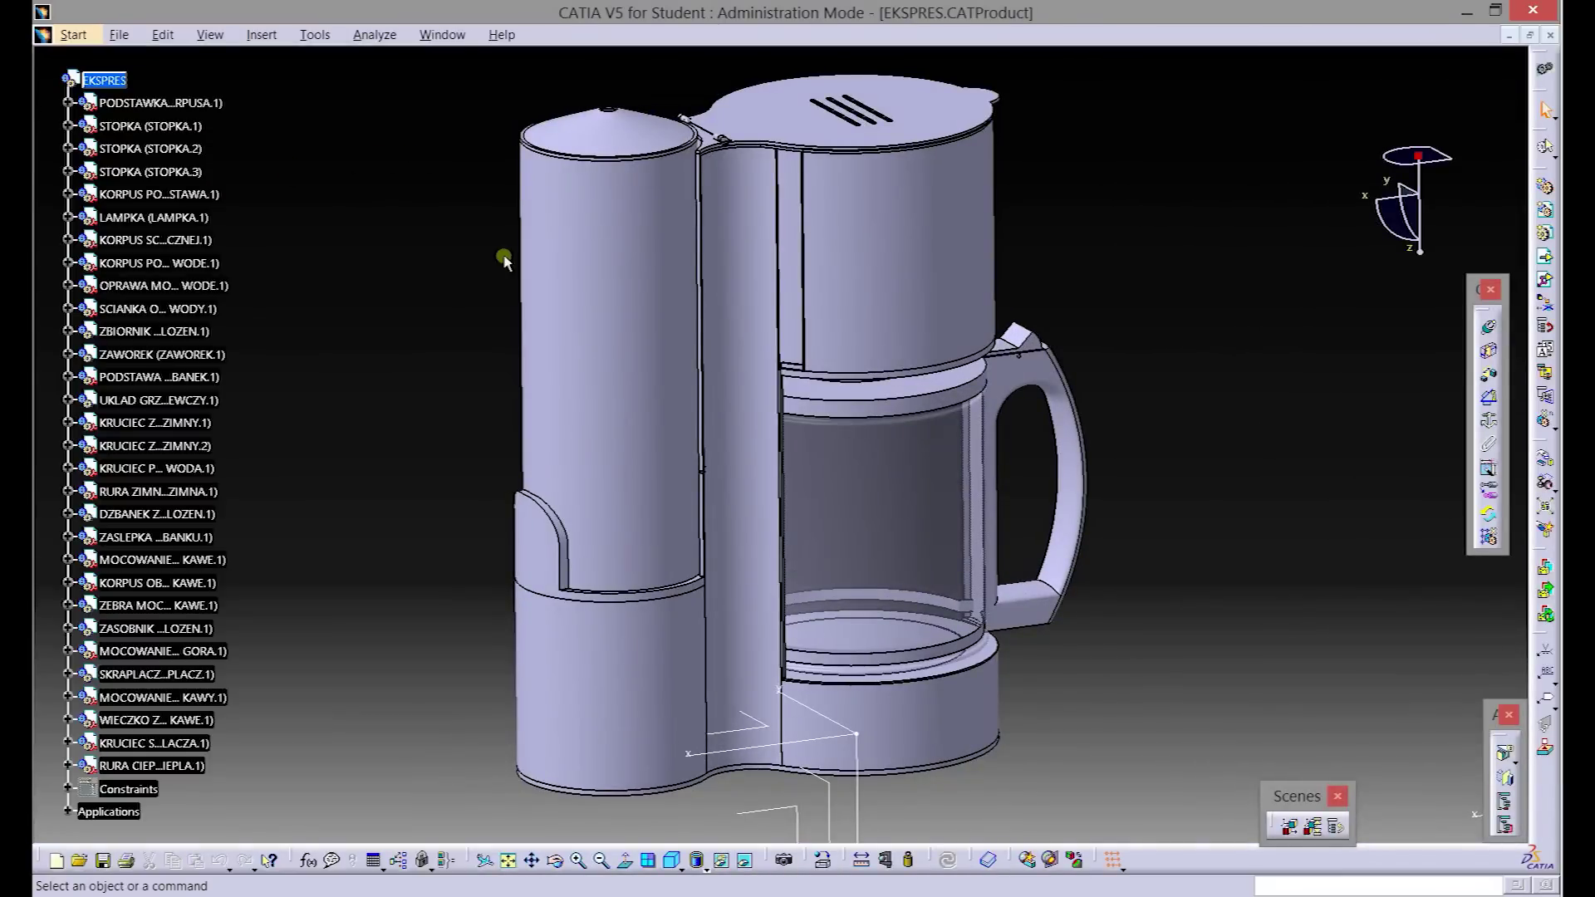
# - Create a new enhanced scene and hide the base, feet, body shells and water tank
pyautogui.click(1288, 826)
pyautogui.click(1422, 818)
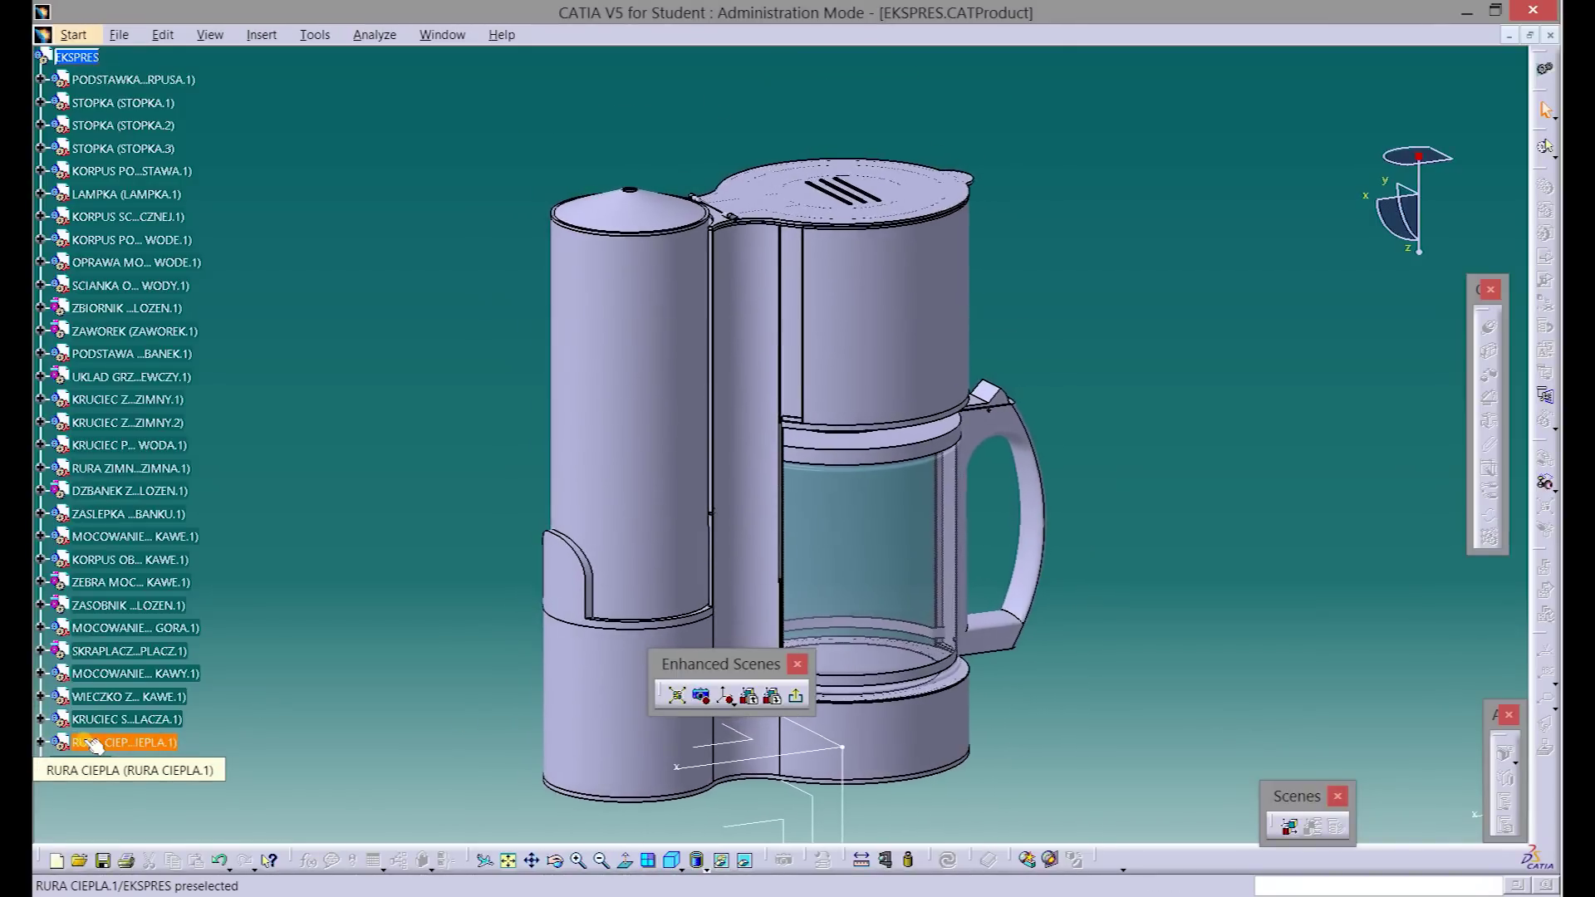
pyautogui.click(132, 80)
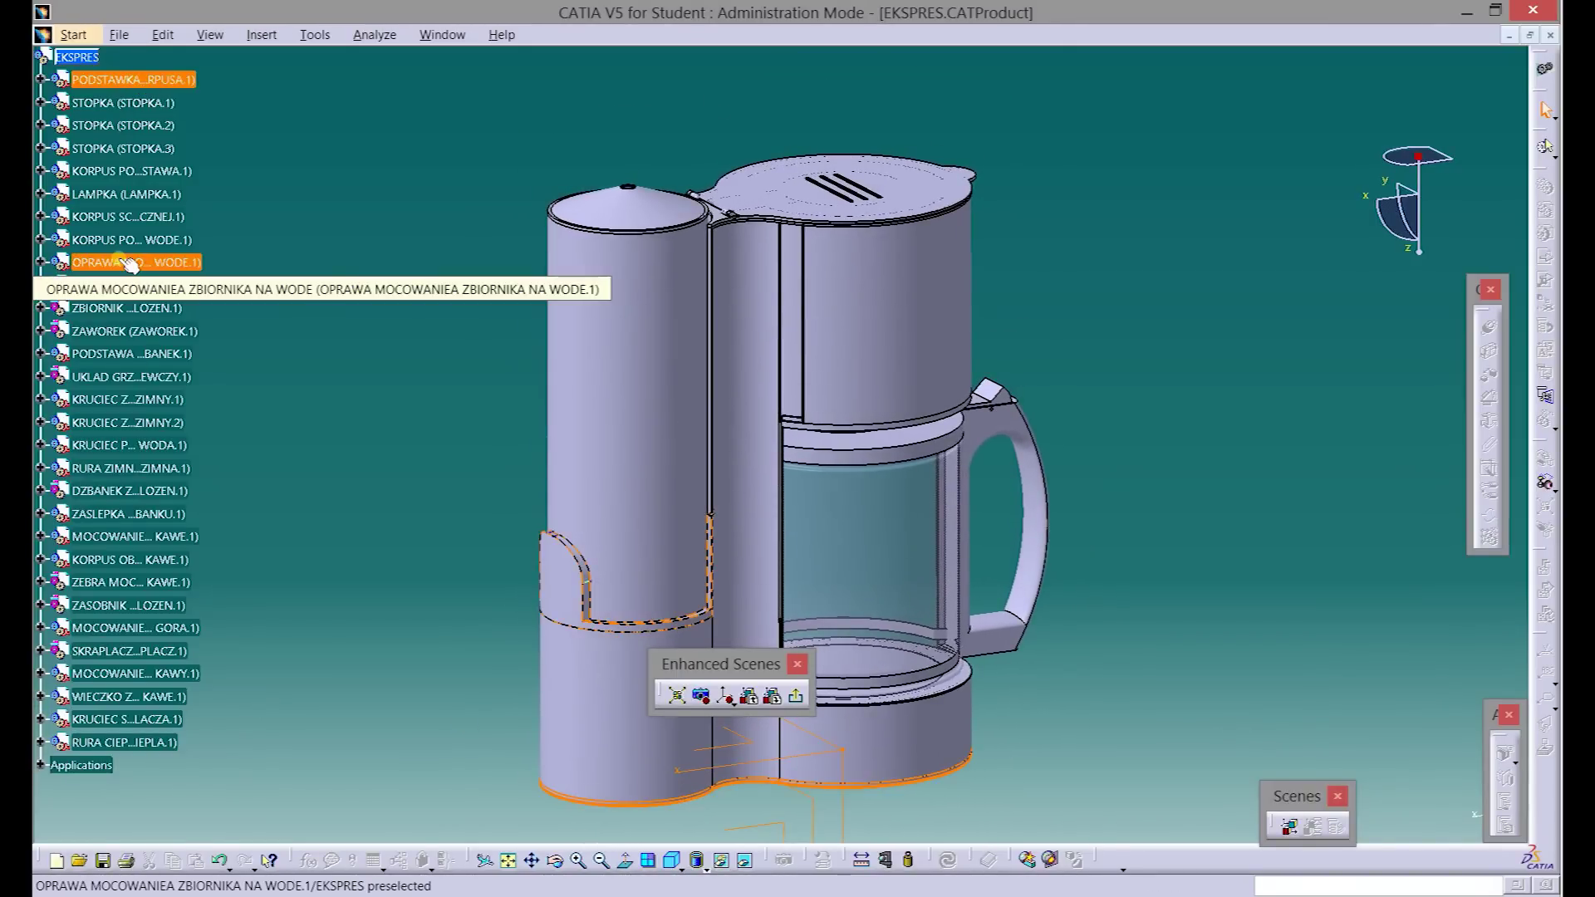
pyautogui.keyDown('shift'); pyautogui.click(122, 306); pyautogui.keyUp('shift')
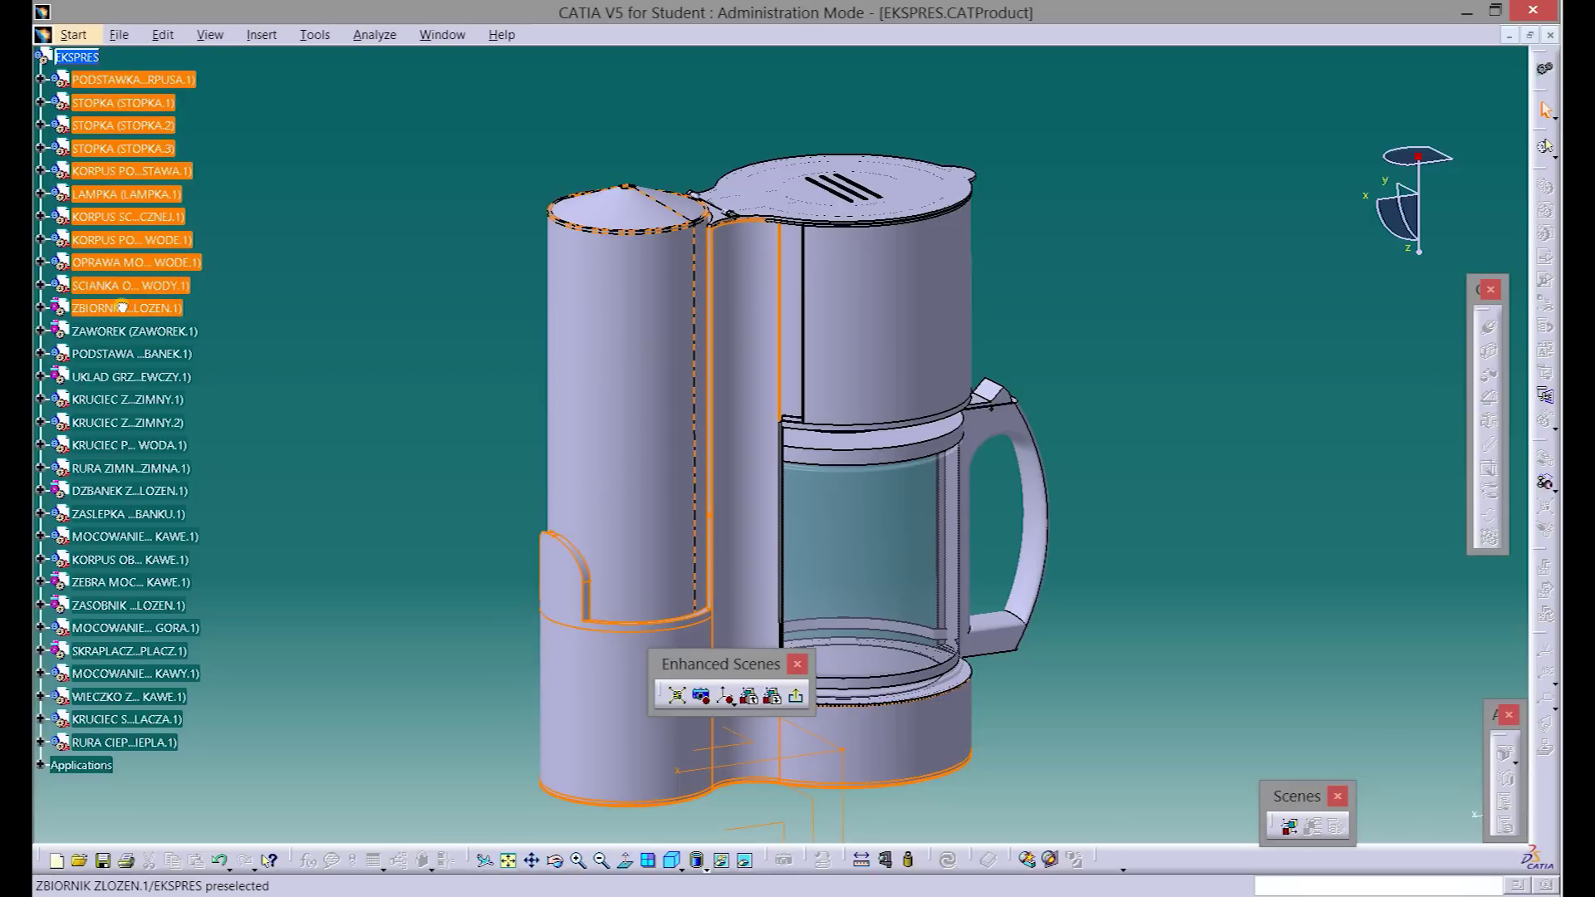
pyautogui.rightClick(122, 307)
pyautogui.click(150, 357)
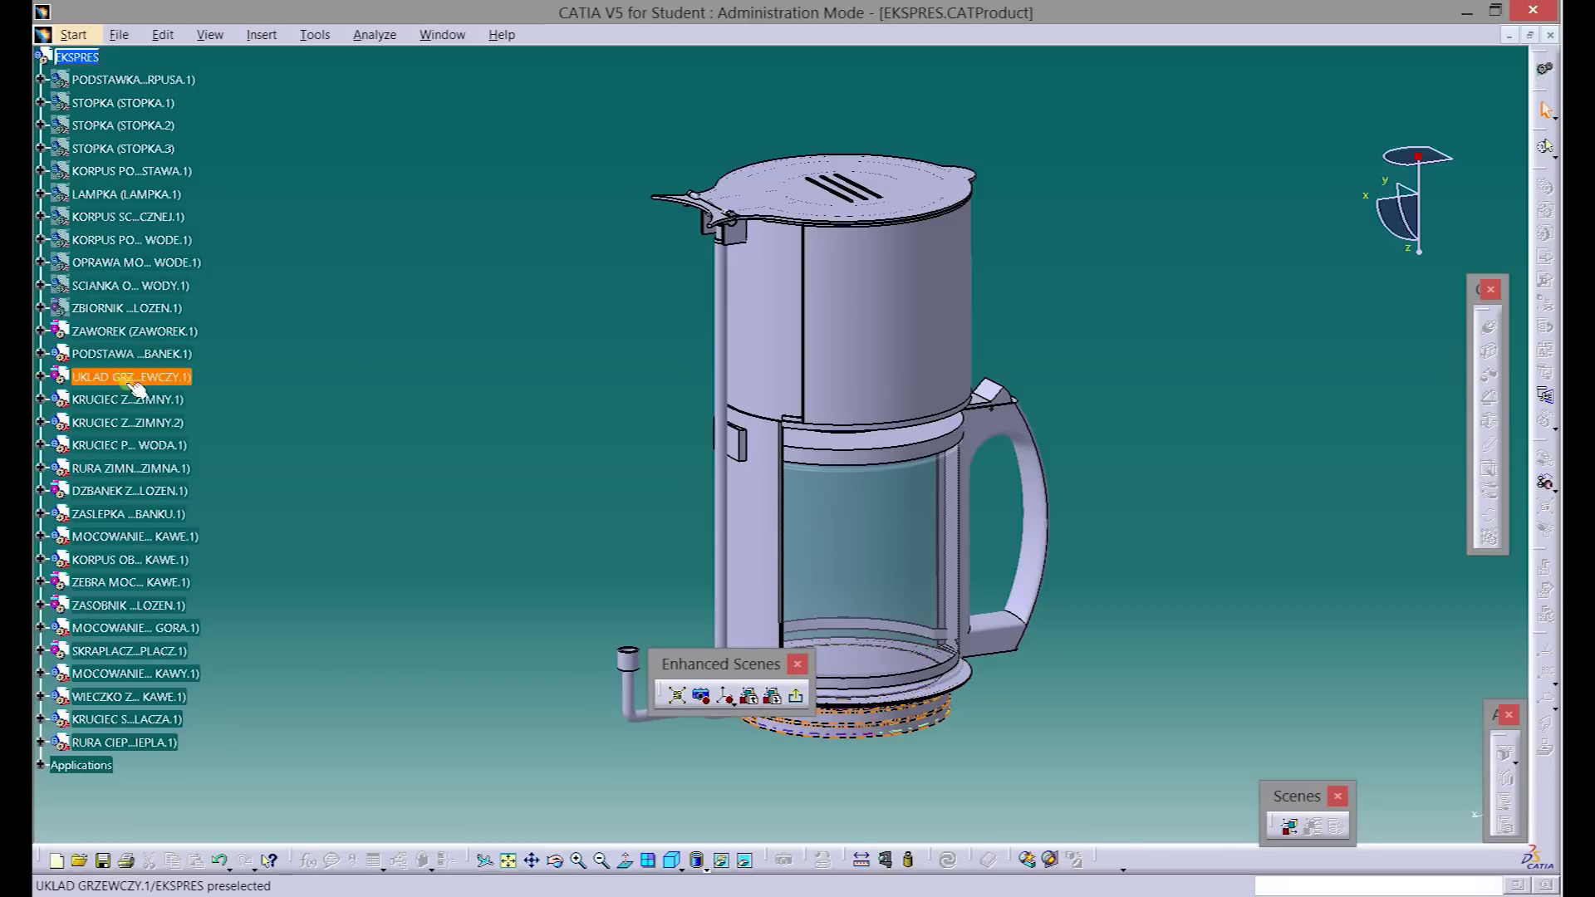
# - Hide the jug, the ZASLEPKA cap and the tank parts through the WIECZKO lid
pyautogui.rightClick(125, 492)
pyautogui.click(149, 546)
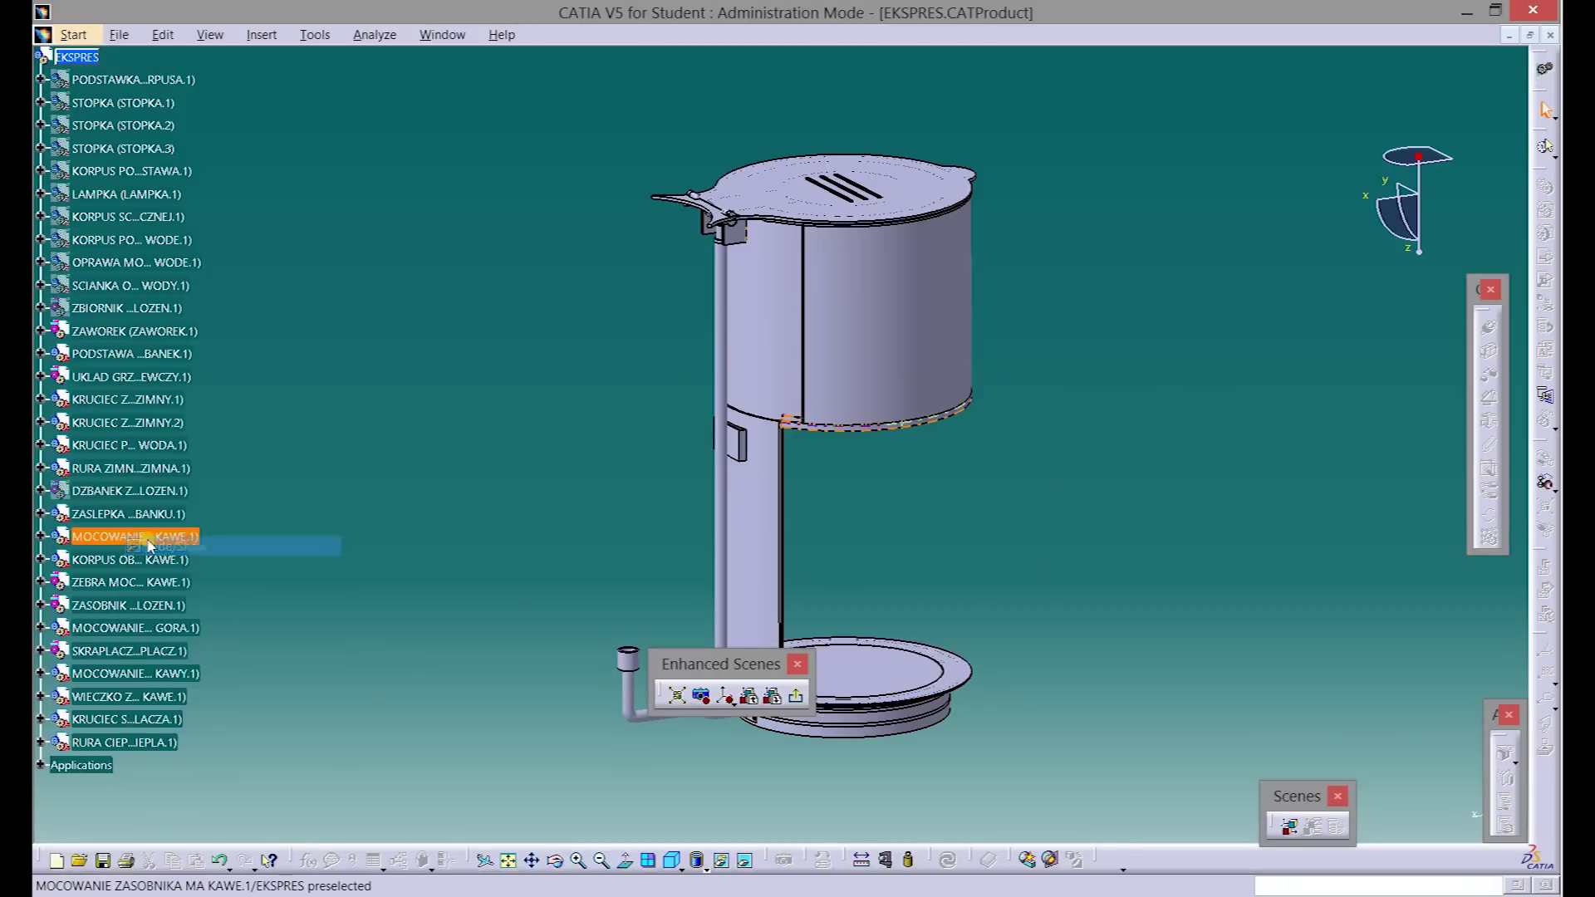
pyautogui.rightClick(144, 520)
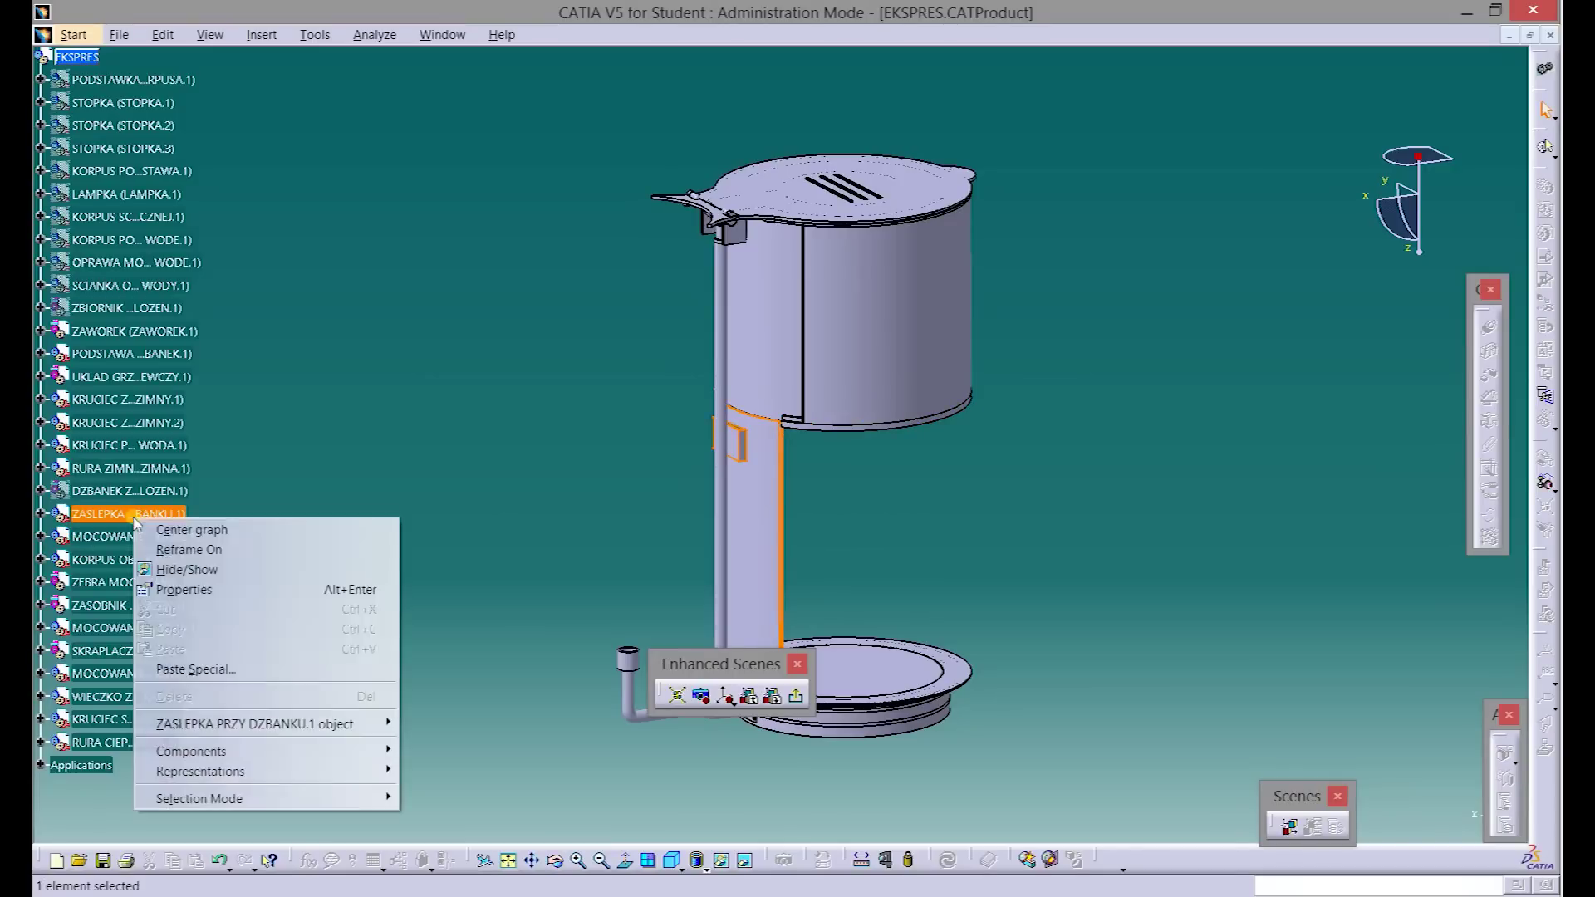
pyautogui.click(149, 574)
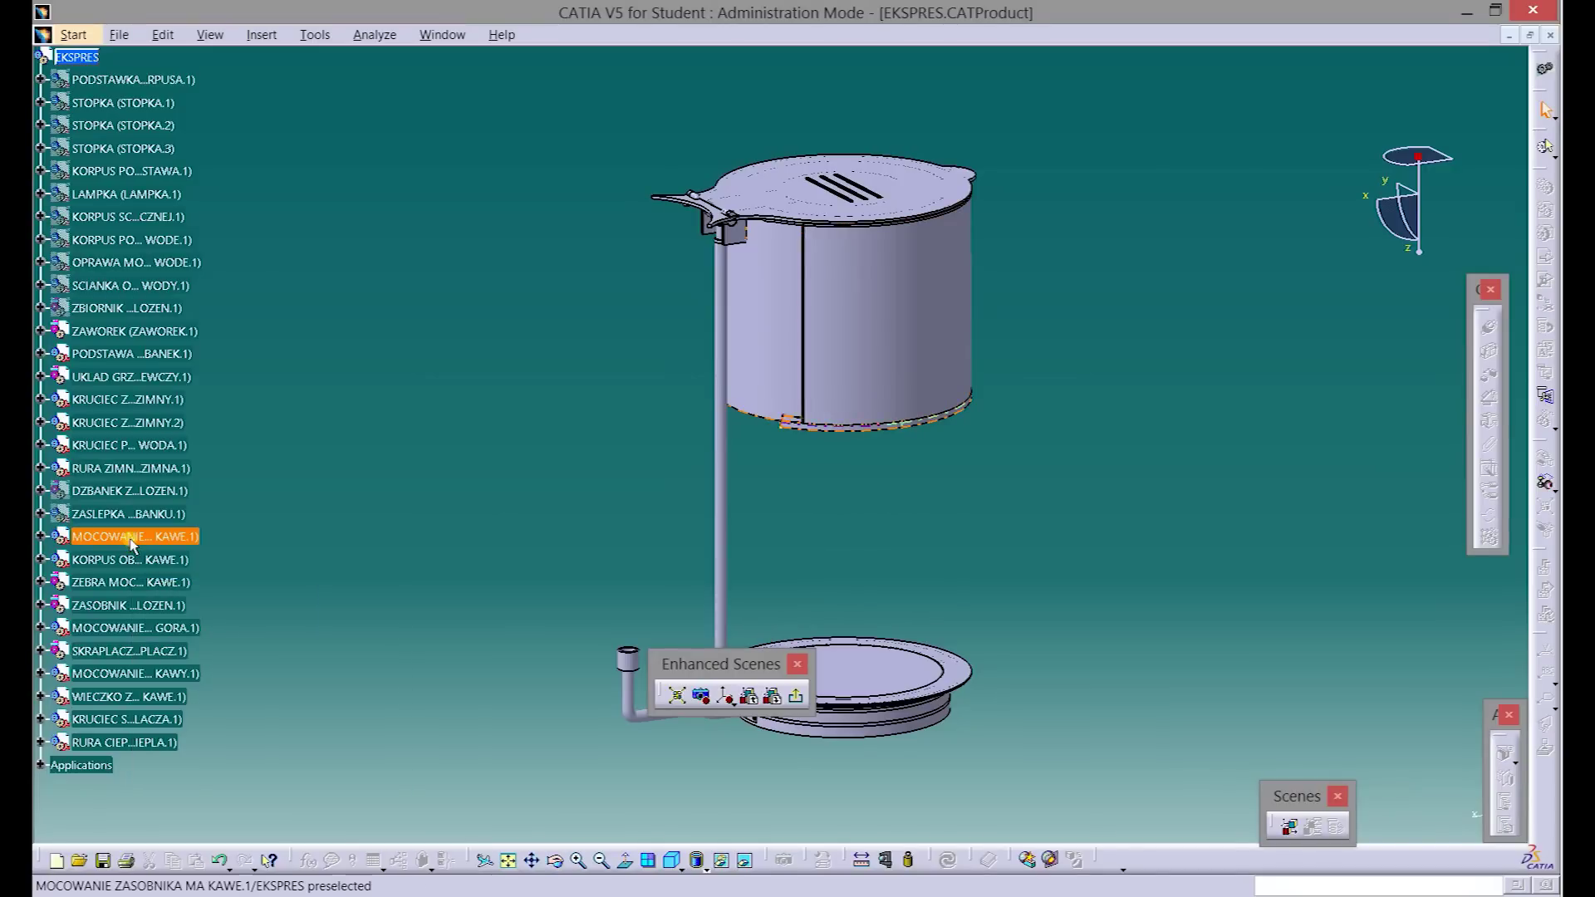
pyautogui.click(130, 540)
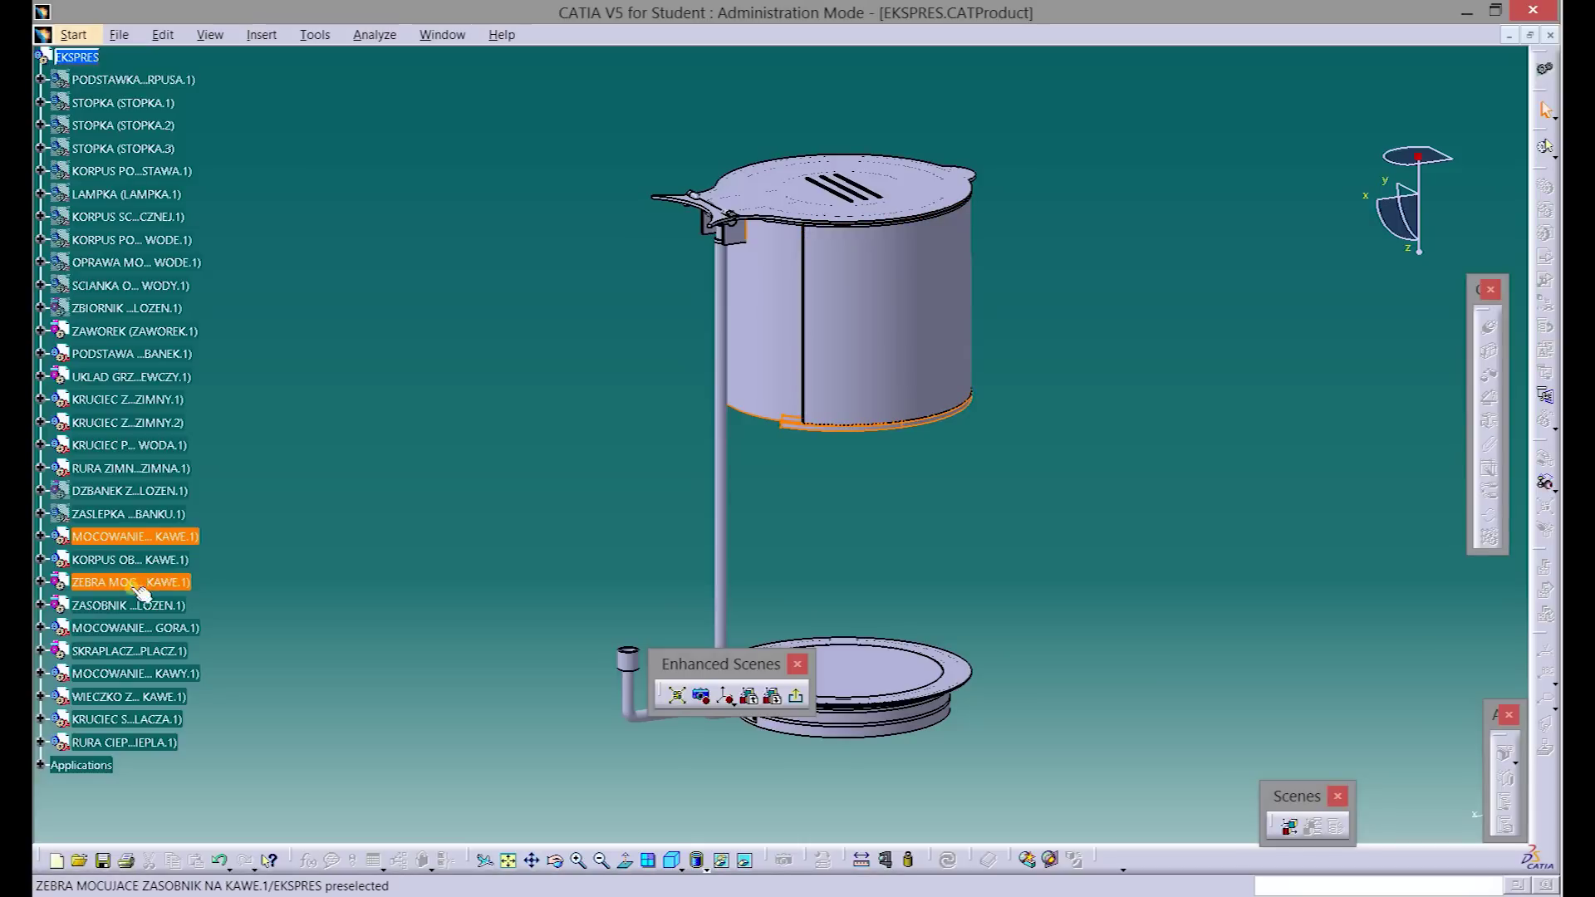
pyautogui.keyDown('shift'); pyautogui.click(135, 705); pyautogui.keyUp('shift')
pyautogui.rightClick(126, 702)
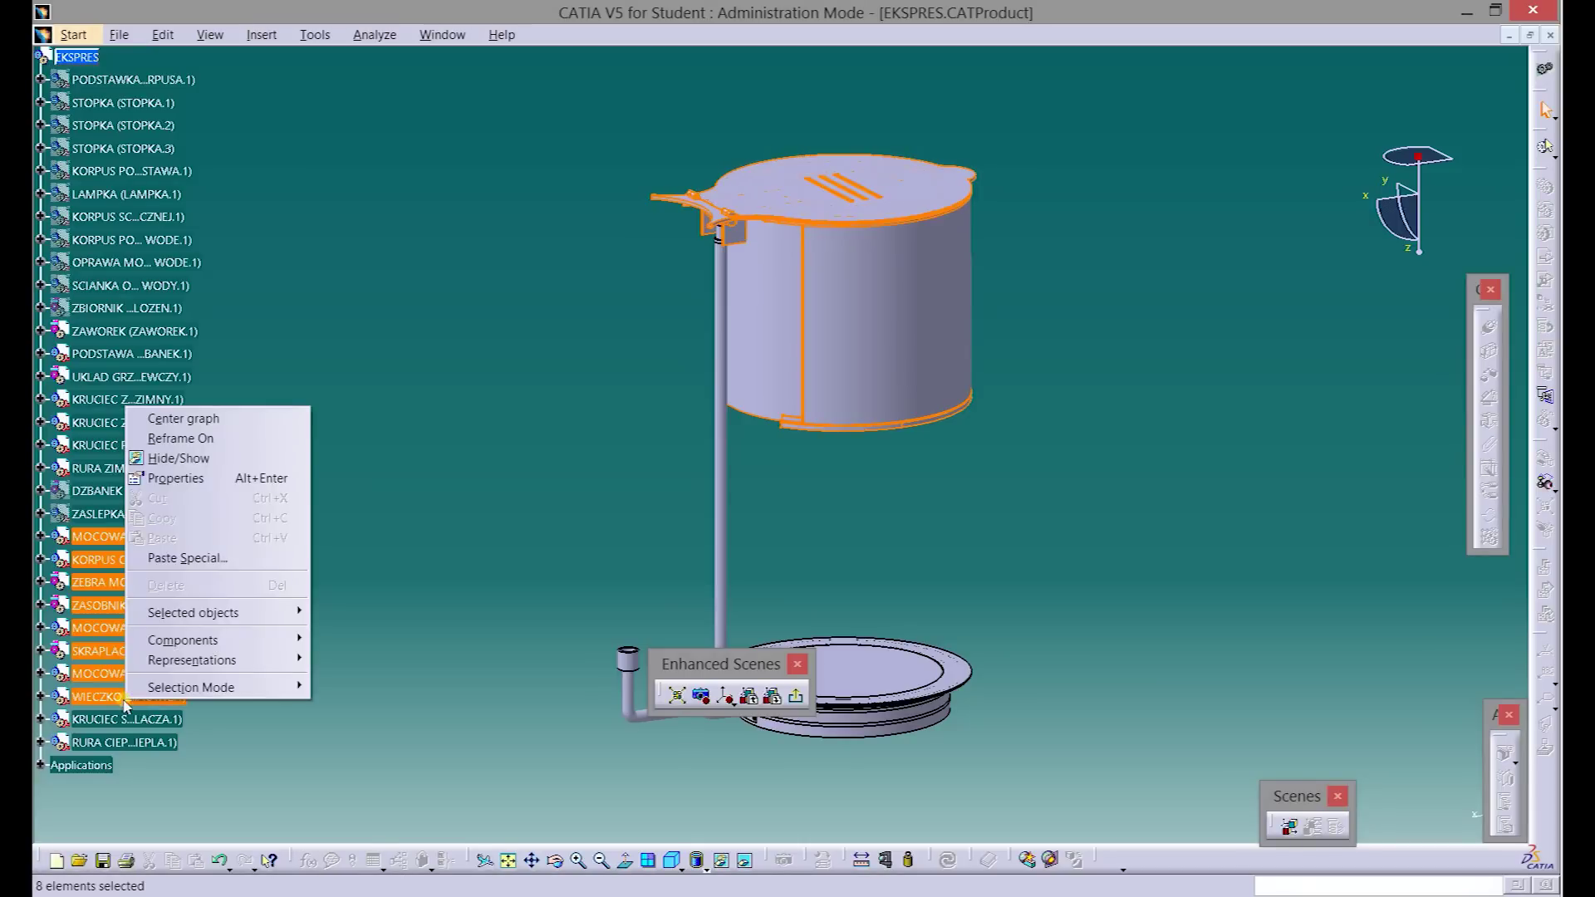
pyautogui.click(167, 461)
# - Show the SKRAPLACZ condenser head again and hide the jug base plate
pyautogui.rightClick(125, 651)
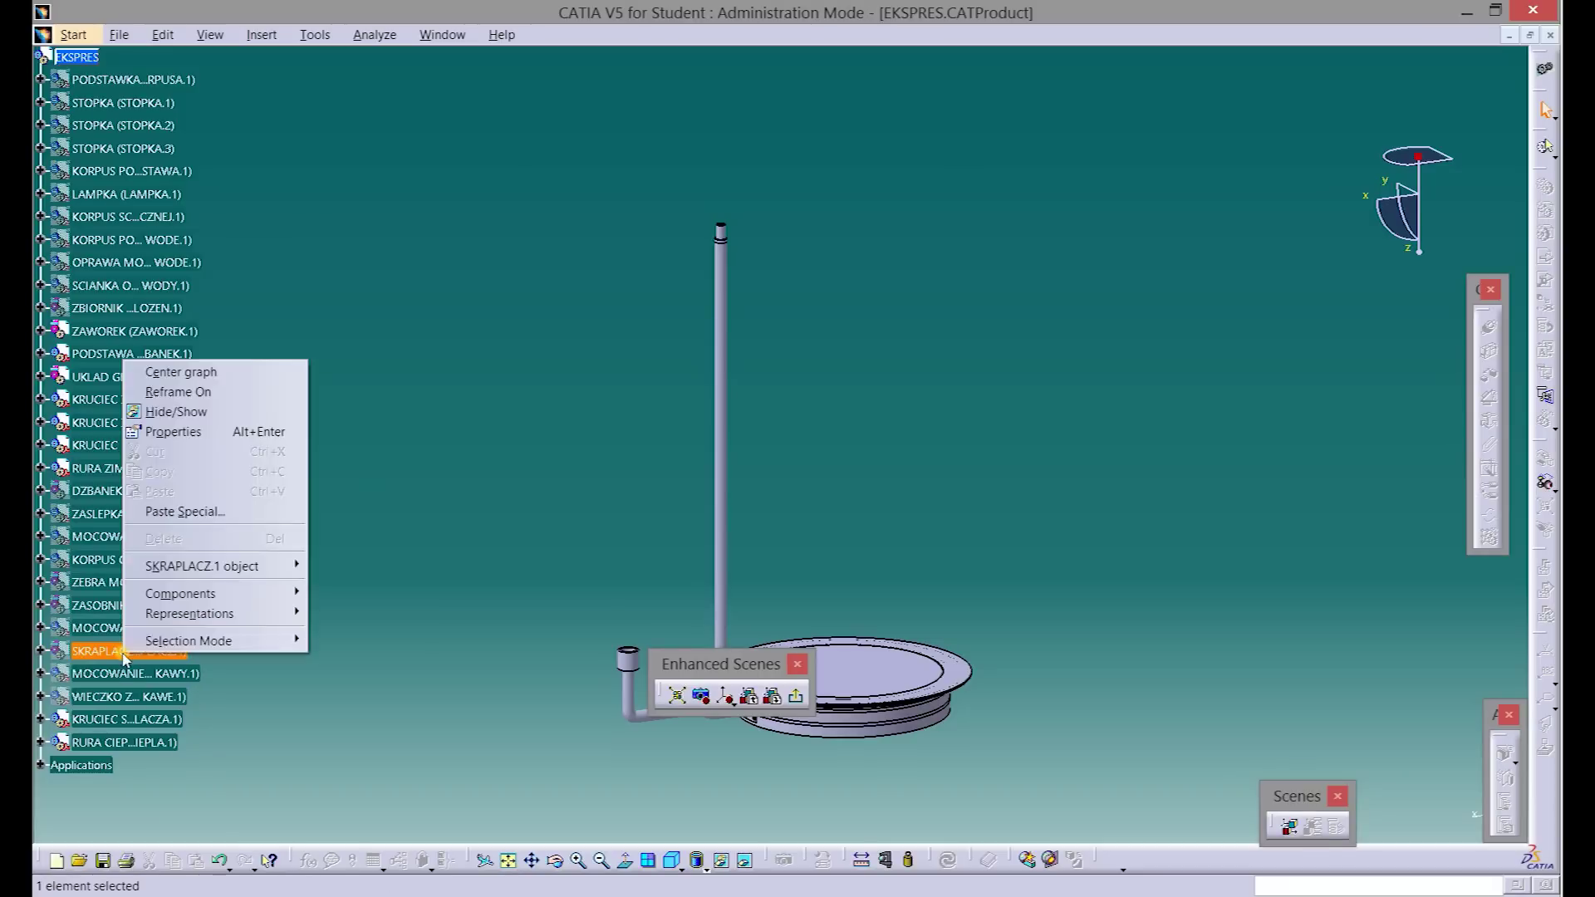
pyautogui.click(159, 415)
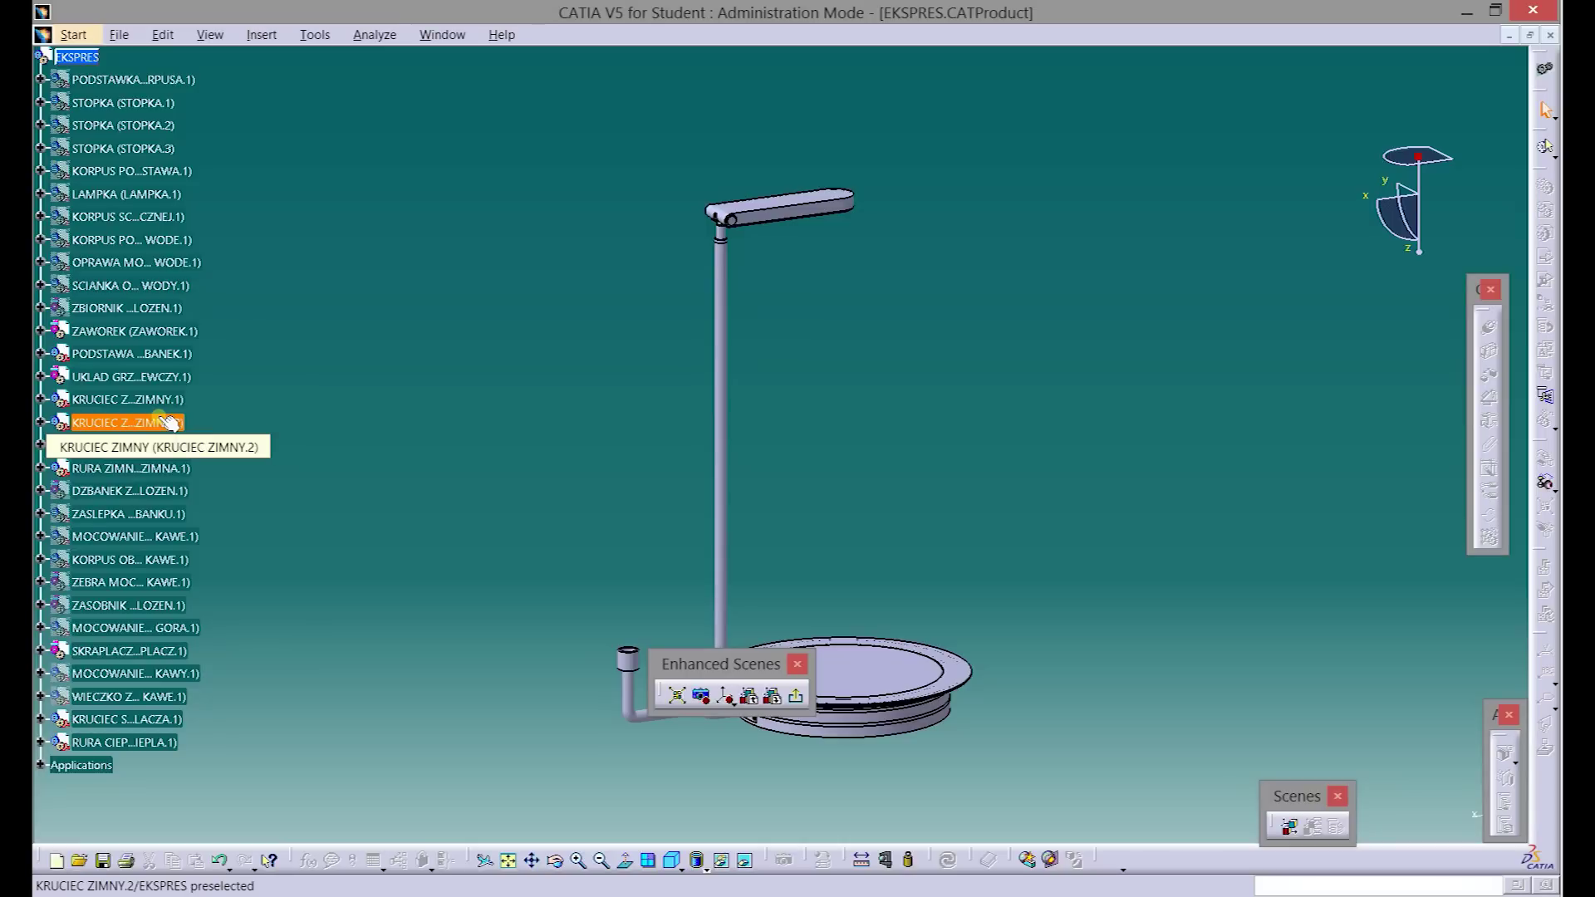
pyautogui.rightClick(955, 674)
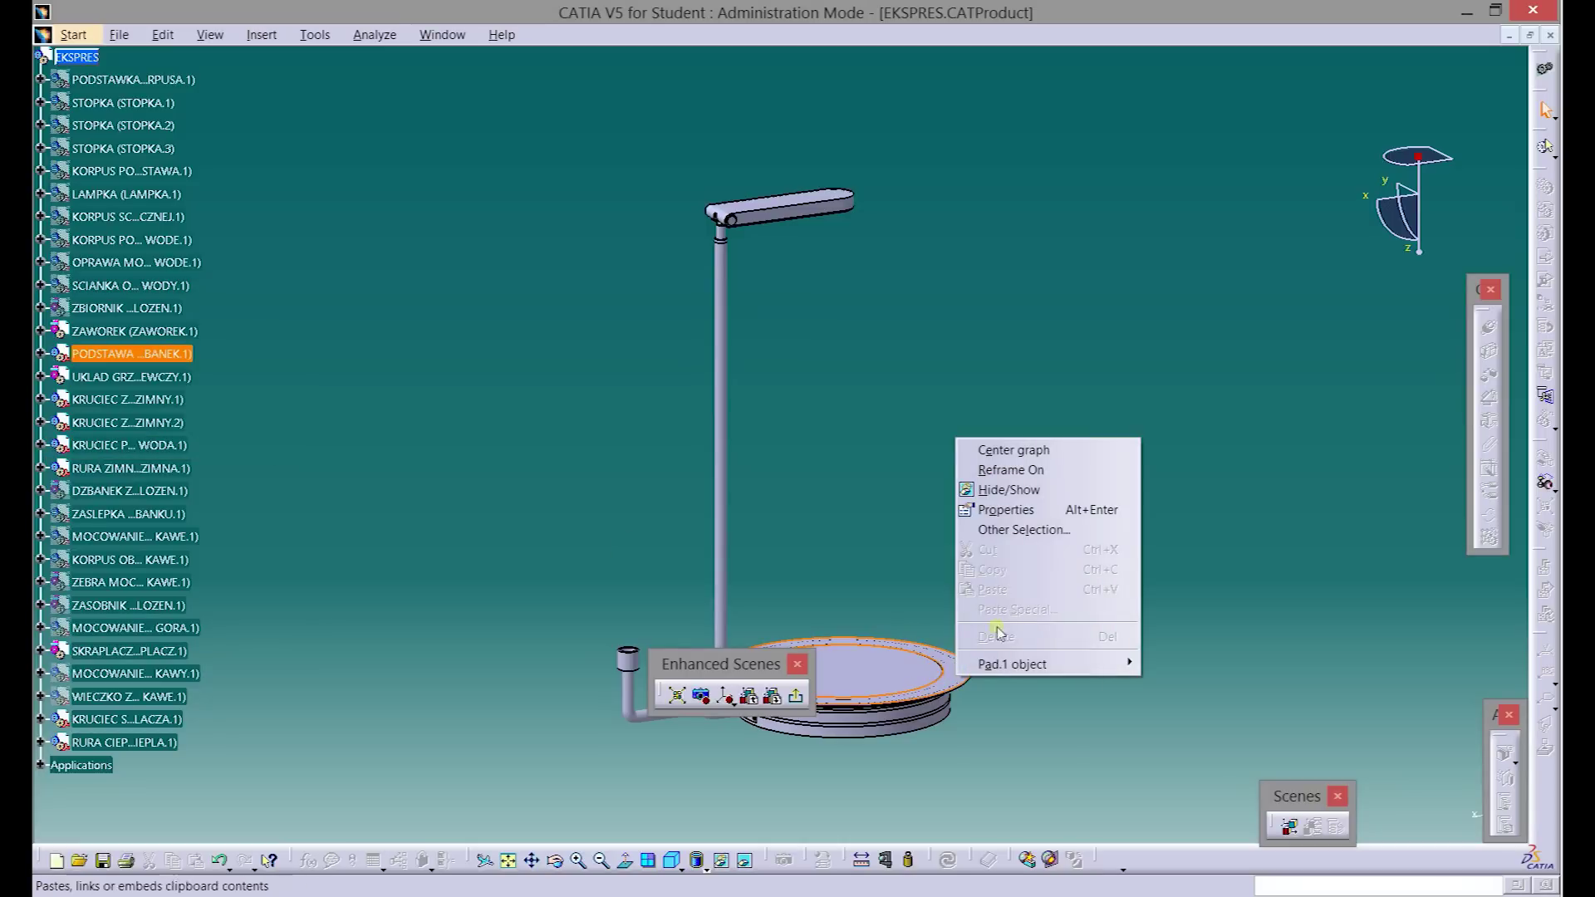
pyautogui.click(1005, 490)
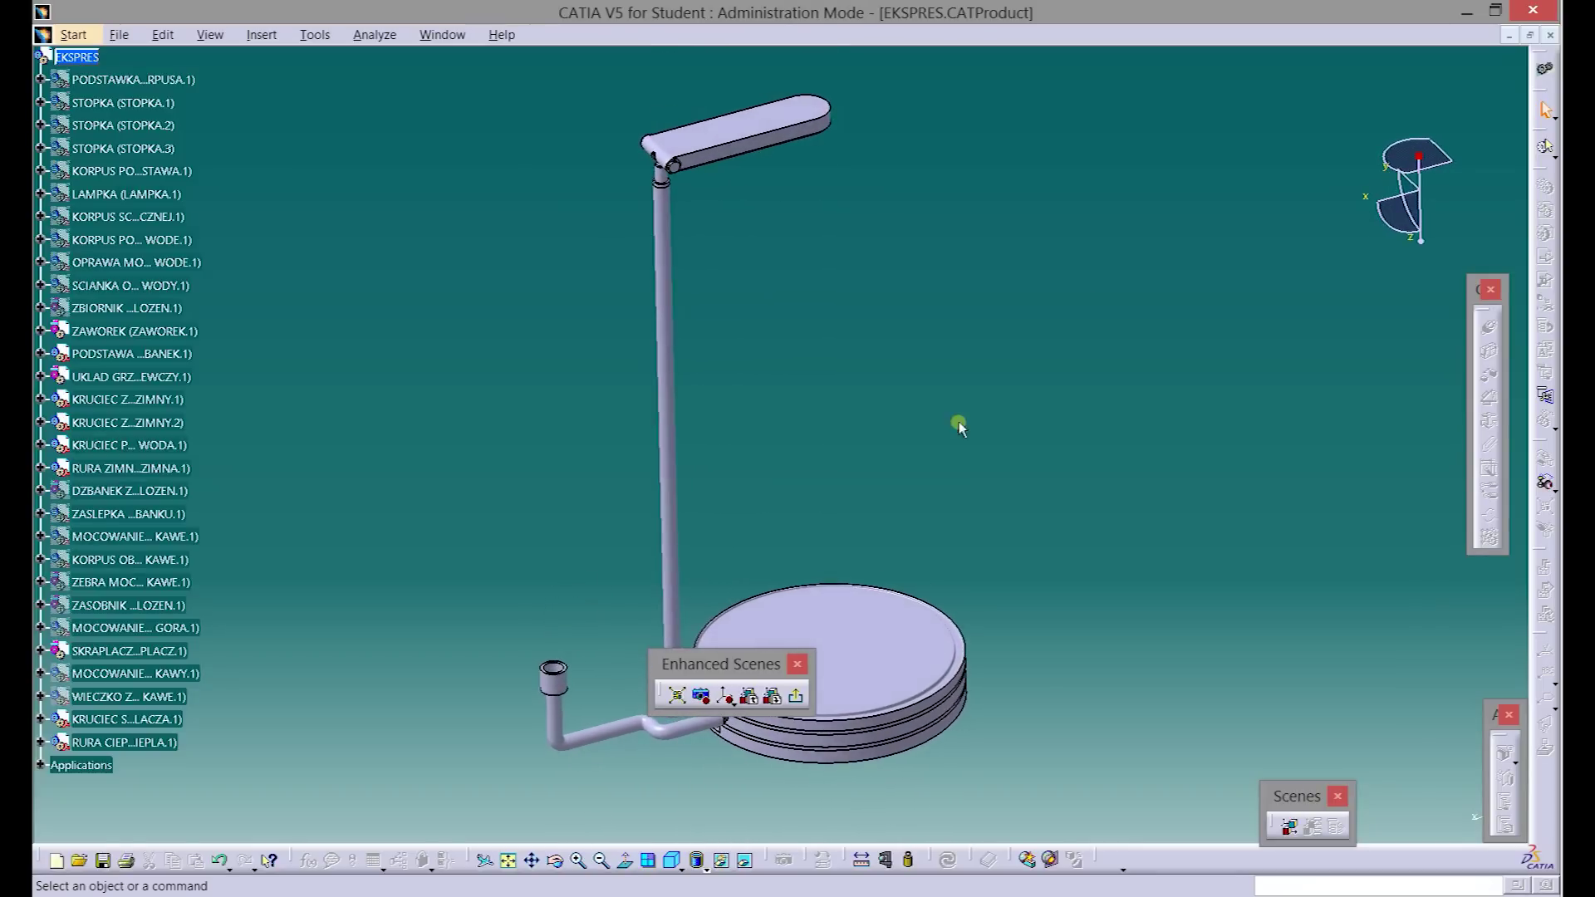
# - Set the compass to snap to objects and attach it to the lamp arm
pyautogui.rightClick(1416, 158)
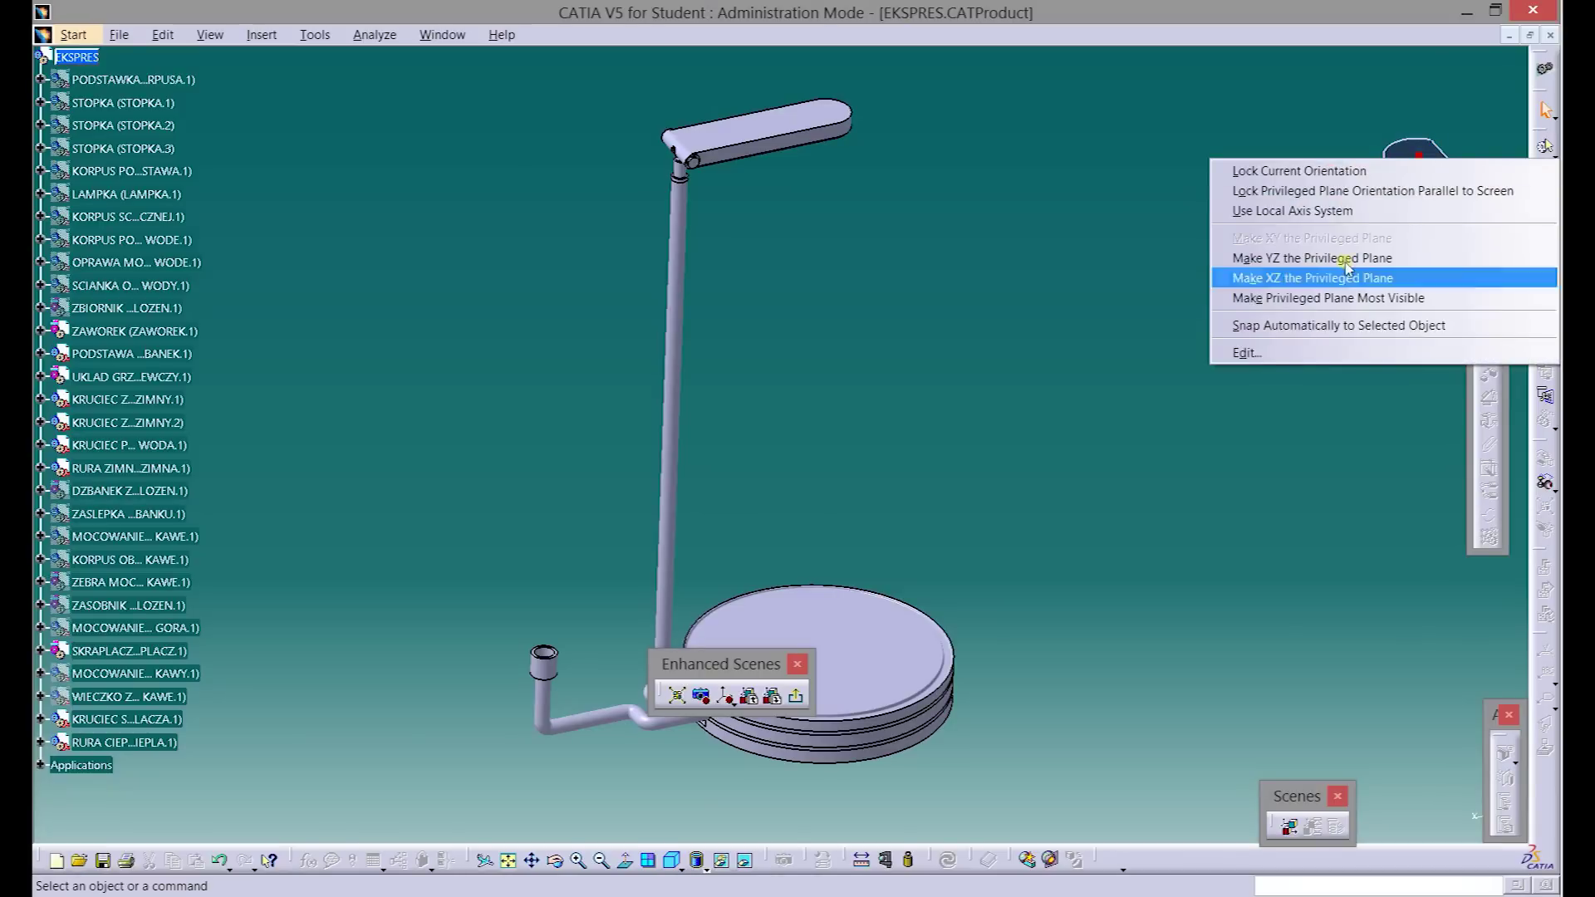
pyautogui.click(1313, 327)
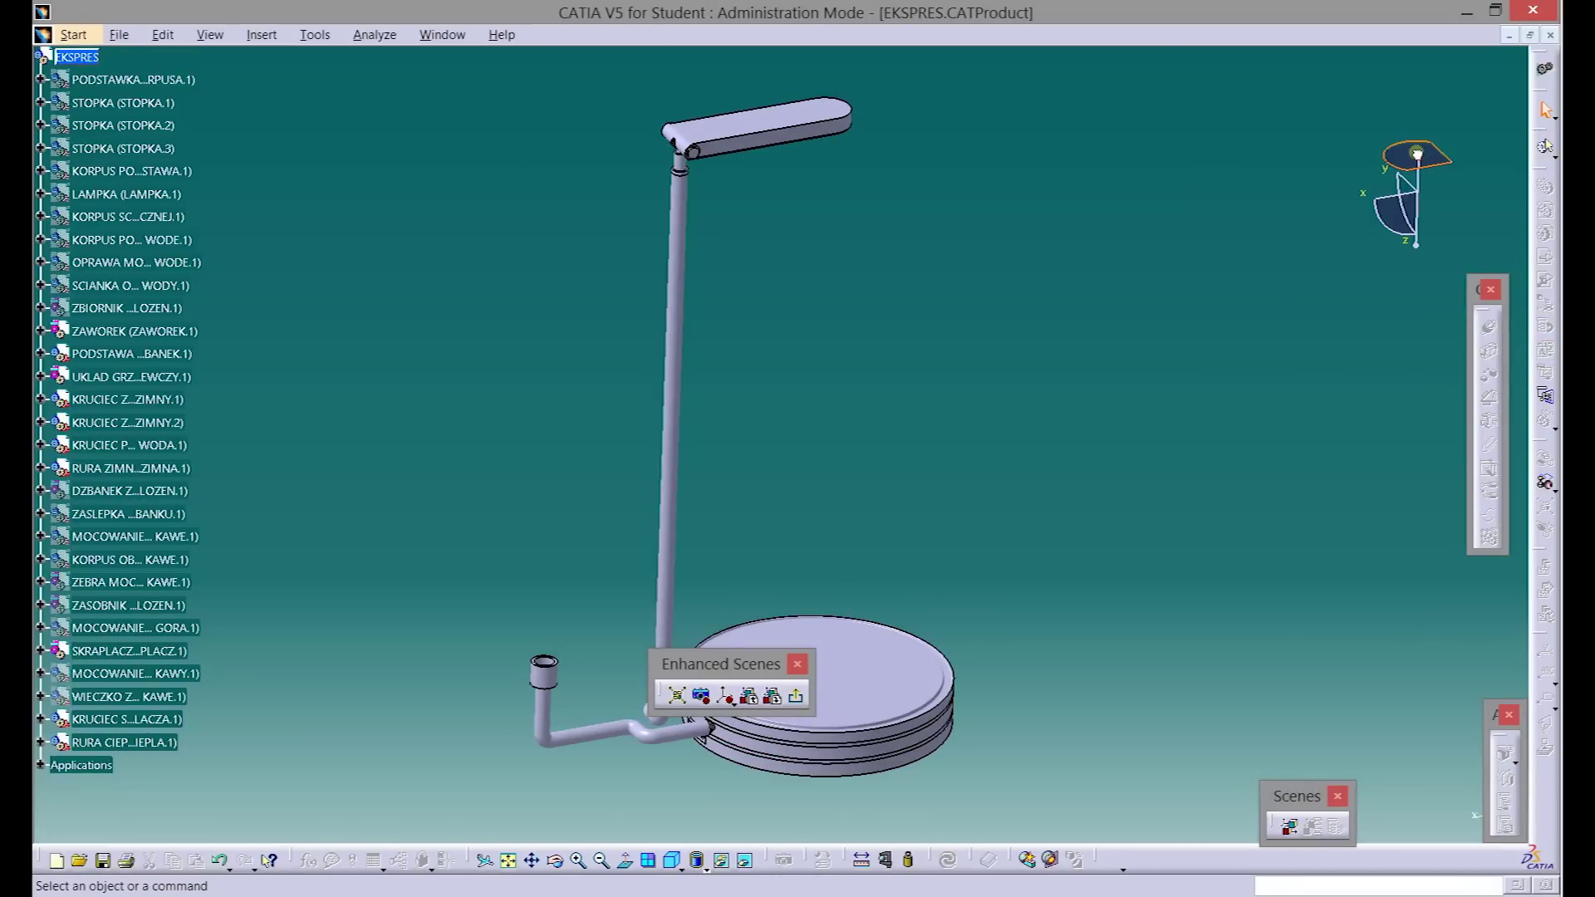
pyautogui.click(1420, 159)
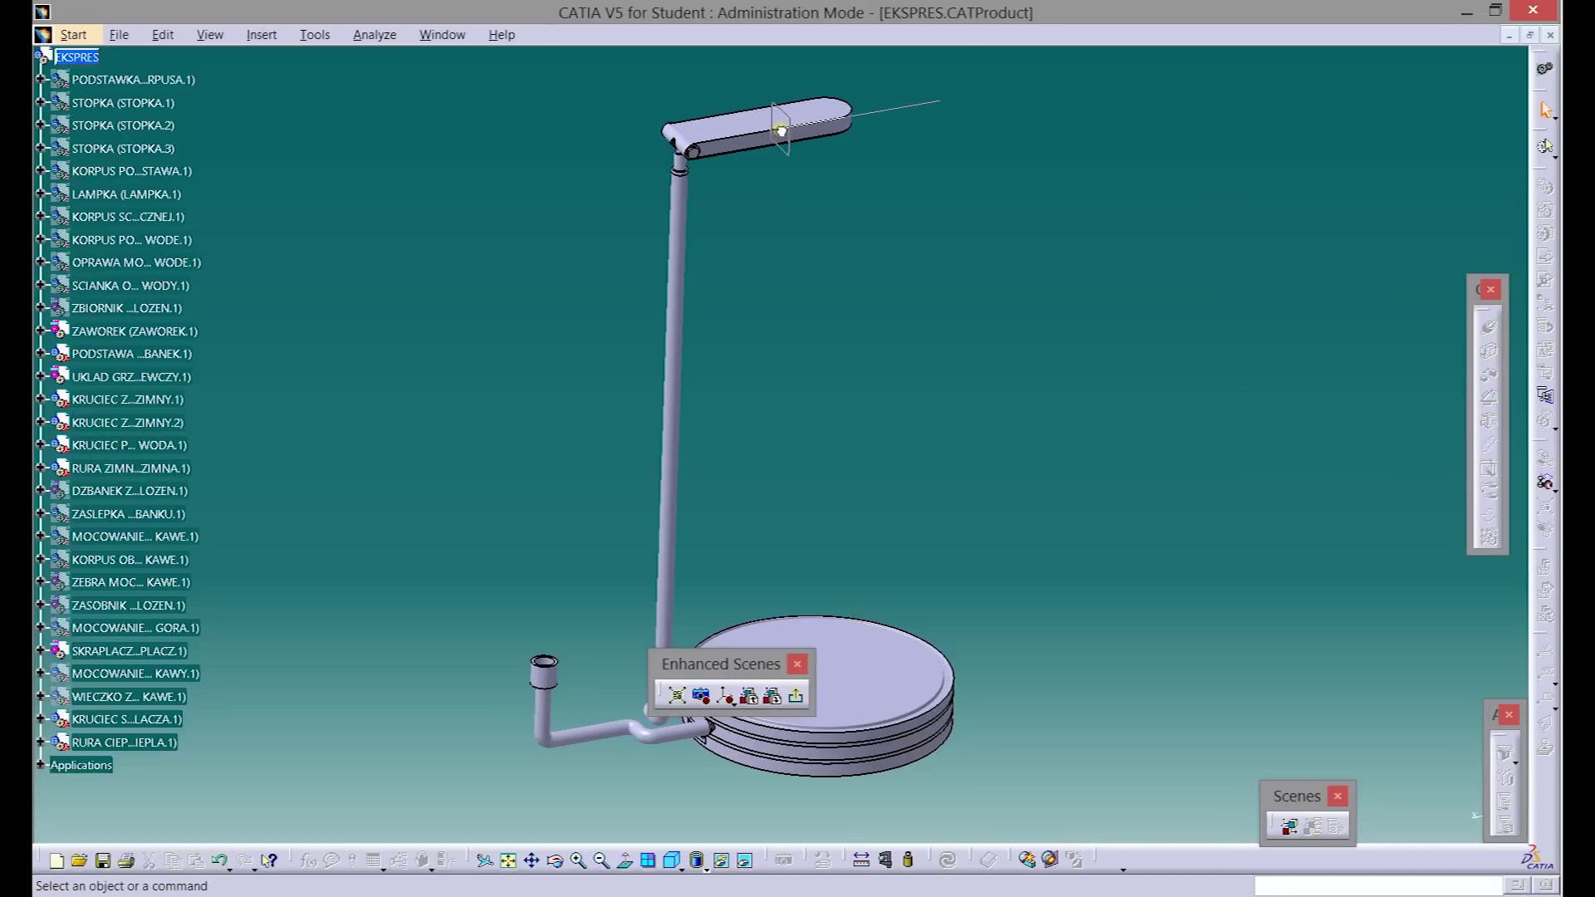
pyautogui.moveTo(781, 130); pyautogui.dragTo(779, 130)
# - Select the hot and cold pipes, KRUCIEC connectors, jug base, ZAWOREK valve, SITKO and KRETLIK, and slide them left
pyautogui.keyDown('ctrl'); pyautogui.click(98, 747); pyautogui.keyUp('ctrl')
pyautogui.keyDown('ctrl'); pyautogui.click(125, 719); pyautogui.keyUp('ctrl')
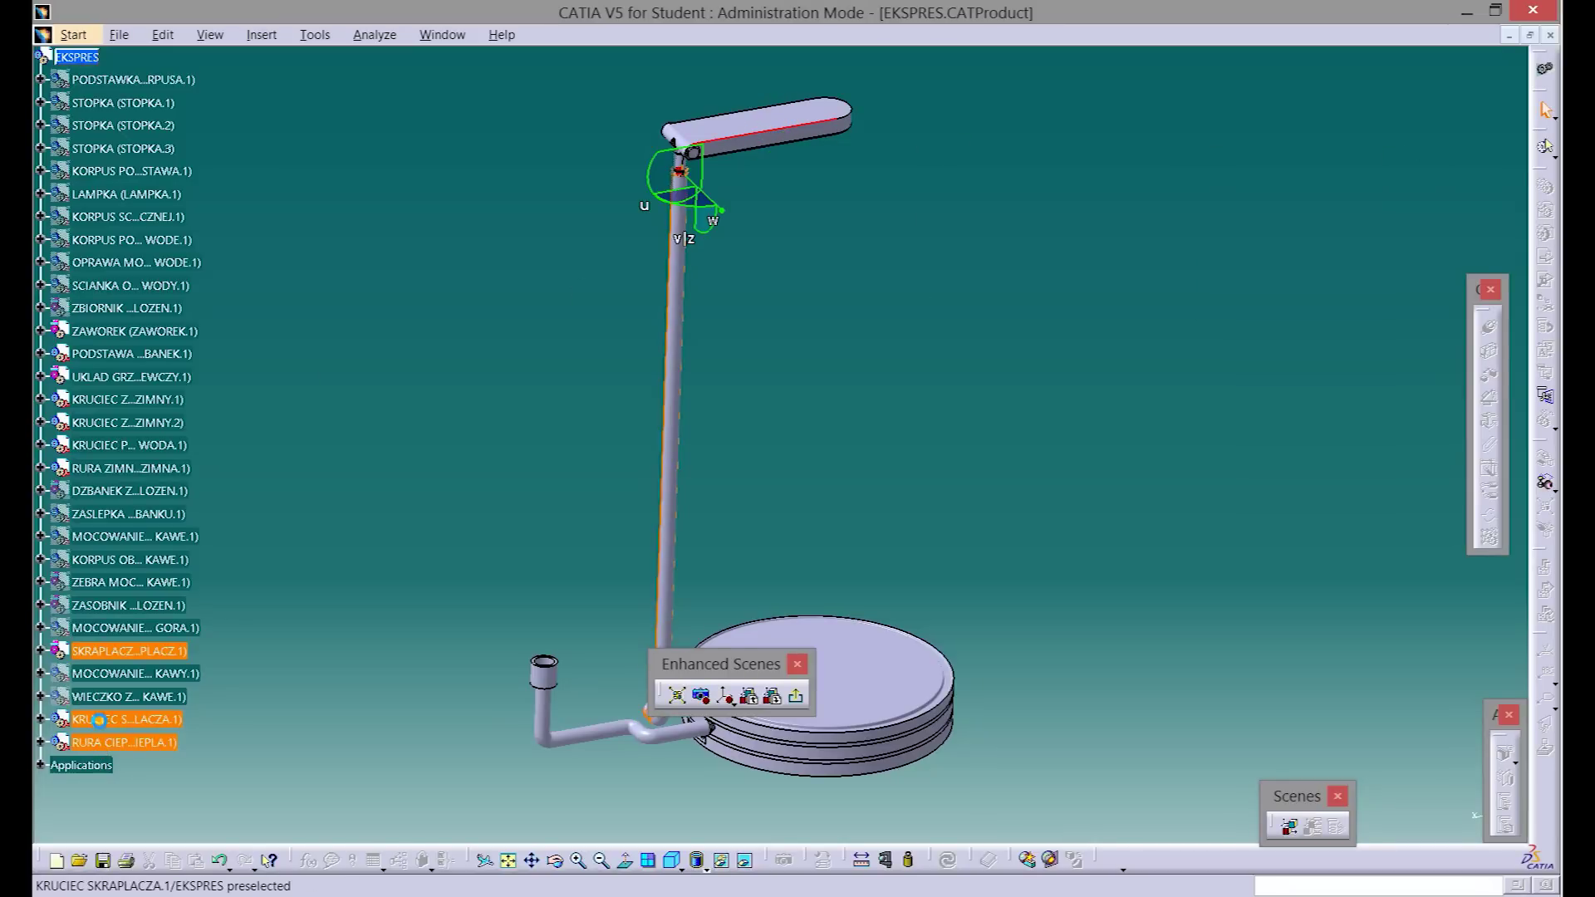
pyautogui.keyDown('ctrl'); pyautogui.click(131, 468); pyautogui.keyUp('ctrl')
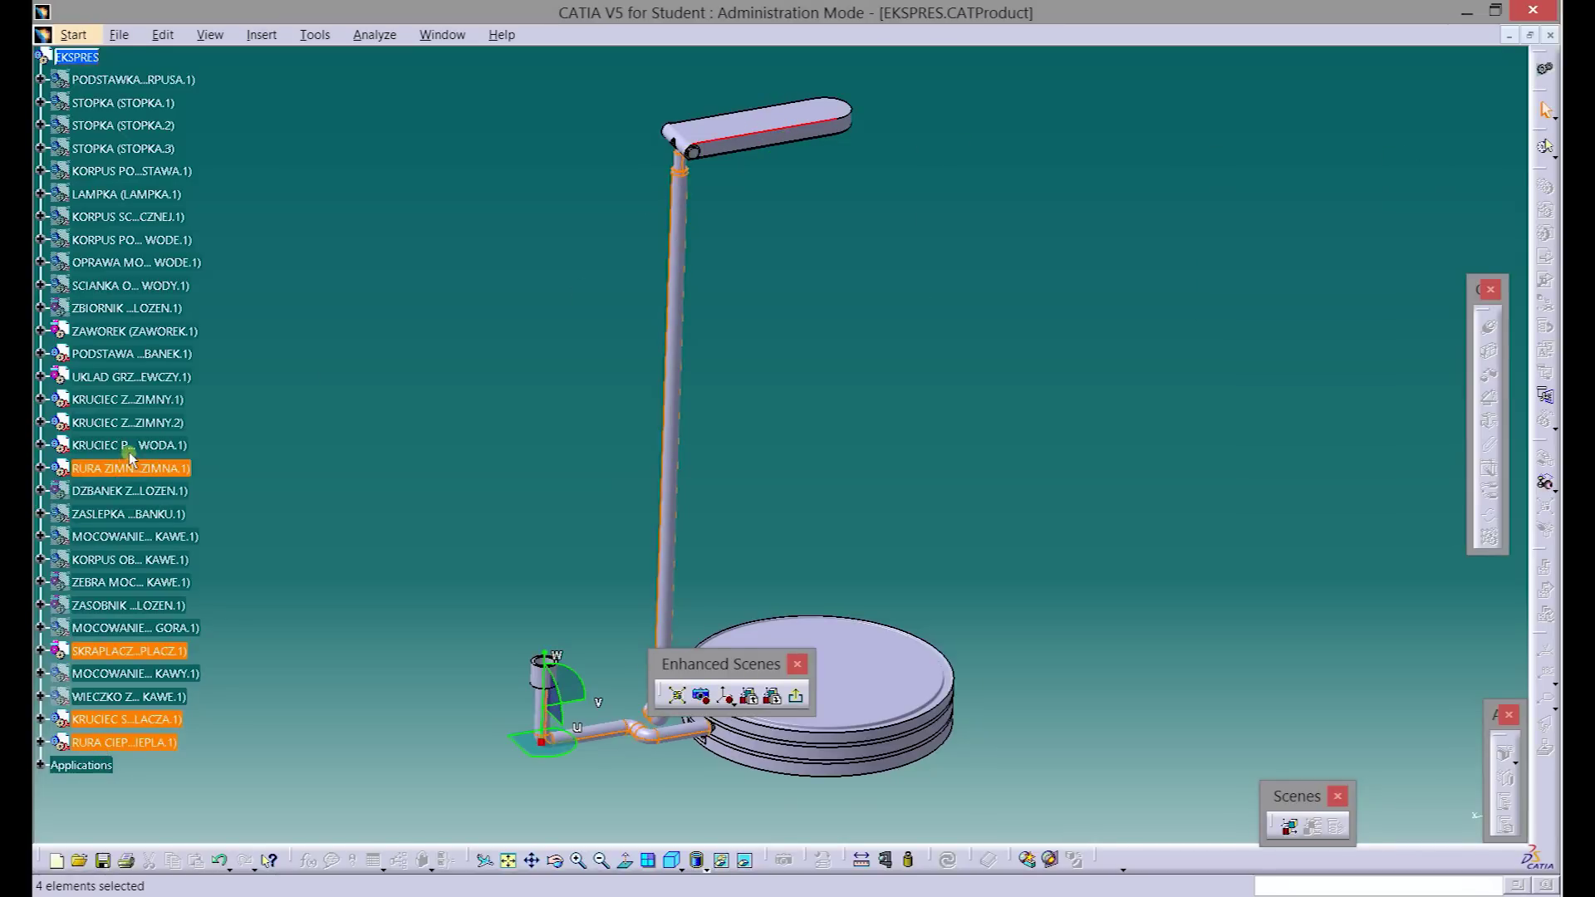
pyautogui.keyDown('ctrl'); pyautogui.click(129, 446); pyautogui.keyUp('ctrl')
pyautogui.keyDown('ctrl'); pyautogui.click(141, 401); pyautogui.keyUp('ctrl')
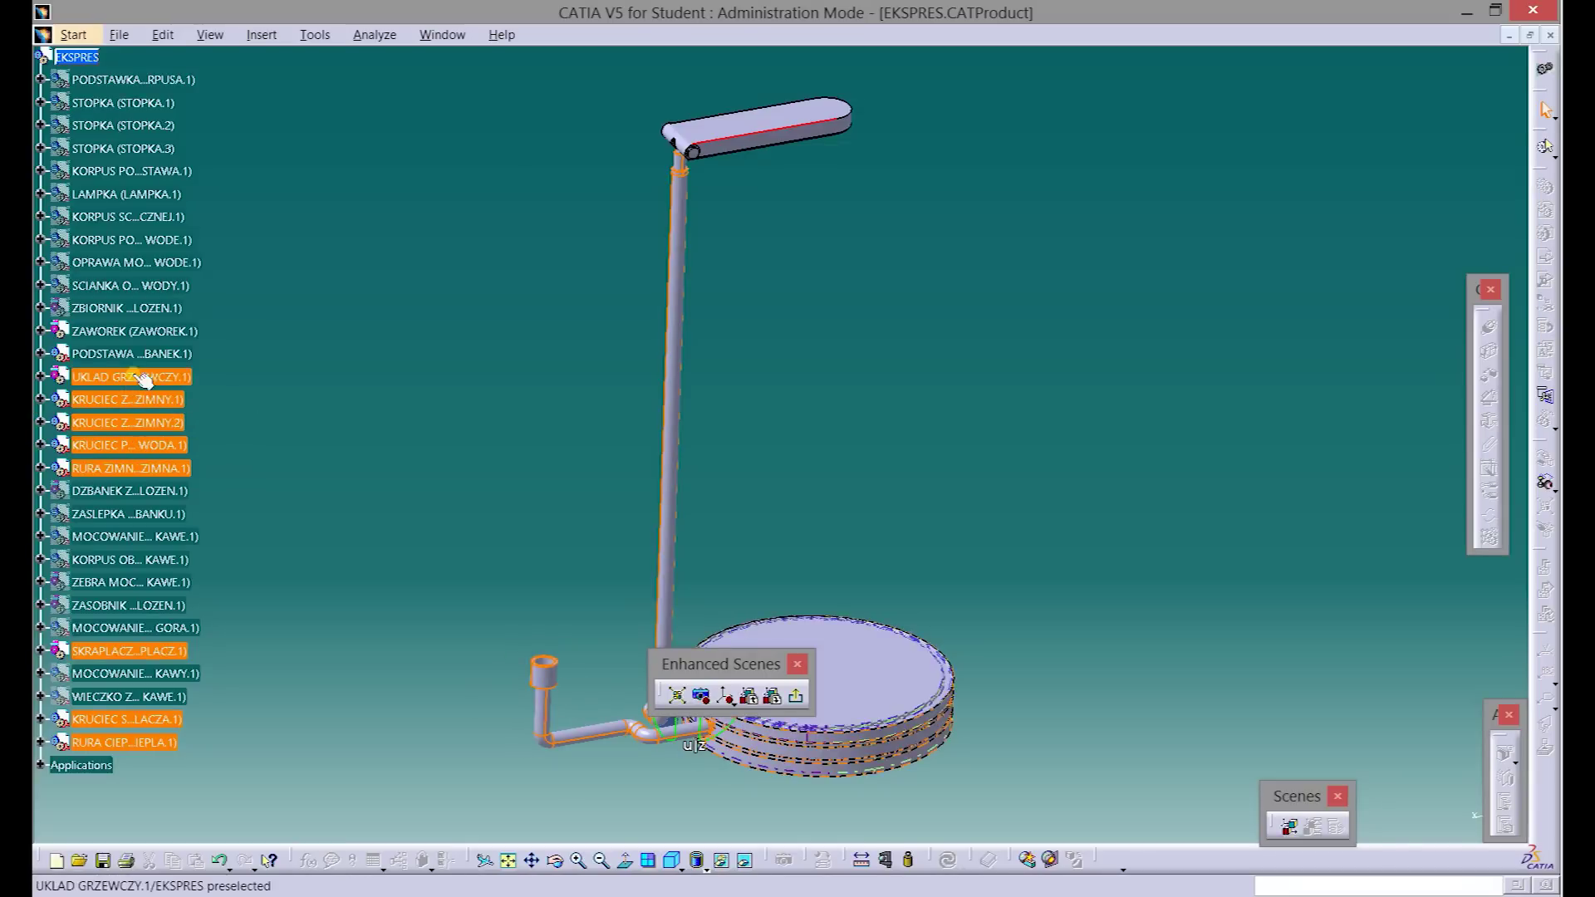
pyautogui.keyDown('ctrl'); pyautogui.click(136, 358); pyautogui.keyUp('ctrl')
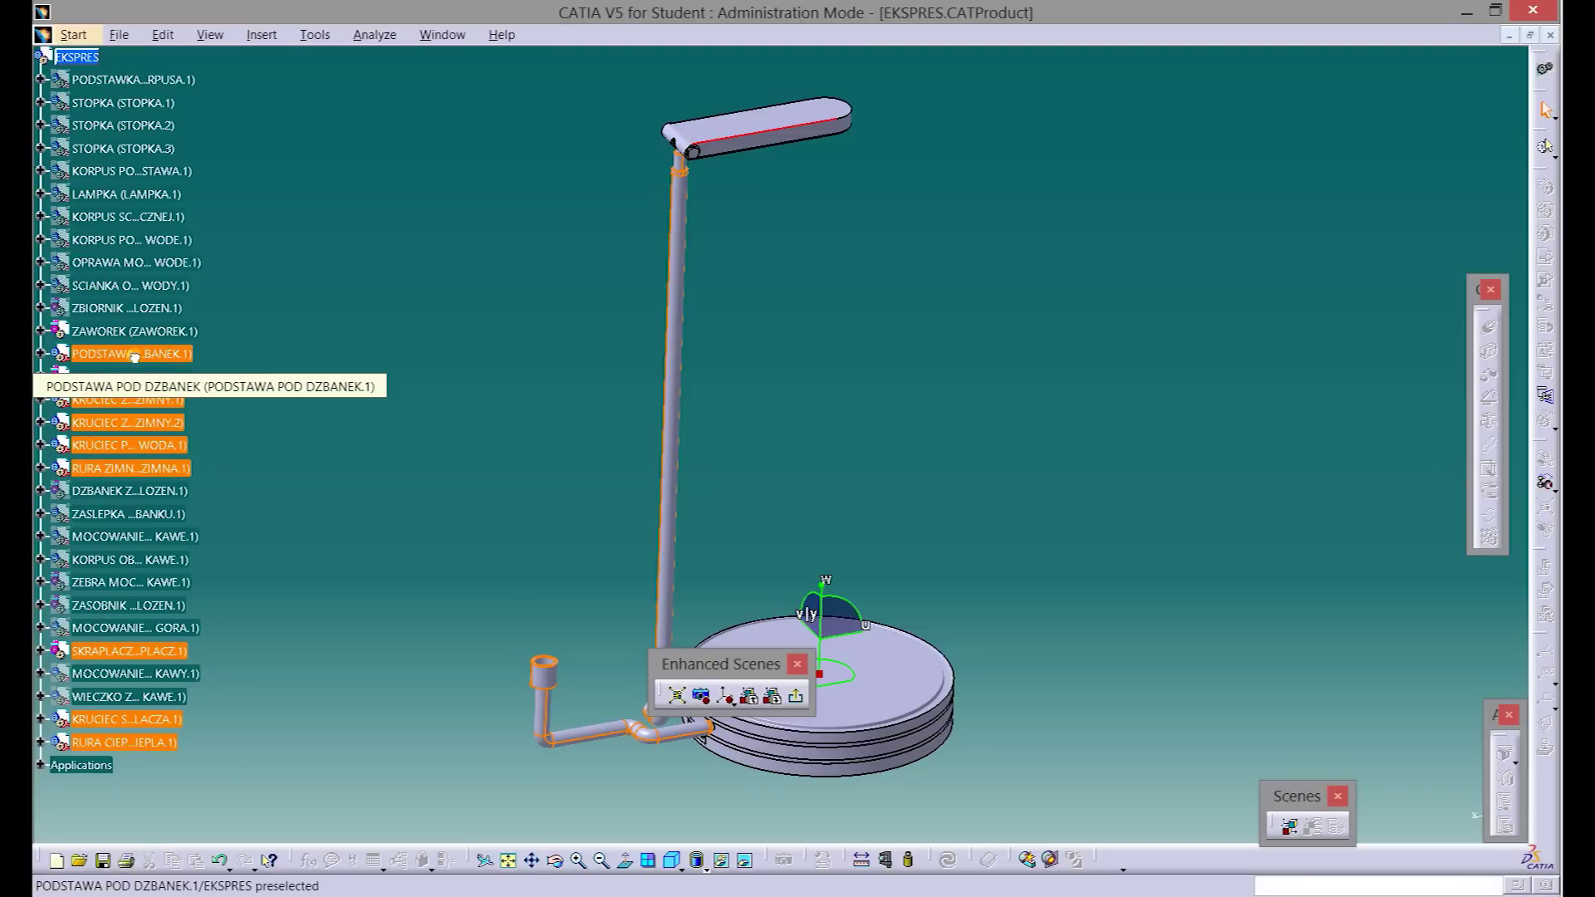
pyautogui.keyDown('ctrl'); pyautogui.click(132, 331); pyautogui.keyUp('ctrl')
pyautogui.keyDown('ctrl'); pyautogui.click(124, 696); pyautogui.keyUp('ctrl')
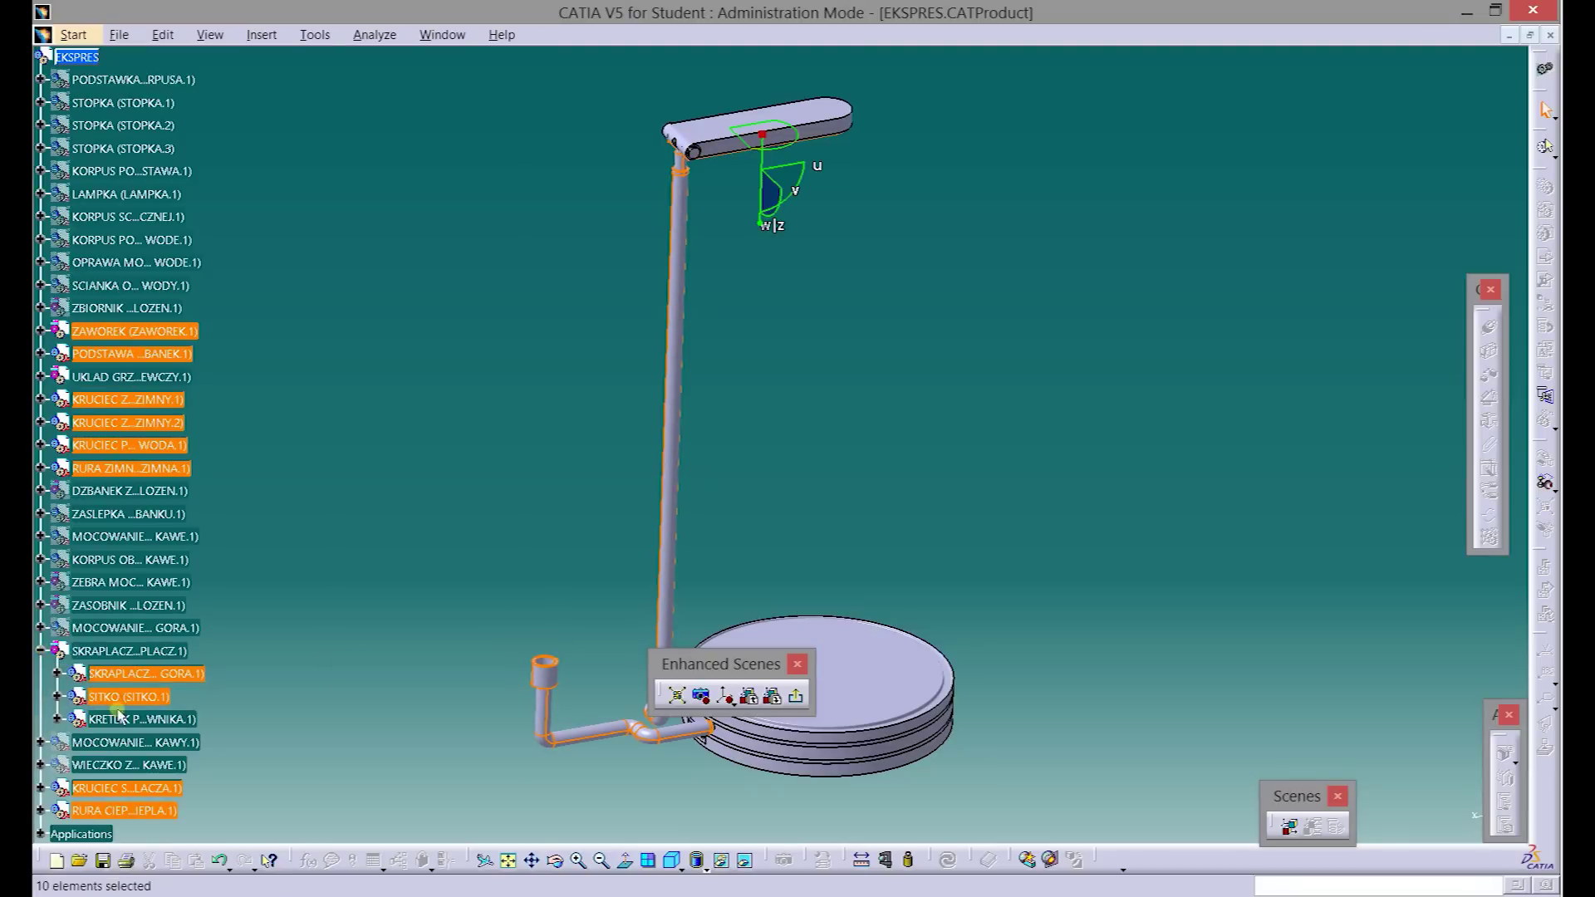
pyautogui.keyDown('ctrl'); pyautogui.click(122, 719); pyautogui.keyUp('ctrl')
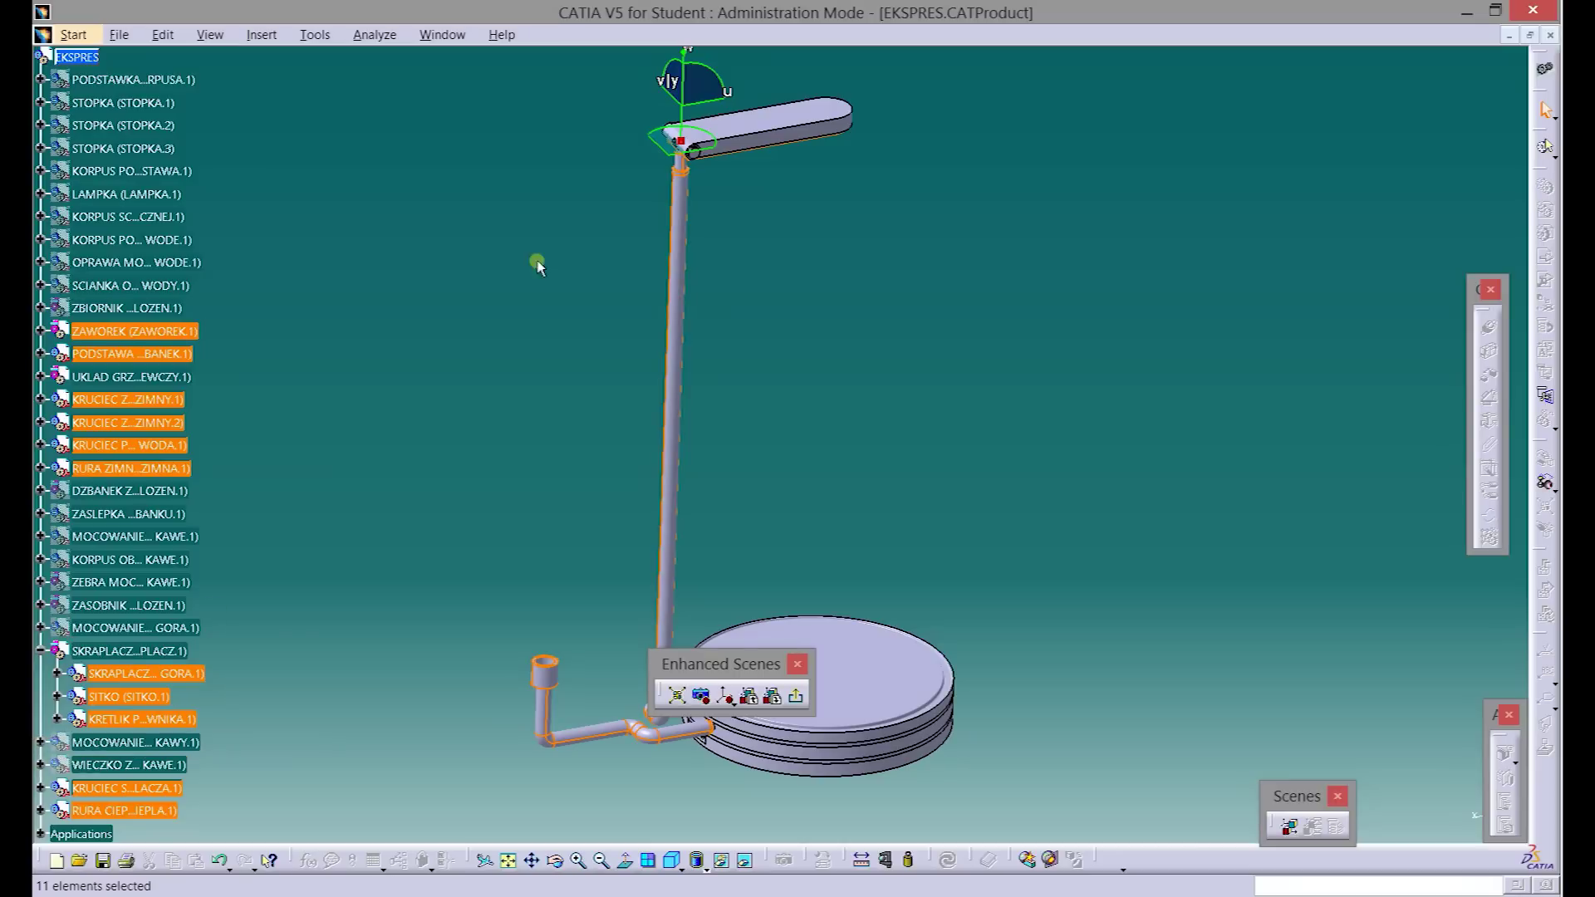
pyautogui.moveTo(702, 153); pyautogui.dragTo(640, 172)
# - Pull the cold-water connector out to the right and nudge it slightly upward
pyautogui.click(677, 351)
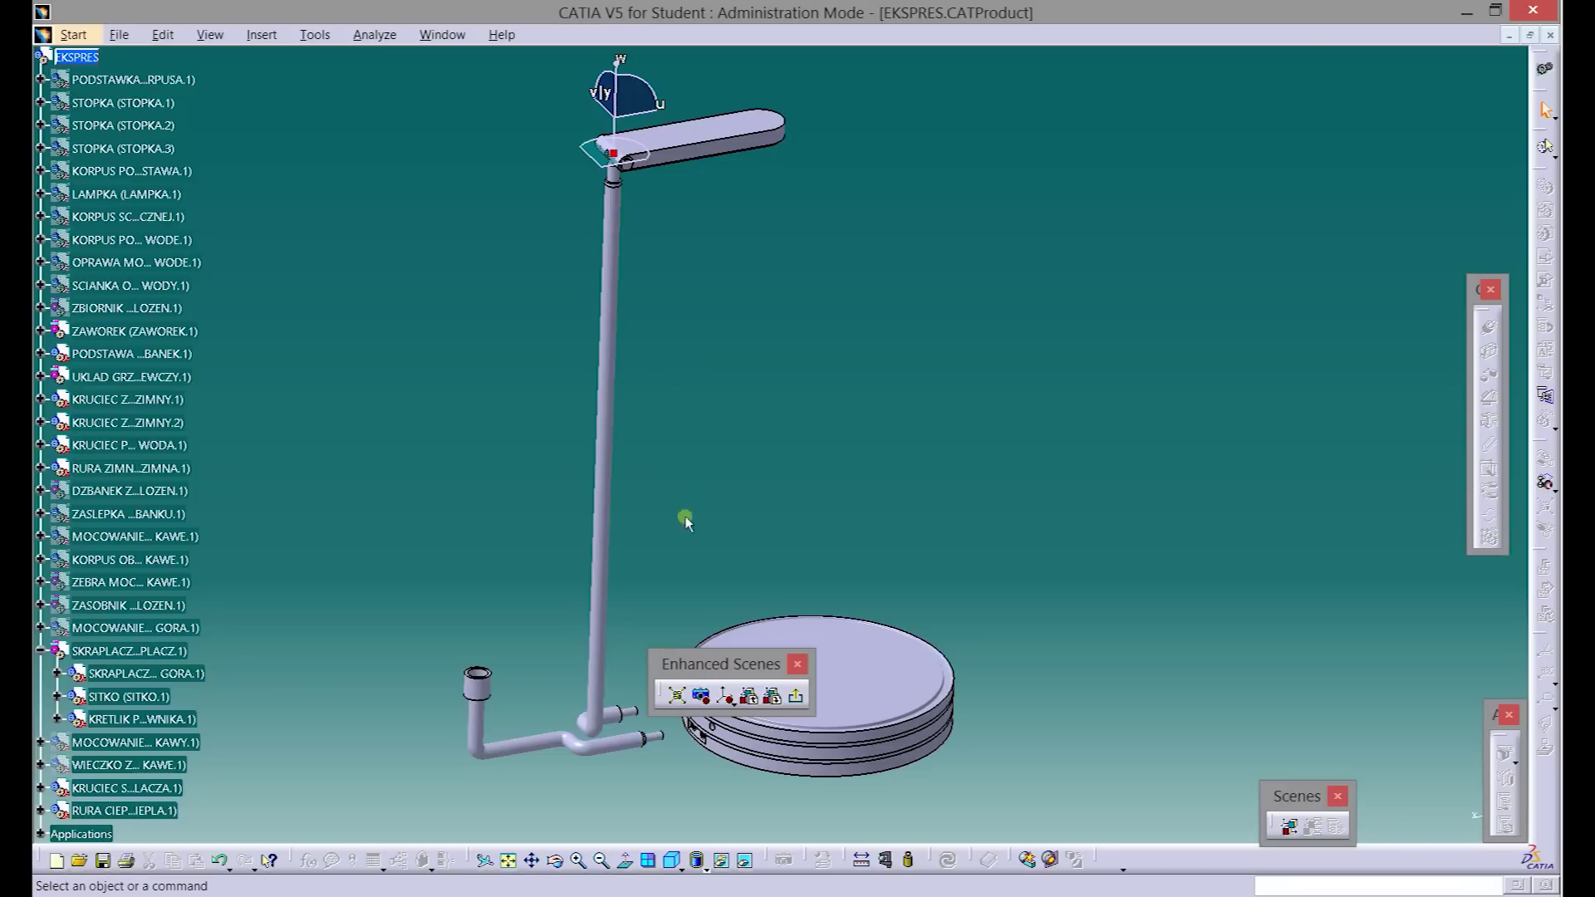
pyautogui.click(661, 740)
pyautogui.moveTo(659, 746)
pyautogui.mouseDown()
pyautogui.moveTo(693, 733)
pyautogui.moveTo(675, 708)
pyautogui.moveTo(484, 697)
pyautogui.mouseUp()
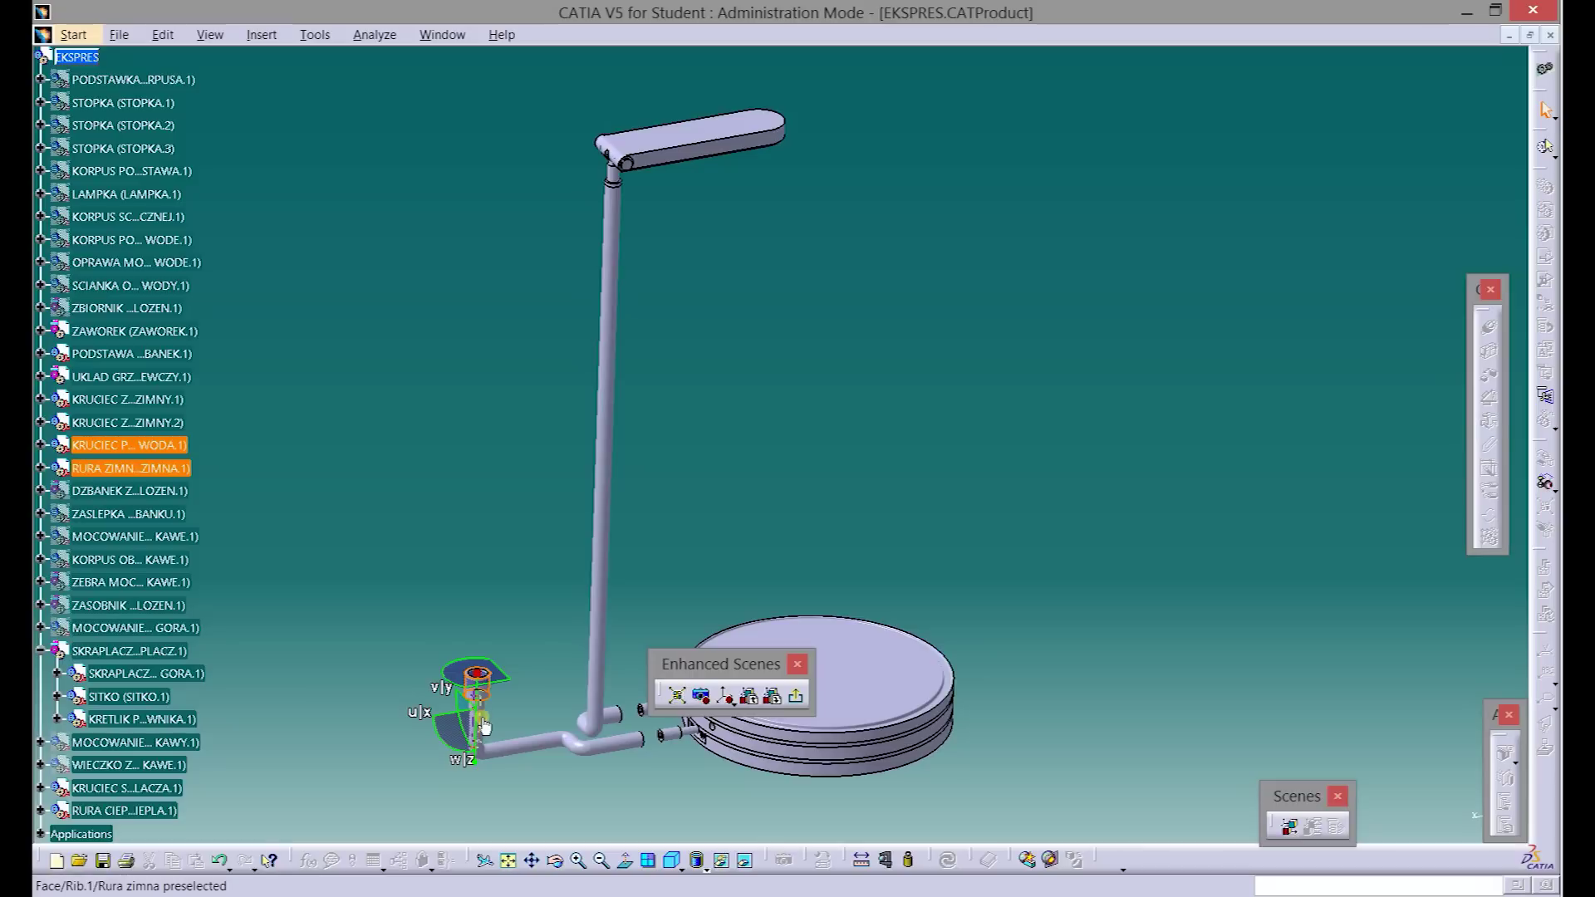
pyautogui.moveTo(484, 698); pyautogui.dragTo(482, 674)
pyautogui.click(517, 453)
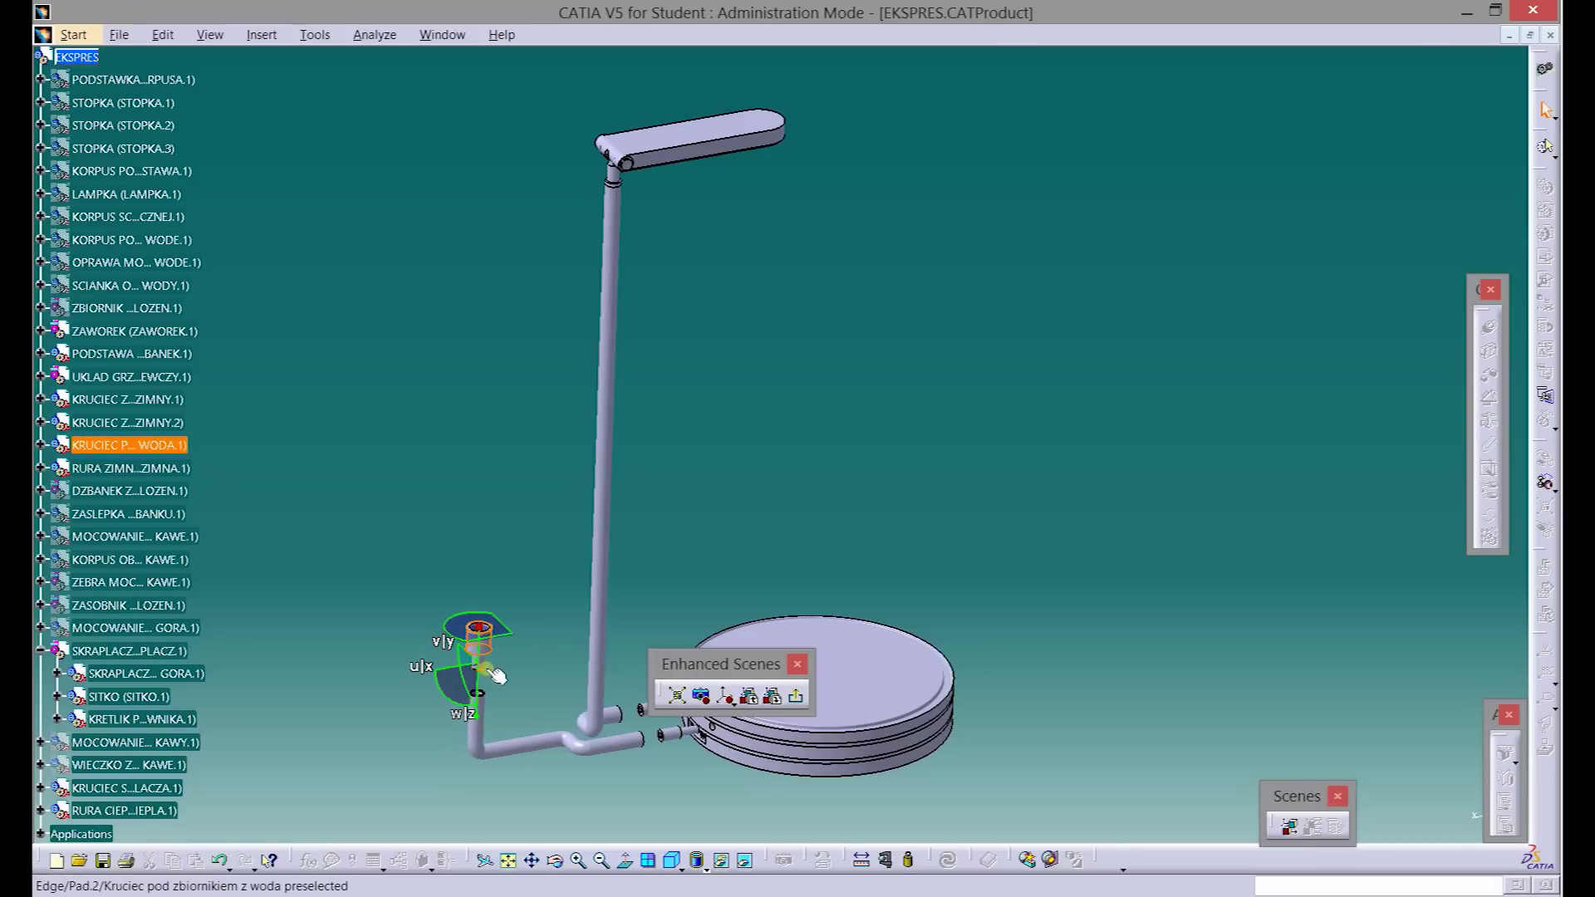
# - Lift SKRAPLACZ GORA, SITKO and KRETLIK off the pipe and raise the pipe-top connector about 17.312 mm
pyautogui.click(182, 674)
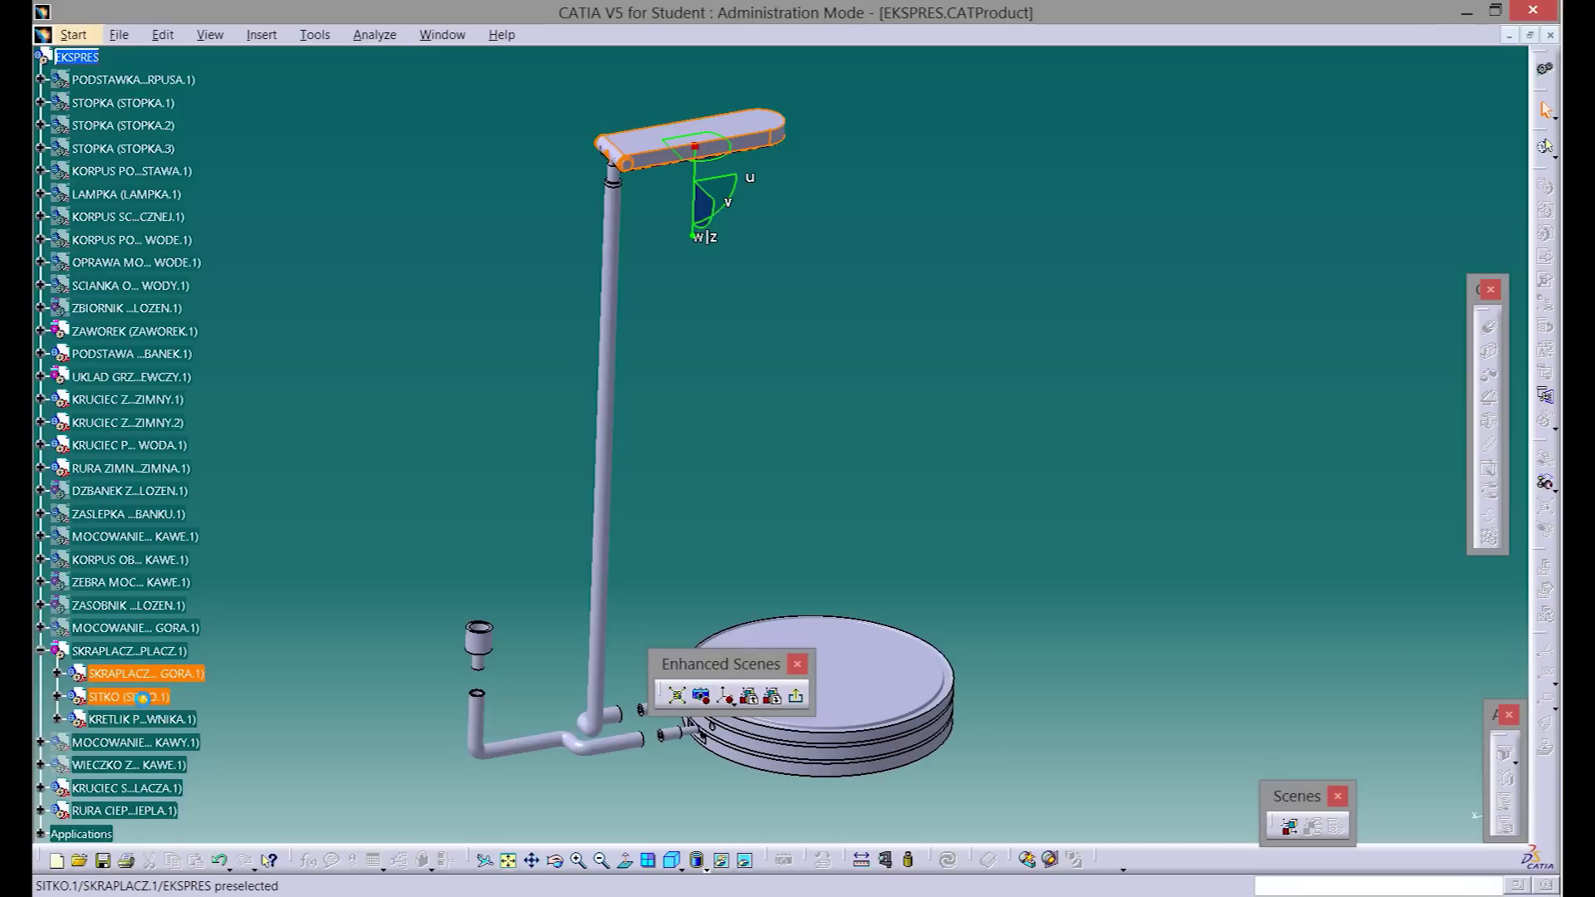
pyautogui.keyDown('ctrl'); pyautogui.click(147, 720); pyautogui.keyUp('ctrl')
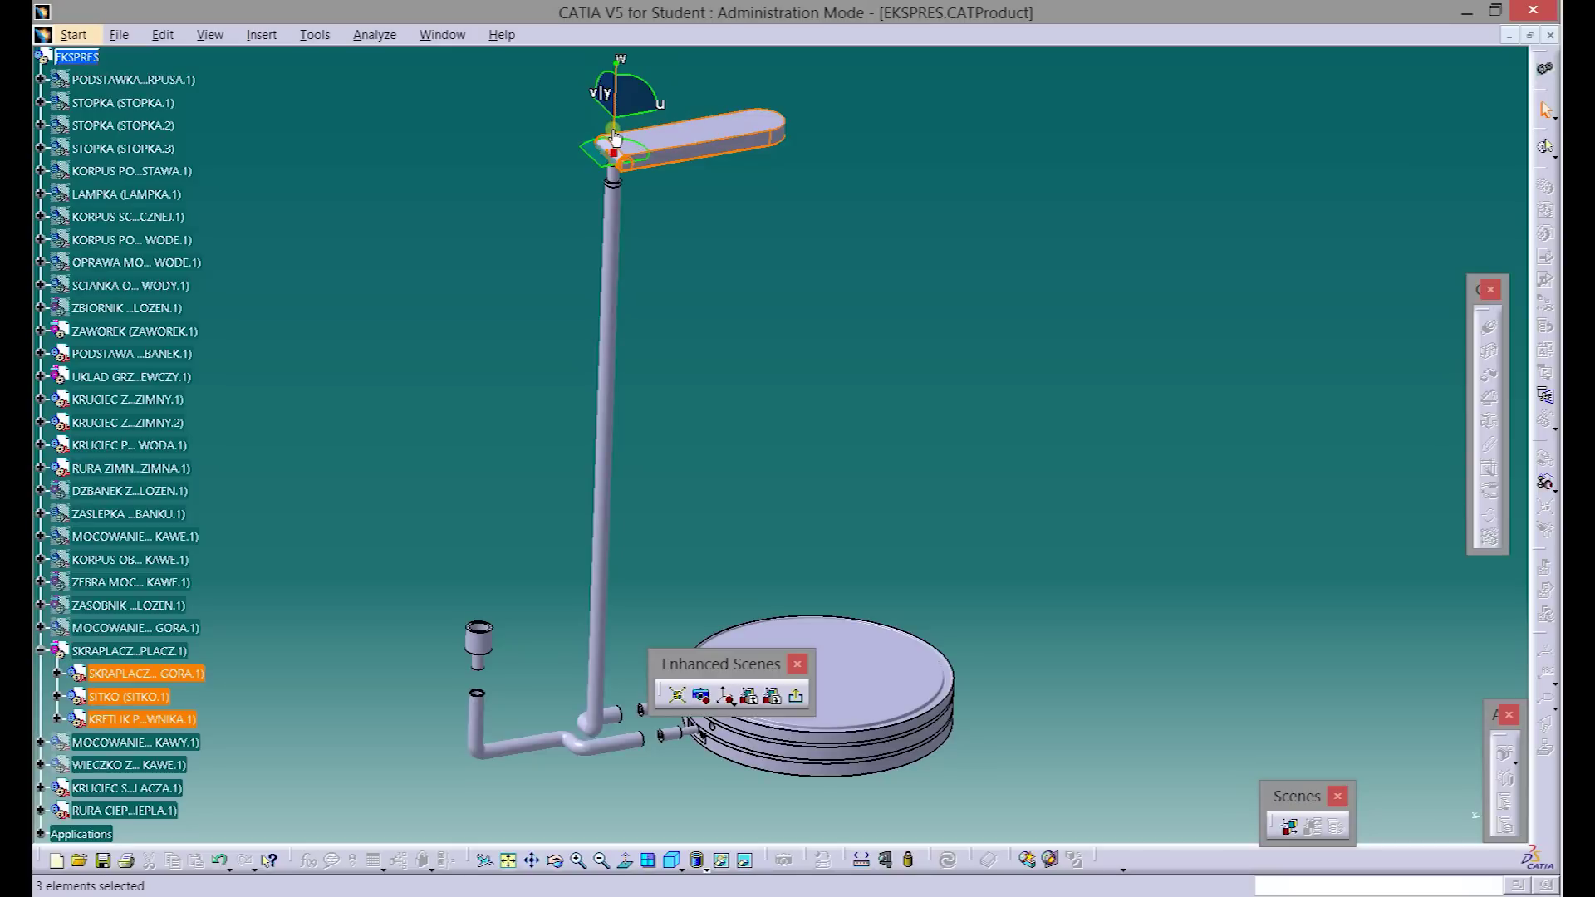
pyautogui.moveTo(614, 137); pyautogui.dragTo(619, 88)
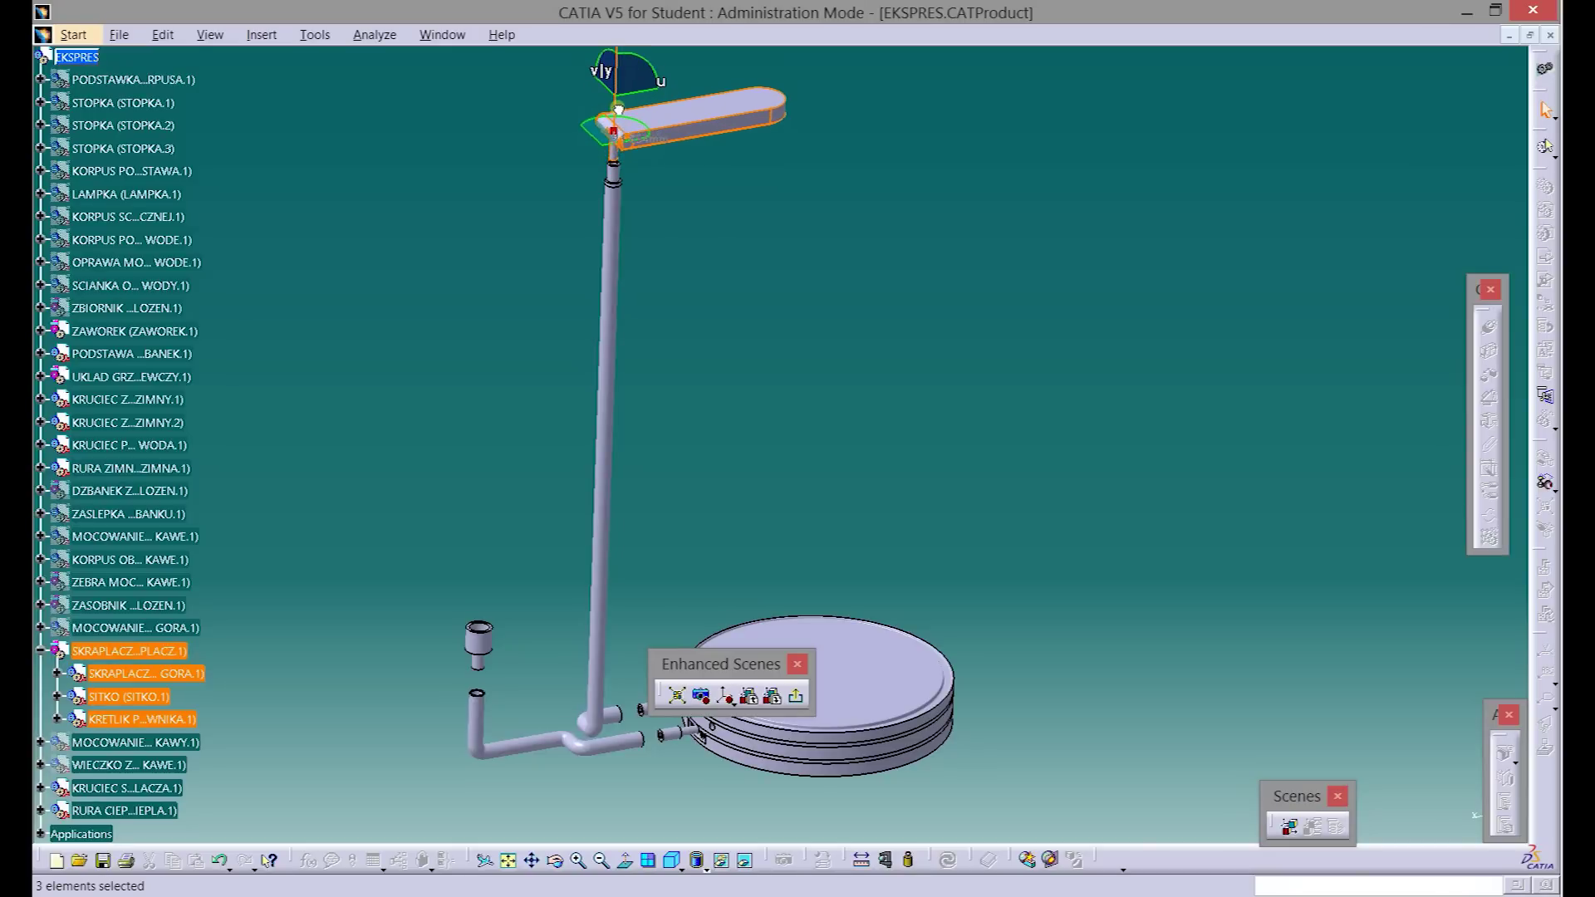
pyautogui.moveTo(619, 88); pyautogui.dragTo(618, 76)
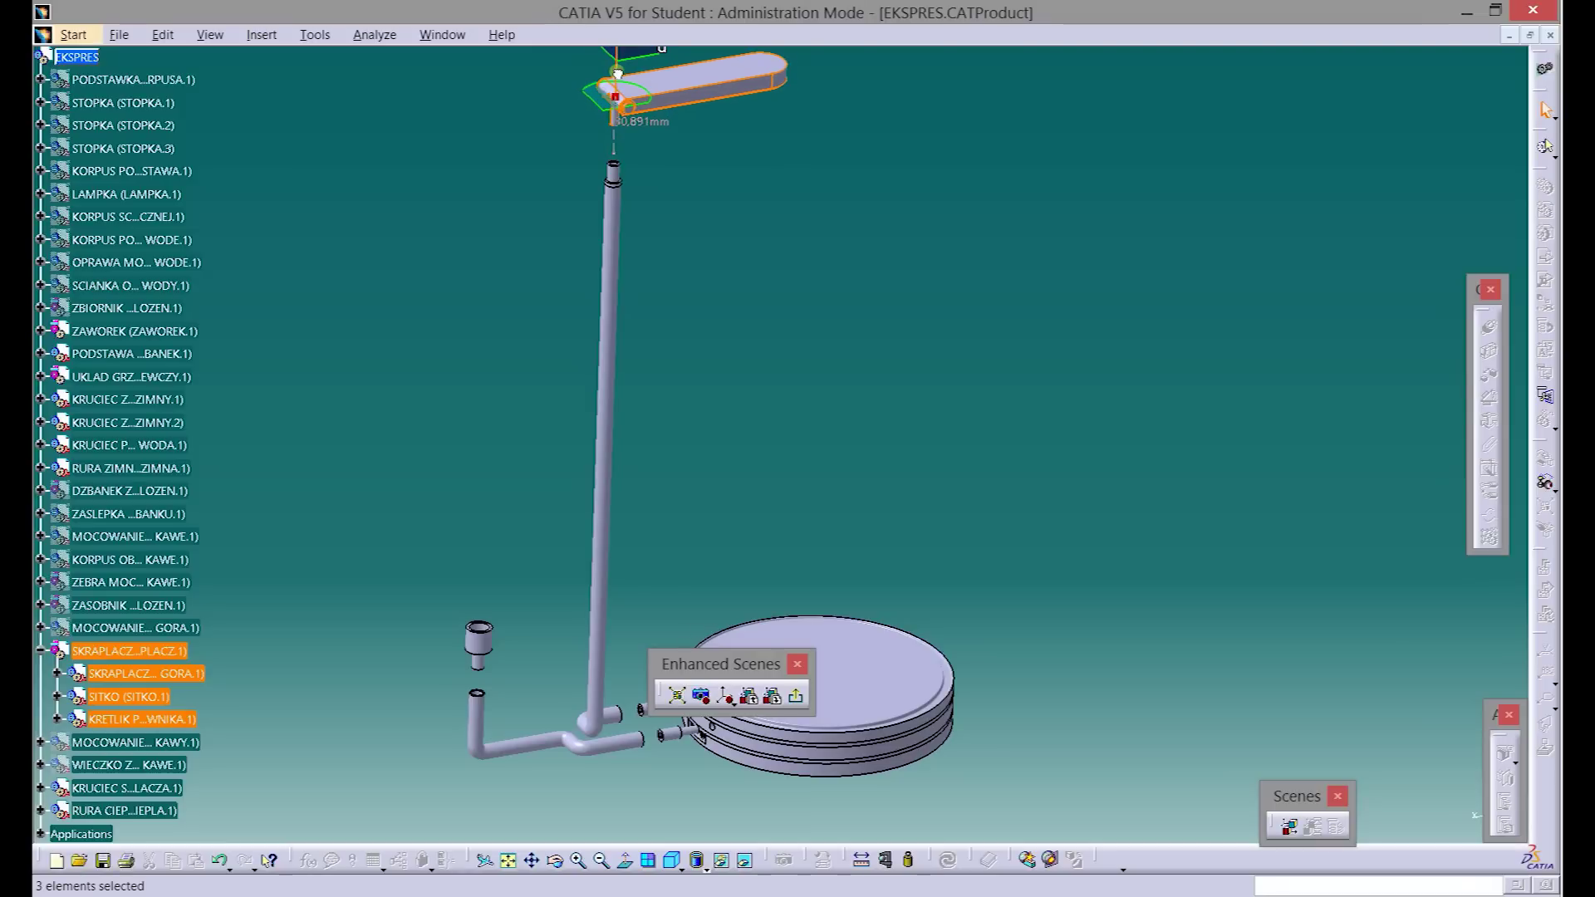
pyautogui.click(619, 174)
pyautogui.moveTo(635, 181); pyautogui.dragTo(642, 146)
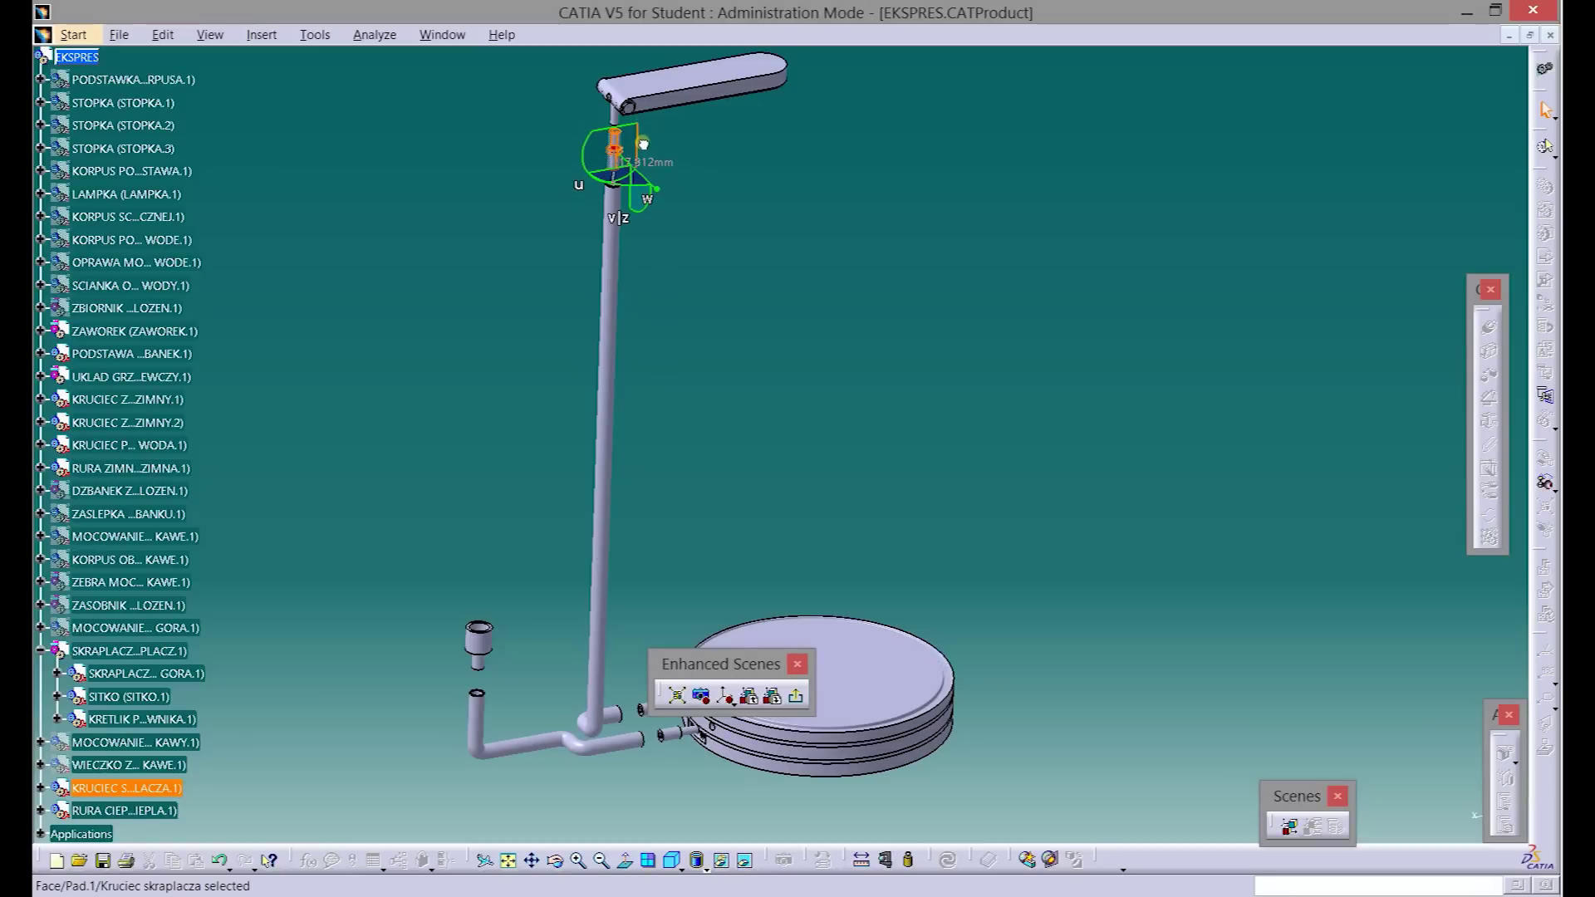
pyautogui.moveTo(643, 145); pyautogui.dragTo(645, 149)
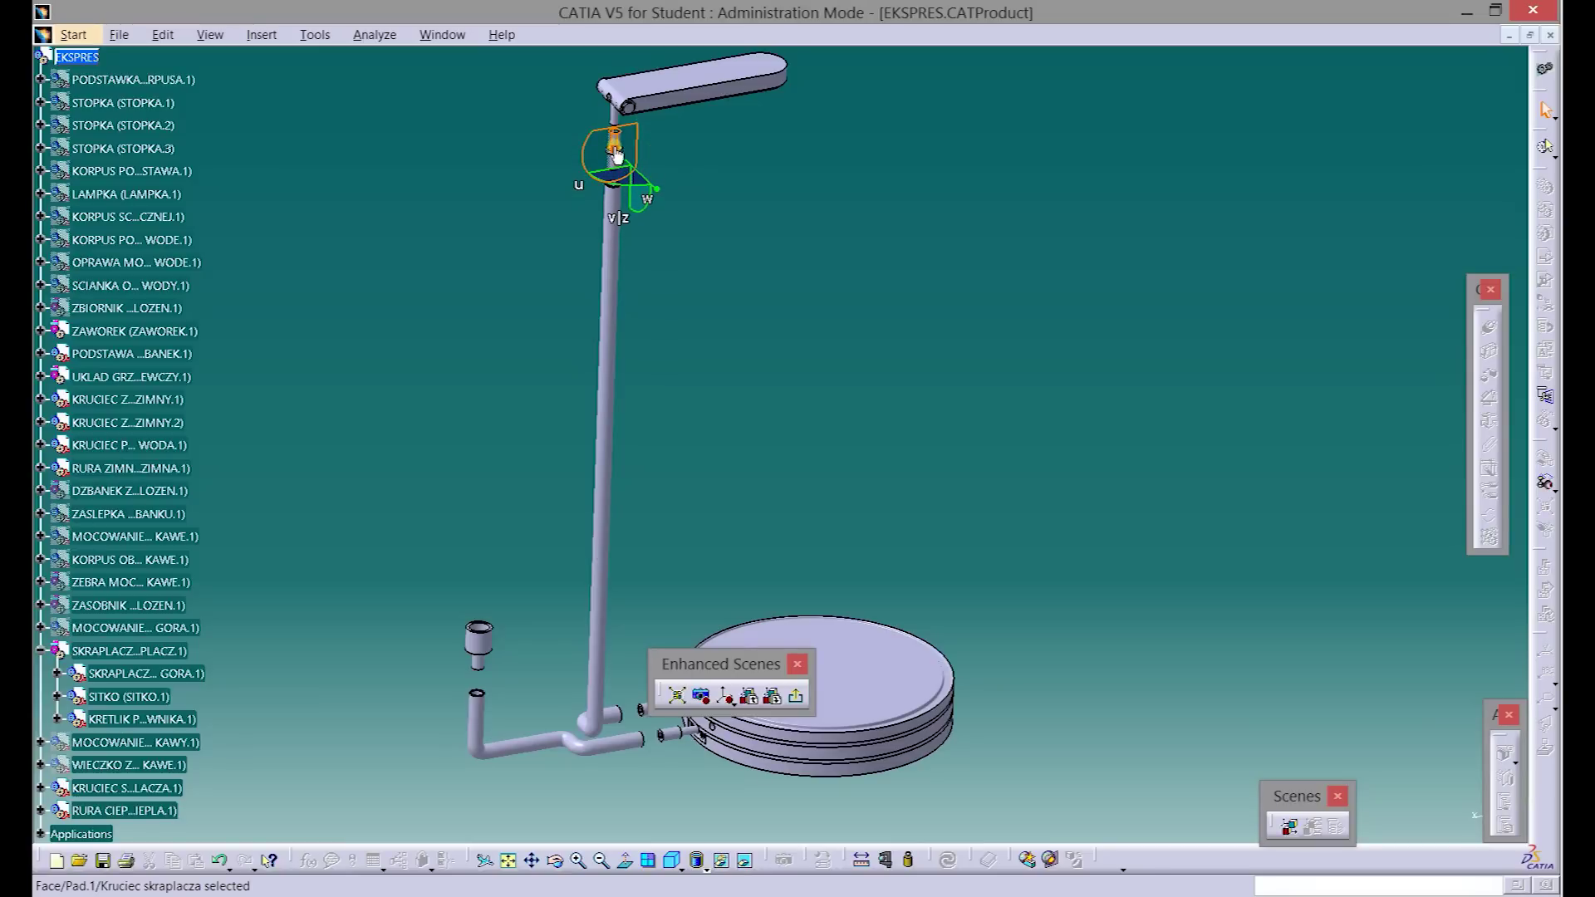
pyautogui.moveTo(614, 151); pyautogui.dragTo(953, 169)
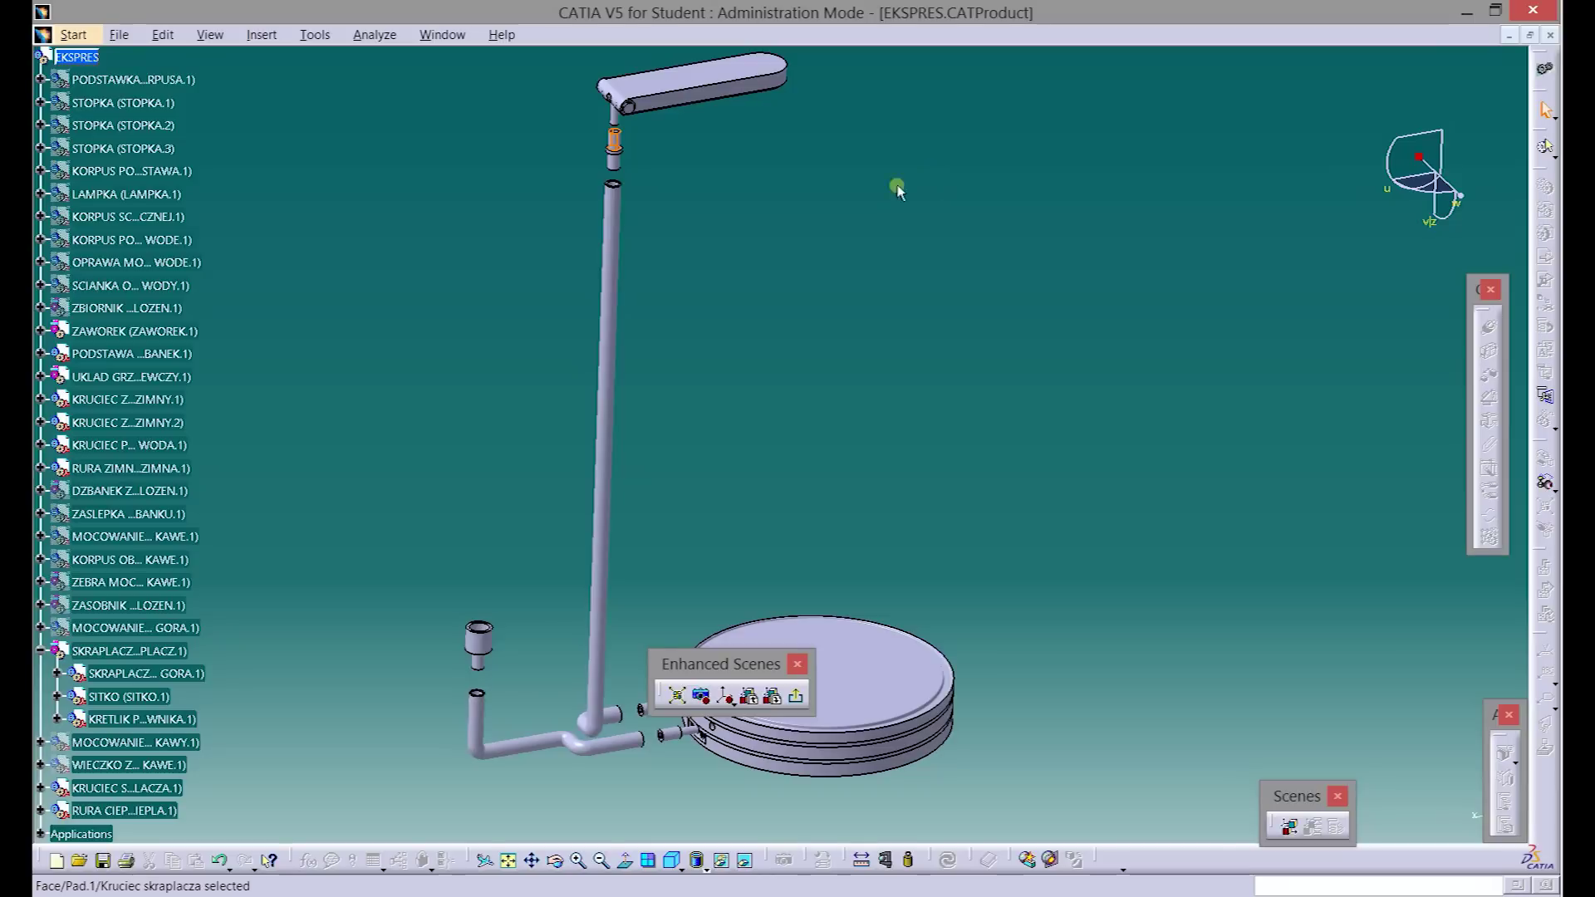
# - Raise the condenser head parts further and lower the condenser connector about 17 mm
pyautogui.click(127, 672)
pyautogui.keyDown('shift'); pyautogui.click(133, 721); pyautogui.keyUp('shift')
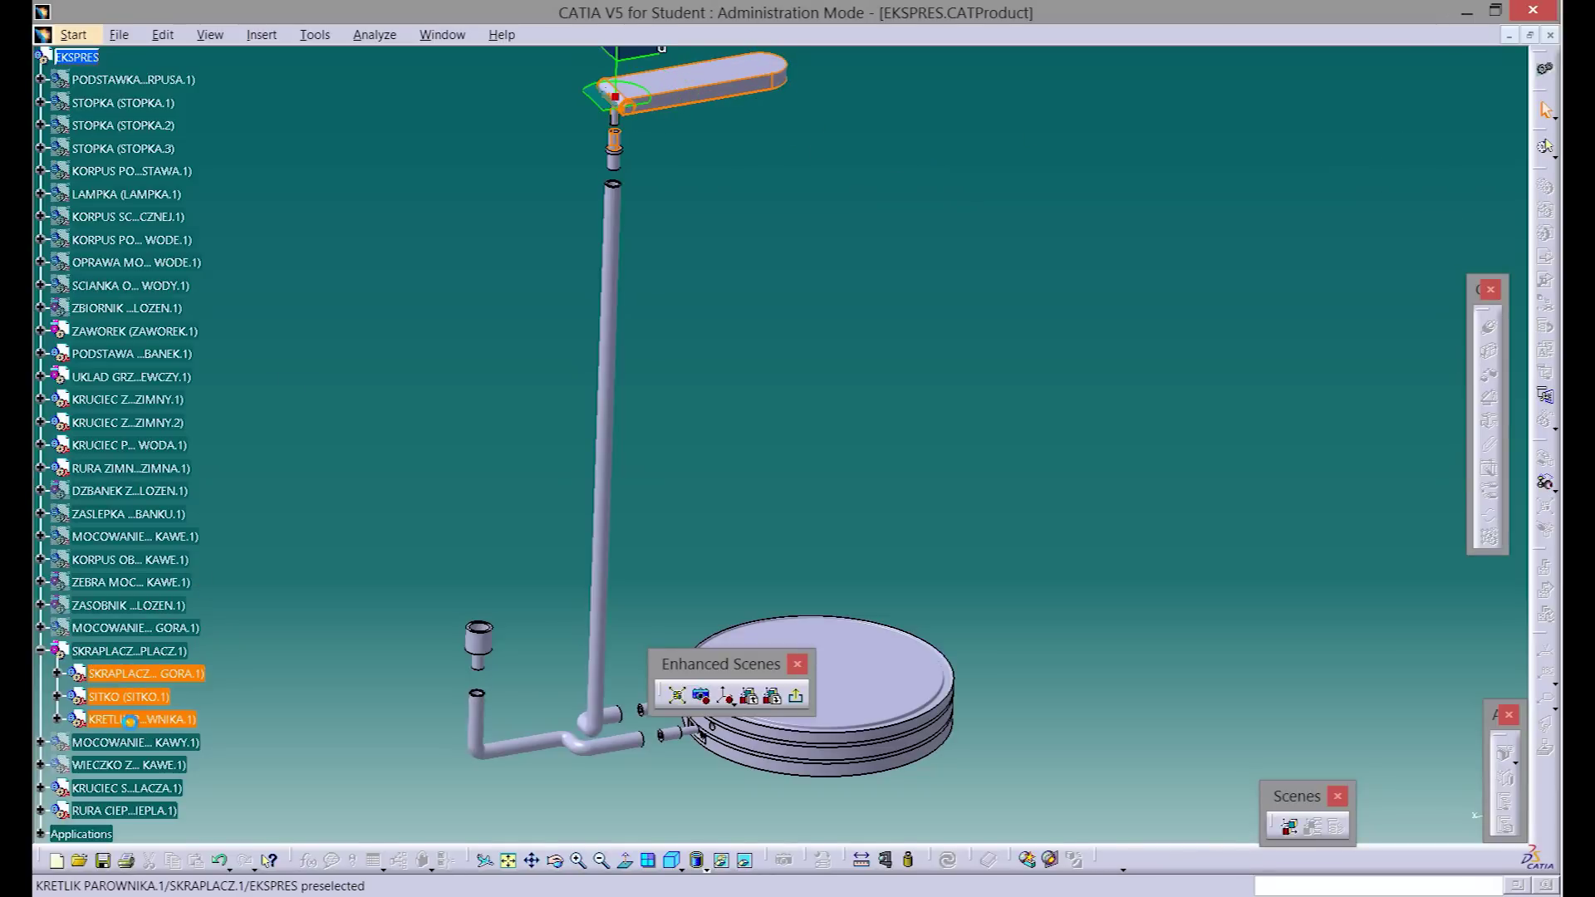
pyautogui.moveTo(615, 91); pyautogui.dragTo(616, 76)
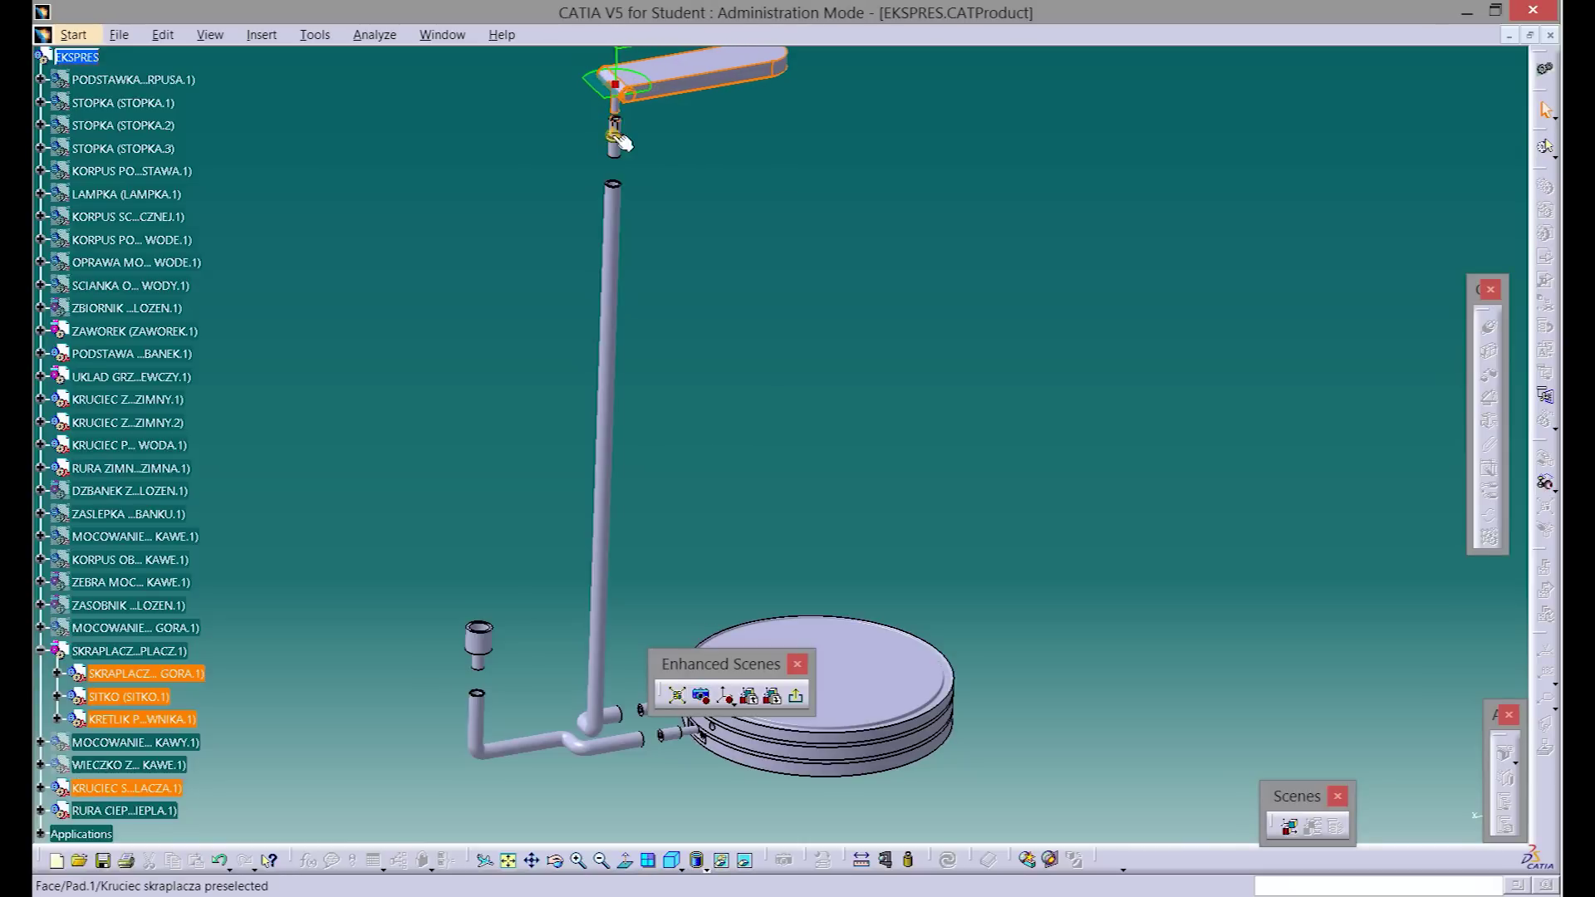
pyautogui.moveTo(616, 75); pyautogui.dragTo(614, 158)
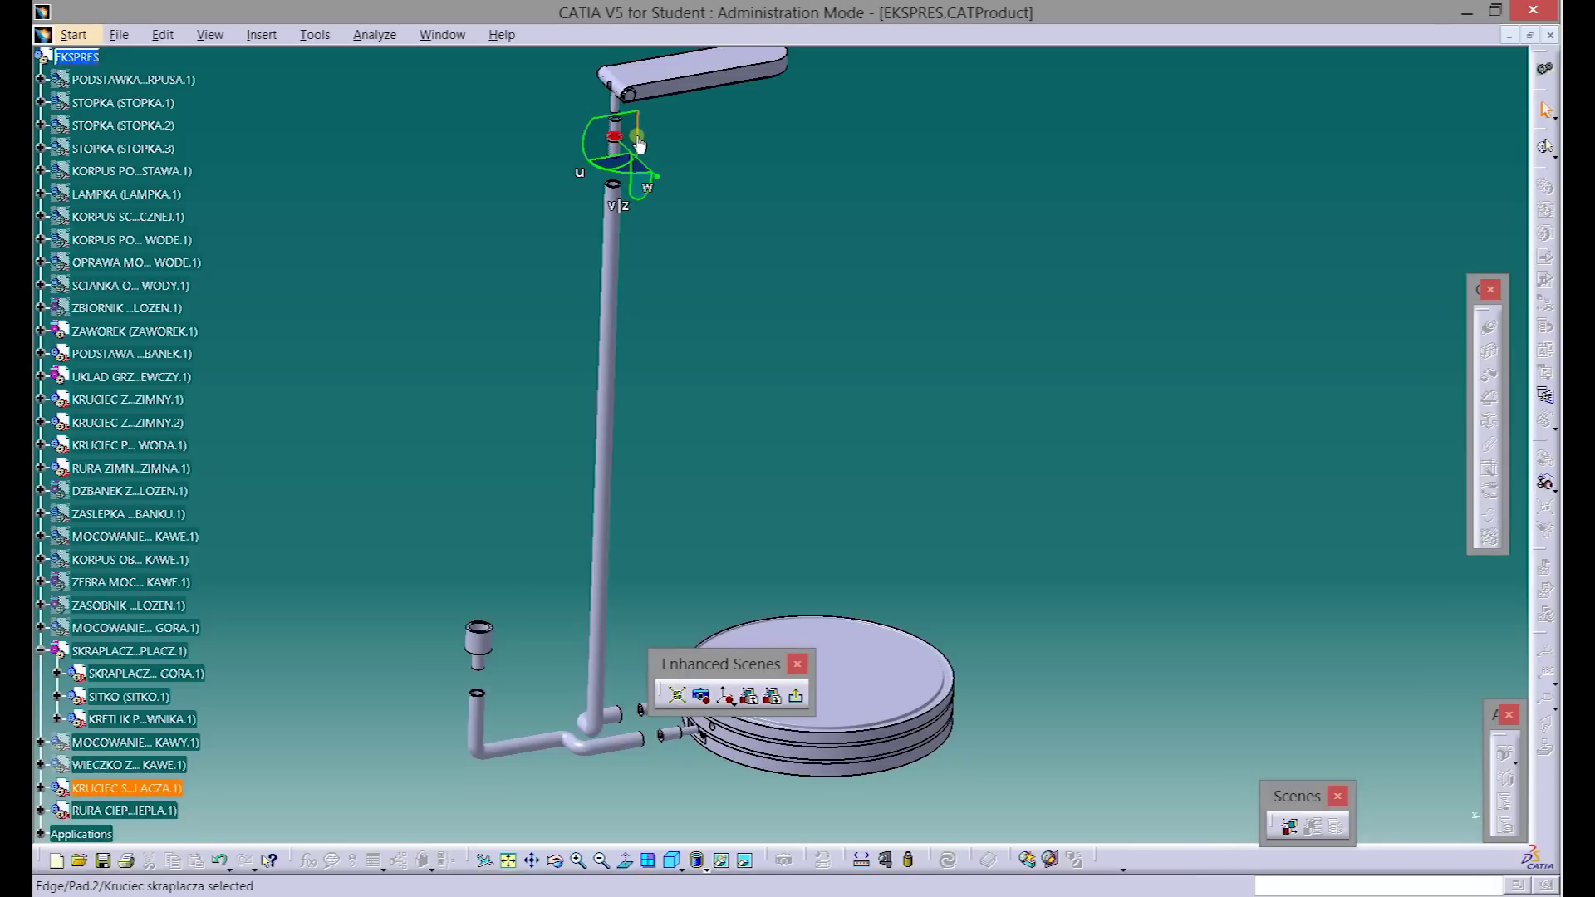
pyautogui.moveTo(637, 140); pyautogui.dragTo(638, 146)
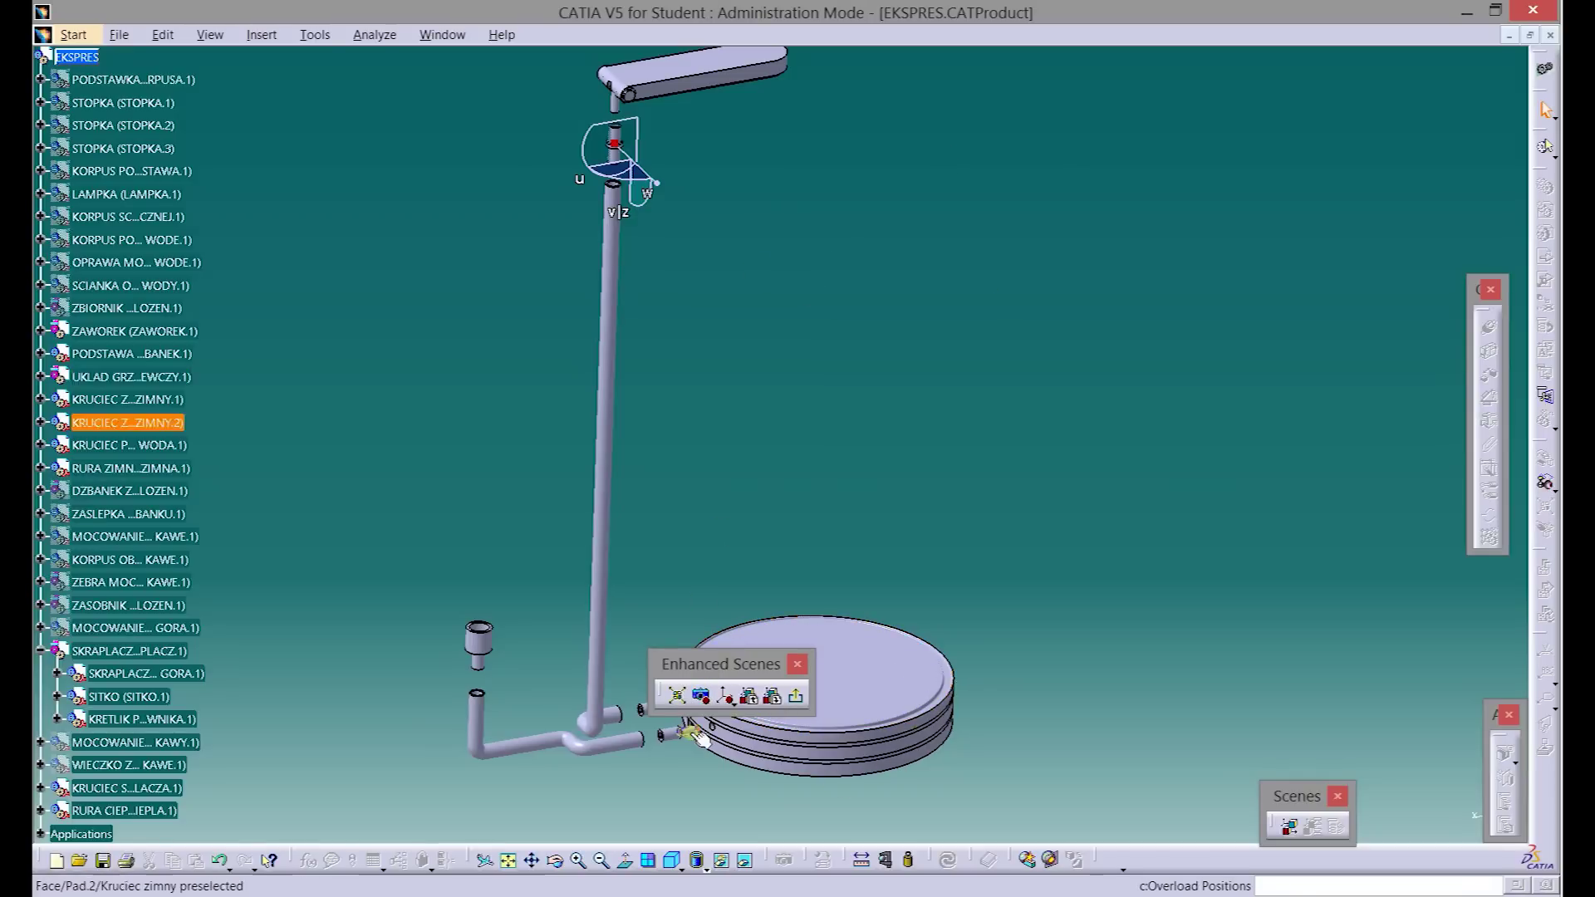
# - Exit the scene to the full assembly and return the compass to its default corner
pyautogui.click(795, 698)
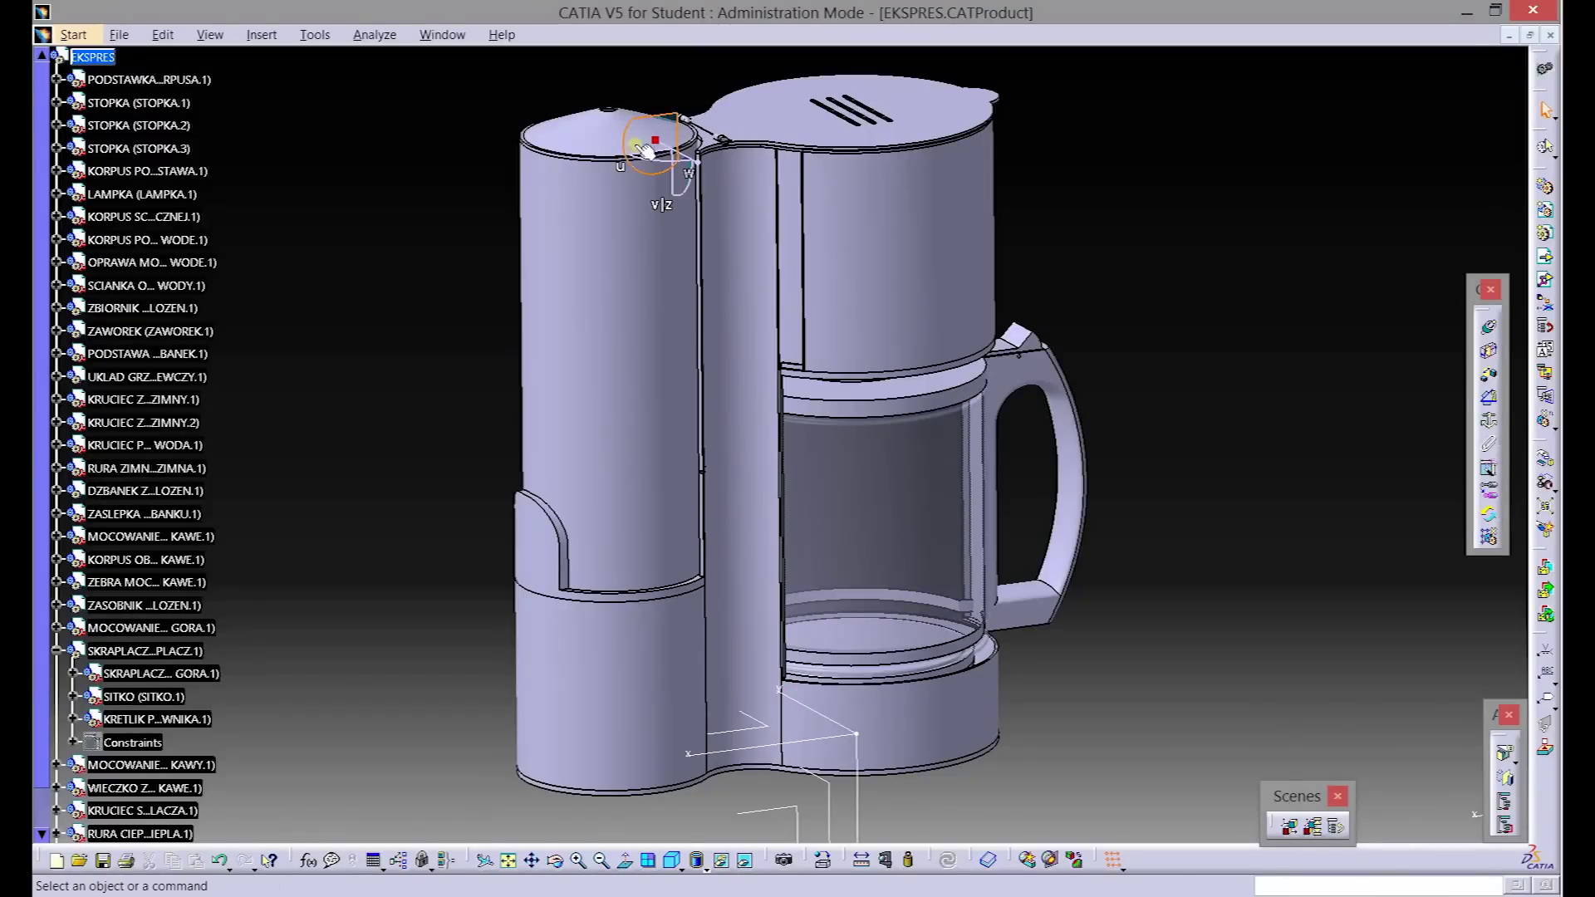
pyautogui.moveTo(655, 137); pyautogui.dragTo(1246, 186)
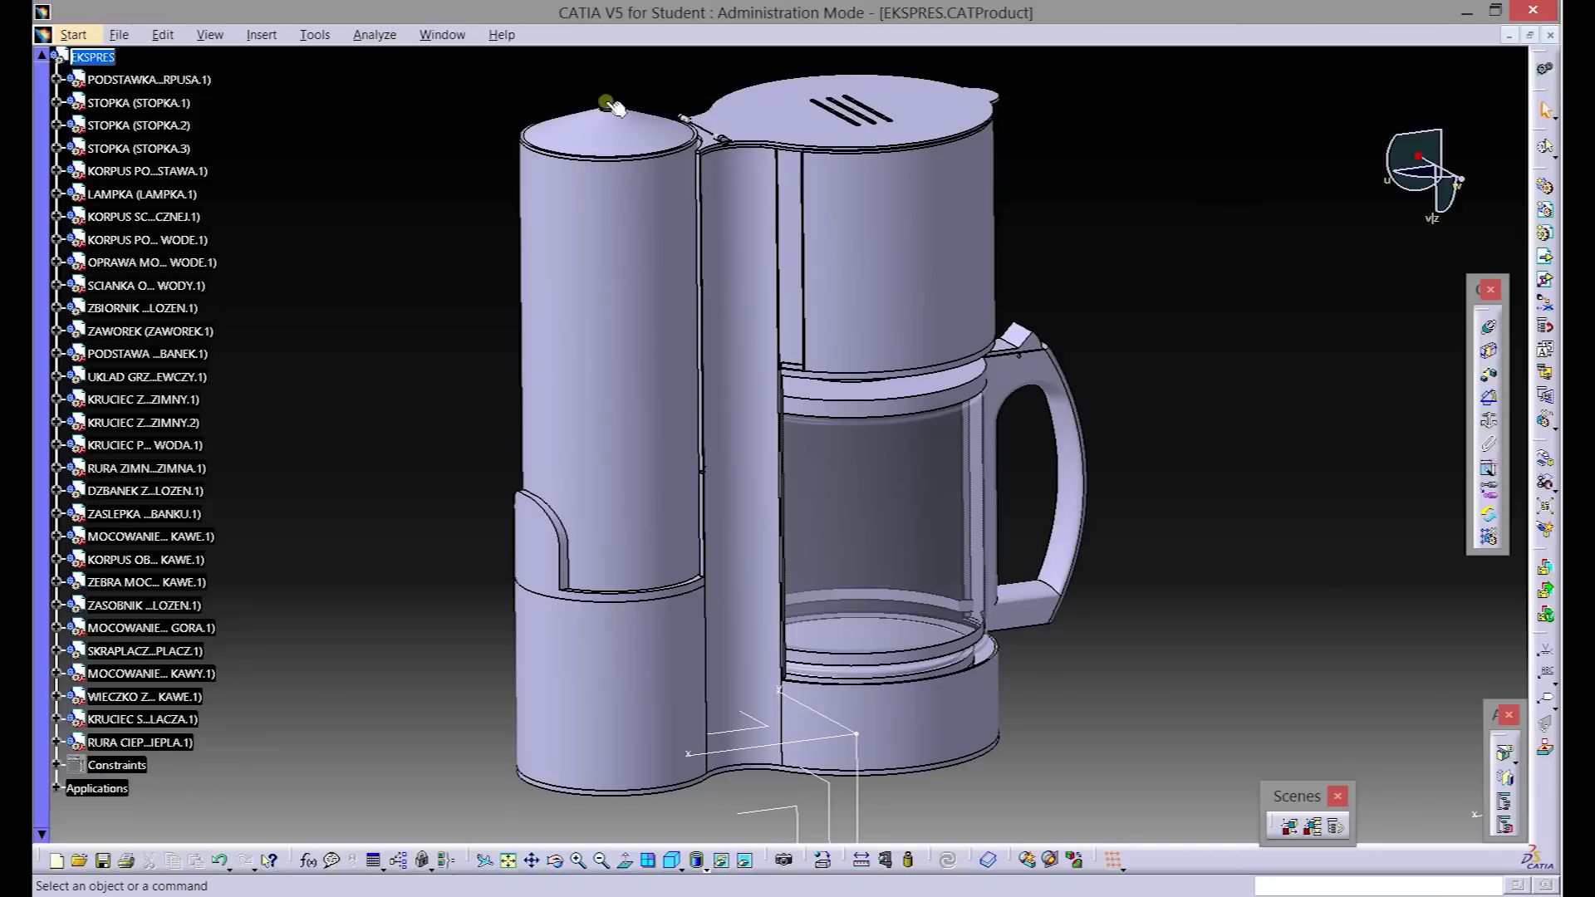
pyautogui.click(442, 34)
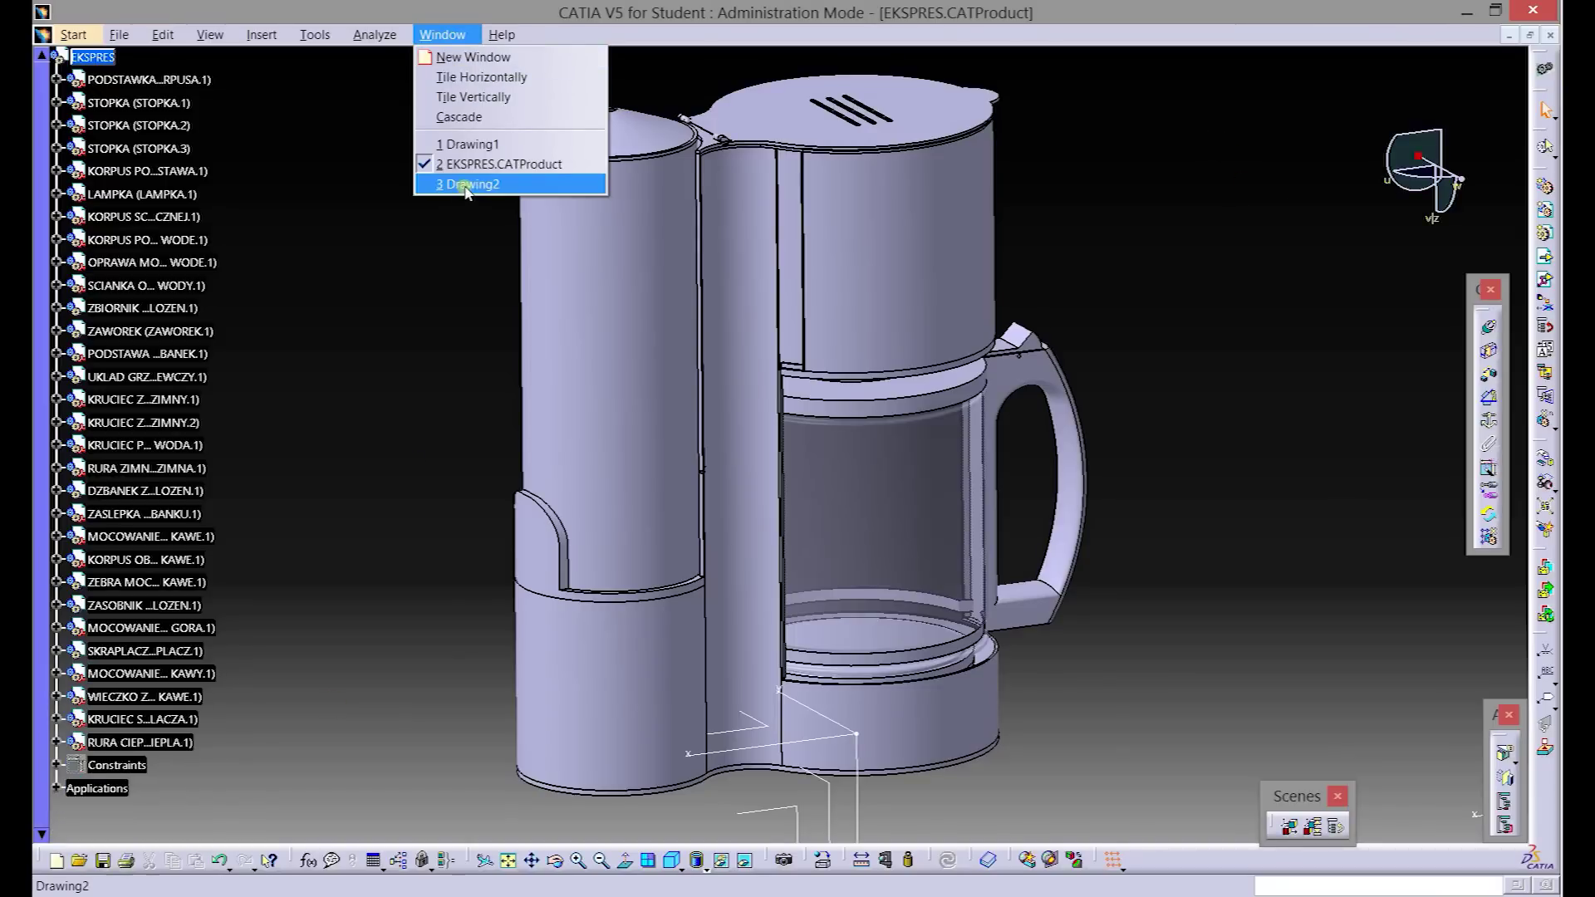
# - Place an isometric view on Drawing2 sourced from the EKSPRES assembly's Scene.3
pyautogui.click(459, 192)
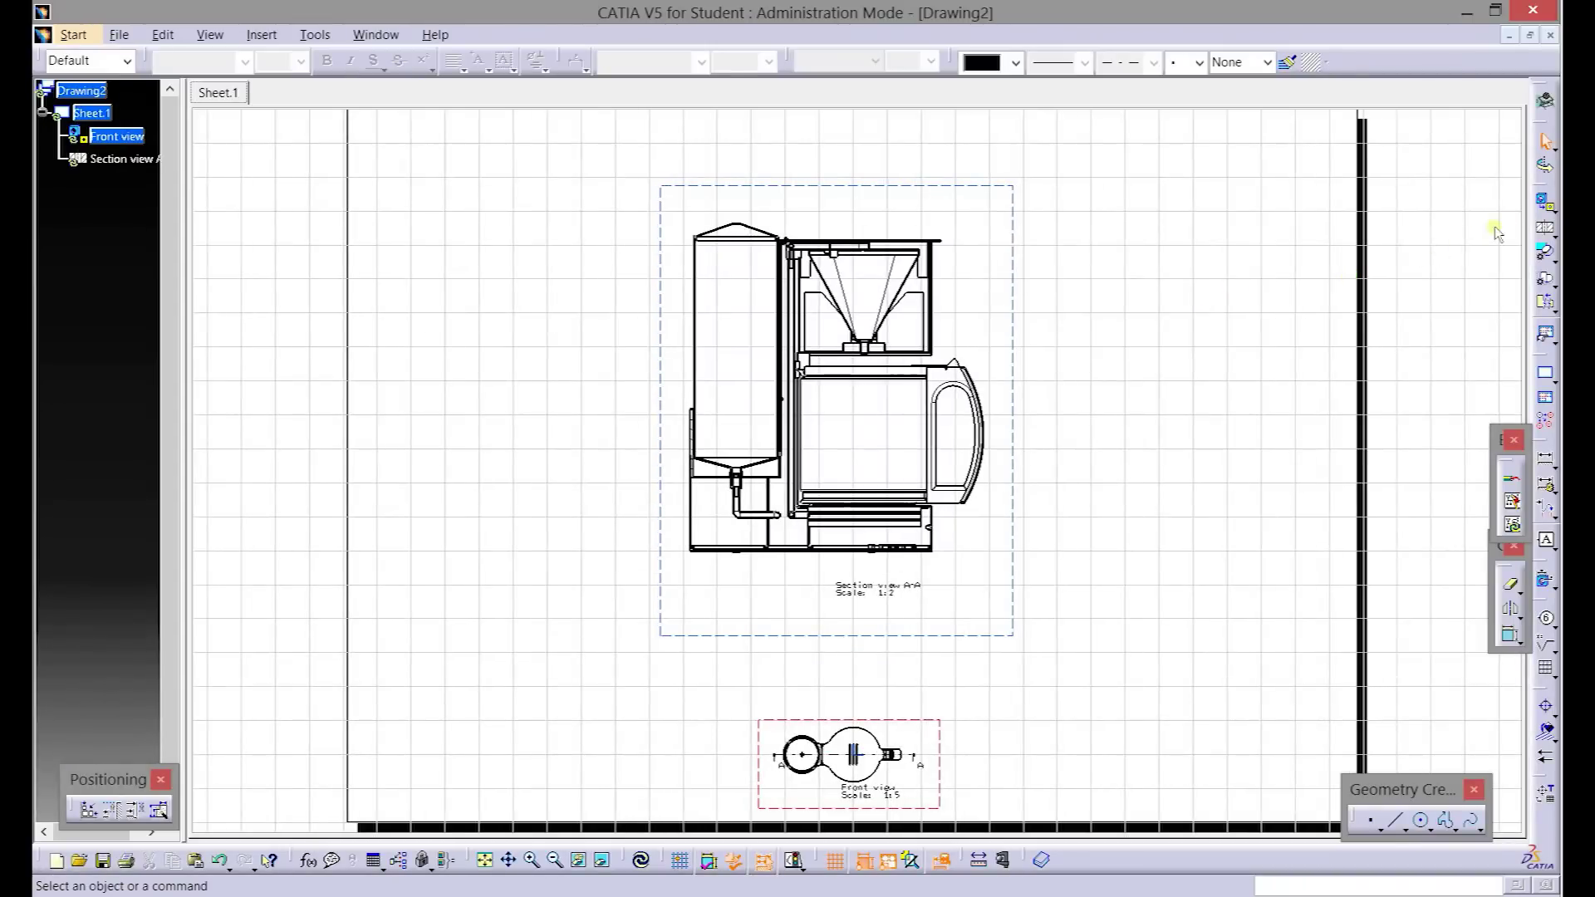
pyautogui.click(1550, 207)
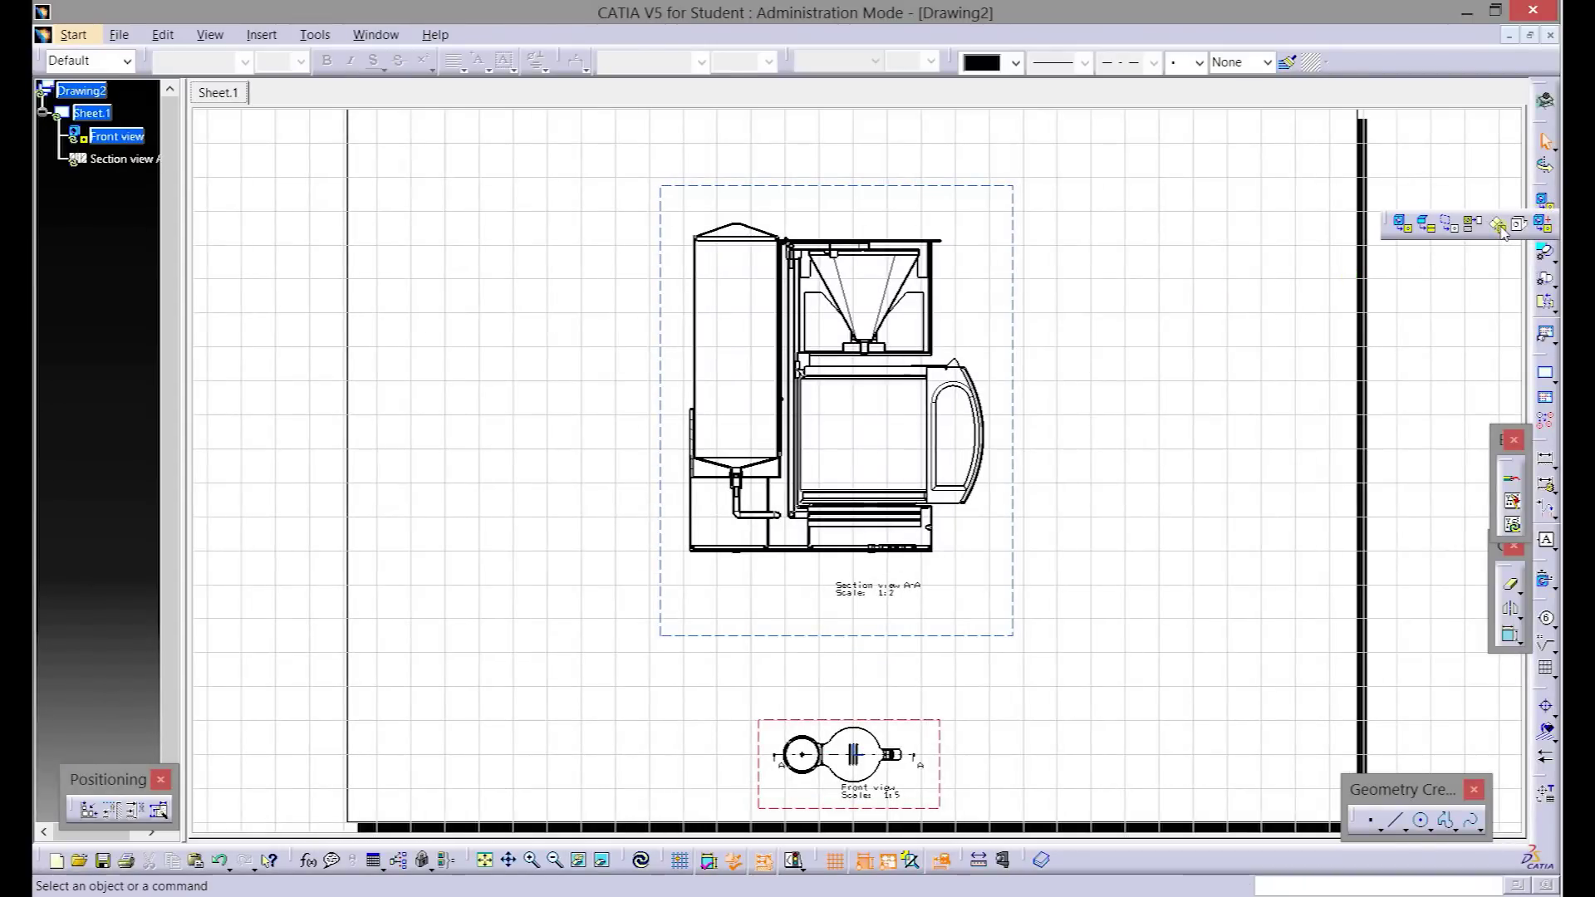
pyautogui.click(1473, 224)
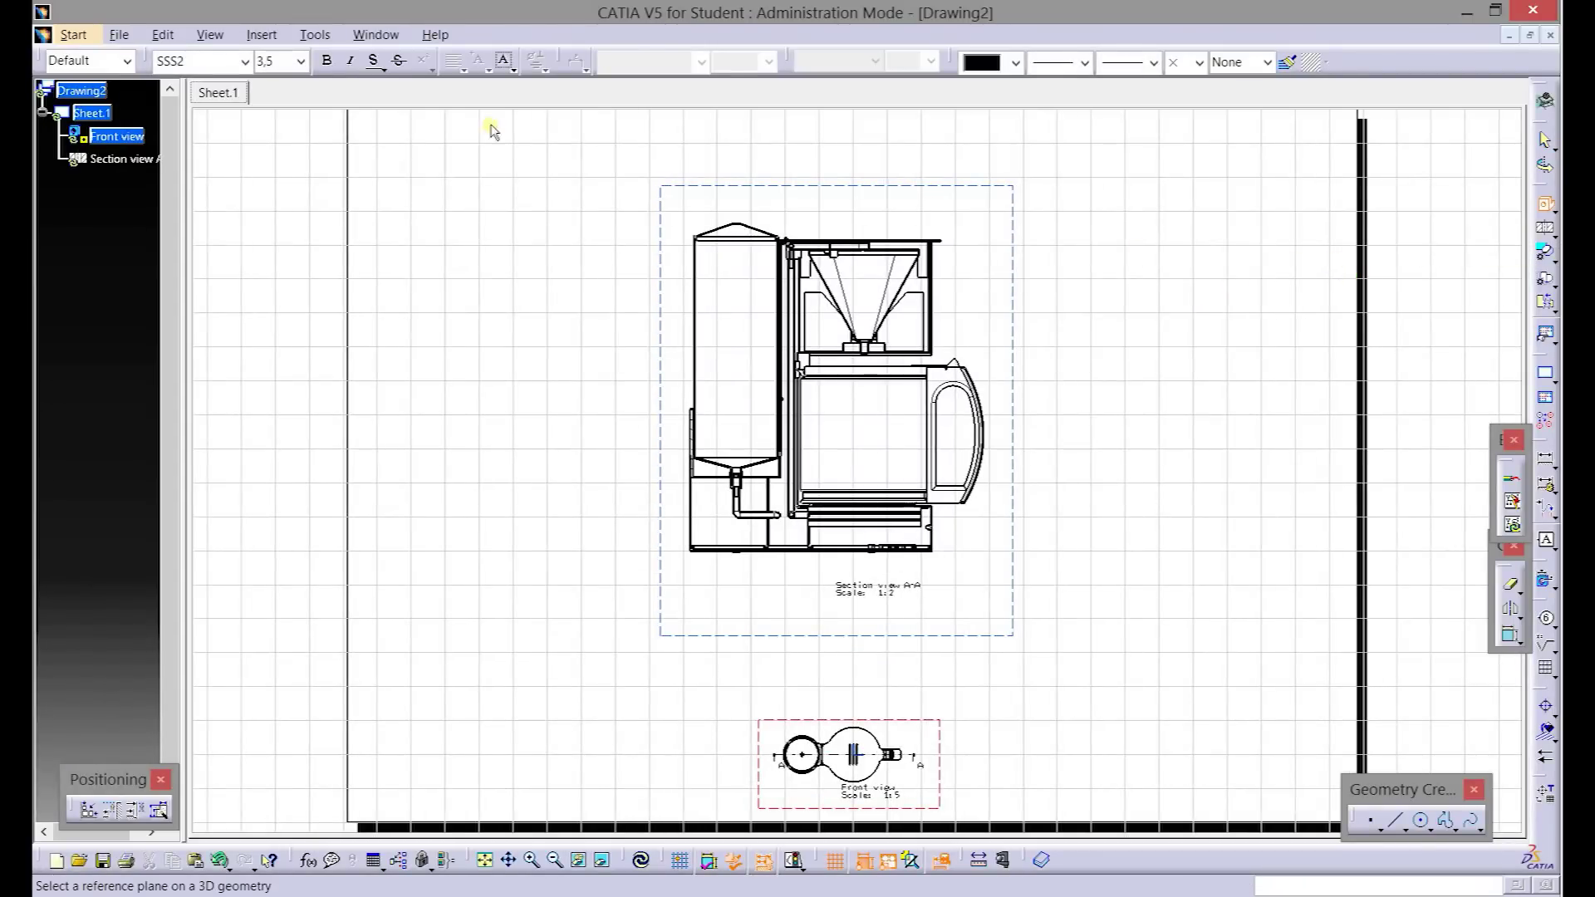
pyautogui.click(375, 34)
pyautogui.click(380, 164)
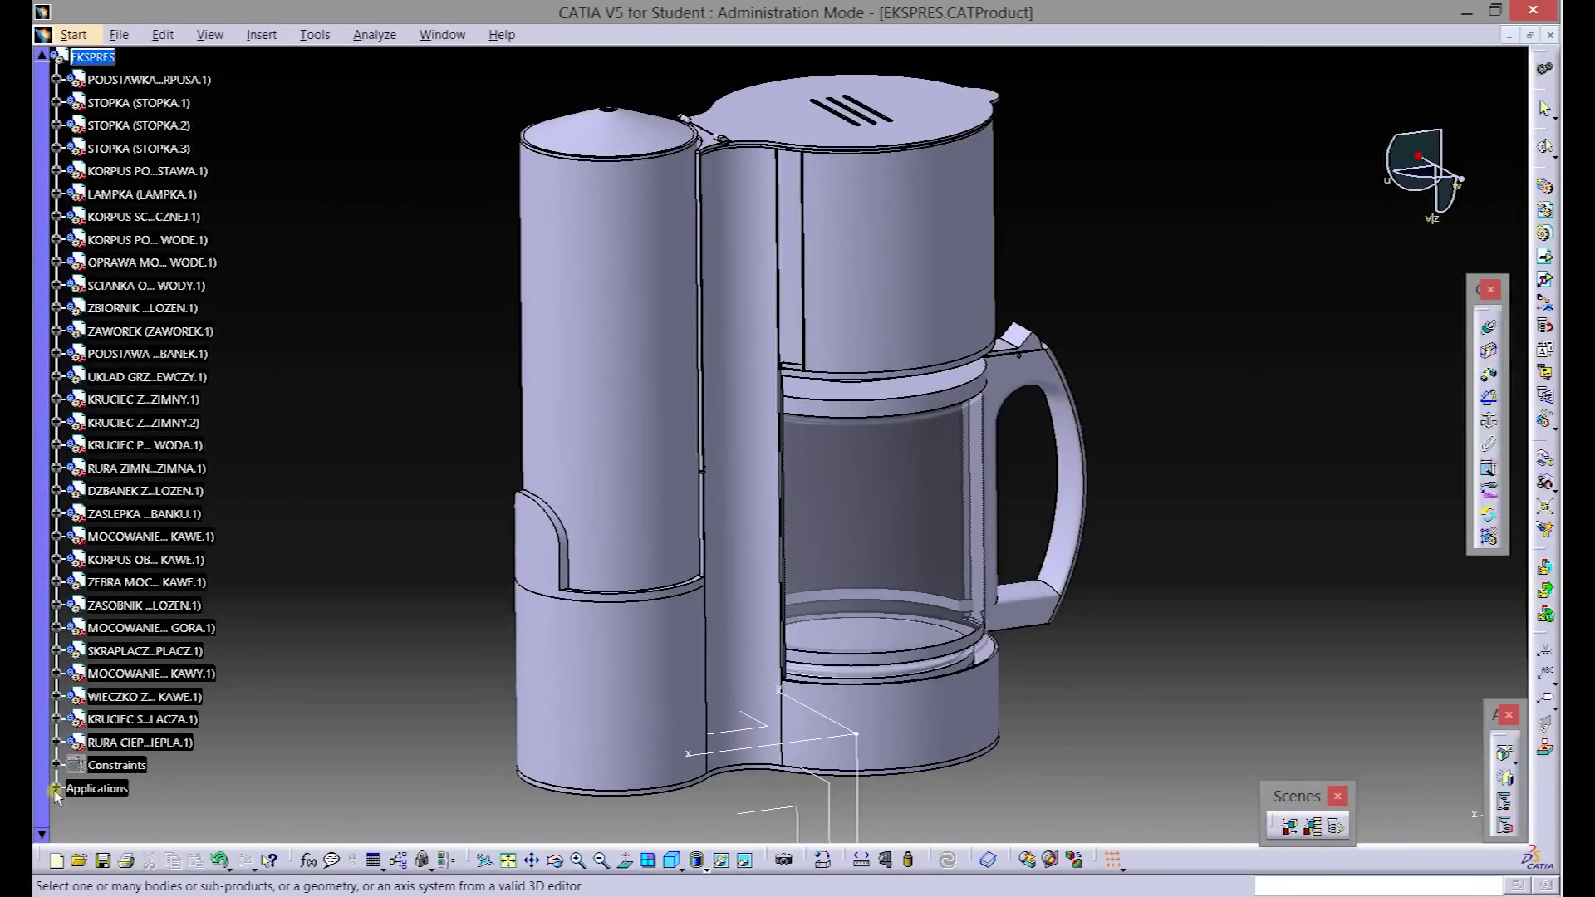
pyautogui.click(71, 811)
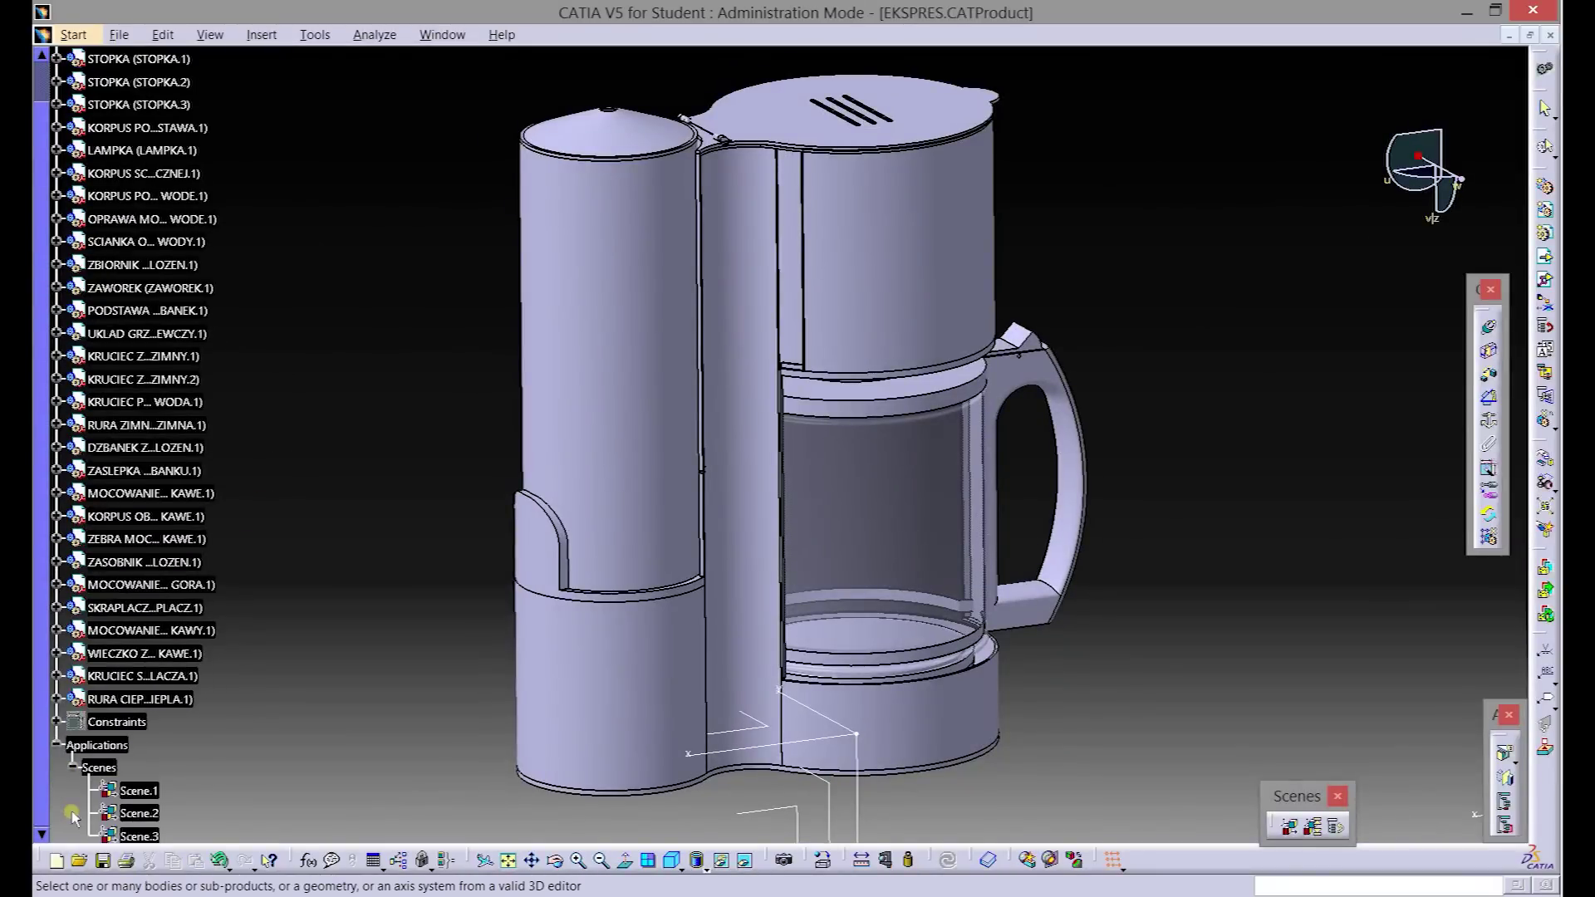
pyautogui.click(138, 756)
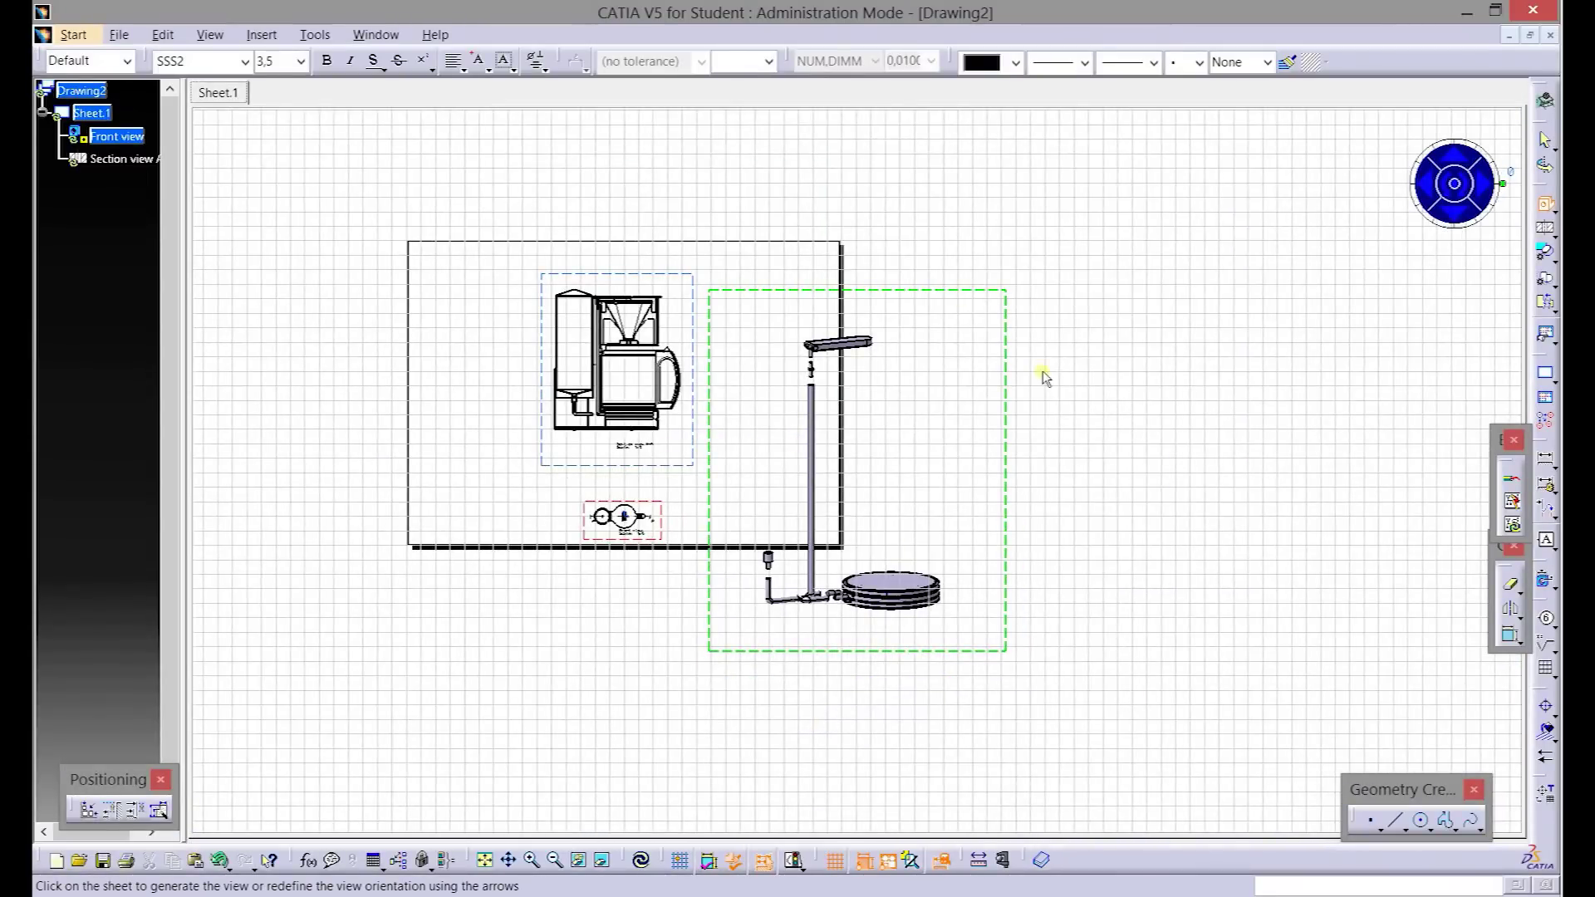
pyautogui.click(1457, 187)
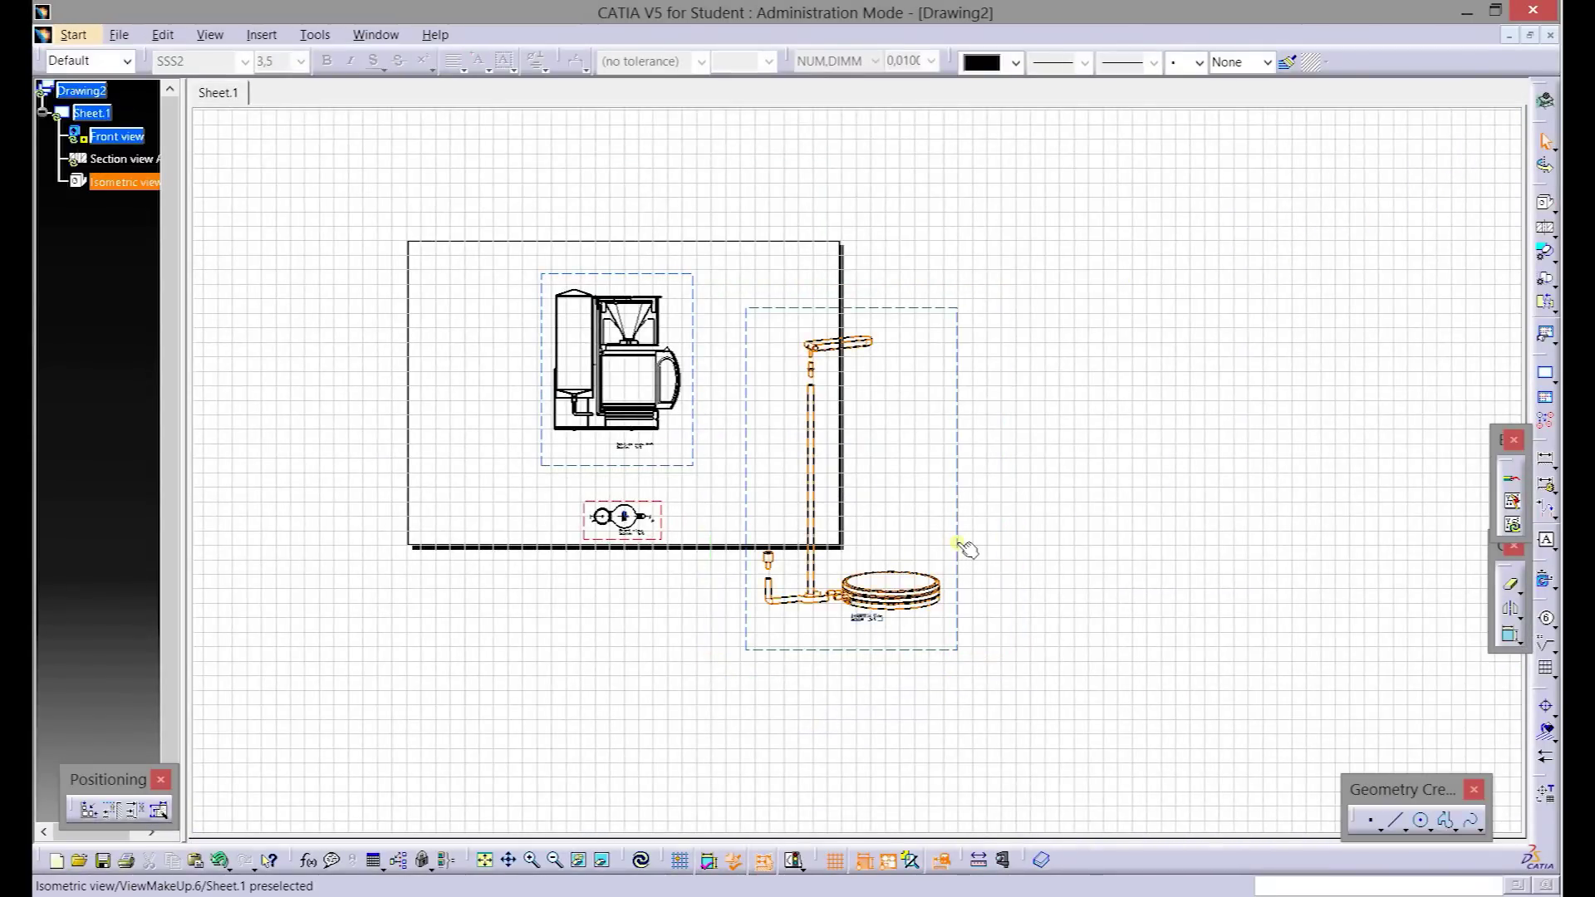
# - Change the isometric view's scale to 1:3 and move it inside the sheet border near the top right
pyautogui.rightClick(959, 550)
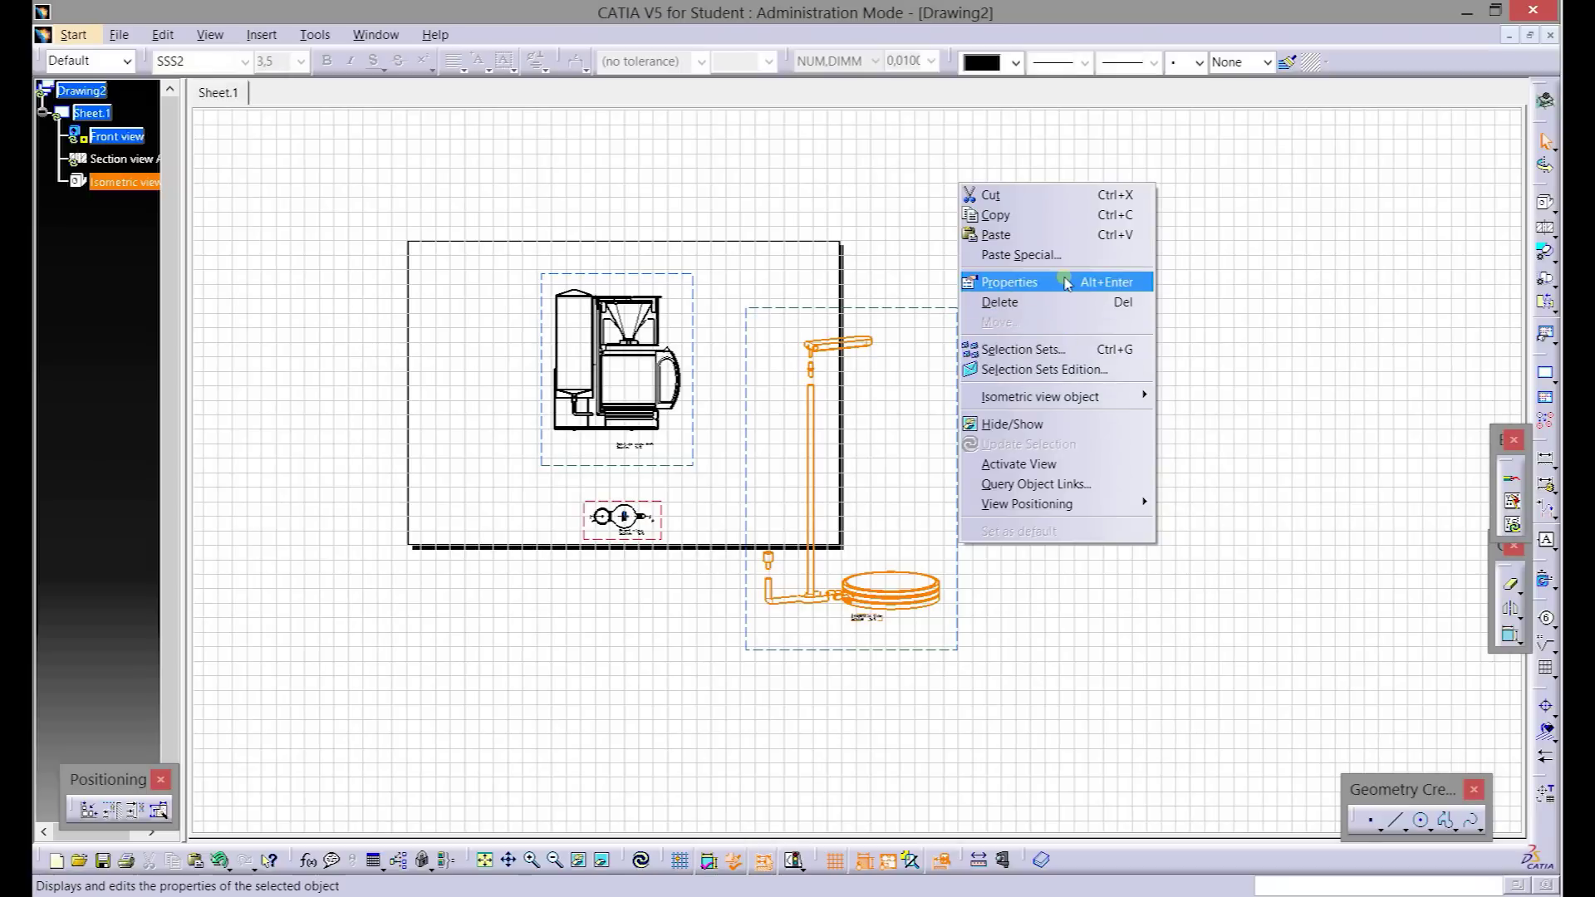
pyautogui.click(1063, 283)
pyautogui.moveTo(1091, 333); pyautogui.dragTo(1100, 332)
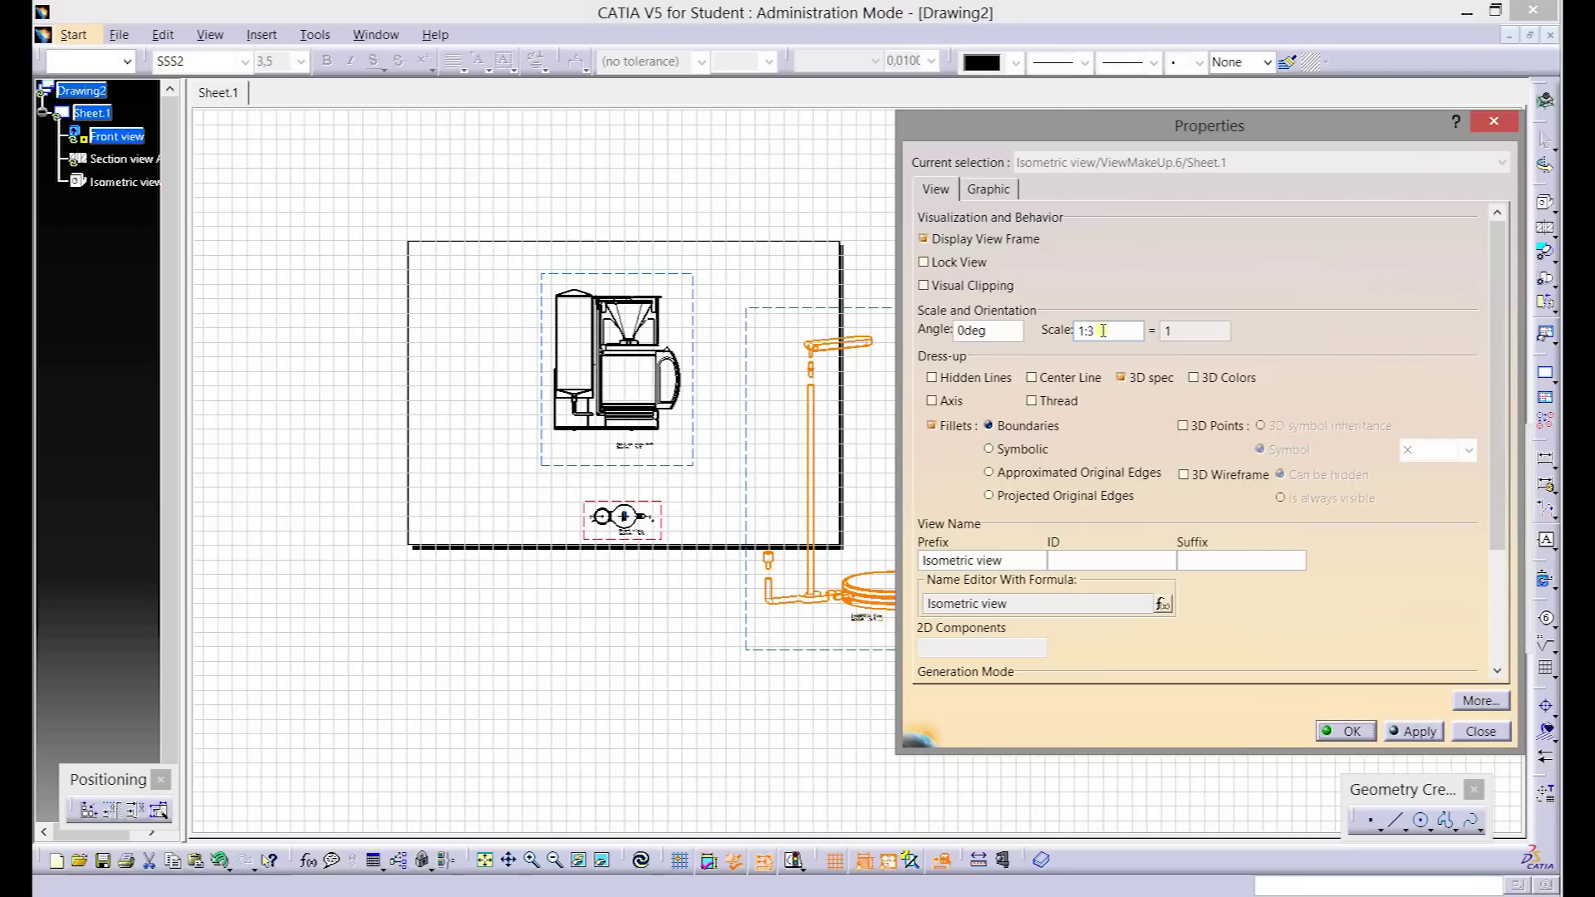
pyautogui.press('Return')
pyautogui.moveTo(881, 424); pyautogui.dragTo(793, 246)
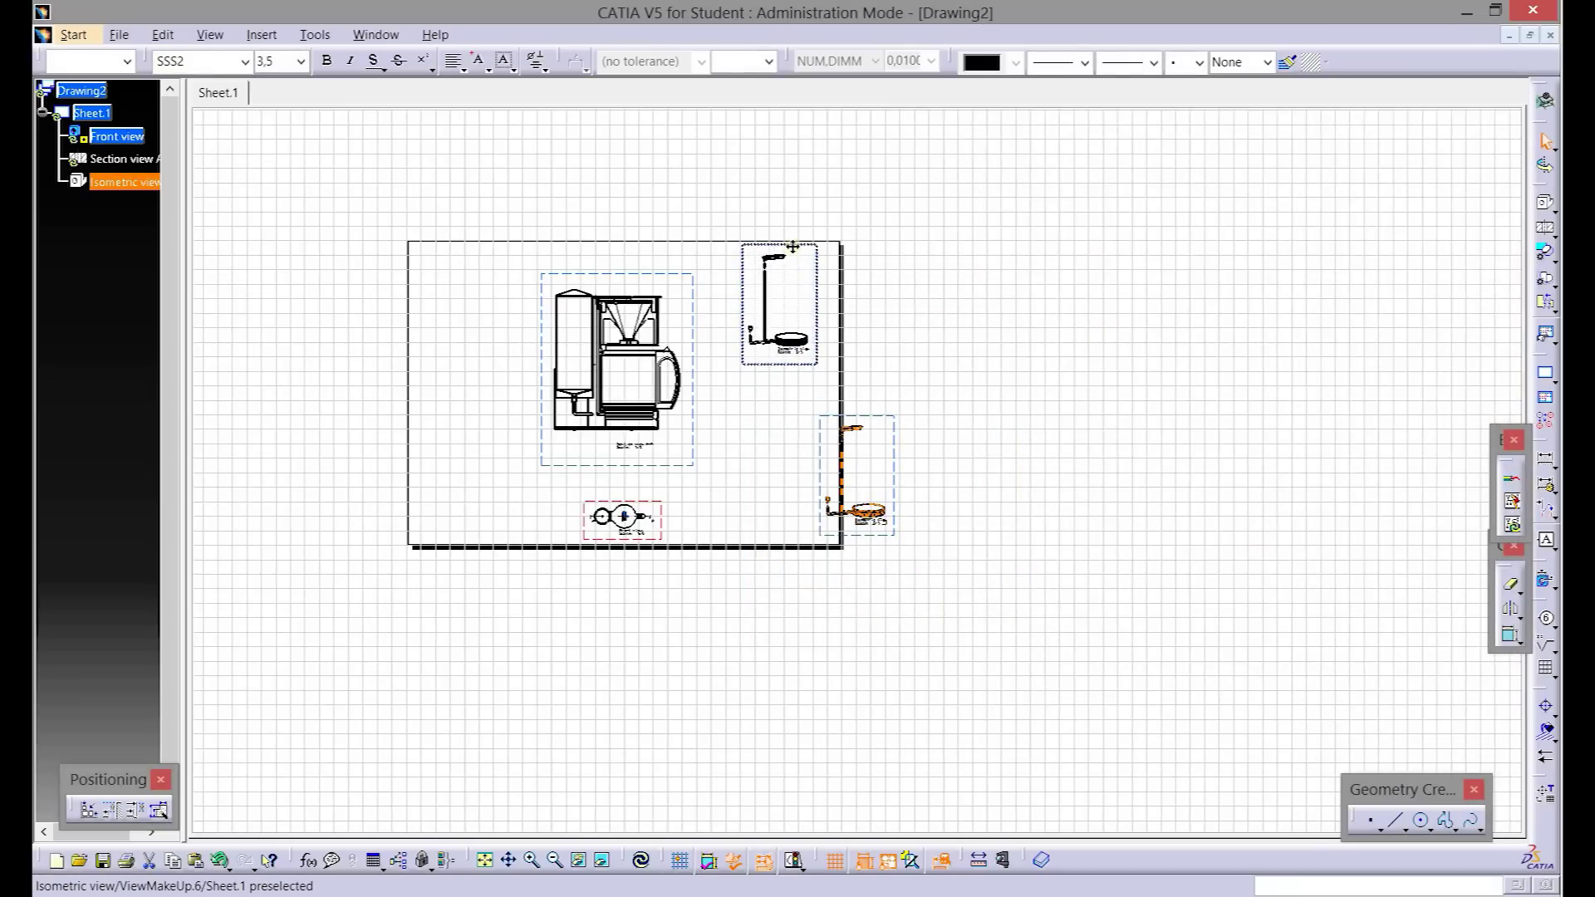
pyautogui.moveTo(792, 249)
pyautogui.keyDown('ctrl'); pyautogui.mouseDown(button='middle')
pyautogui.moveTo(792, 291)
pyautogui.moveTo(911, 485)
pyautogui.mouseUp(button='middle'); pyautogui.keyUp('ctrl')
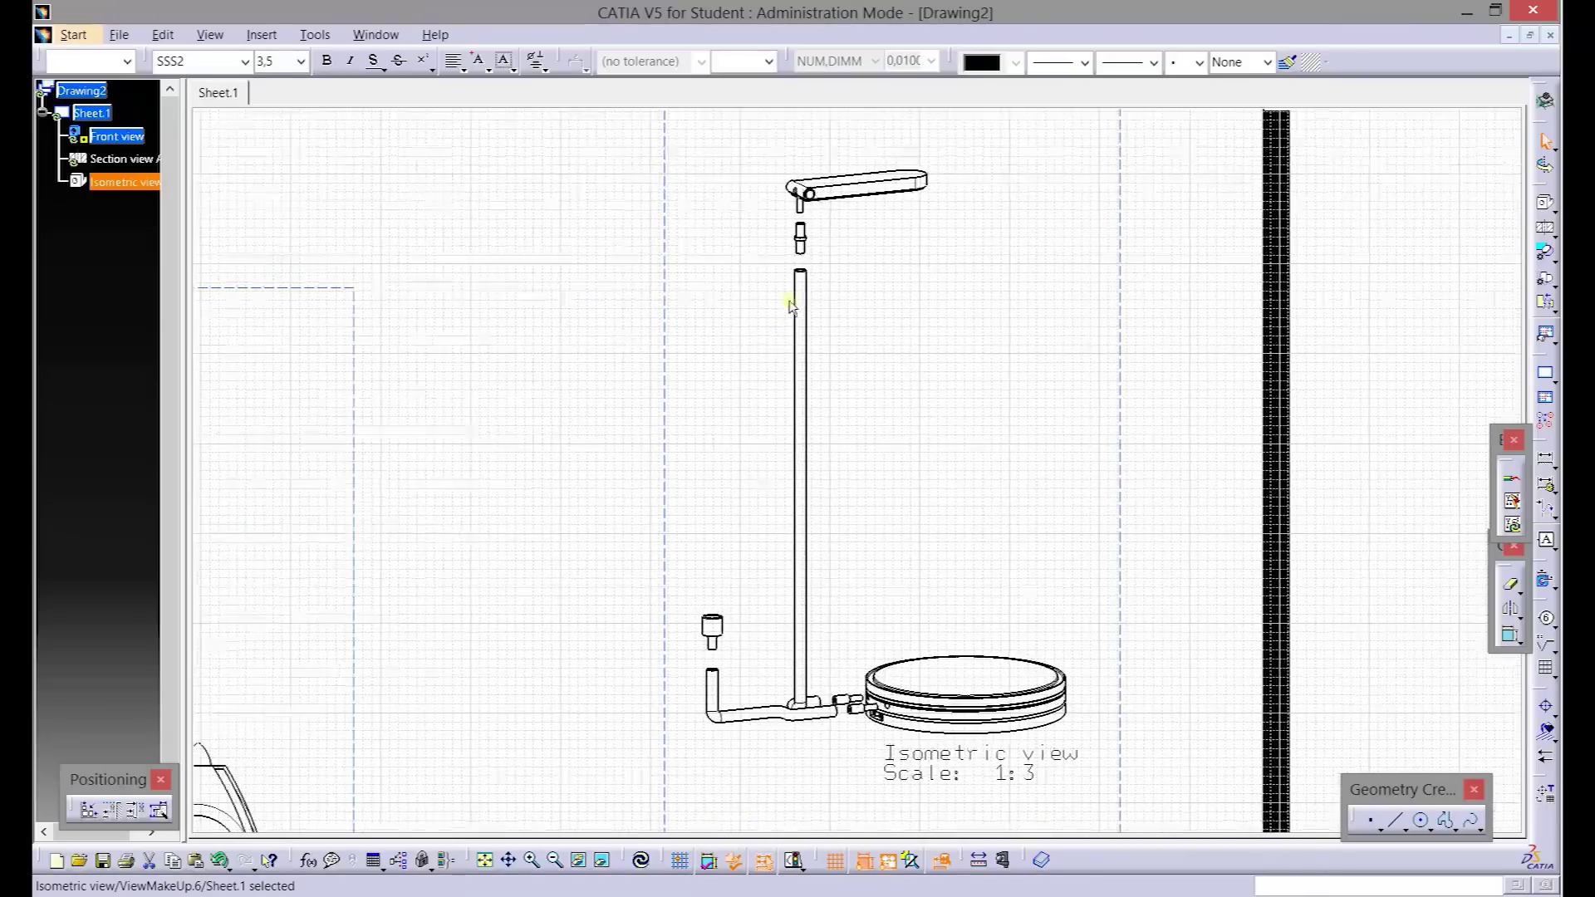
# - Activate the isometric view and break out the tube between two break lines
pyautogui.rightClick(1122, 366)
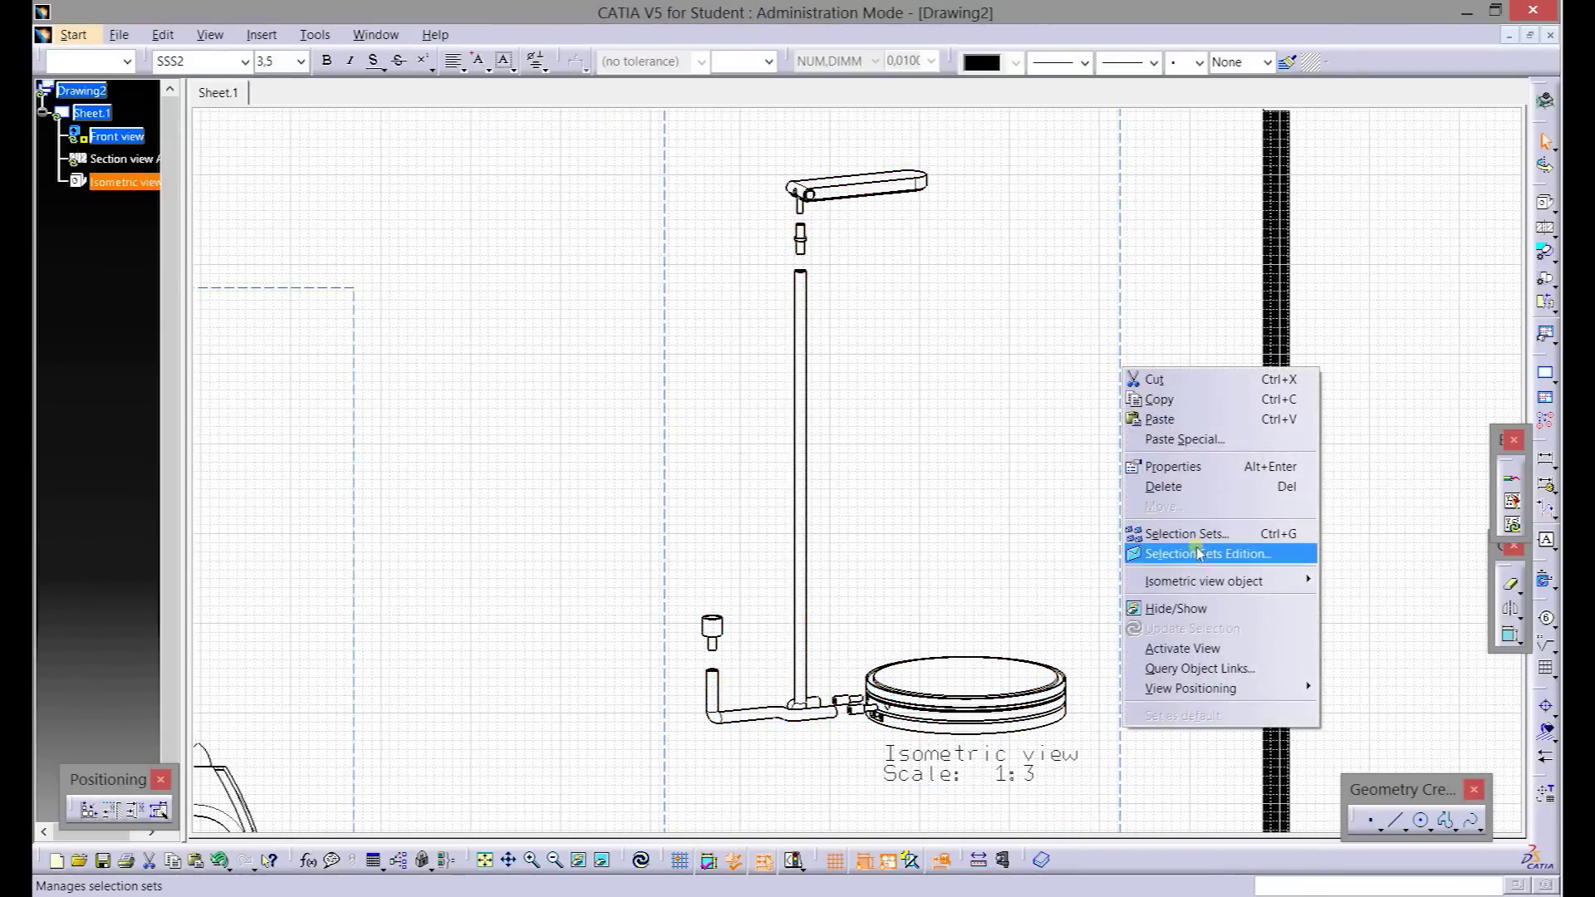
pyautogui.click(1194, 648)
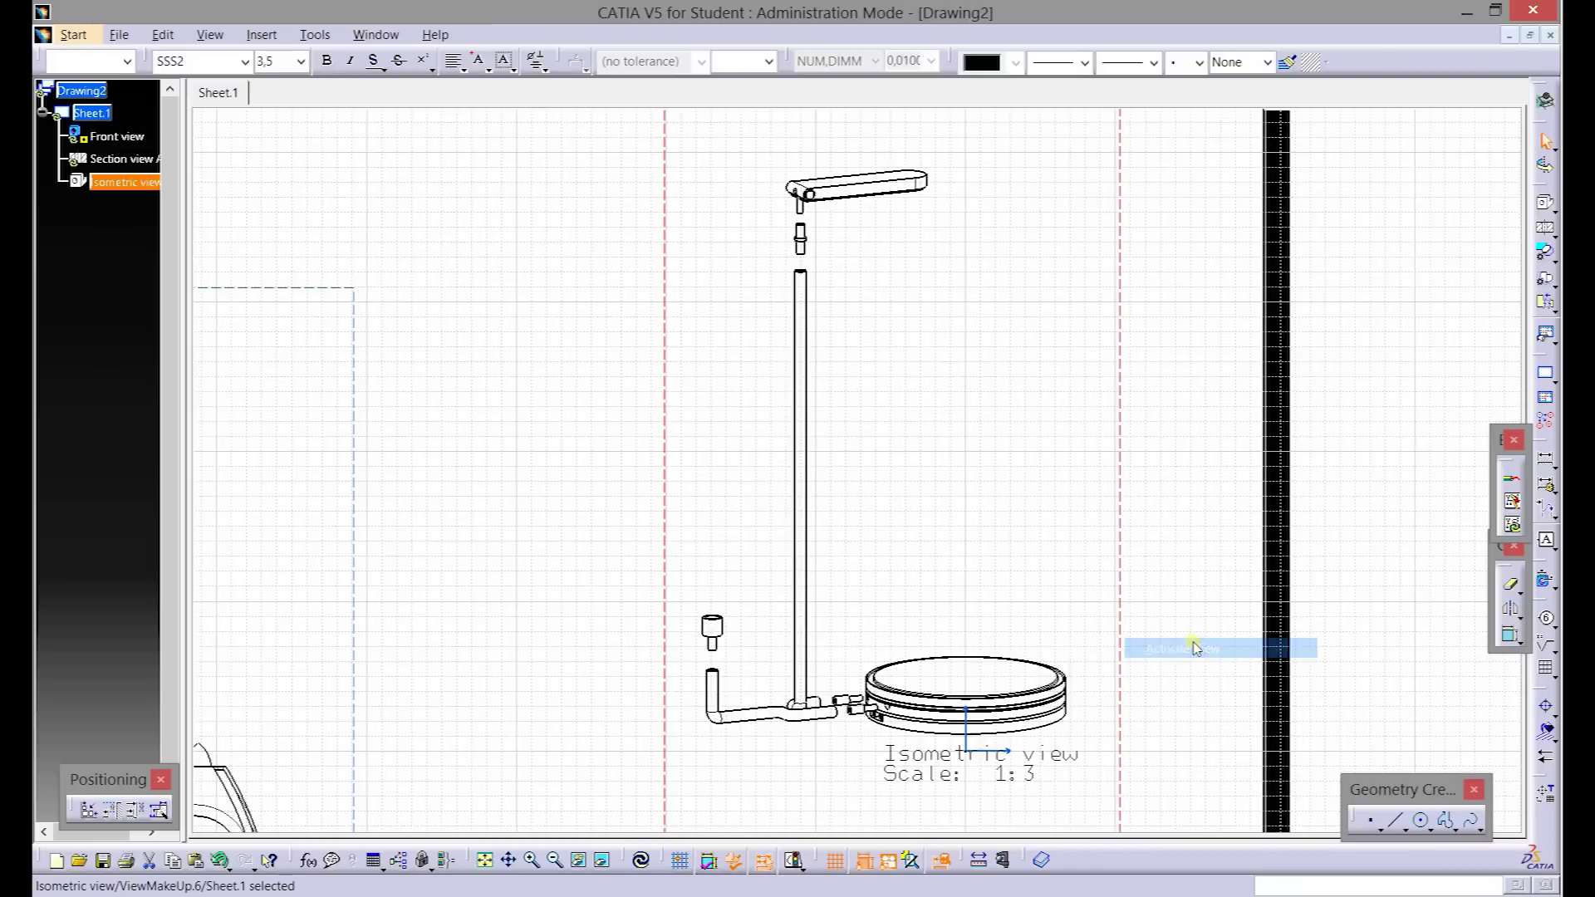
pyautogui.click(1547, 306)
pyautogui.click(712, 562)
pyautogui.click(975, 571)
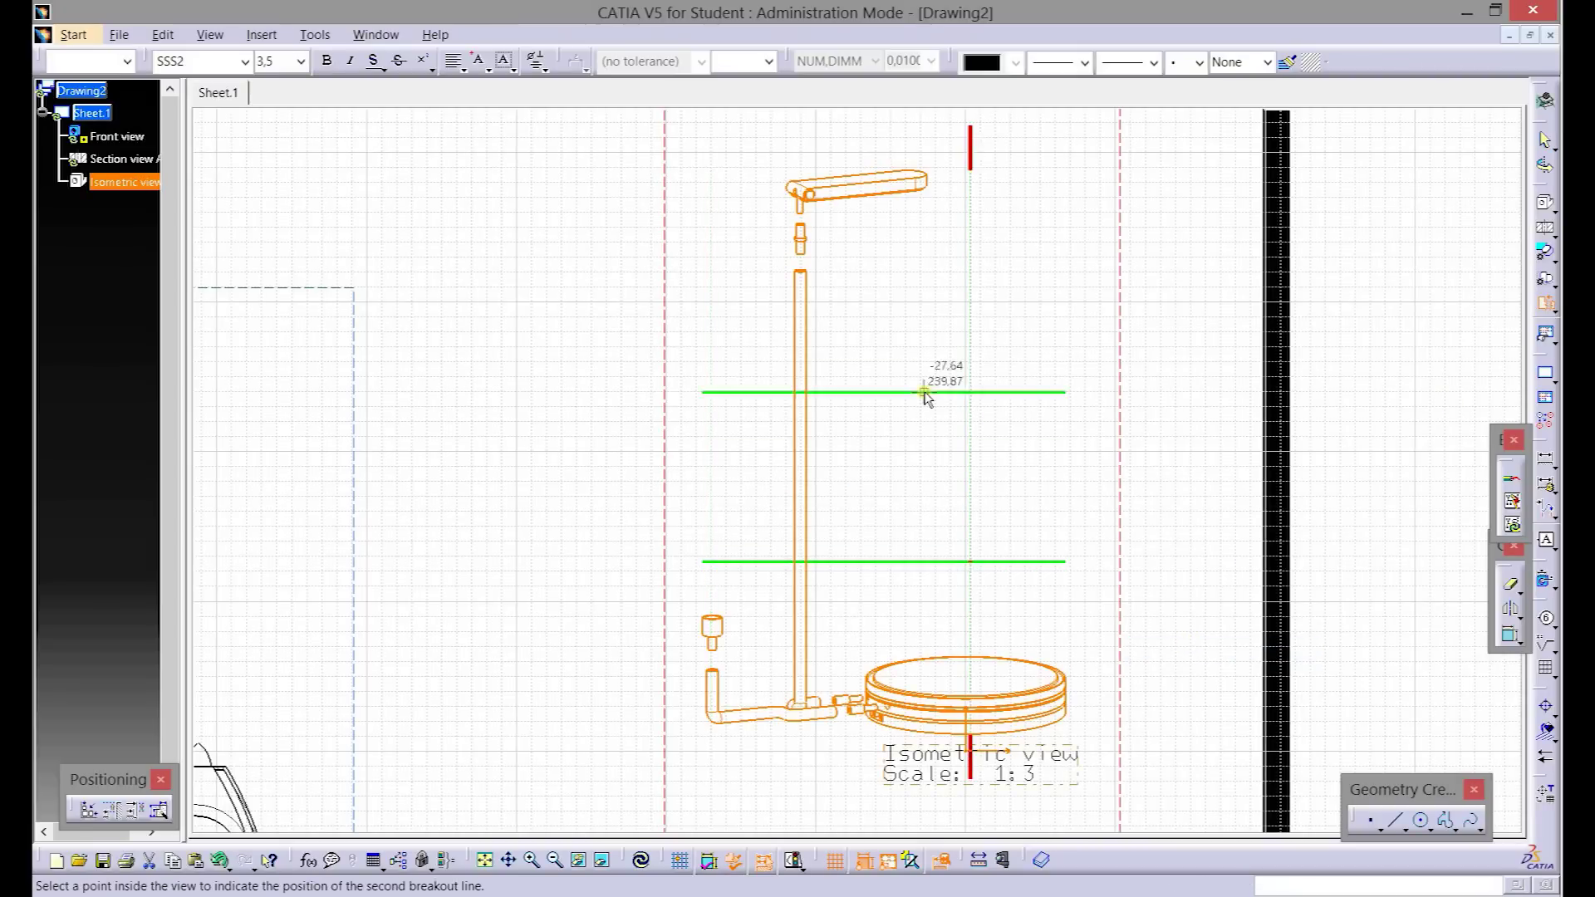
pyautogui.click(921, 327)
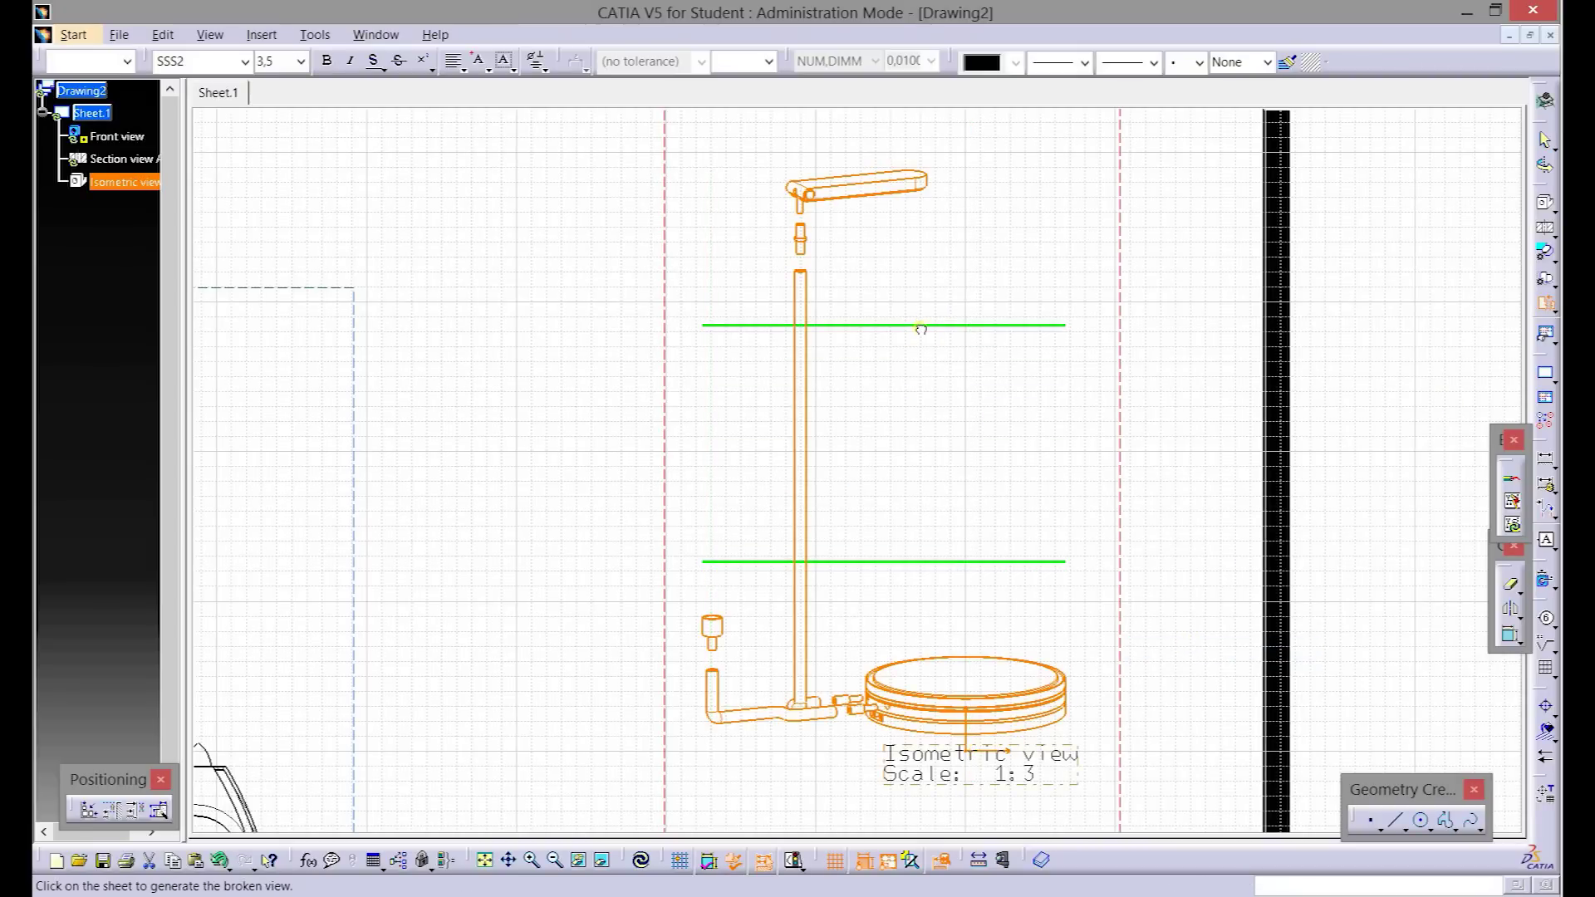
pyautogui.click(905, 407)
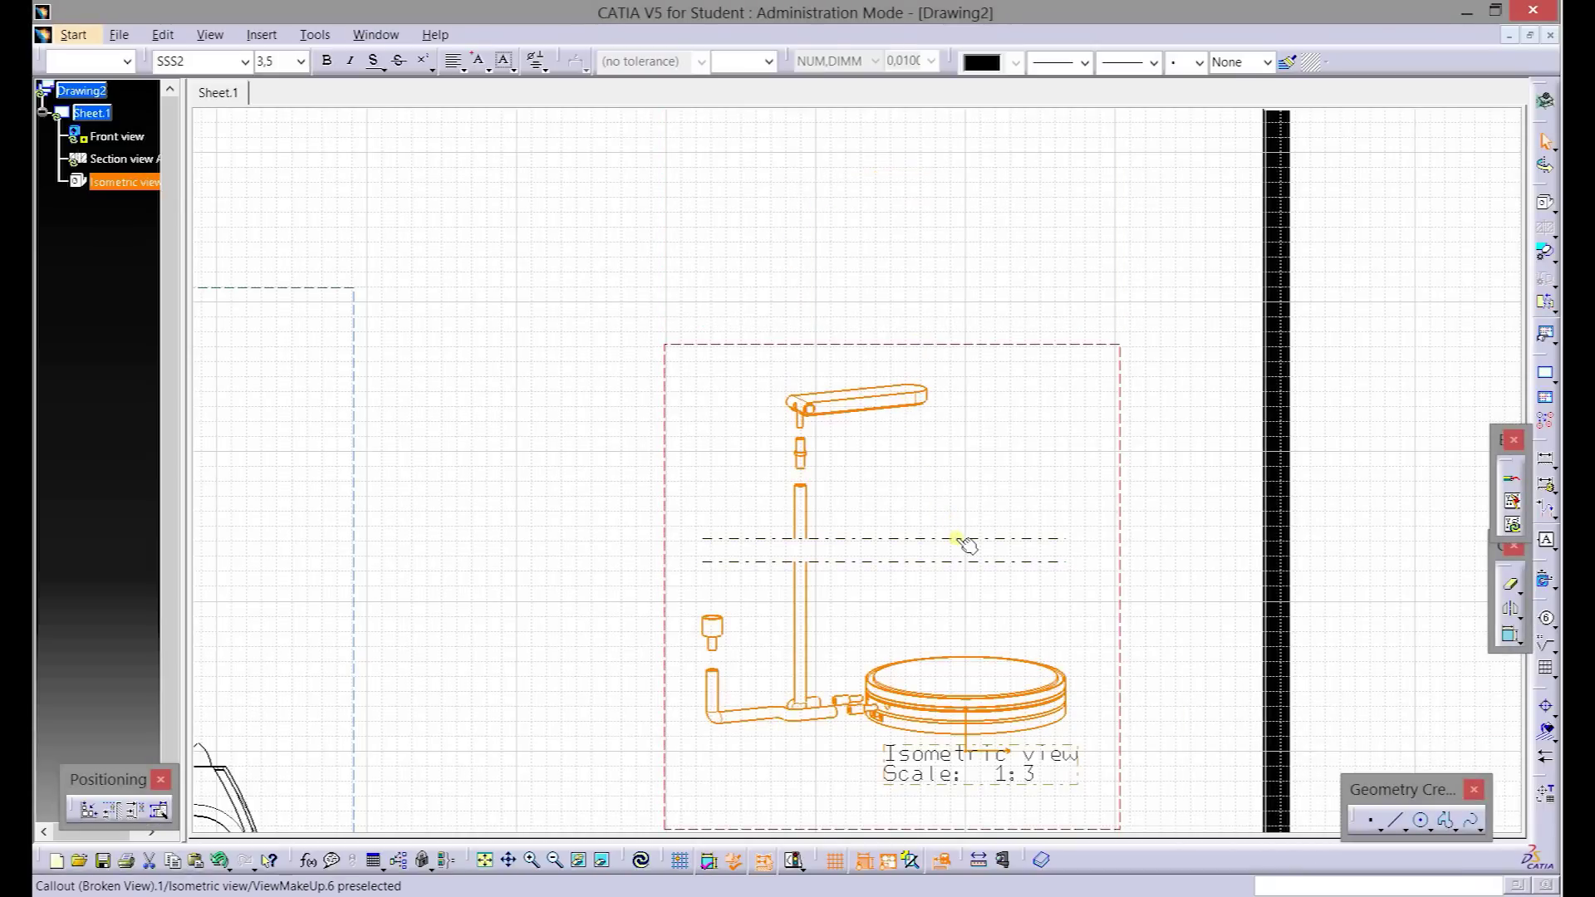
# - Change the break lines to the zigzag type
pyautogui.click(956, 538)
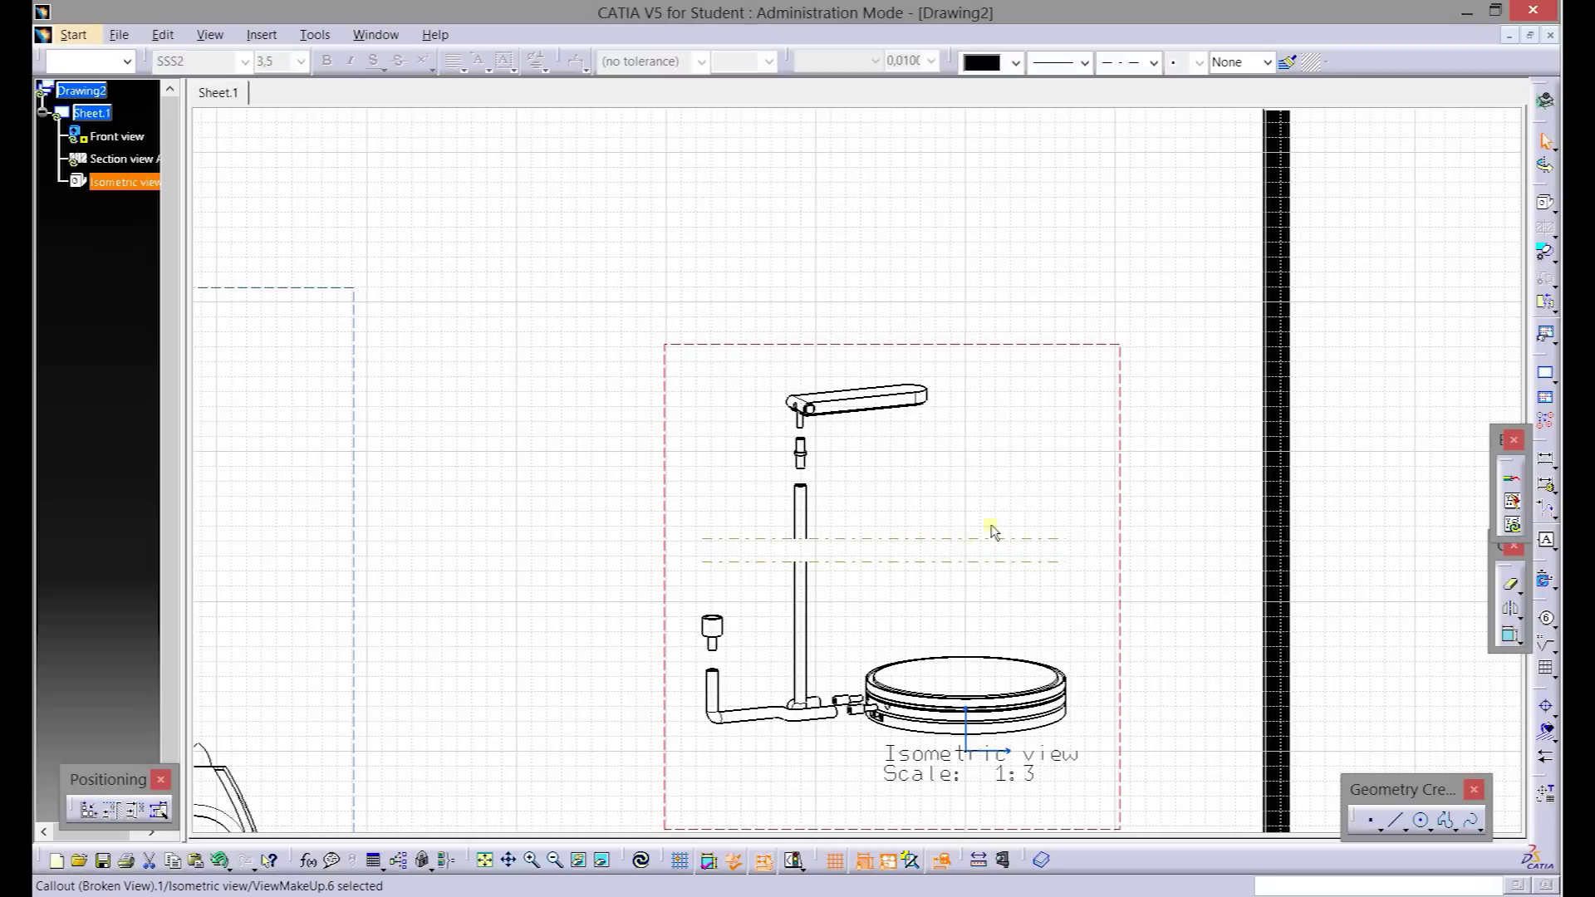
pyautogui.click(1153, 70)
pyautogui.click(1126, 168)
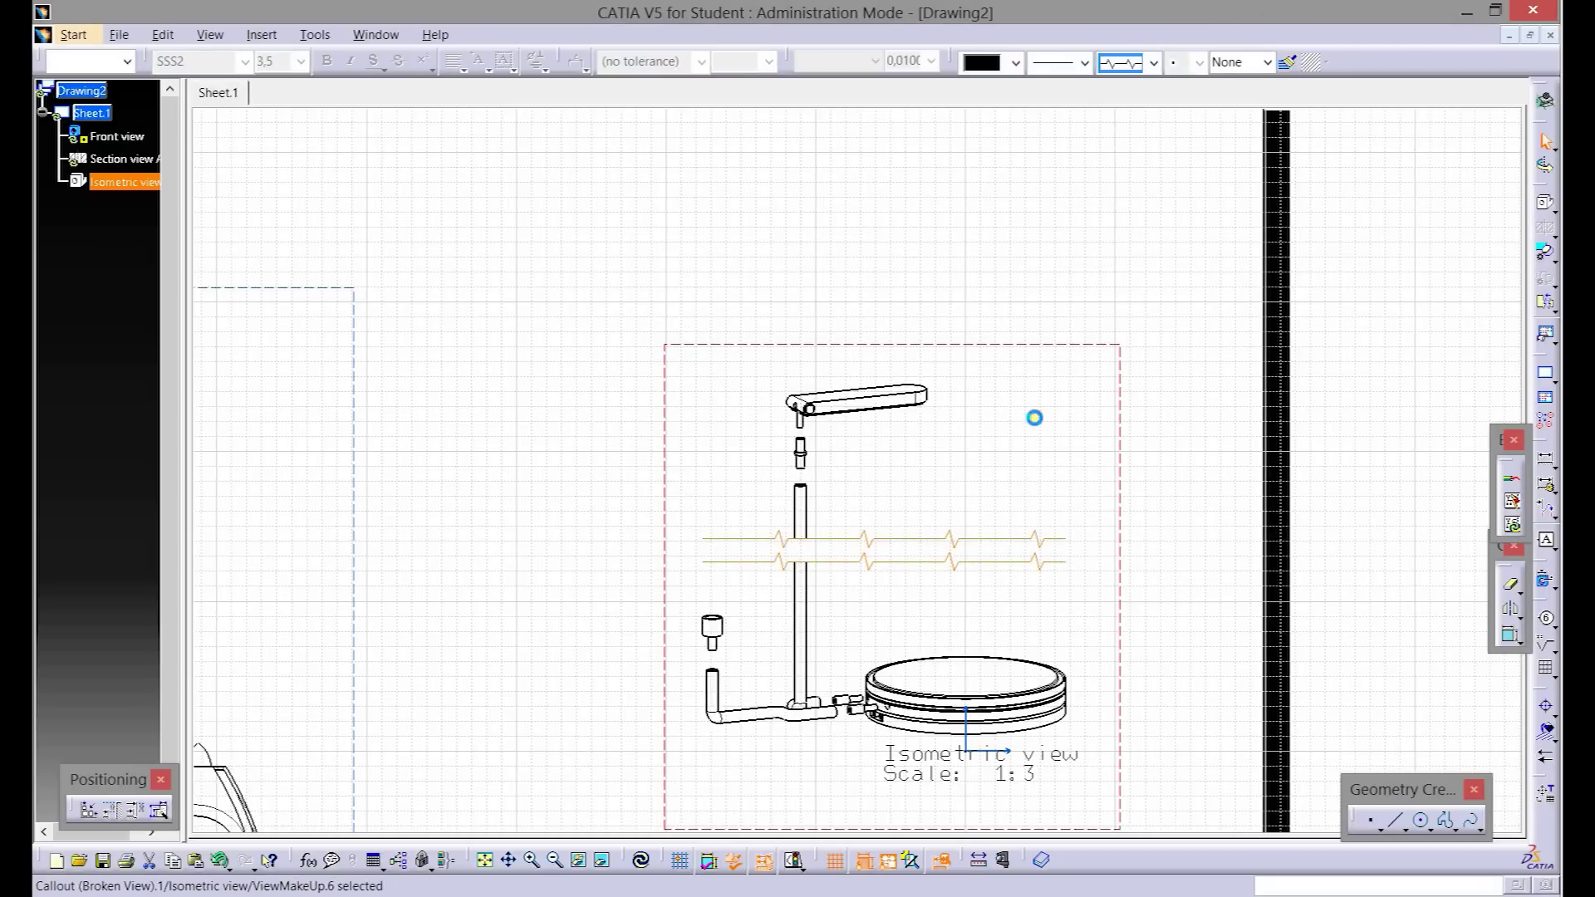
# - Move the broken isometric view into the sheet's upper-right corner, clear of section A-A
pyautogui.click(1192, 487)
pyautogui.scroll(-5, 1191, 488)
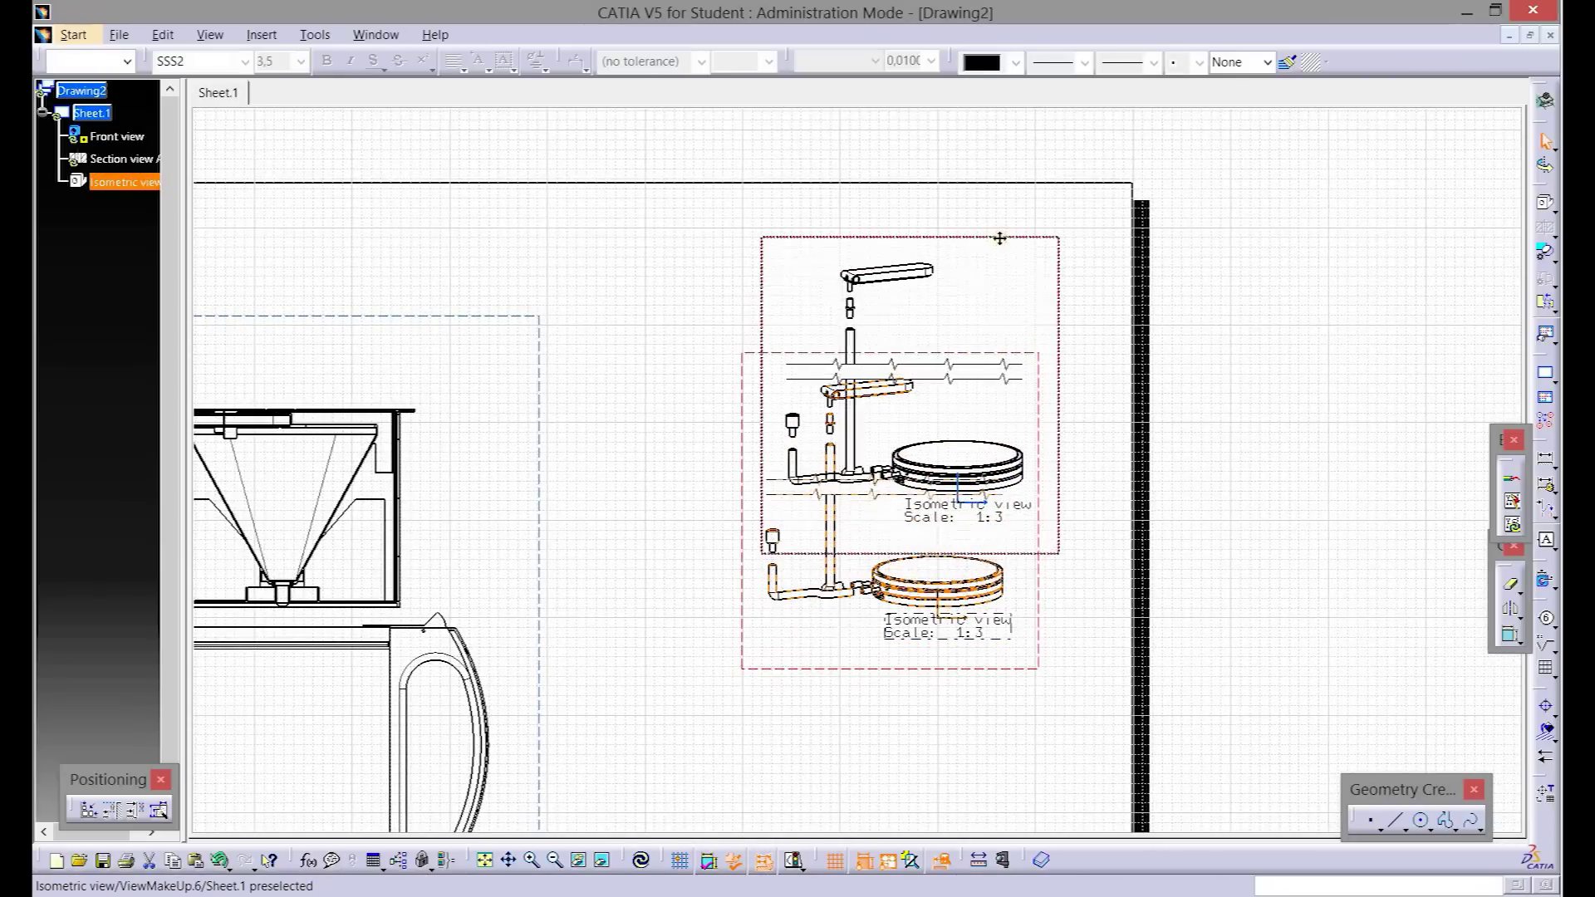
pyautogui.moveTo(985, 308); pyautogui.dragTo(997, 238)
pyautogui.moveTo(993, 249)
pyautogui.mouseDown(button='middle')
pyautogui.moveTo(974, 400)
pyautogui.moveTo(1117, 204)
pyautogui.mouseUp(button='middle')
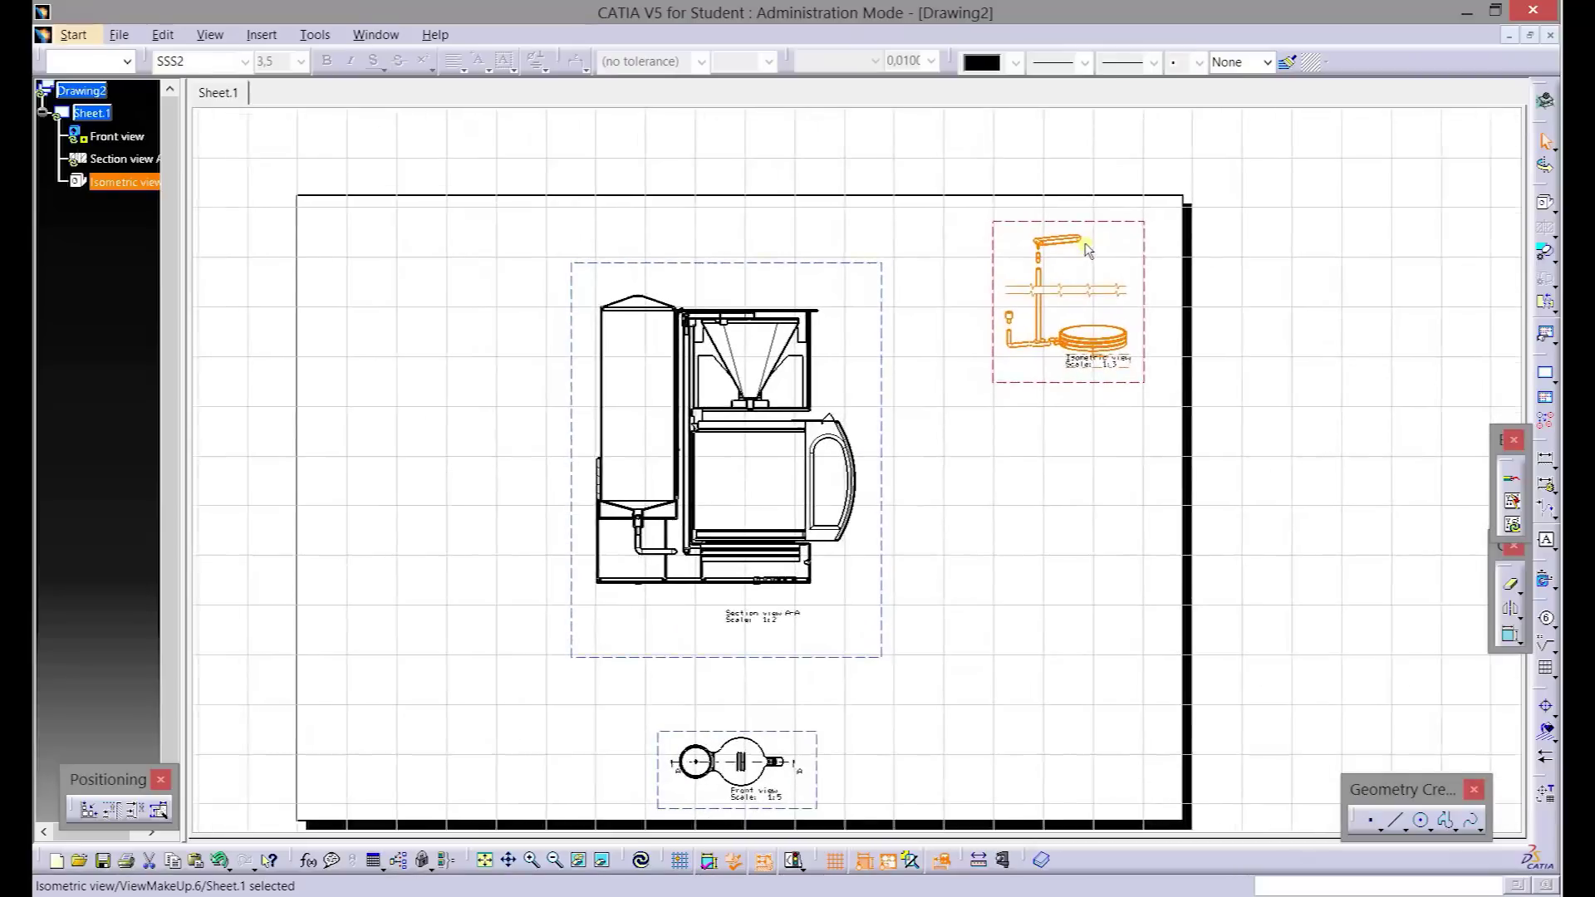
pyautogui.moveTo(1121, 199); pyautogui.dragTo(1113, 237)
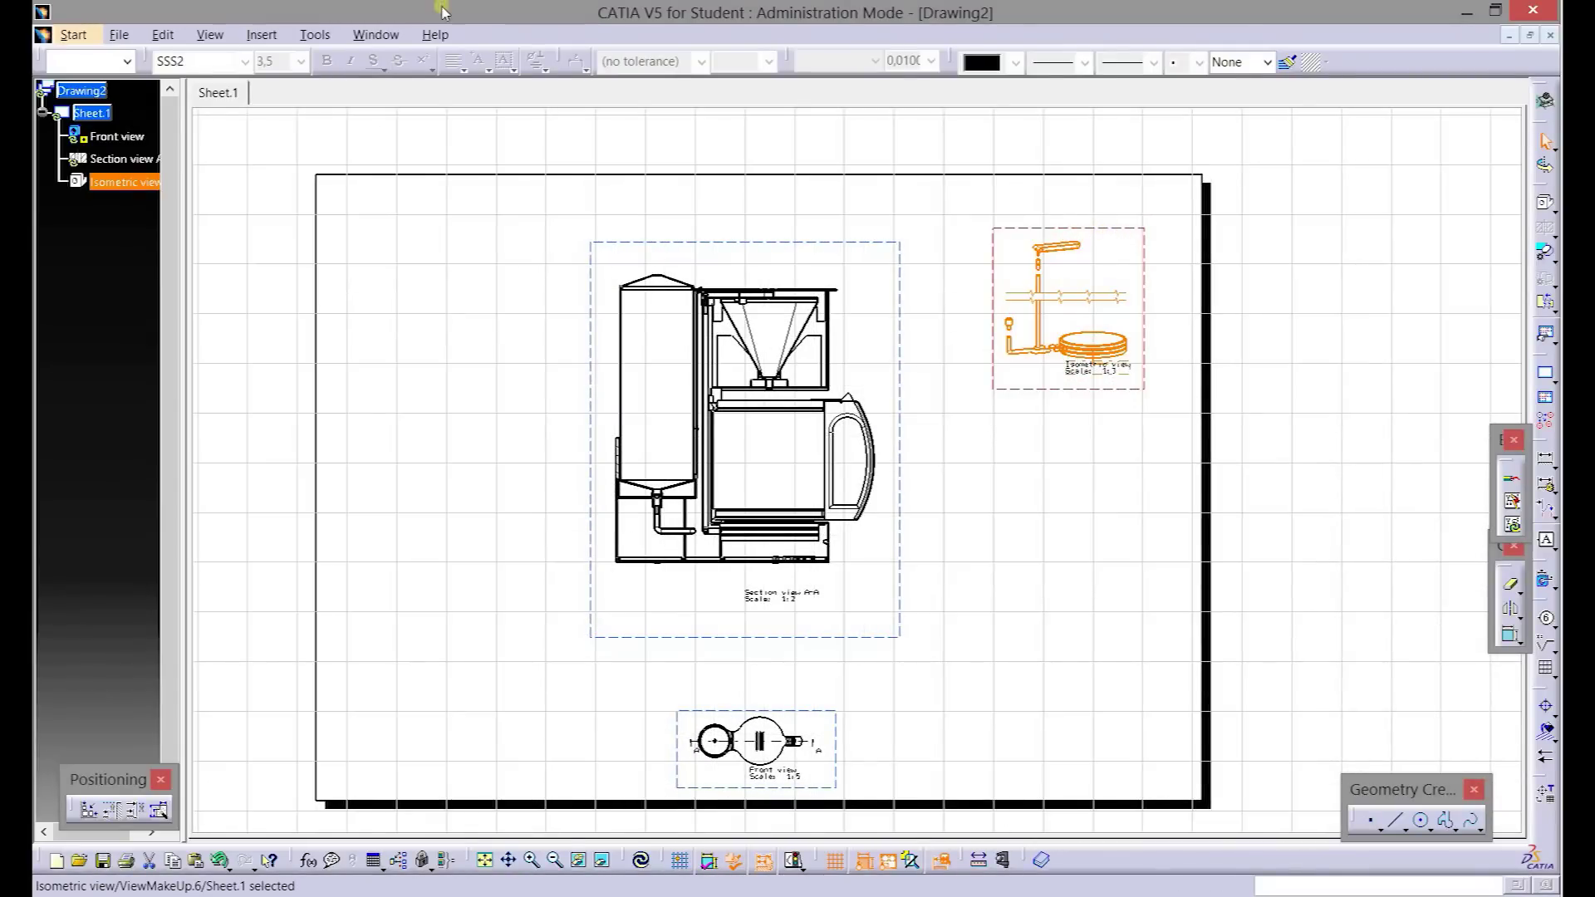
pyautogui.click(375, 34)
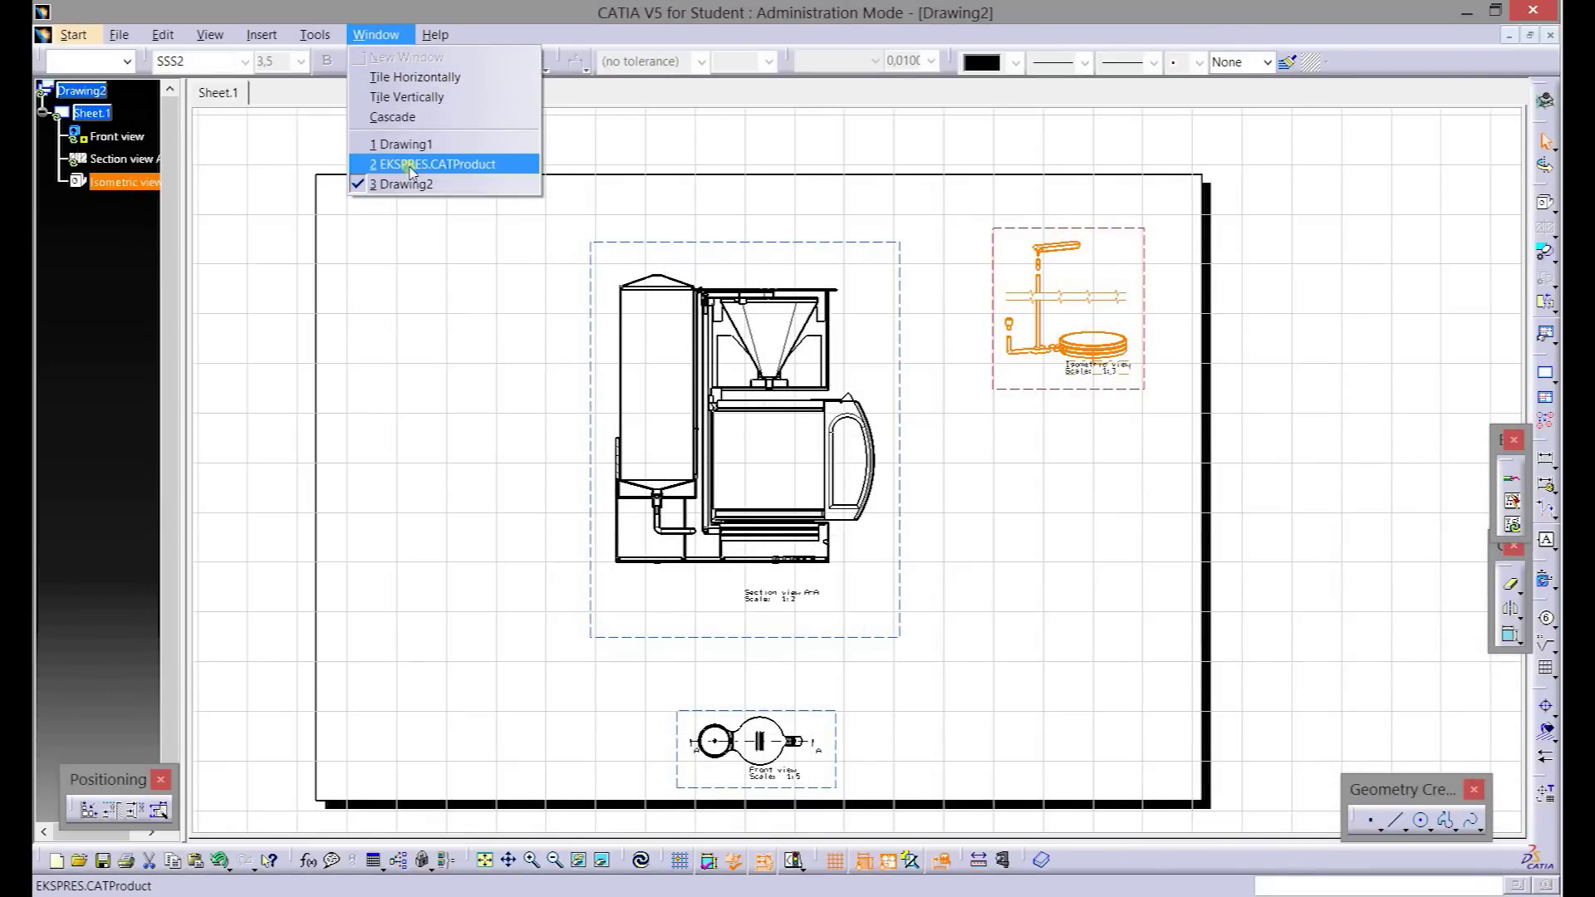
# - Switch to EKSPRES.CATProduct and create an enhanced scene with automatic naming in Partial mode
pyautogui.click(411, 164)
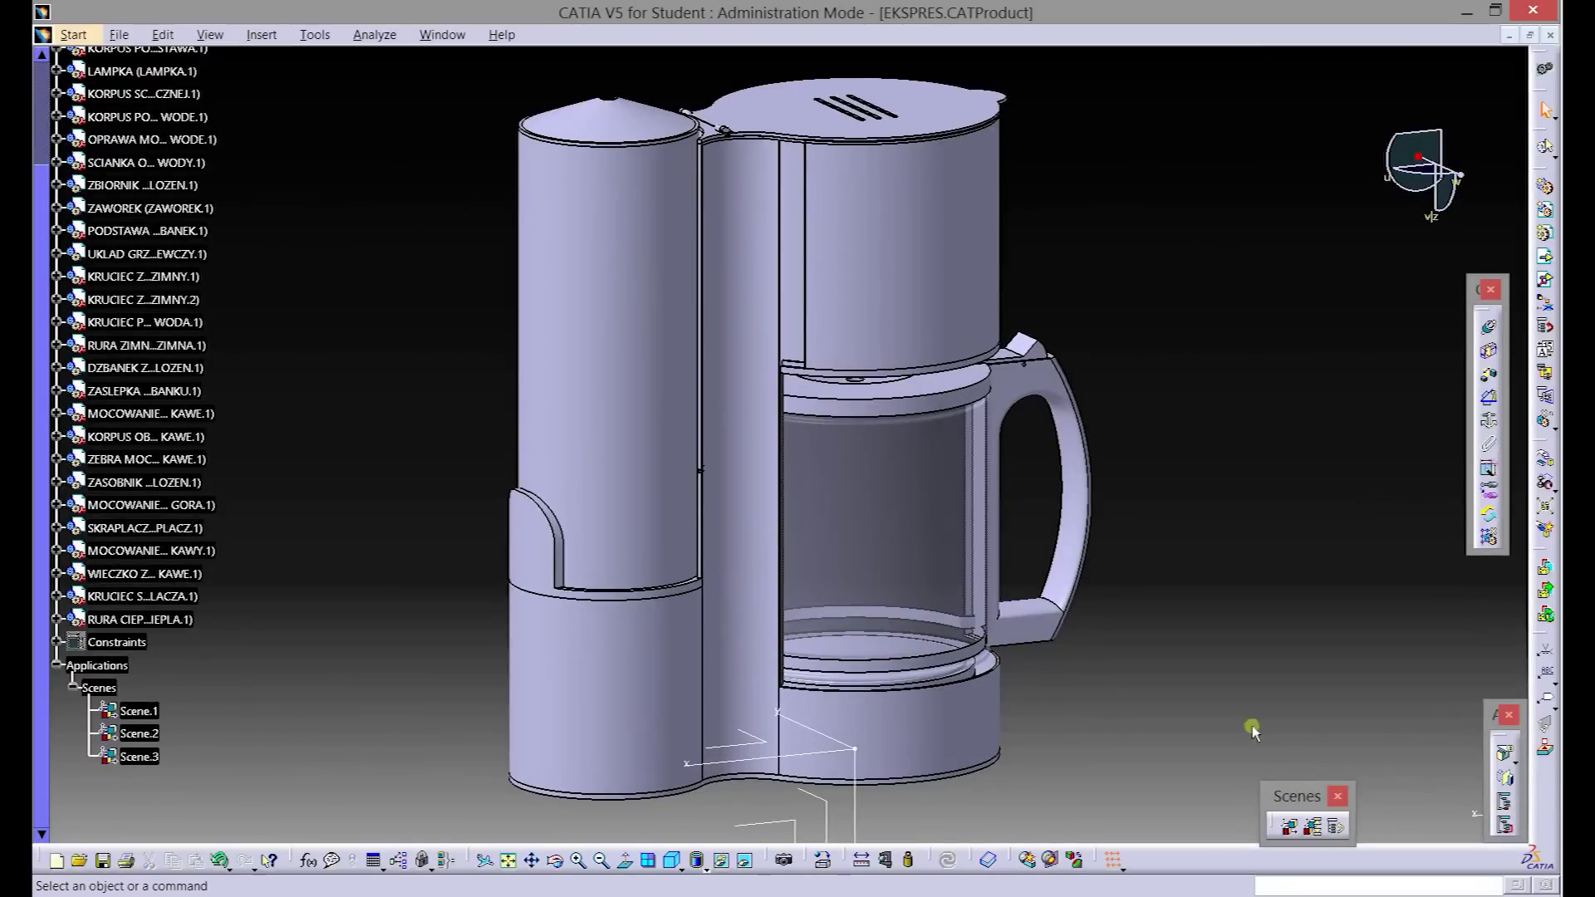
pyautogui.click(1292, 827)
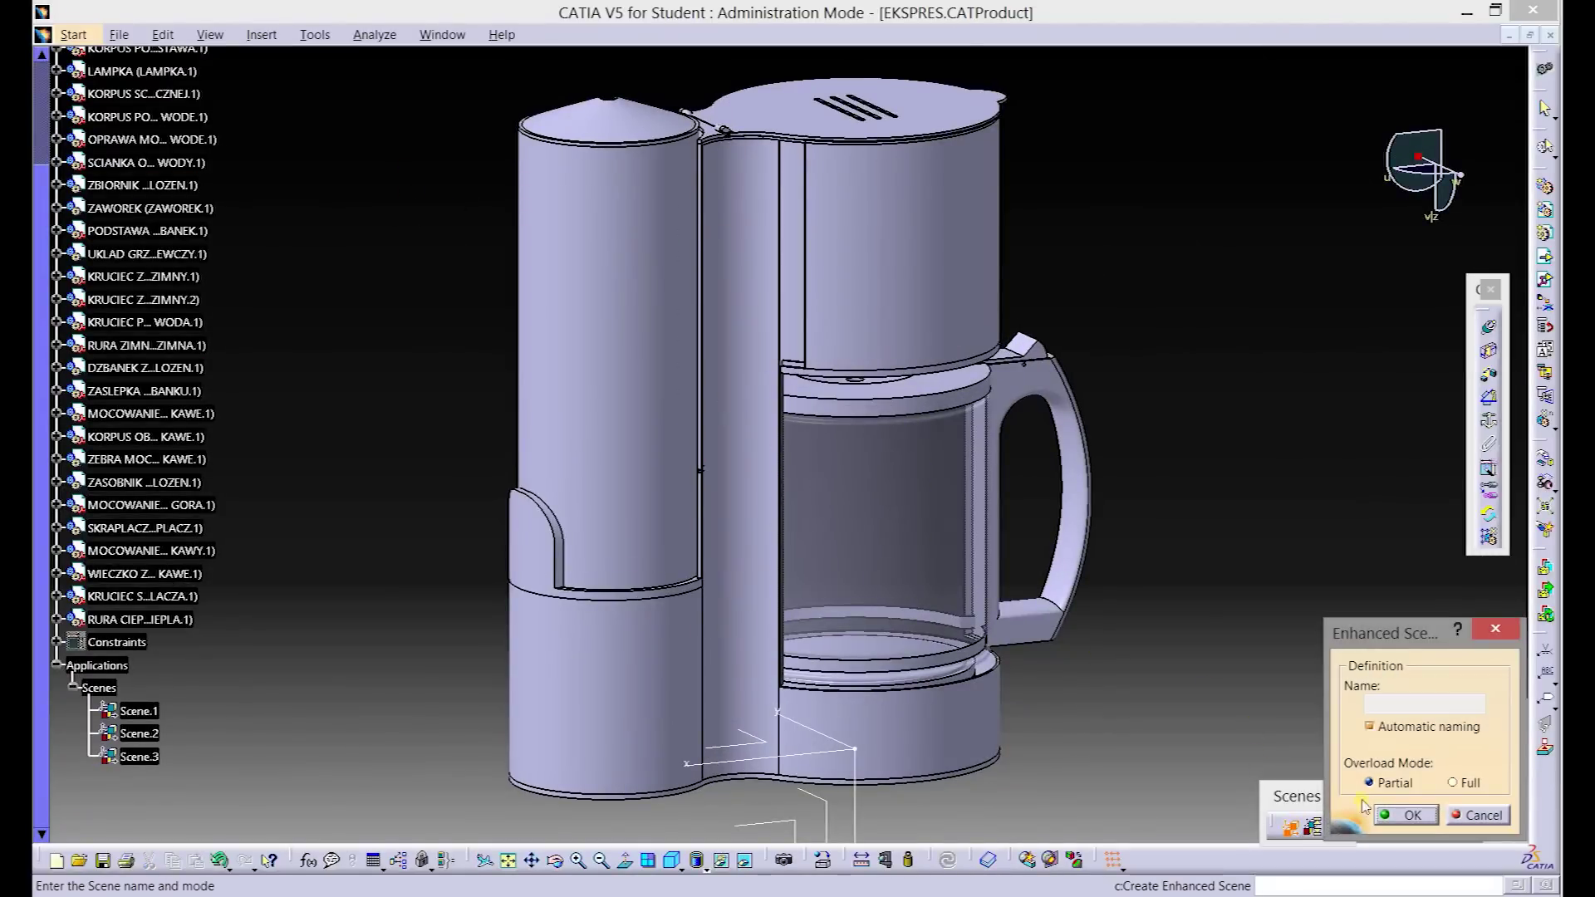
pyautogui.click(1404, 814)
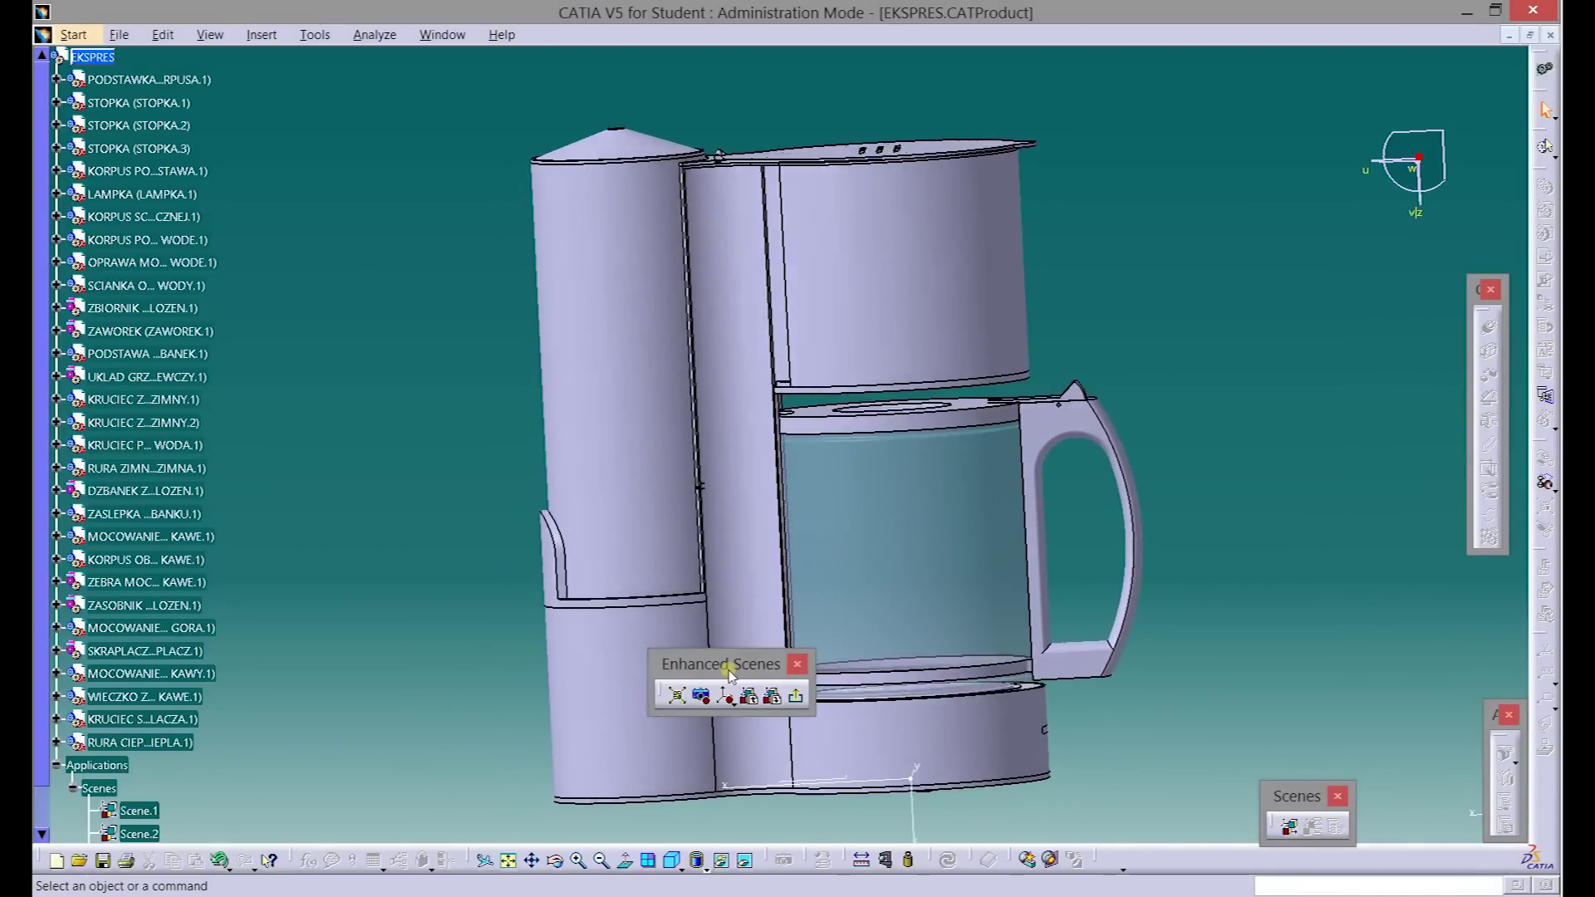
# - Snap the compass onto the coffee hopper and select the 20.1, 20.2 and 30-series ribs
pyautogui.moveTo(730, 673); pyautogui.dragTo(305, 806)
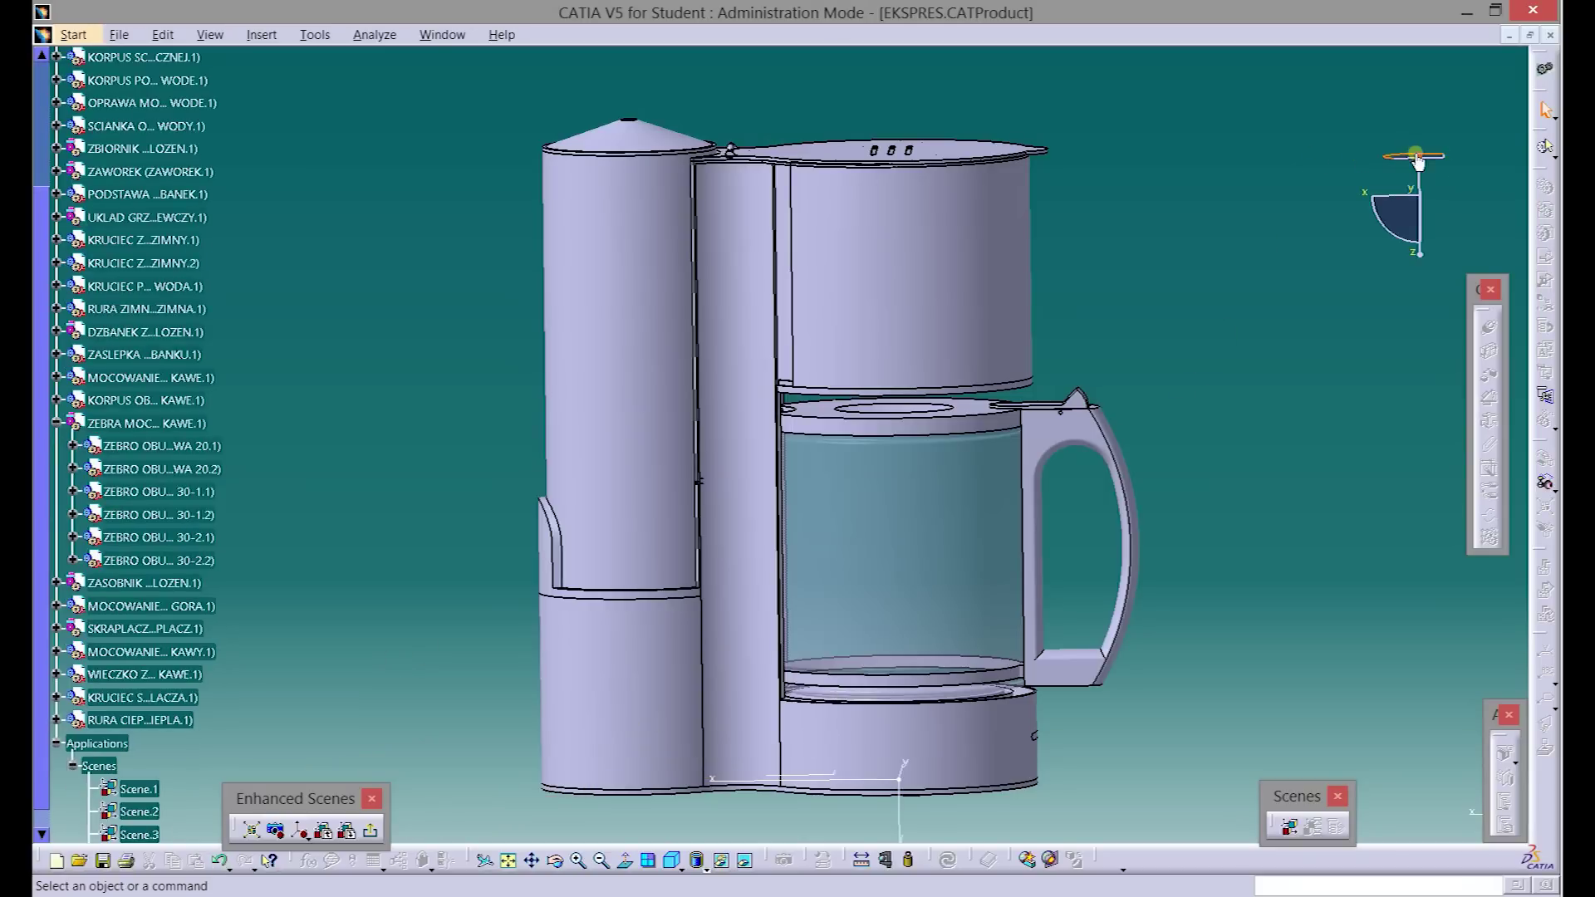
pyautogui.moveTo(1417, 157); pyautogui.dragTo(1051, 184)
pyautogui.moveTo(961, 204); pyautogui.dragTo(963, 212)
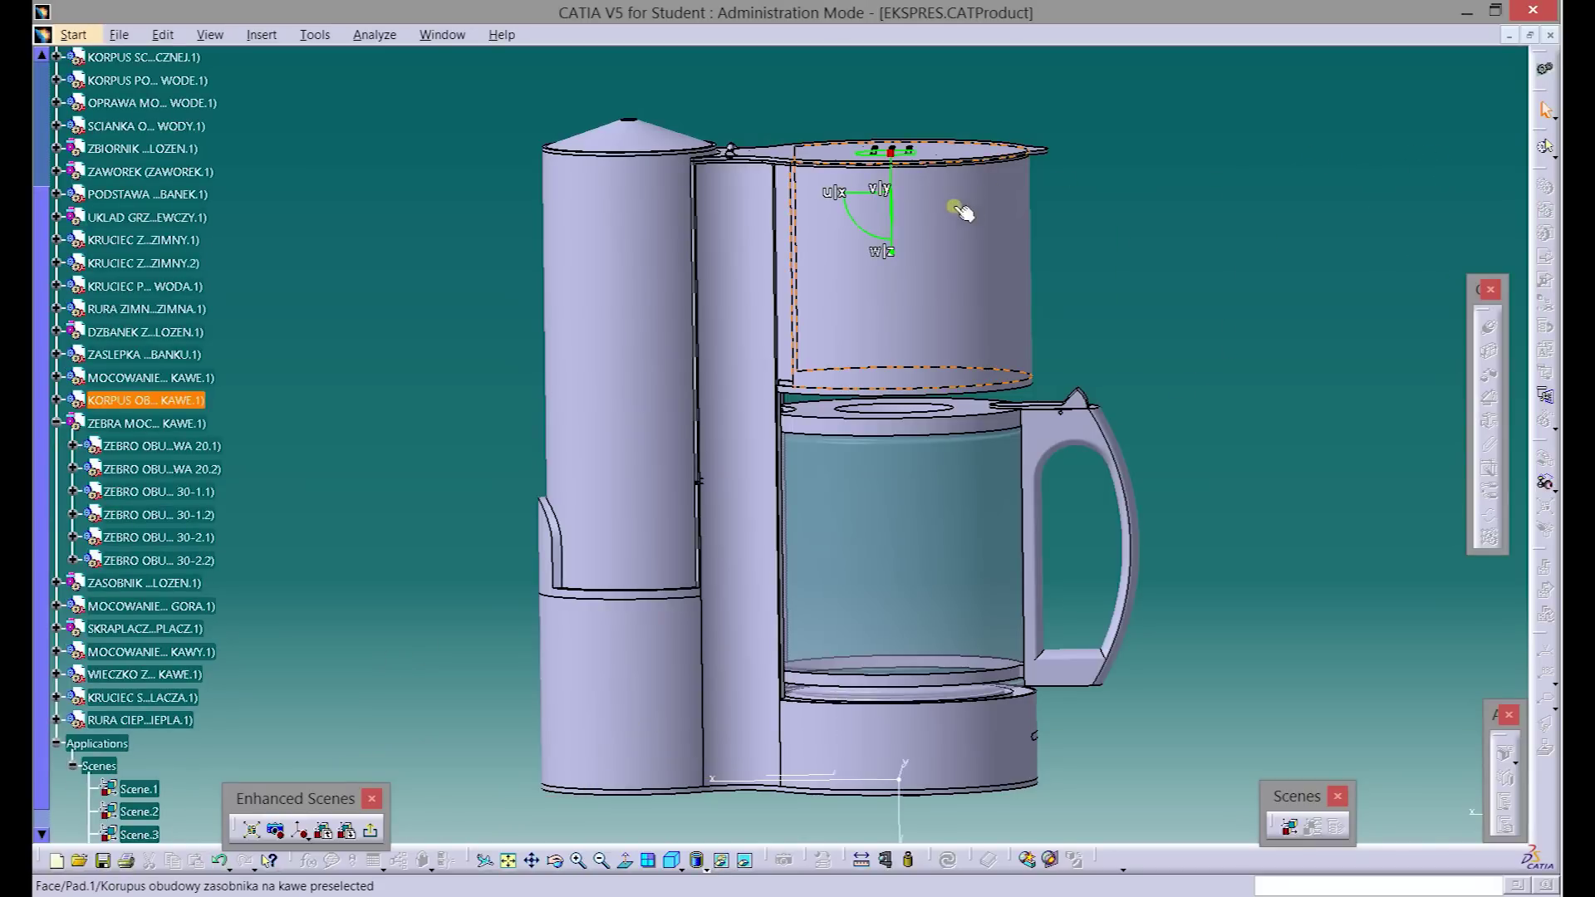
pyautogui.click(158, 559)
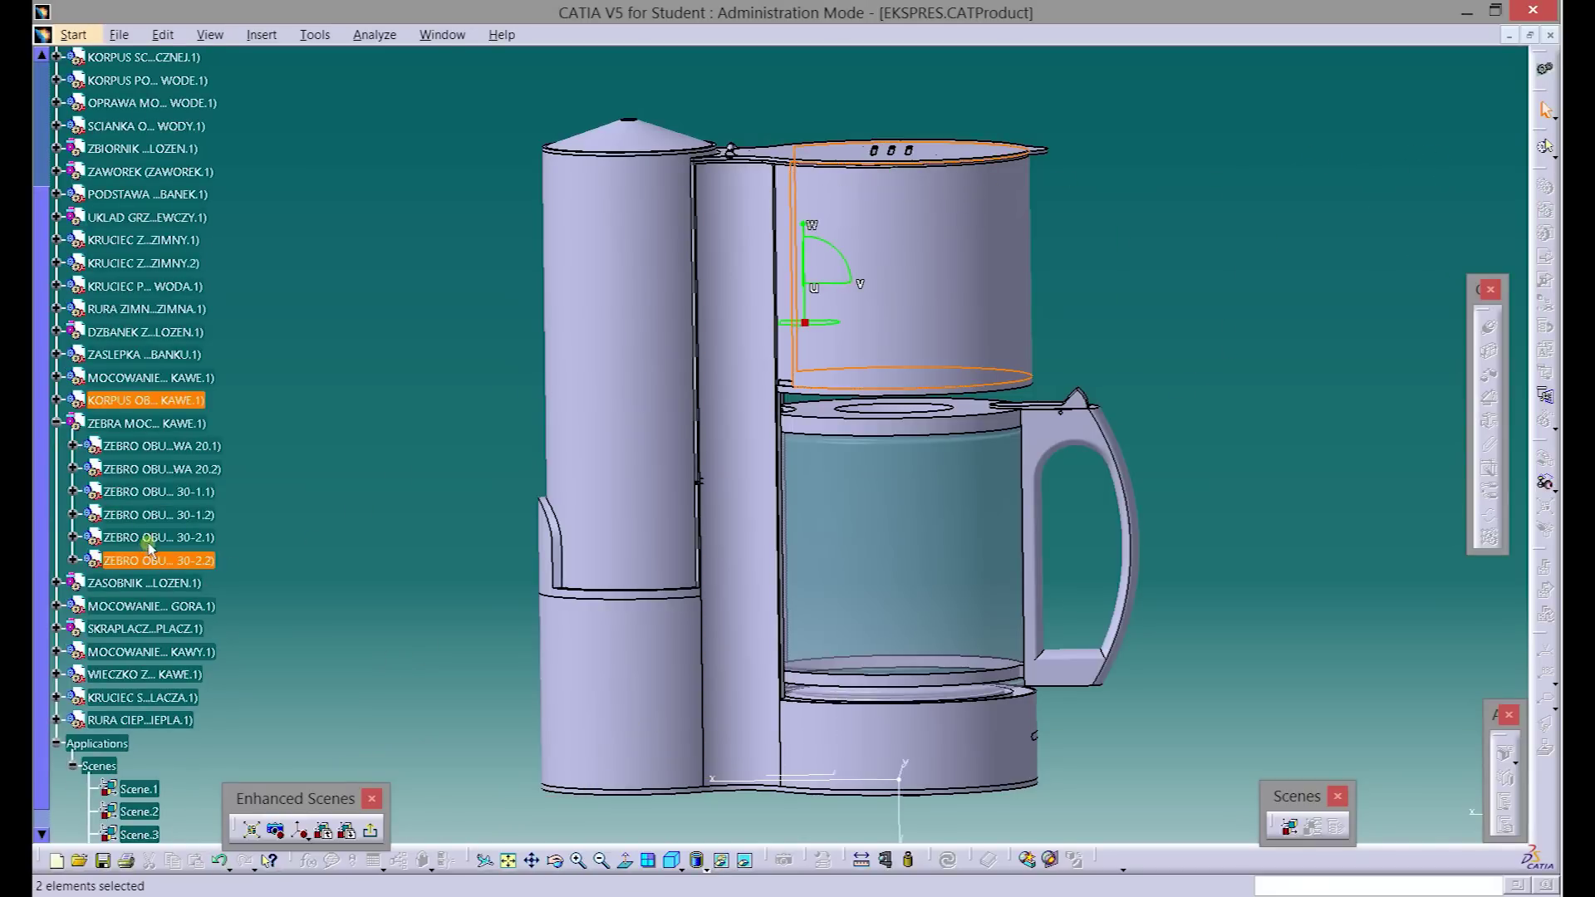
pyautogui.keyDown('ctrl'); pyautogui.click(149, 446); pyautogui.keyUp('ctrl')
pyautogui.keyDown('ctrl'); pyautogui.click(149, 469); pyautogui.keyUp('ctrl')
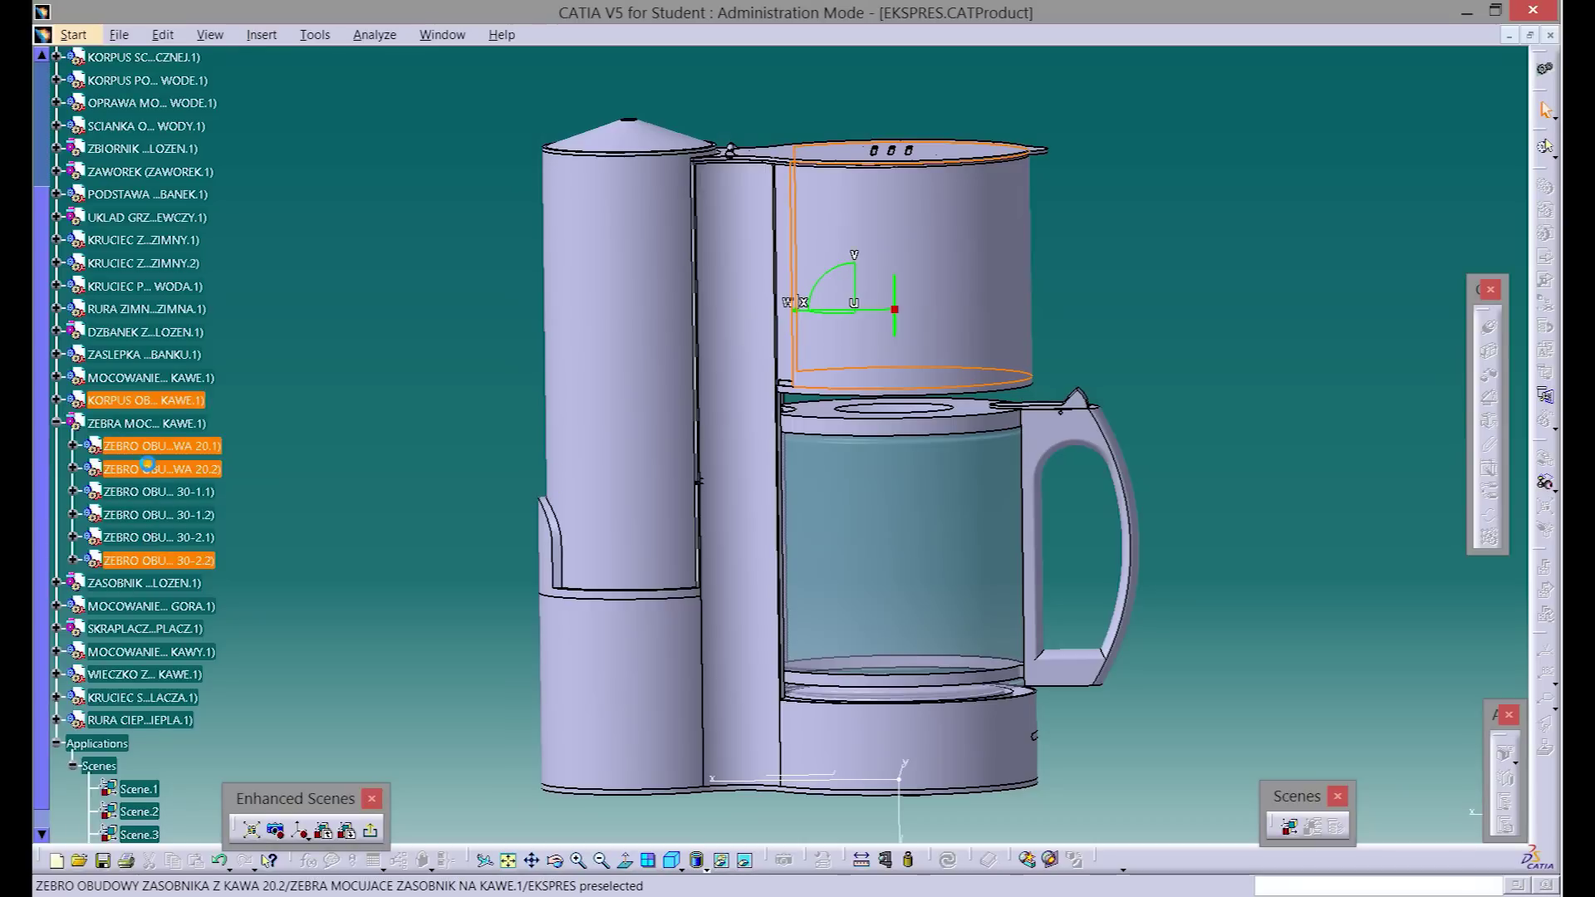
pyautogui.keyDown('ctrl'); pyautogui.click(143, 492); pyautogui.keyUp('ctrl')
pyautogui.keyDown('ctrl'); pyautogui.click(143, 537); pyautogui.keyUp('ctrl')
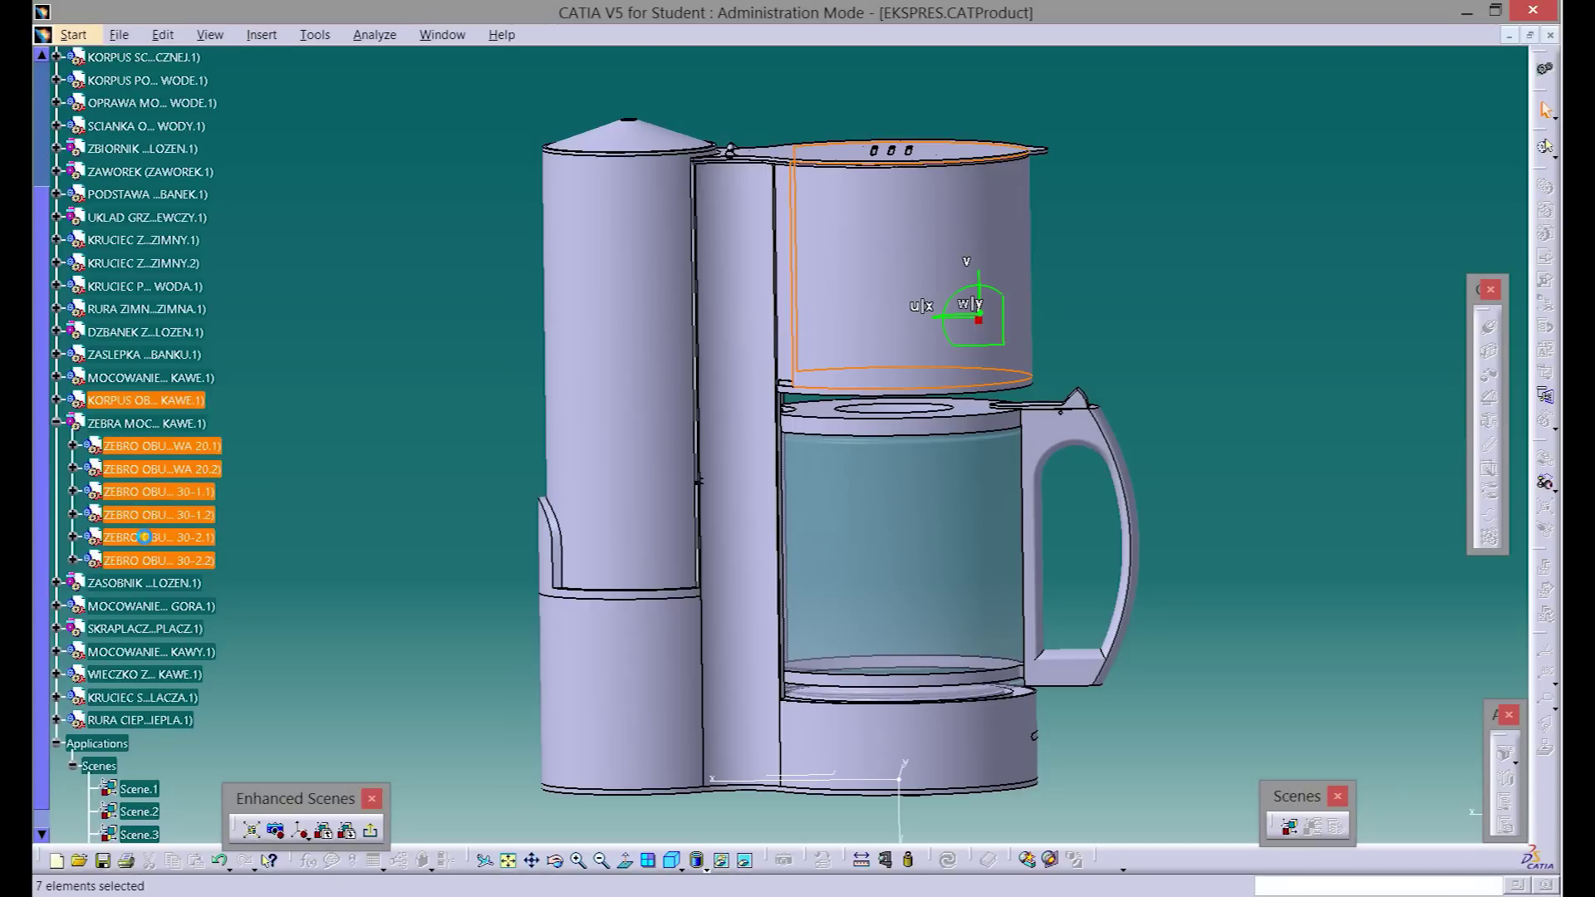
# - Add the container, mountings, condenser and lid, then lift the filter holder about 77 mm
pyautogui.keyDown('ctrl'); pyautogui.click(143, 584); pyautogui.keyUp('ctrl')
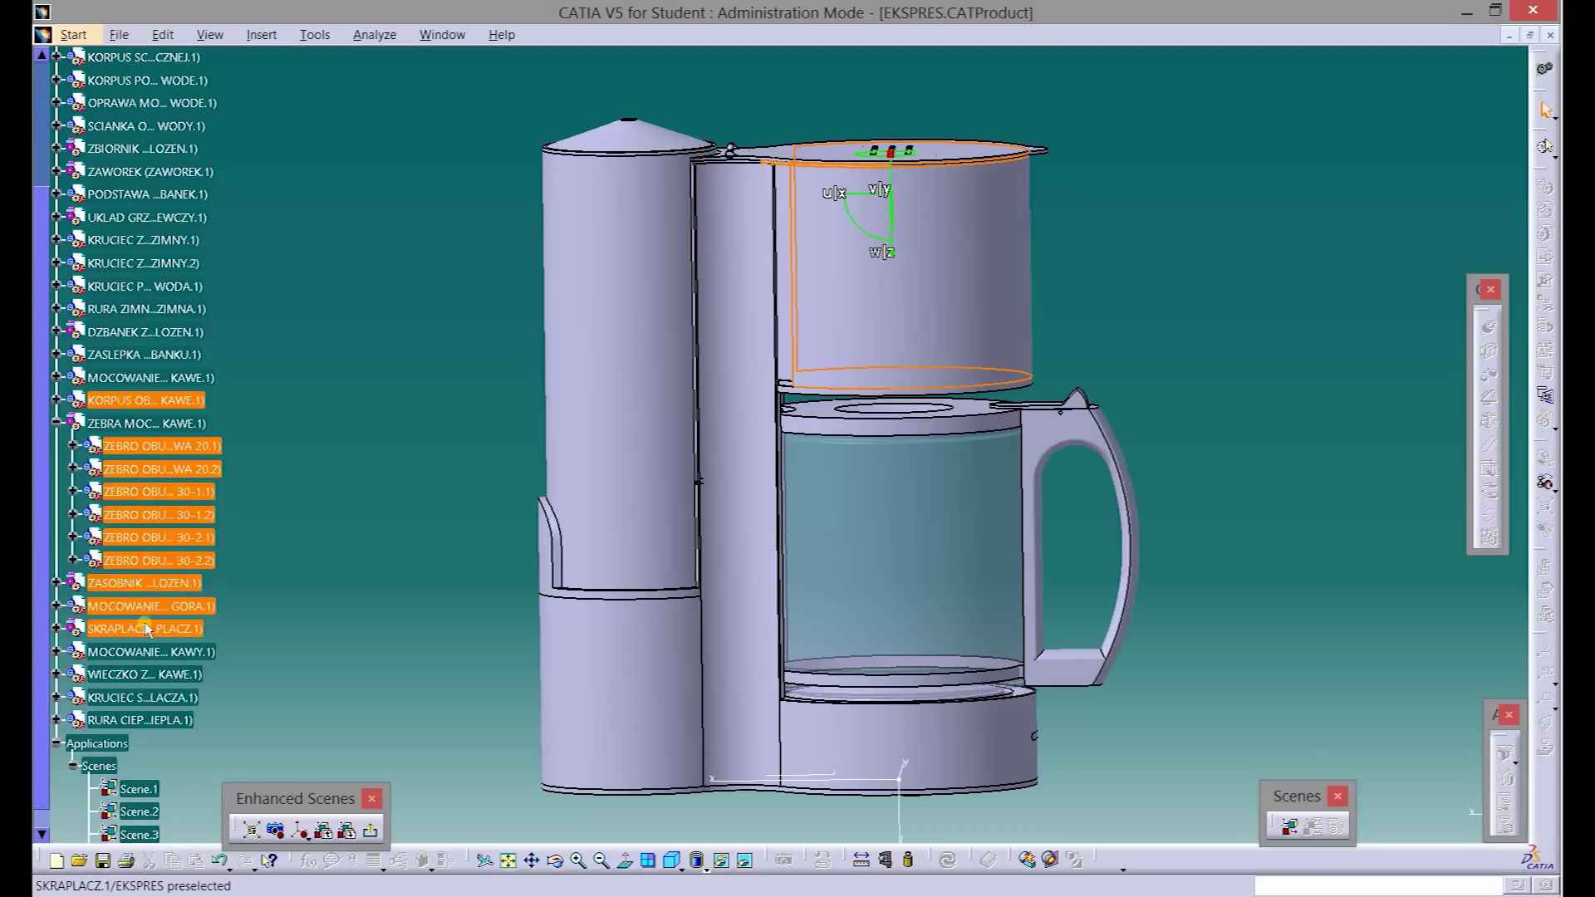
pyautogui.keyDown('ctrl'); pyautogui.click(154, 628); pyautogui.keyUp('ctrl')
pyautogui.keyDown('ctrl'); pyautogui.click(150, 650); pyautogui.keyUp('ctrl')
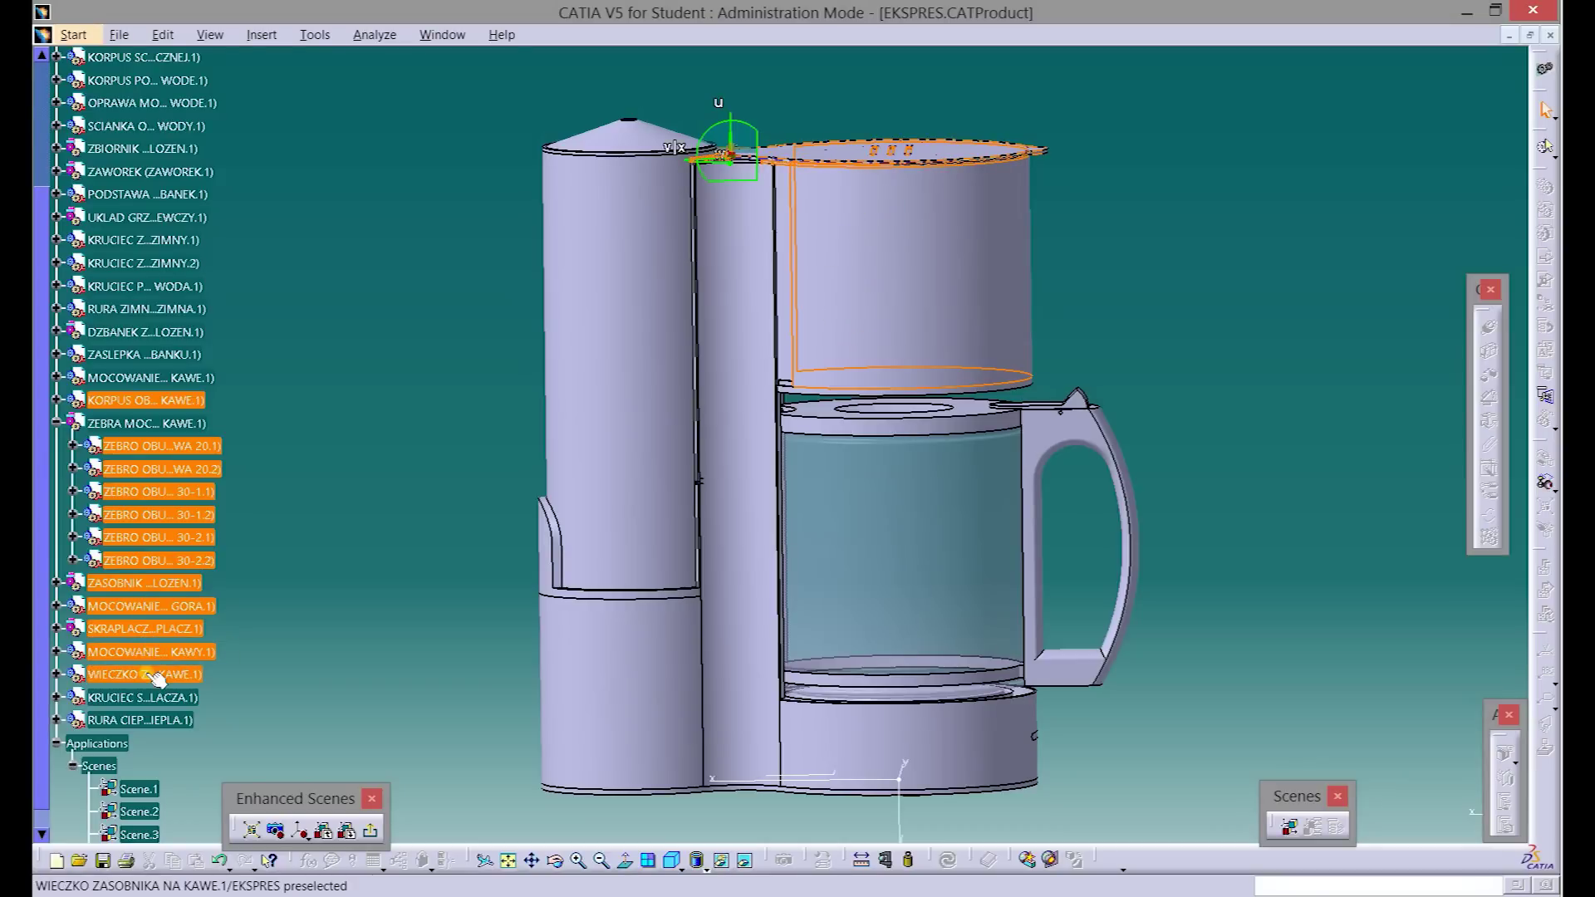
pyautogui.keyDown('ctrl'); pyautogui.click(144, 379); pyautogui.keyUp('ctrl')
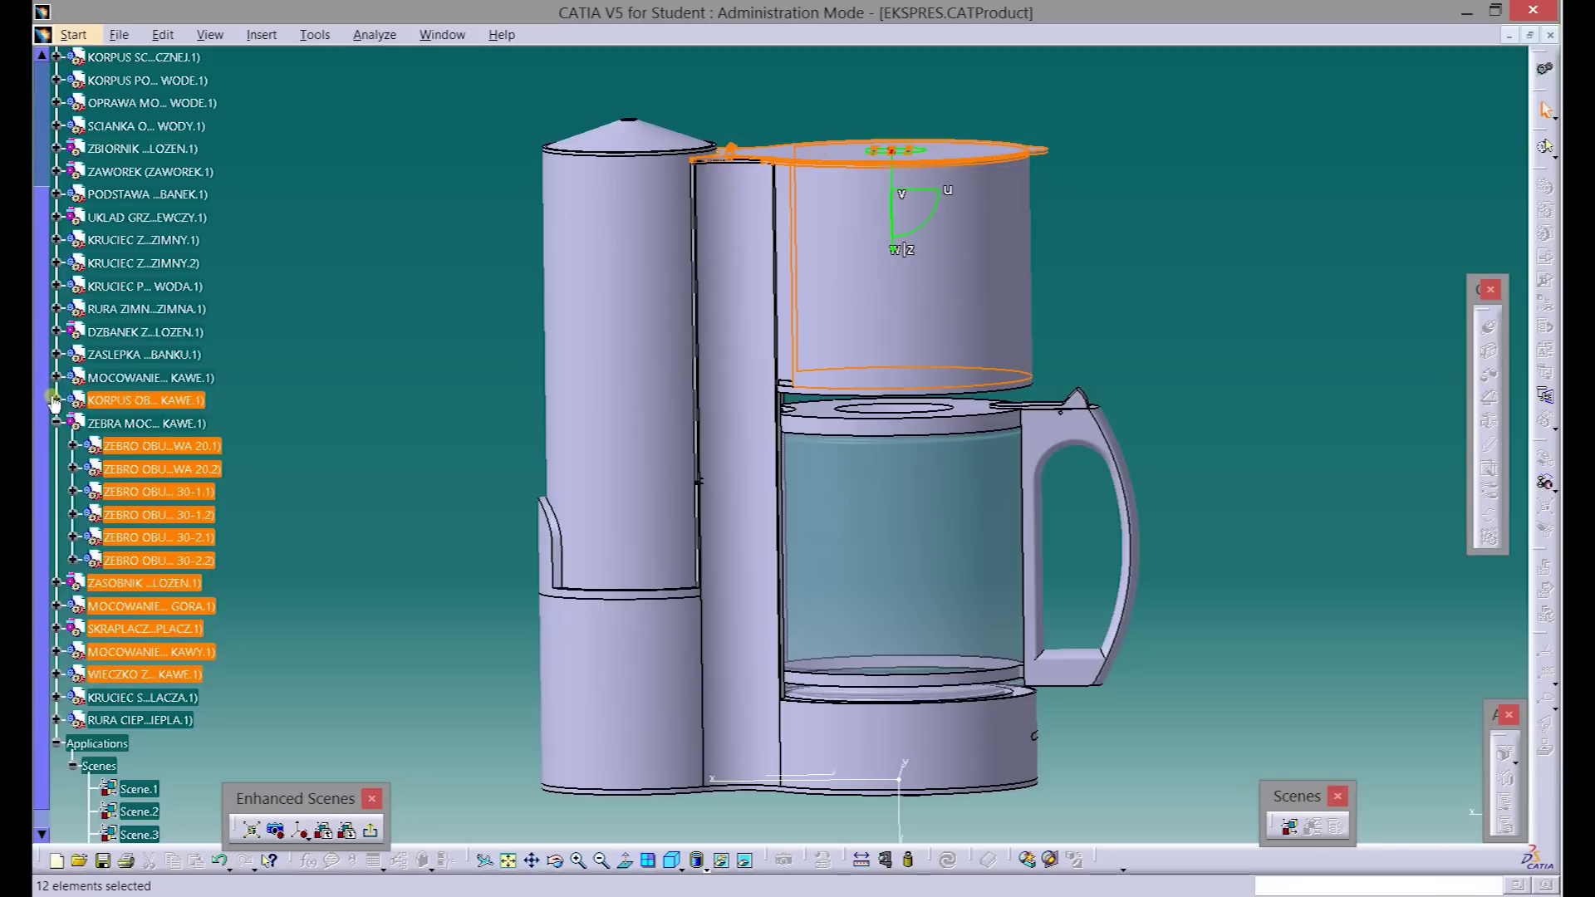
pyautogui.keyDown('ctrl'); pyautogui.click(145, 378); pyautogui.keyUp('ctrl')
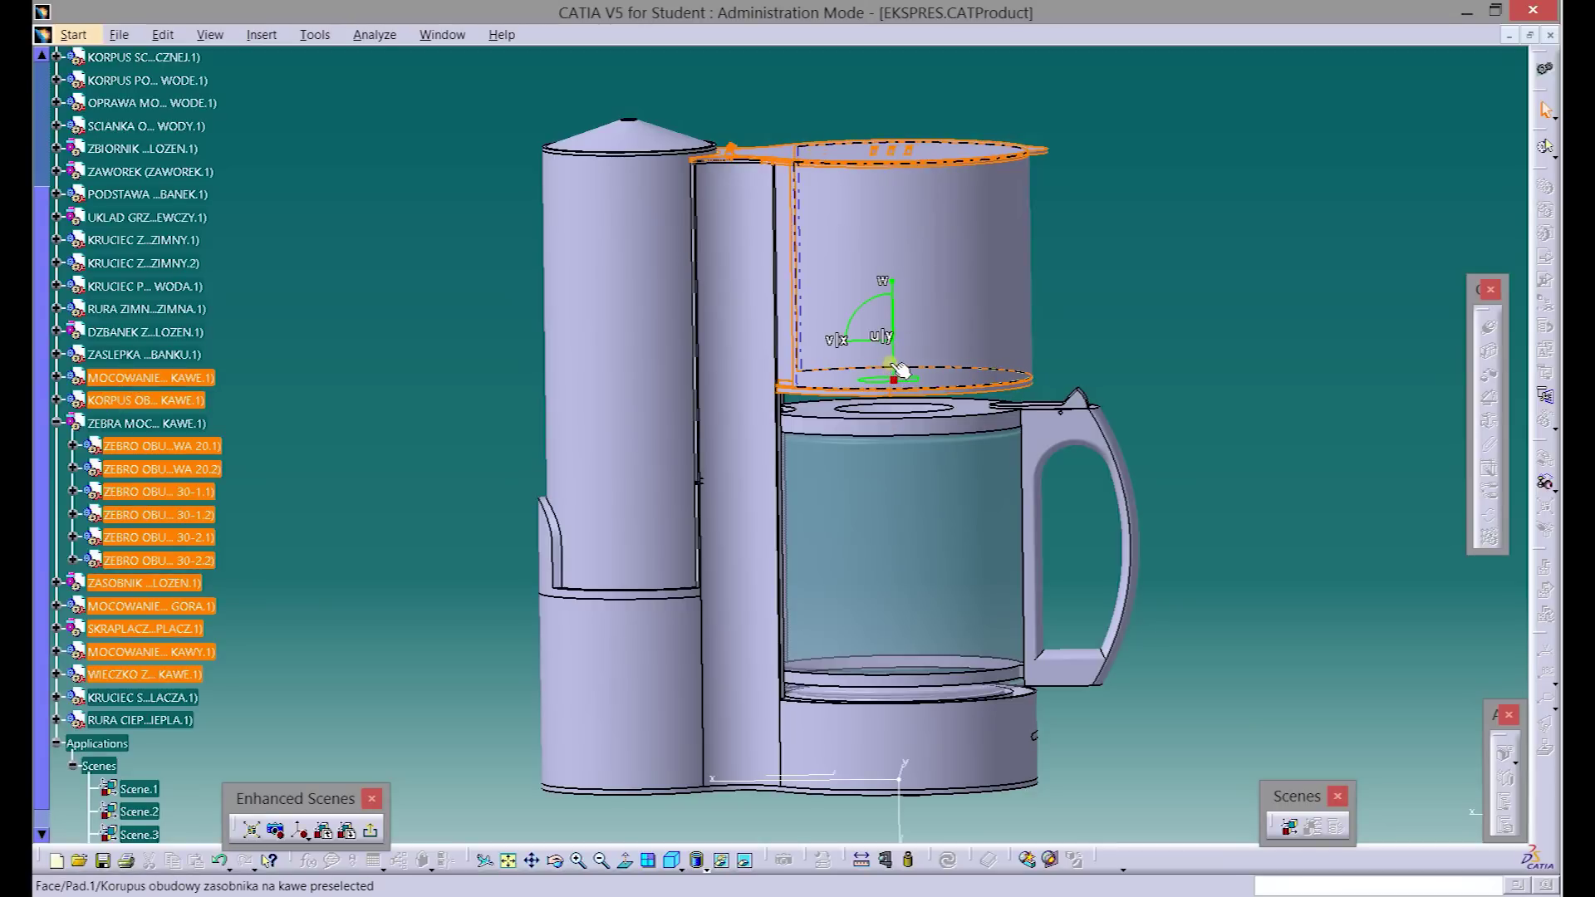
pyautogui.moveTo(895, 359); pyautogui.dragTo(874, 191)
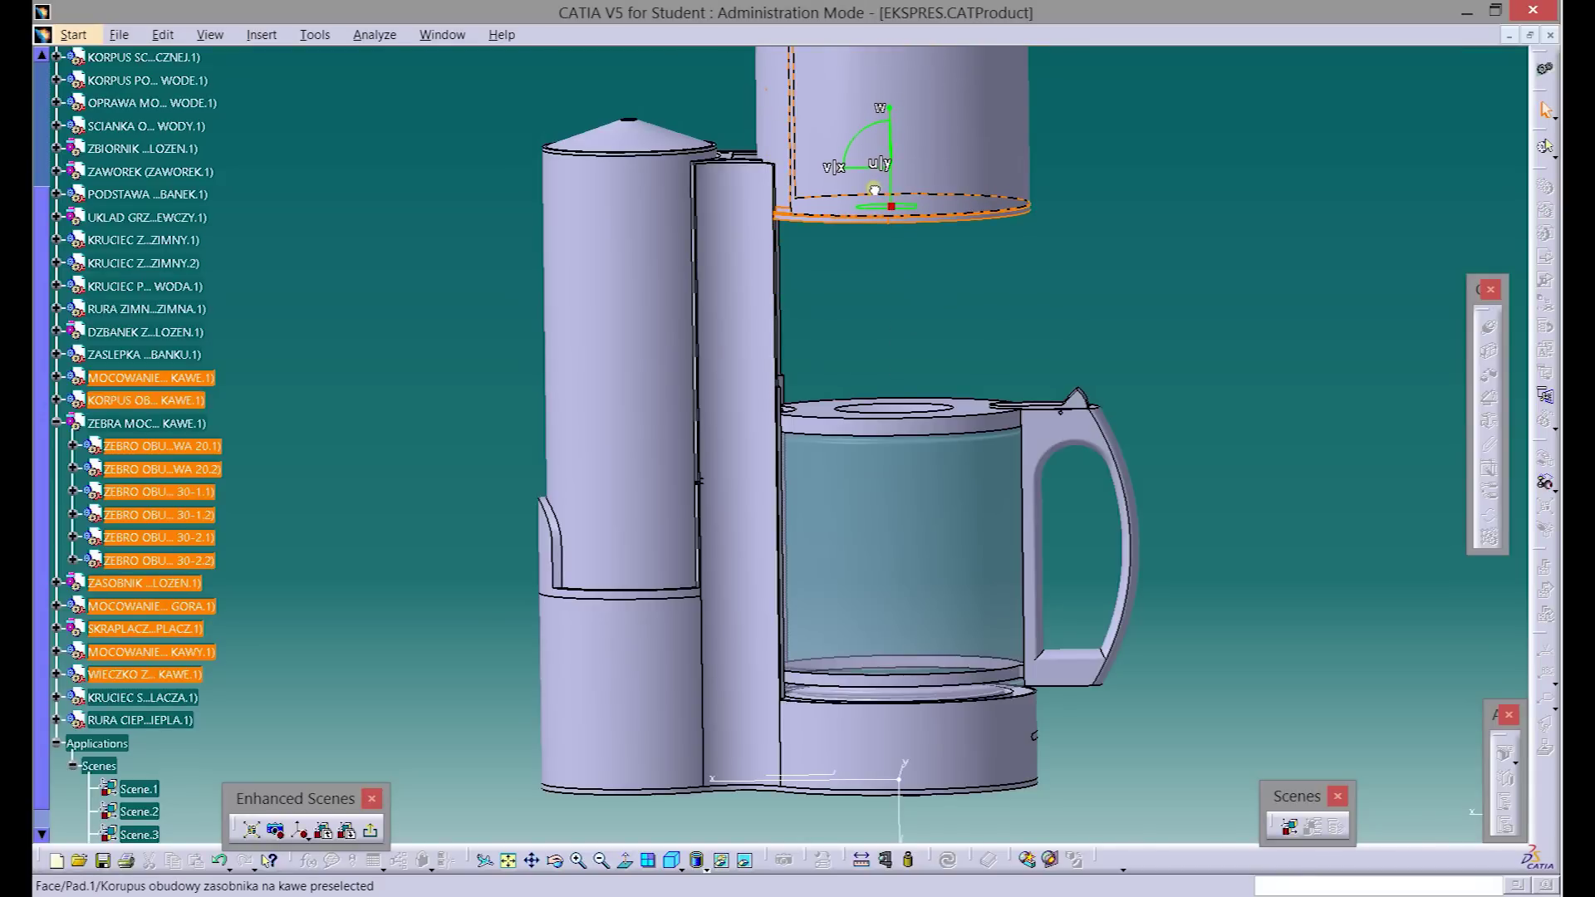
pyautogui.click(652, 407)
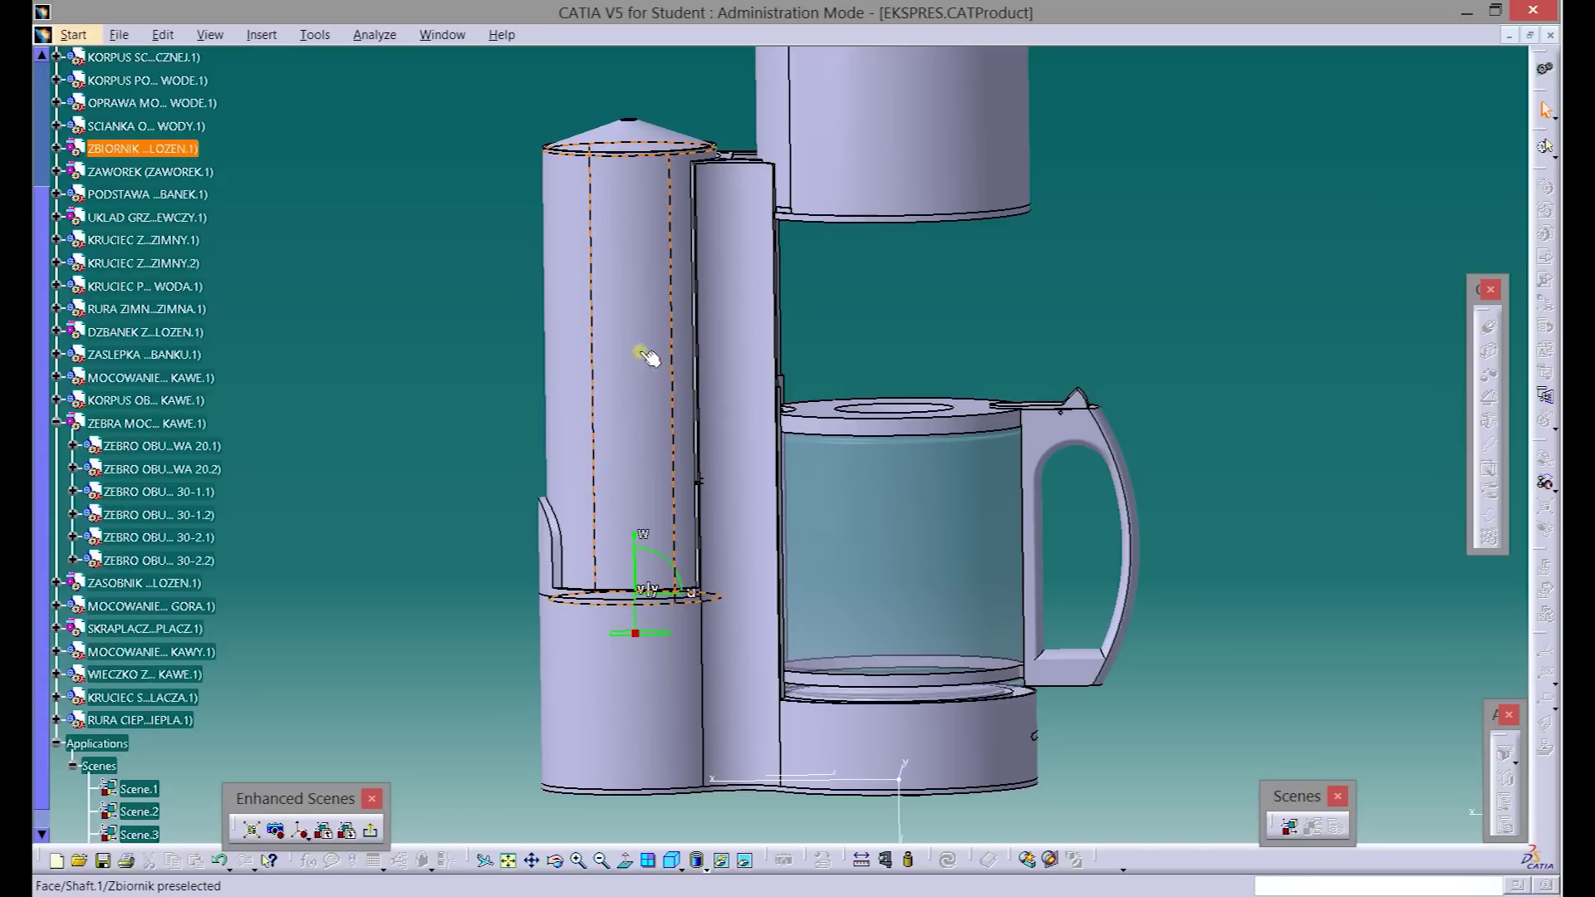
# - Raise the ZBIORNIK water tank and the DZBANEK jug above the body
pyautogui.click(668, 138)
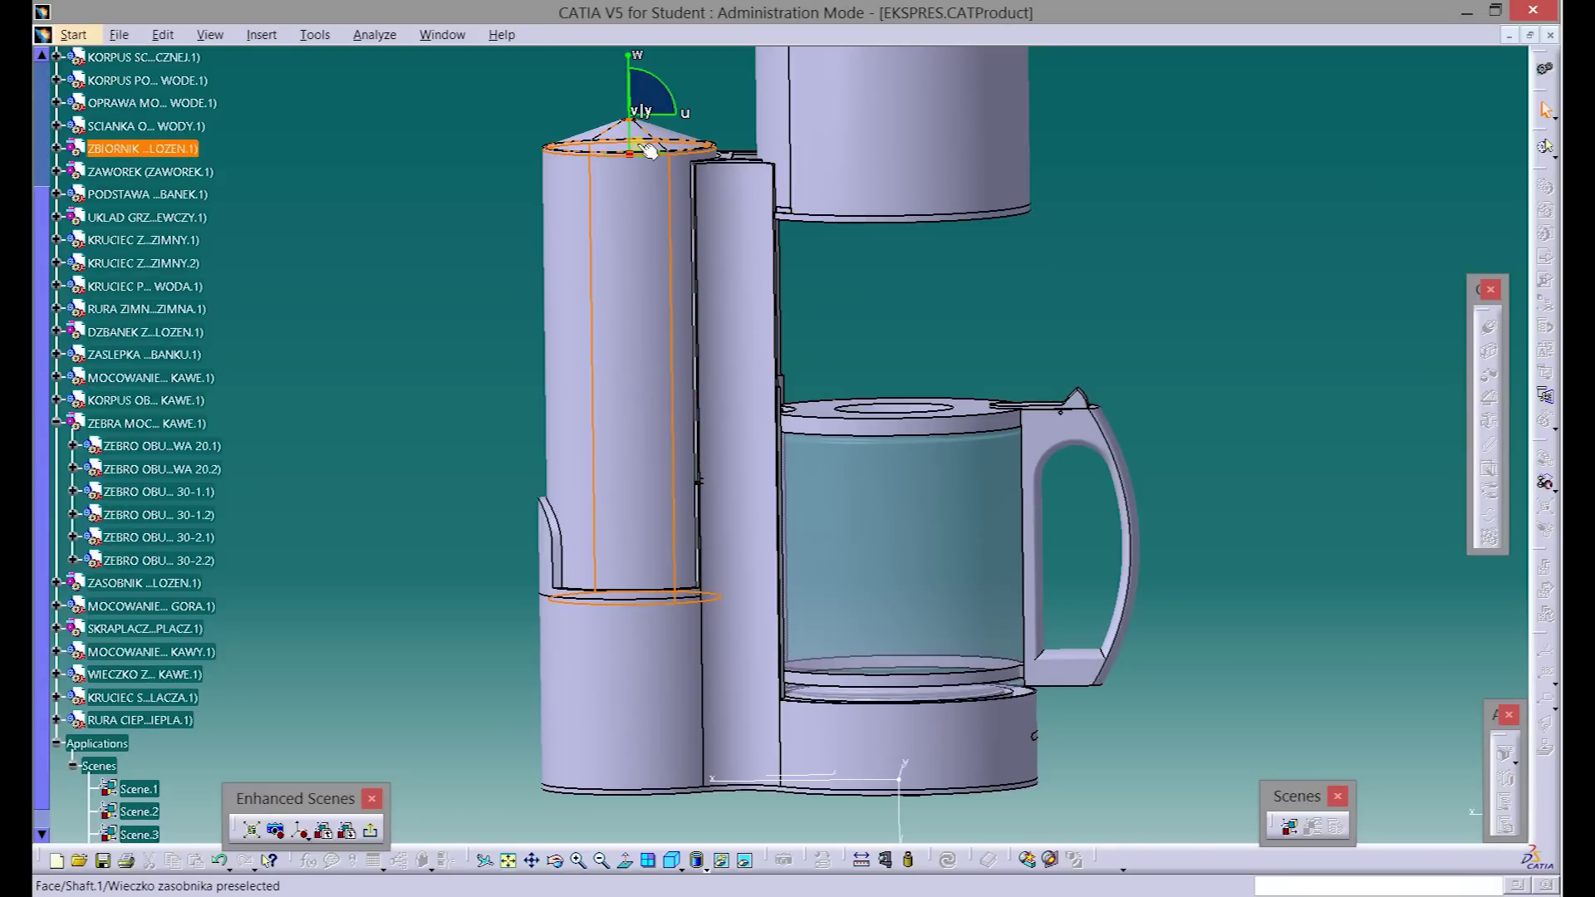
pyautogui.moveTo(420, 344); pyautogui.dragTo(437, 369, button='middle')
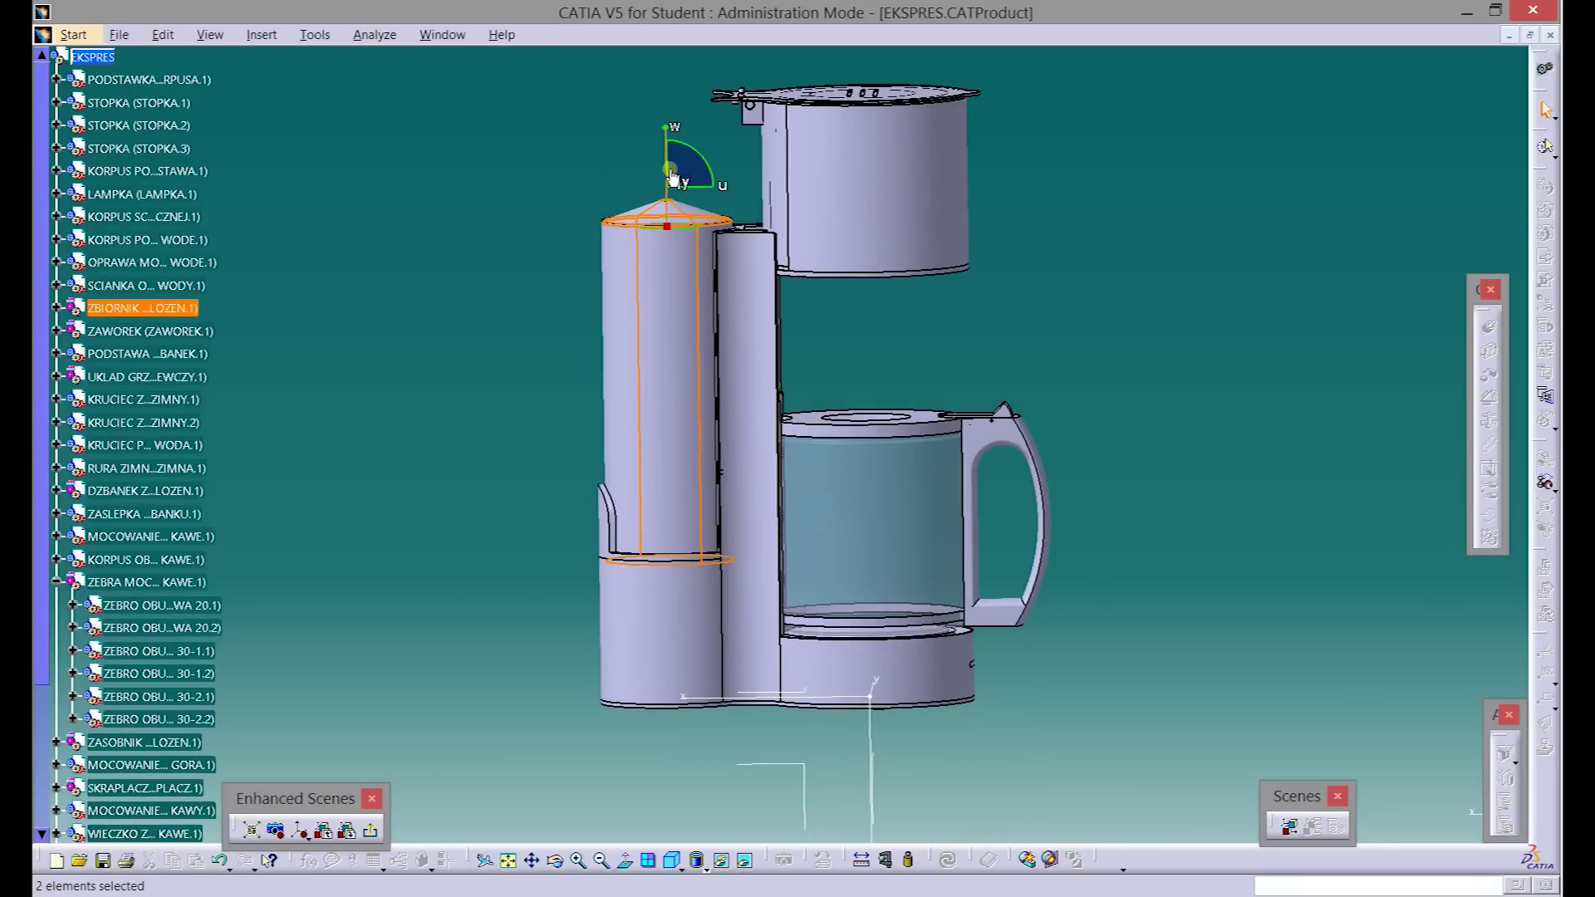
pyautogui.moveTo(671, 174); pyautogui.dragTo(690, 39)
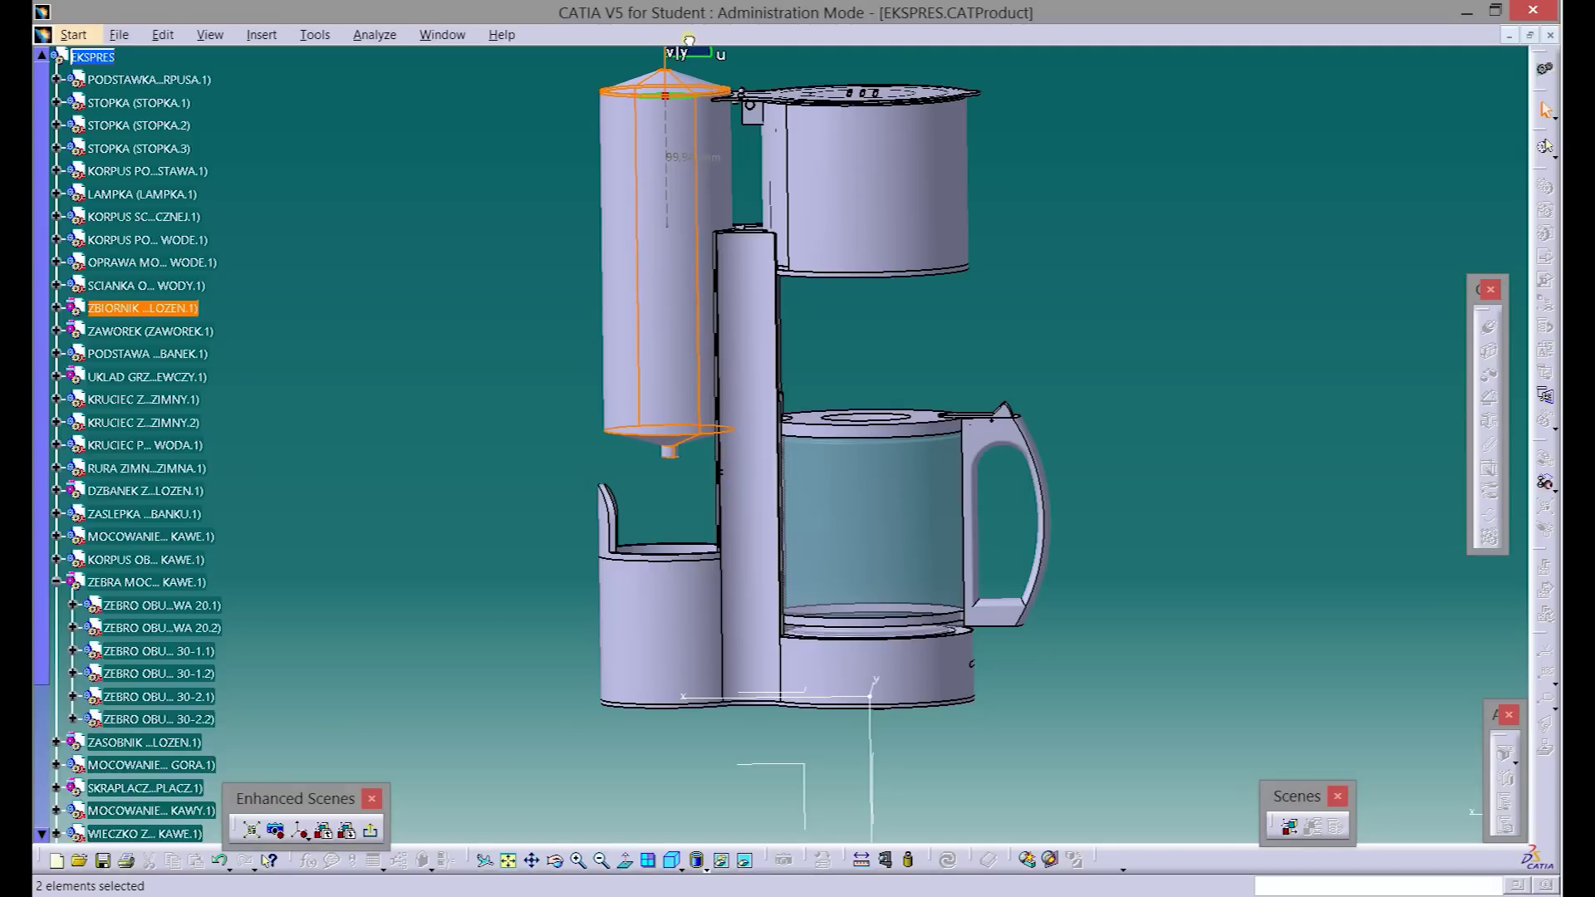
pyautogui.moveTo(689, 37); pyautogui.dragTo(689, 37)
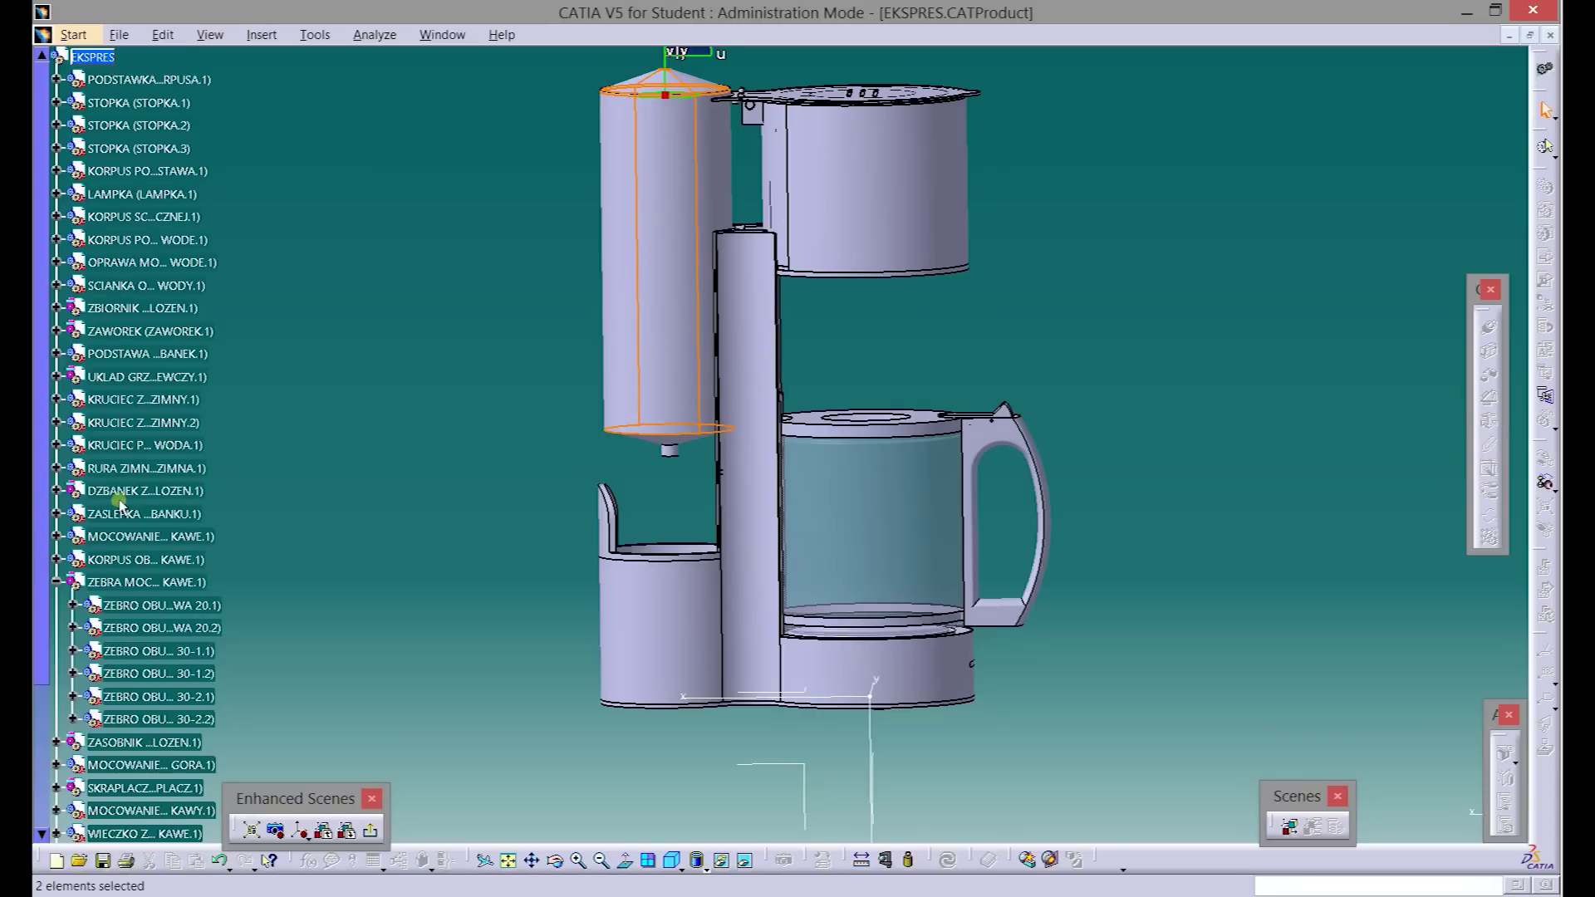
pyautogui.click(903, 442)
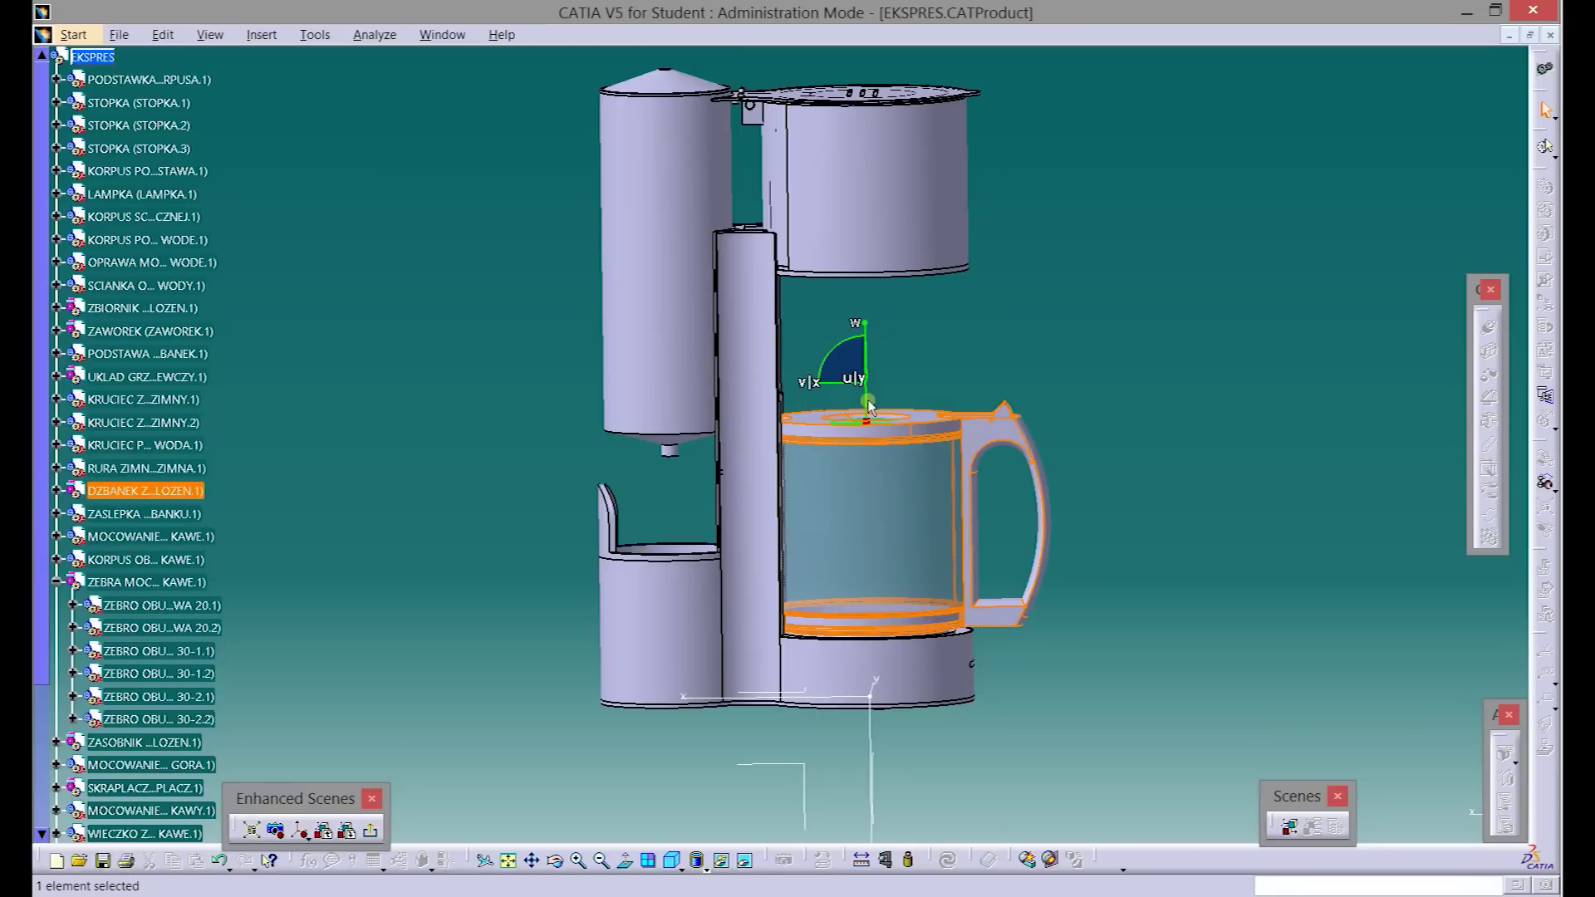
pyautogui.moveTo(868, 407); pyautogui.dragTo(873, 342)
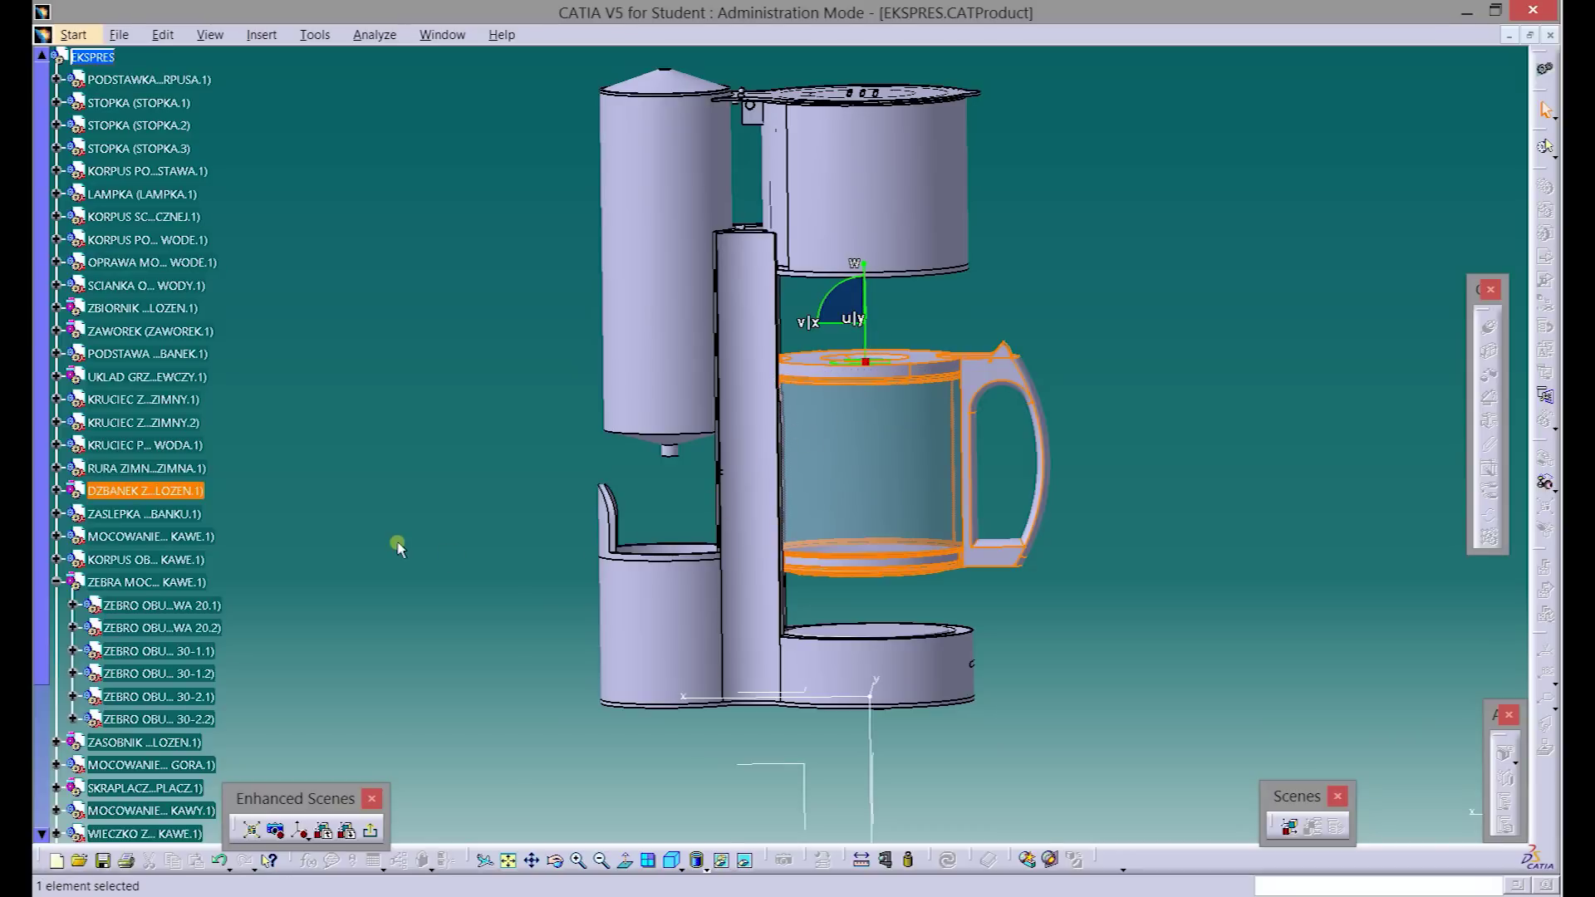
# - Orbit to the underside and drop the base plate with its three STOPKA feet below the body
pyautogui.click(397, 542)
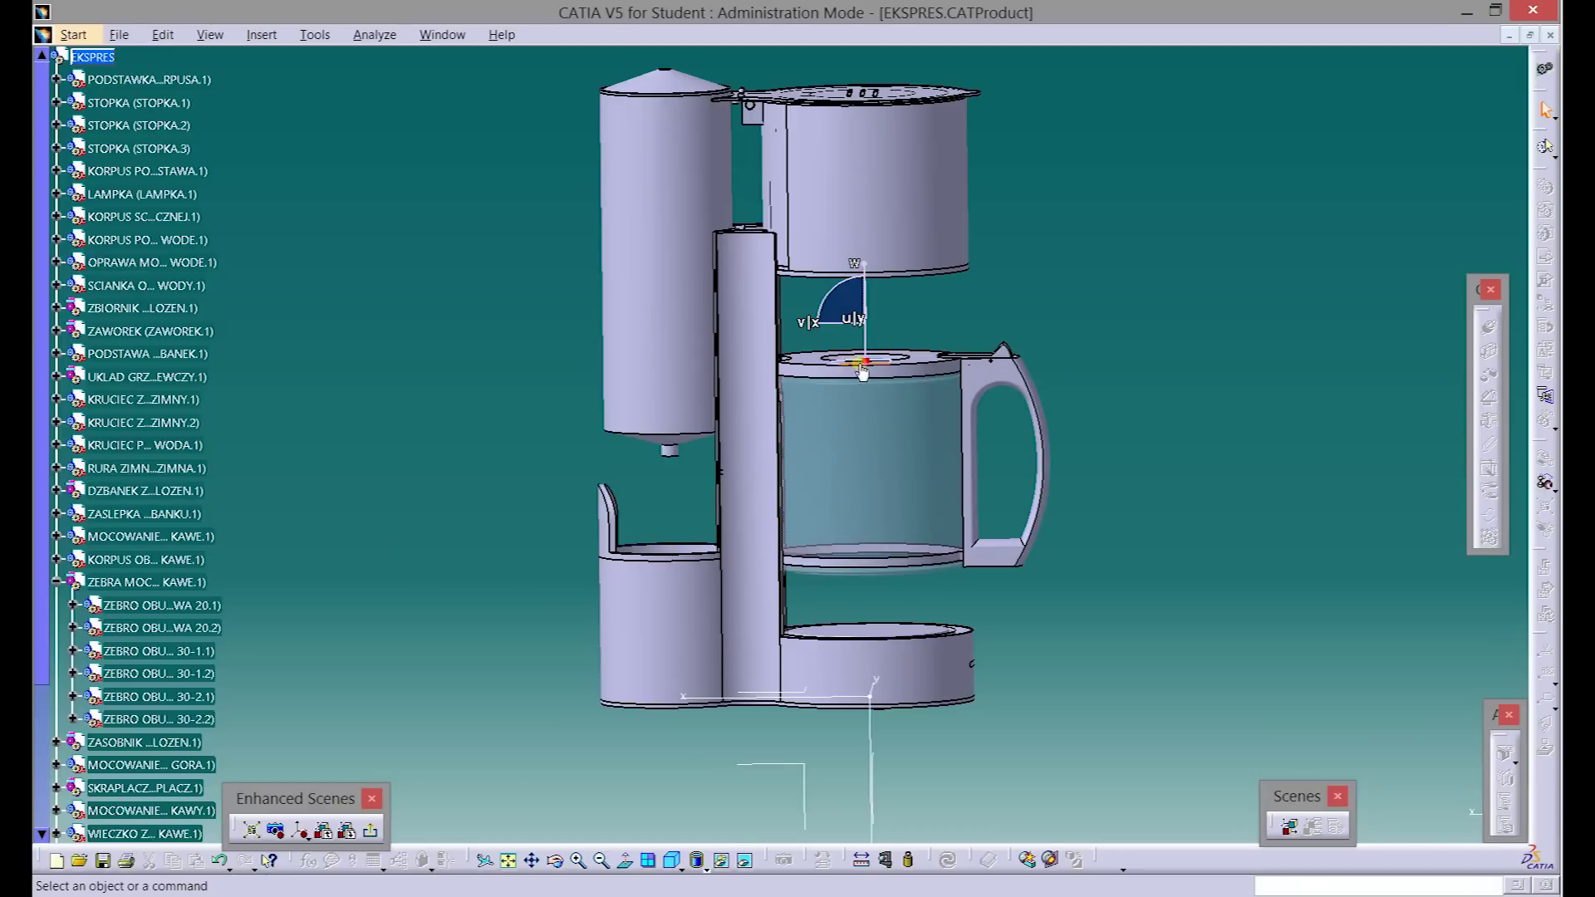
pyautogui.moveTo(865, 359); pyautogui.dragTo(953, 462)
pyautogui.moveTo(954, 463)
pyautogui.mouseDown(button='middle')
pyautogui.moveTo(890, 518)
pyautogui.moveTo(623, 527)
pyautogui.mouseUp(button='middle')
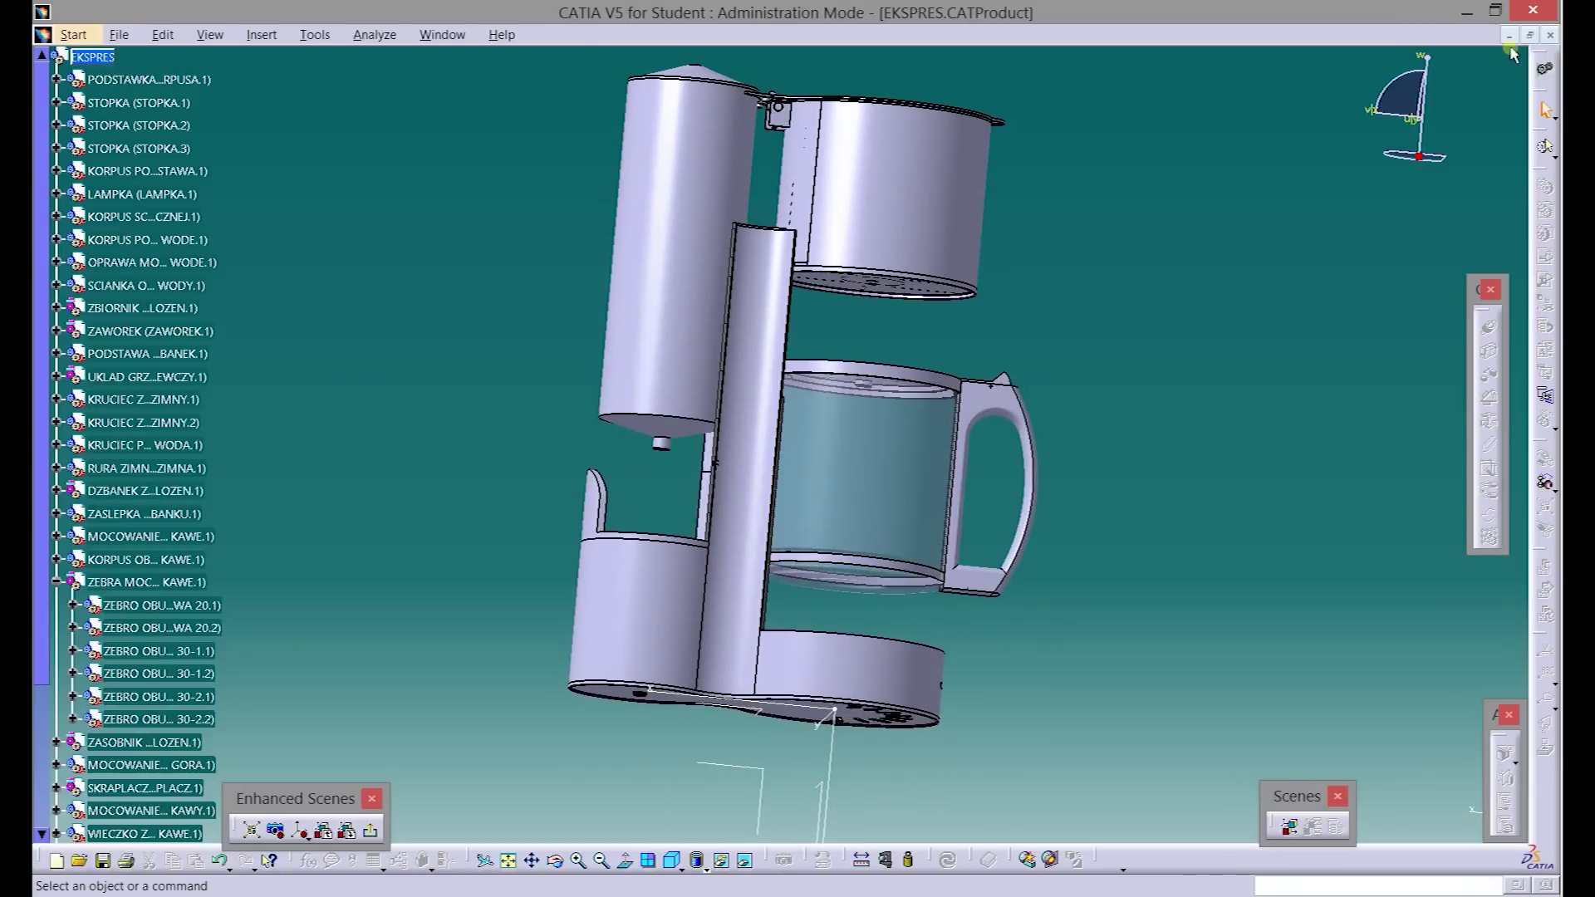
pyautogui.moveTo(1420, 157); pyautogui.dragTo(882, 782)
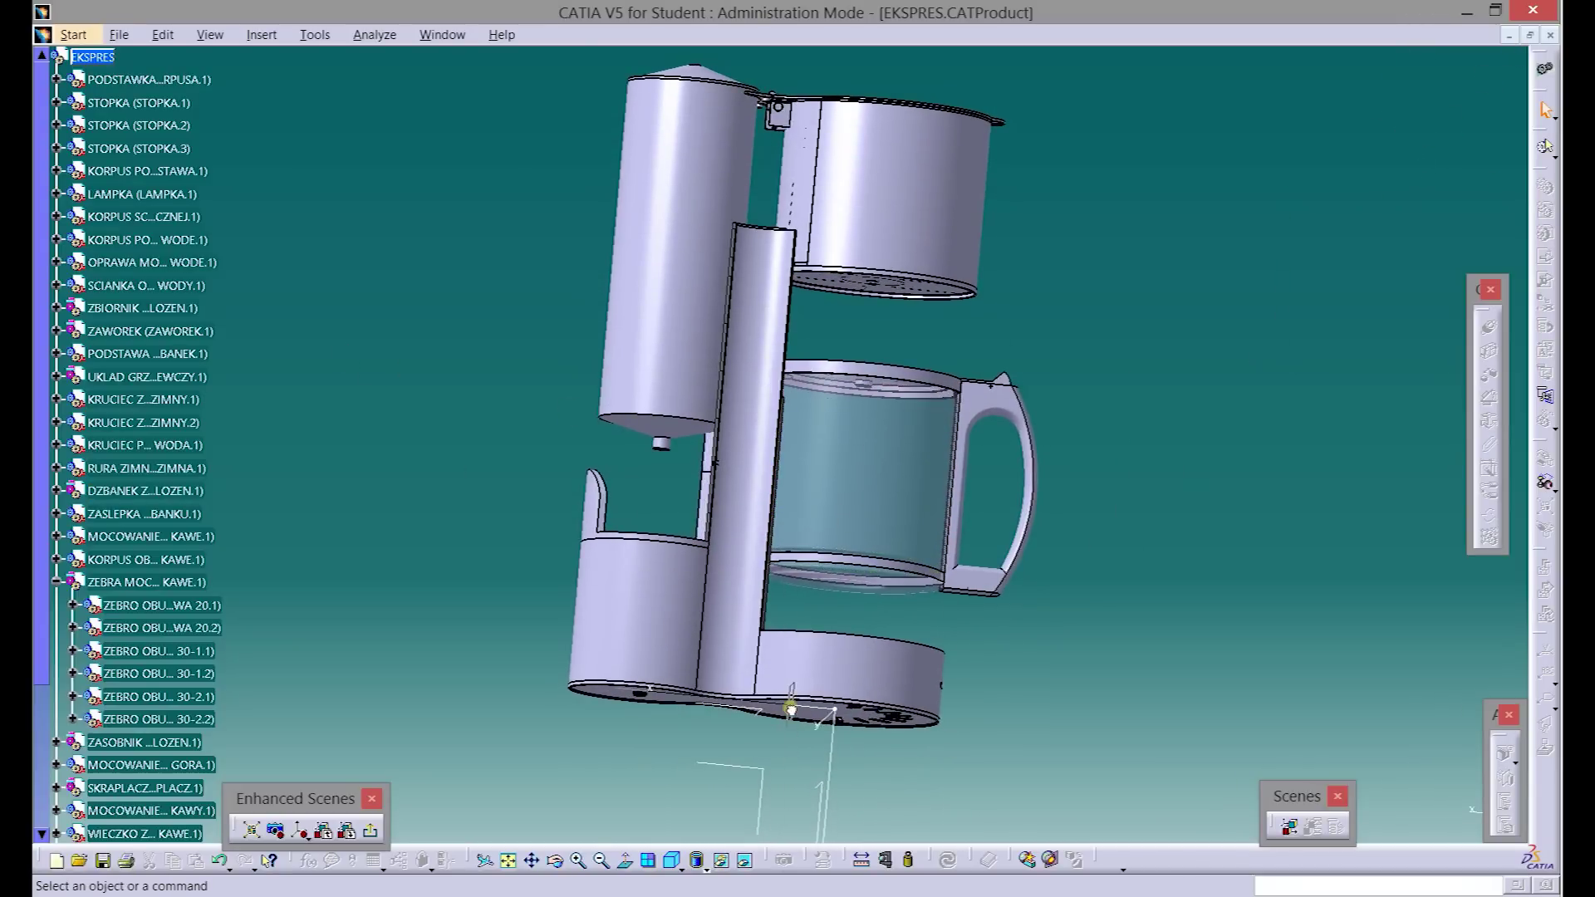
pyautogui.moveTo(795, 718); pyautogui.dragTo(797, 753)
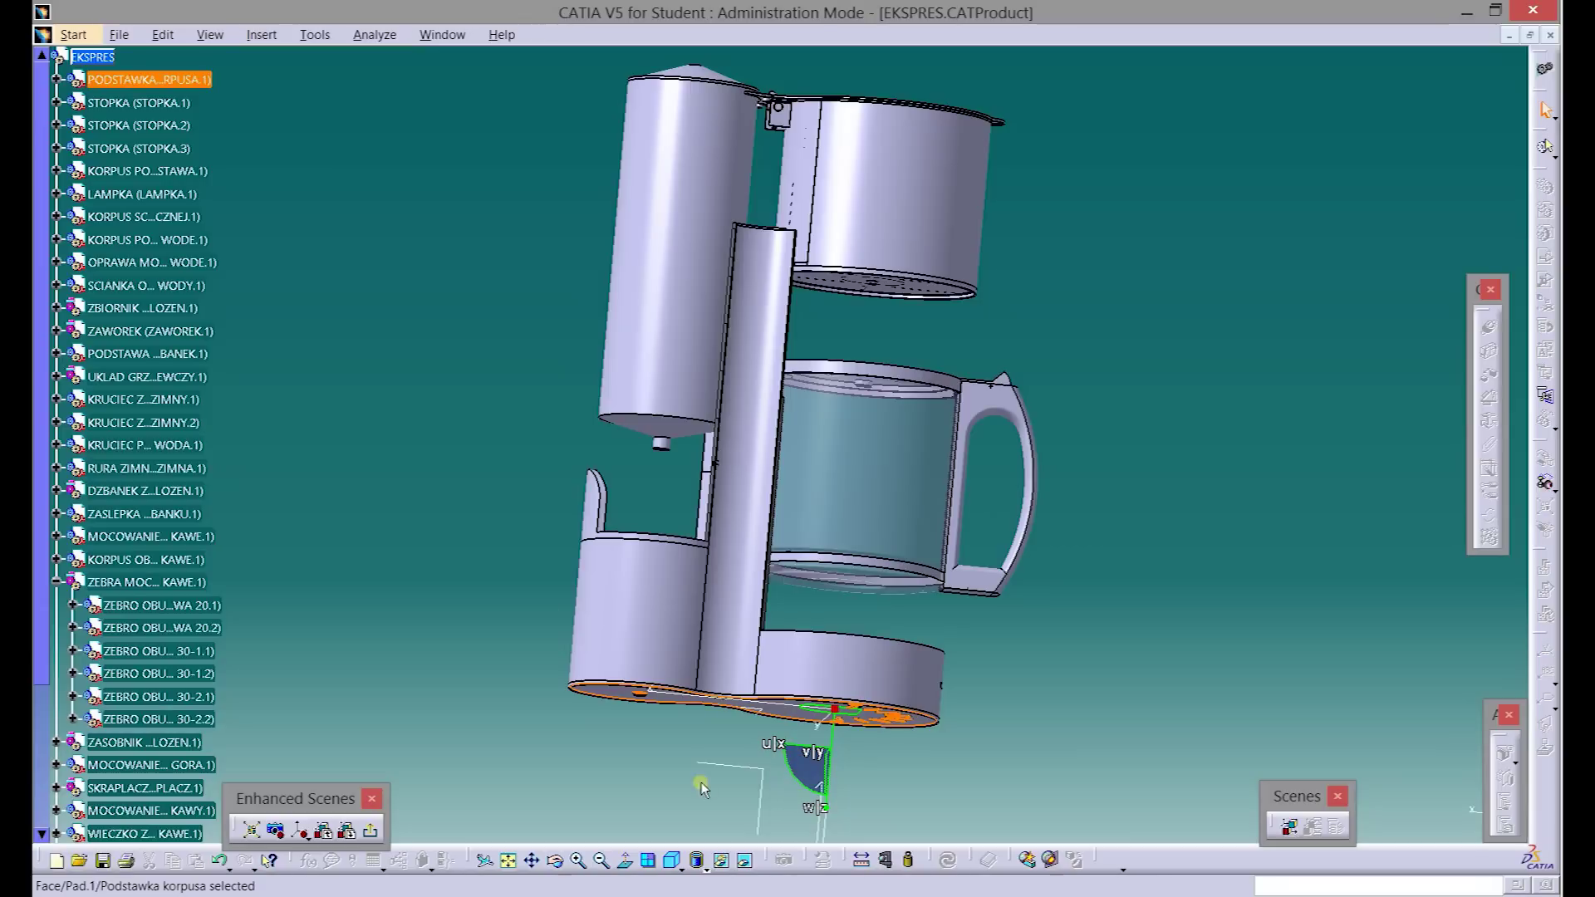
pyautogui.click(137, 102)
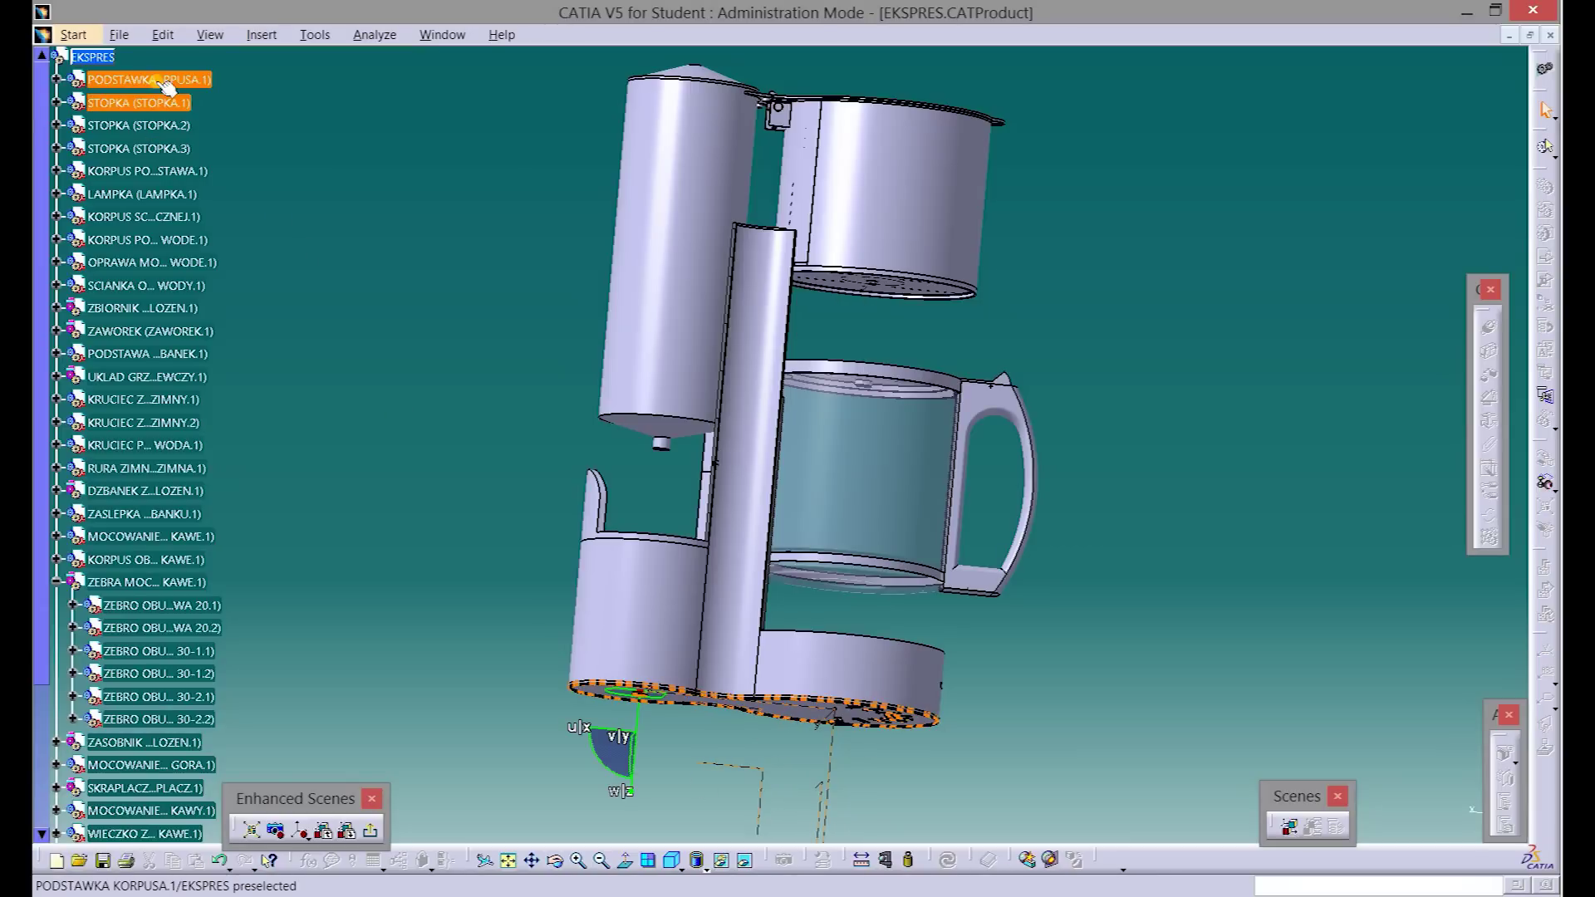
pyautogui.click(166, 127)
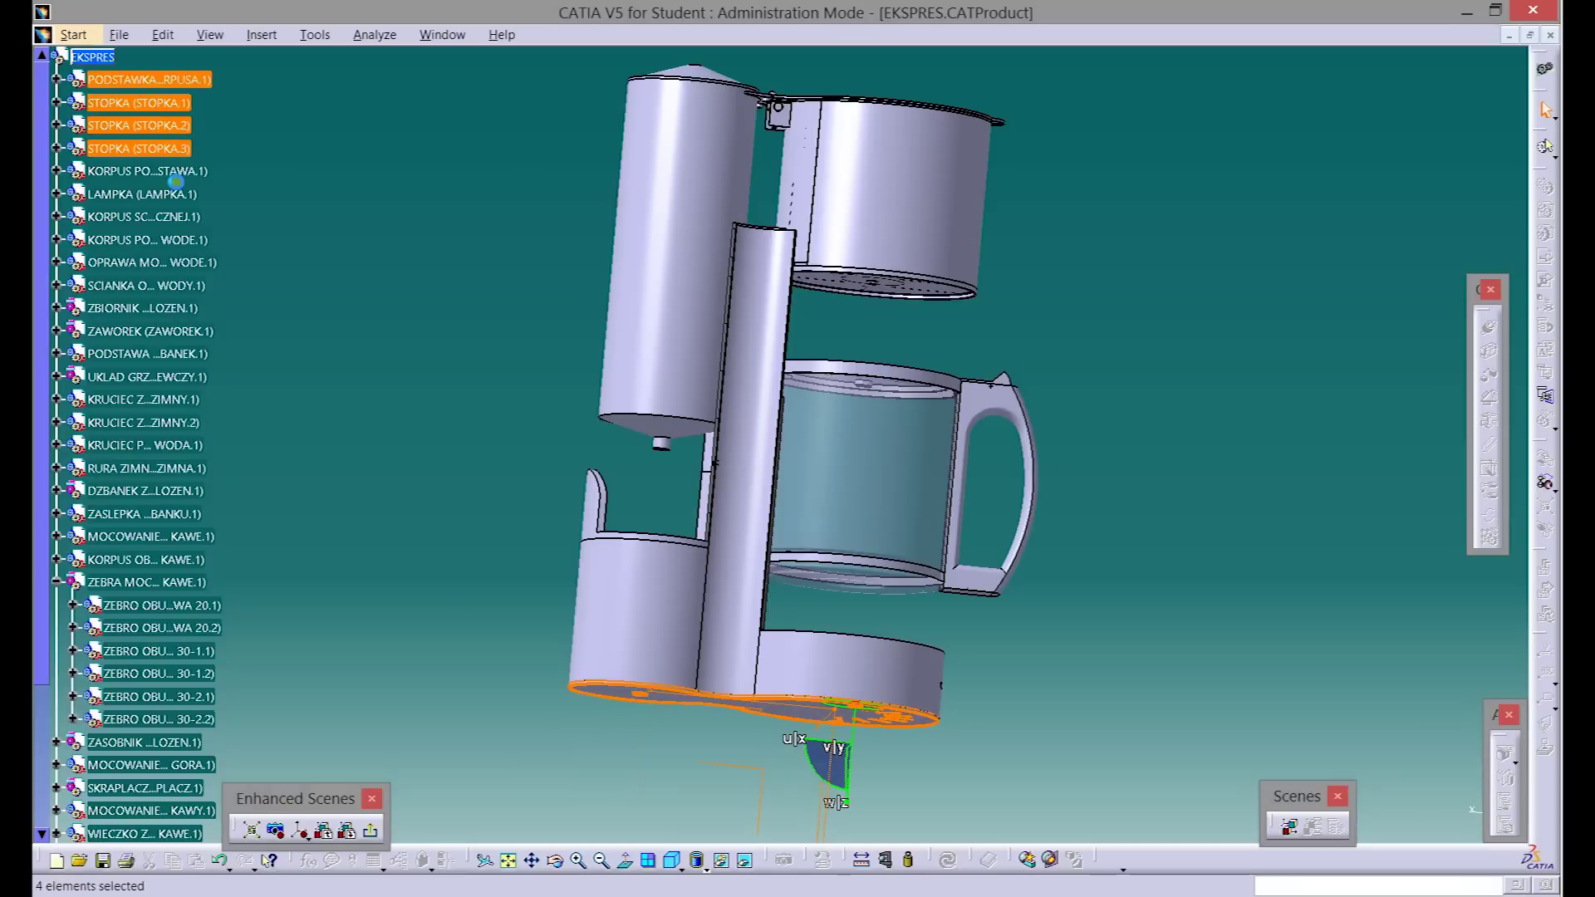
pyautogui.moveTo(855, 766); pyautogui.dragTo(841, 856)
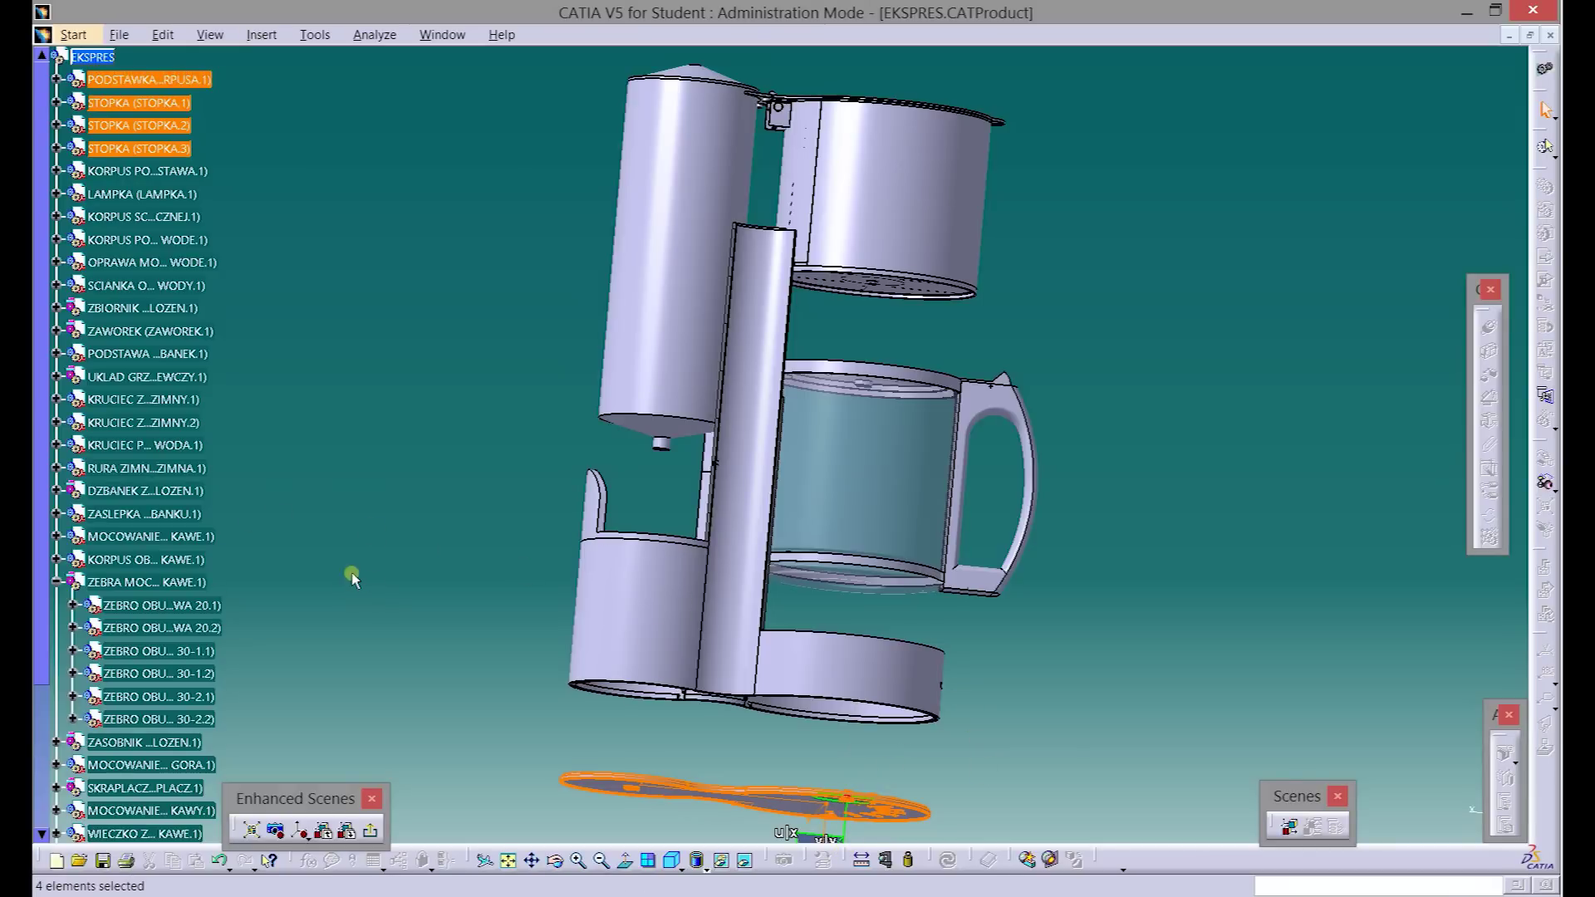
# - Lower the hot and cold pipes, nozzles and heating unit about 73 mm below the body
pyautogui.scroll(-3, 352, 579)
pyautogui.scroll(-3, 338, 581)
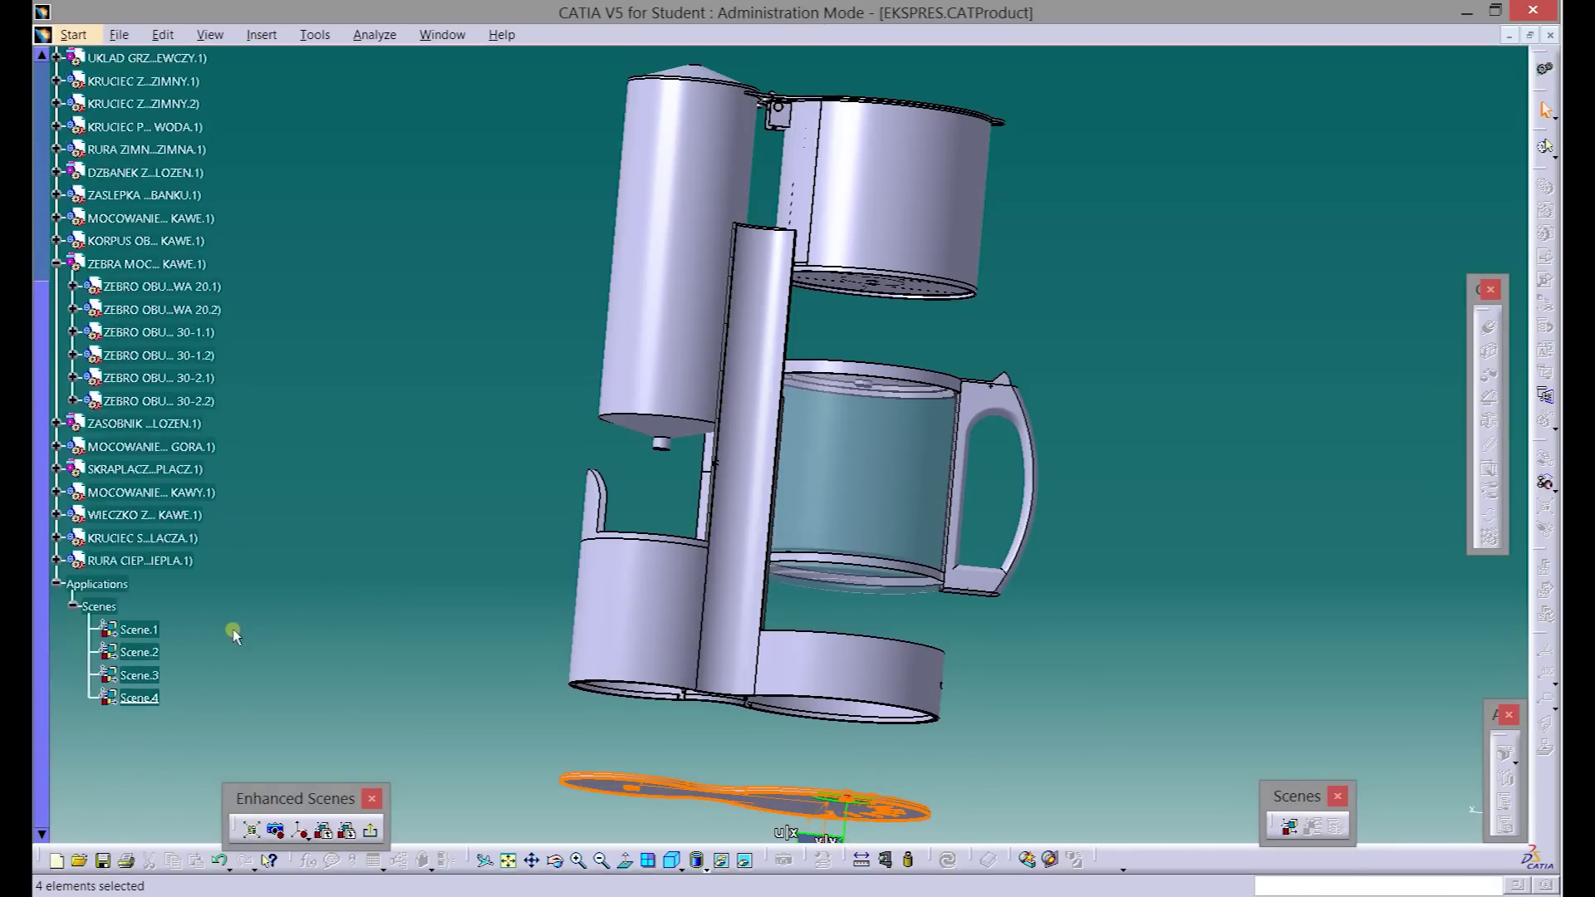
pyautogui.click(128, 564)
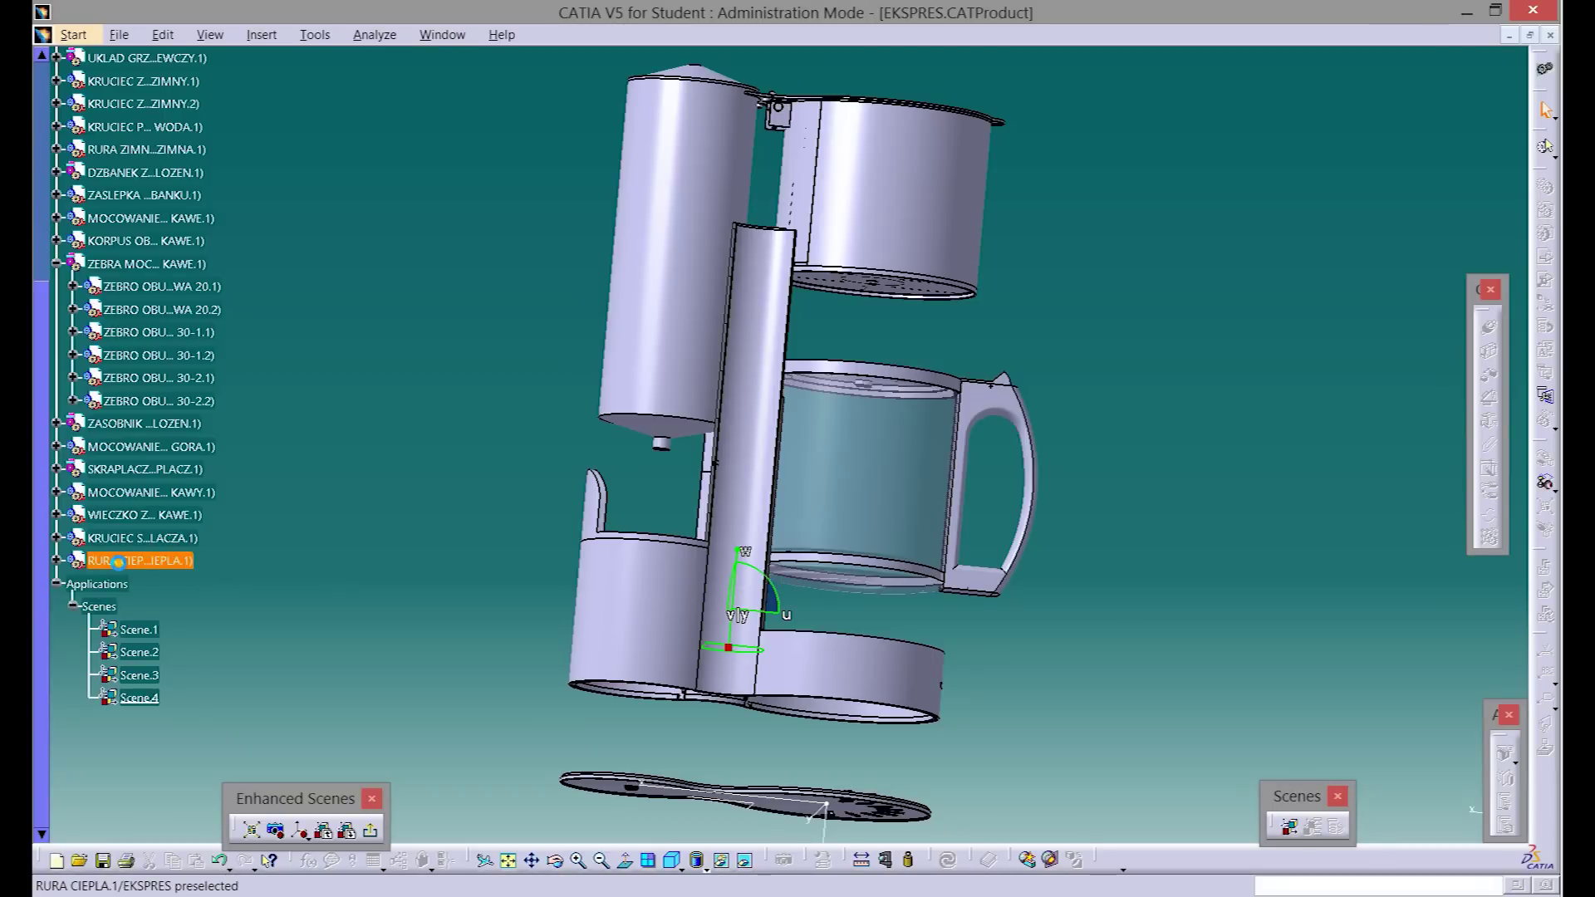
pyautogui.keyDown('ctrl'); pyautogui.click(141, 538); pyautogui.keyUp('ctrl')
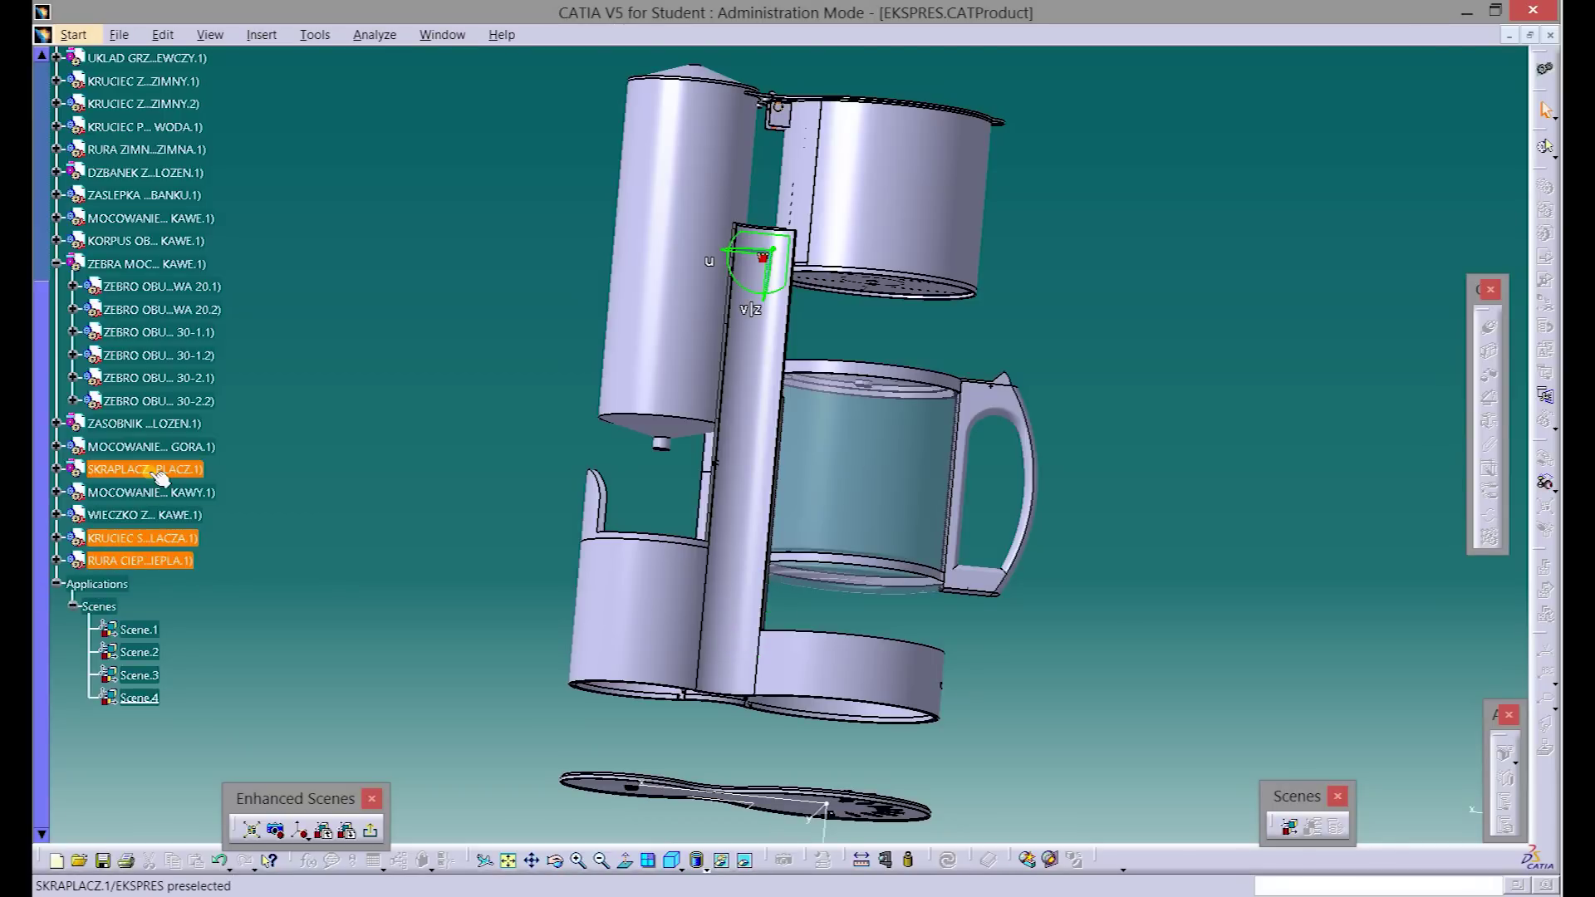
pyautogui.scroll(3, 164, 357)
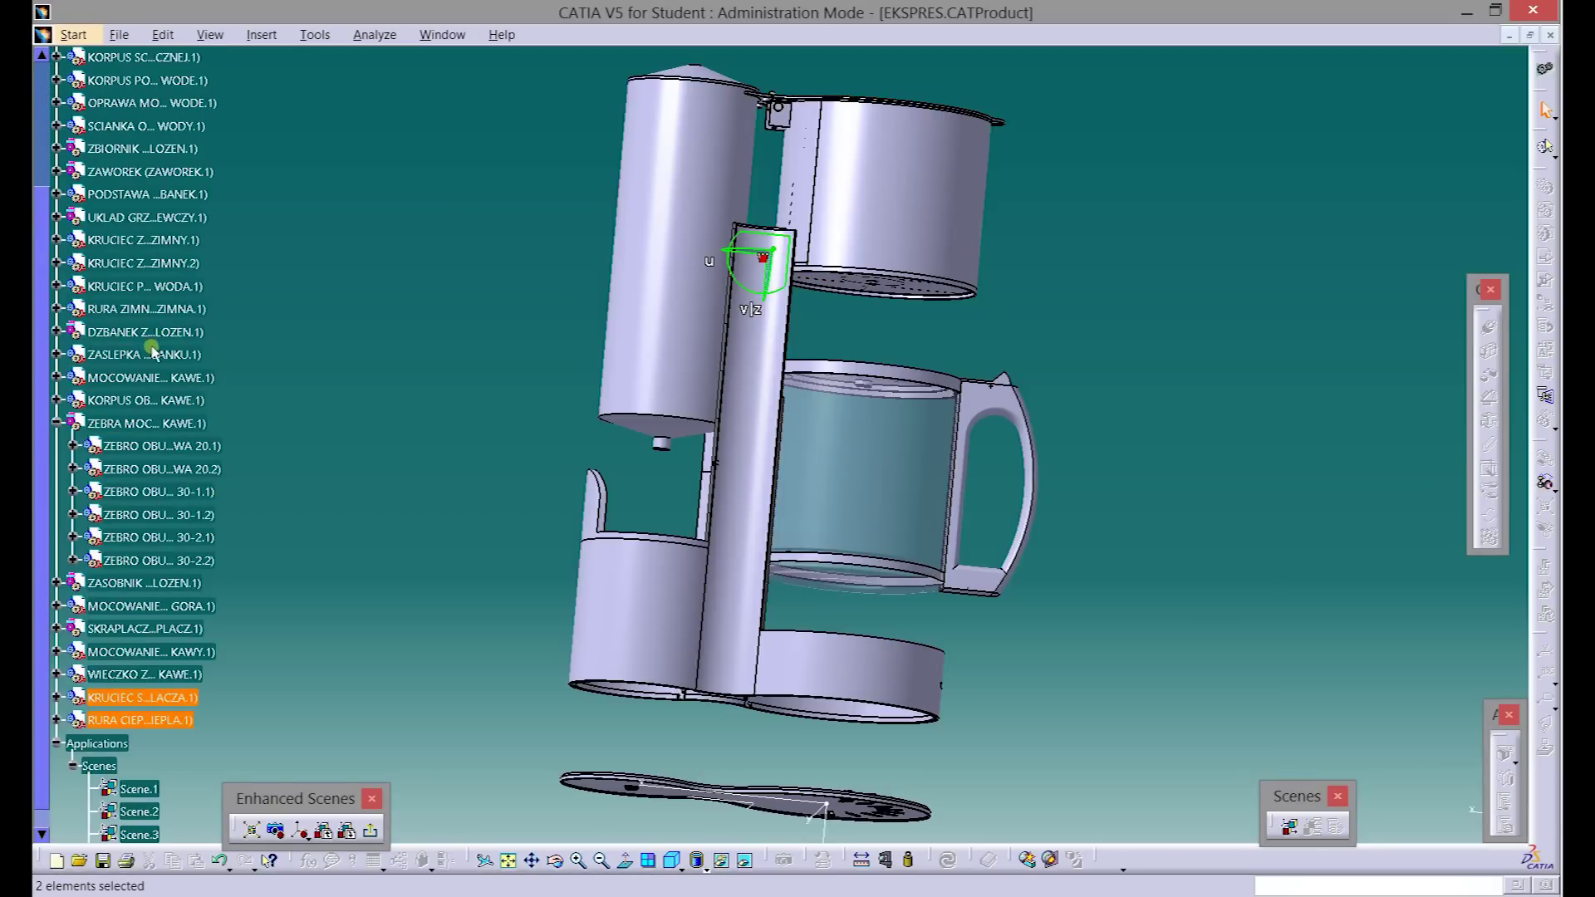
pyautogui.keyDown('ctrl'); pyautogui.click(149, 308); pyautogui.keyUp('ctrl')
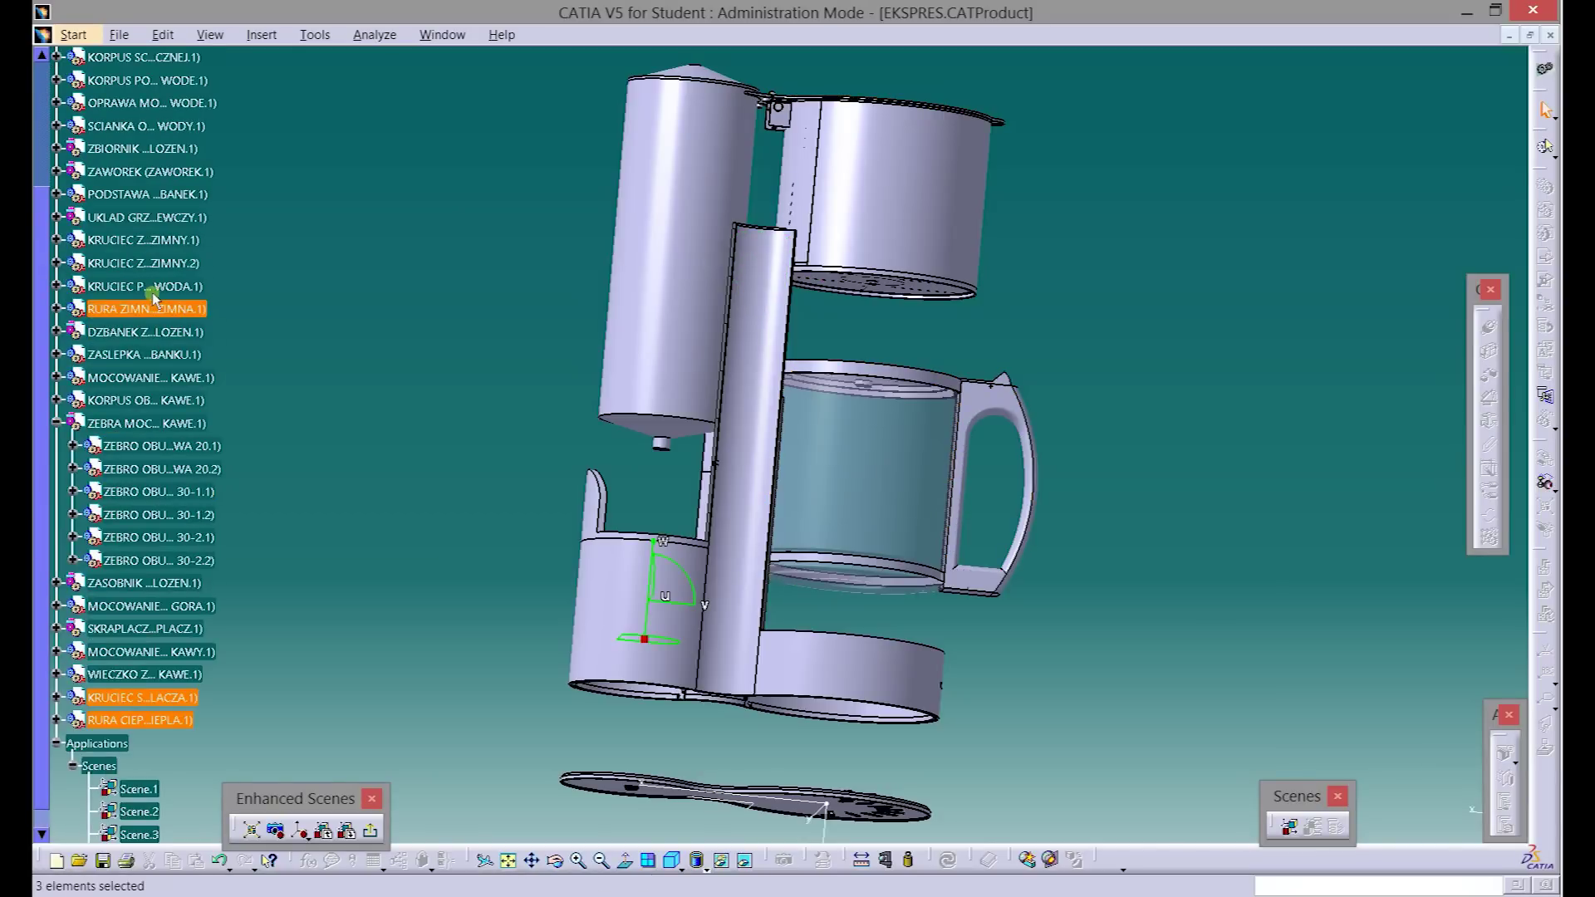
pyautogui.keyDown('ctrl'); pyautogui.click(151, 262); pyautogui.keyUp('ctrl')
pyautogui.keyDown('ctrl'); pyautogui.click(150, 240); pyautogui.keyUp('ctrl')
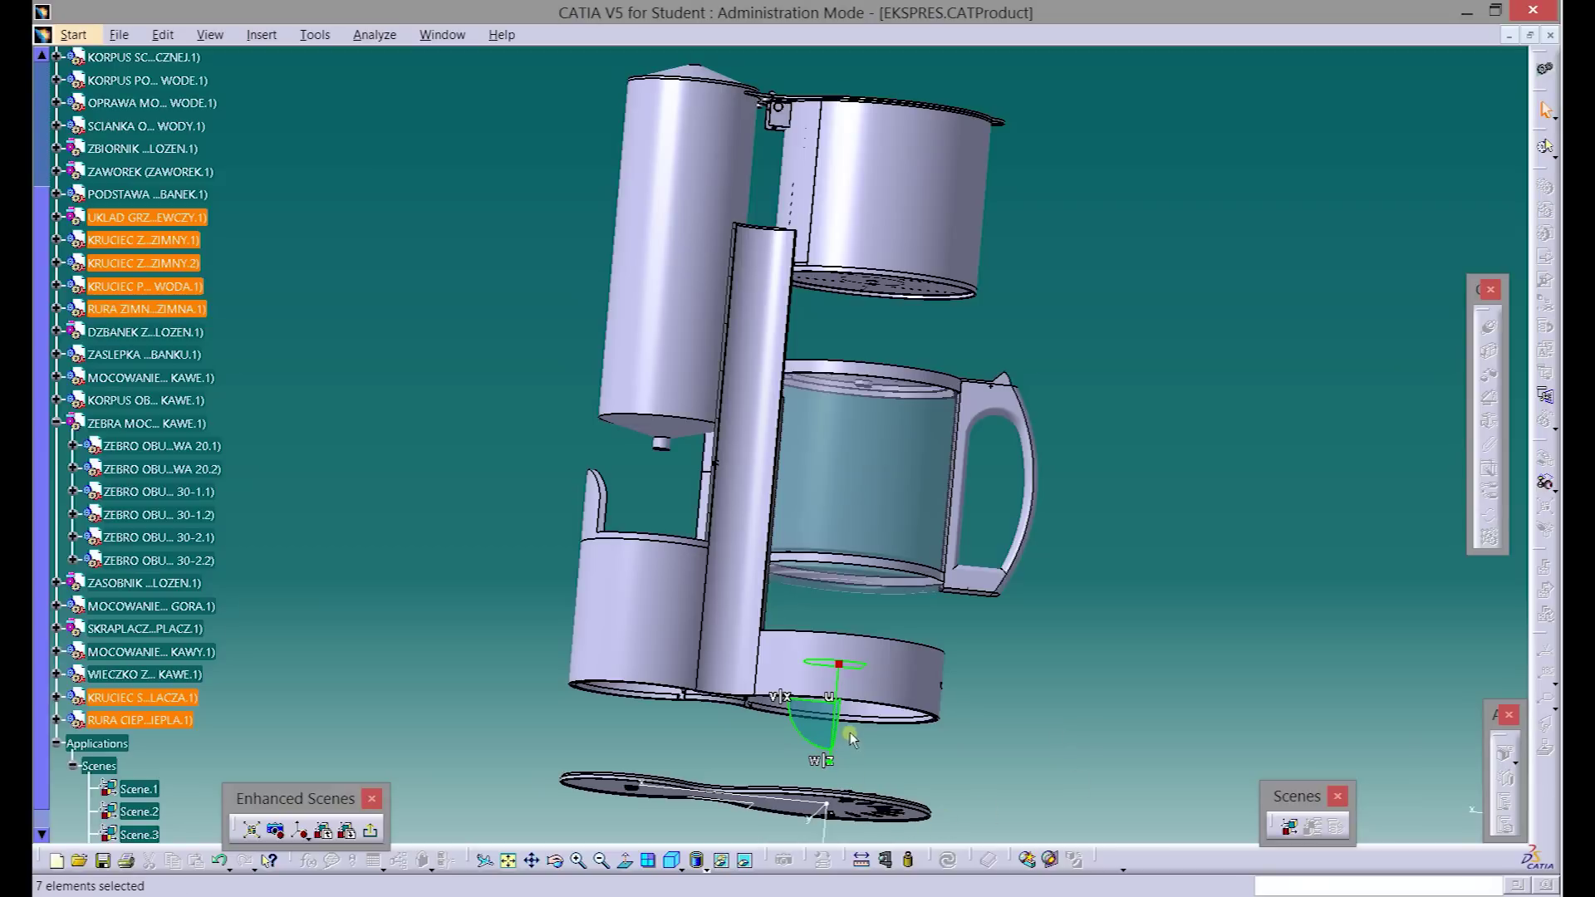
pyautogui.moveTo(834, 726); pyautogui.dragTo(819, 808)
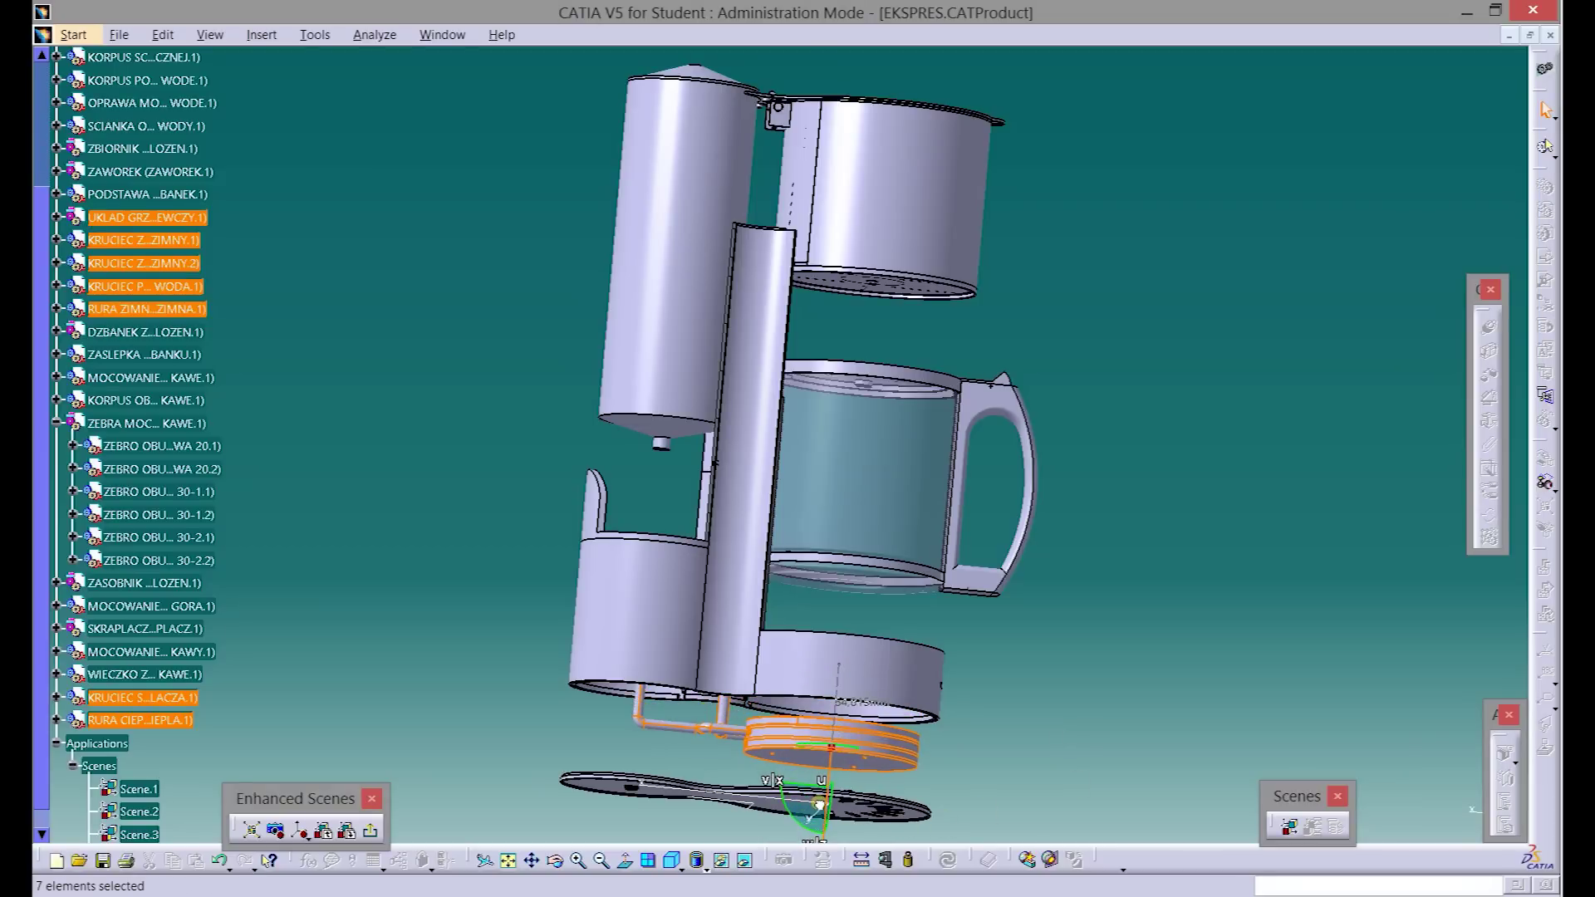
pyautogui.moveTo(819, 807); pyautogui.dragTo(818, 816)
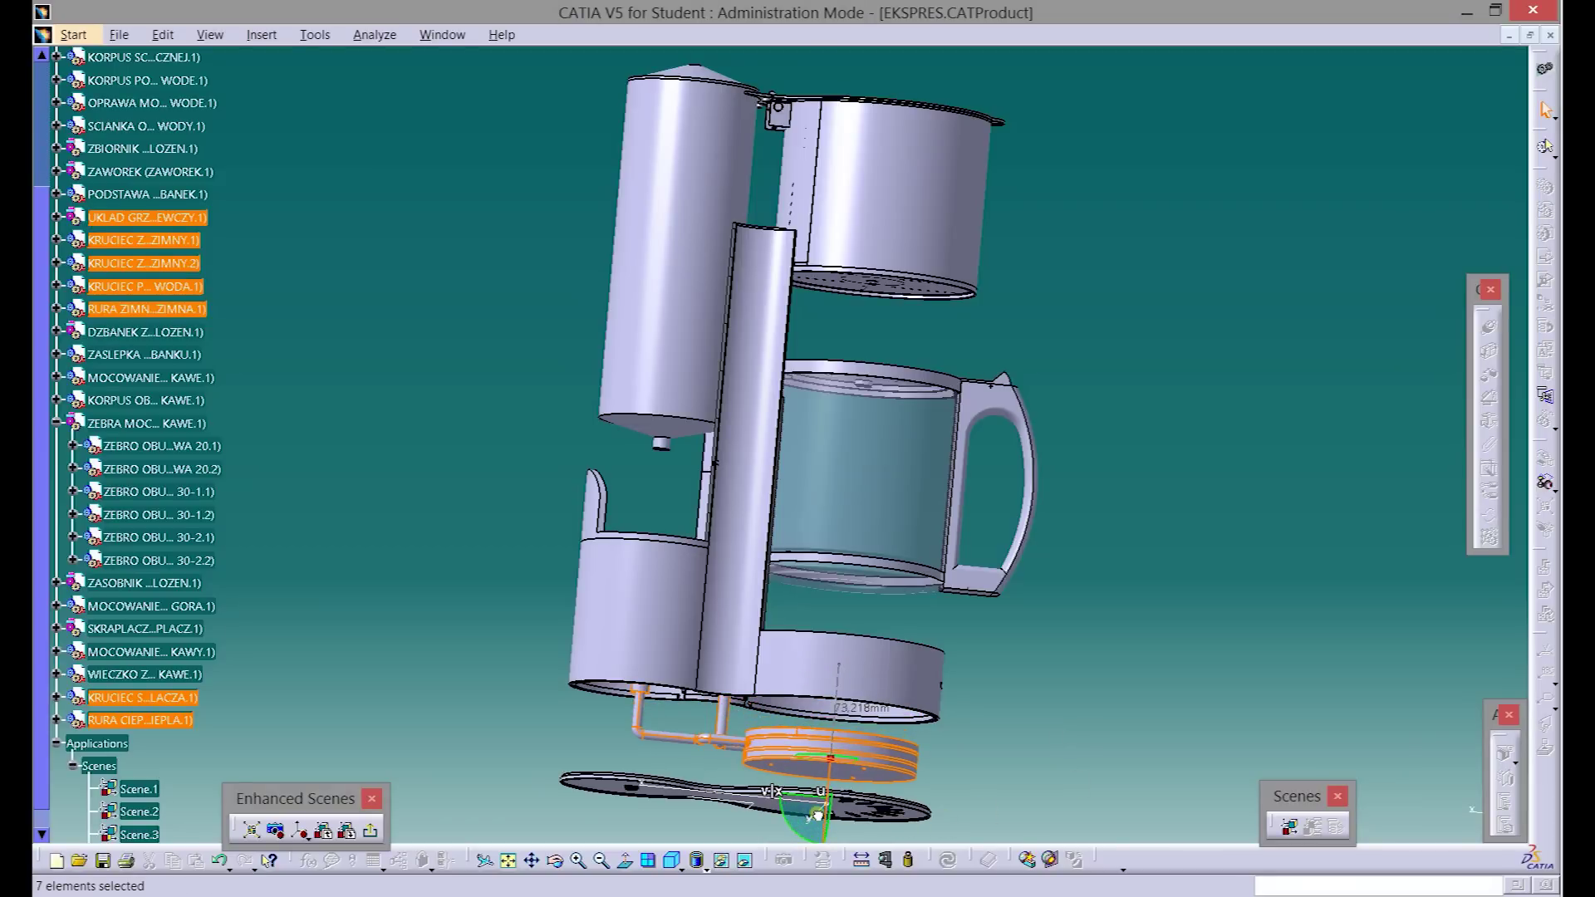
# - Reset the compass to its default spot and orbit the exploded coffee maker upright
pyautogui.moveTo(834, 765); pyautogui.dragTo(1063, 708)
pyautogui.click(1207, 550)
pyautogui.moveTo(1206, 551); pyautogui.dragTo(1432, 170, button='middle')
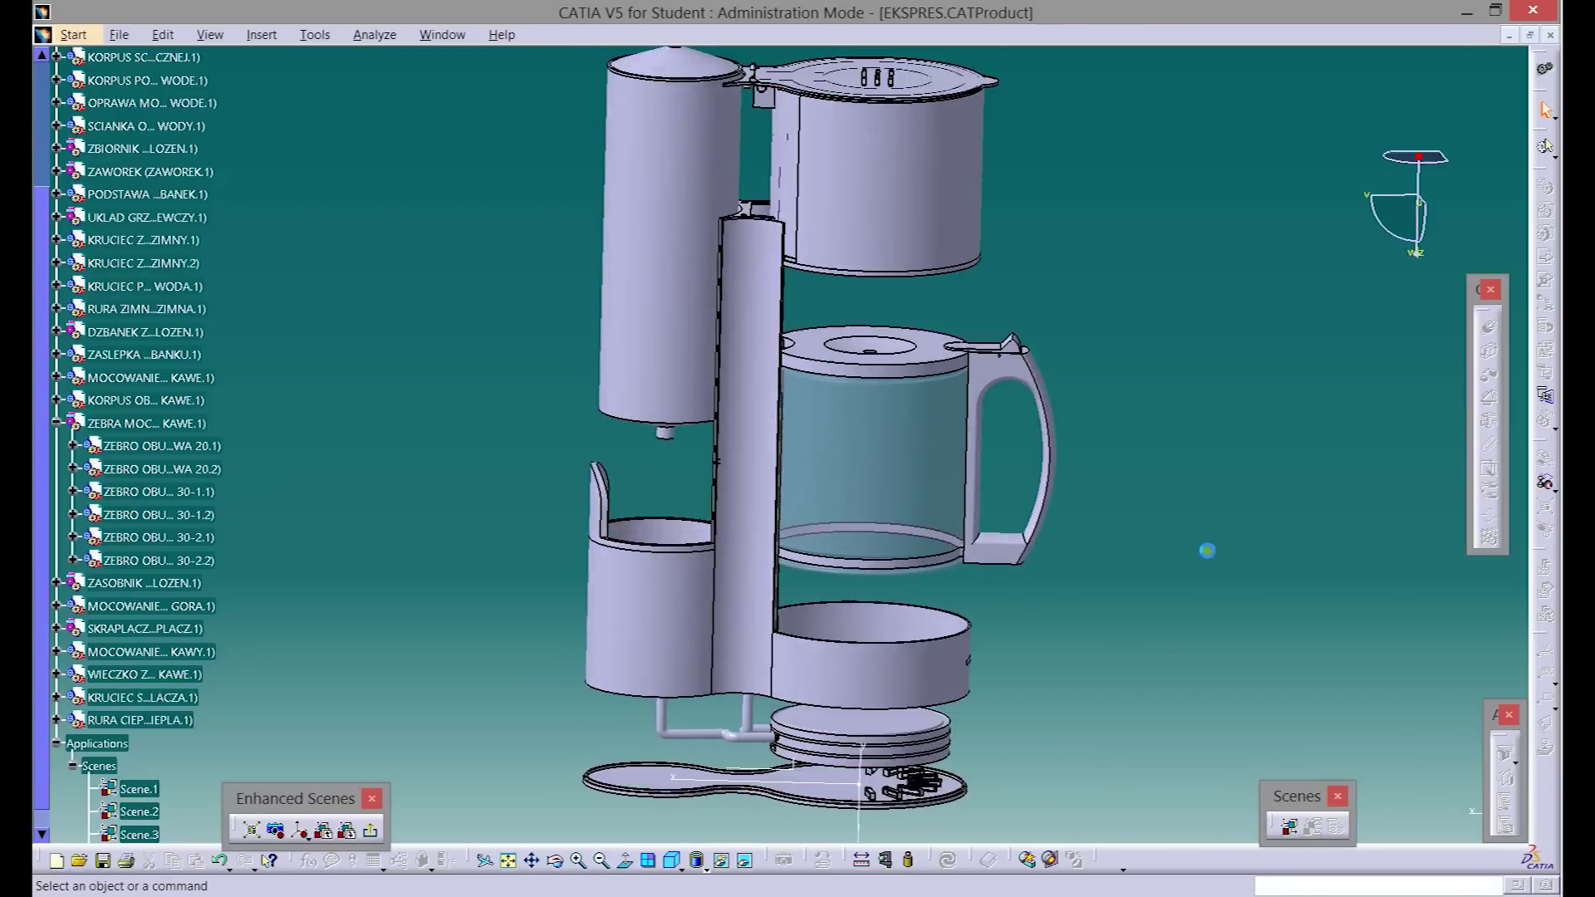
pyautogui.rightClick(1416, 156)
pyautogui.click(1329, 321)
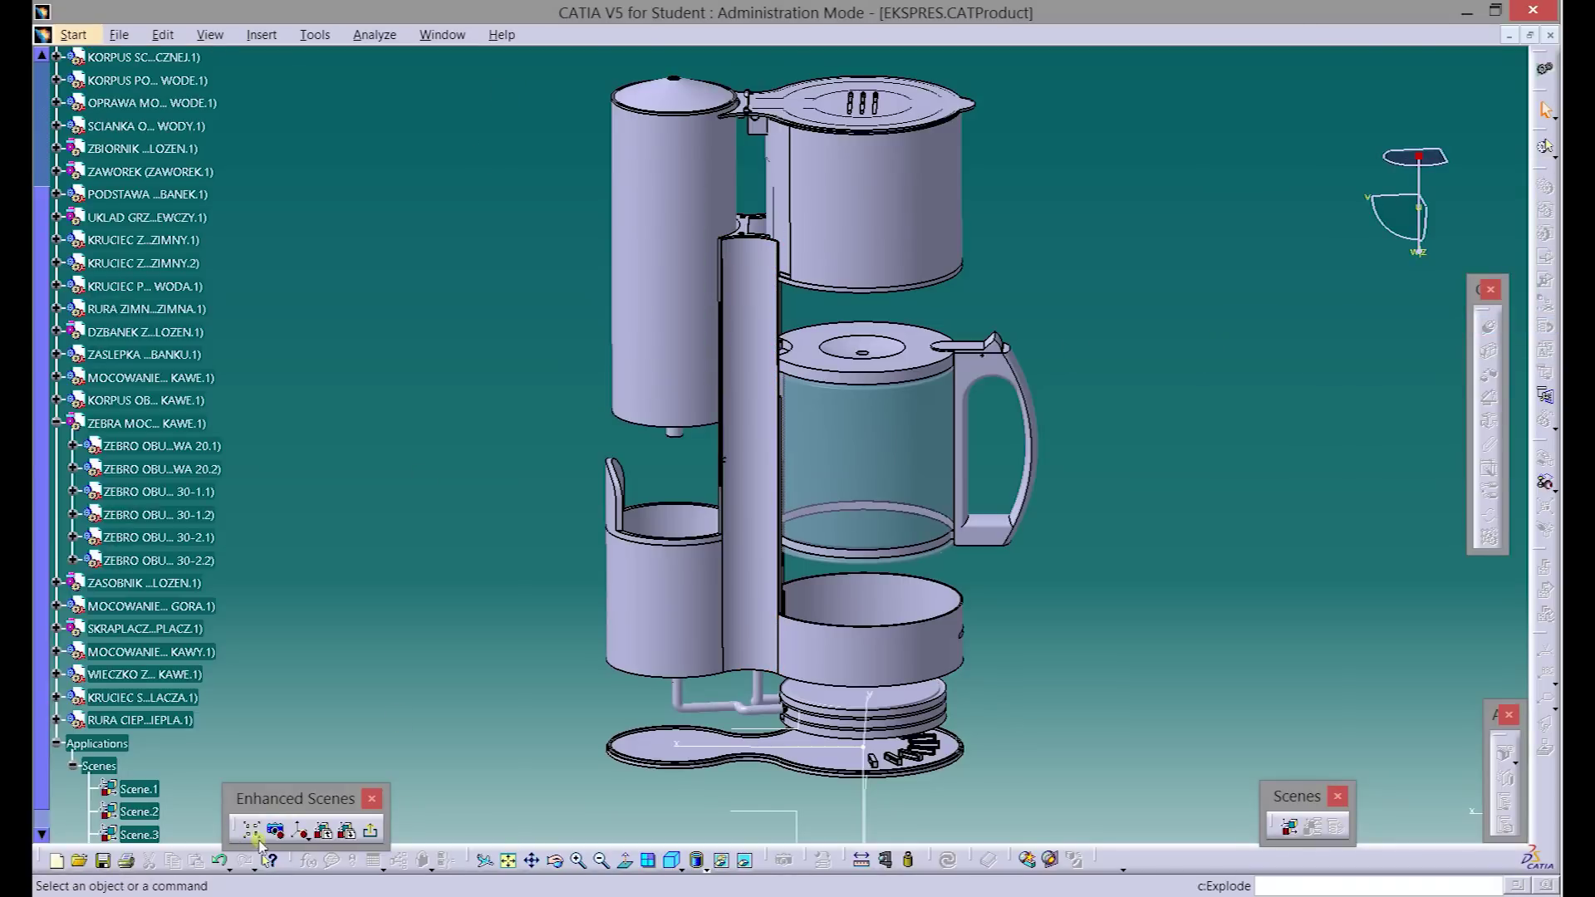
pyautogui.click(375, 835)
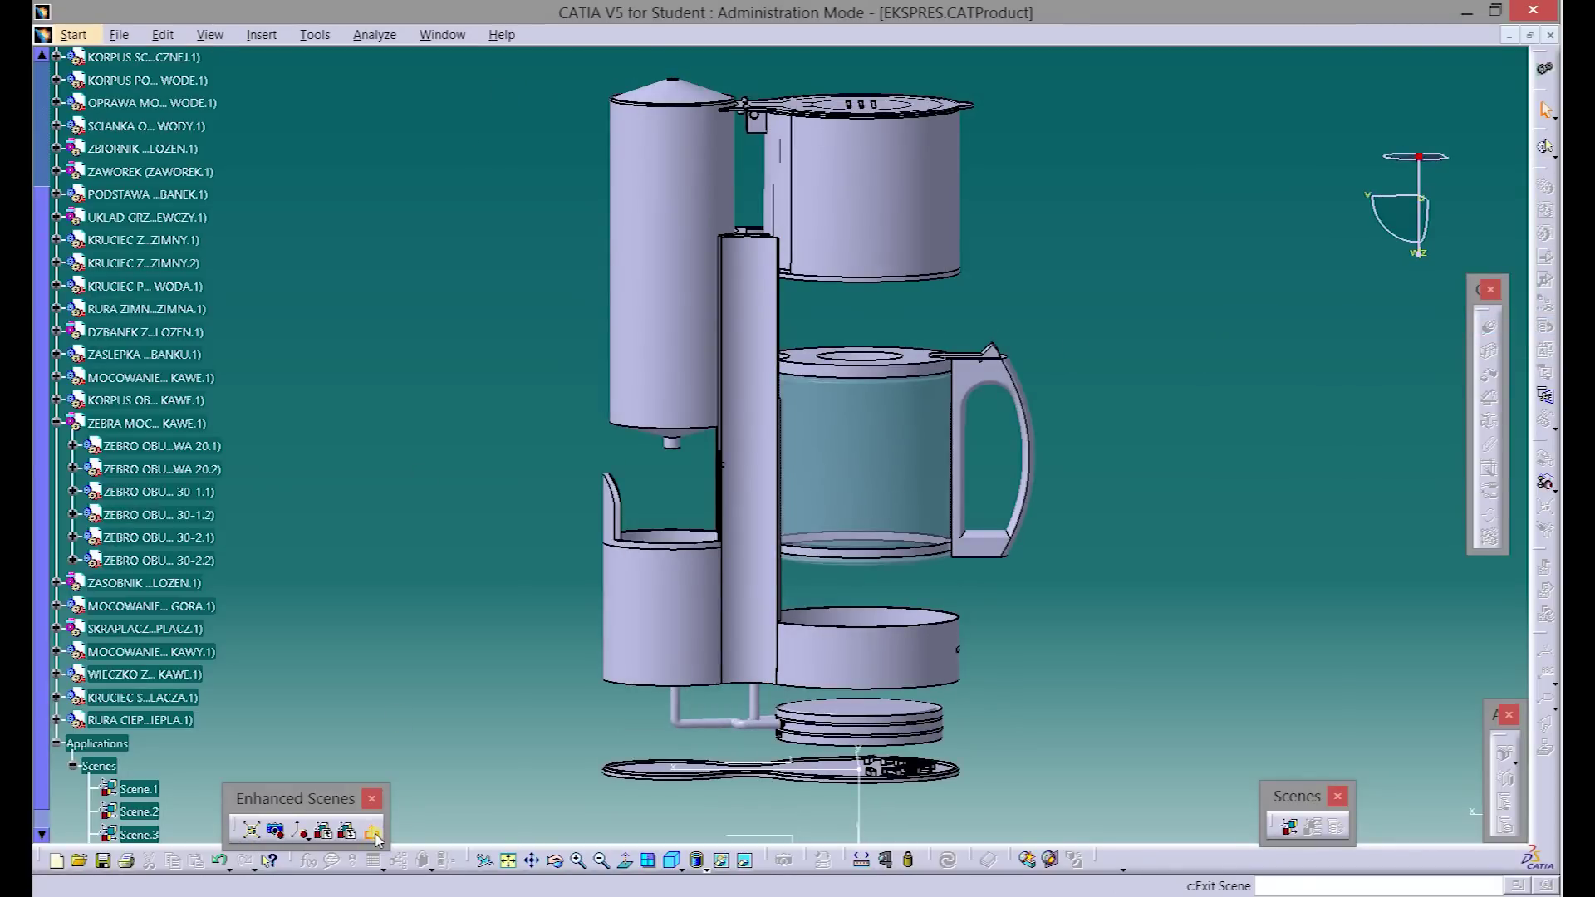
# - Leave the scene, switch to Drawing2 and start a Front View projection
pyautogui.click(375, 835)
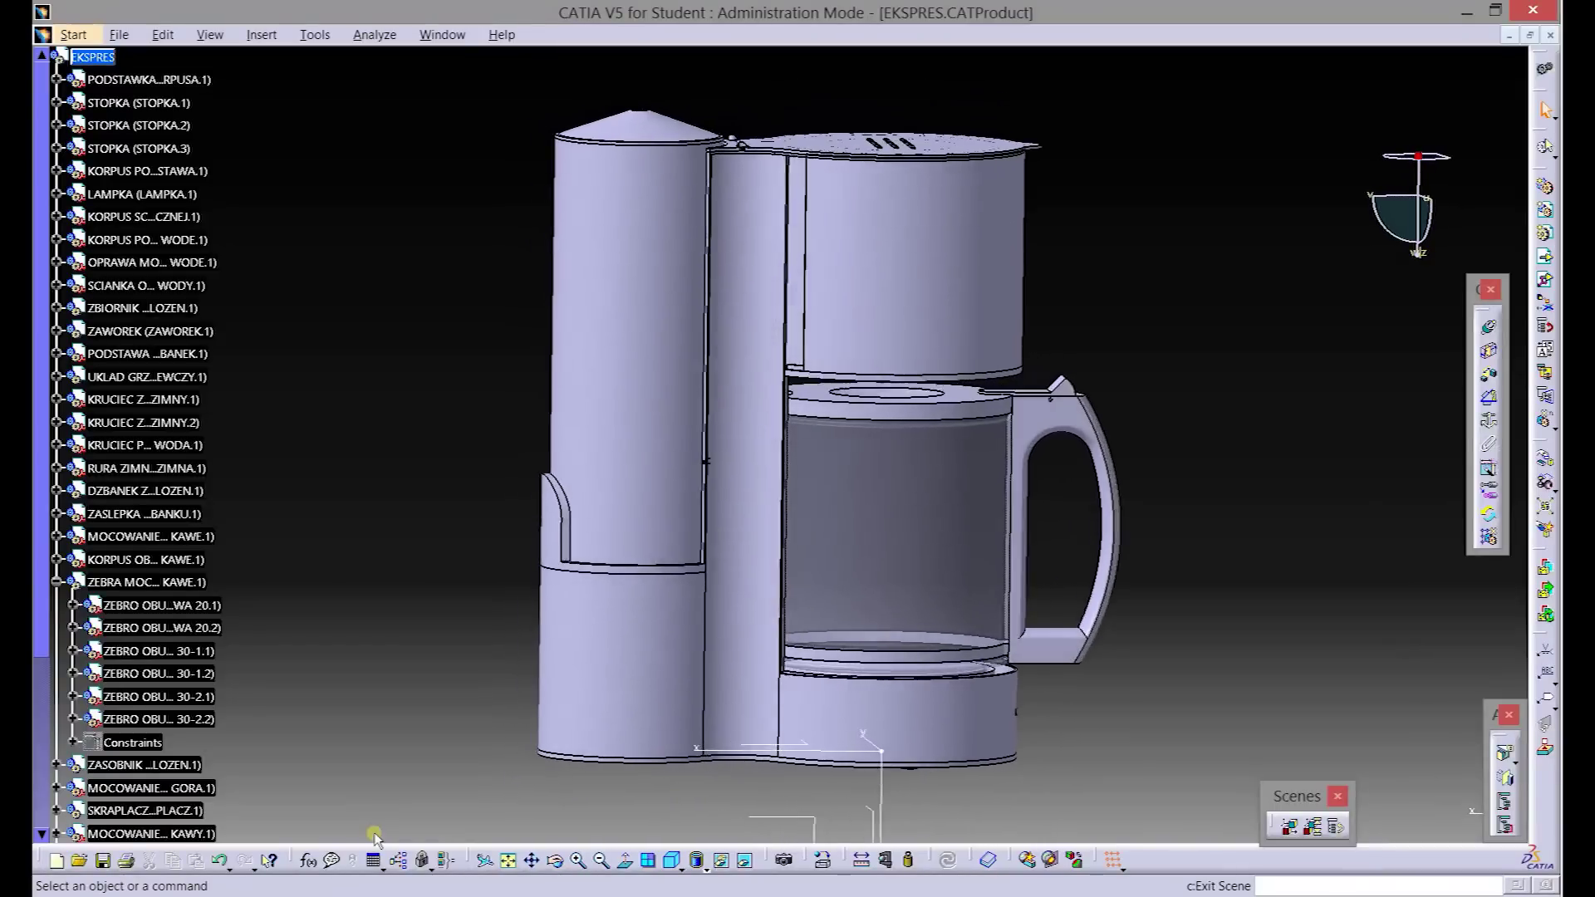
pyautogui.click(441, 34)
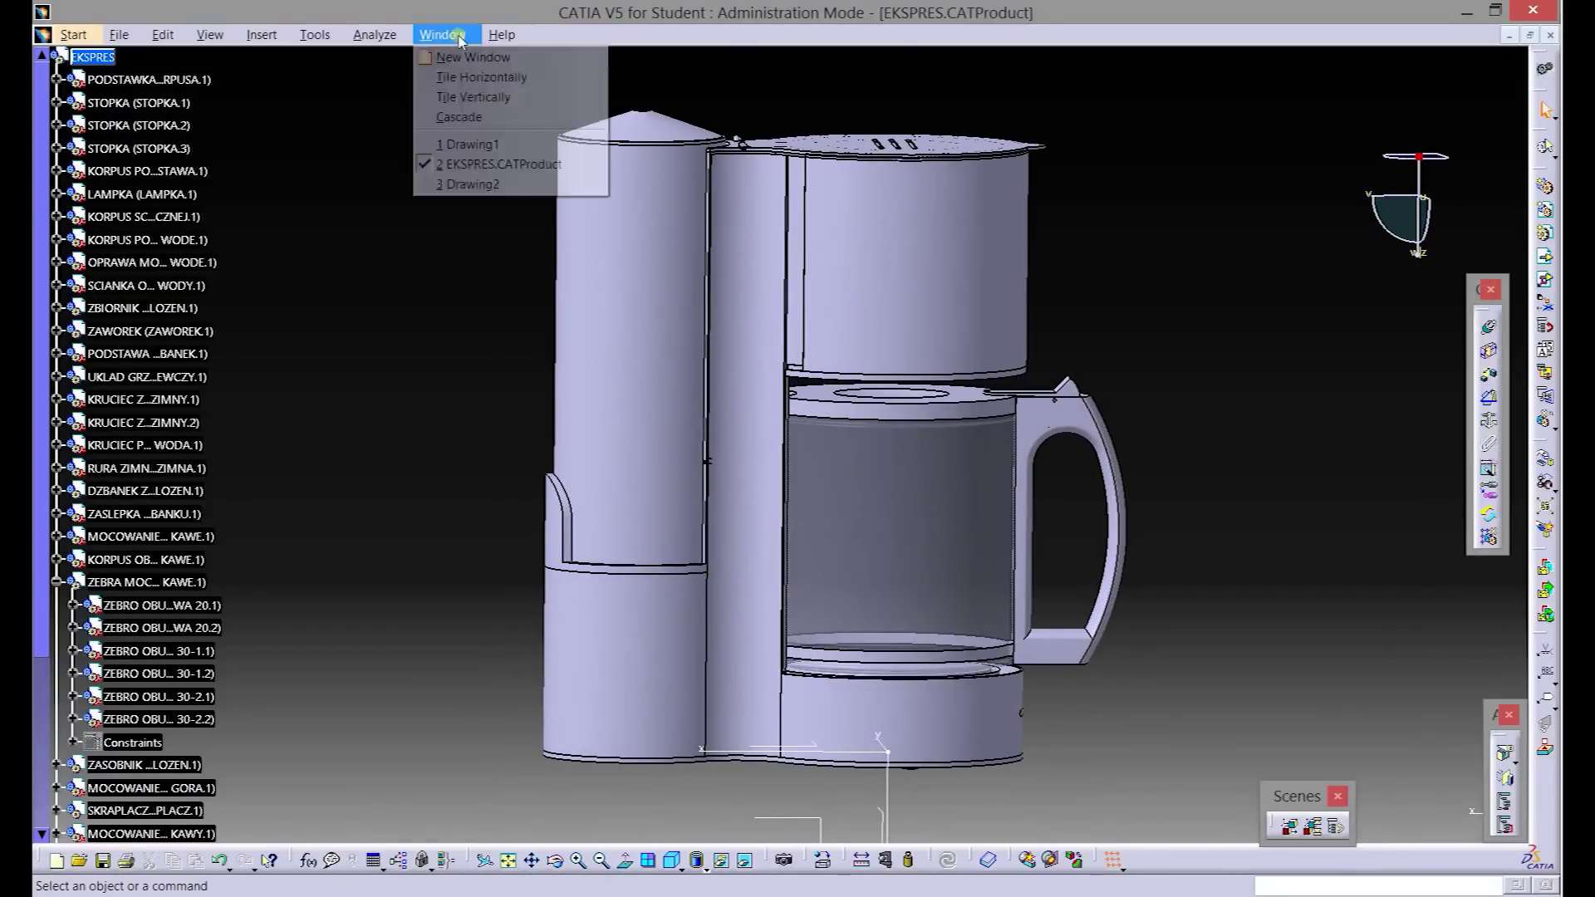
pyautogui.click(470, 184)
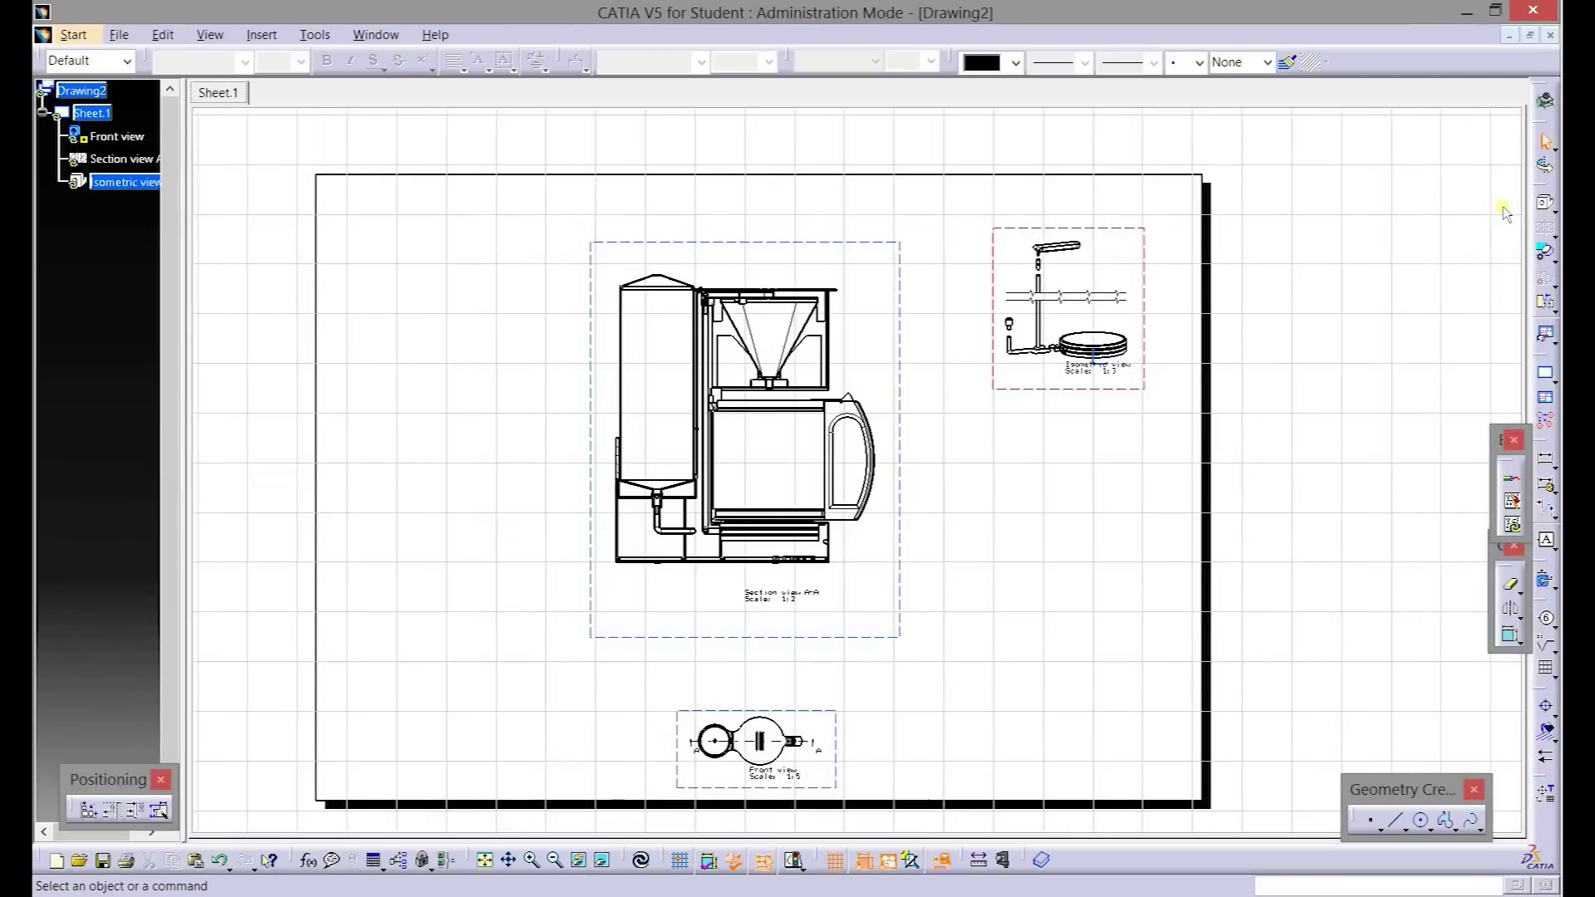
pyautogui.click(1549, 209)
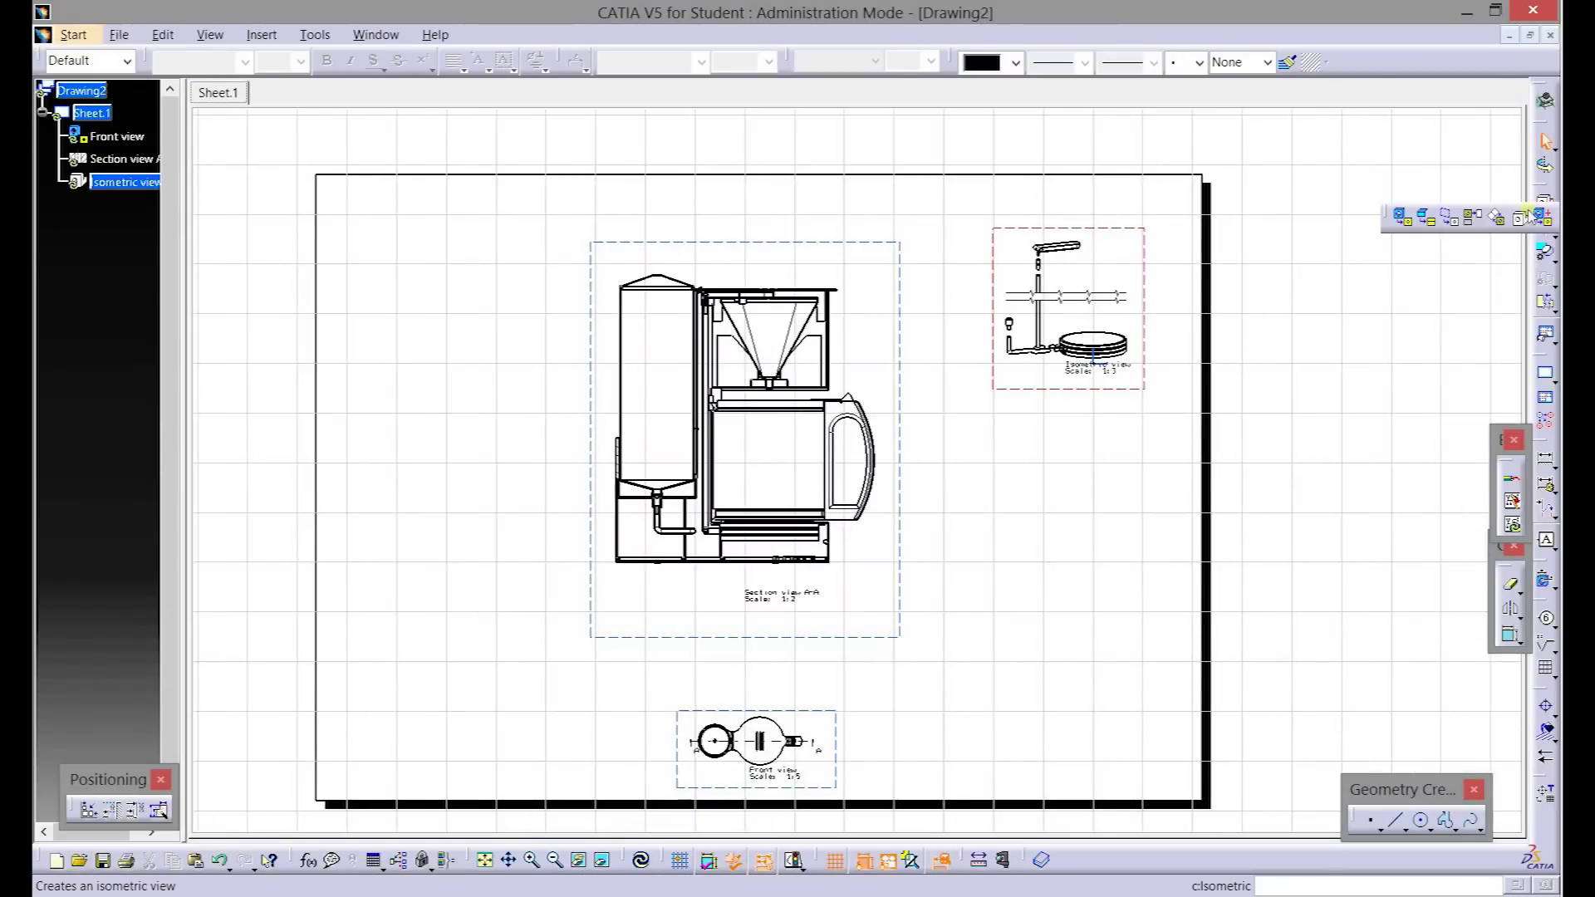
pyautogui.click(1404, 217)
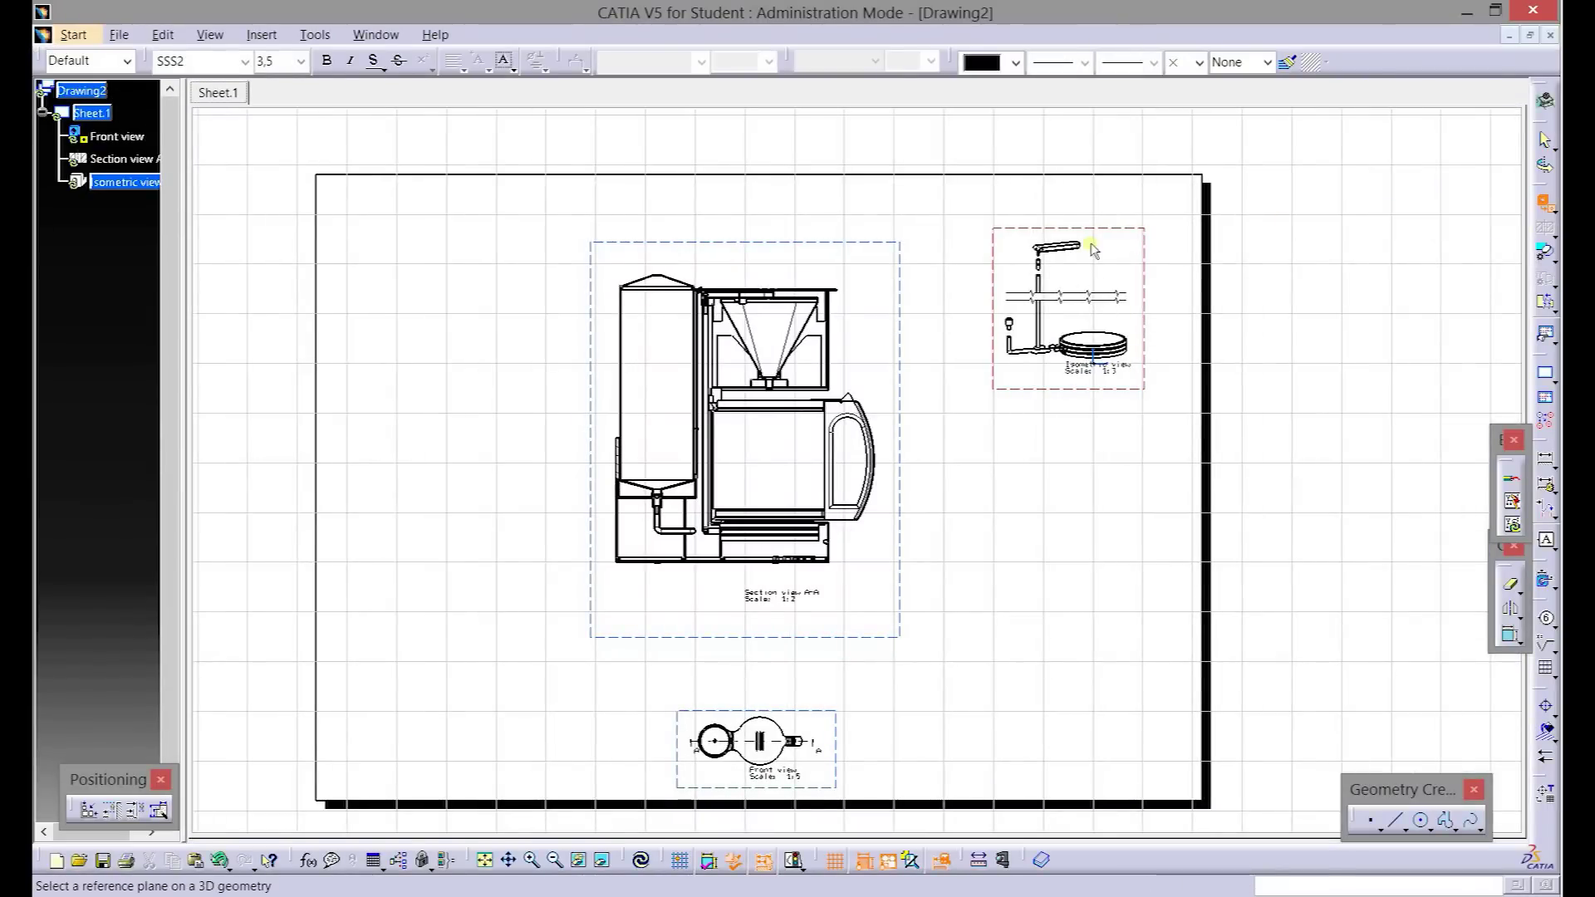
# - In EKSPRES.CATProduct, pick Scene.4 and a reference plane as the front view's source
pyautogui.click(373, 35)
pyautogui.click(387, 163)
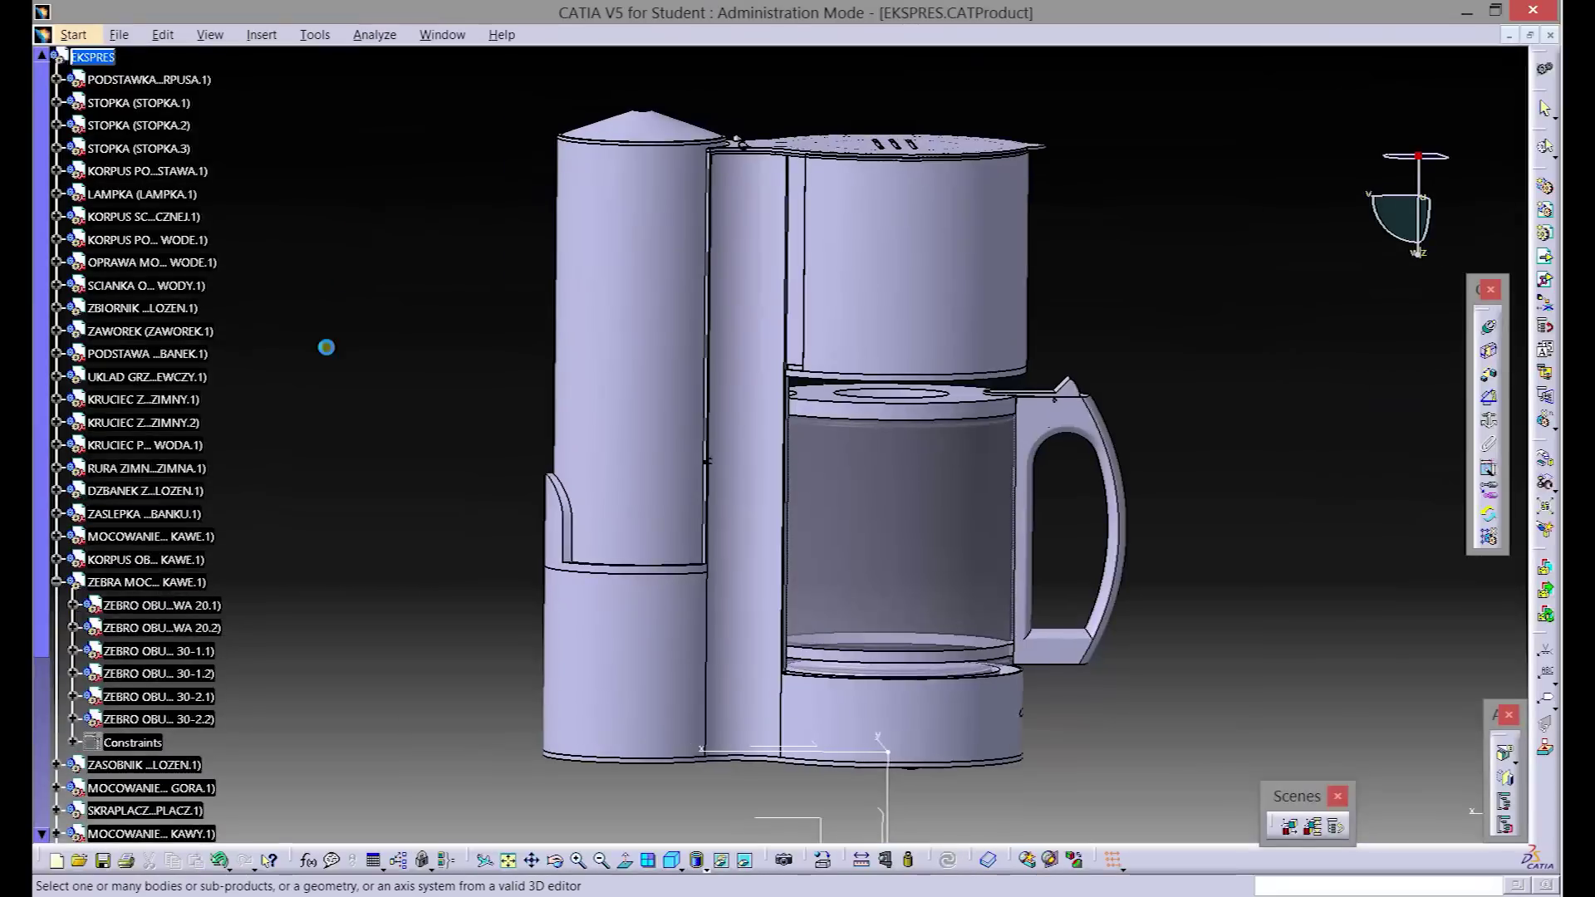
pyautogui.scroll(-5, 260, 566)
pyautogui.scroll(-2, 260, 566)
pyautogui.scroll(-1, 260, 566)
pyautogui.click(134, 669)
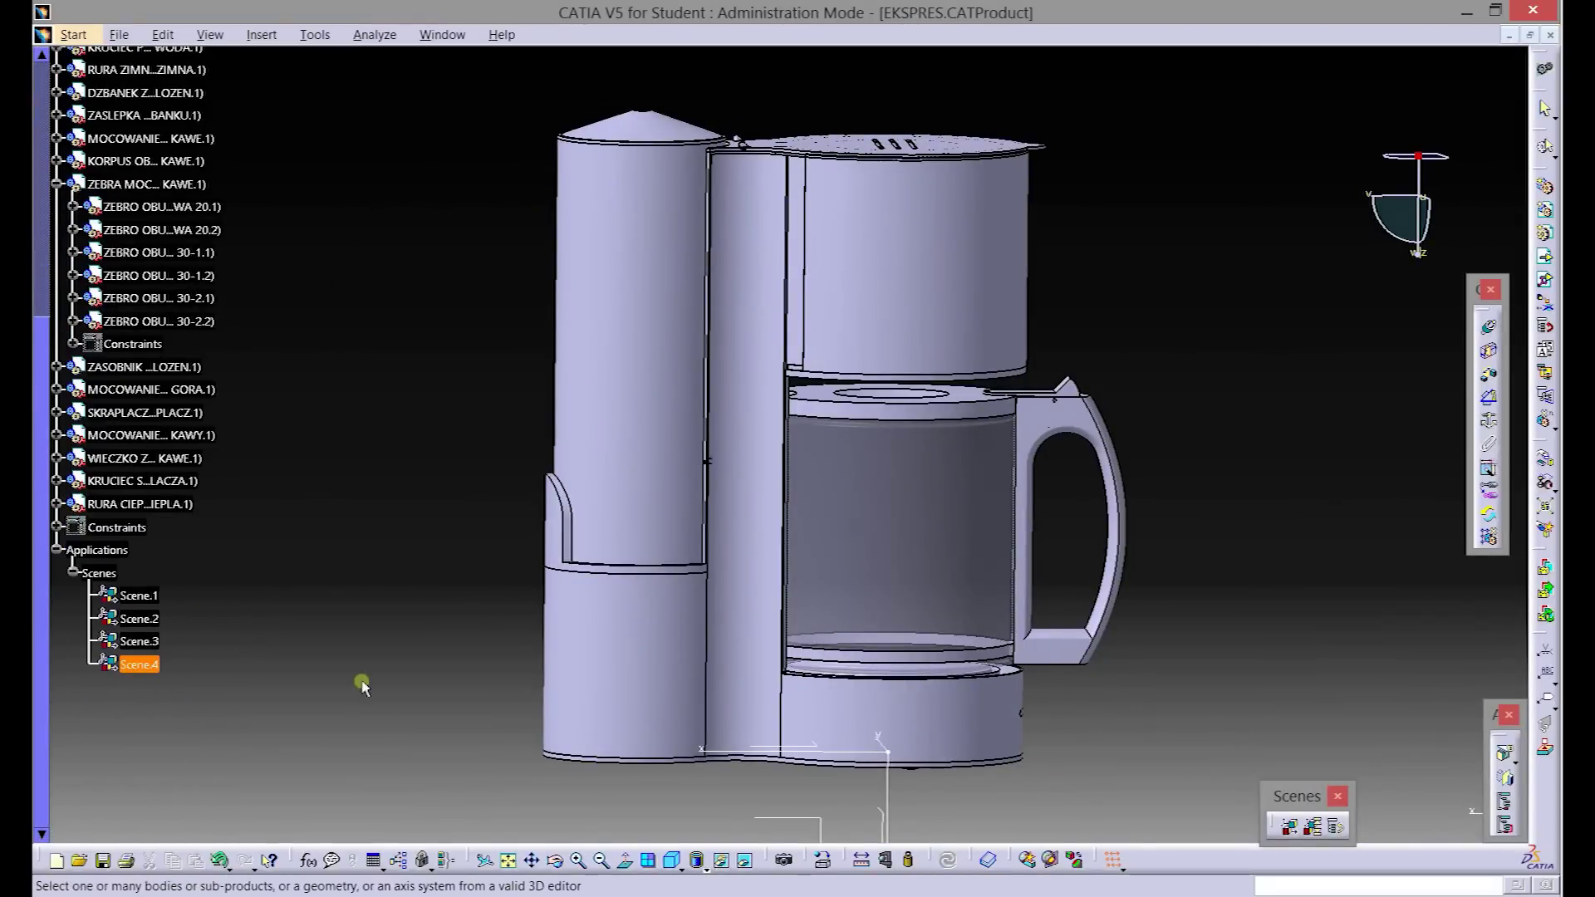
pyautogui.click(825, 822)
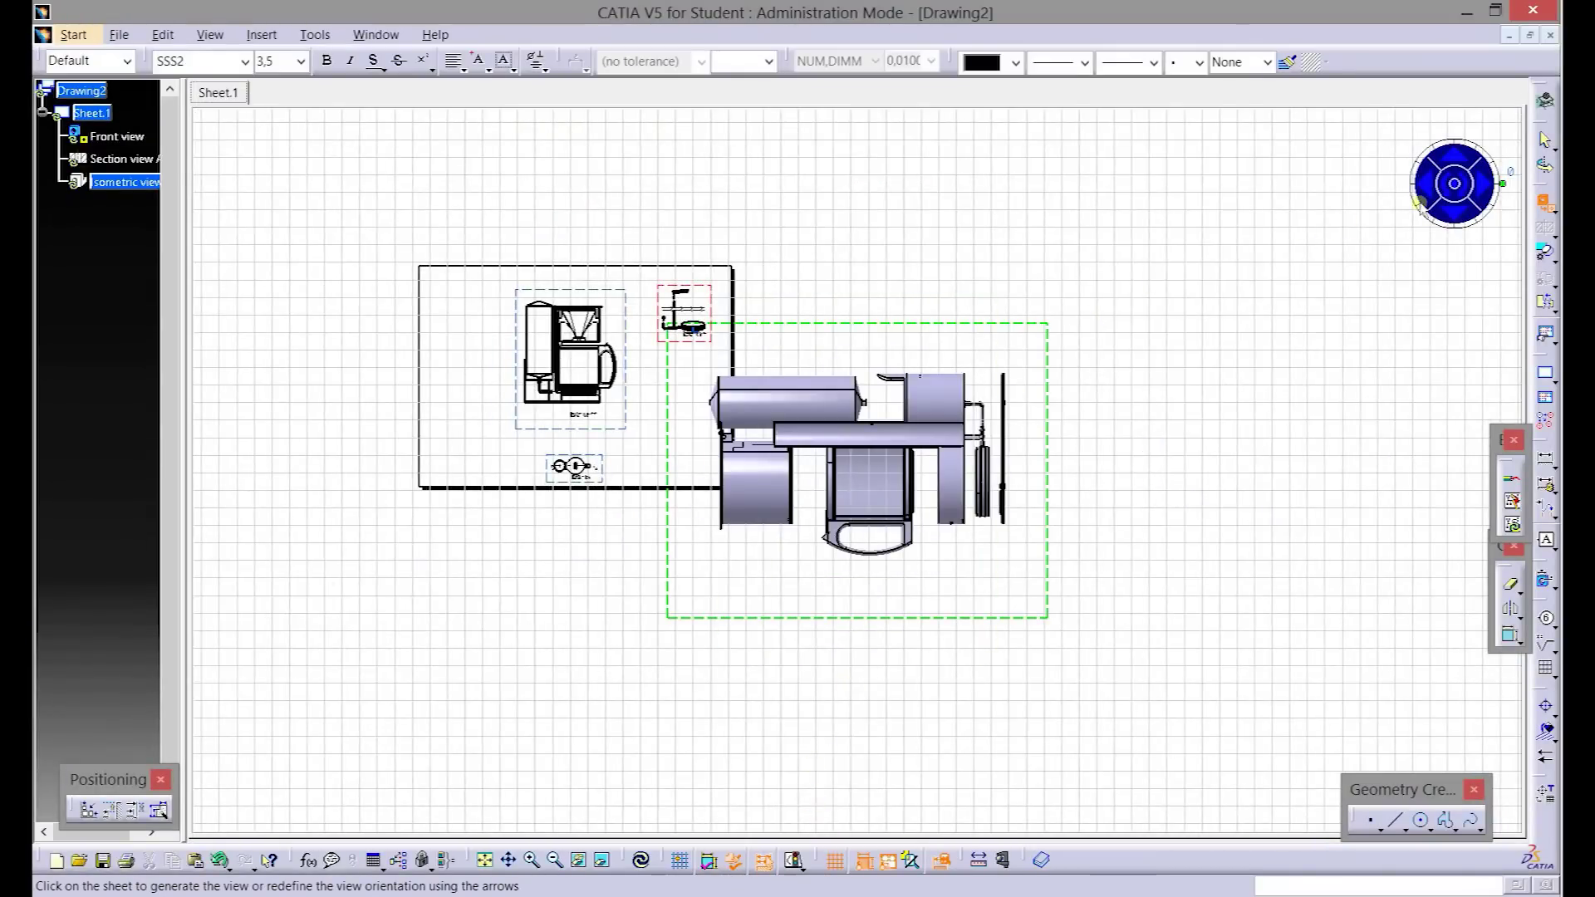
# - Rotate and flip the front view preview so the coffee maker stands upright, then place it
pyautogui.click(1445, 202)
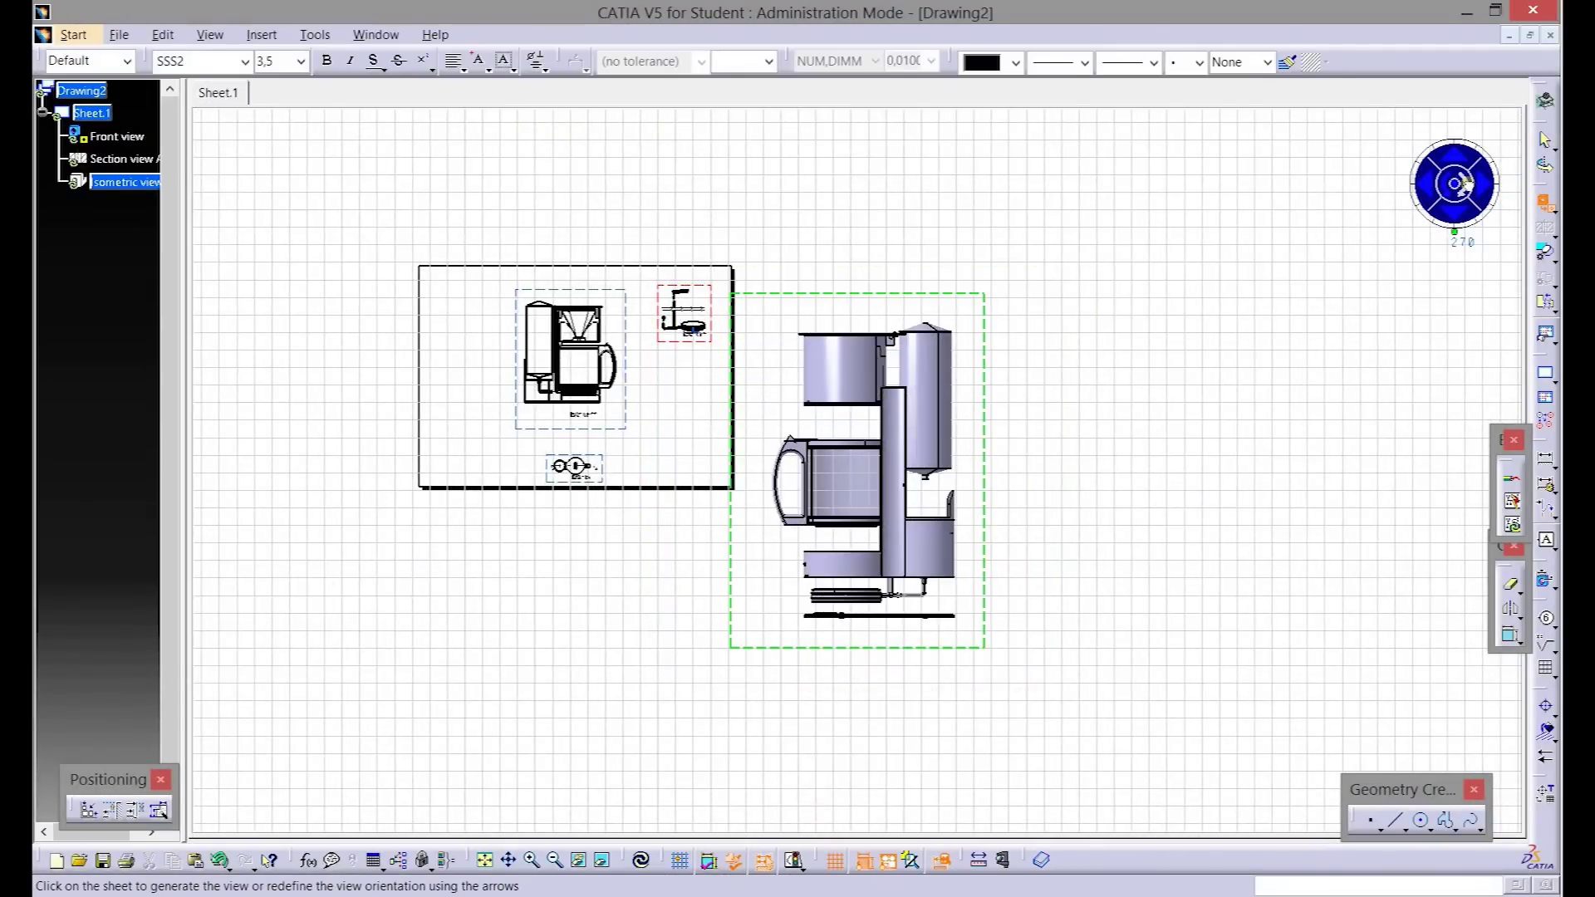
pyautogui.click(1489, 185)
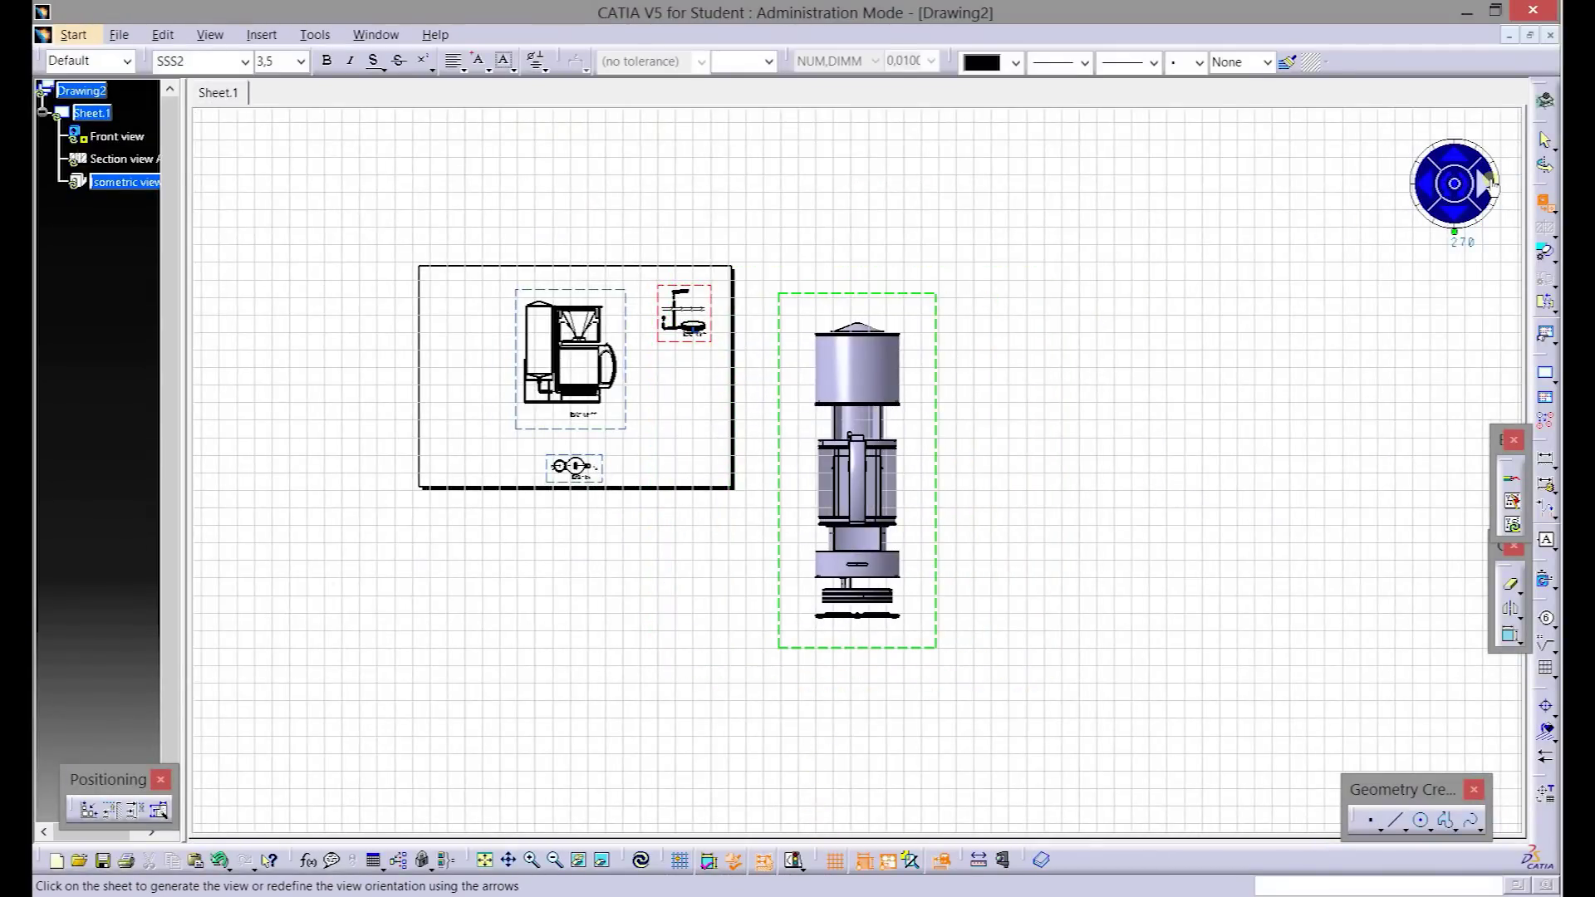
pyautogui.click(1454, 183)
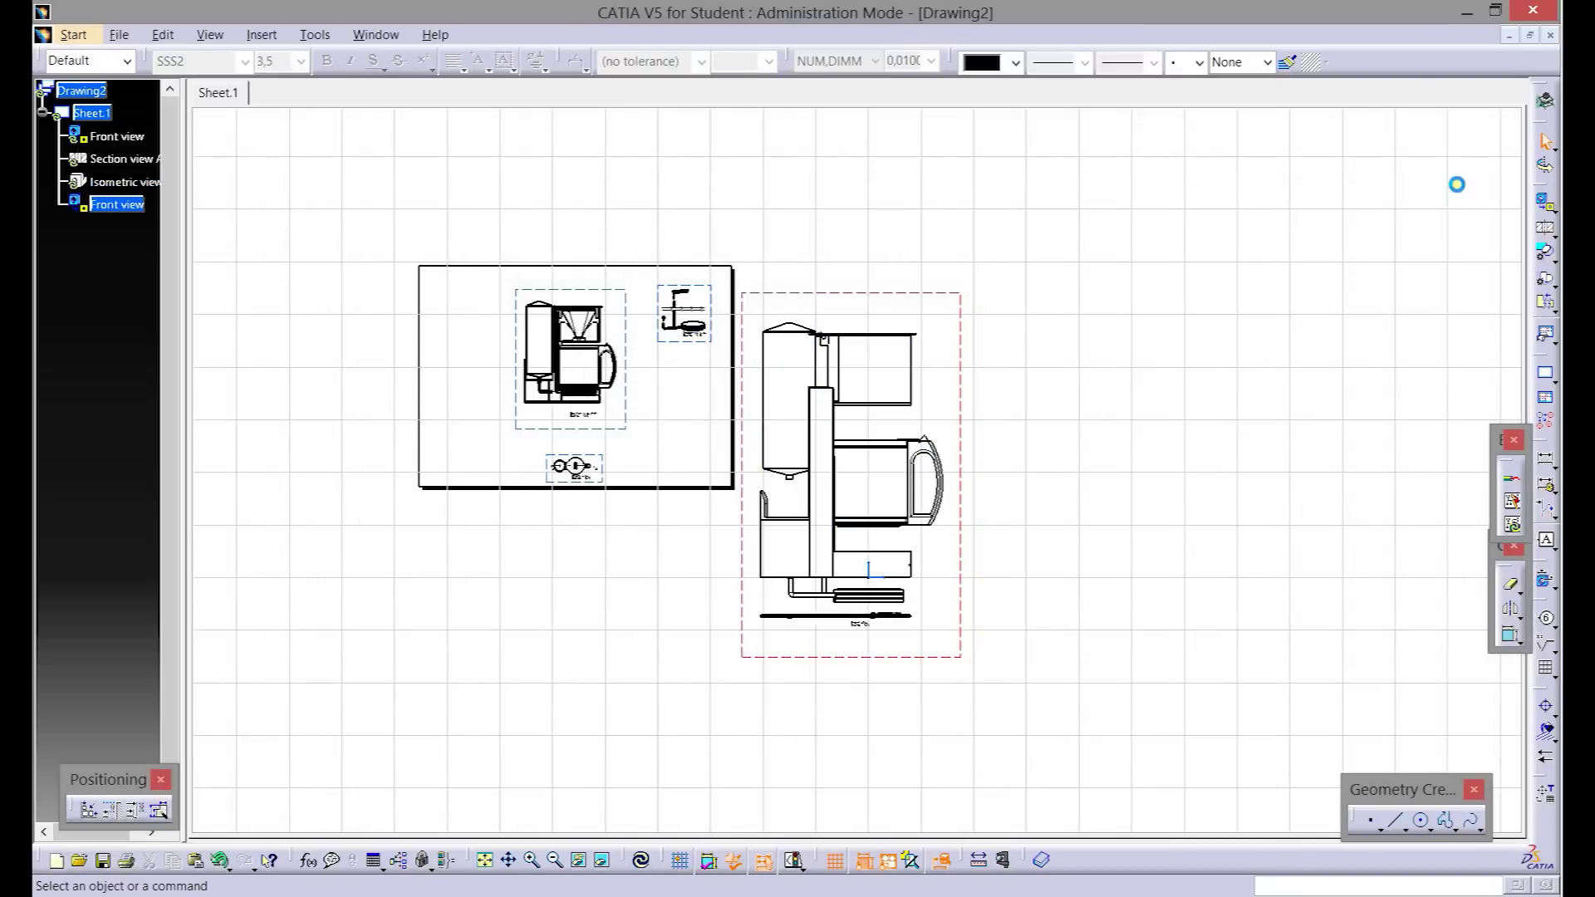
# - Set the new front view's scale to 1:3 and drag it toward the frame
pyautogui.rightClick(964, 365)
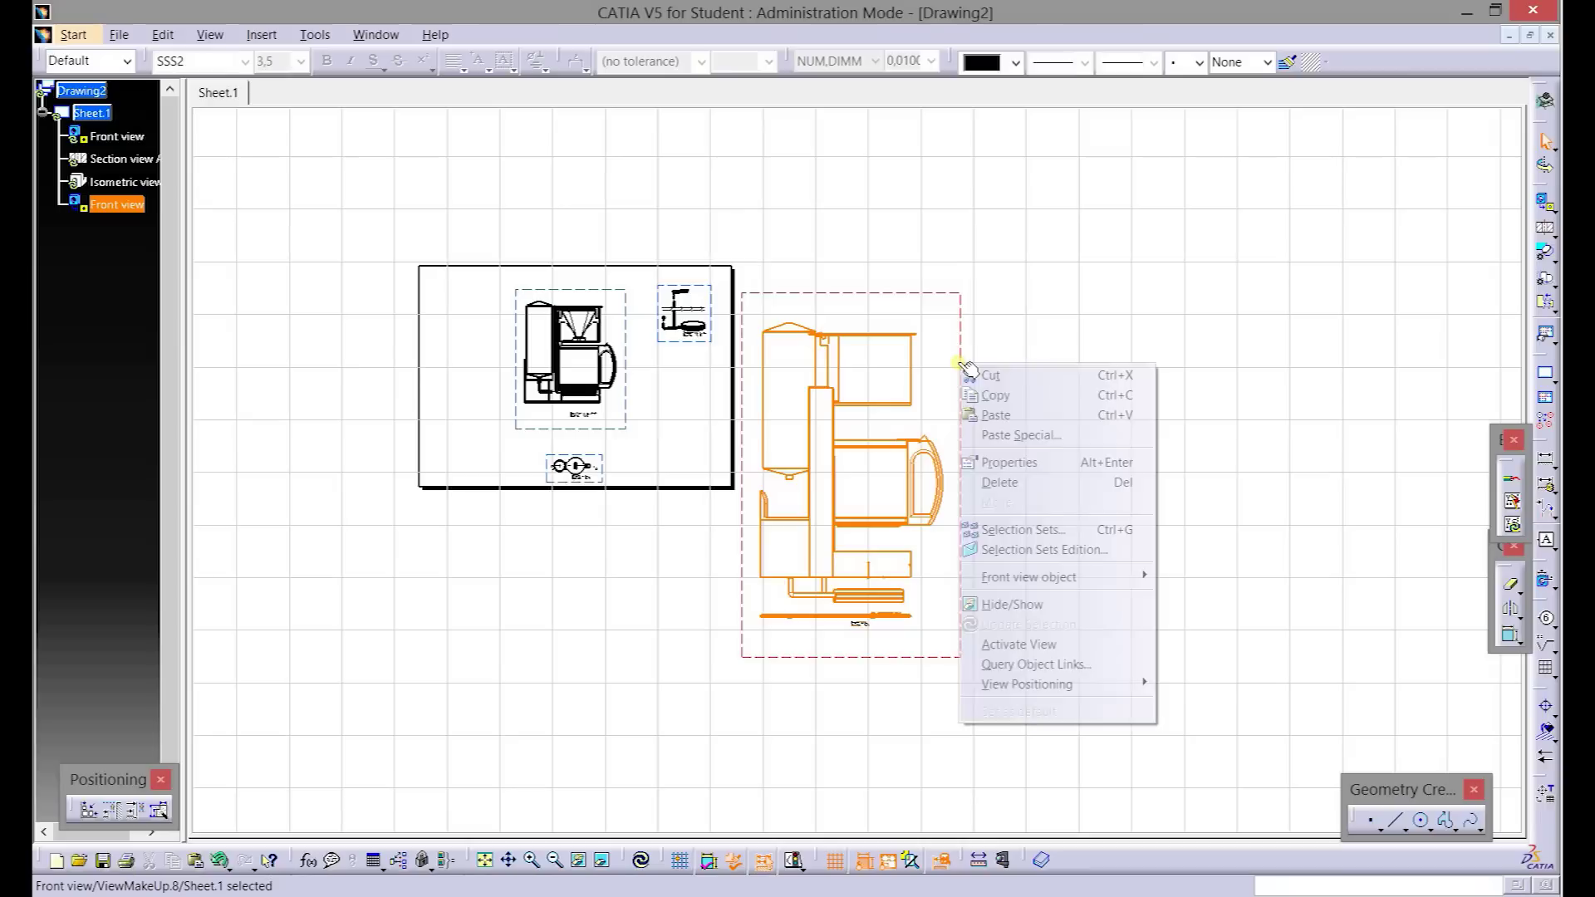
pyautogui.click(1009, 465)
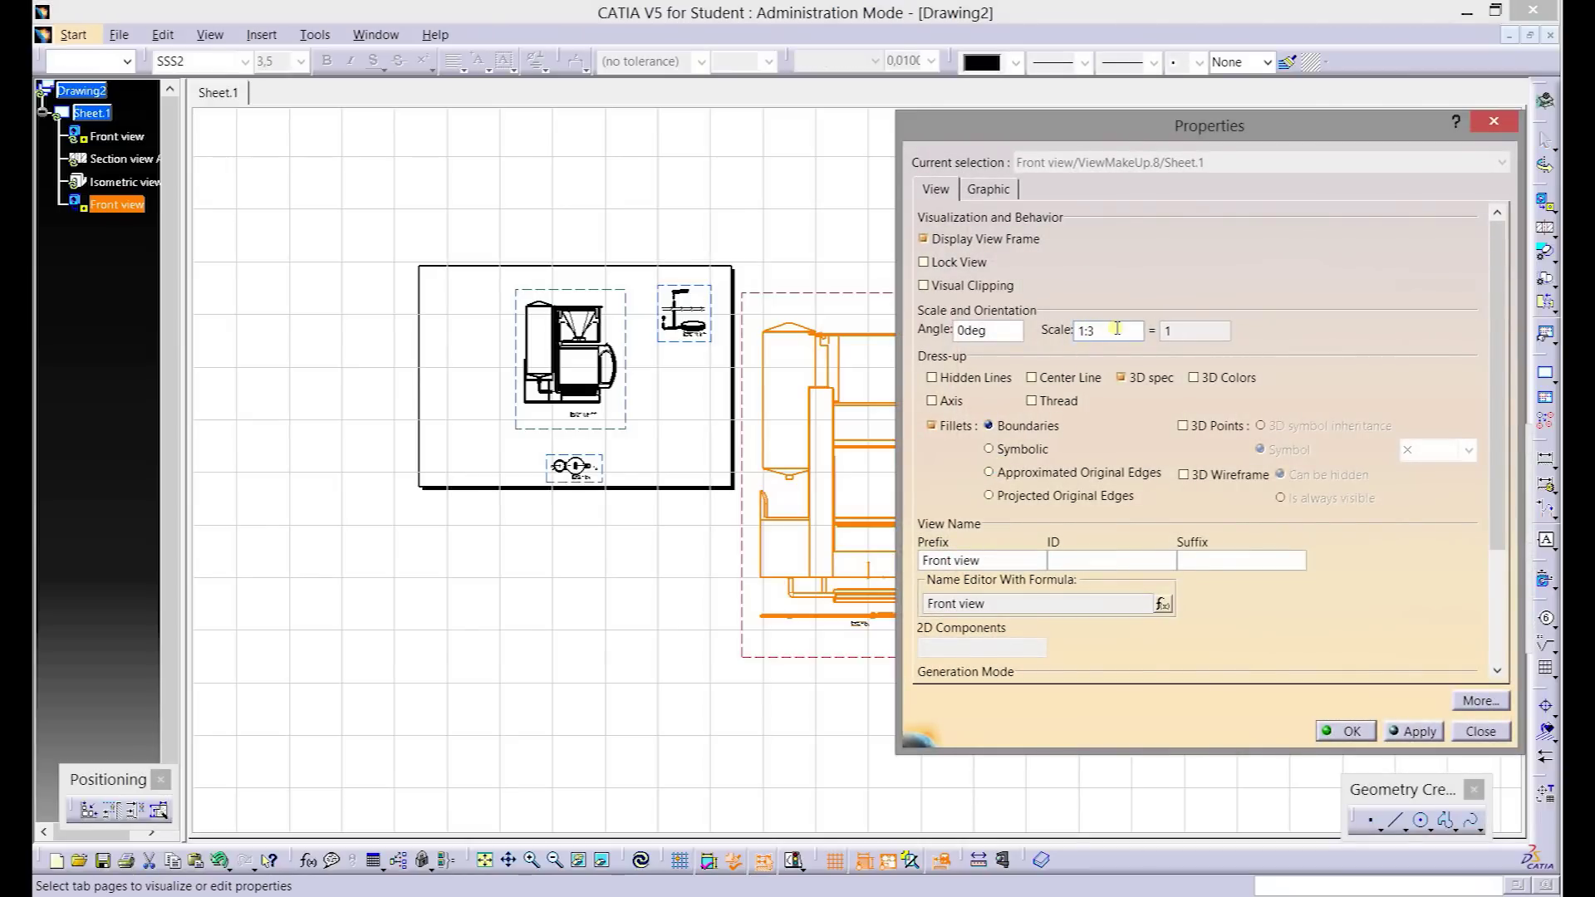
pyautogui.press('Return')
pyautogui.moveTo(855, 414); pyautogui.dragTo(455, 308)
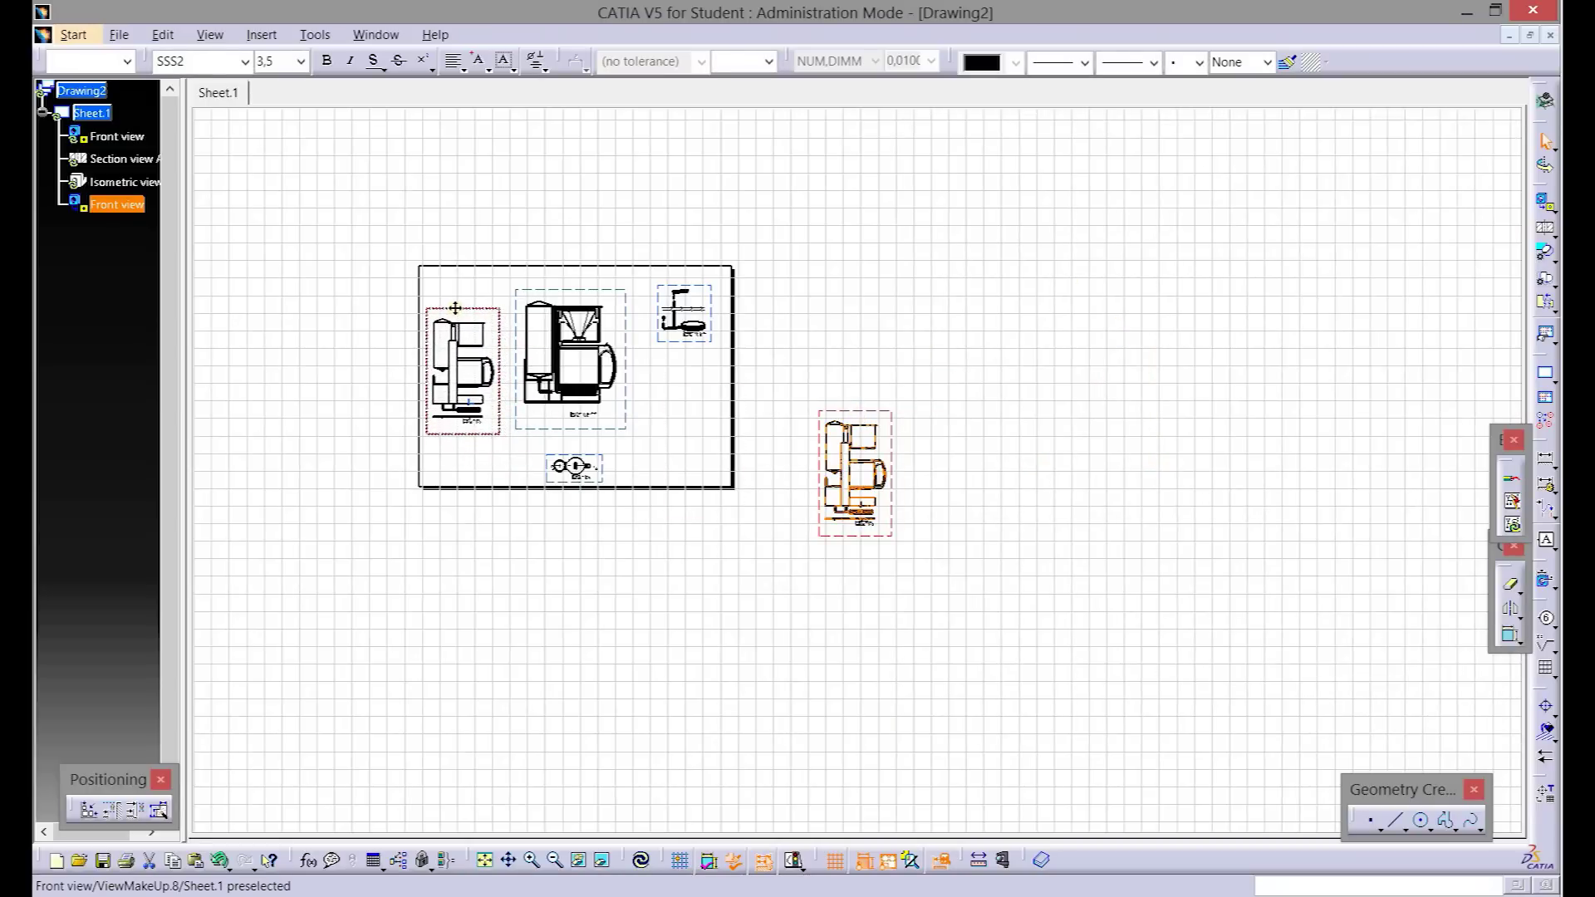
# - Settle the 1:3 front view inside the left side of the drawing frame
pyautogui.moveTo(455, 308); pyautogui.dragTo(458, 305)
pyautogui.scroll(2, 673, 331)
pyautogui.scroll(2, 673, 331)
pyautogui.scroll(2, 672, 331)
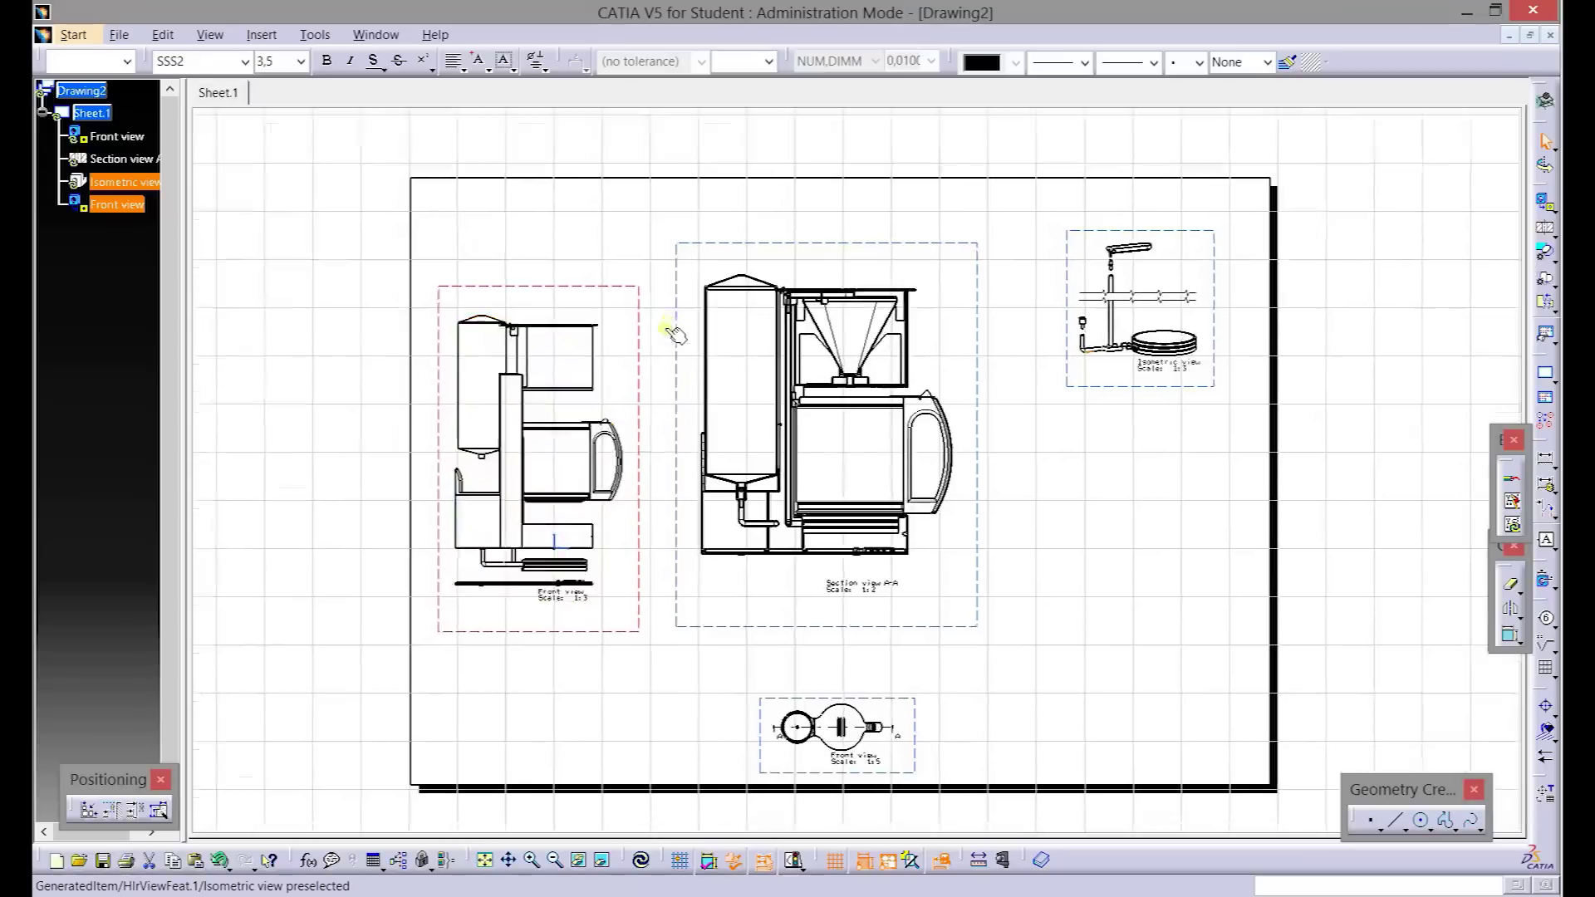
pyautogui.click(351, 527)
pyautogui.click(282, 438)
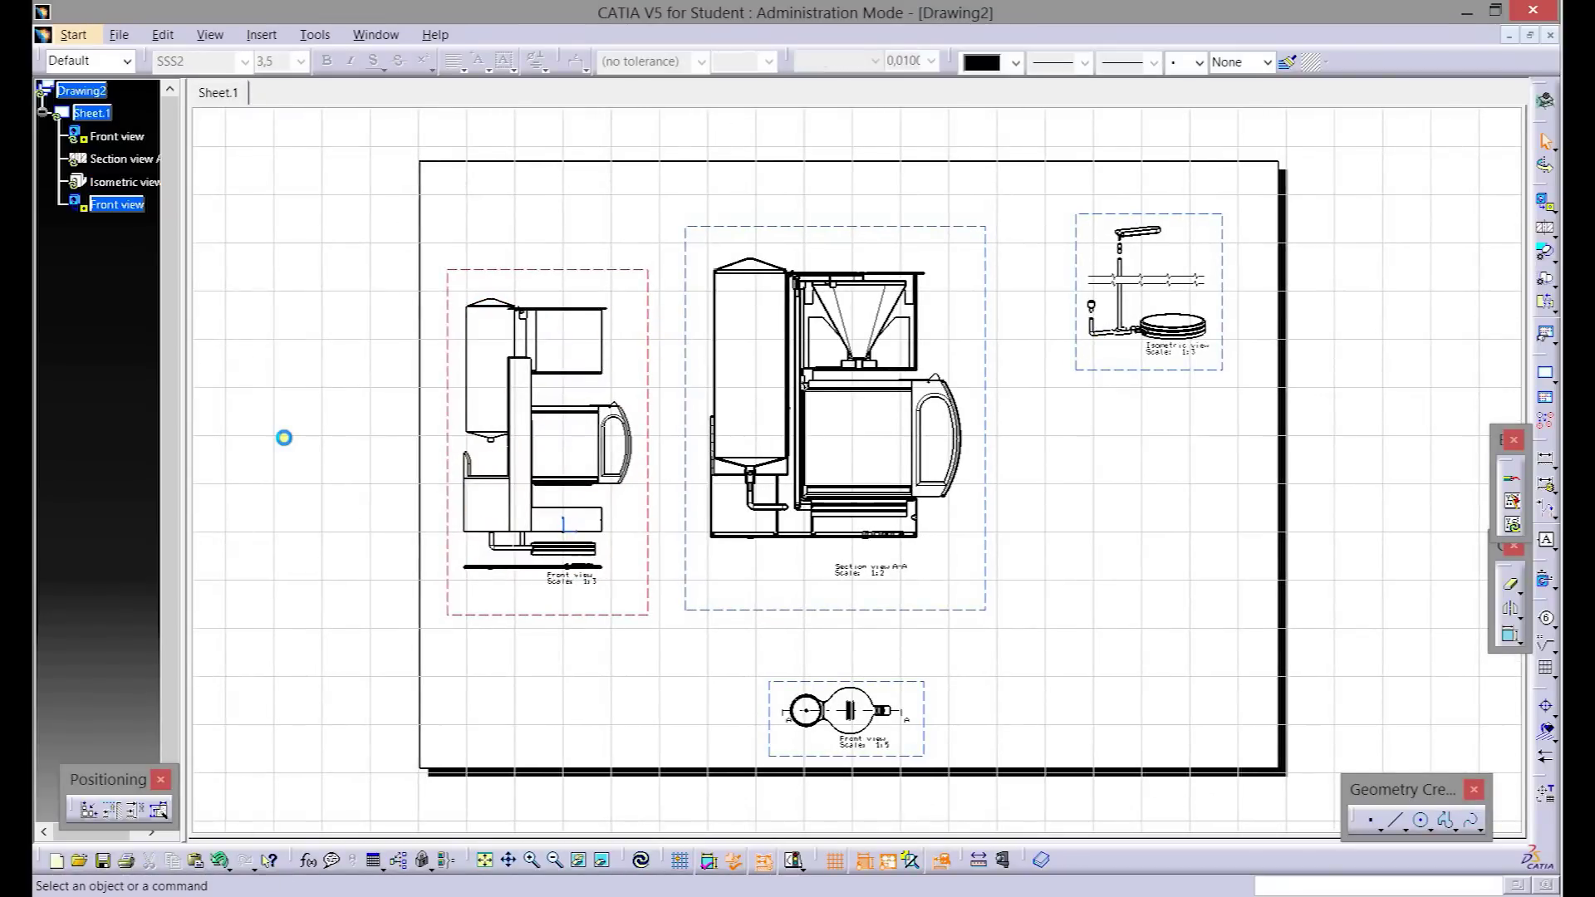
pyautogui.scroll(1, 282, 438)
pyautogui.scroll(1, 283, 438)
pyautogui.scroll(1, 283, 438)
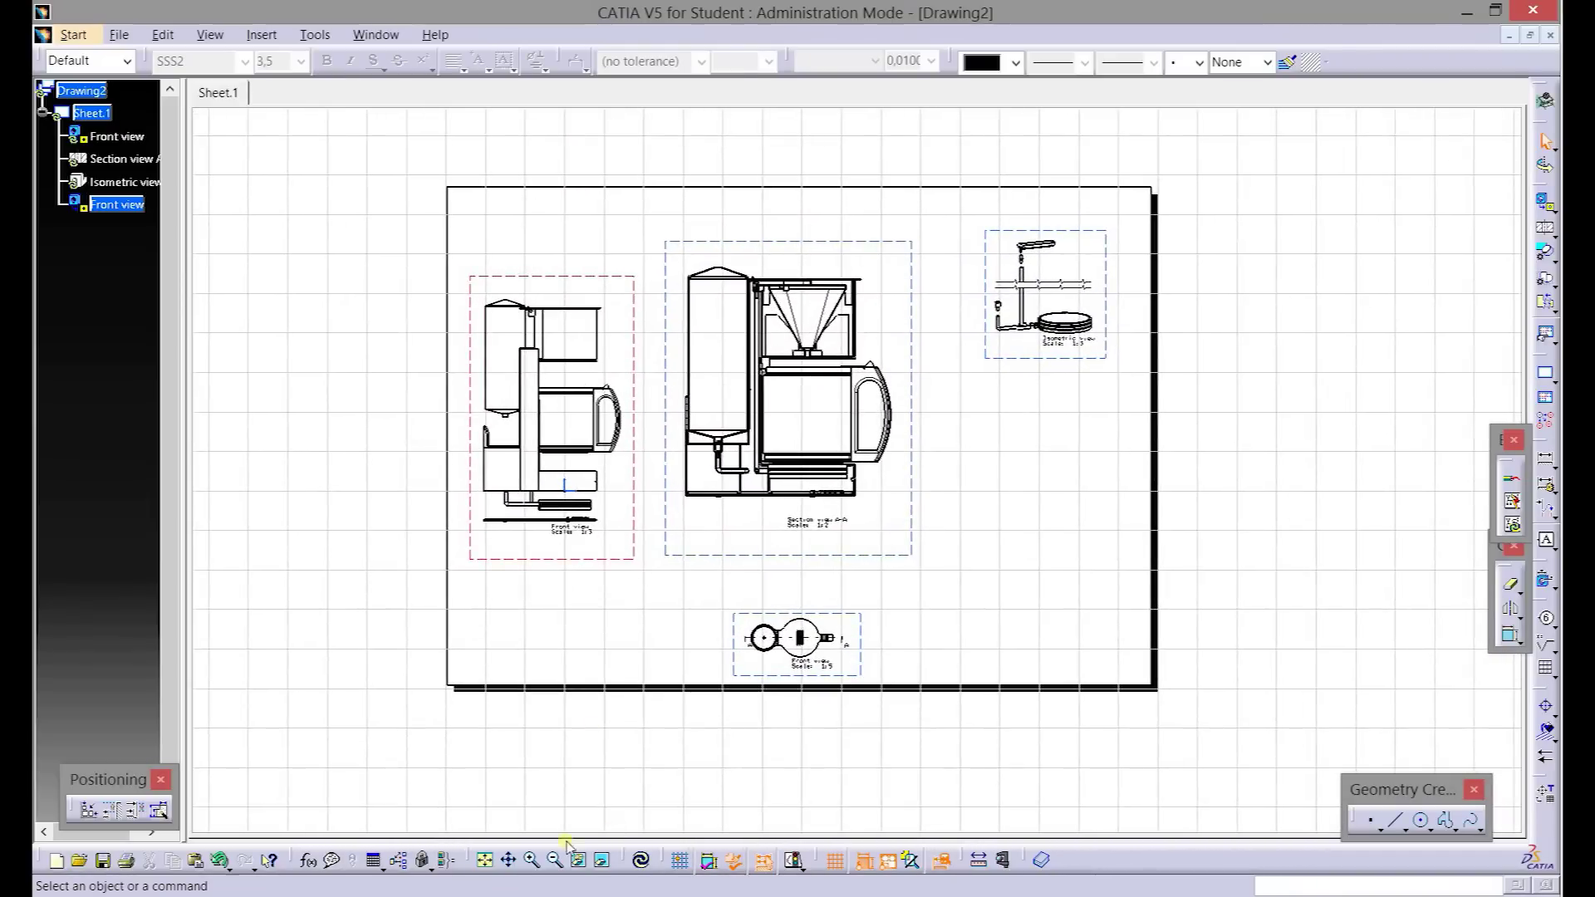
# - Fit the whole sheet in the window and switch to the EKSPRES.CATProduct assembly
pyautogui.click(487, 861)
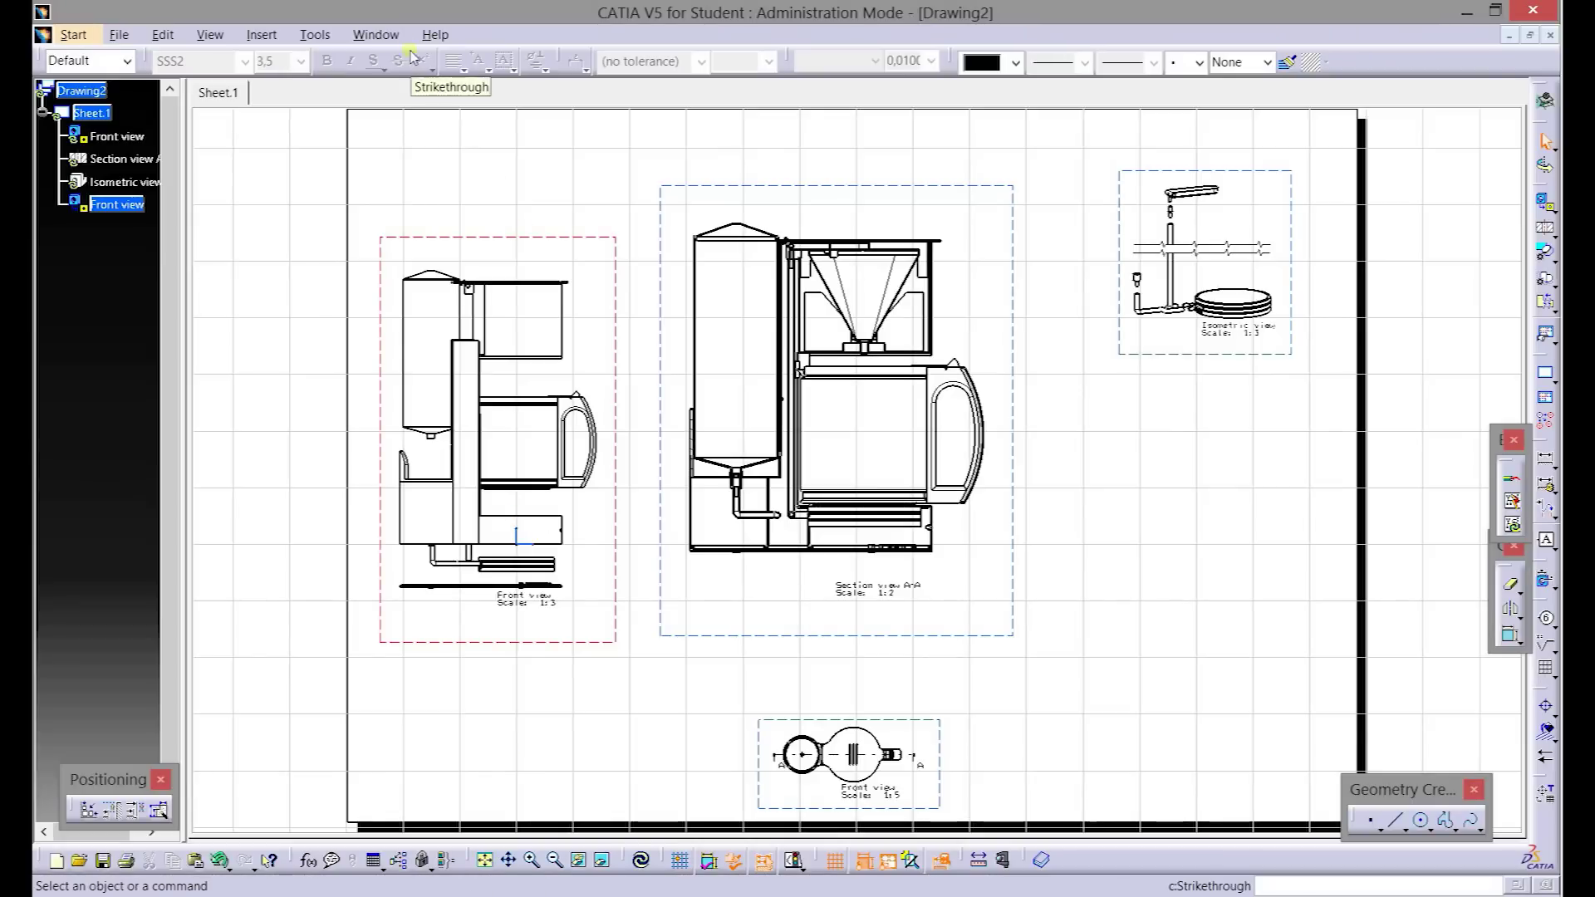
pyautogui.click(375, 34)
pyautogui.click(390, 163)
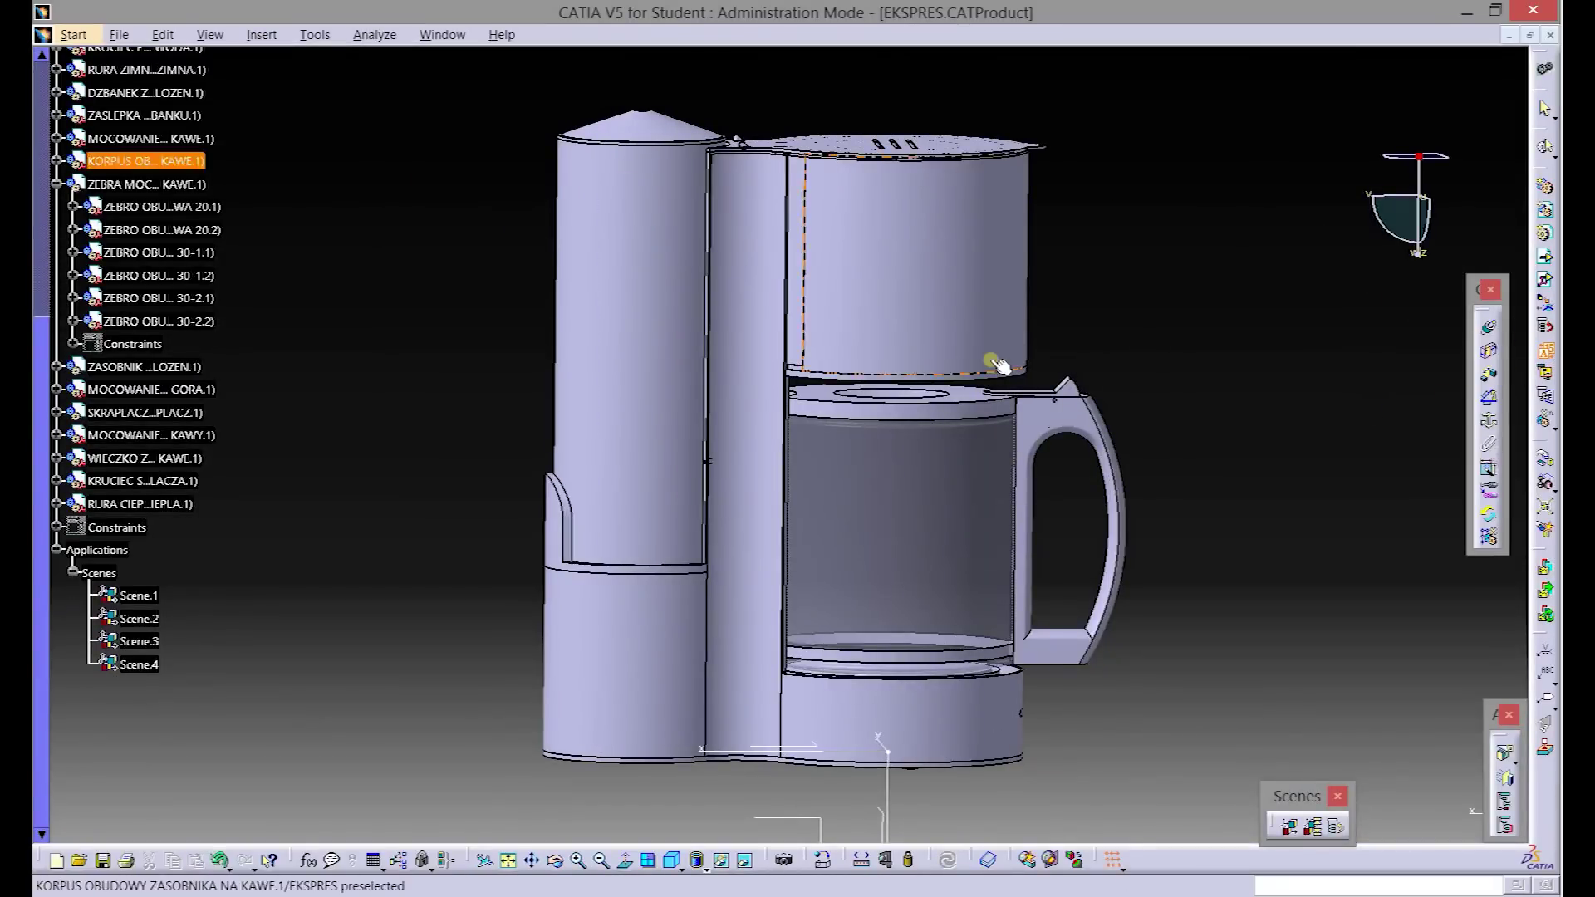
# - Number the EKSPRES parts with Integer numbering, replacing existing numbers, and show its bill of material
pyautogui.click(301, 251)
pyautogui.scroll(4, 207, 283)
pyautogui.scroll(4, 208, 278)
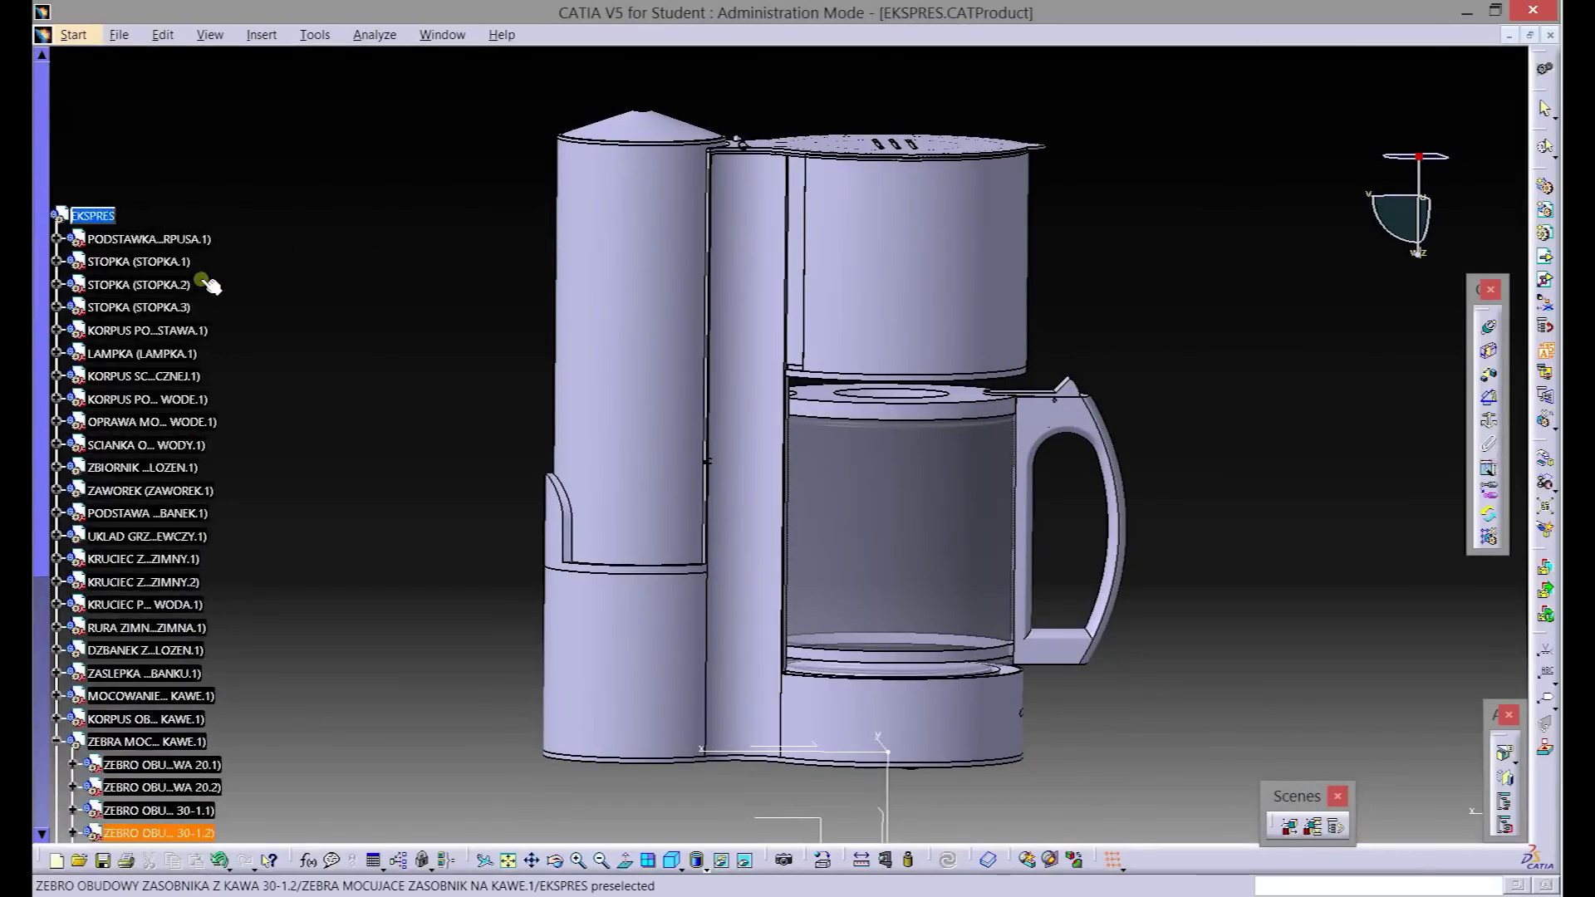
pyautogui.scroll(4, 103, 353)
pyautogui.click(93, 453)
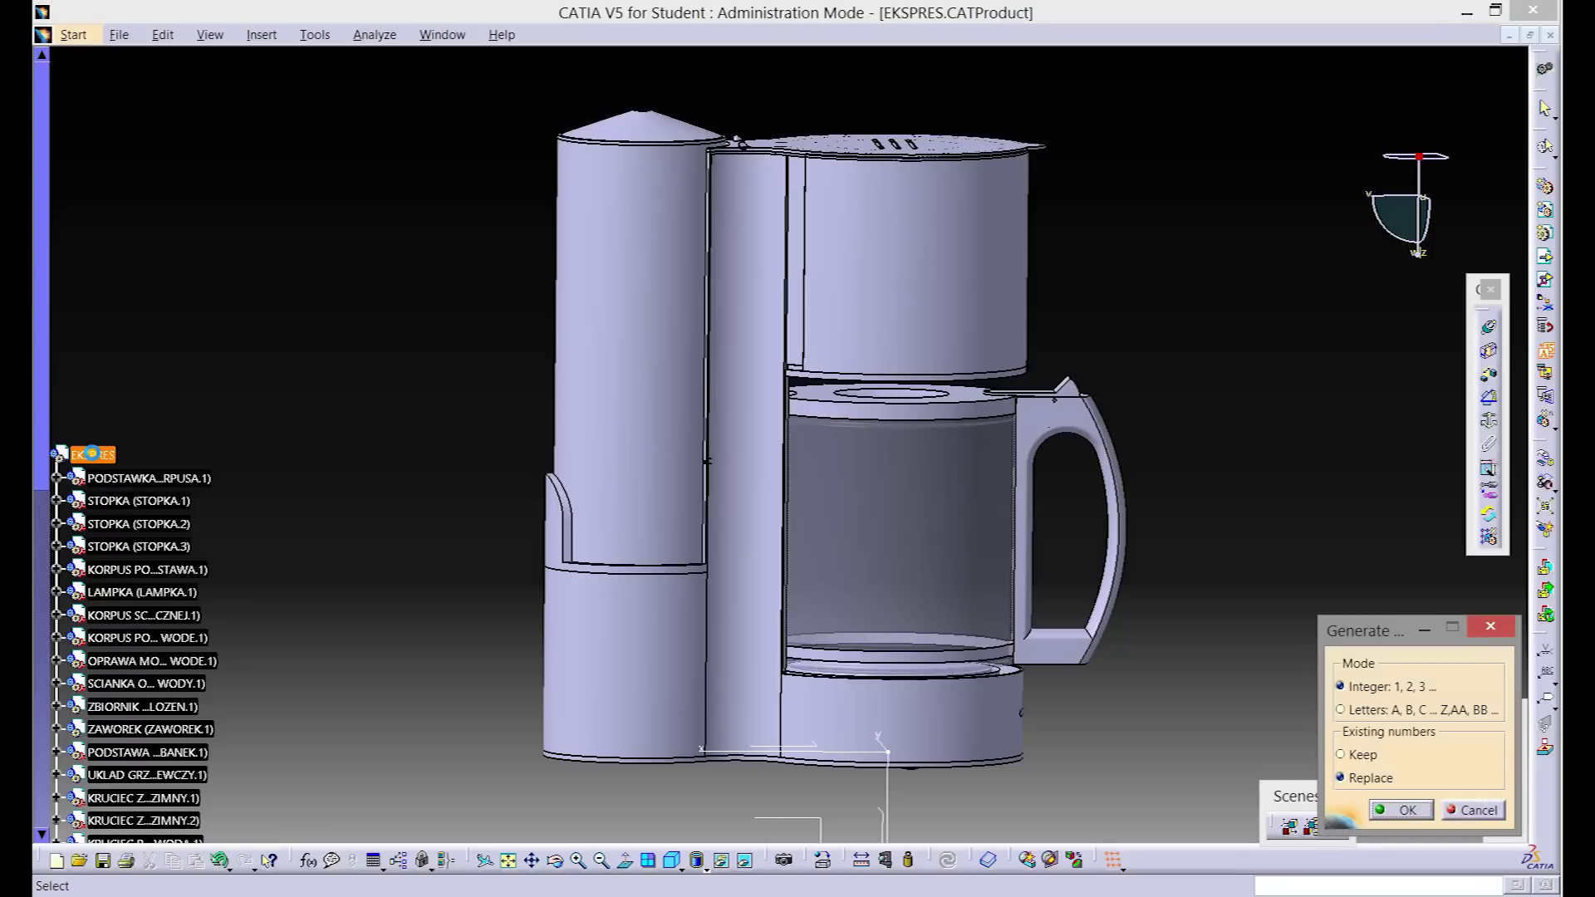
pyautogui.click(1400, 810)
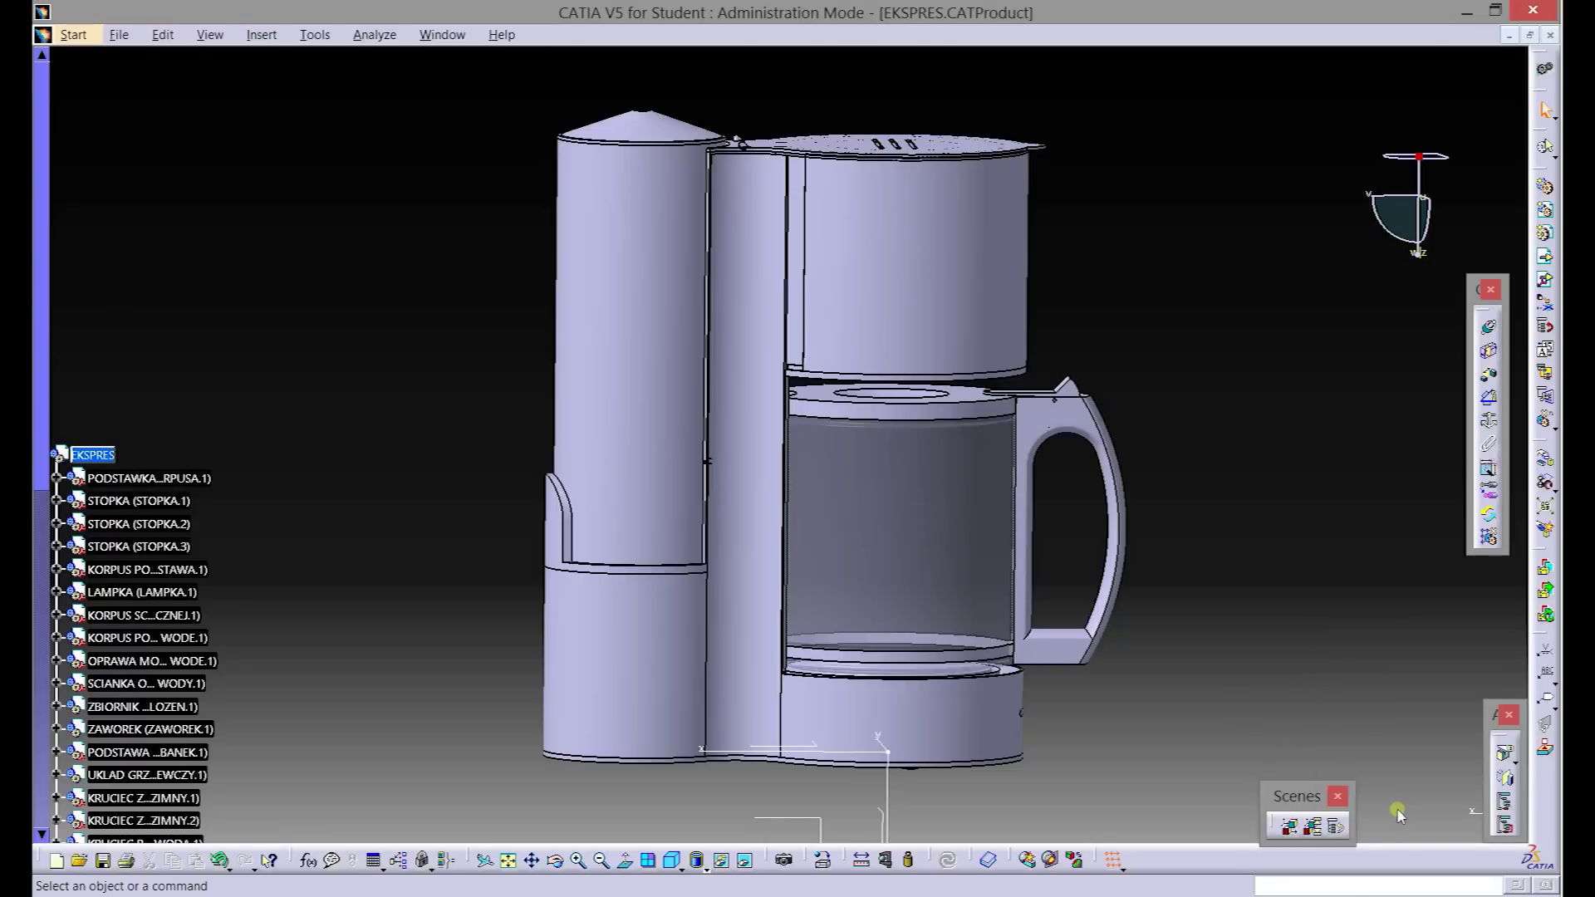
pyautogui.click(428, 35)
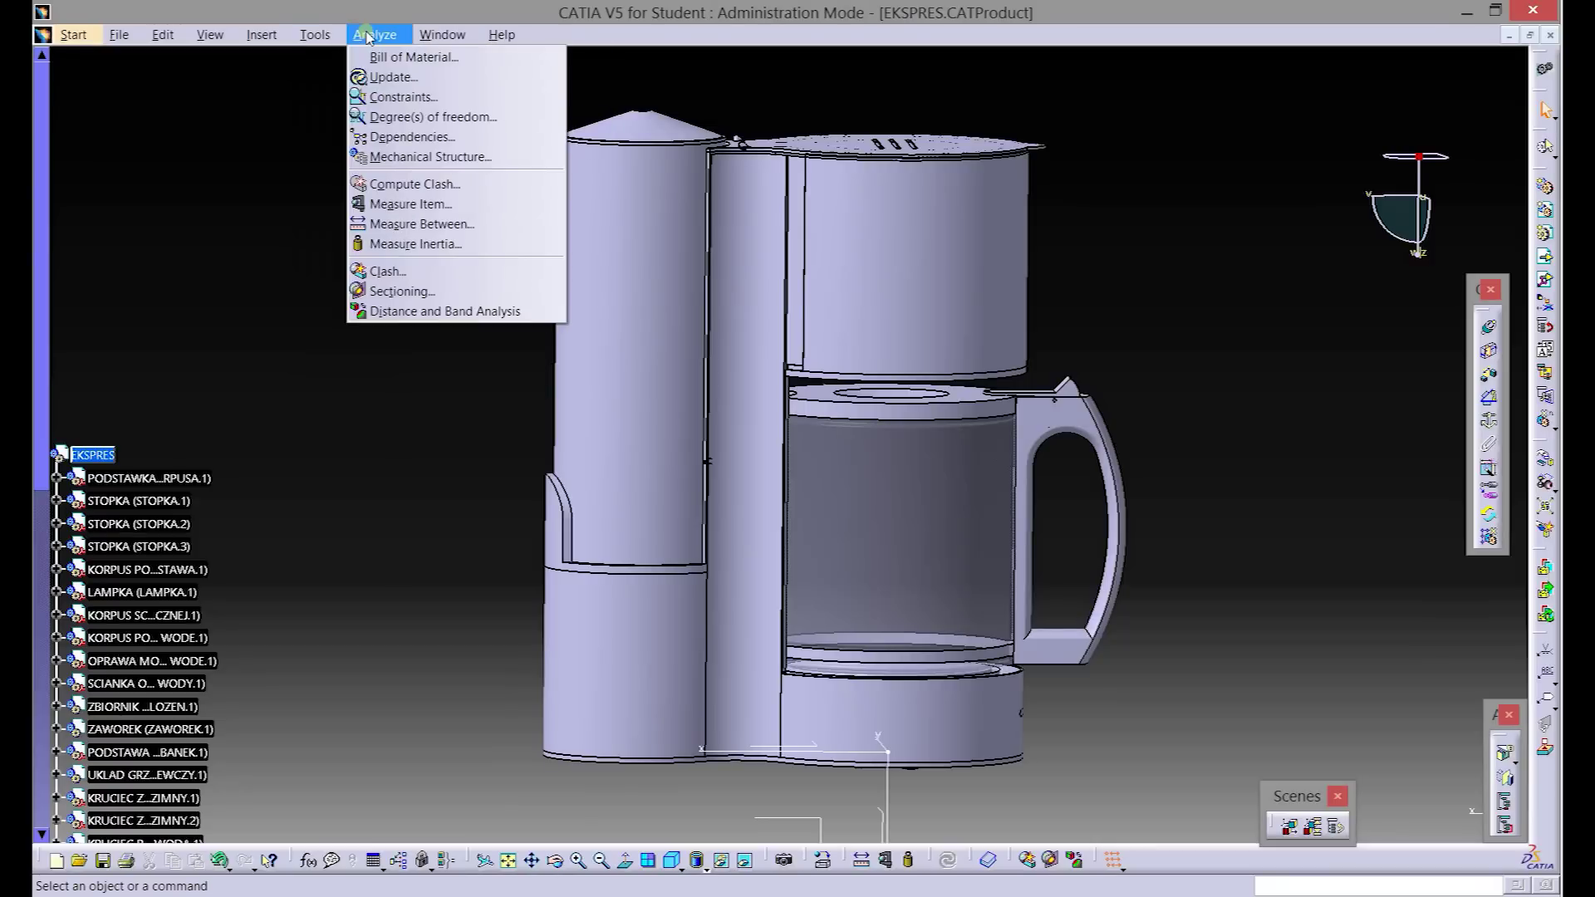
pyautogui.click(382, 55)
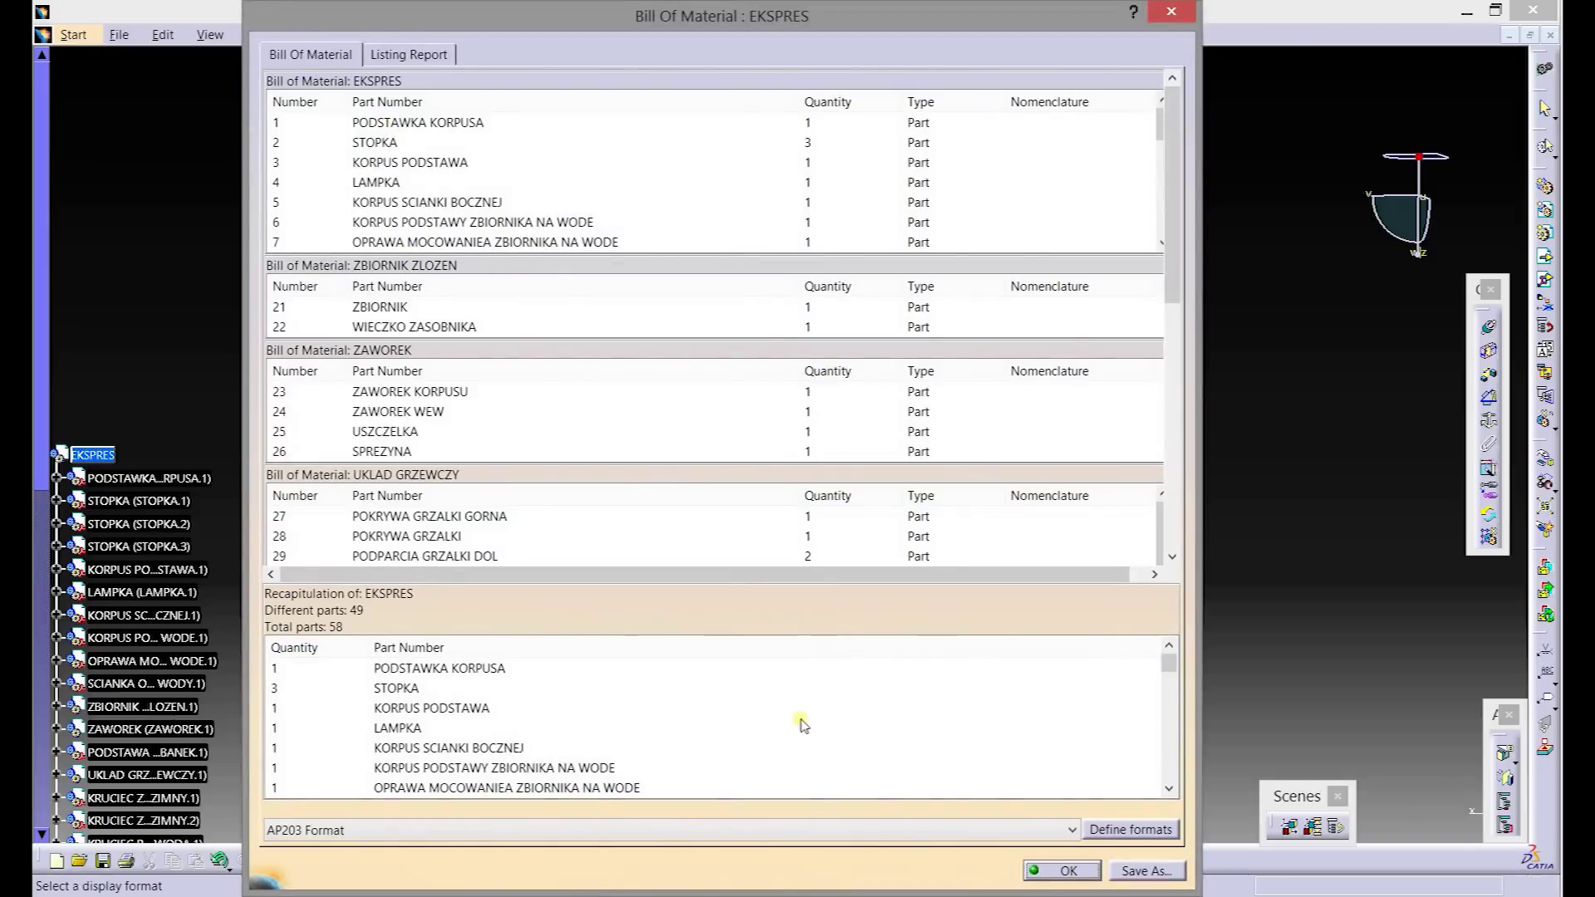
# - Set the bill of material format so the Name column is not displayed
pyautogui.click(1140, 829)
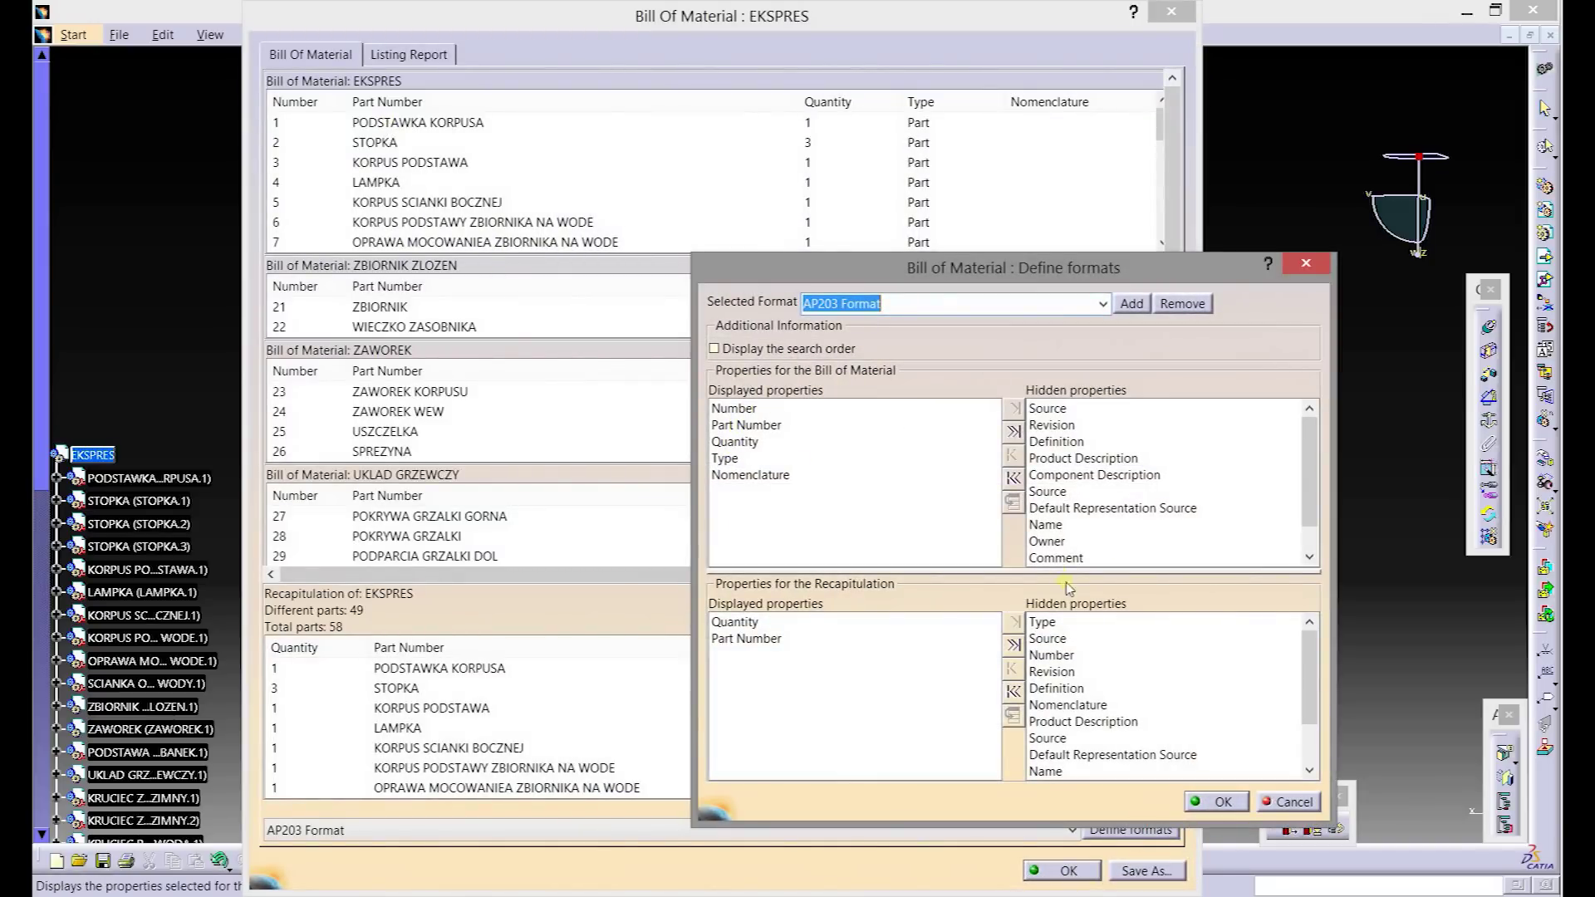
pyautogui.click(1057, 524)
pyautogui.click(1012, 454)
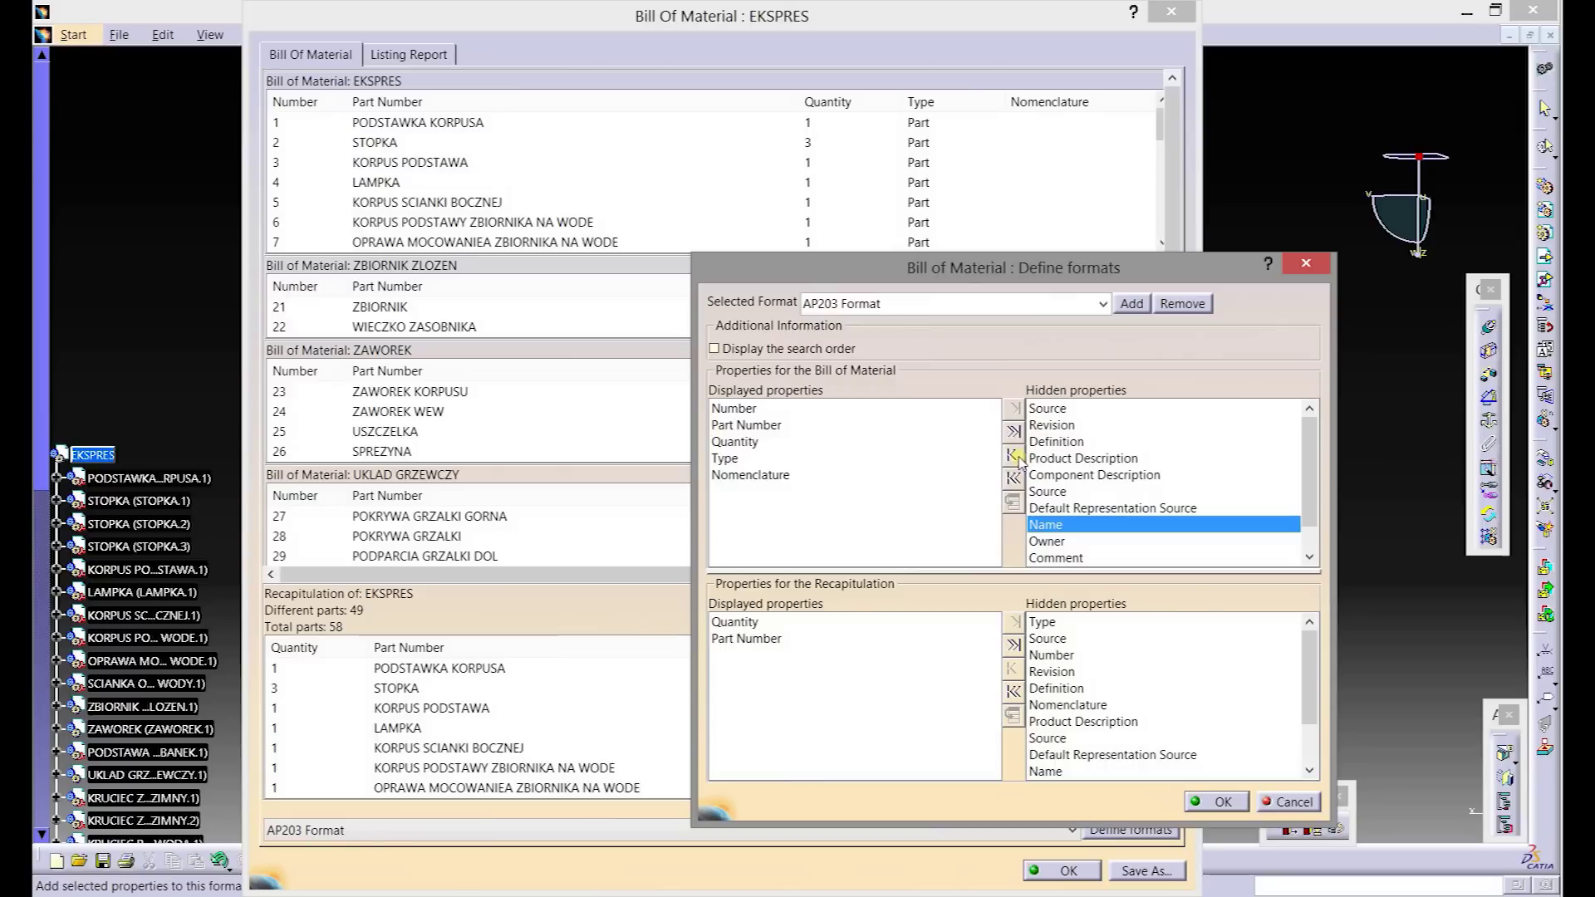
pyautogui.click(736, 491)
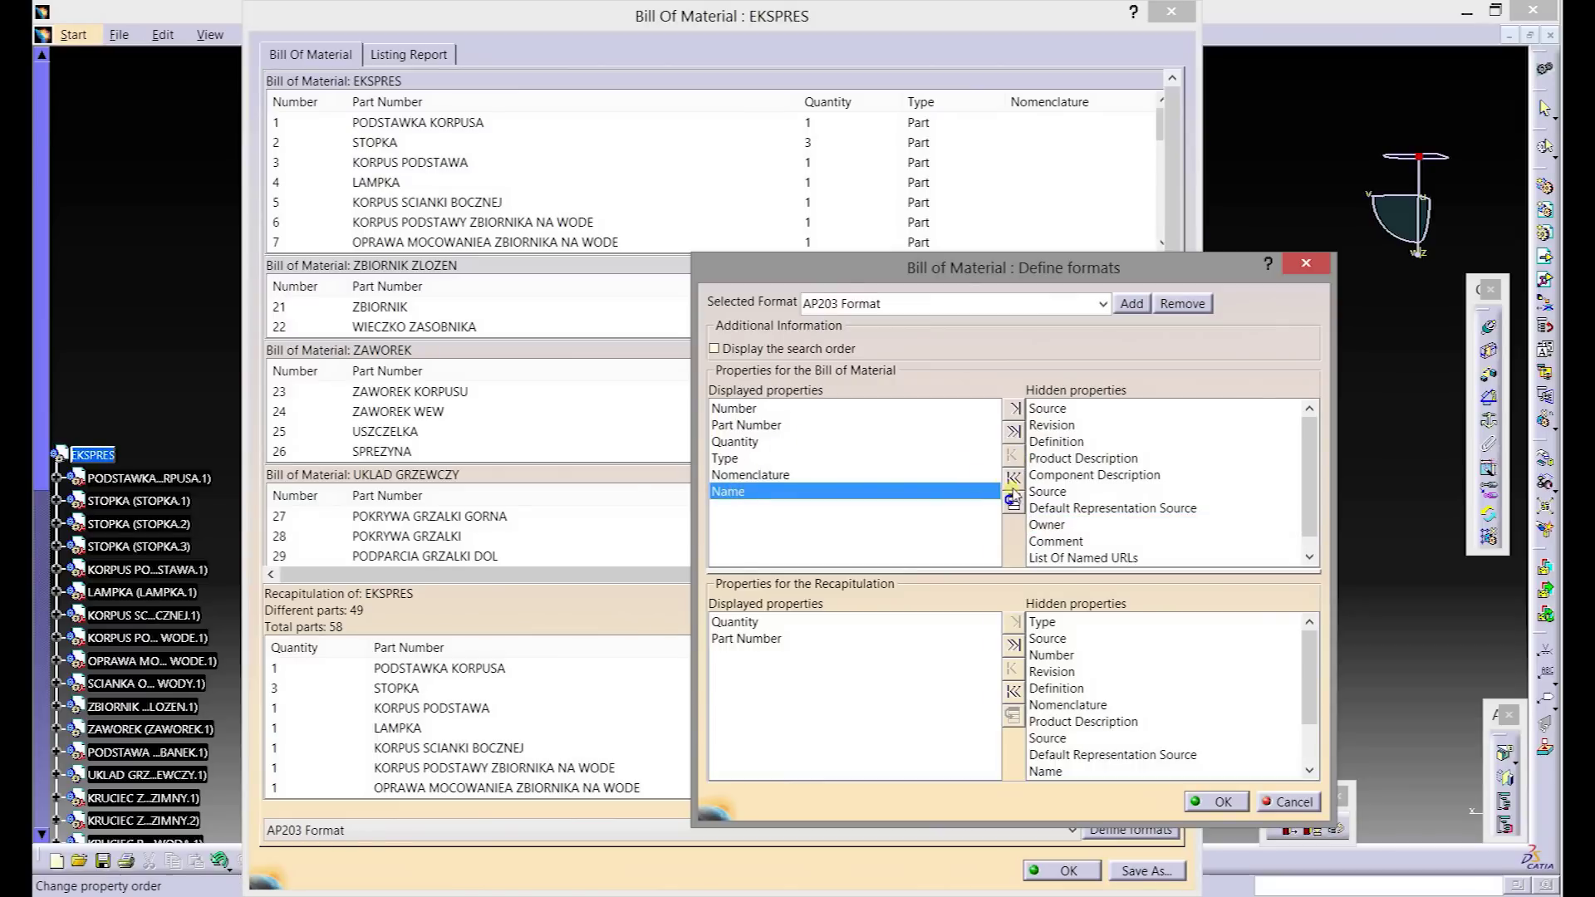
pyautogui.moveTo(734, 446); pyautogui.dragTo(735, 449)
pyautogui.click(736, 446)
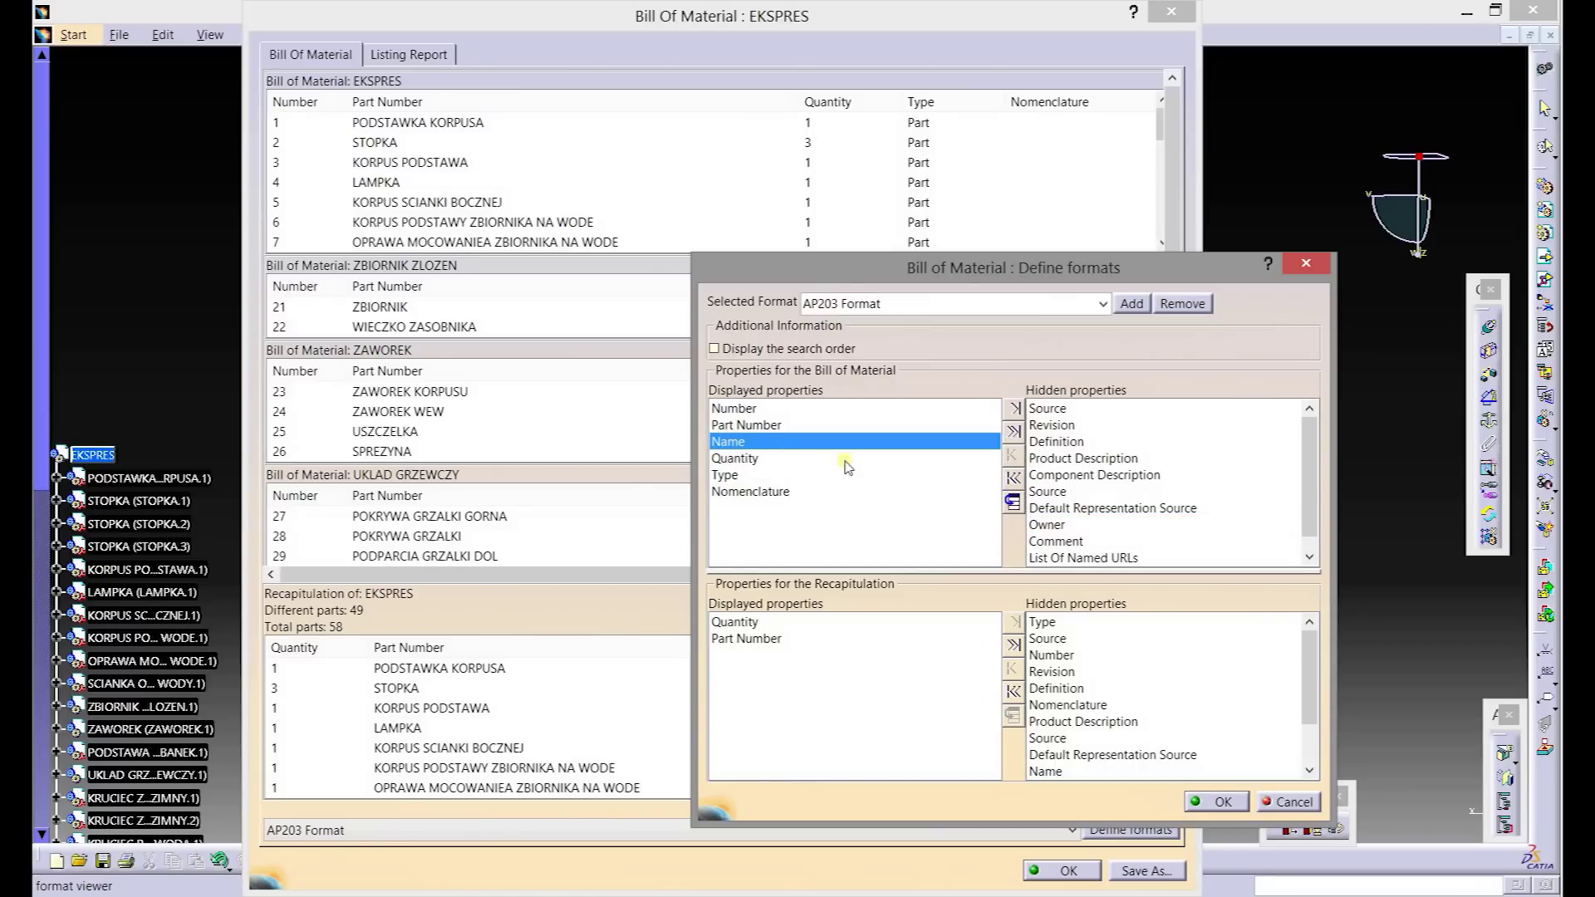
pyautogui.click(1015, 411)
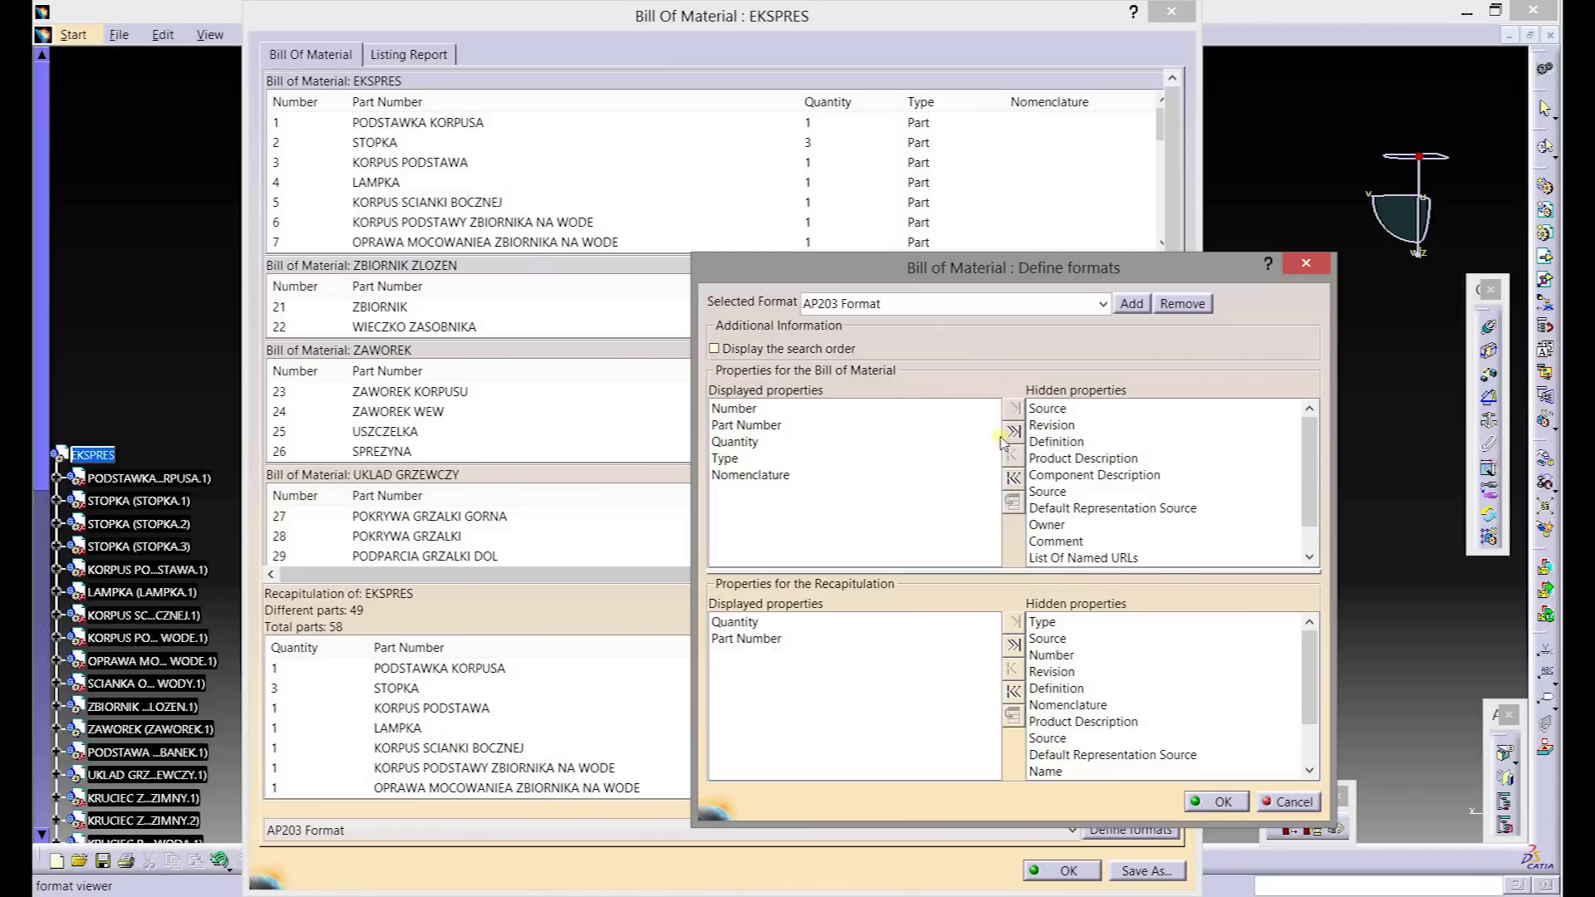
pyautogui.click(1222, 802)
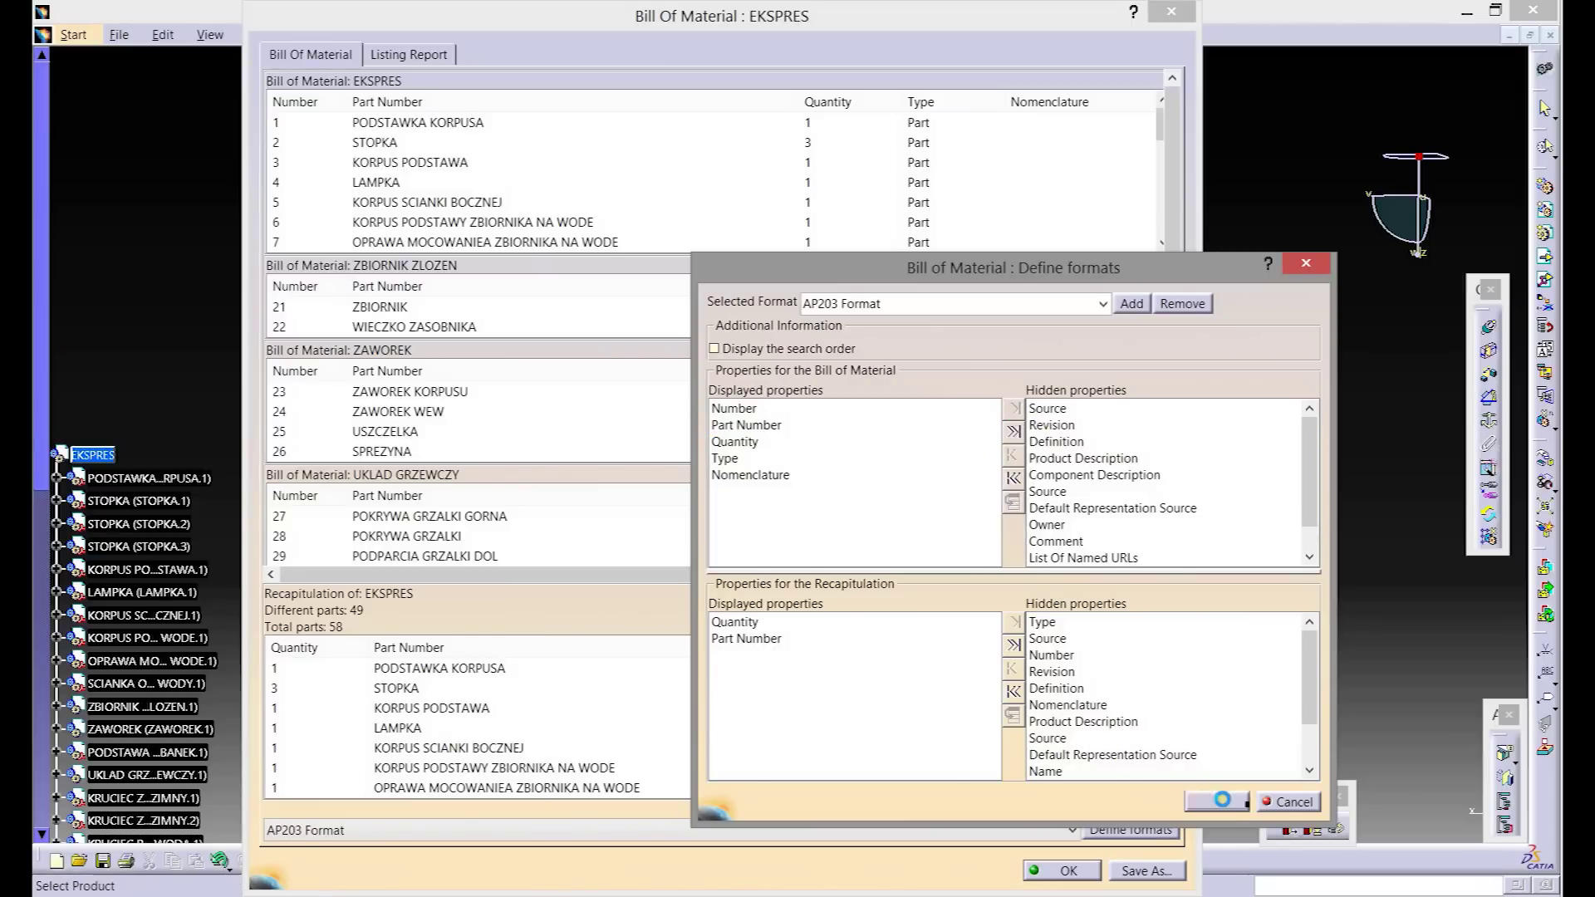
# - Close the bill of material and return to the Drawing2 drawing
pyautogui.click(1064, 871)
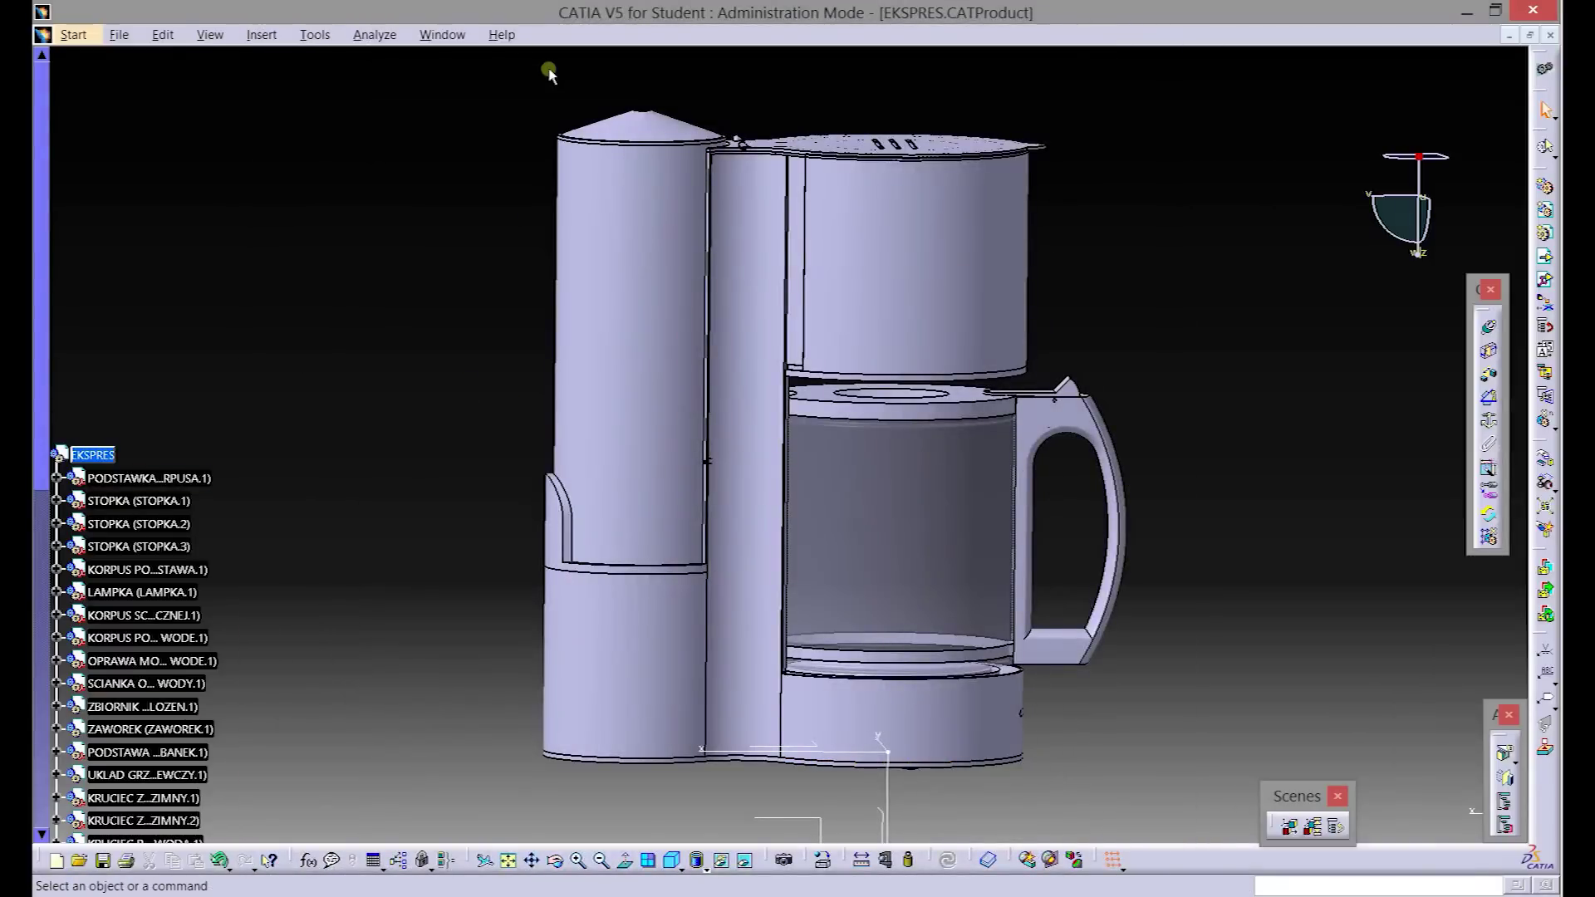
pyautogui.click(424, 34)
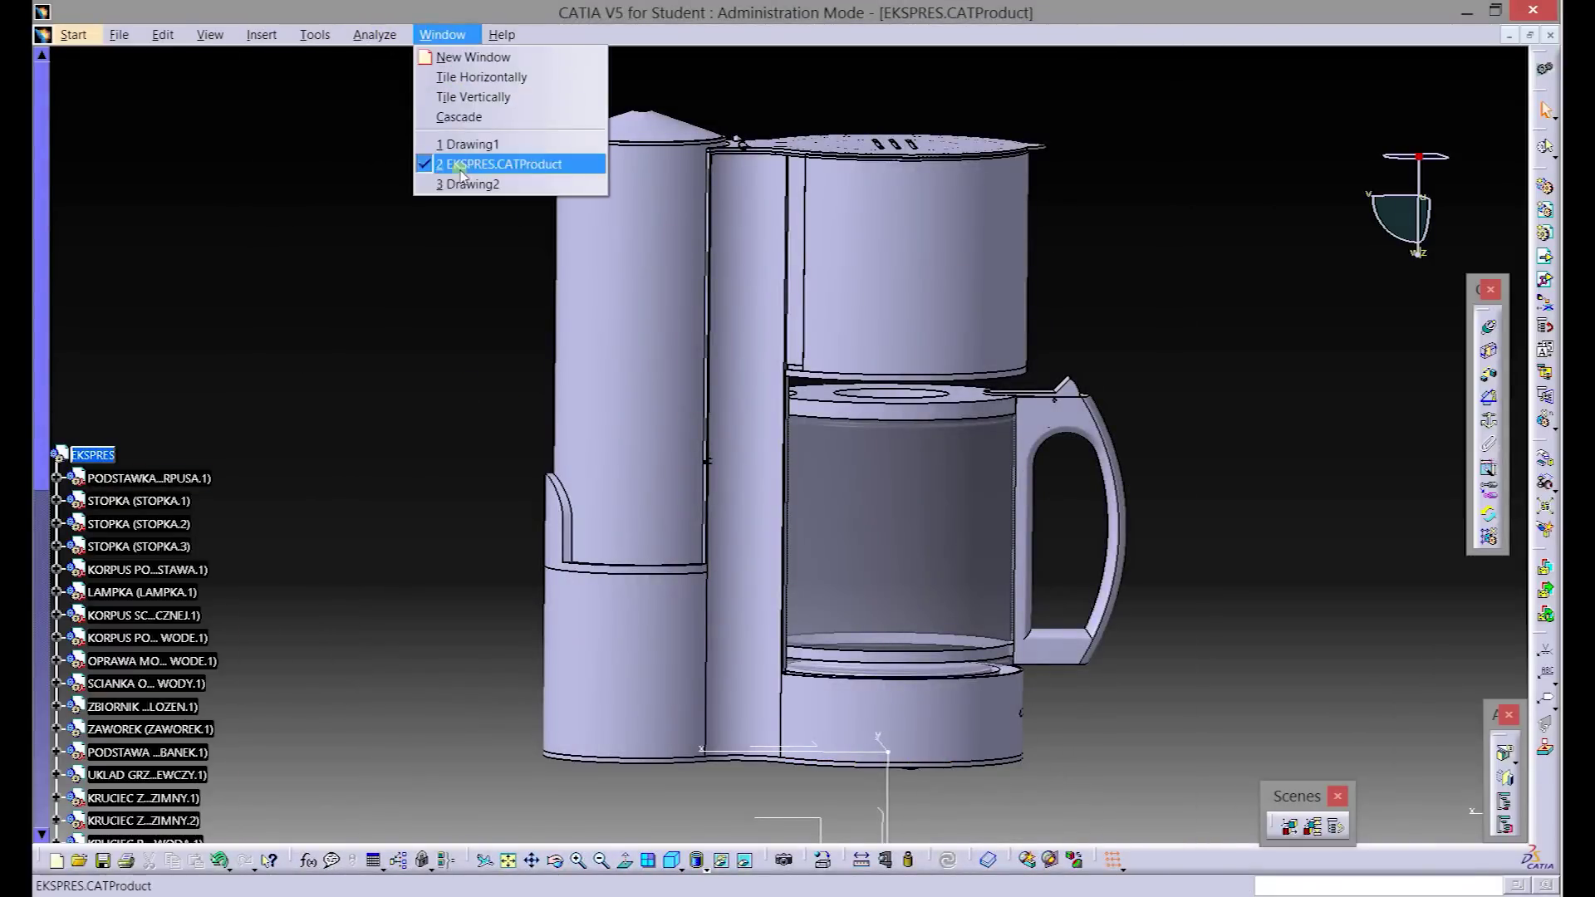
pyautogui.click(558, 188)
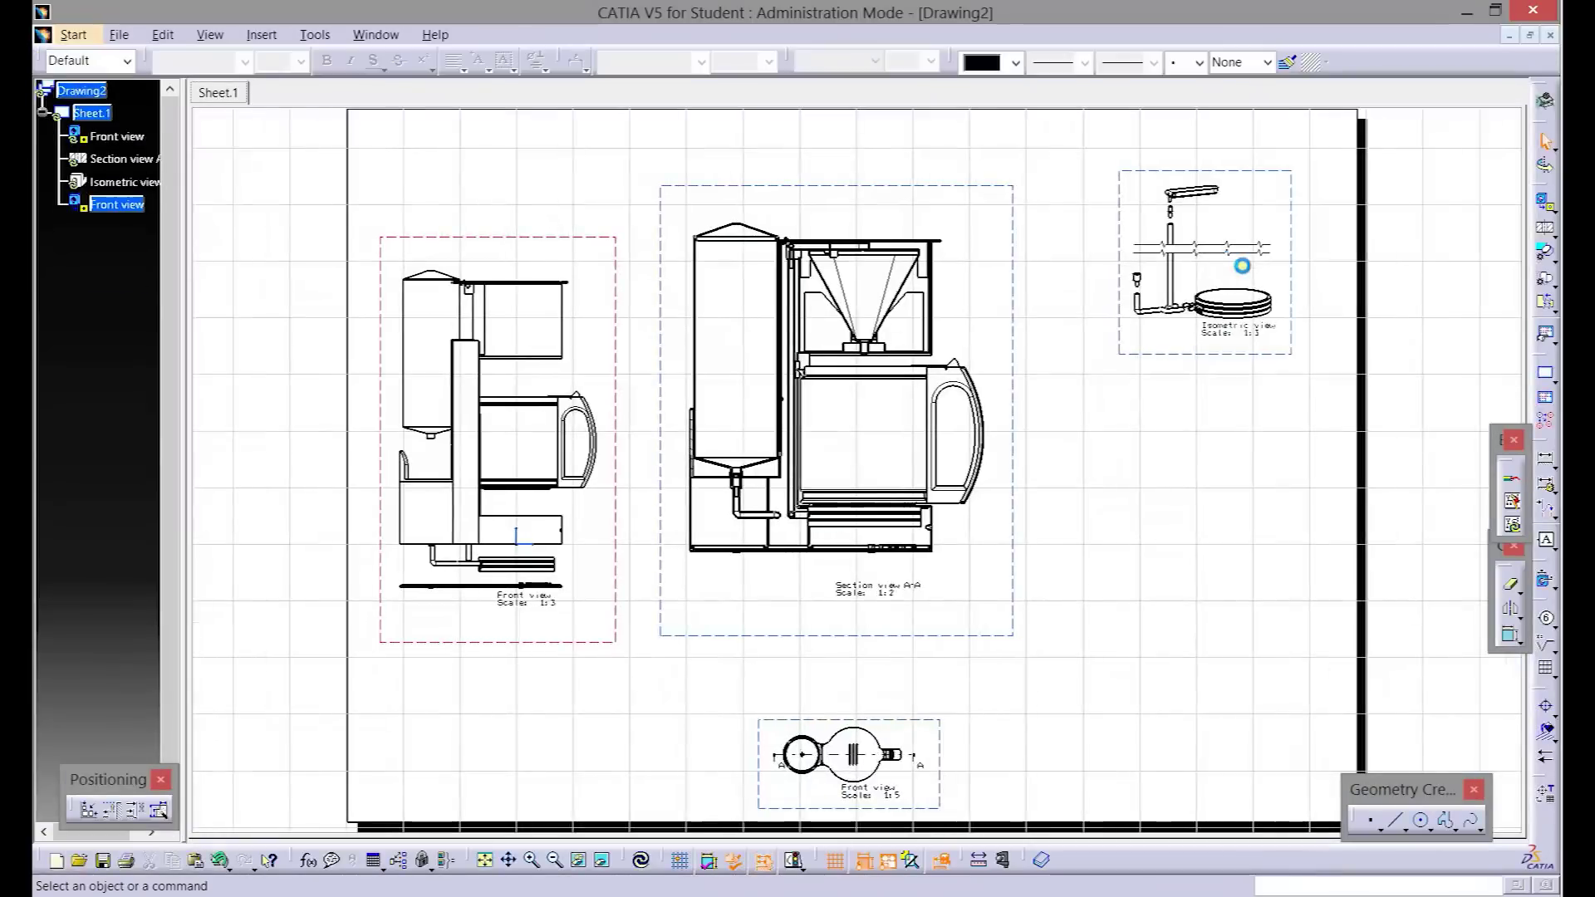
# - Add a Drawing Titleblock Sample 2 frame and title block to the sheet background
pyautogui.click(163, 35)
pyautogui.click(180, 472)
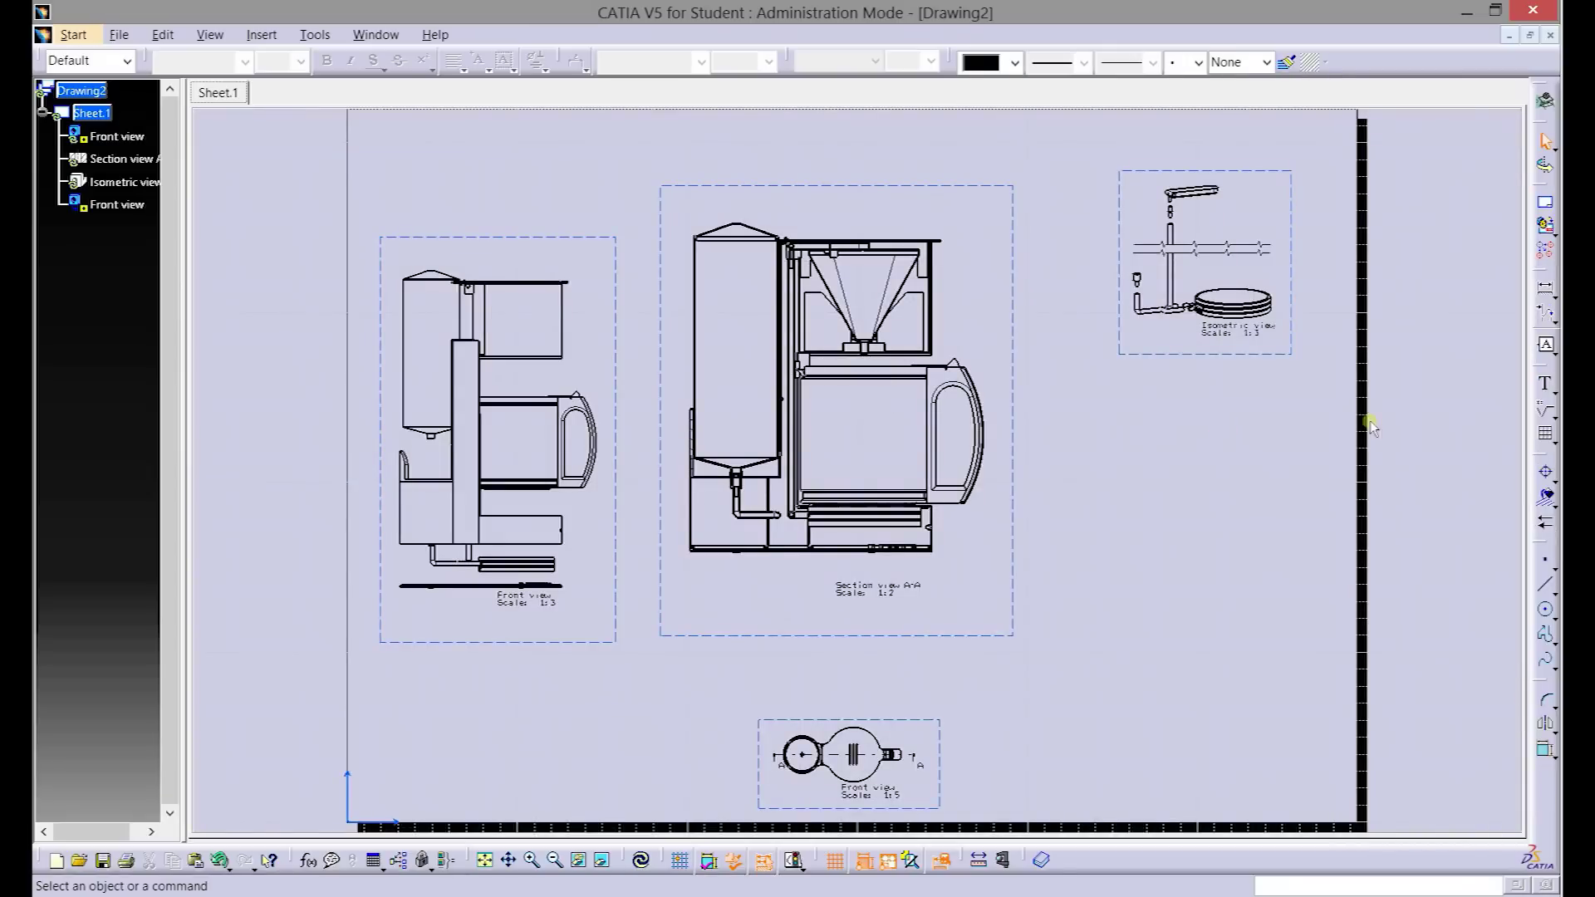
pyautogui.click(1544, 202)
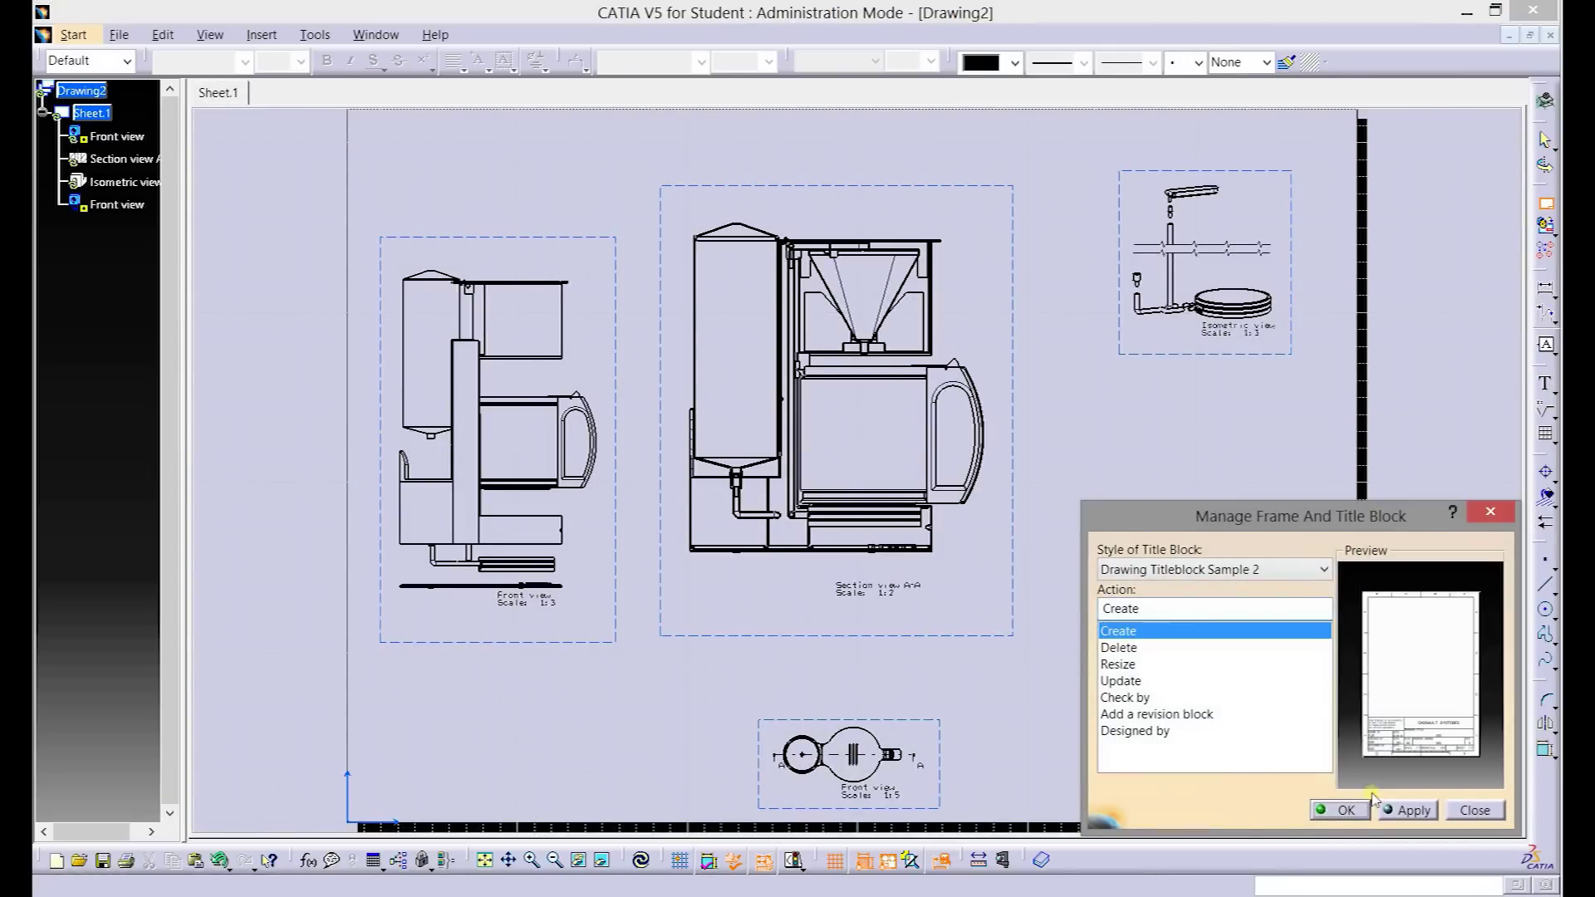
pyautogui.click(1346, 810)
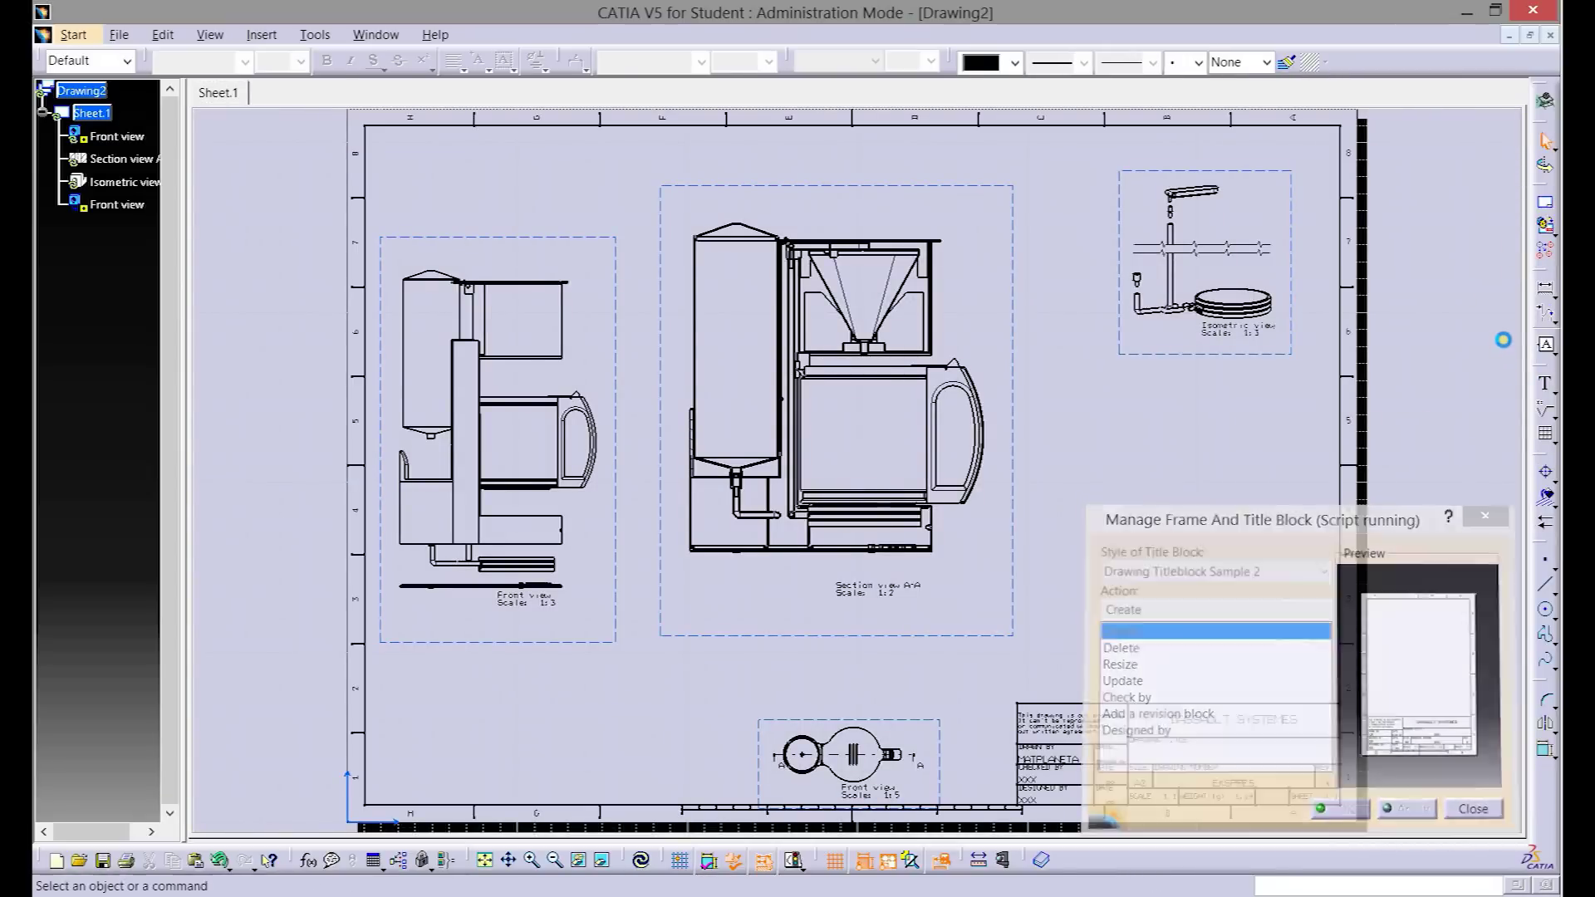
# - Insert a bill of material from the EKSPRES.CATProduct assembly onto the sheet
pyautogui.click(1546, 226)
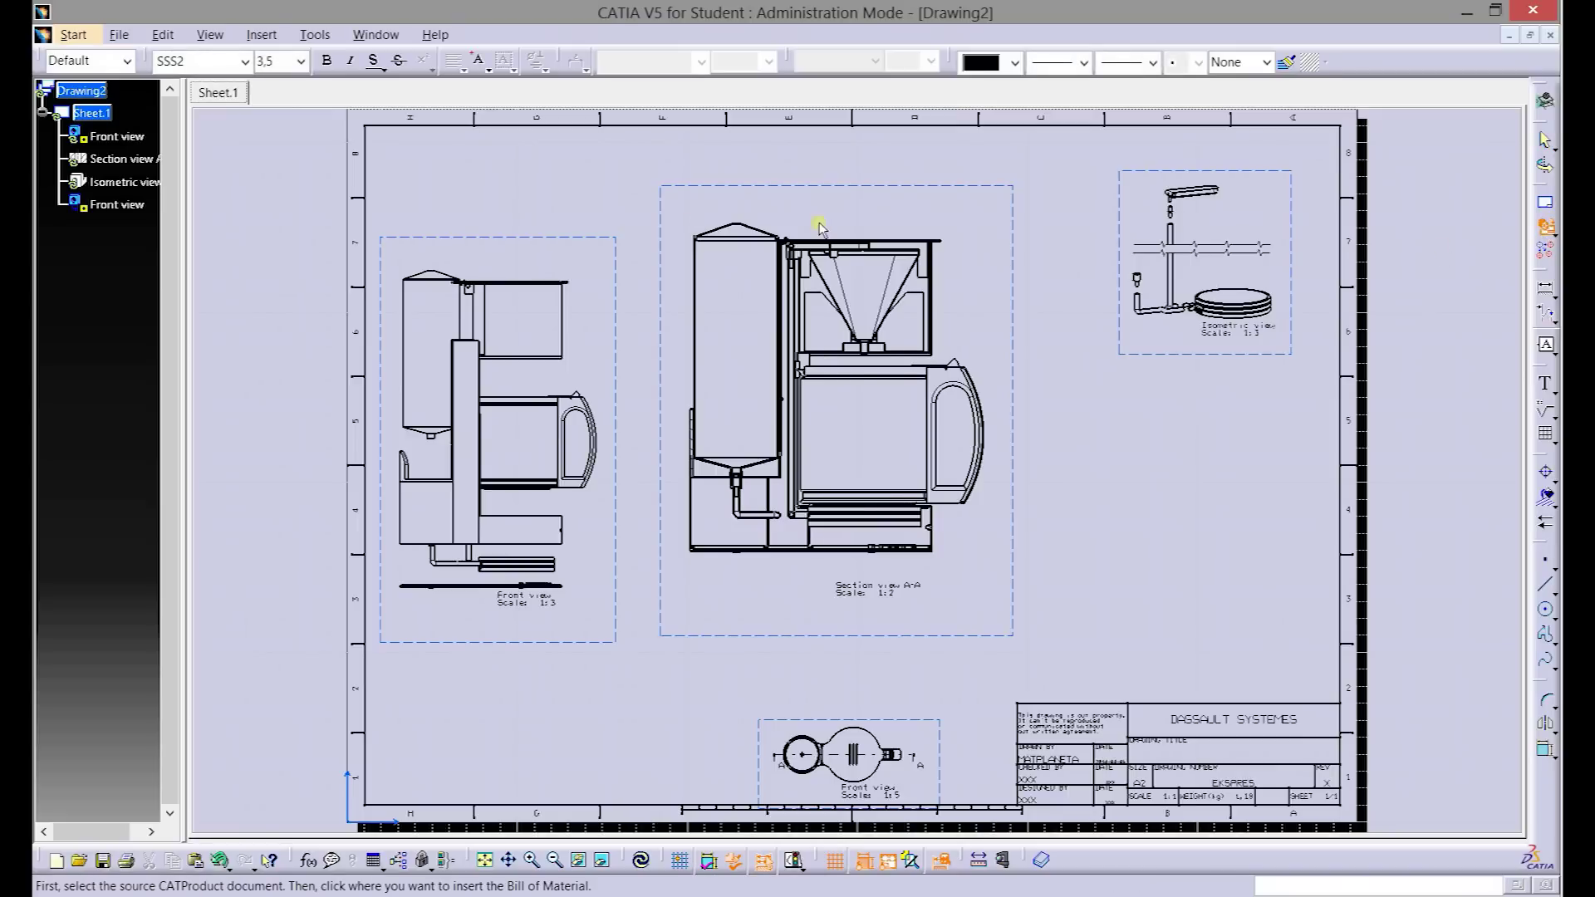
pyautogui.click(375, 34)
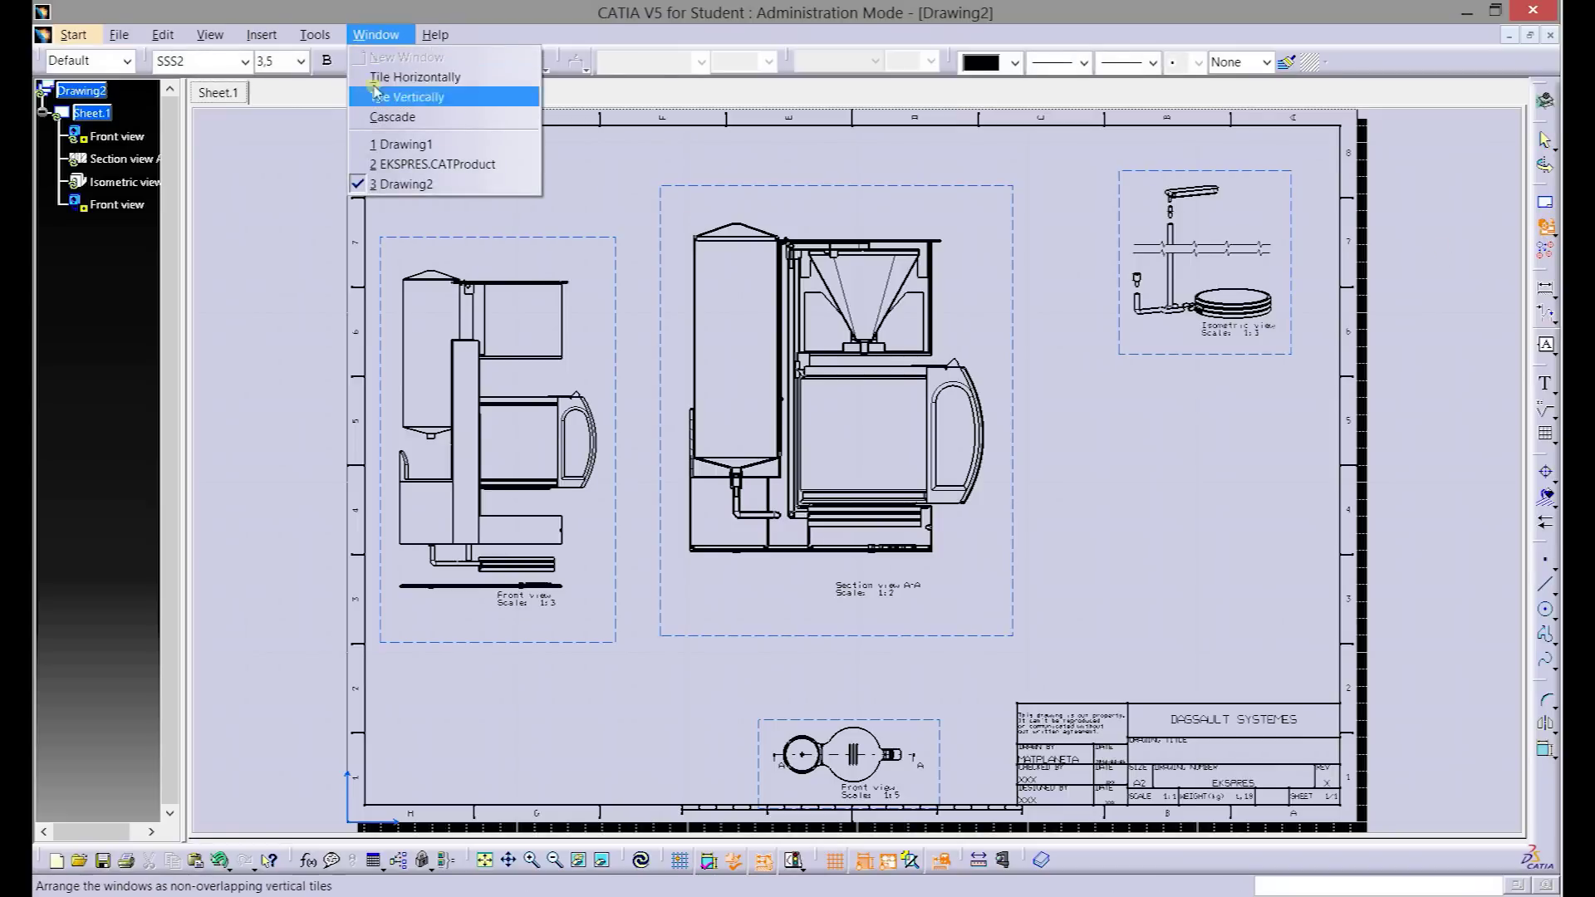
pyautogui.click(386, 165)
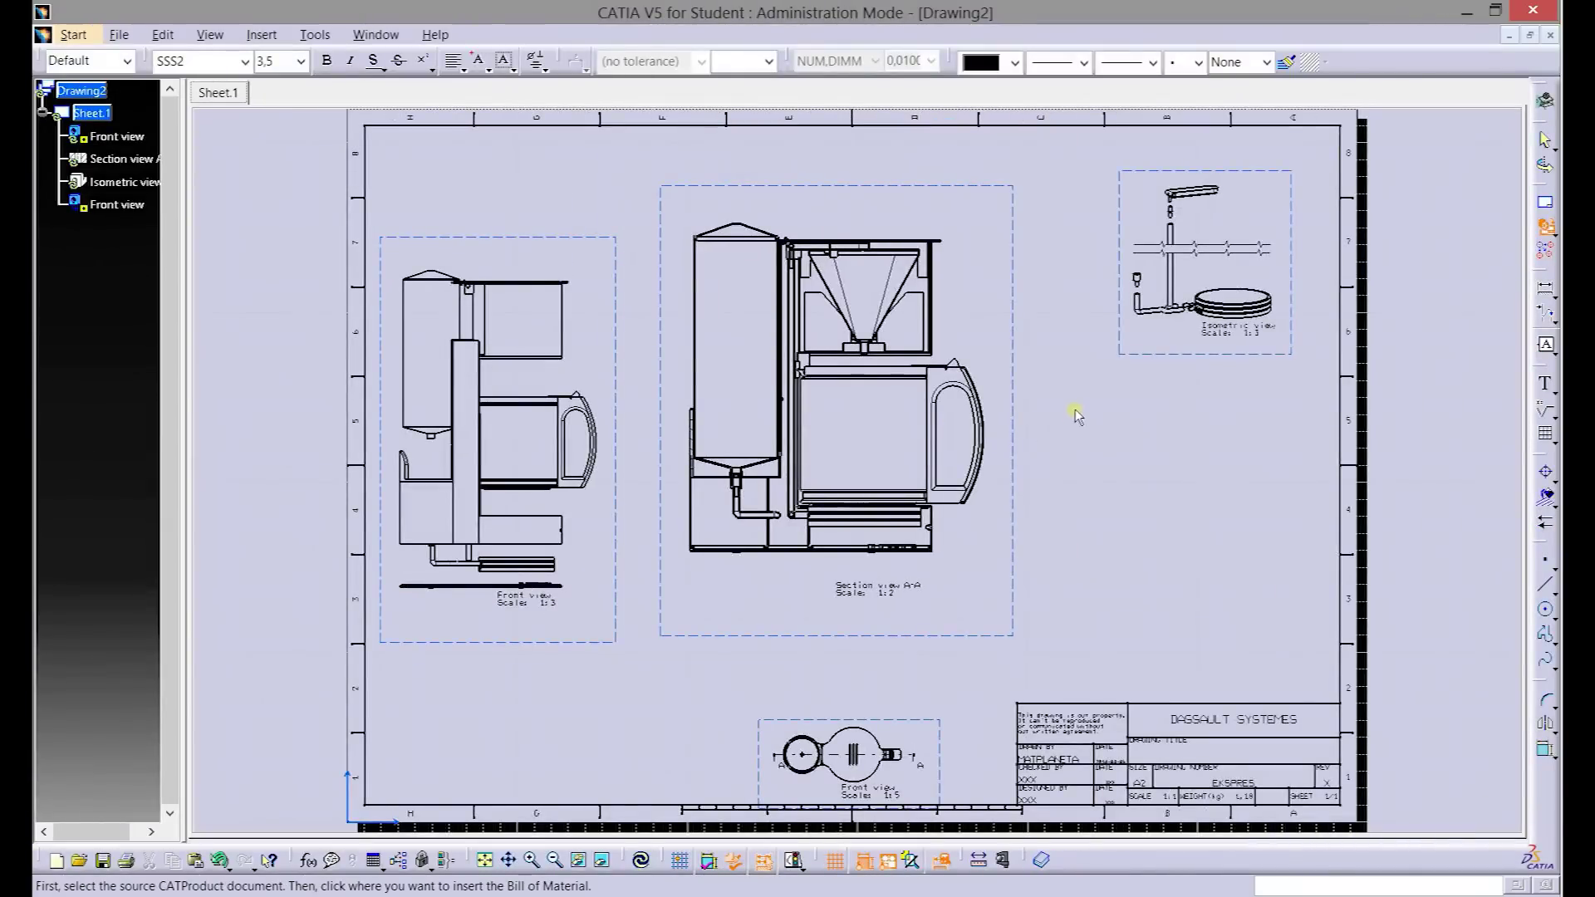
pyautogui.click(1055, 392)
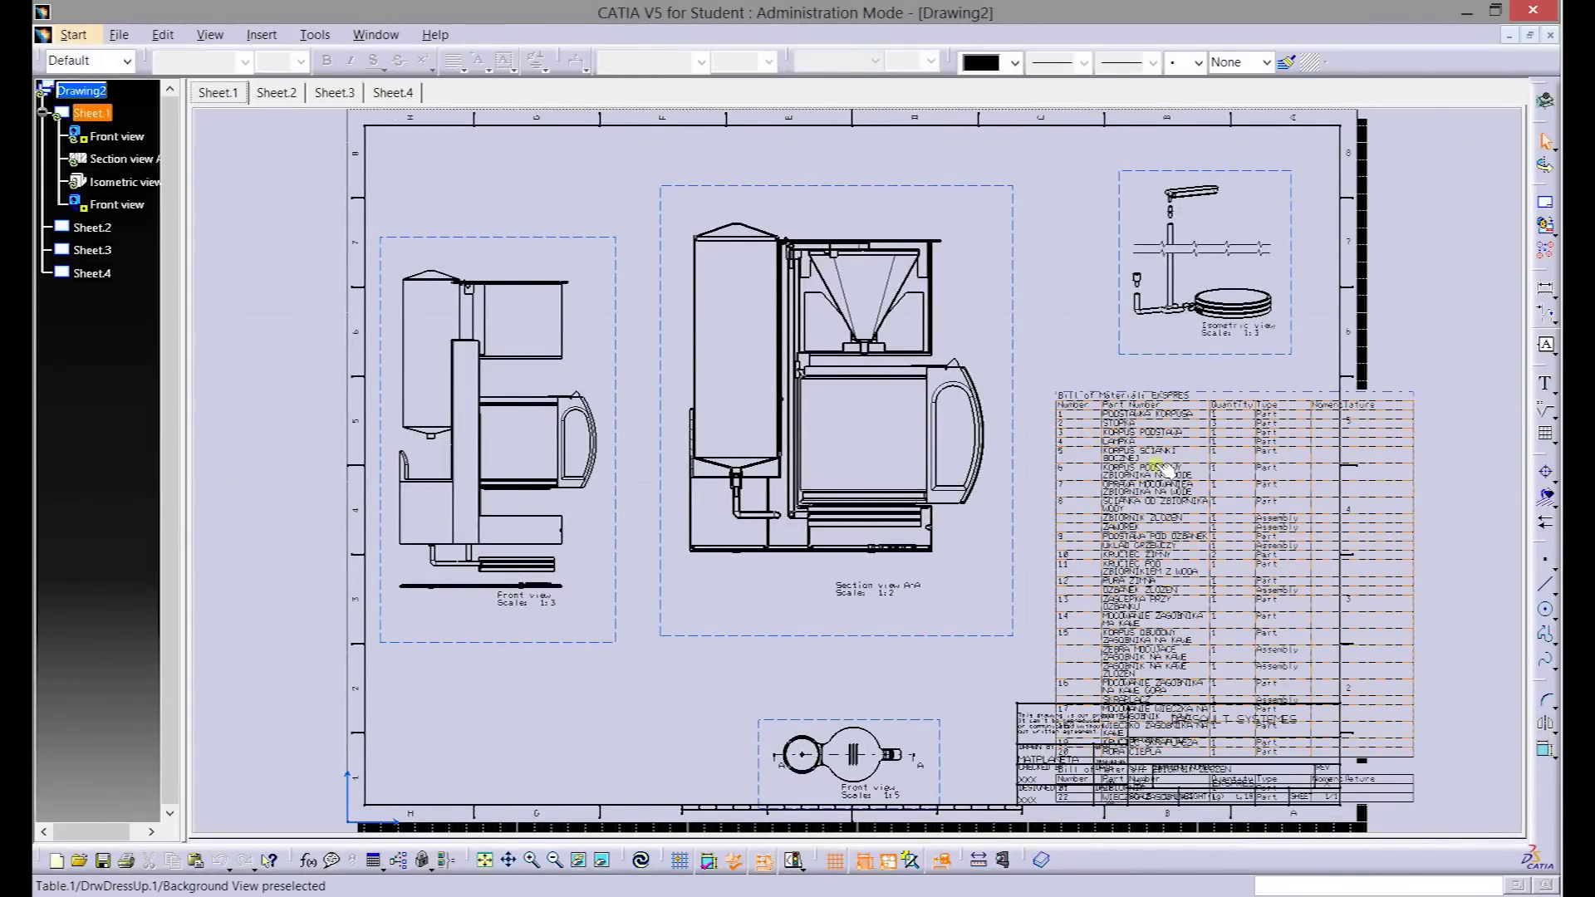
# - Move the EKSPRES bill of material off to the right of the sheet
pyautogui.scroll(-1, 1163, 465)
pyautogui.scroll(-1, 1063, 474)
pyautogui.scroll(-2, 1025, 457)
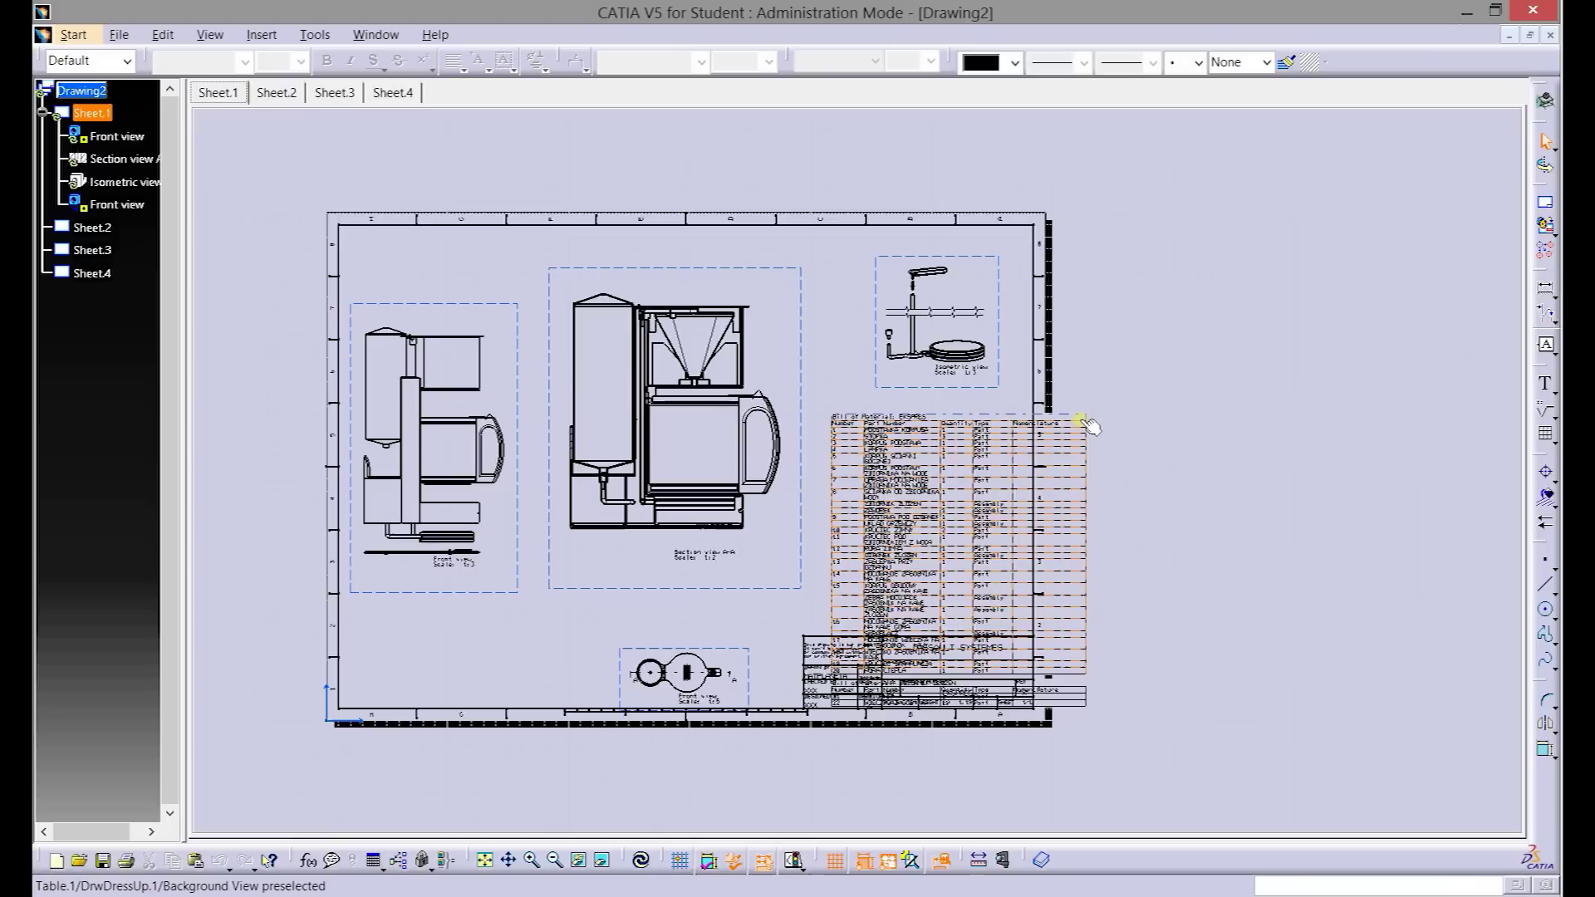
pyautogui.moveTo(1083, 422); pyautogui.dragTo(1346, 385)
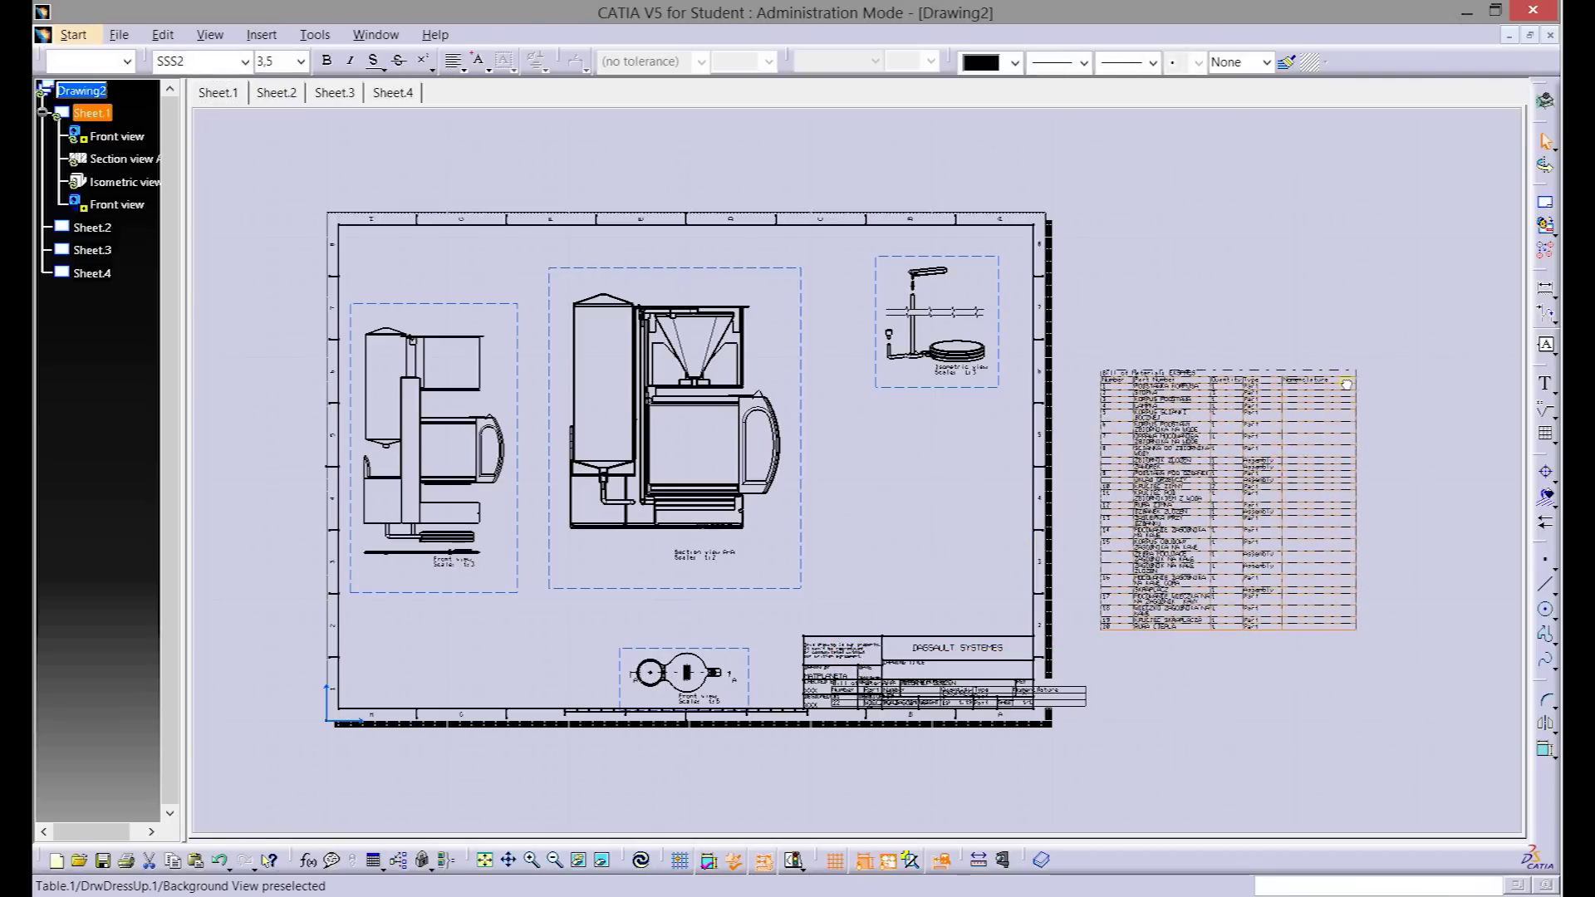
pyautogui.scroll(1, 1246, 419)
pyautogui.scroll(1, 1237, 428)
pyautogui.scroll(1, 1225, 432)
pyautogui.scroll(1, 1223, 427)
pyautogui.scroll(1, 1223, 427)
pyautogui.scroll(1, 1218, 427)
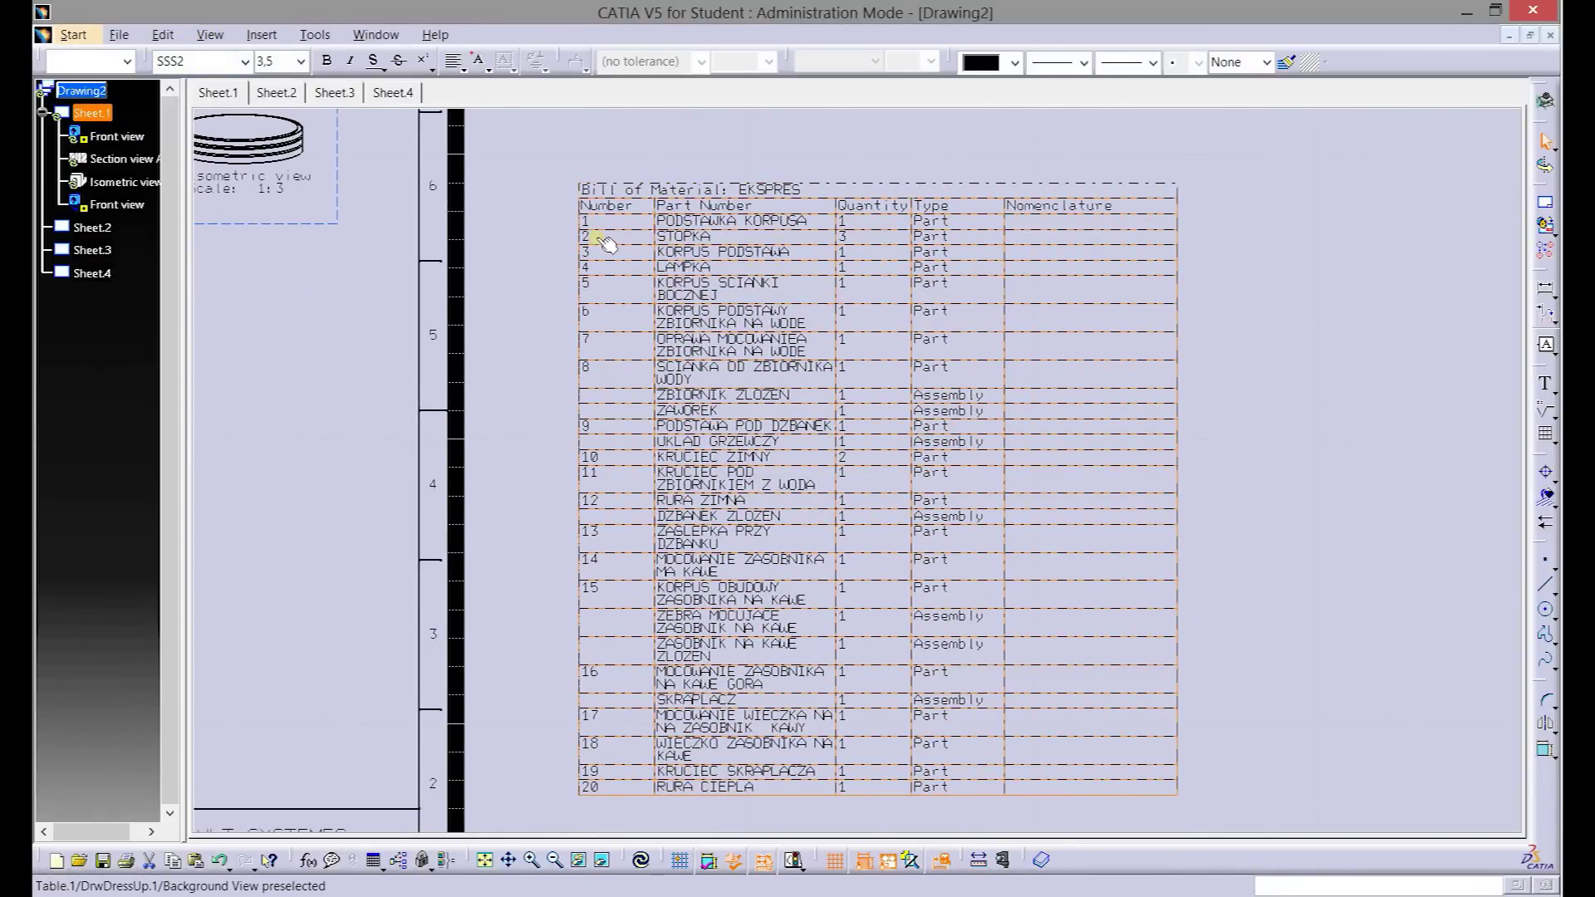
# - Rename the Number header to 'Nr.' and narrow the Nr. and Type columns
pyautogui.doubleClick(646, 208)
pyautogui.doubleClick(621, 206)
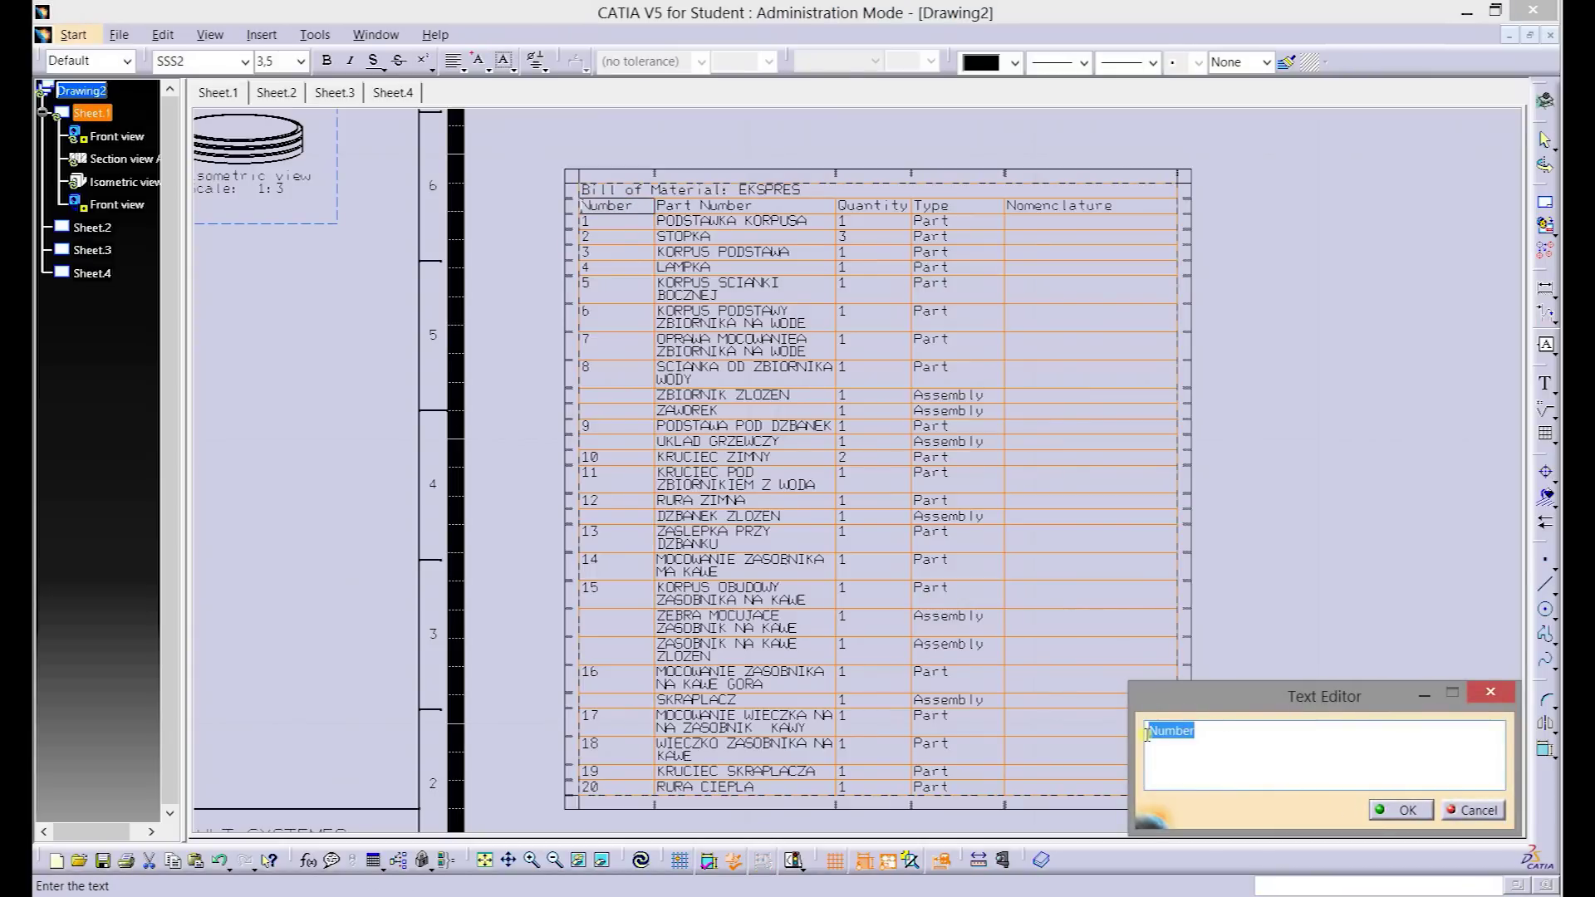
pyautogui.write('Nr.')
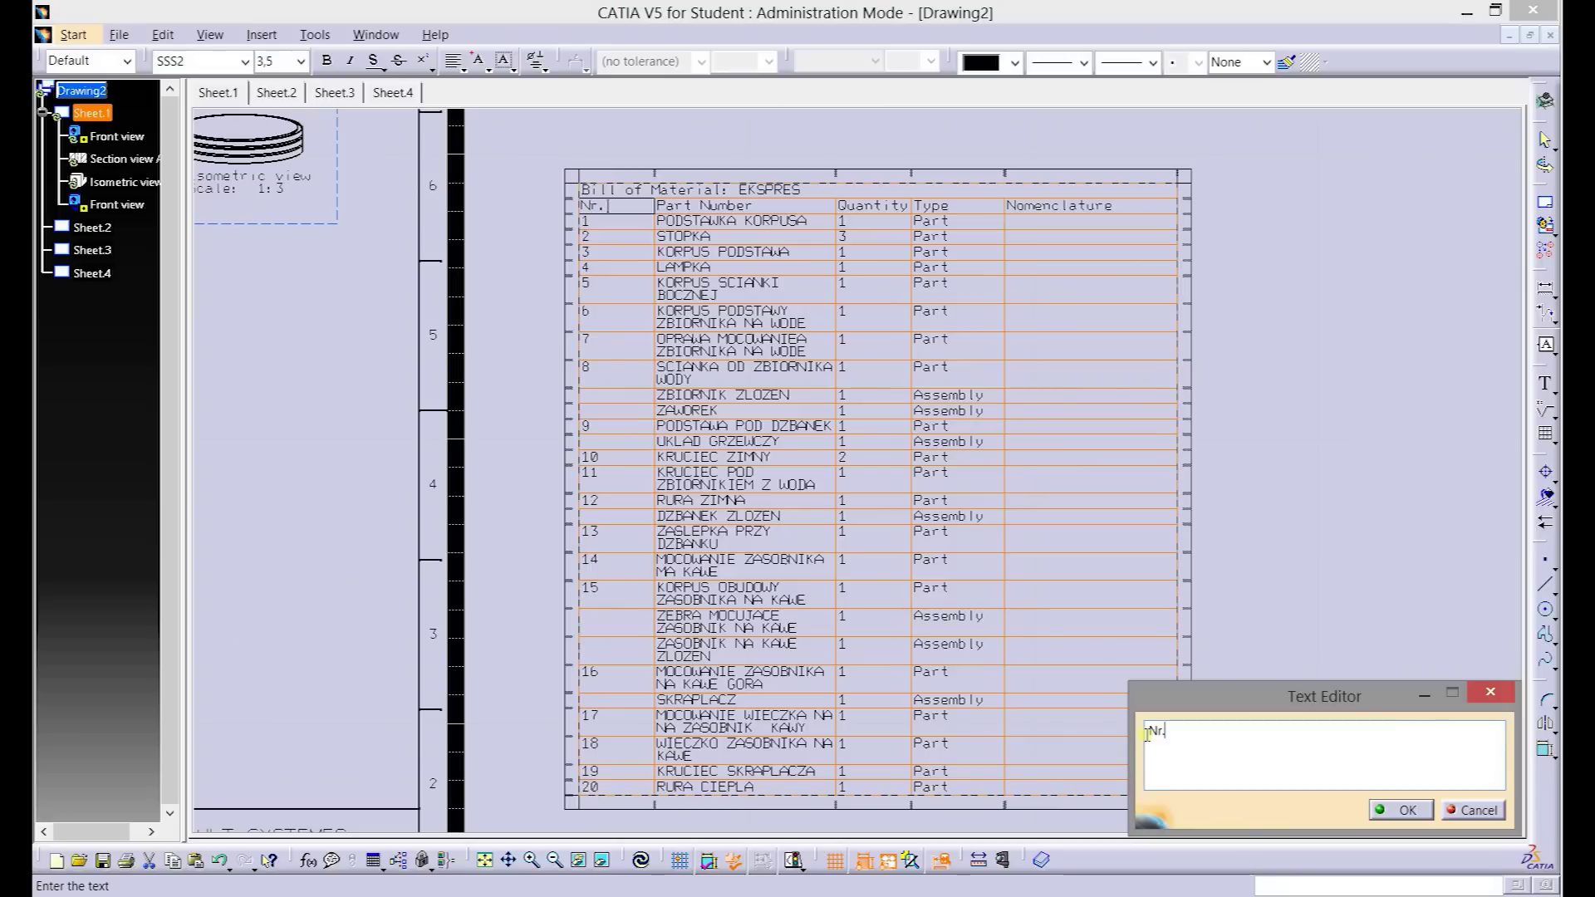
pyautogui.press('Return')
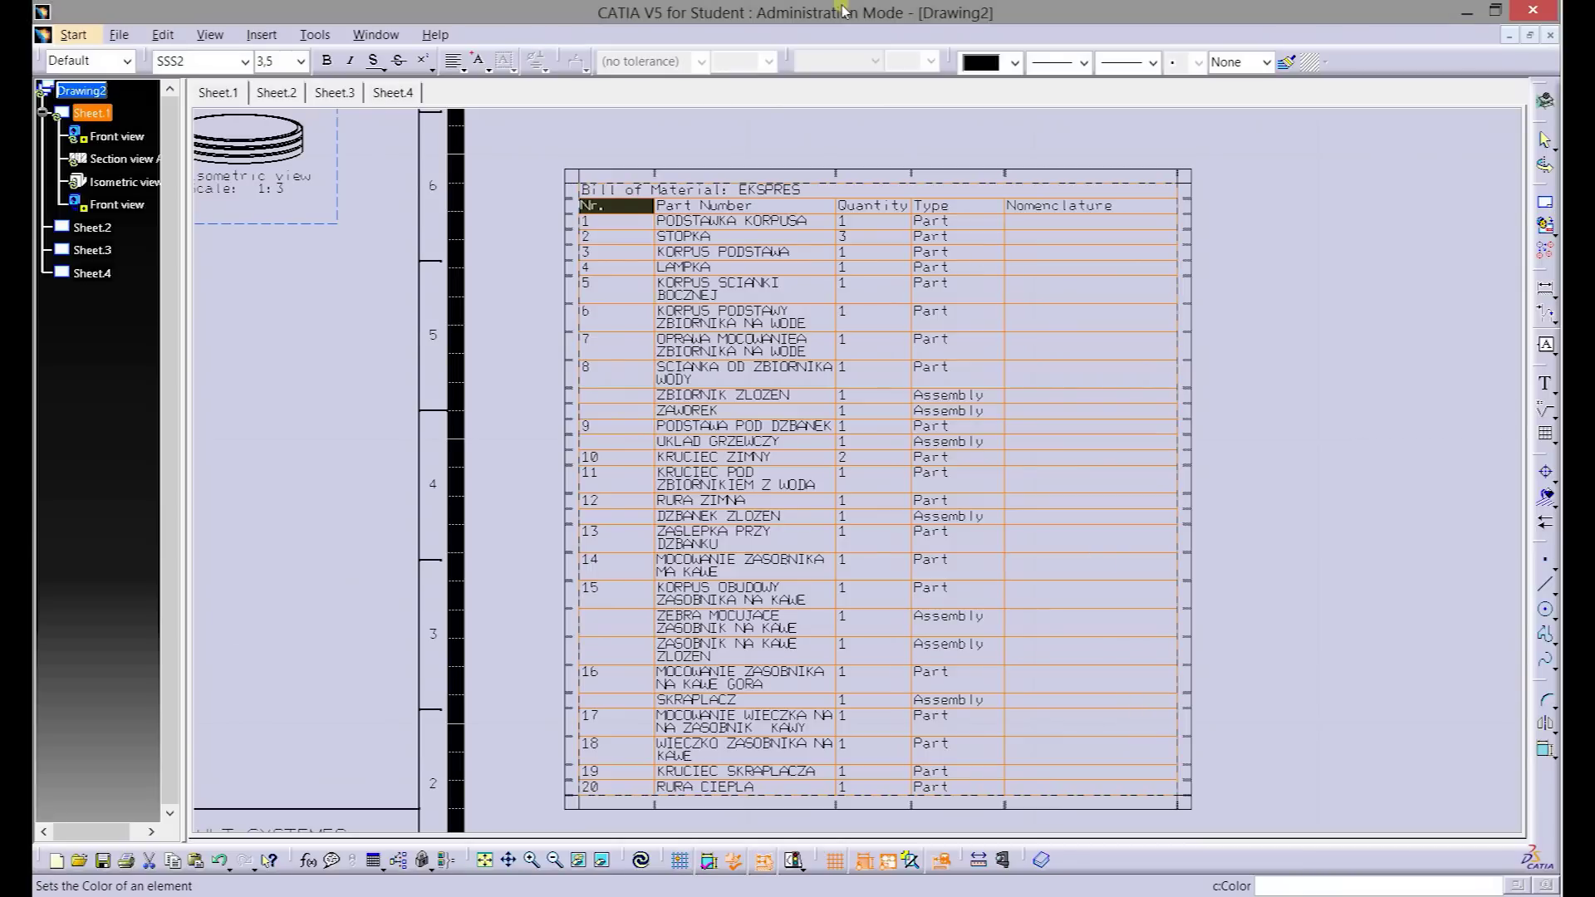
pyautogui.moveTo(653, 177); pyautogui.dragTo(618, 178)
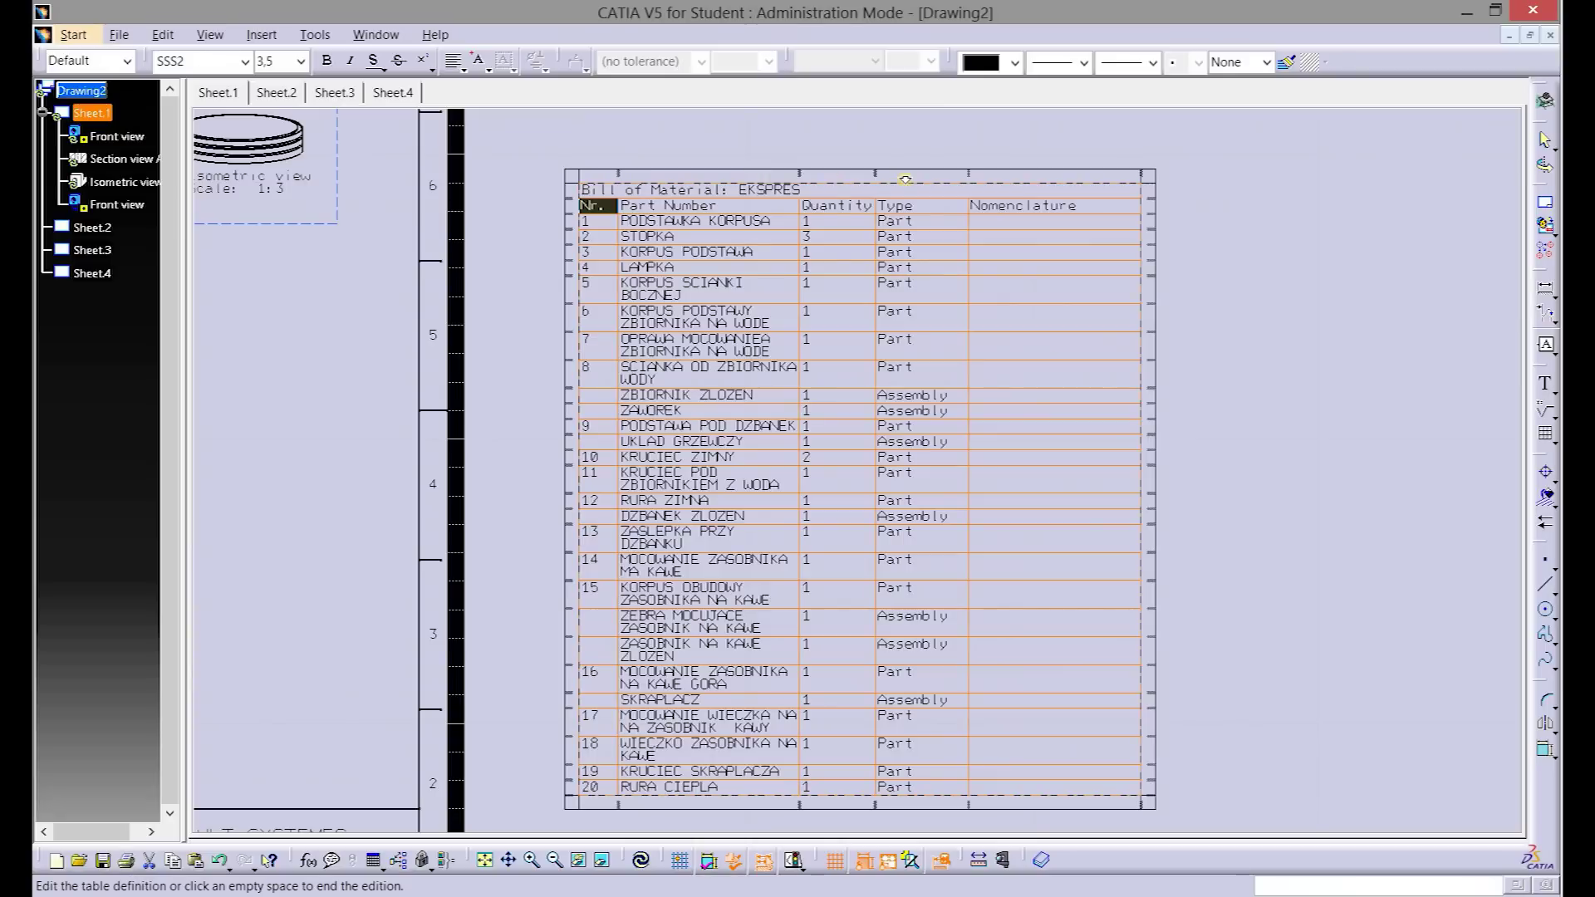
pyautogui.moveTo(972, 181); pyautogui.dragTo(959, 183)
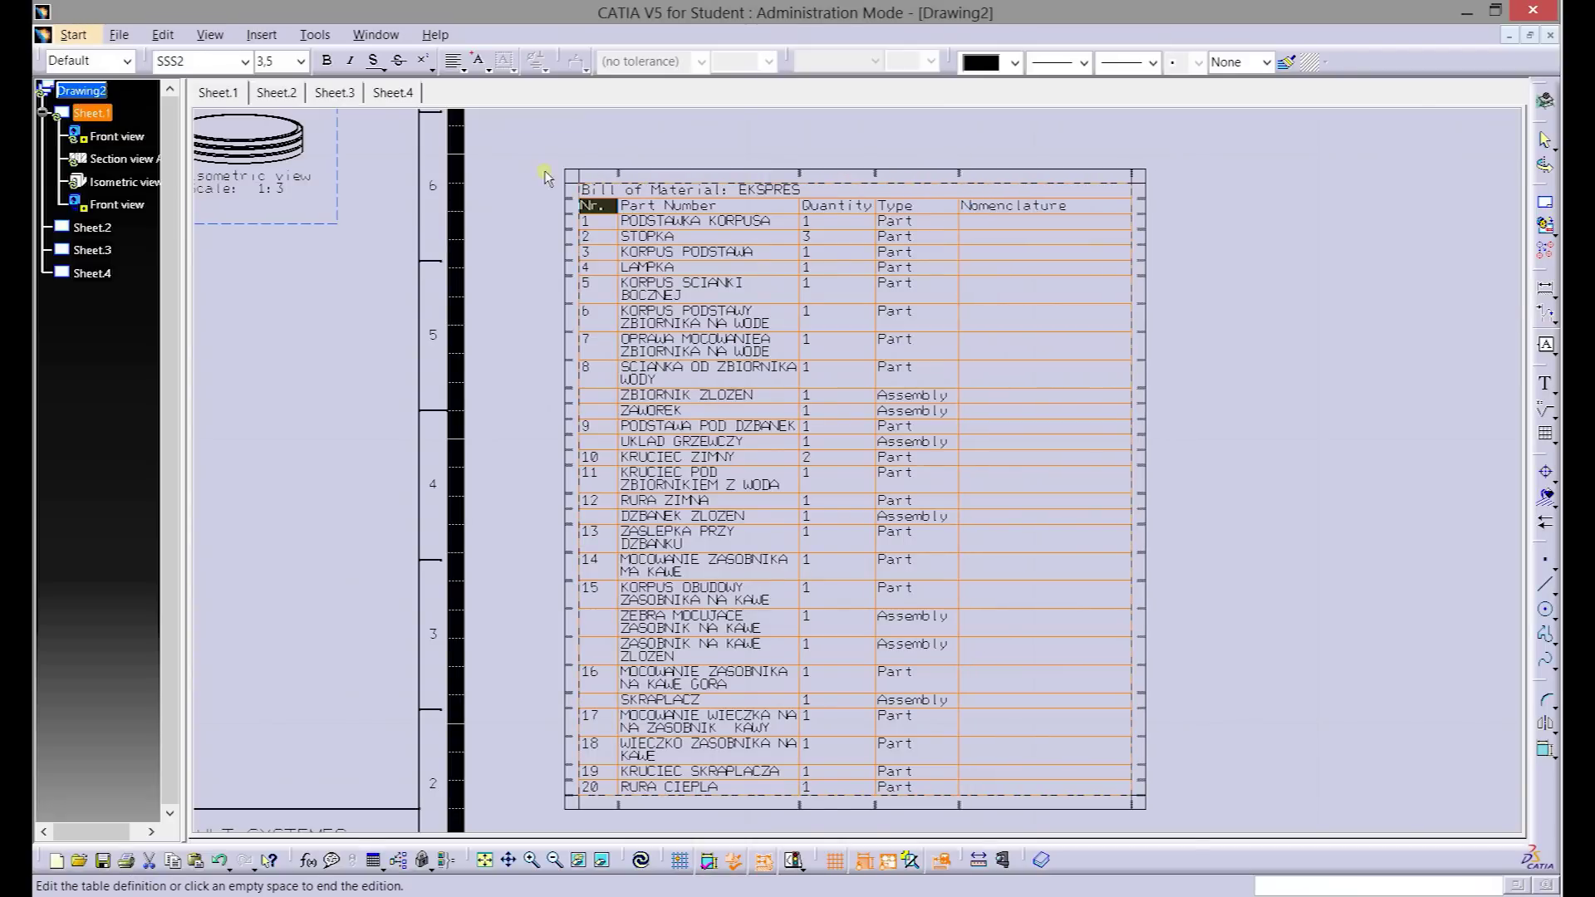
# - Set the bill of material table text size to 2.5
pyautogui.click(571, 179)
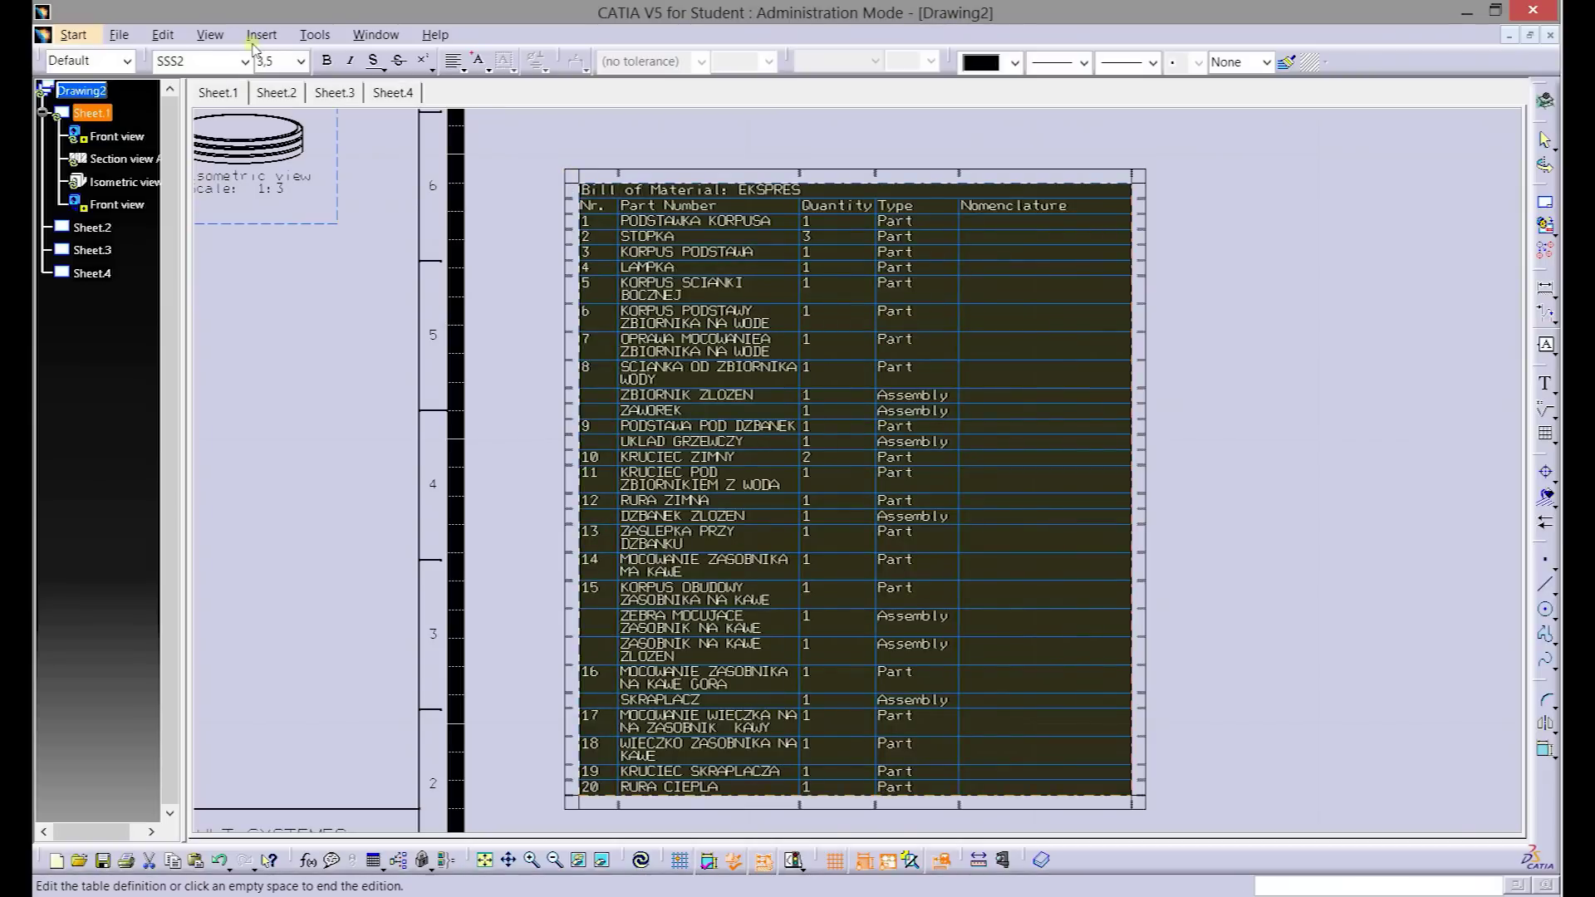
pyautogui.click(297, 65)
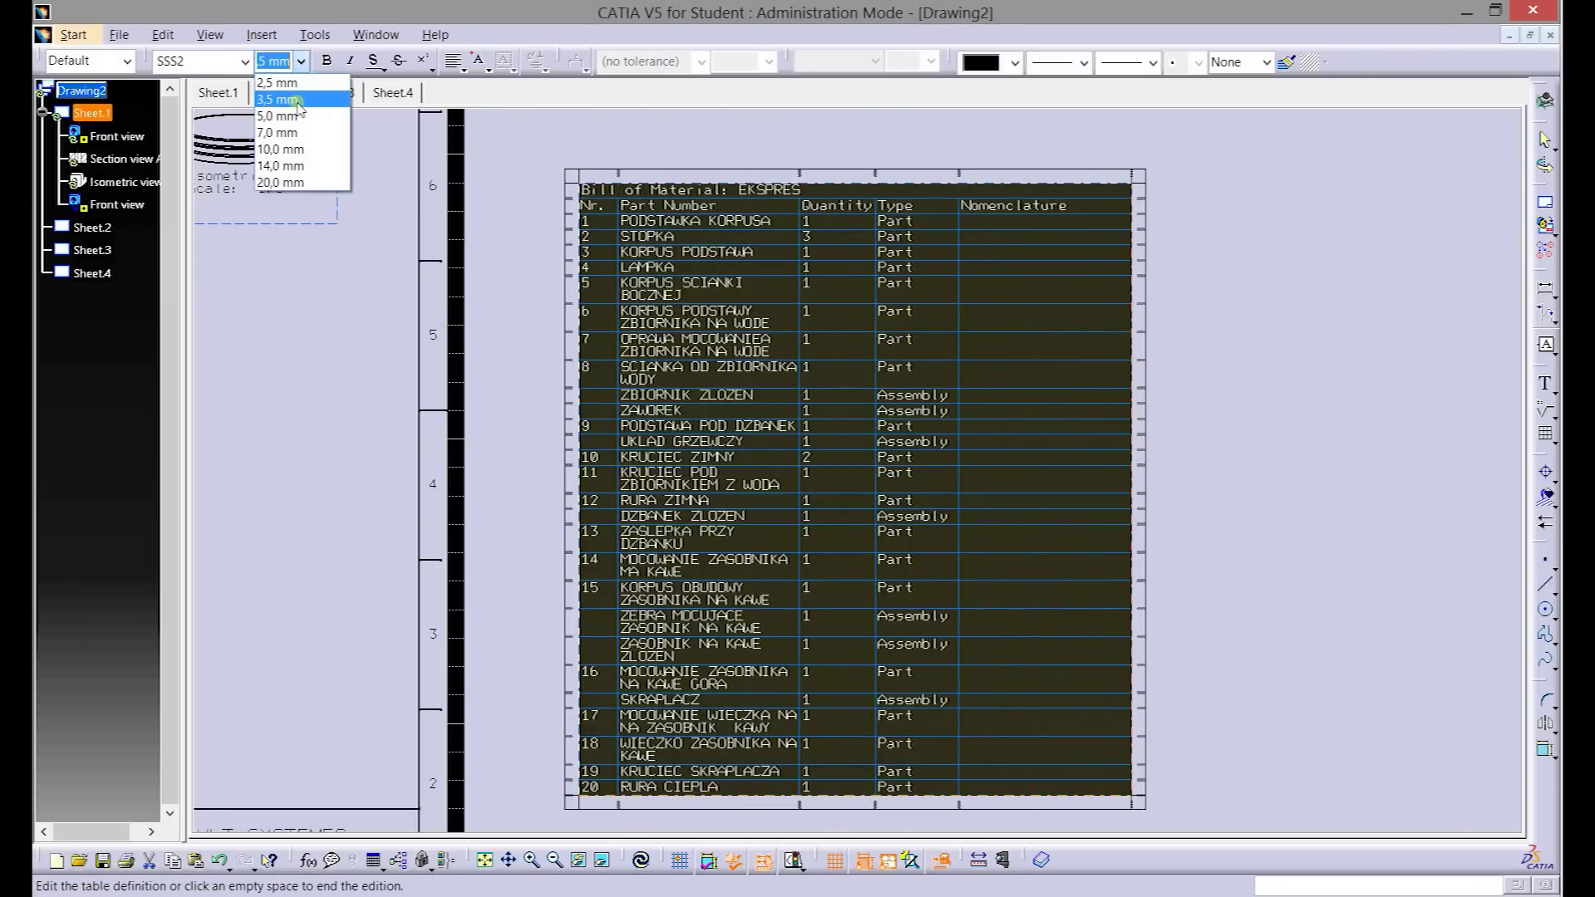
pyautogui.click(303, 90)
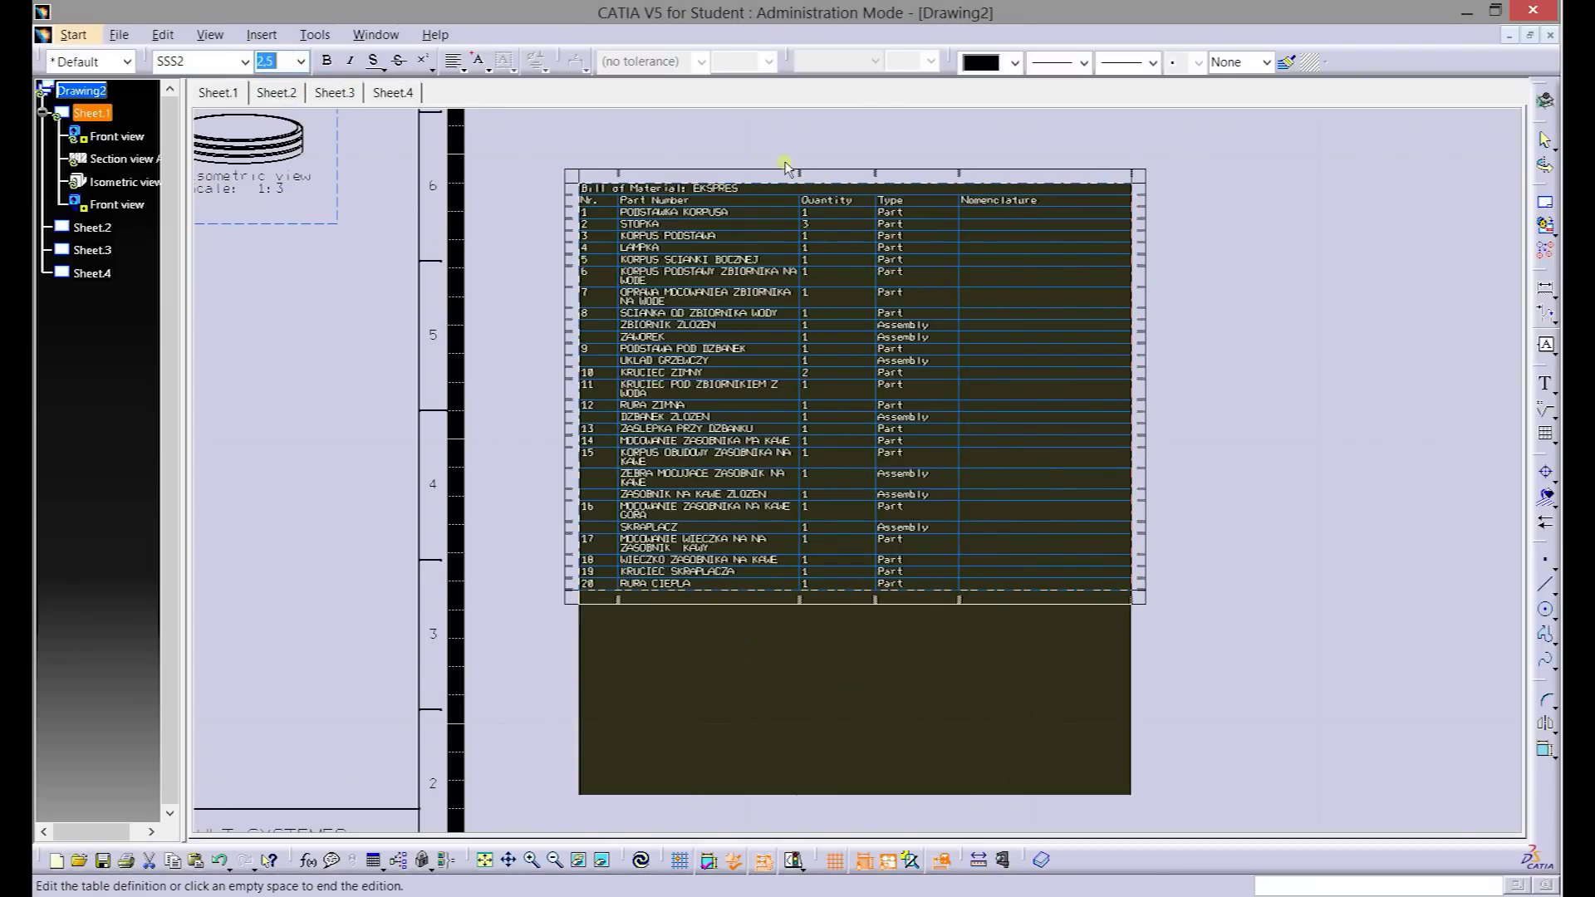
pyautogui.click(786, 166)
# - Centre the values in the Nr. and Quantity columns
pyautogui.doubleClick(598, 188)
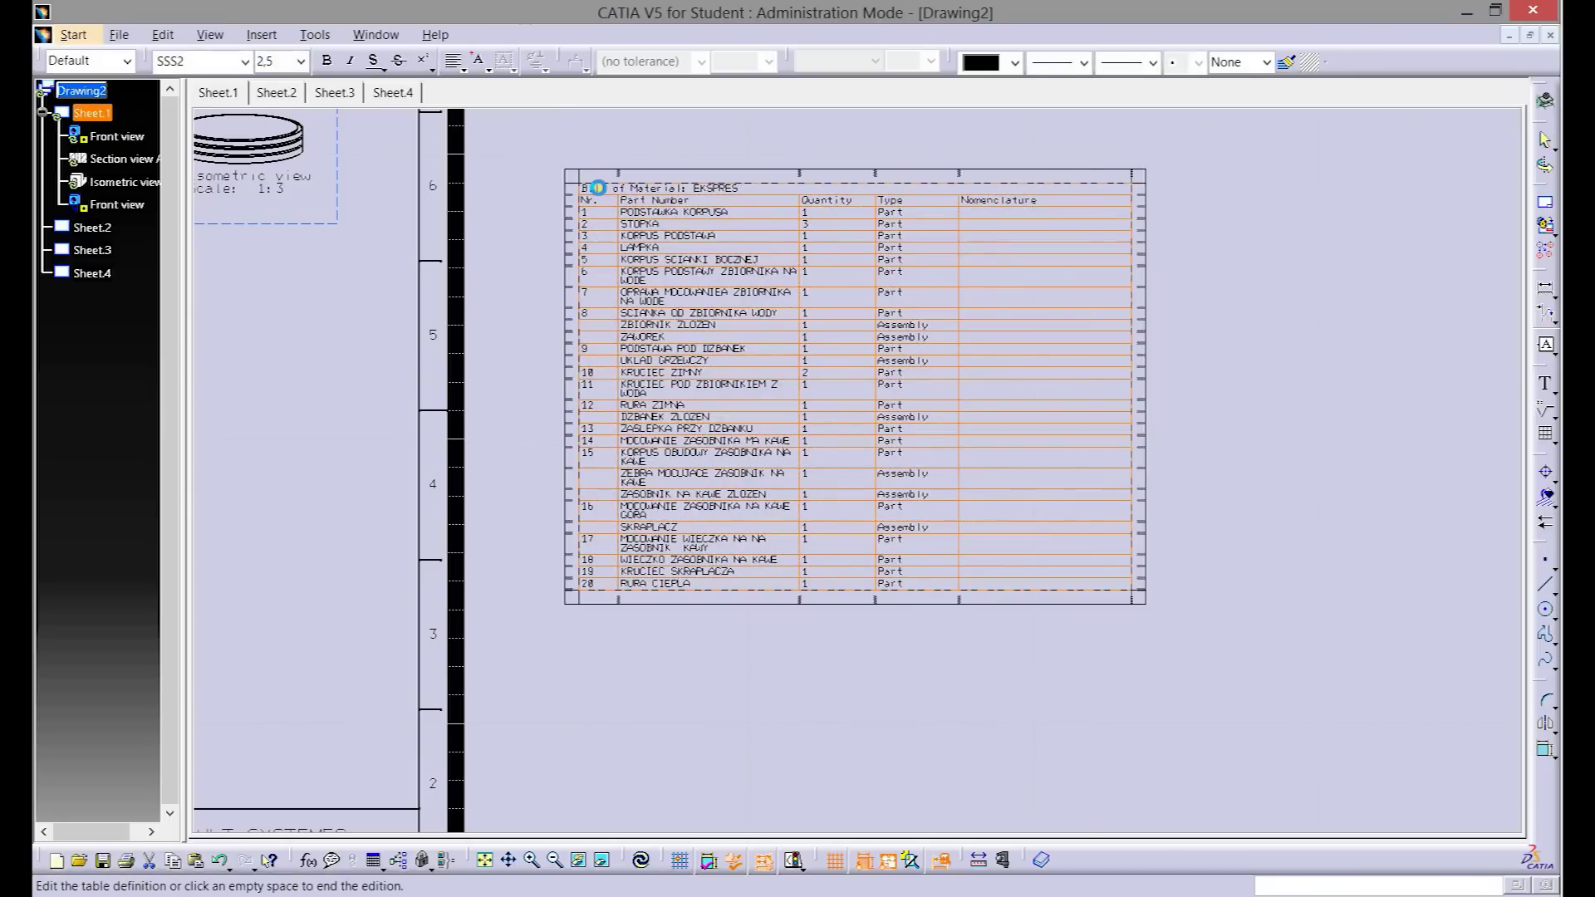
pyautogui.click(595, 176)
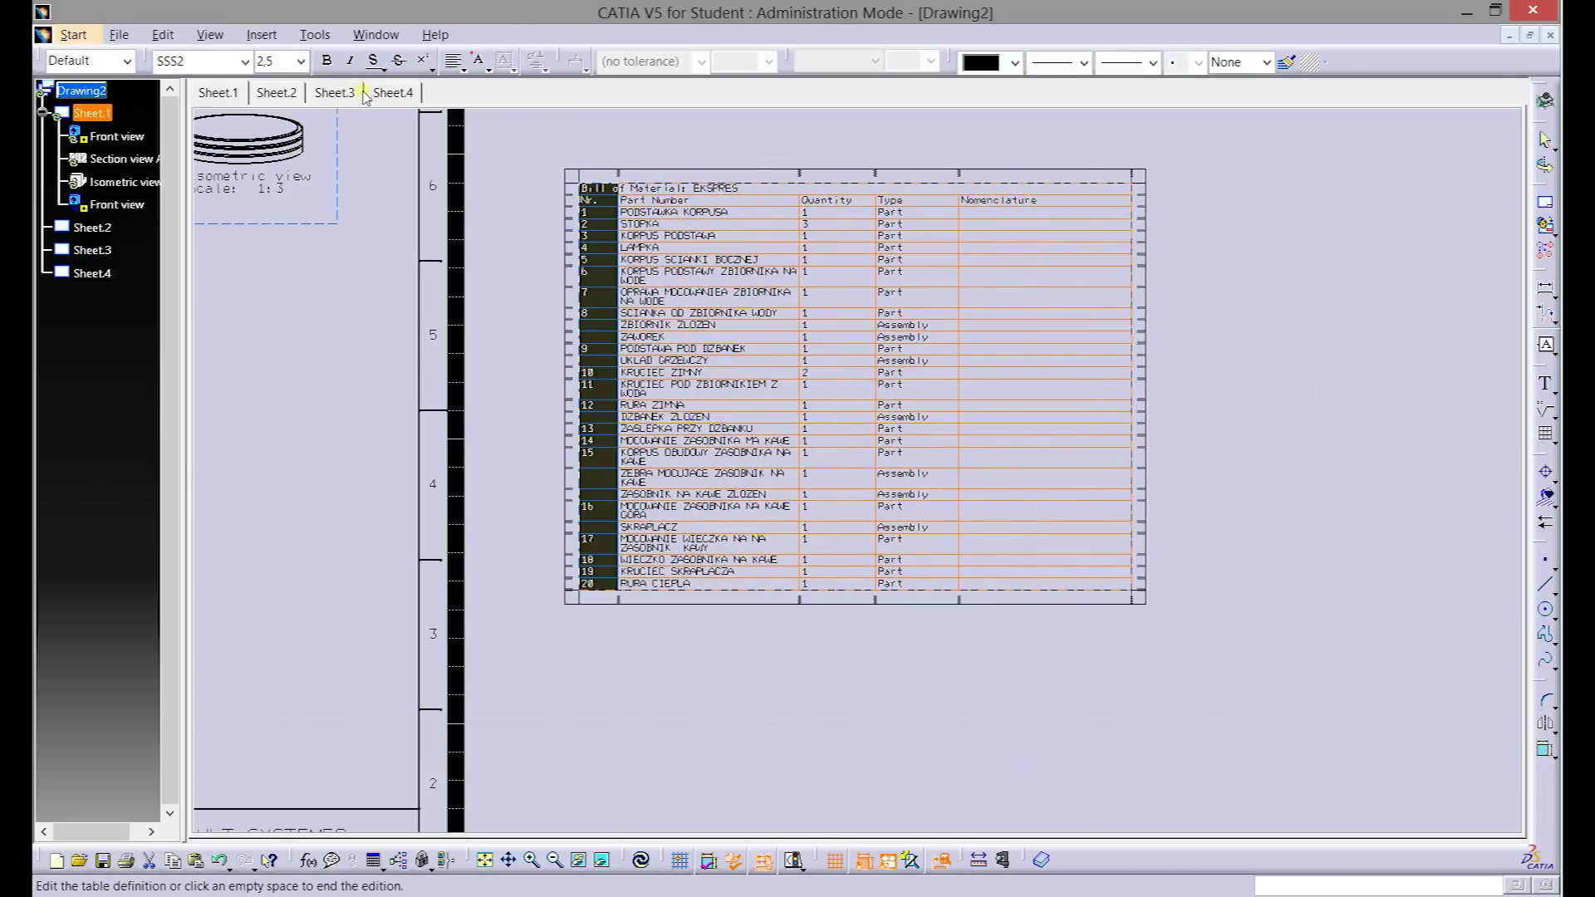
pyautogui.click(462, 70)
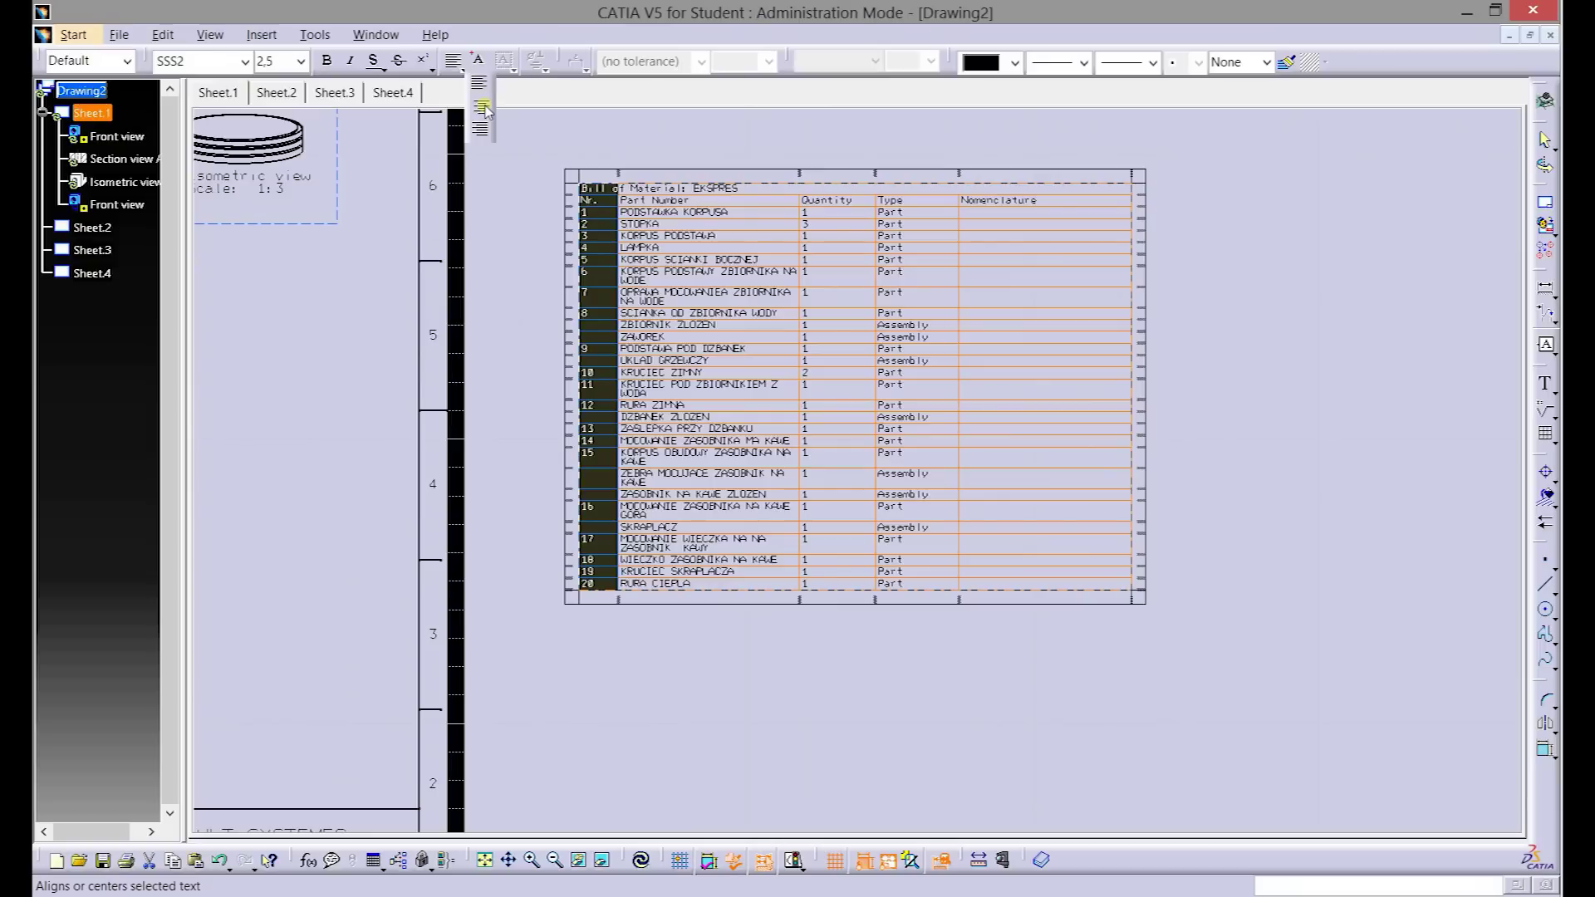
pyautogui.click(484, 108)
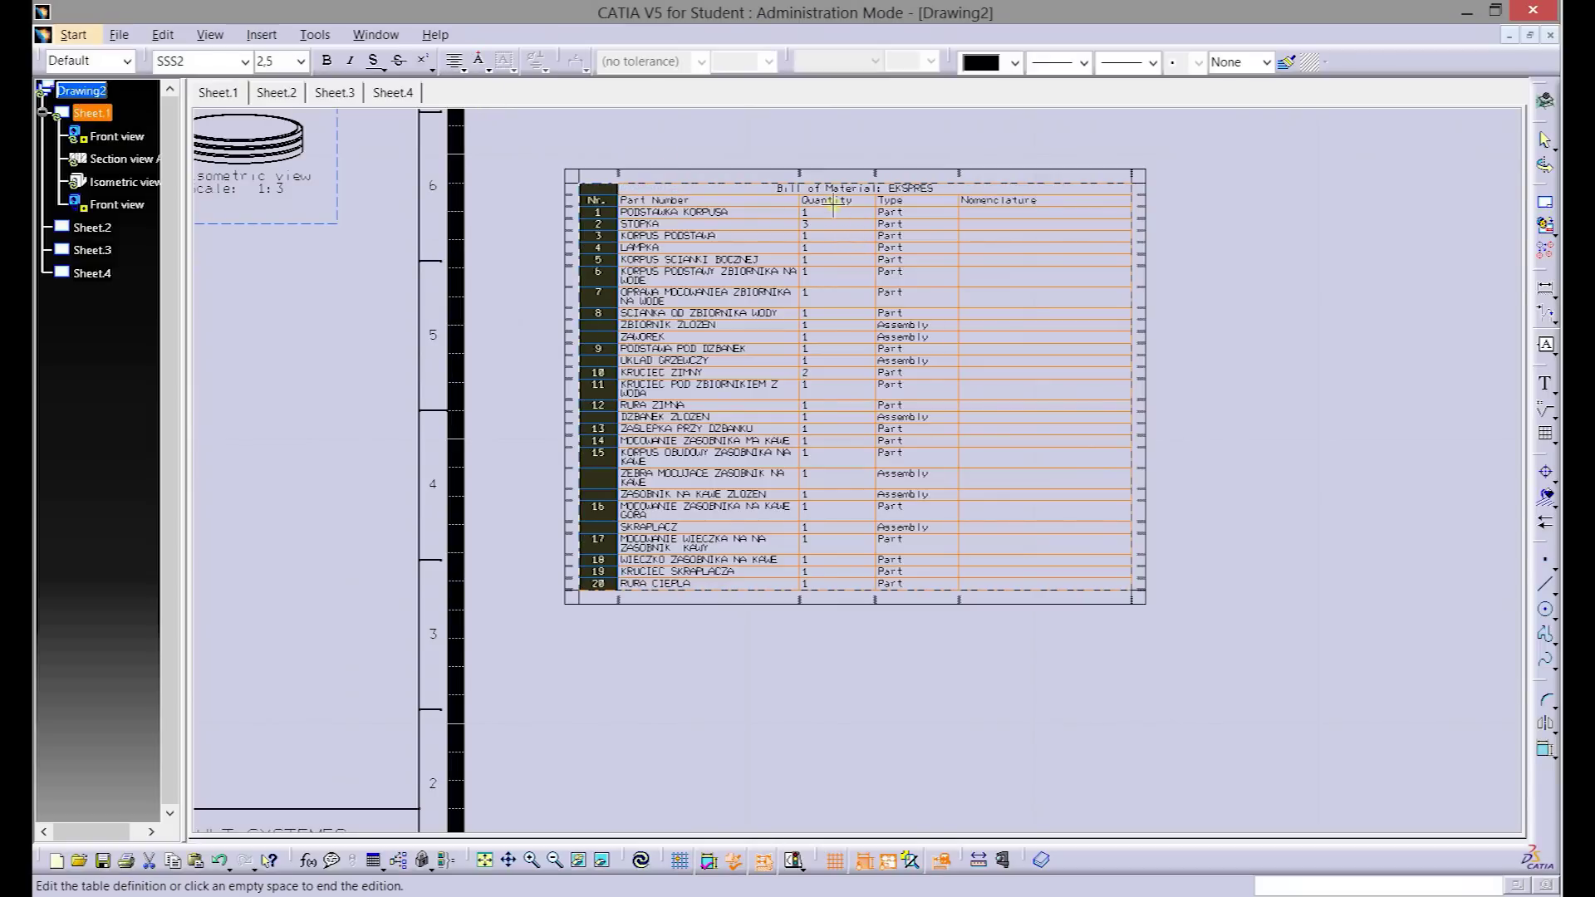
pyautogui.click(825, 173)
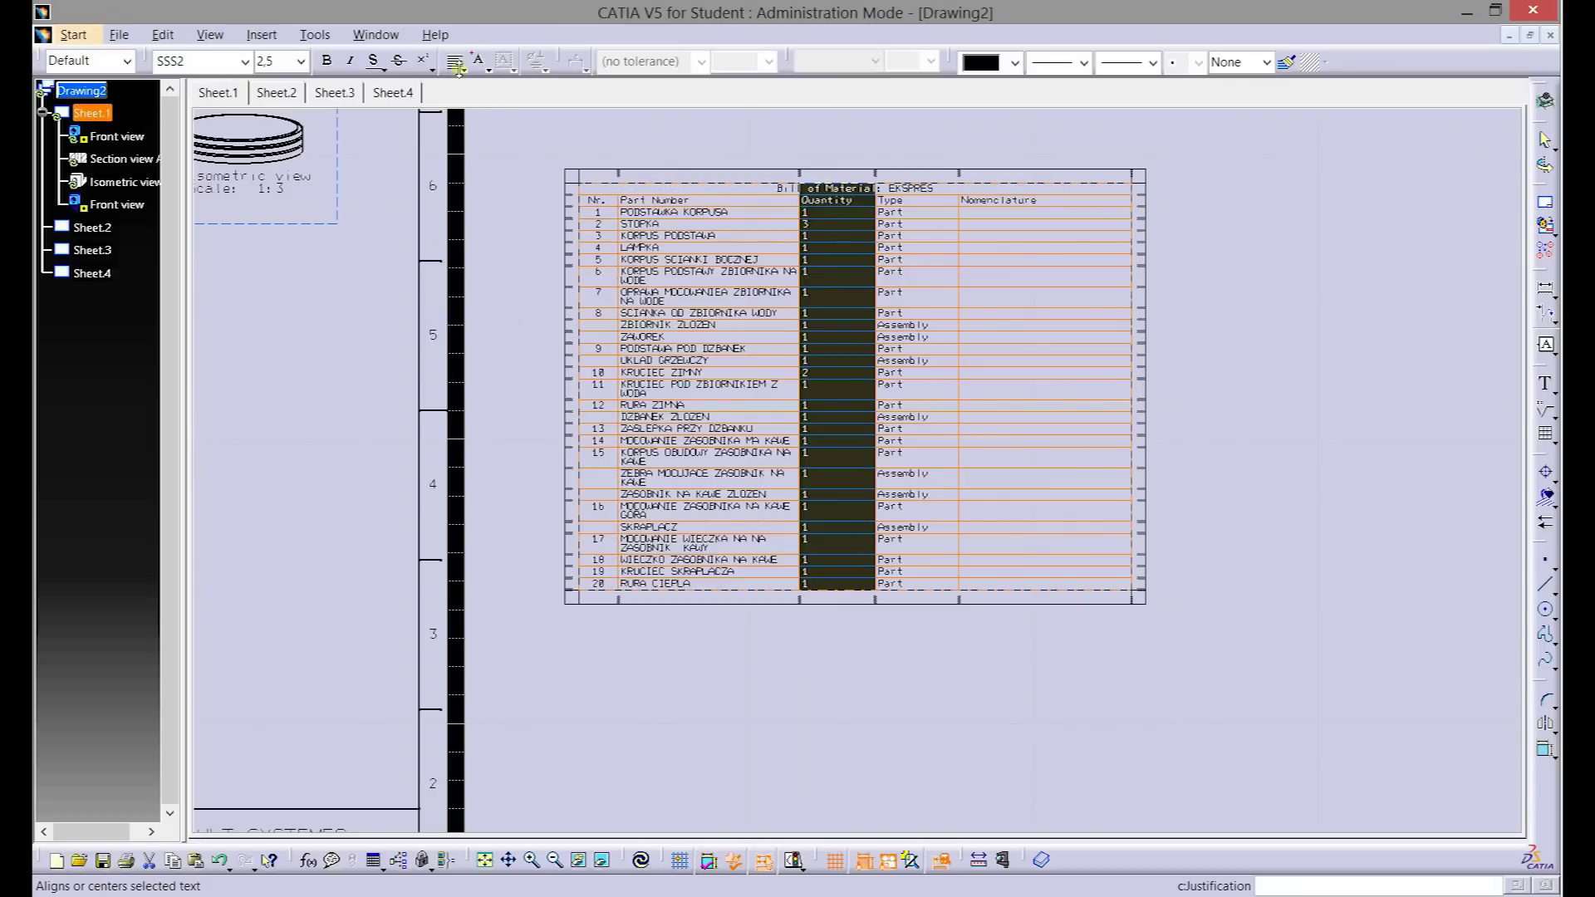
pyautogui.click(463, 66)
pyautogui.click(480, 105)
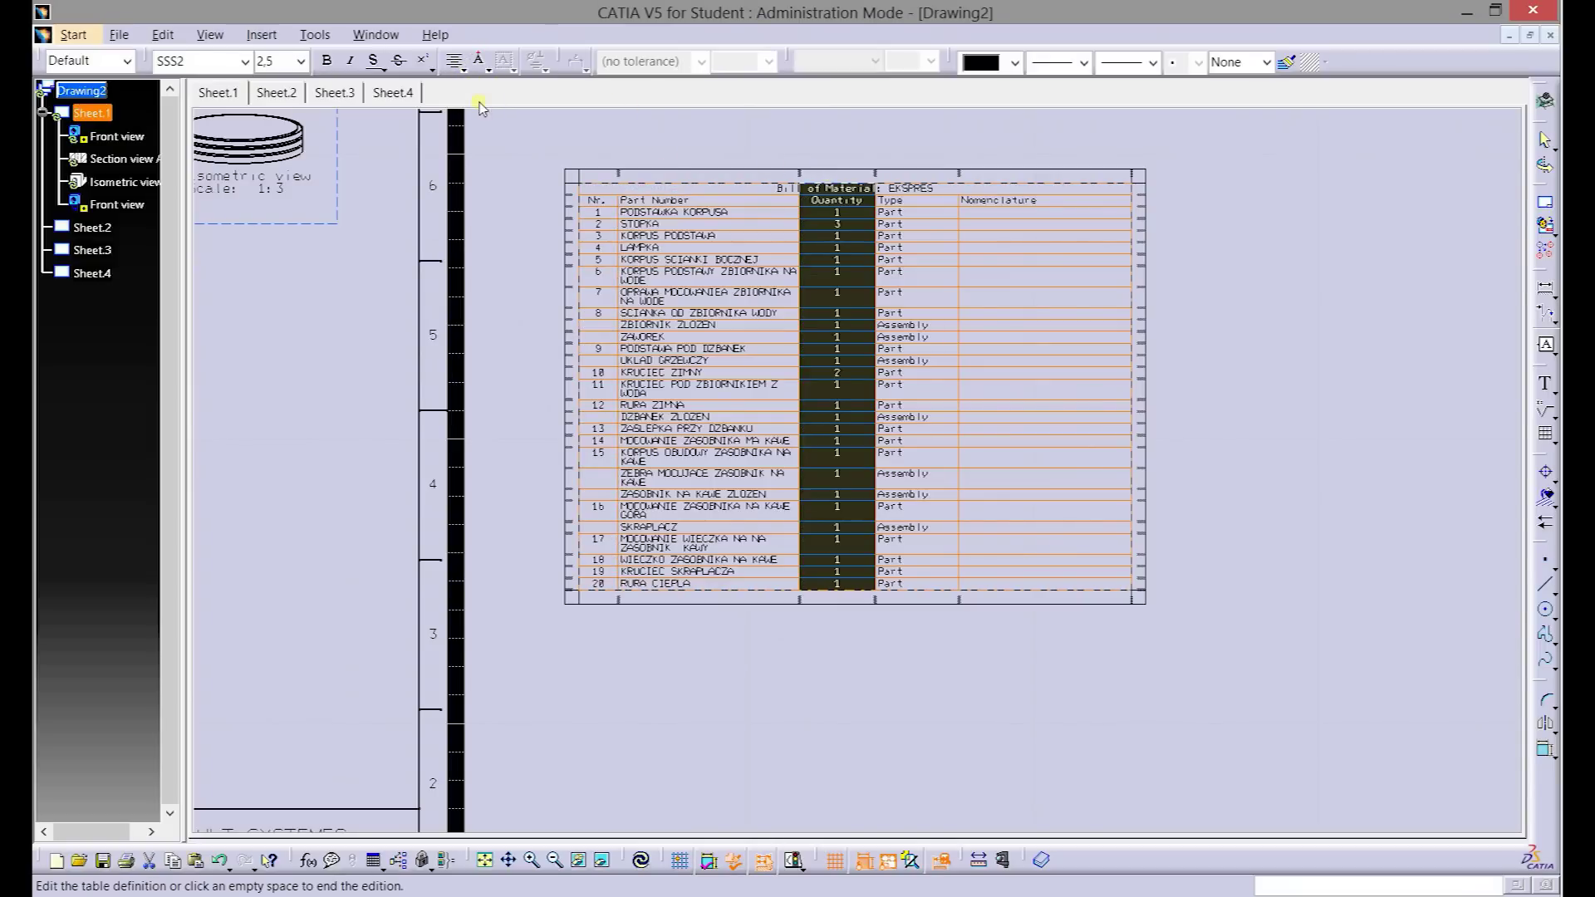
# - Narrow the whole bill of material table and finish editing it
pyautogui.click(1125, 186)
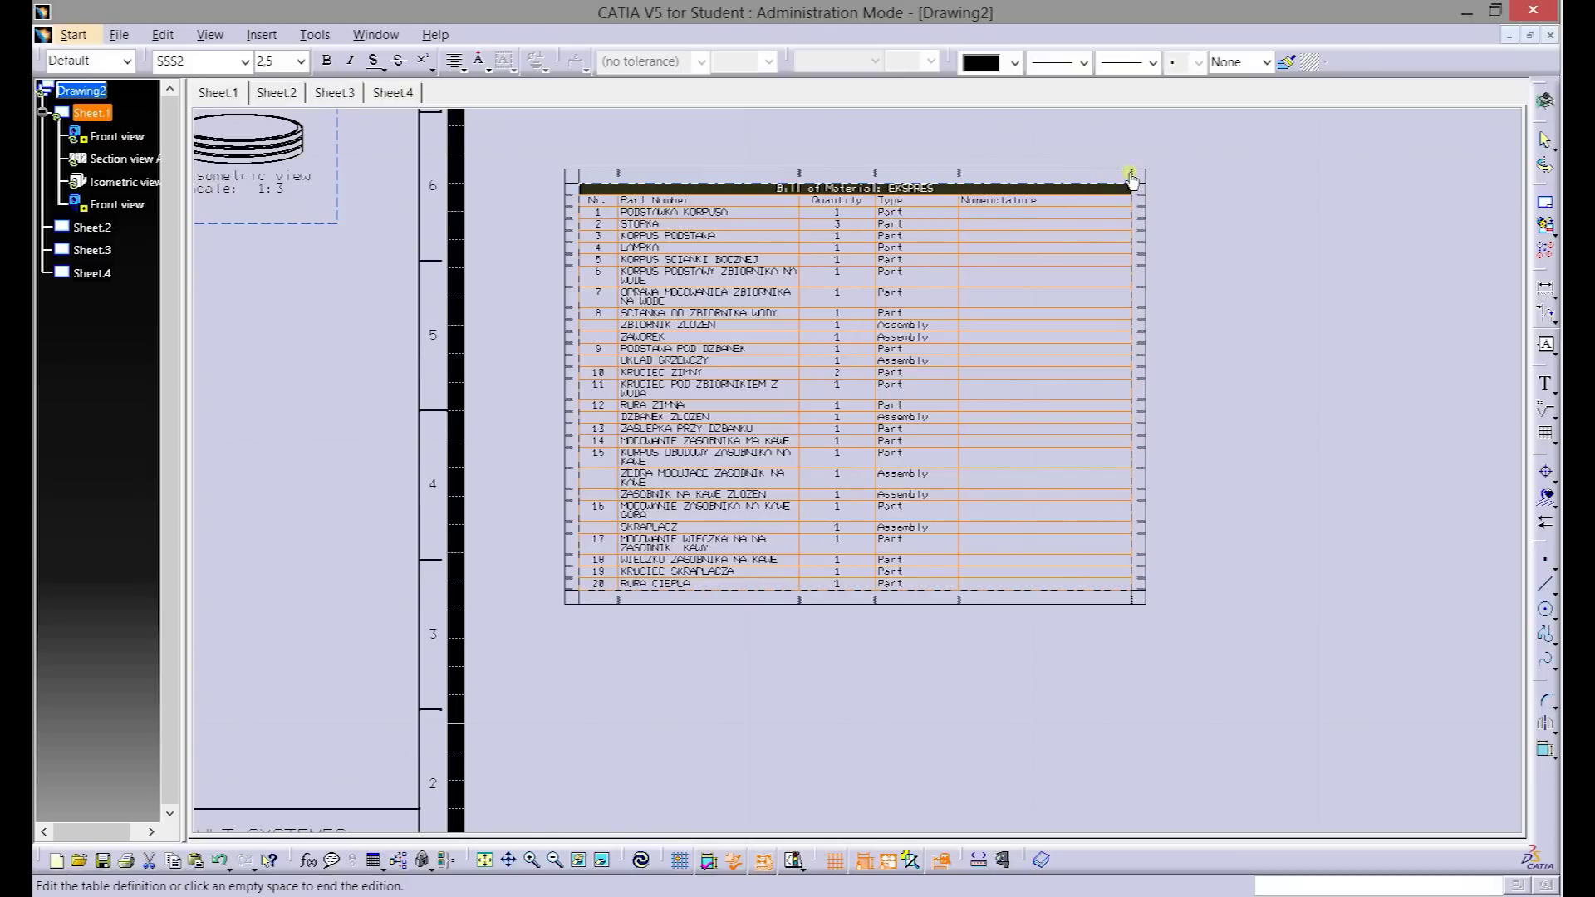
pyautogui.moveTo(1130, 182); pyautogui.dragTo(1022, 182)
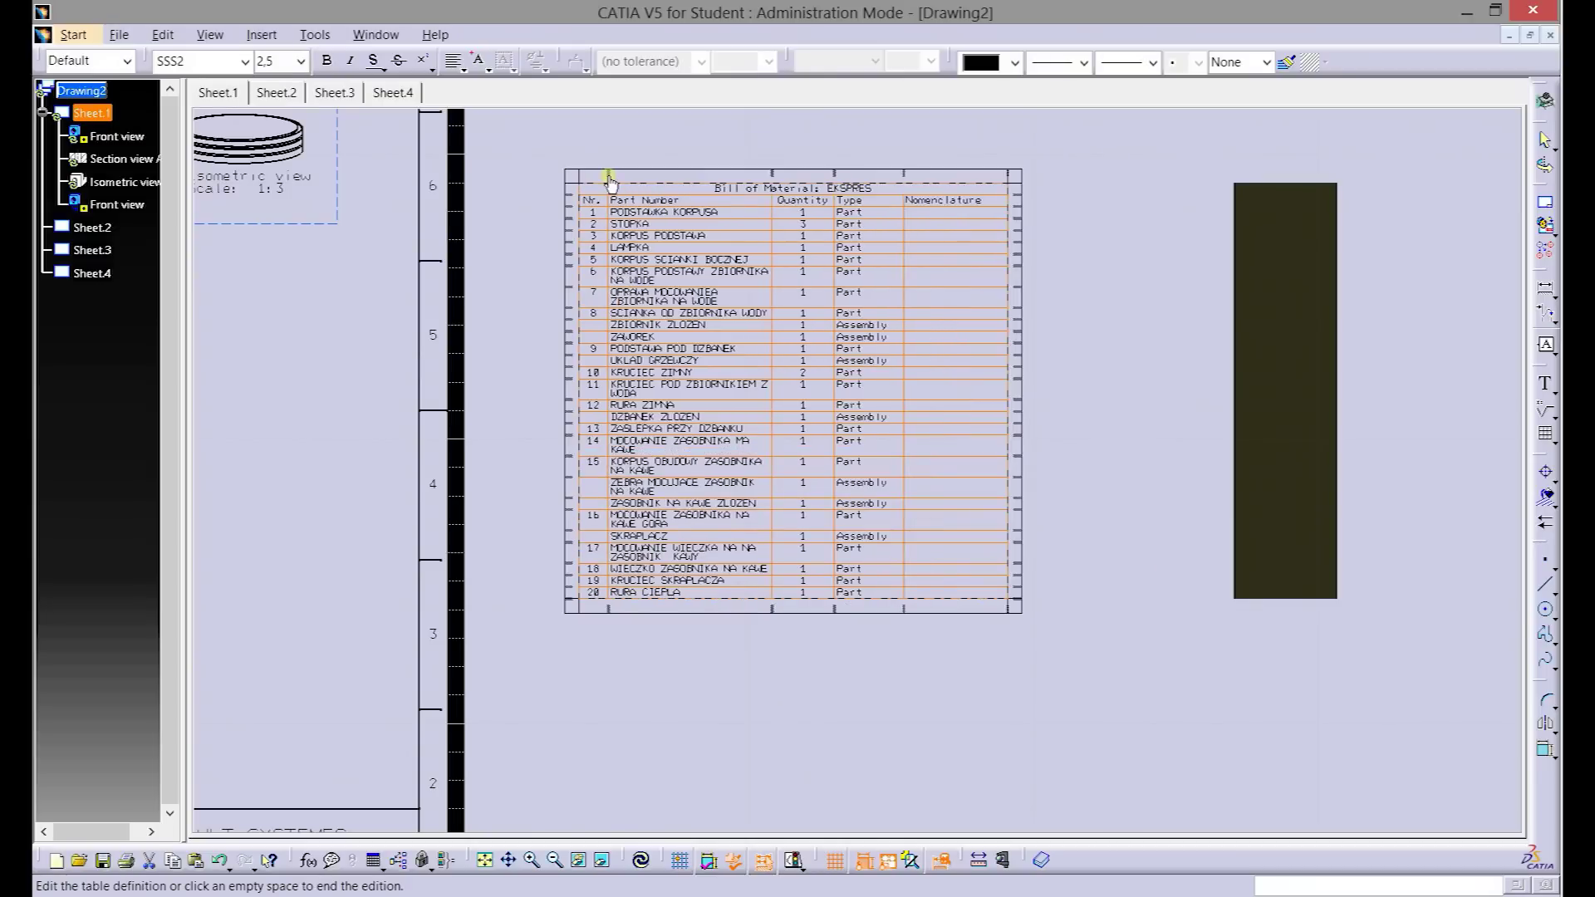
pyautogui.moveTo(609, 178)
pyautogui.mouseDown(button='middle')
pyautogui.moveTo(1070, 247)
pyautogui.moveTo(1051, 237)
pyautogui.mouseUp(button='middle')
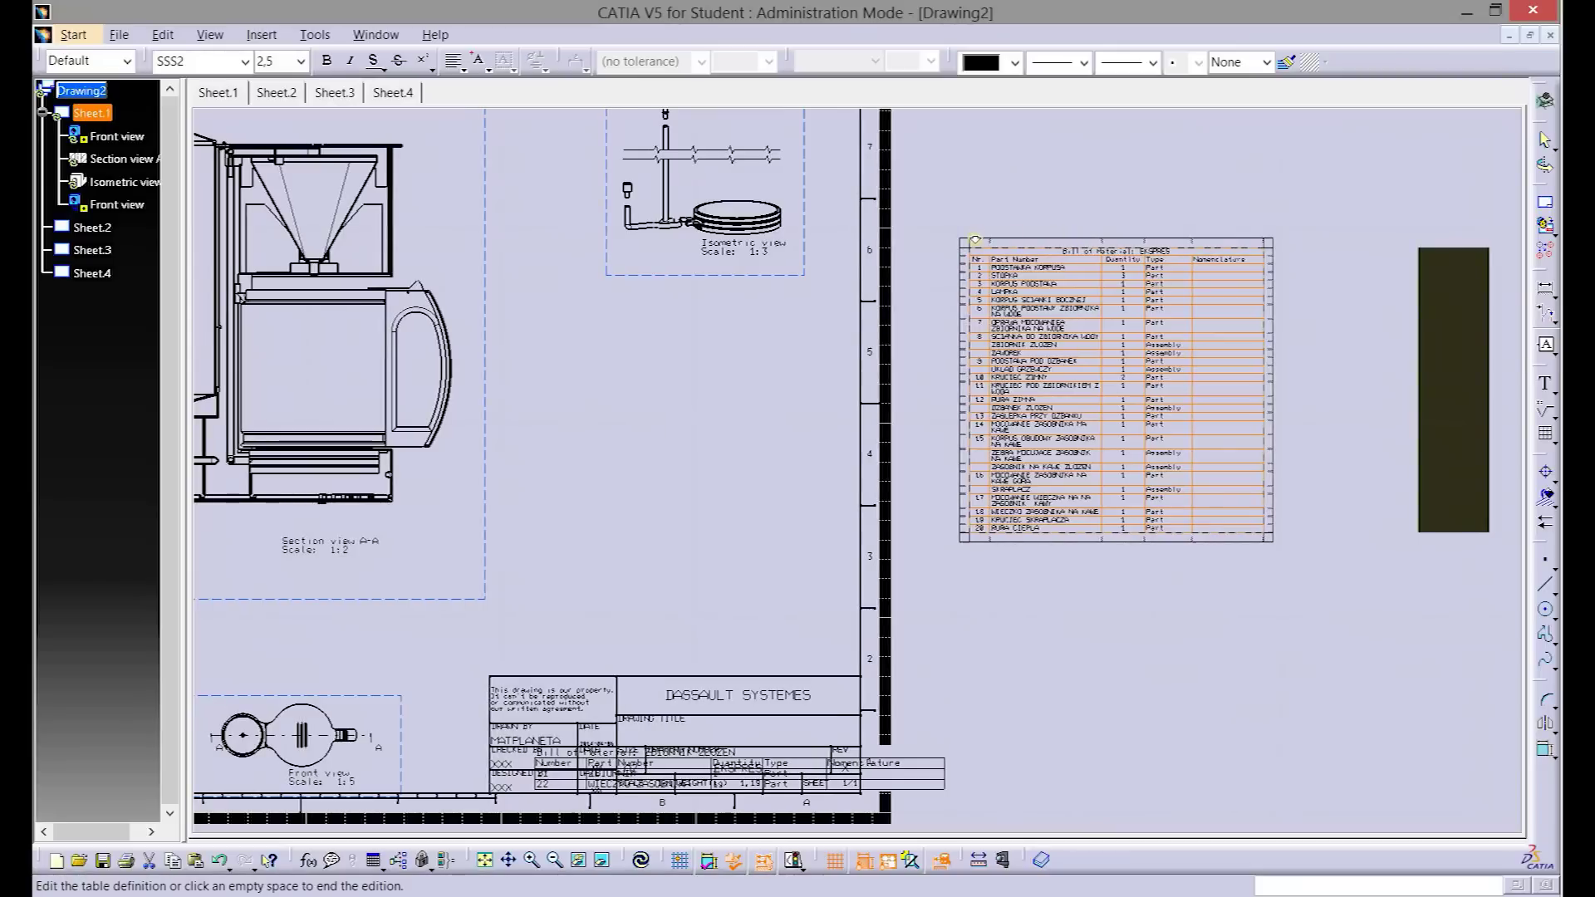
pyautogui.click(962, 240)
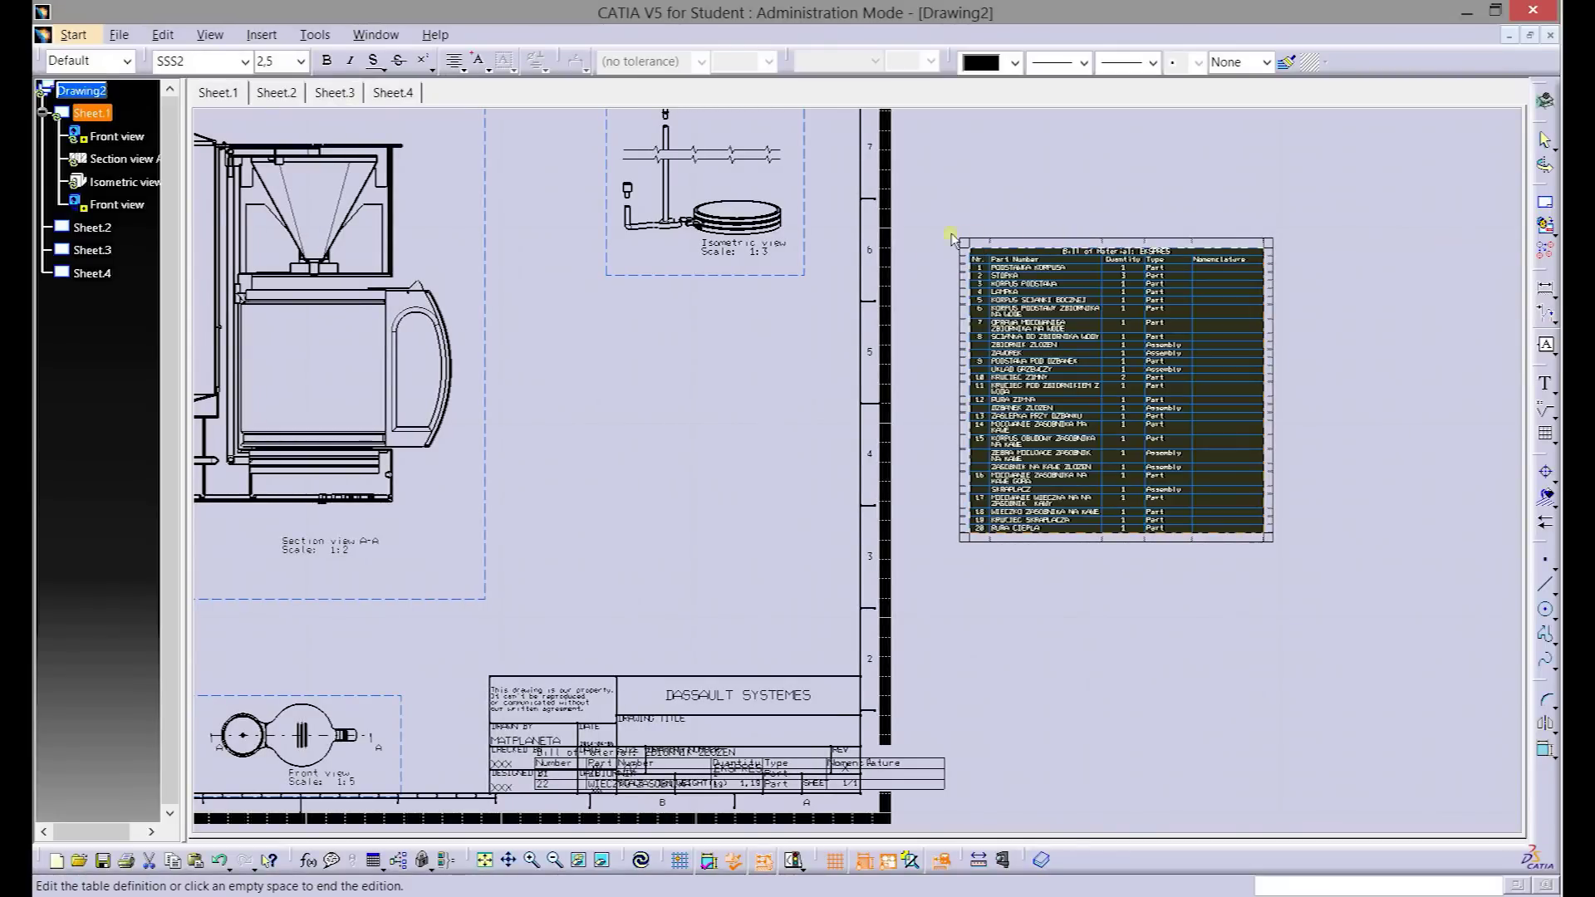
pyautogui.click(978, 171)
# - Move the bill of material onto the sheet just above the title block
pyautogui.click(968, 252)
pyautogui.moveTo(968, 252)
pyautogui.mouseDown()
pyautogui.moveTo(862, 321)
pyautogui.moveTo(594, 357)
pyautogui.moveTo(577, 399)
pyautogui.mouseUp()
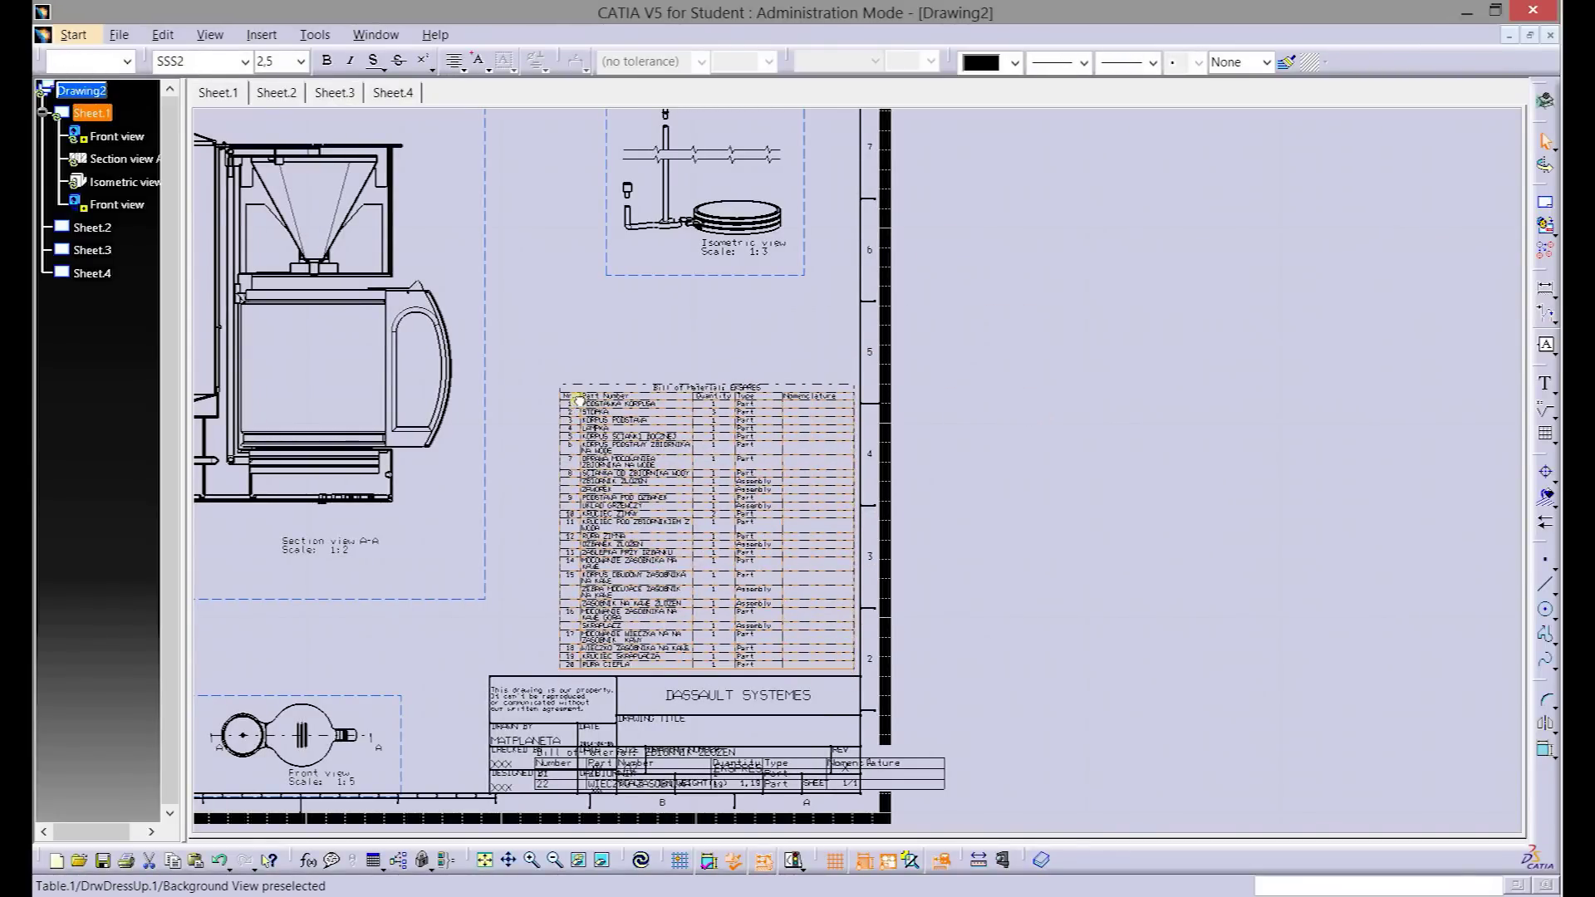
pyautogui.click(567, 308)
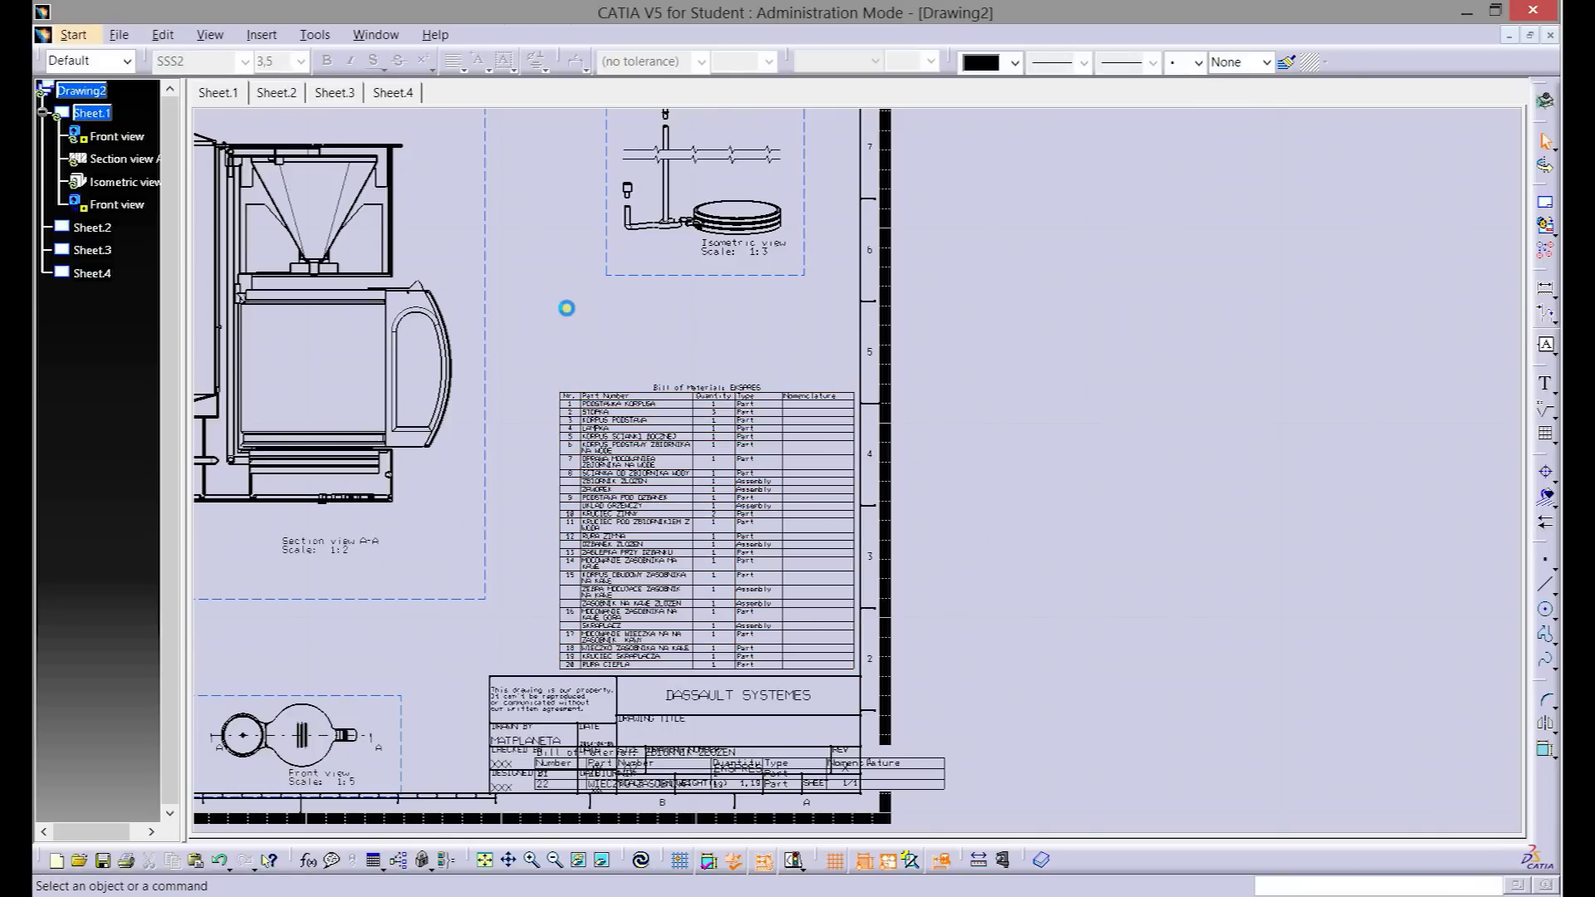
pyautogui.moveTo(566, 308)
pyautogui.mouseDown(button='middle')
pyautogui.moveTo(592, 313)
pyautogui.moveTo(581, 348)
pyautogui.mouseUp(button='middle')
pyautogui.doubleClick(573, 706)
pyautogui.moveTo(573, 706); pyautogui.dragTo(573, 710, button='middle')
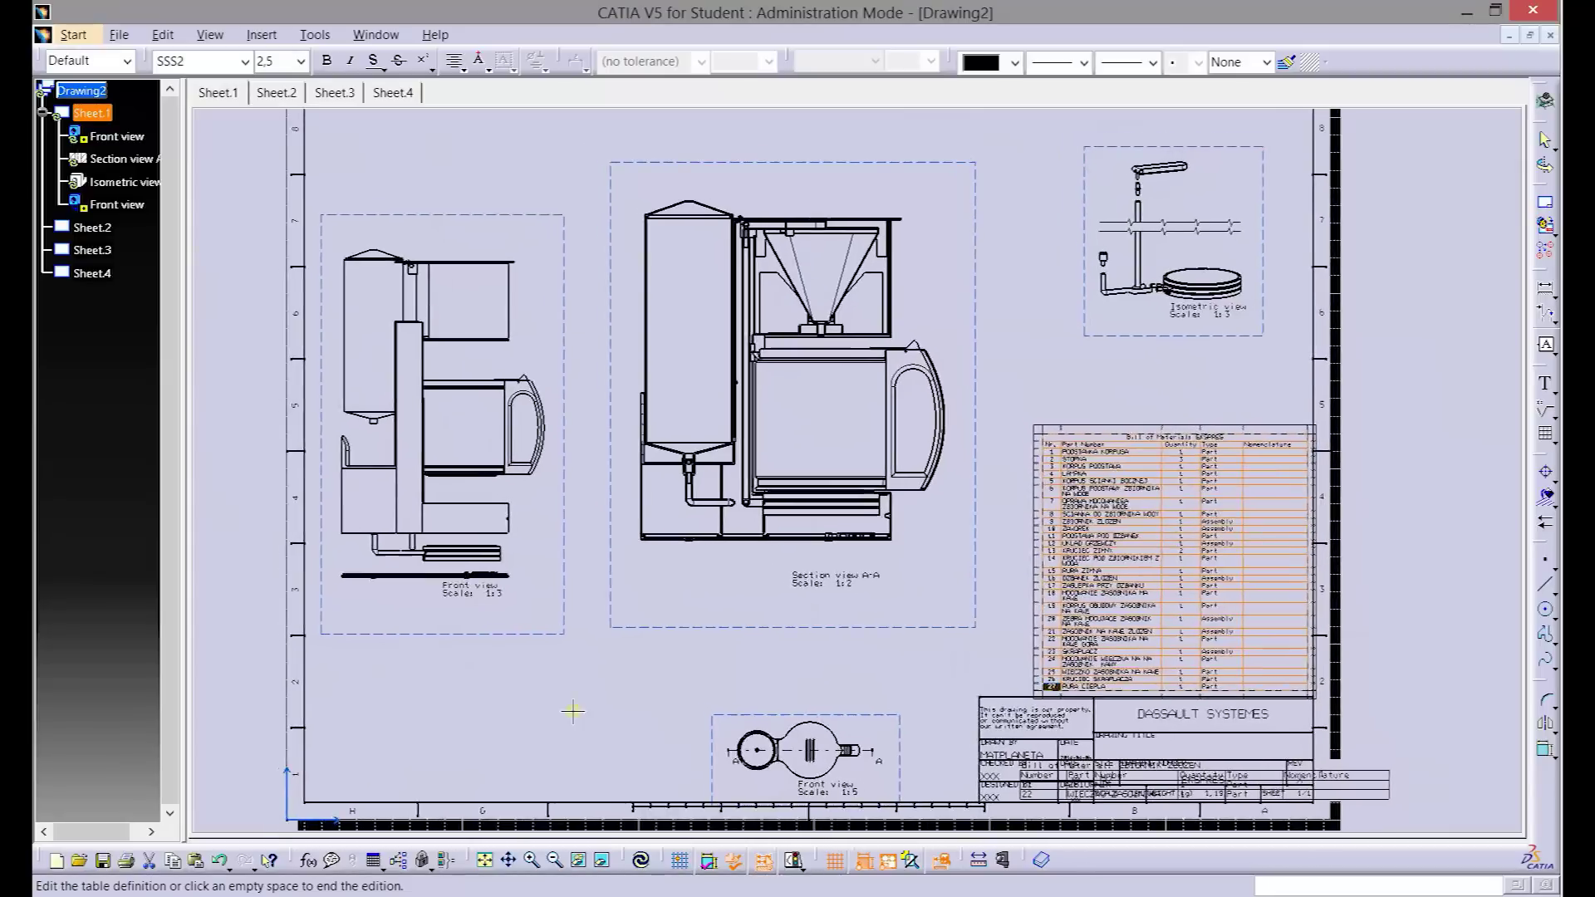
pyautogui.click(1013, 310)
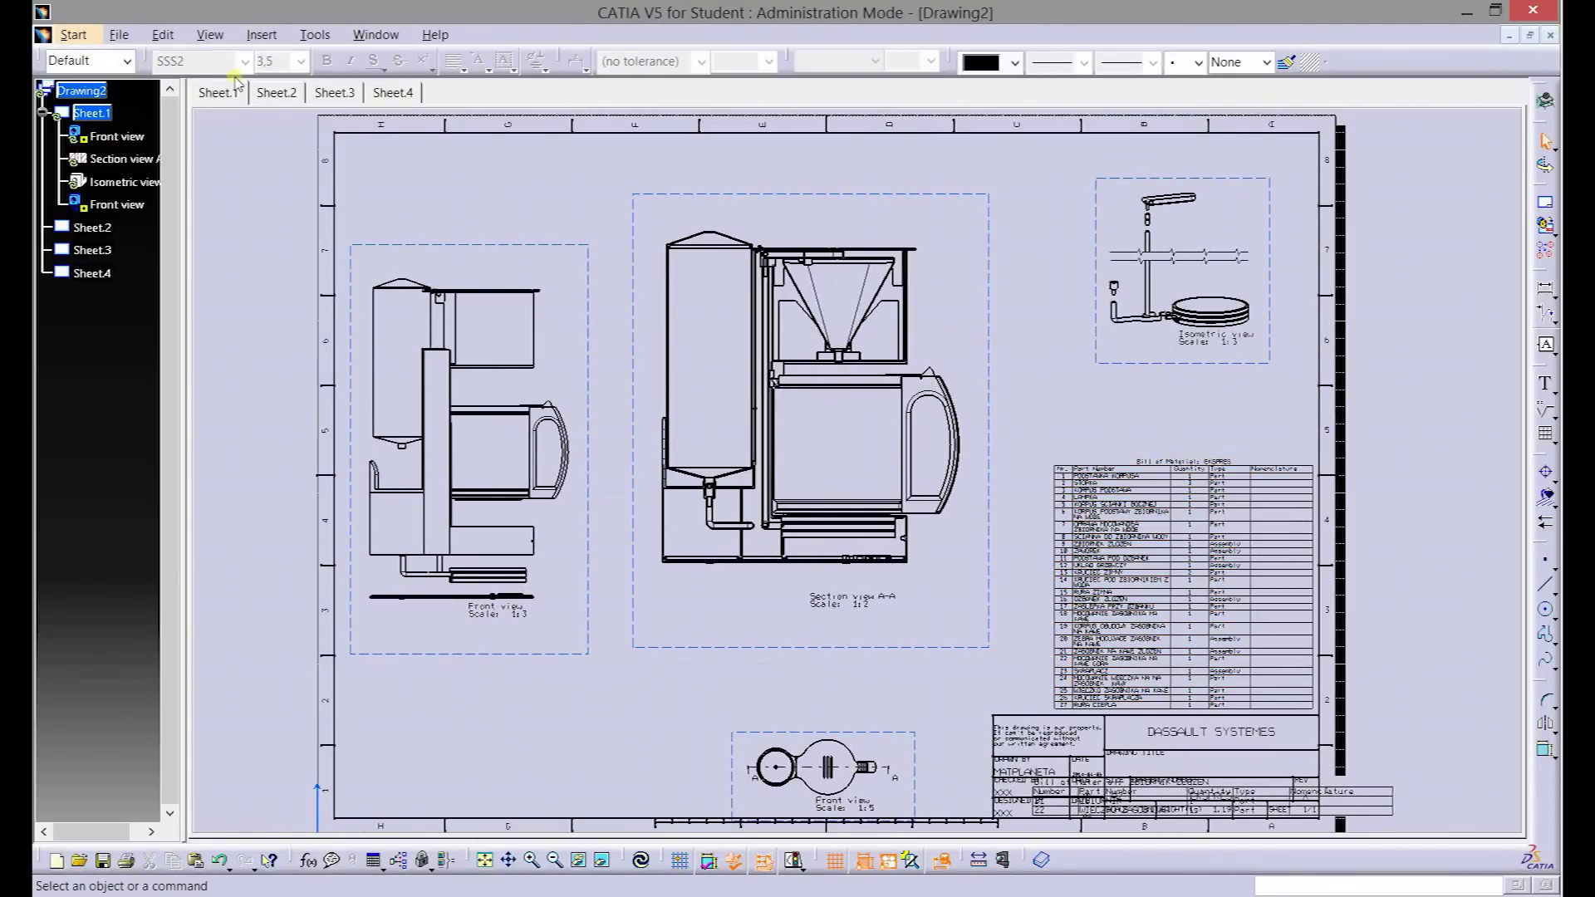
# - Switch to Working Views and activate section view A-A
pyautogui.click(163, 34)
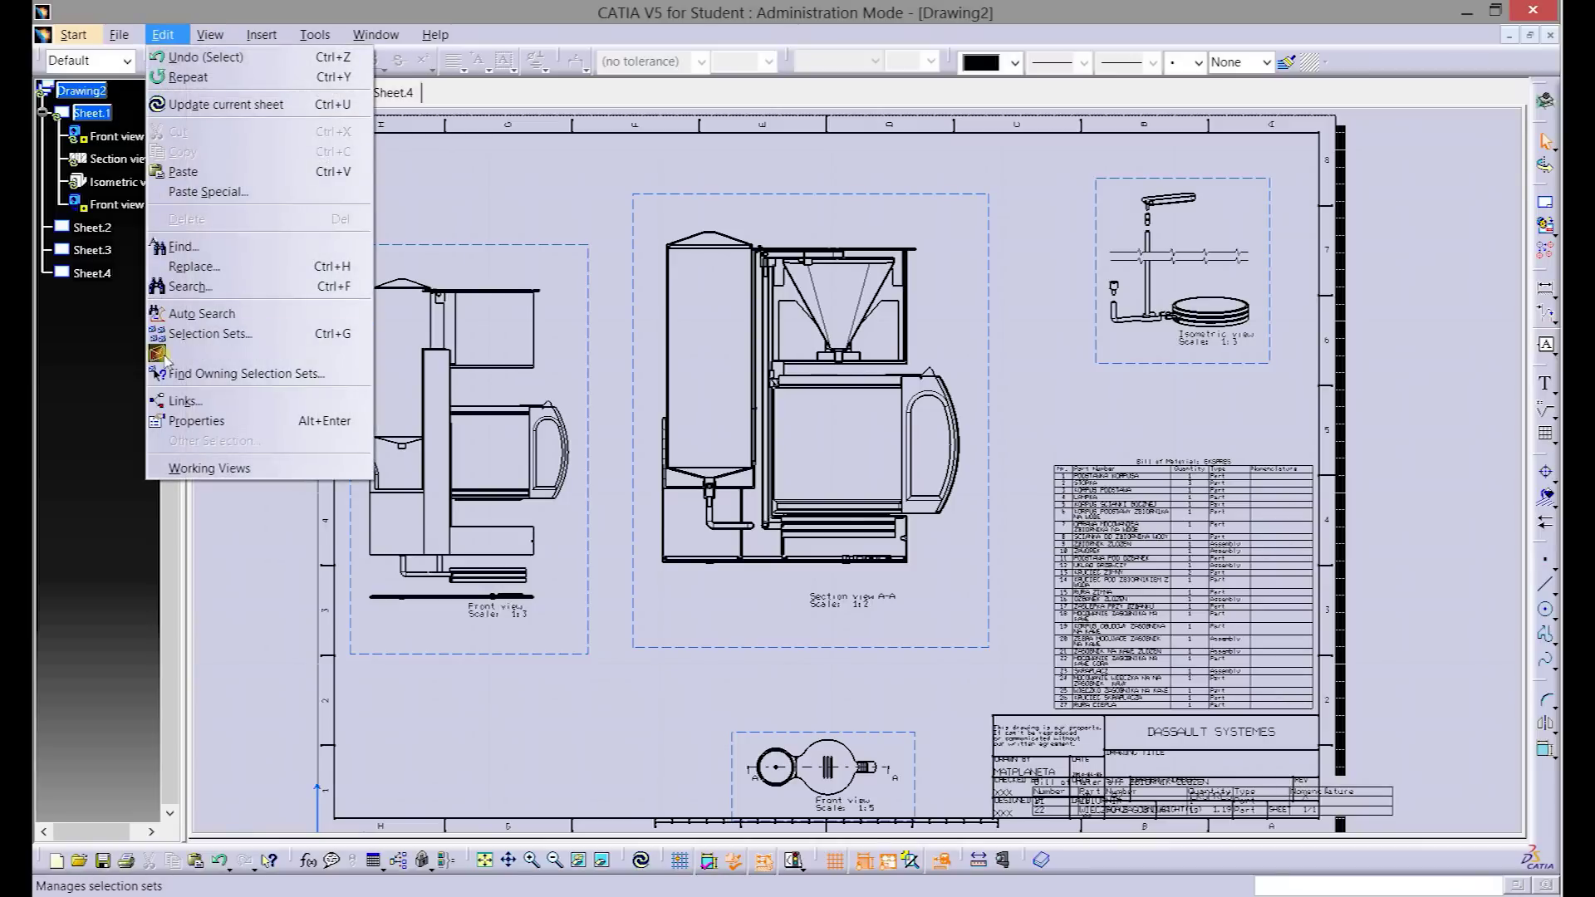
pyautogui.click(187, 470)
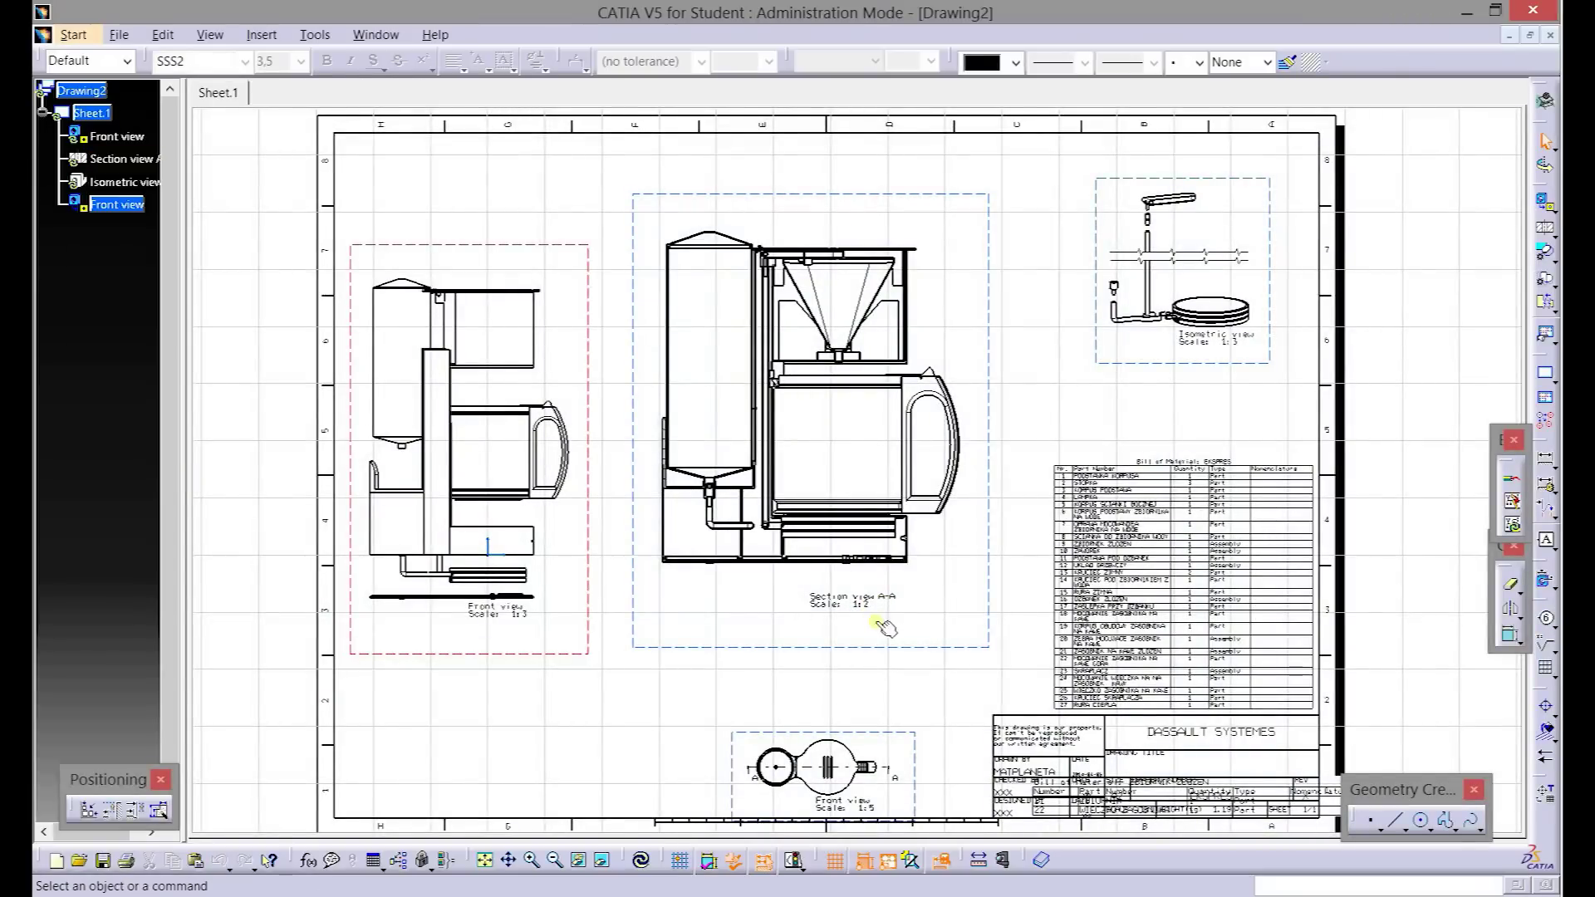
pyautogui.rightClick(887, 647)
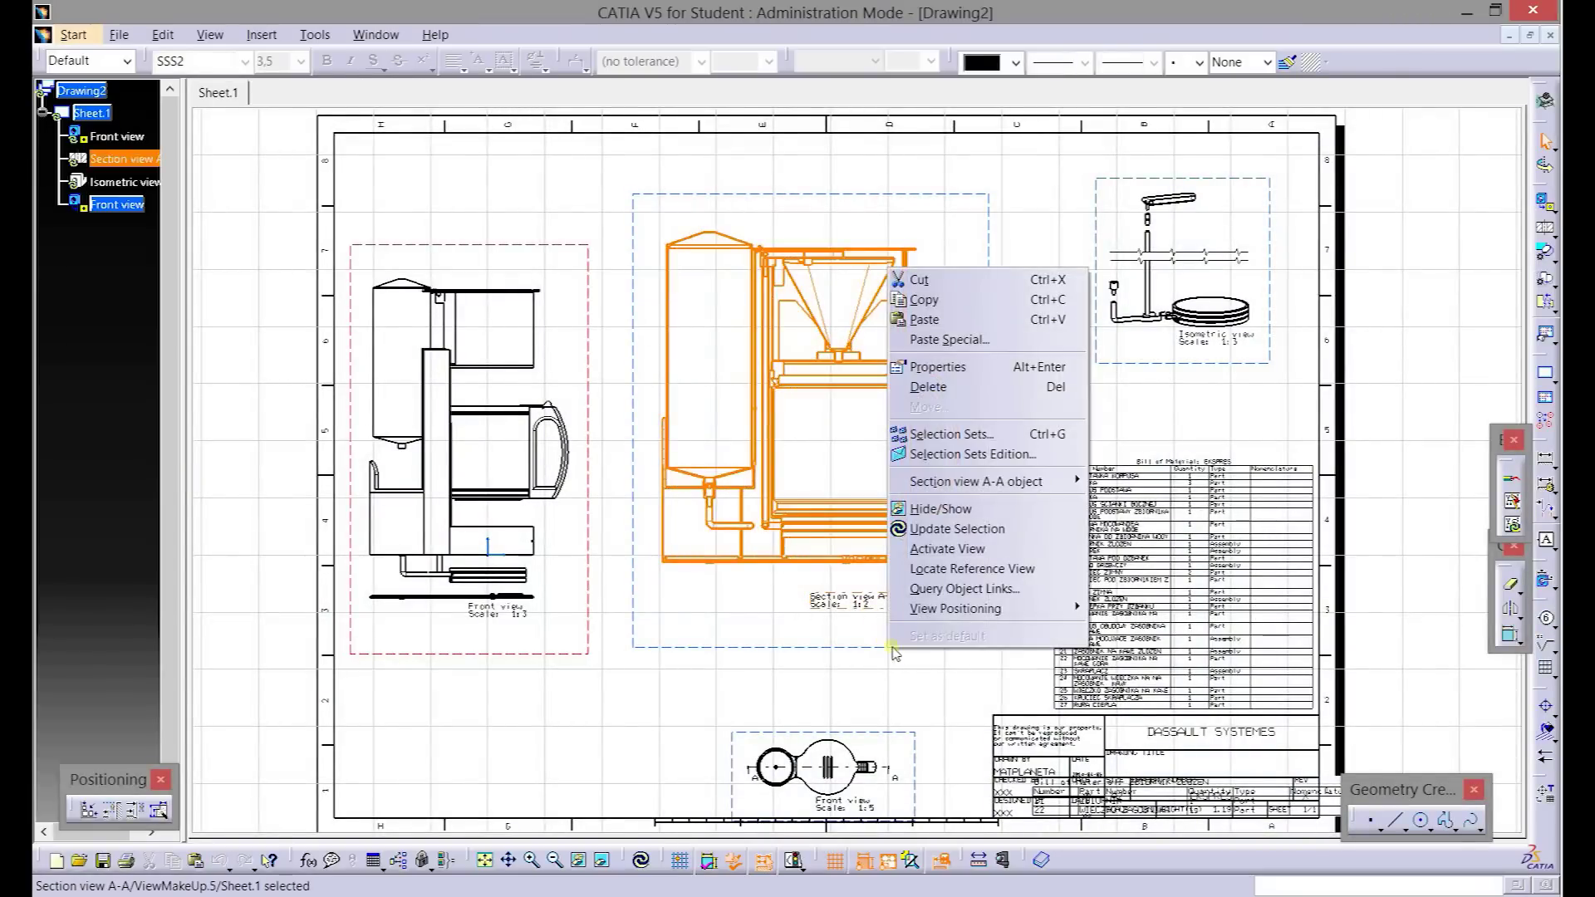
pyautogui.click(948, 549)
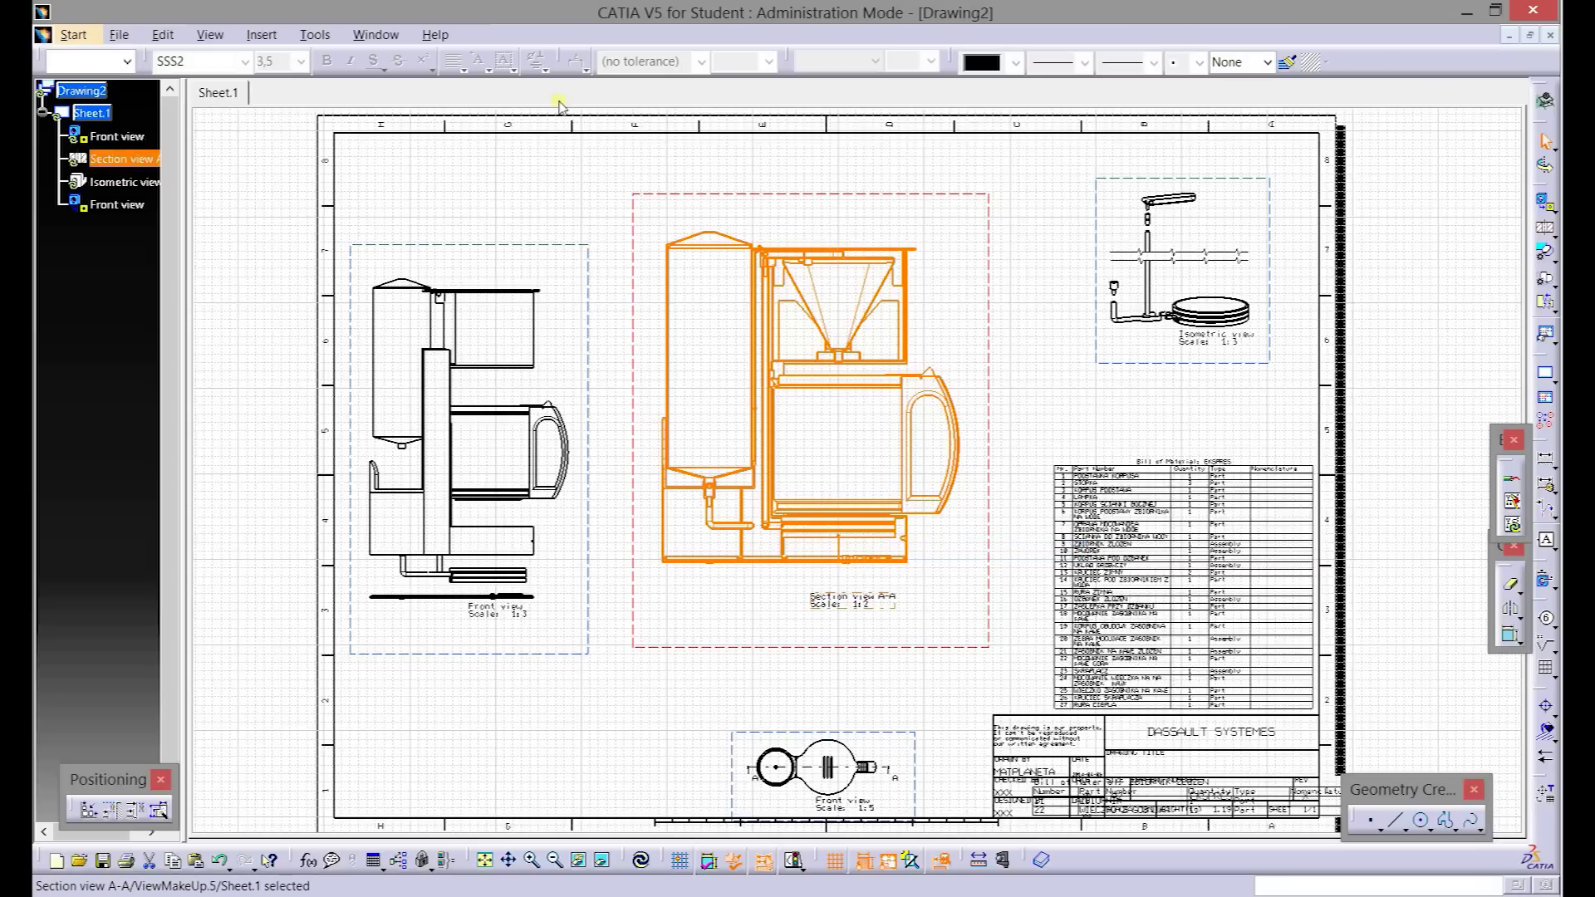
# - Generate numbered part balloons for section view A-A
pyautogui.click(261, 34)
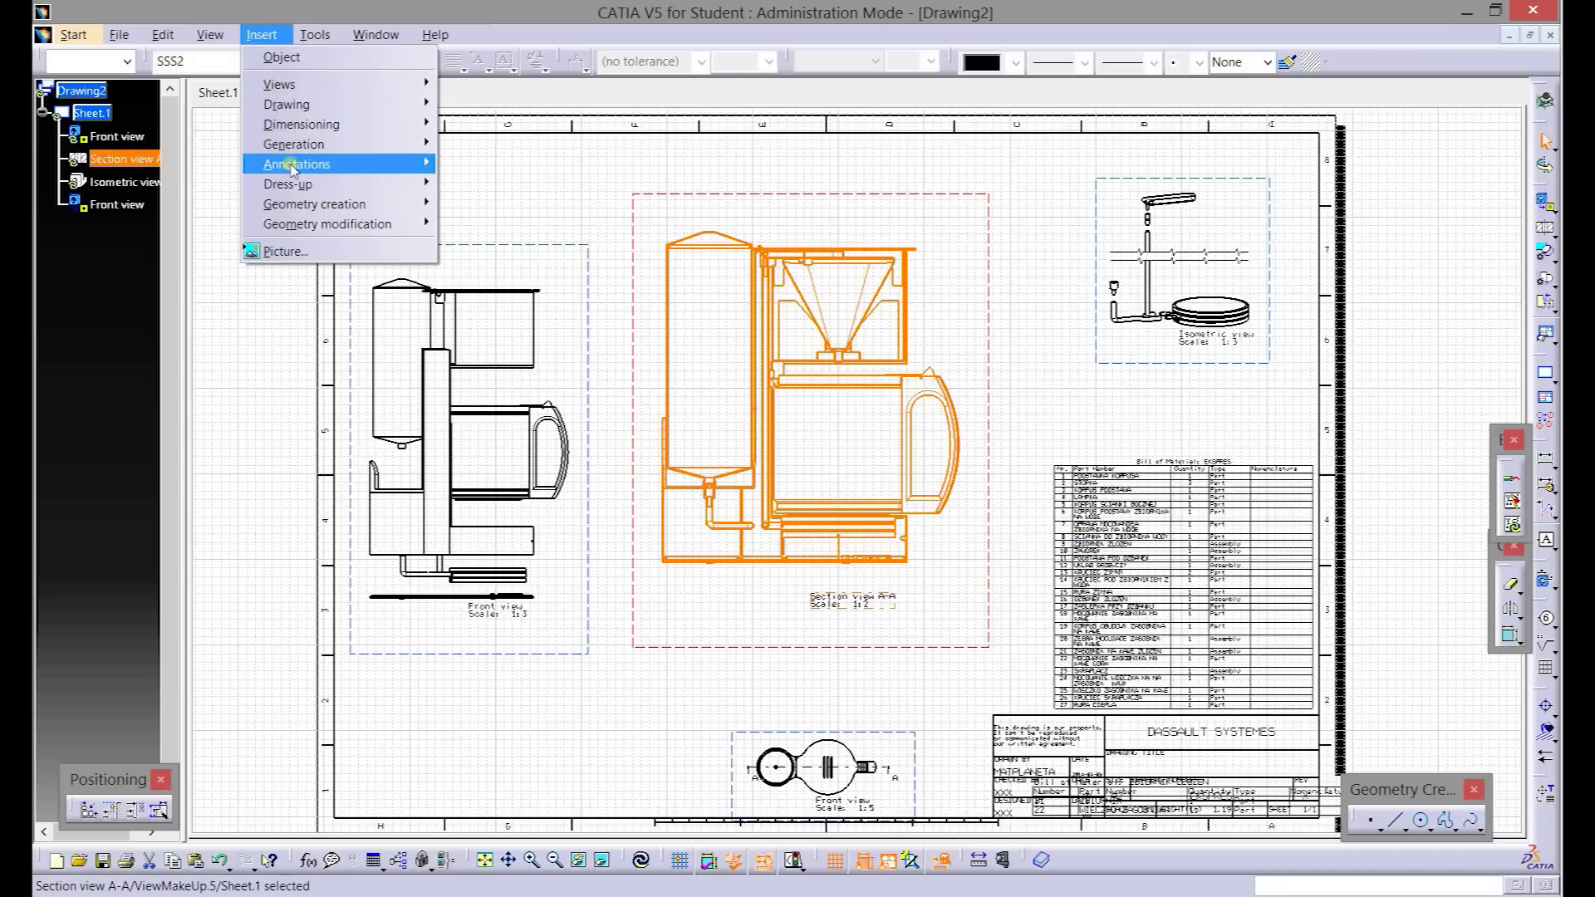
pyautogui.moveTo(294, 144)
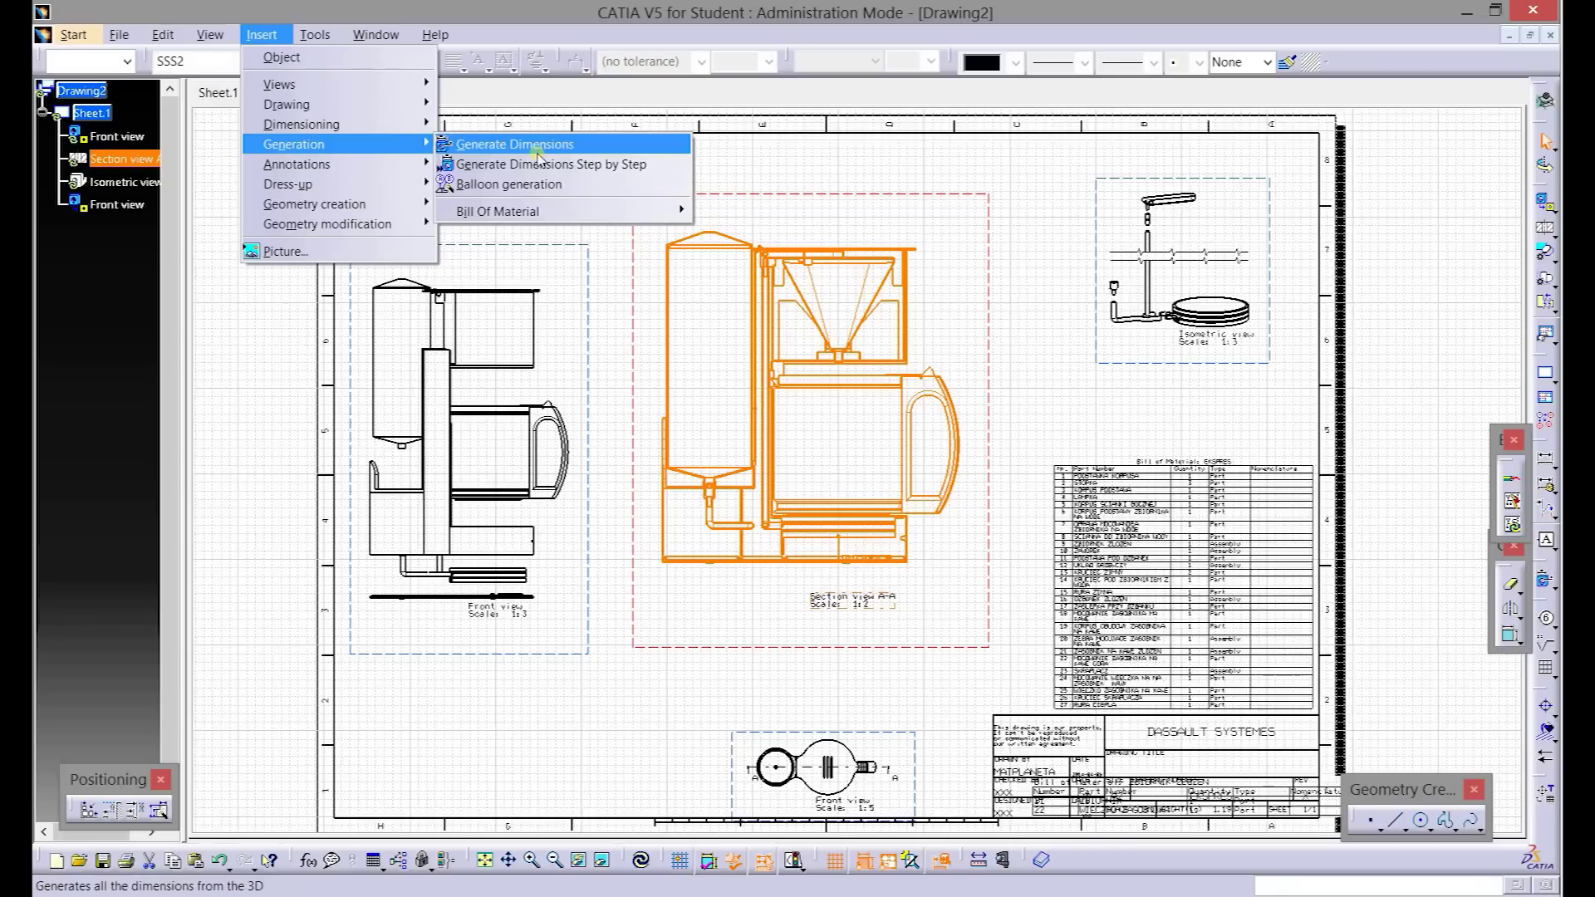
pyautogui.click(544, 183)
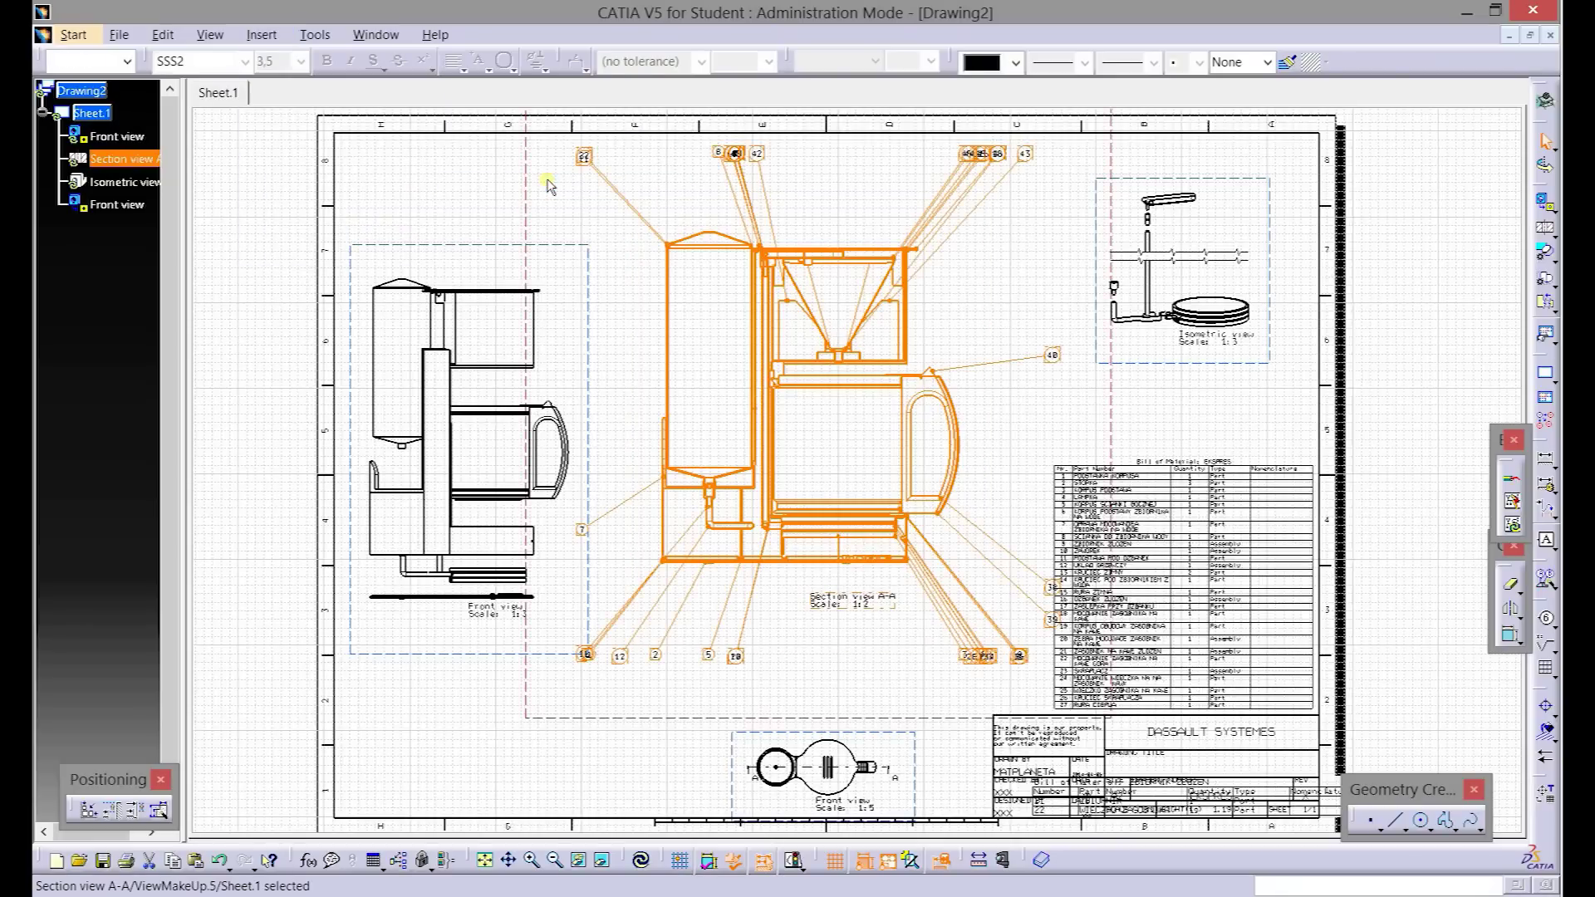
pyautogui.scroll(2, 548, 184)
pyautogui.scroll(2, 548, 184)
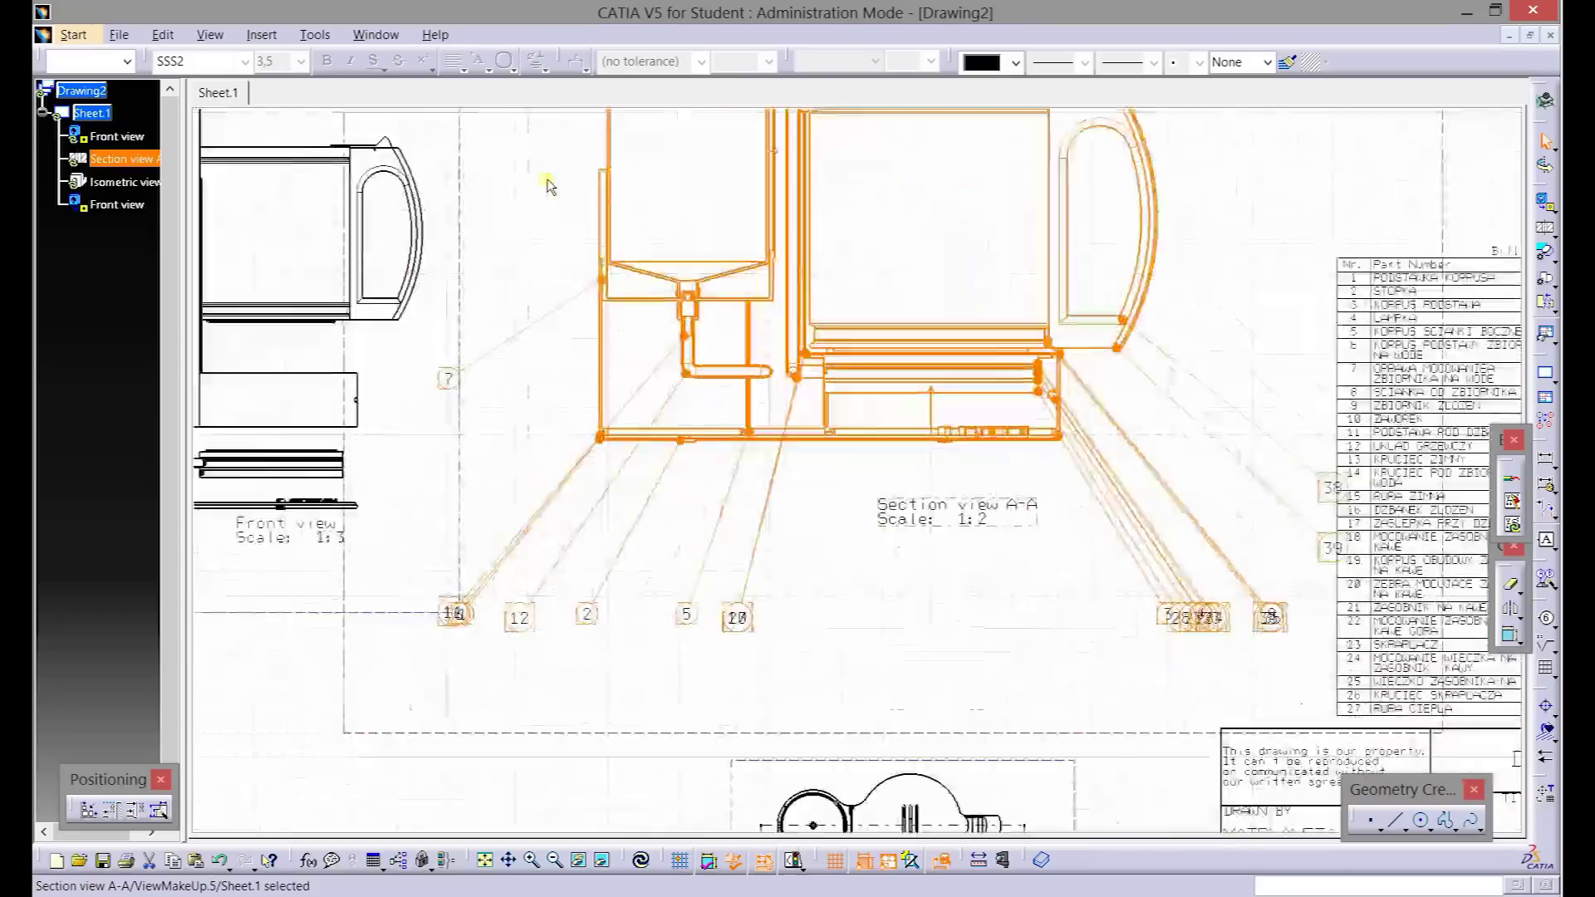
pyautogui.scroll(2, 549, 208)
pyautogui.scroll(1, 459, 263)
# - Pull balloons 7, 11, 1, 6, 12, 2 and 5 out of the stack around the view
pyautogui.moveTo(459, 263); pyautogui.dragTo(550, 137)
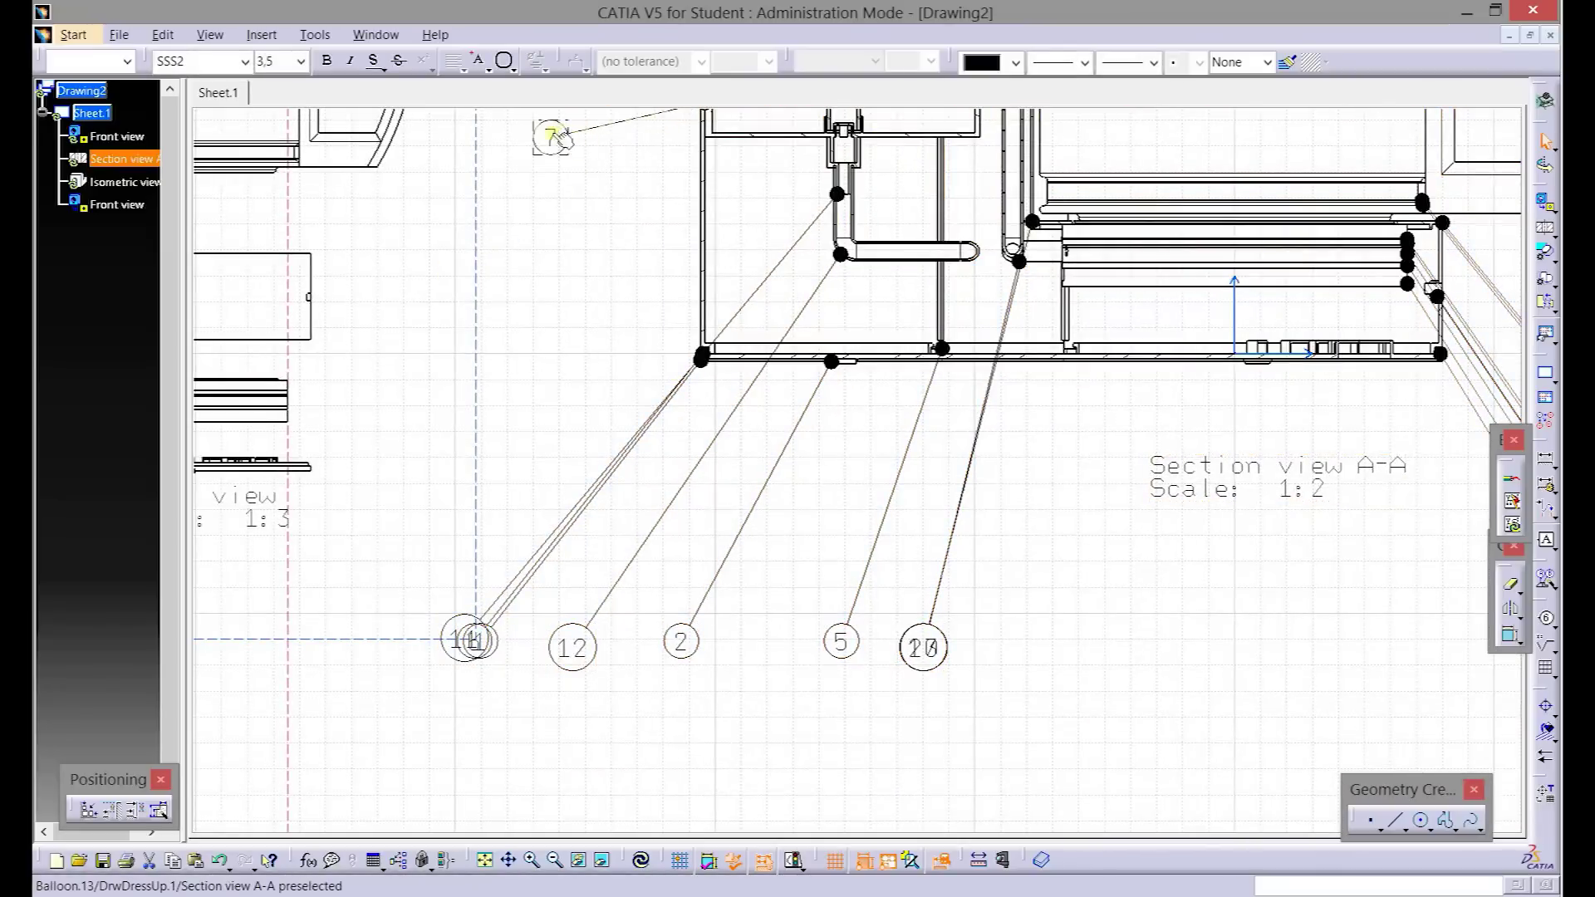
pyautogui.moveTo(465, 640)
pyautogui.mouseDown()
pyautogui.moveTo(569, 193)
pyautogui.moveTo(544, 220)
pyautogui.mouseUp()
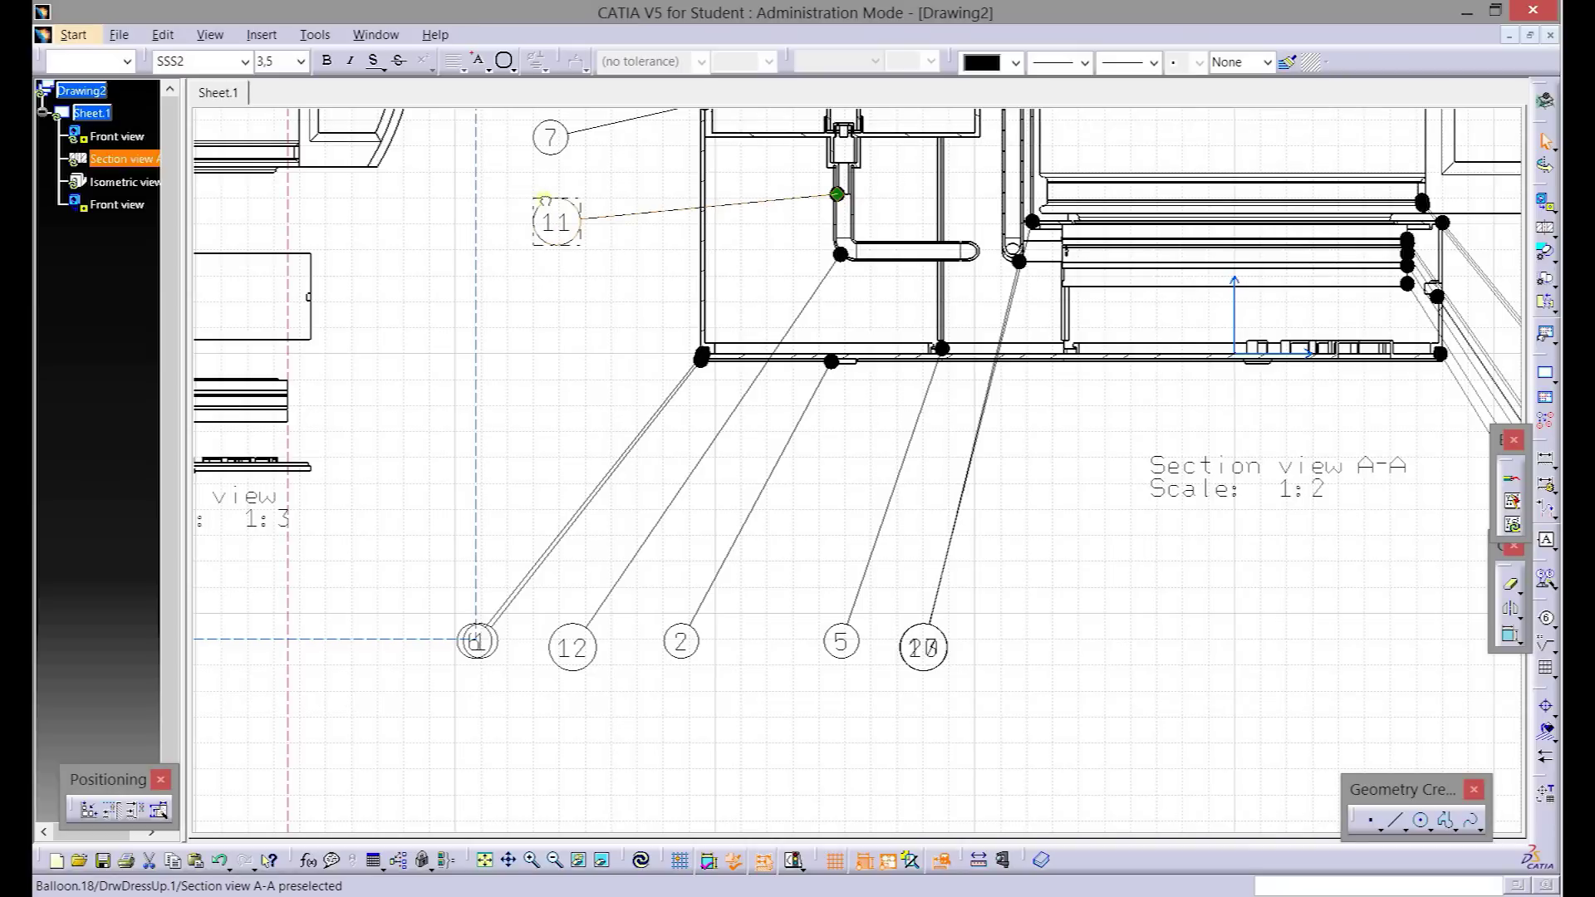
pyautogui.moveTo(481, 621)
pyautogui.mouseDown()
pyautogui.moveTo(529, 378)
pyautogui.moveTo(608, 480)
pyautogui.mouseUp()
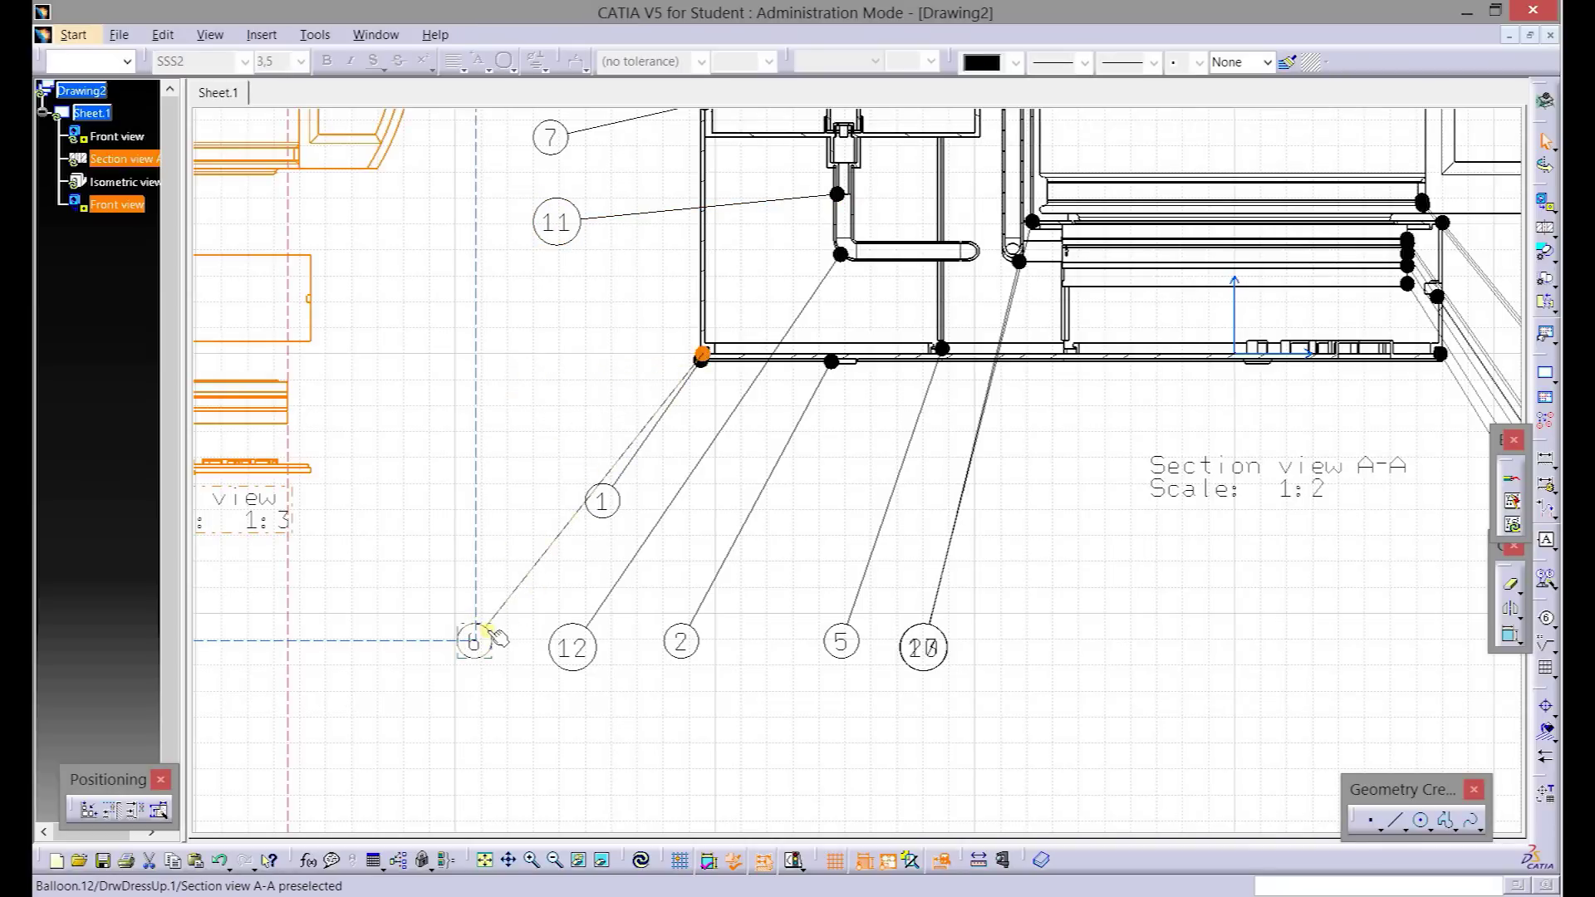
pyautogui.moveTo(482, 632); pyautogui.dragTo(555, 364)
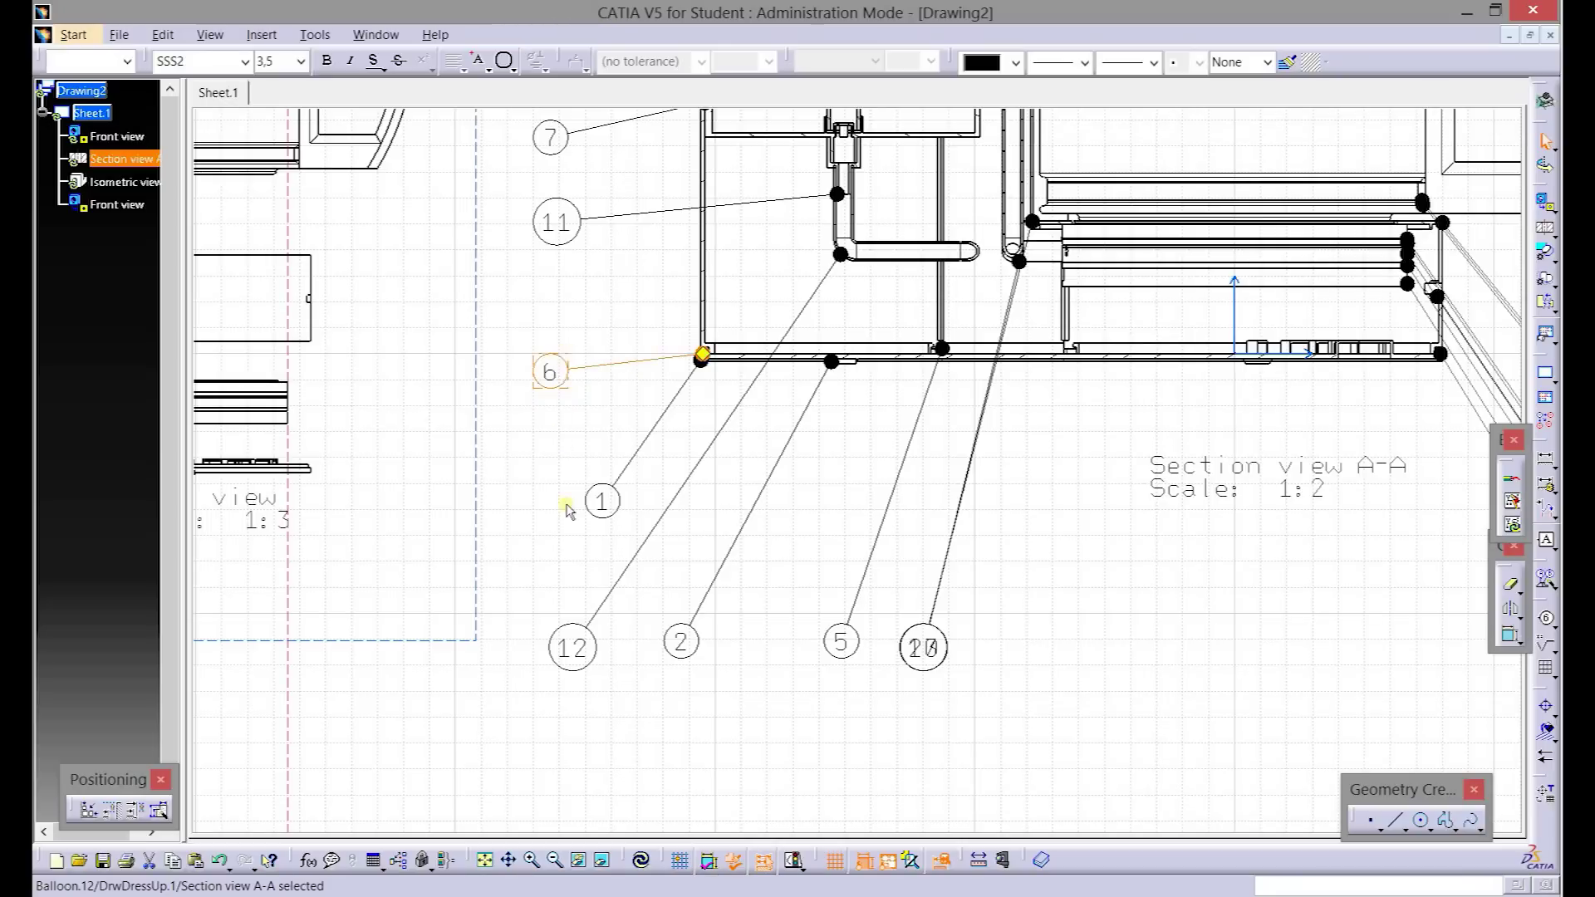
pyautogui.moveTo(586, 503)
pyautogui.mouseDown()
pyautogui.moveTo(560, 505)
pyautogui.moveTo(561, 532)
pyautogui.mouseUp()
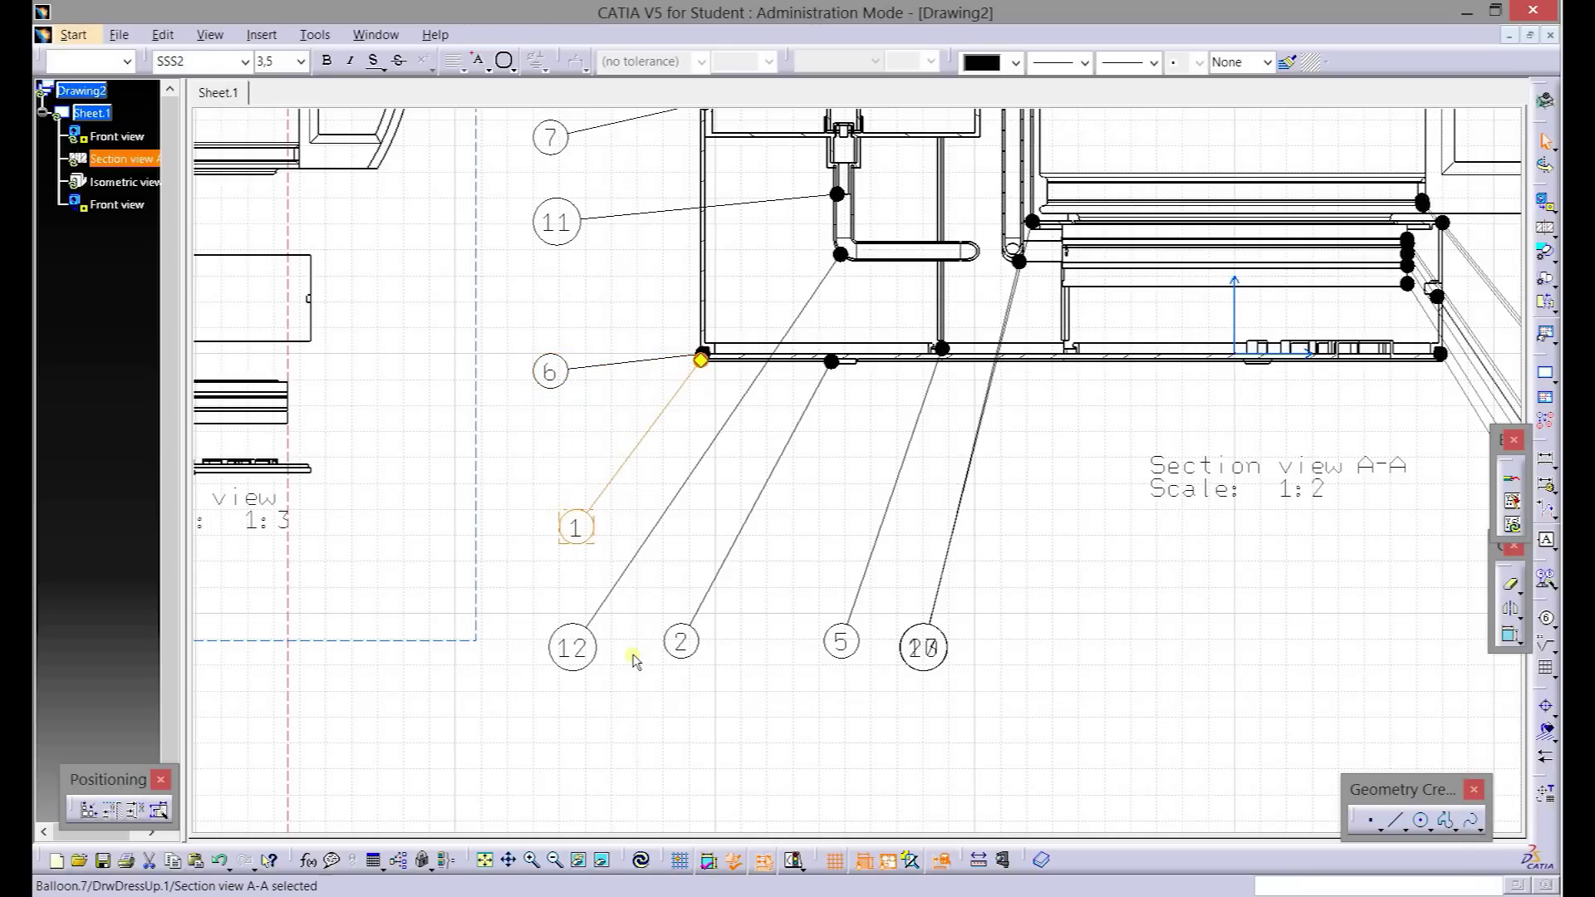
pyautogui.moveTo(594, 649); pyautogui.dragTo(700, 529)
pyautogui.moveTo(683, 641); pyautogui.dragTo(789, 548)
pyautogui.moveTo(839, 629); pyautogui.dragTo(884, 540)
# - Separate balloons 13 and 20 and line balloons 20, 12 and 1 up in the row
pyautogui.moveTo(922, 646)
pyautogui.mouseDown()
pyautogui.moveTo(1023, 555)
pyautogui.moveTo(1052, 551)
pyautogui.mouseUp()
pyautogui.moveTo(931, 629)
pyautogui.mouseDown()
pyautogui.moveTo(981, 540)
pyautogui.moveTo(975, 589)
pyautogui.mouseUp()
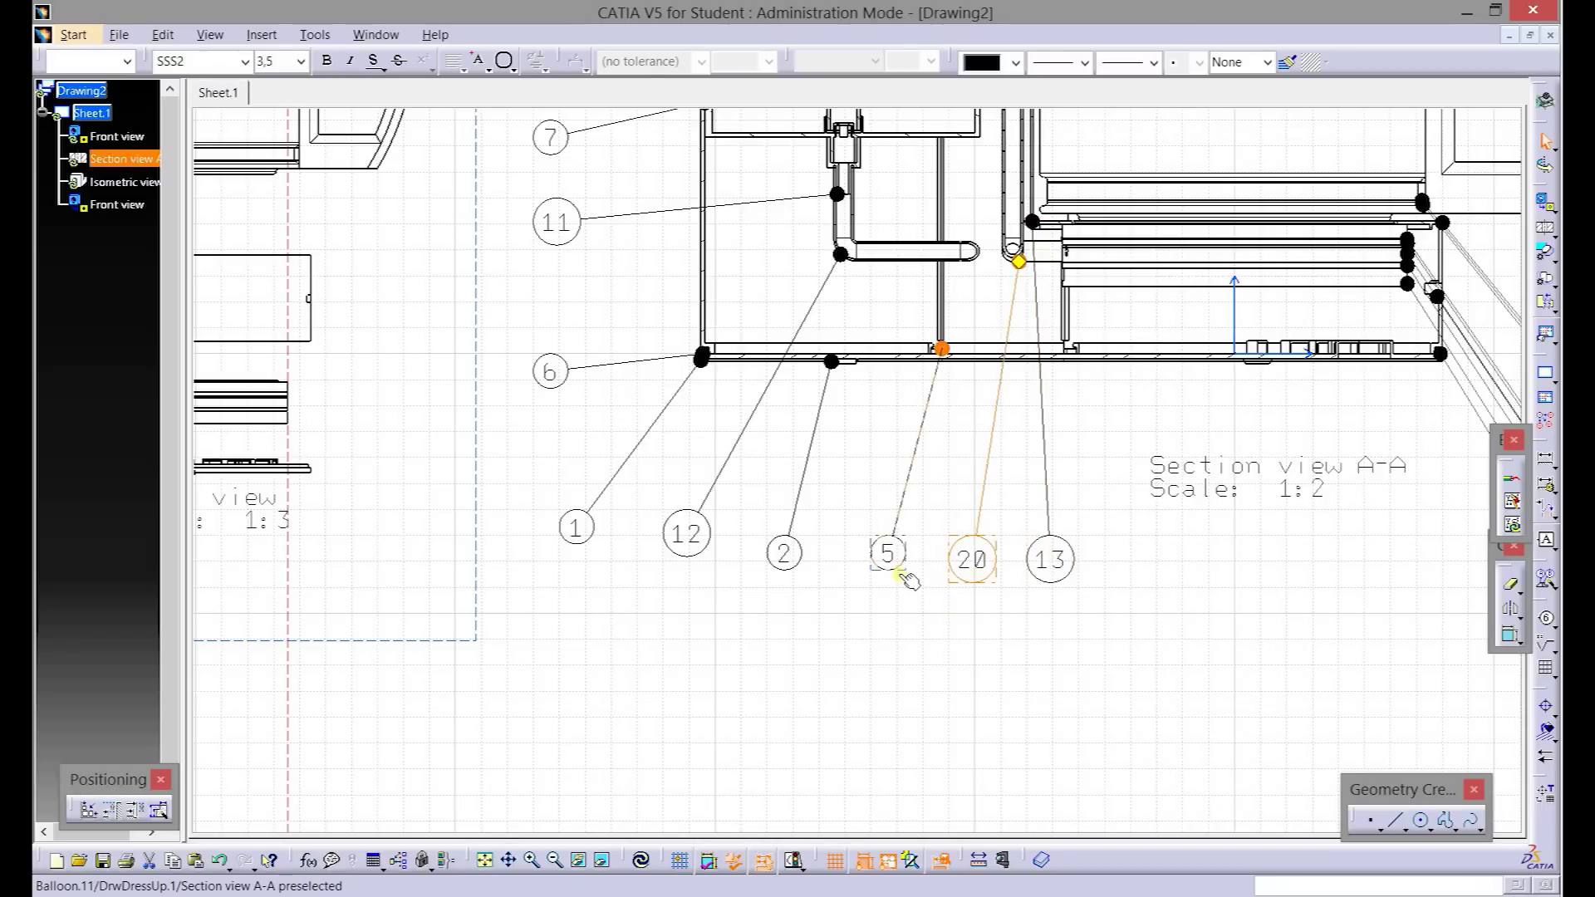
pyautogui.click(671, 548)
pyautogui.moveTo(671, 548); pyautogui.dragTo(671, 573)
pyautogui.click(573, 538)
pyautogui.moveTo(585, 545); pyautogui.dragTo(562, 571)
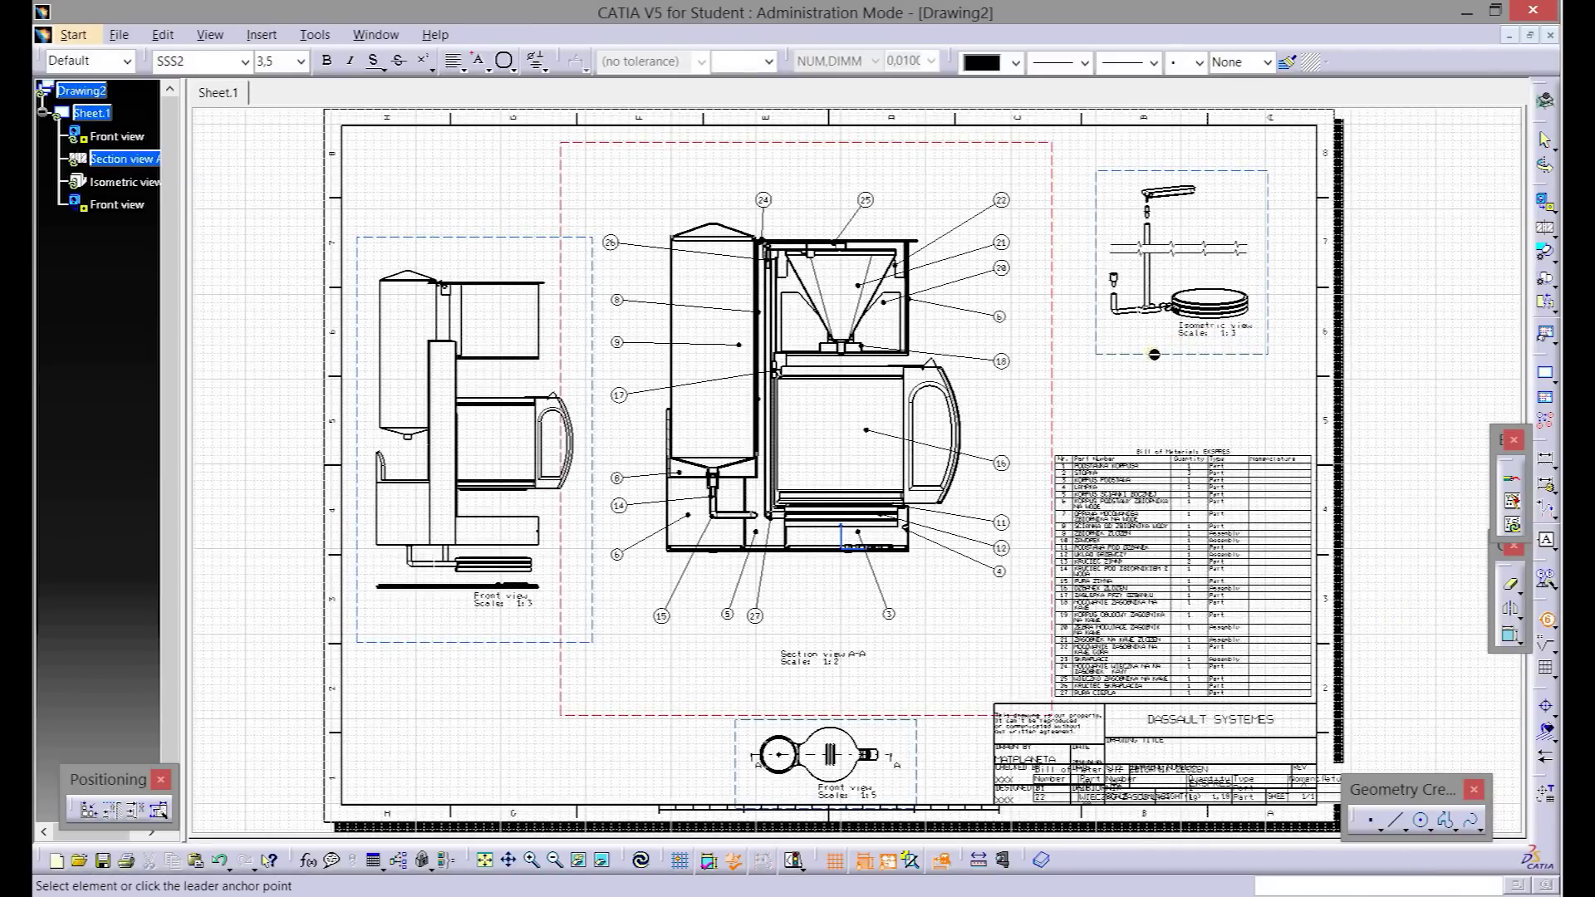
# - Activate the isometric view and add balloon 24 on the arm end
pyautogui.press('Escape')
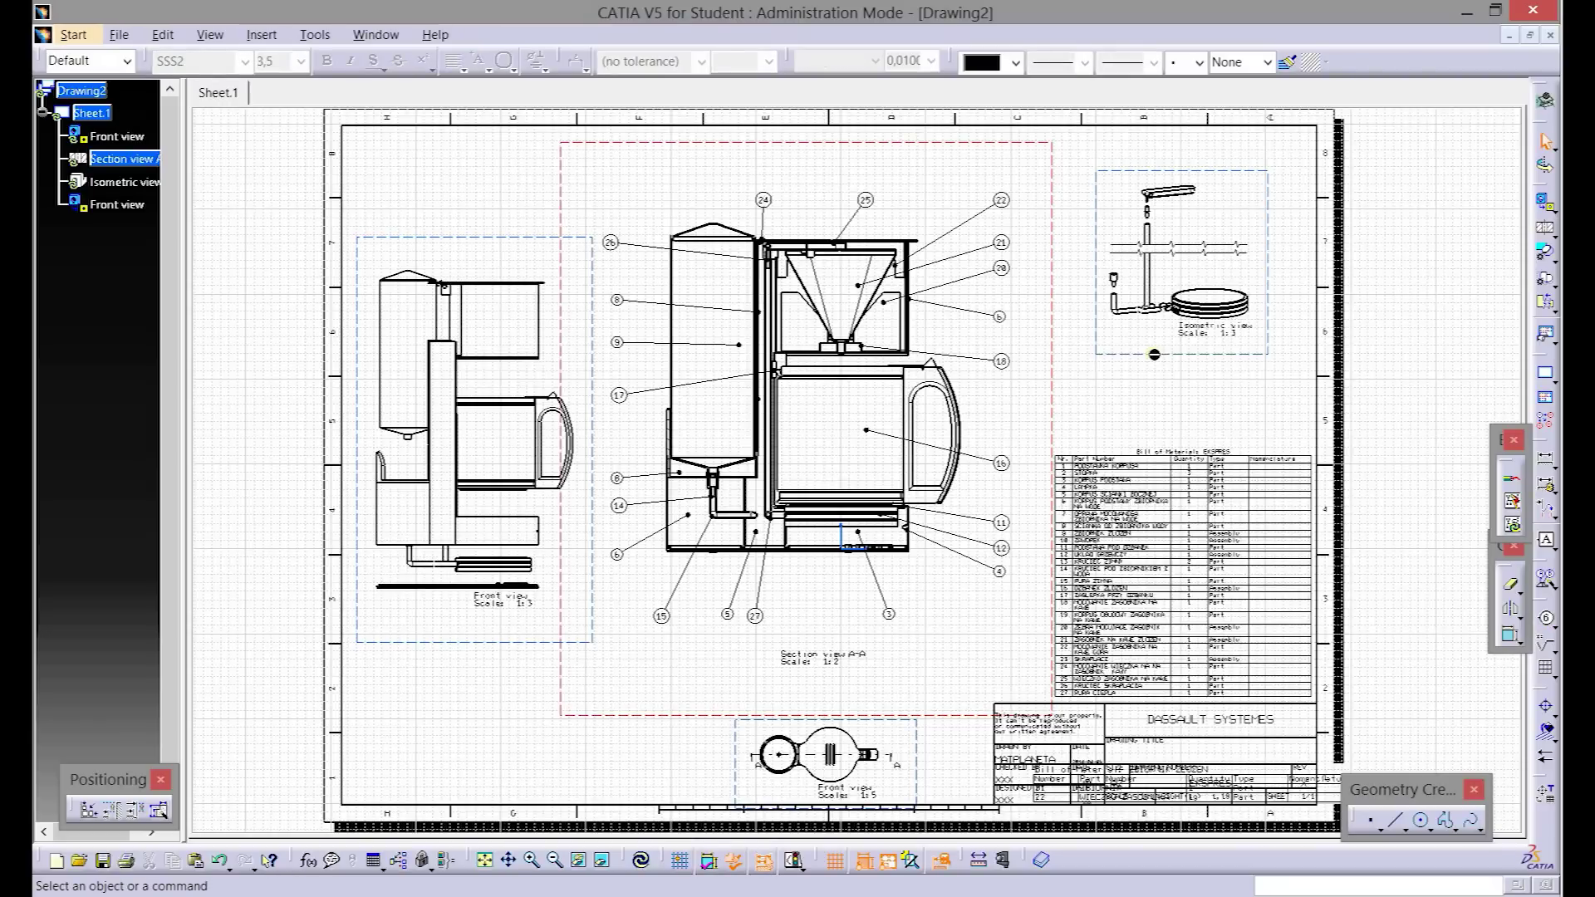
pyautogui.rightClick(1153, 354)
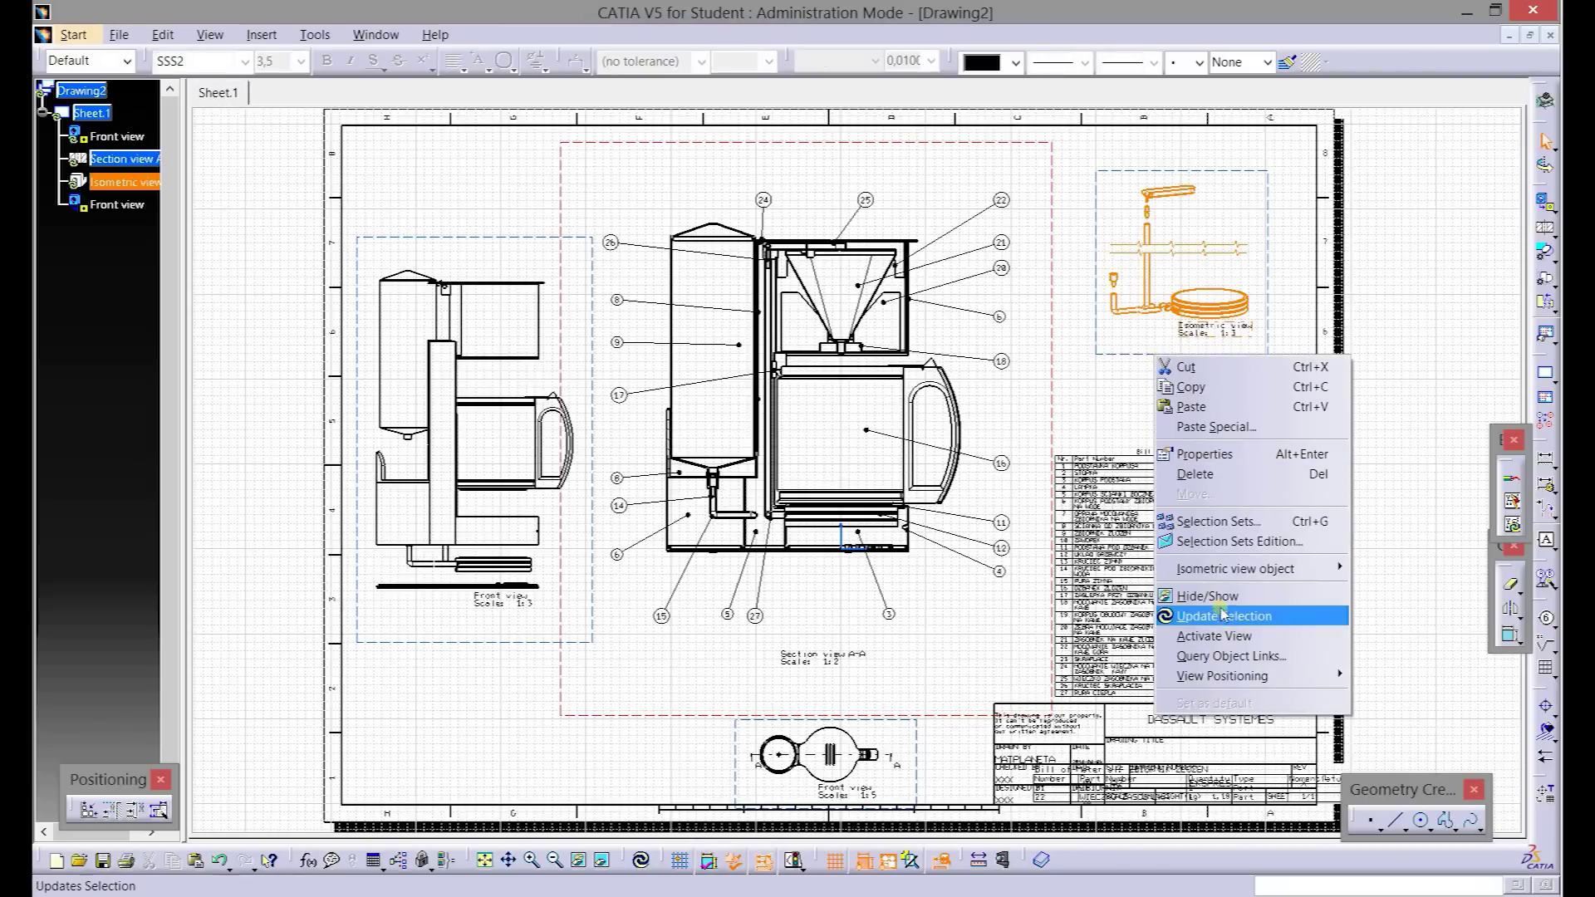
pyautogui.click(1219, 635)
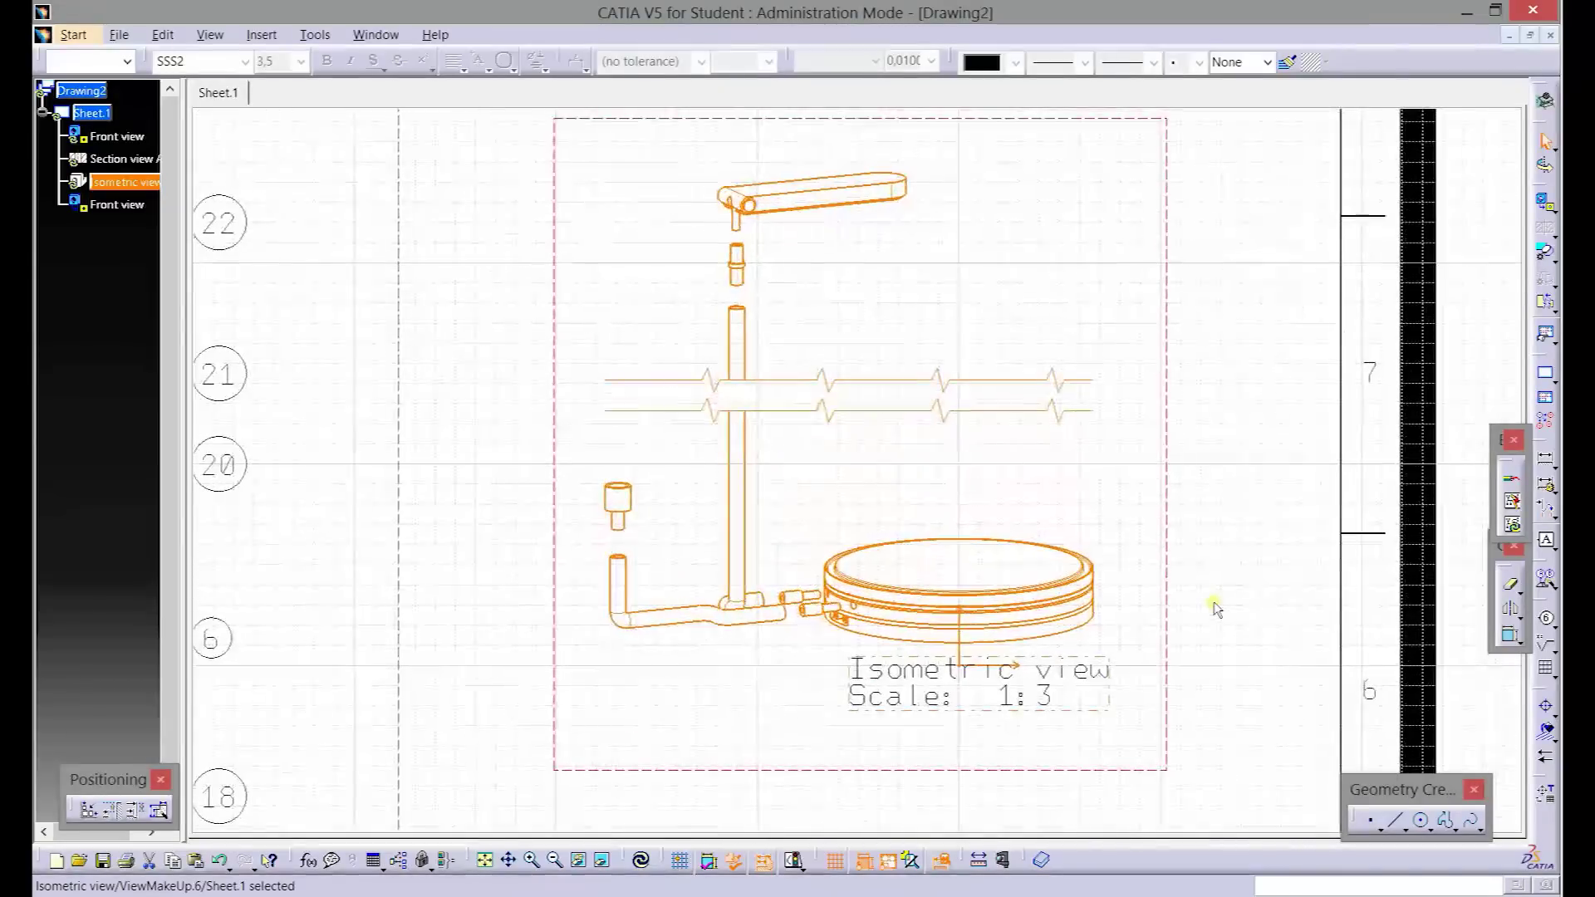
pyautogui.click(1545, 583)
pyautogui.click(901, 181)
pyautogui.click(1000, 164)
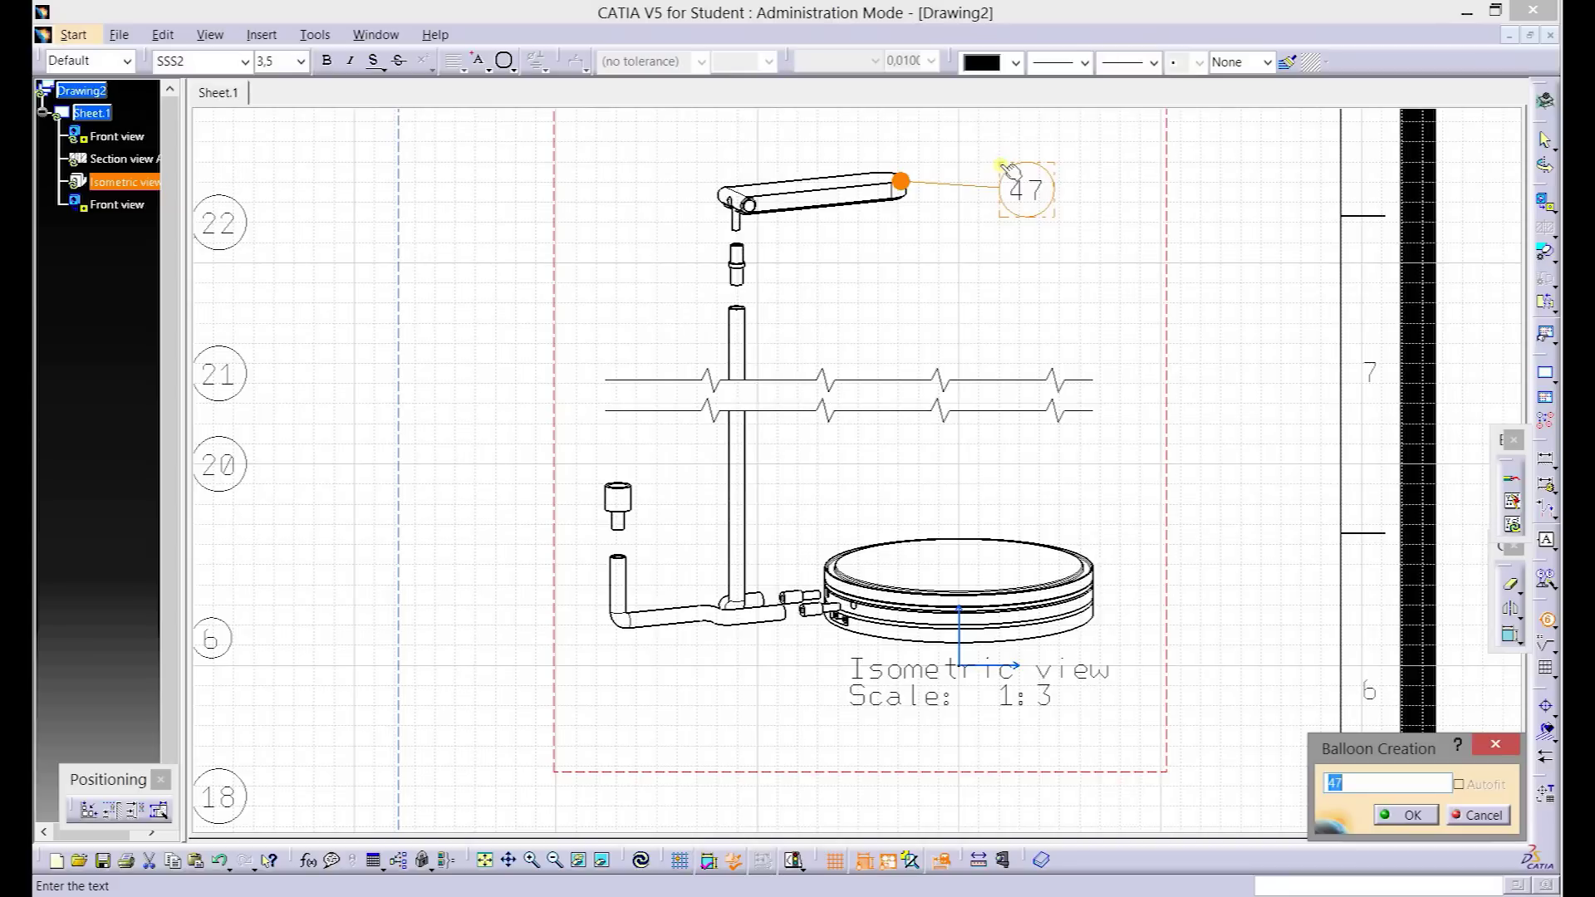
pyautogui.write('24')
pyautogui.press('Return')
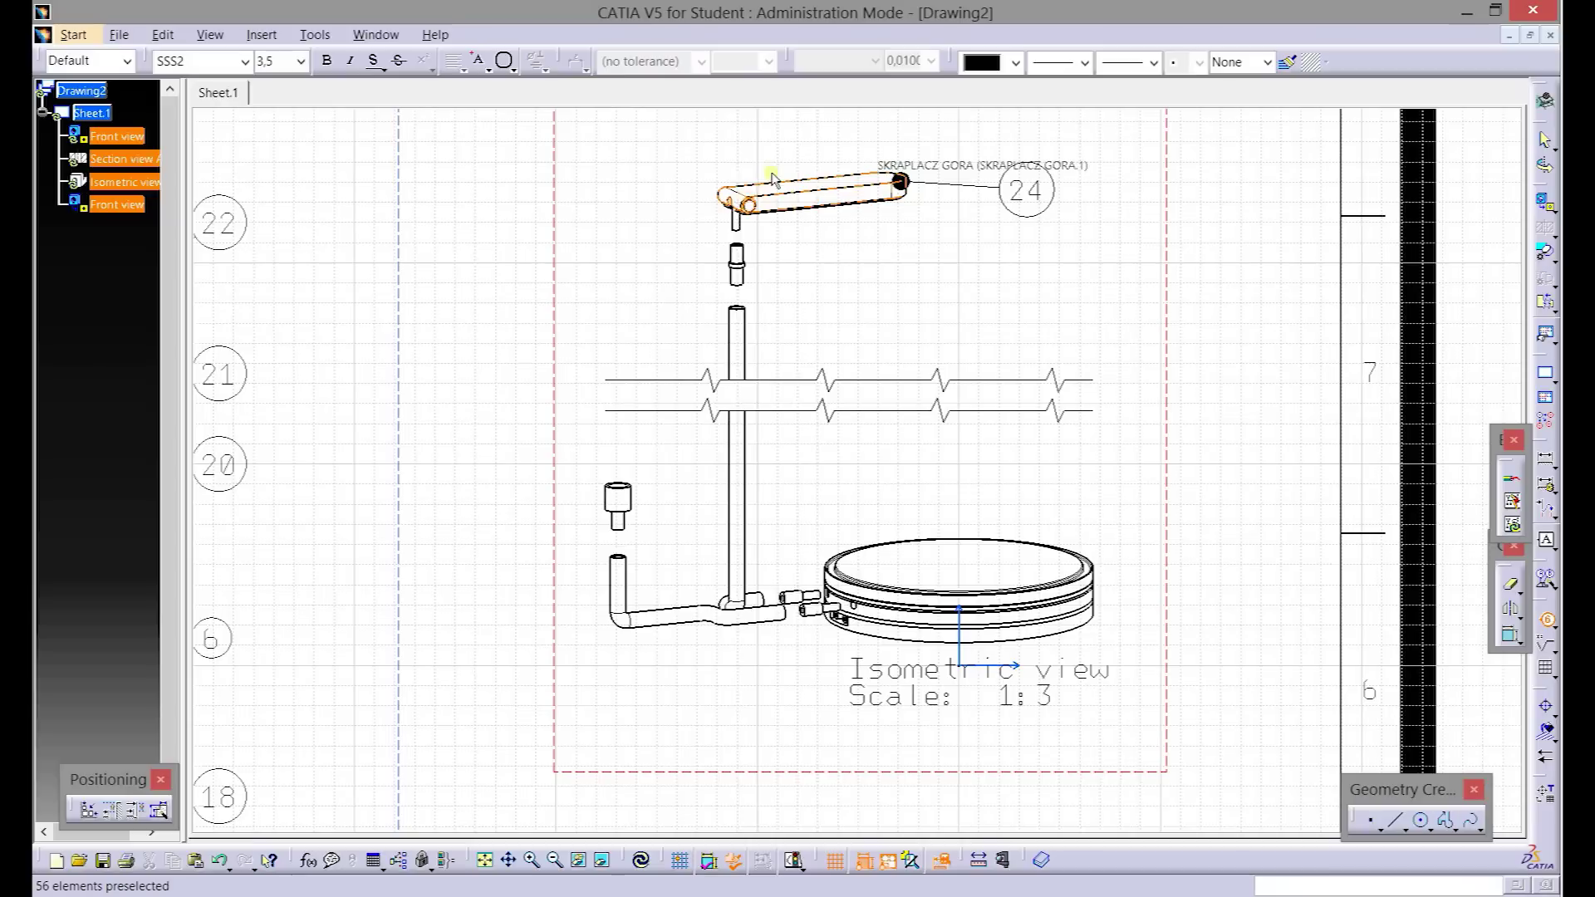
# - Add balloon 26 on the small pipe and 23 on the vertical pipe
pyautogui.click(741, 263)
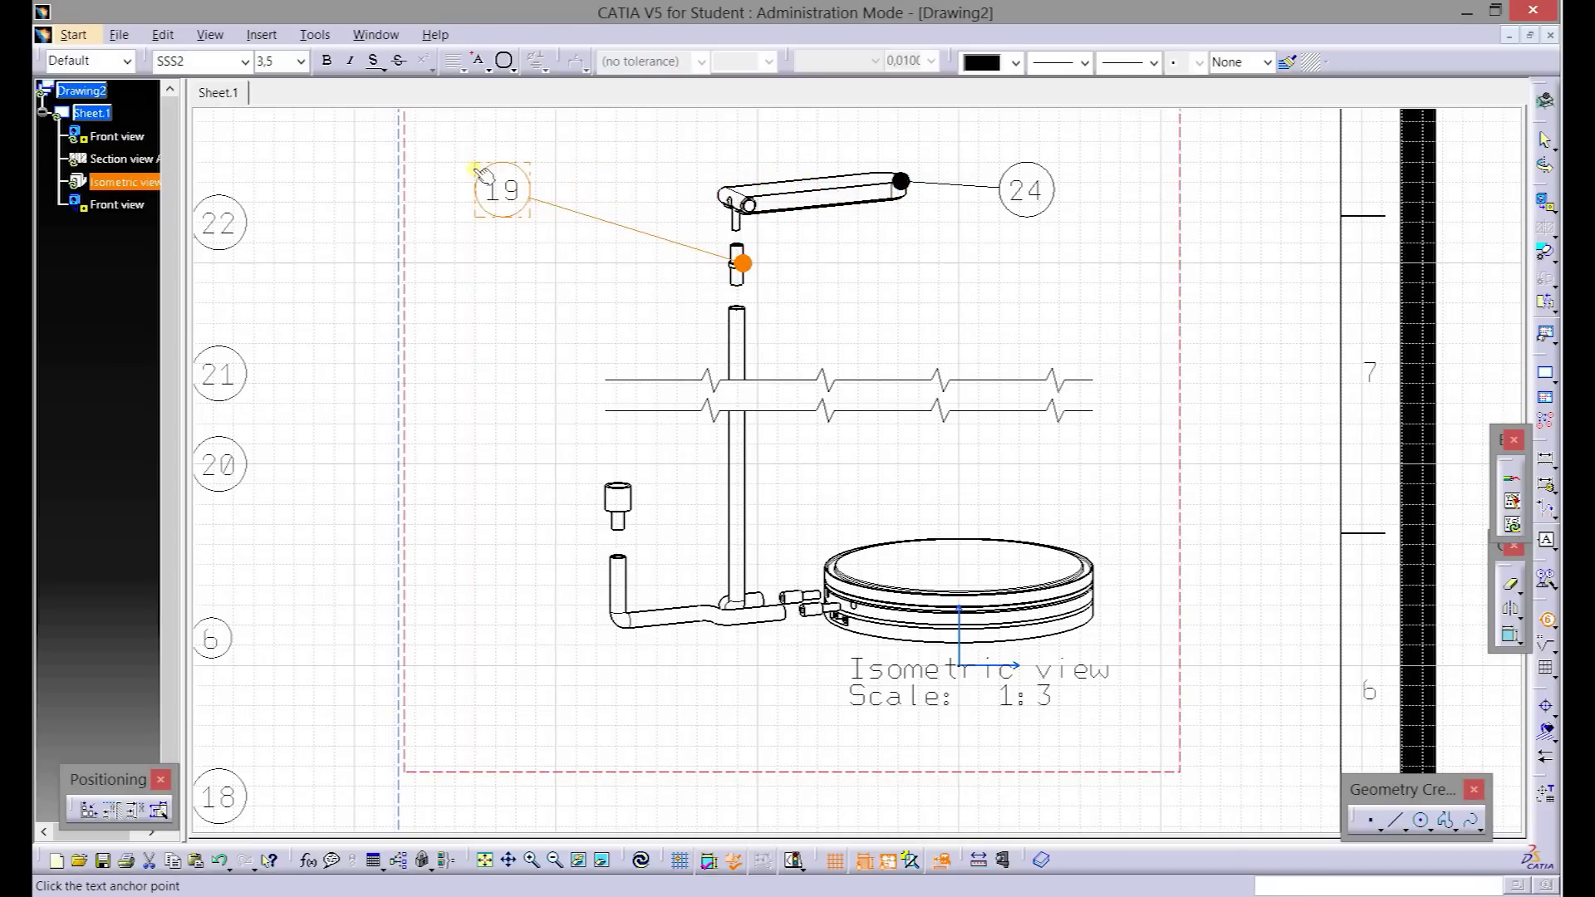
pyautogui.click(480, 172)
pyautogui.write('26')
pyautogui.press('Return')
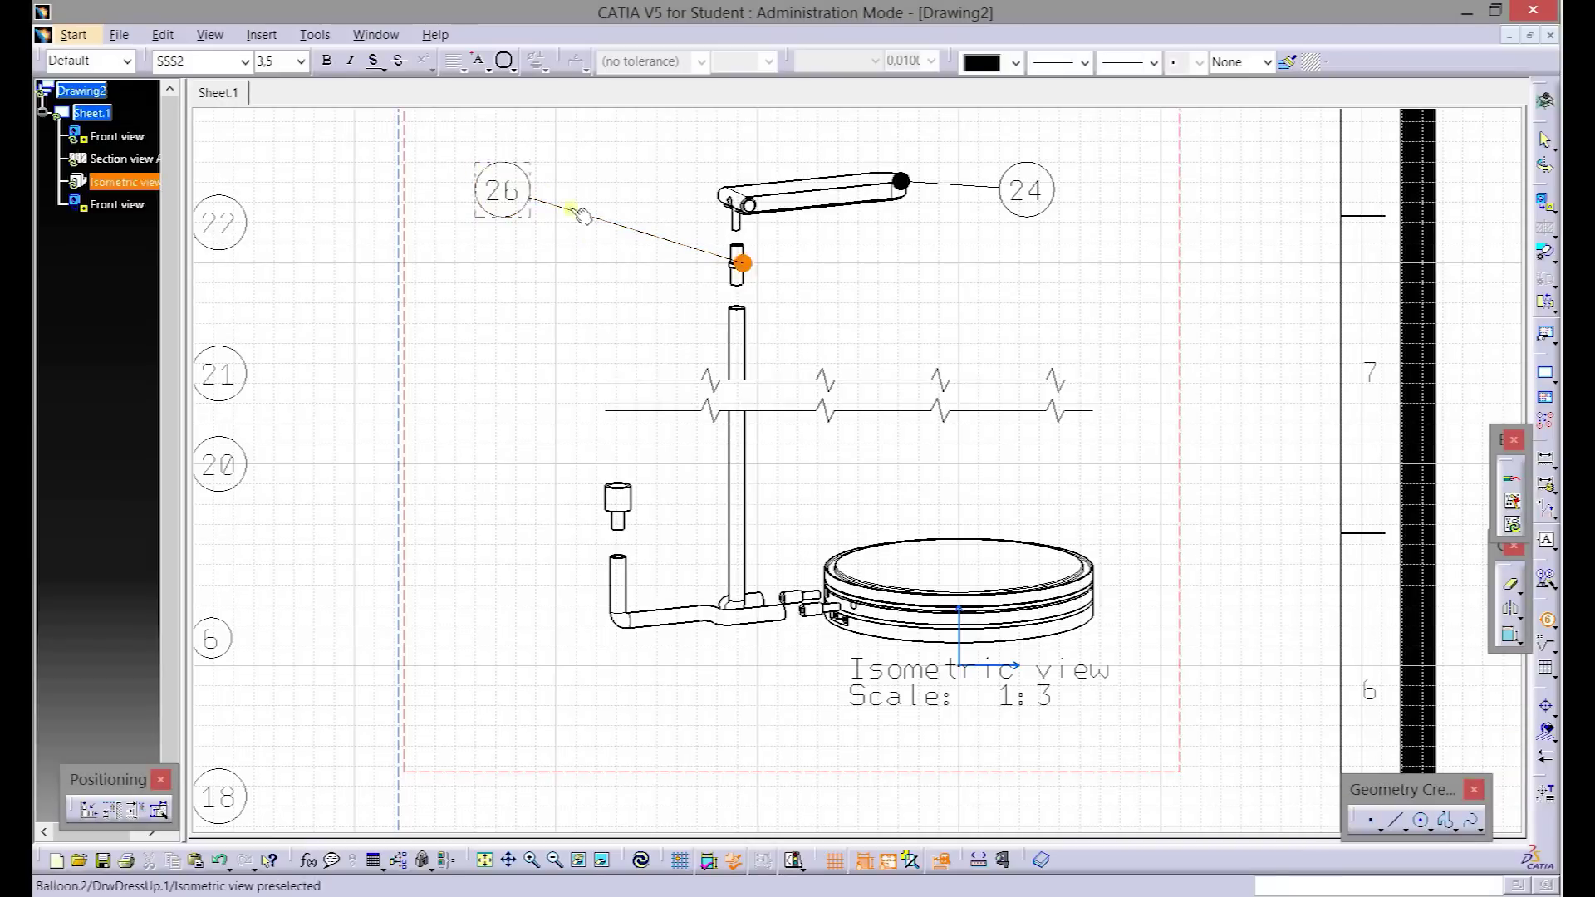
pyautogui.click(729, 323)
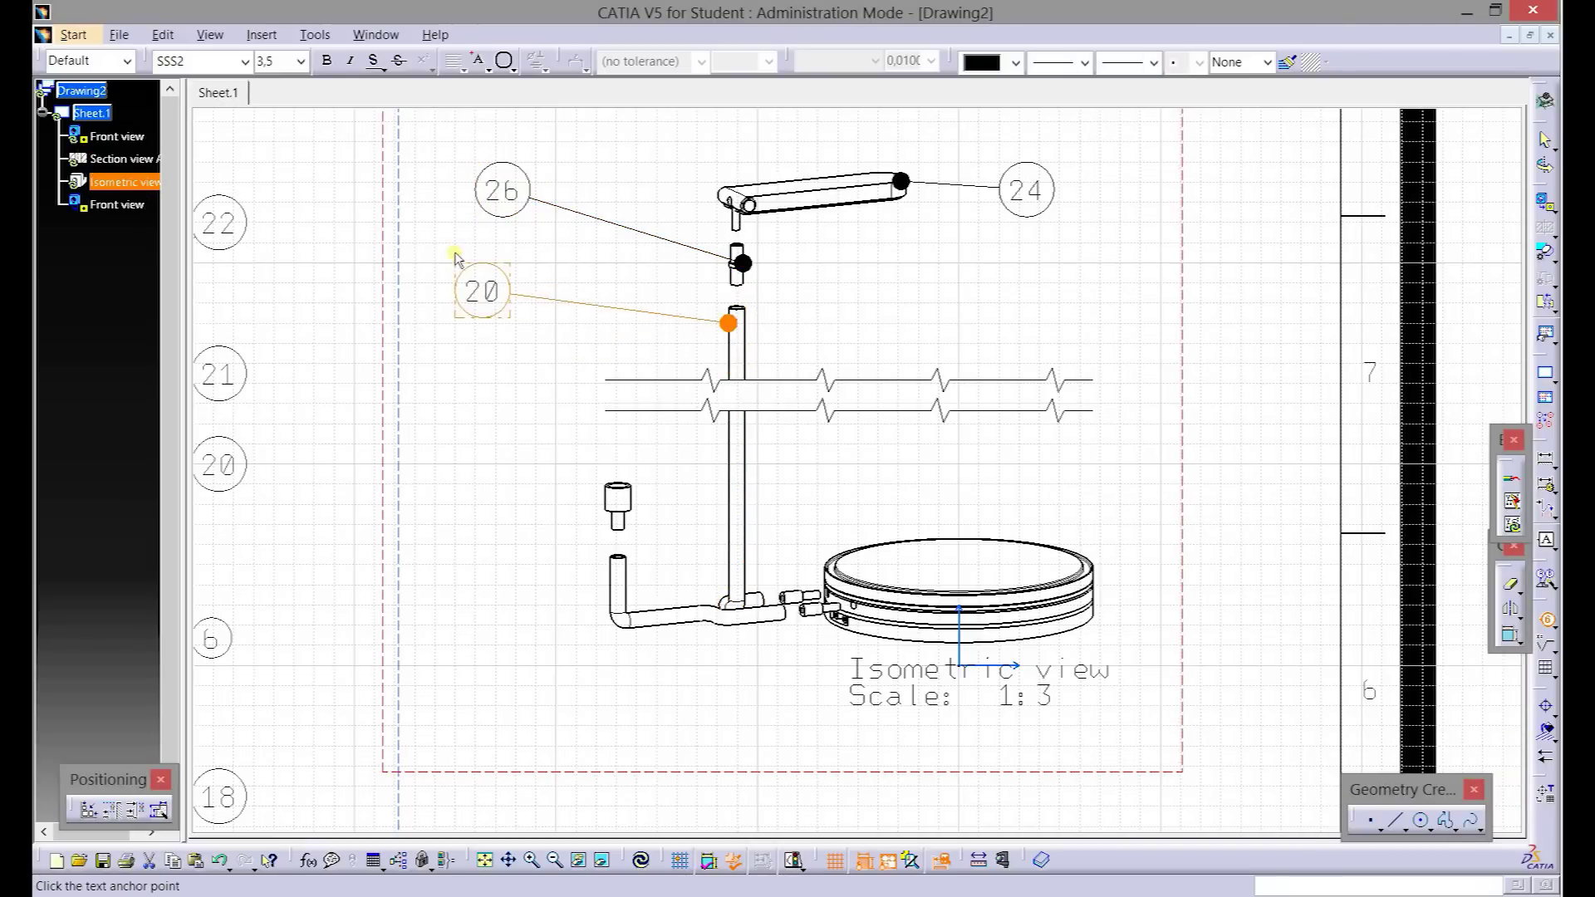
pyautogui.click(478, 255)
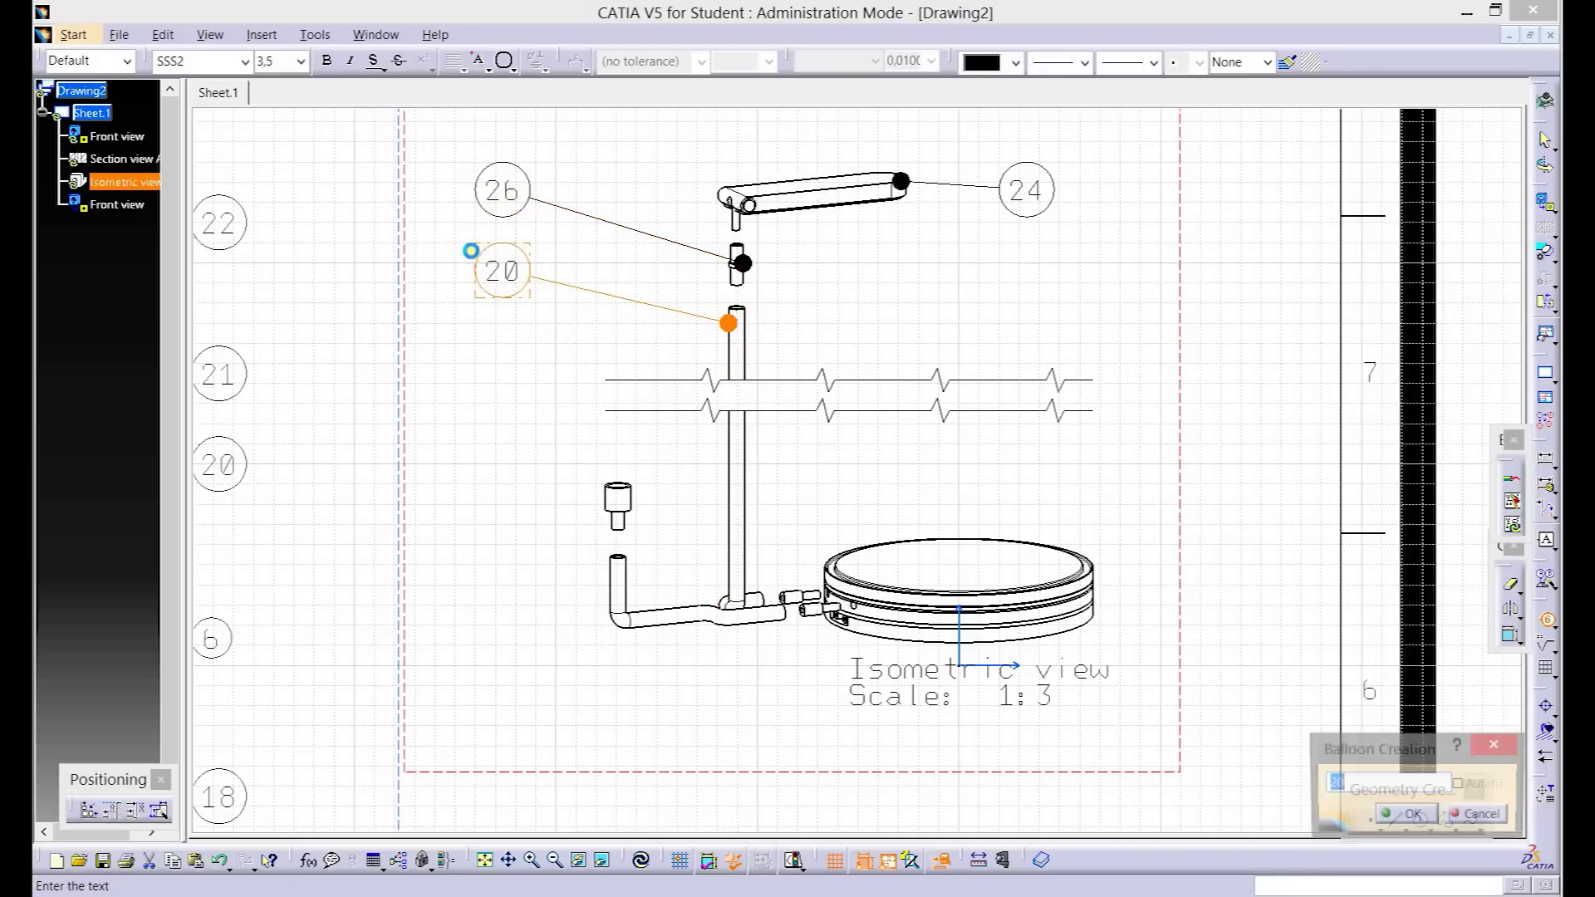
pyautogui.write('23')
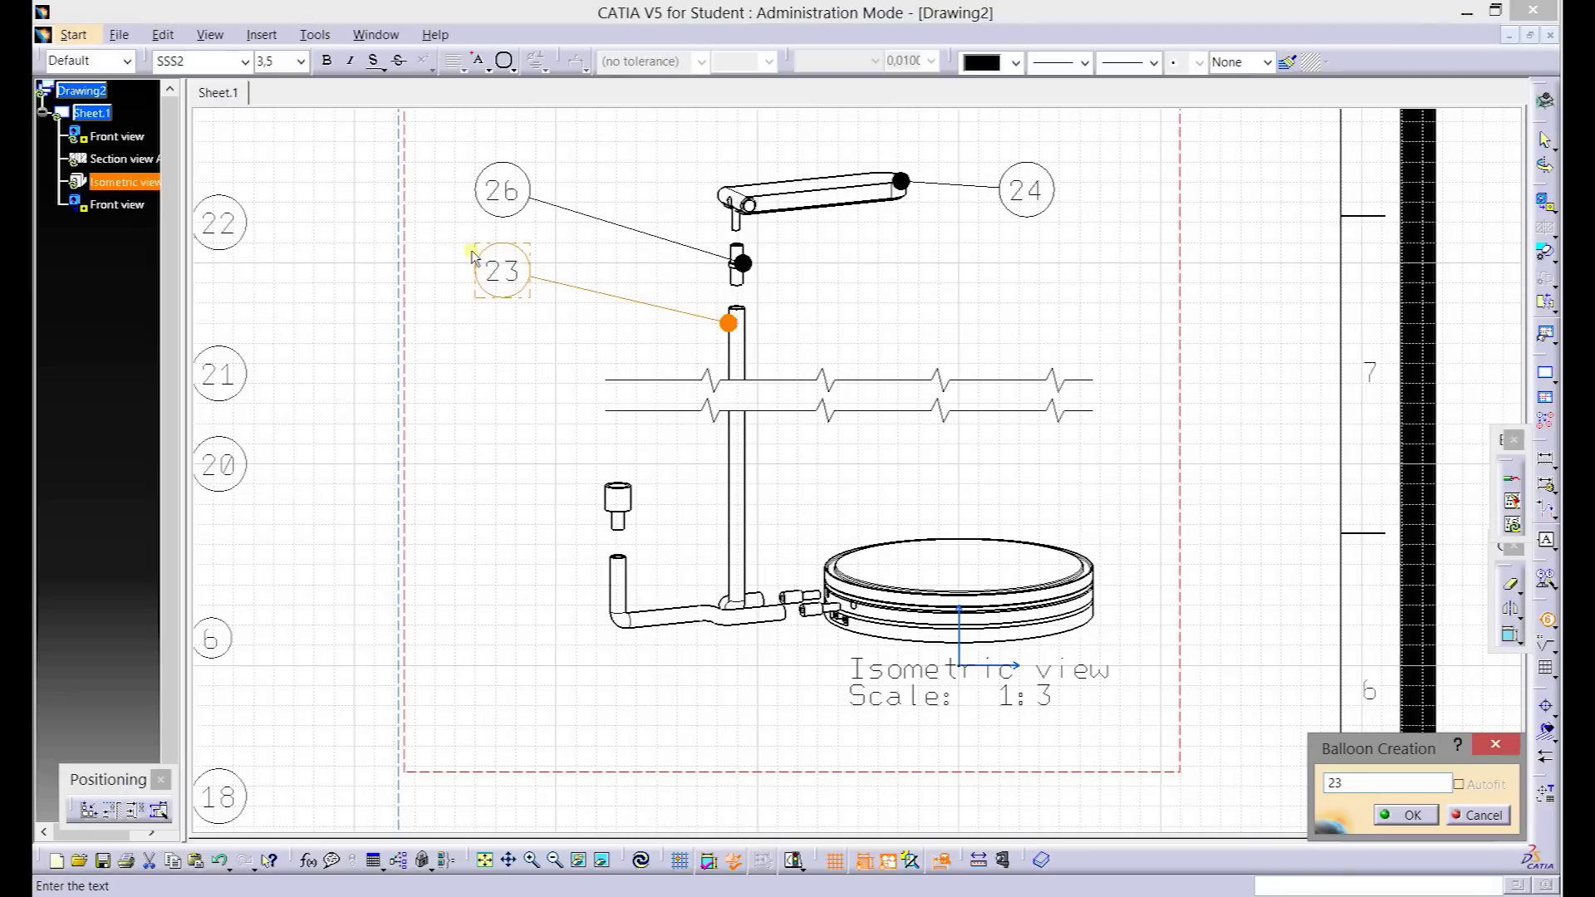
pyautogui.press('Return')
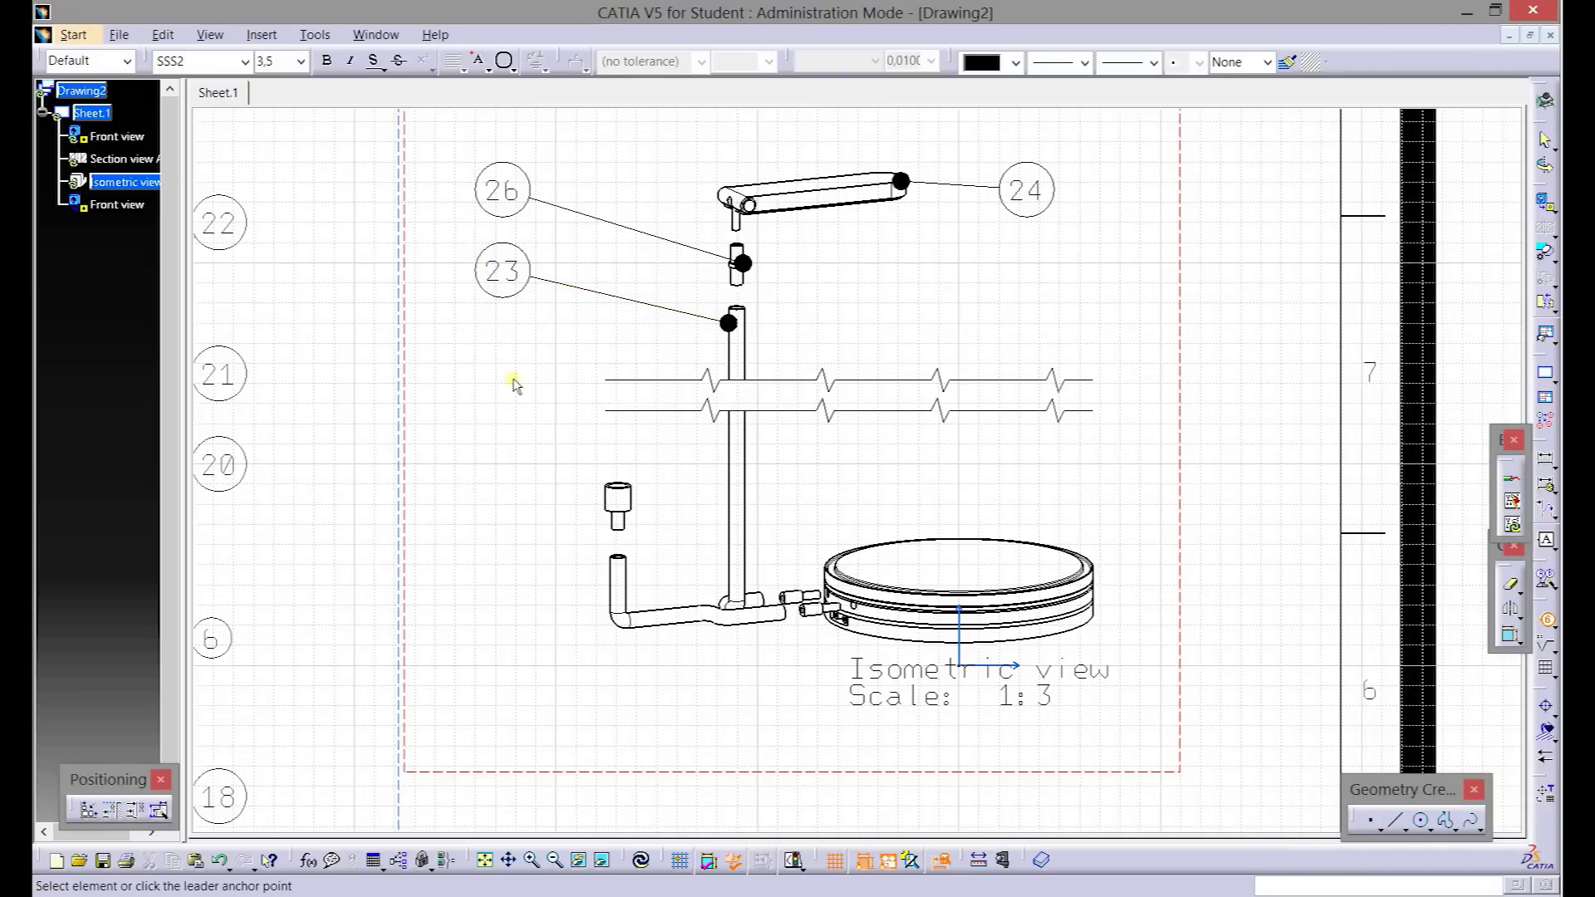
# - Add balloon 19 on the small fitting and 21 on the bent pipe
pyautogui.click(615, 504)
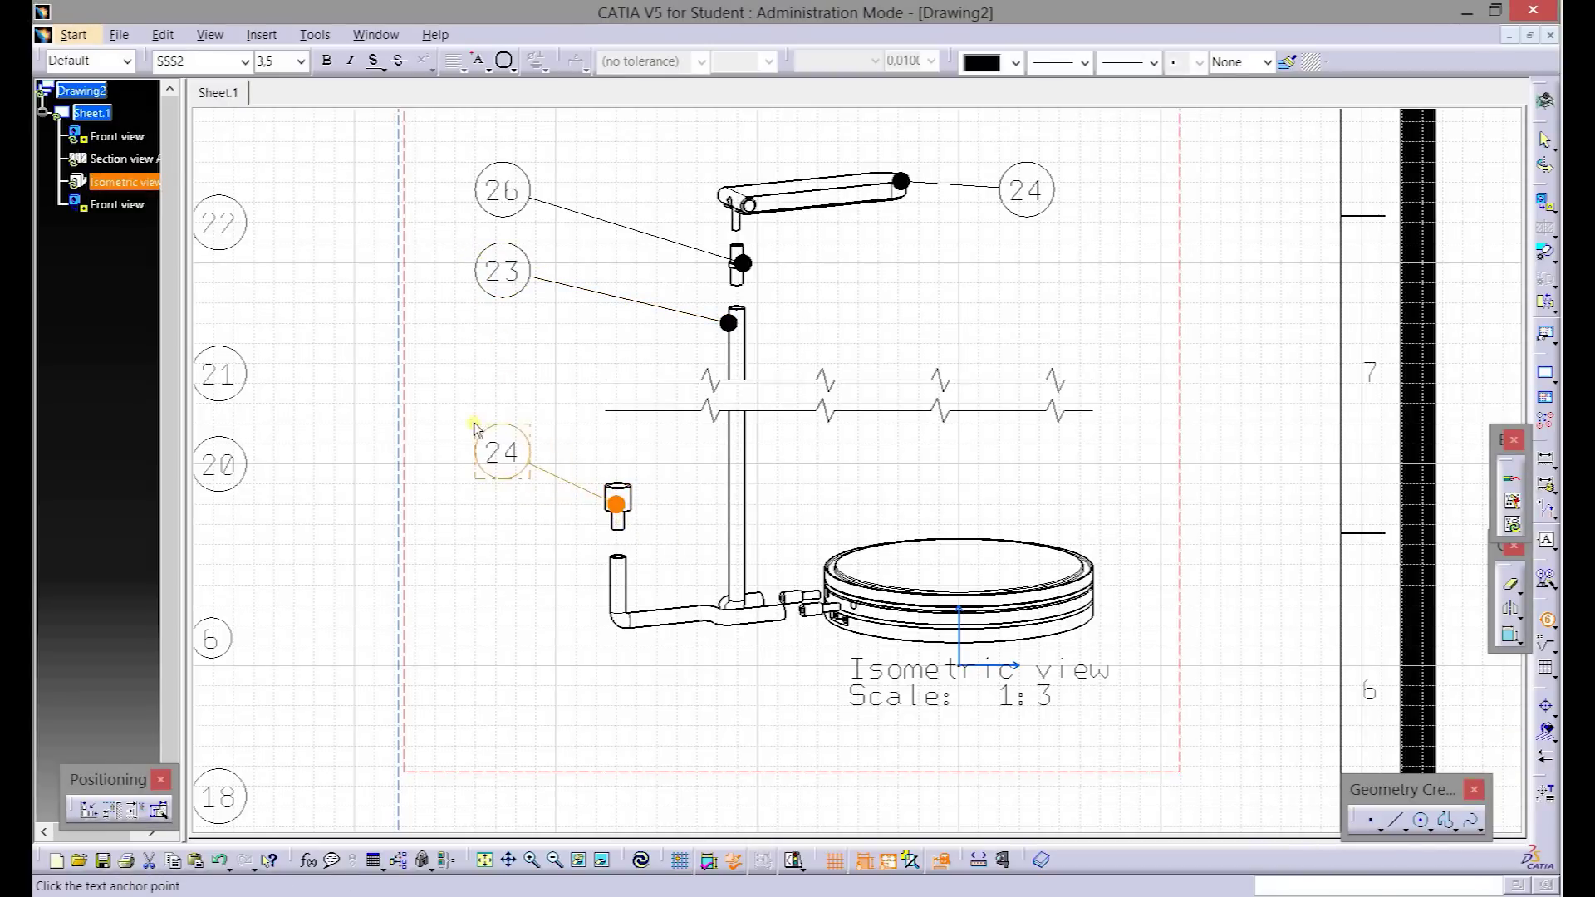
pyautogui.click(475, 428)
pyautogui.write('19')
pyautogui.press('Return')
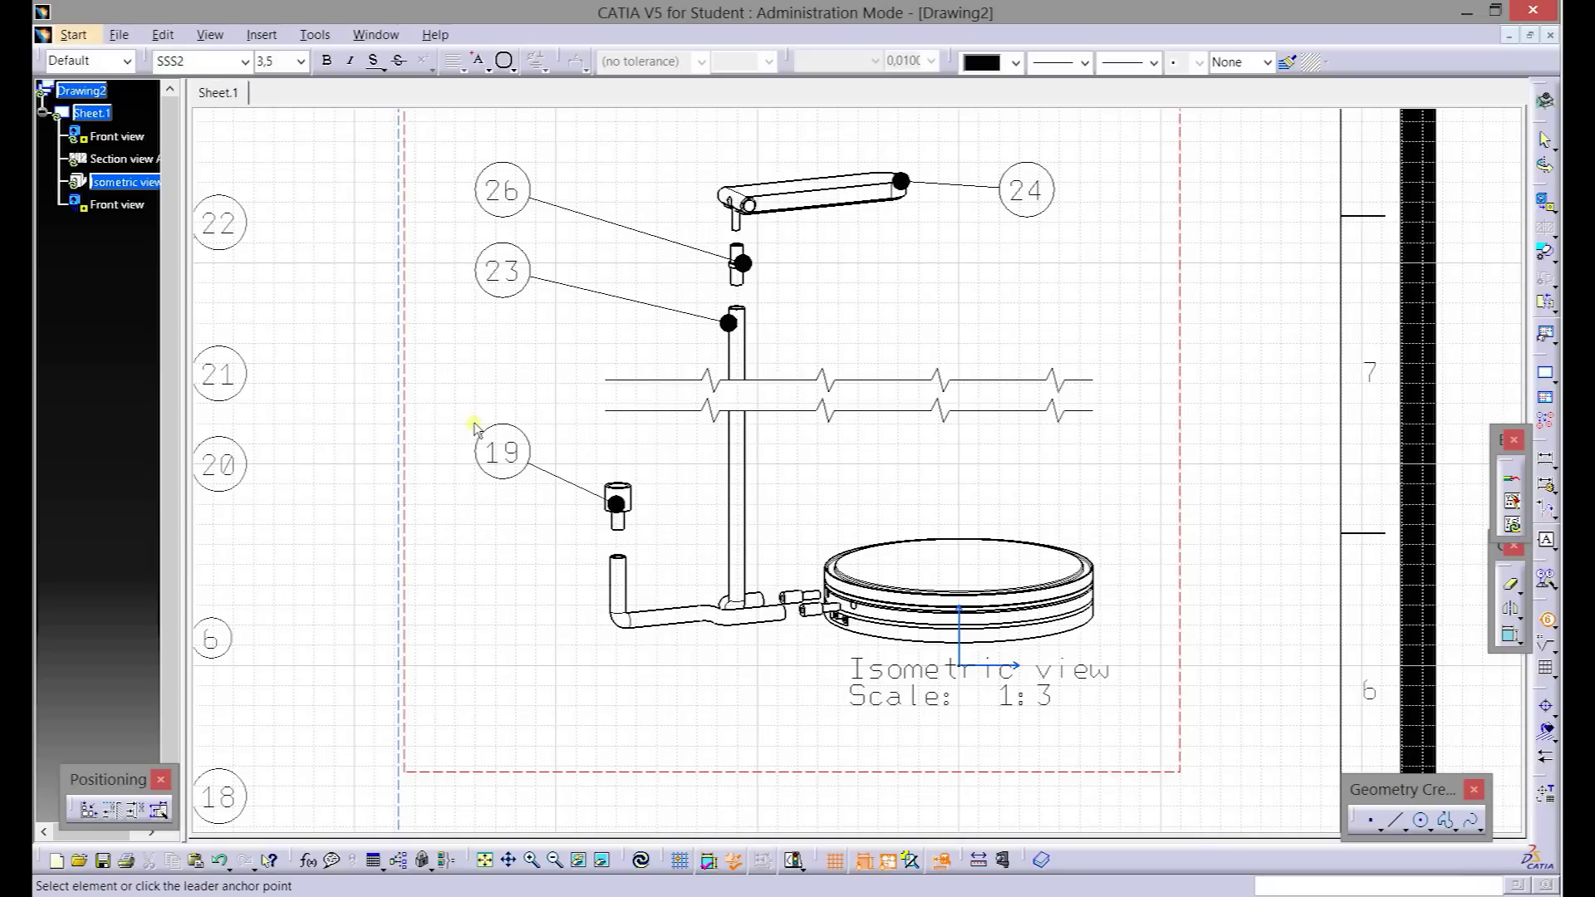
pyautogui.click(615, 606)
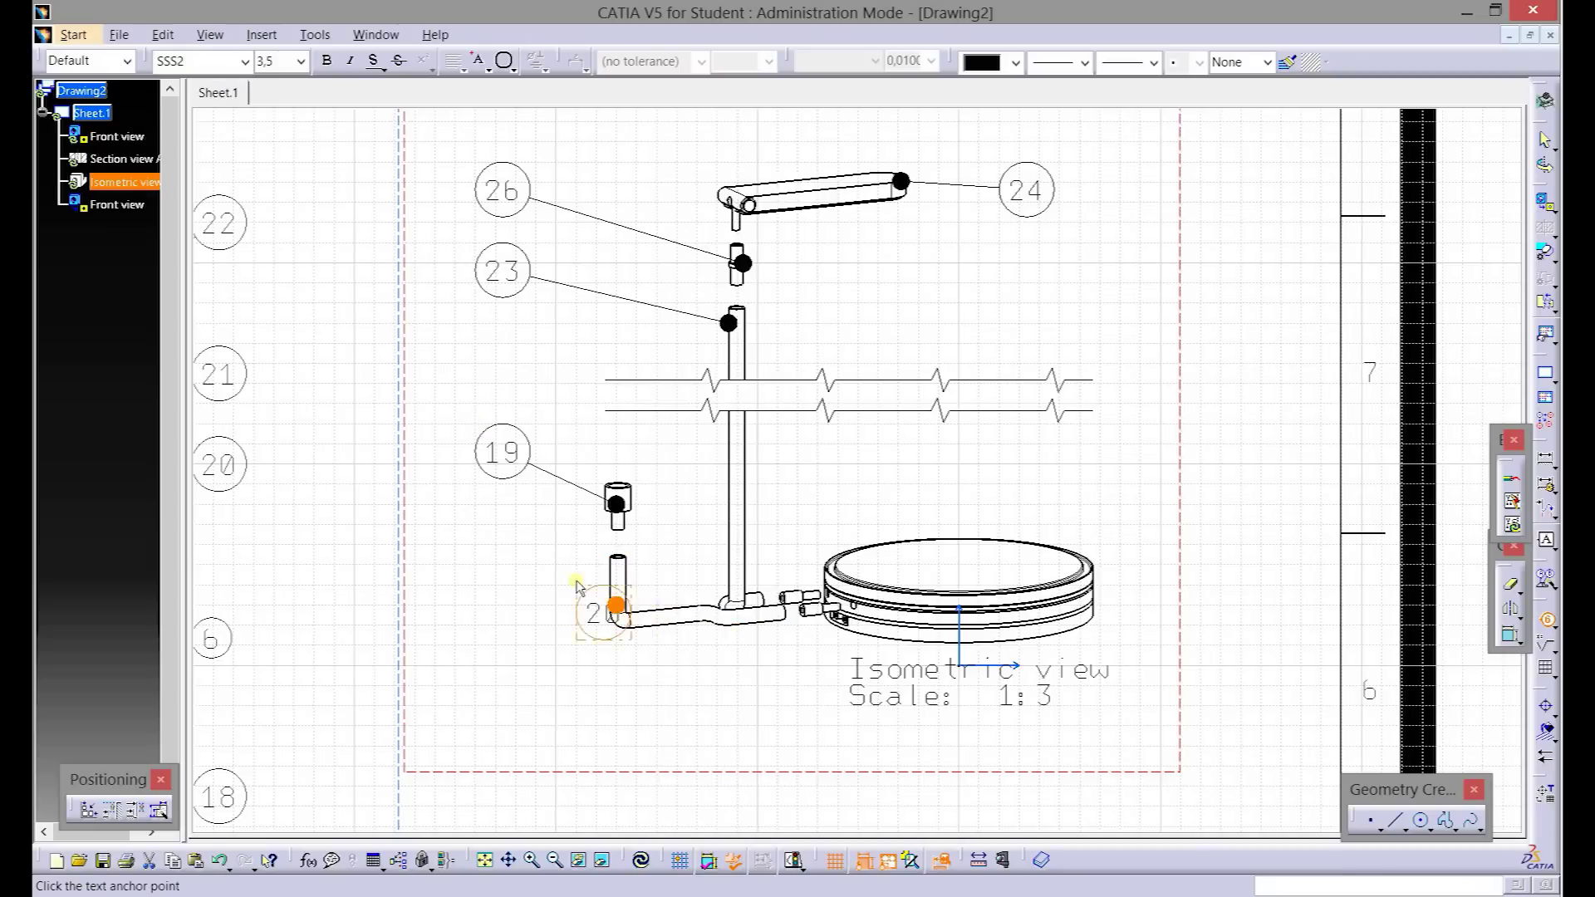
pyautogui.click(470, 544)
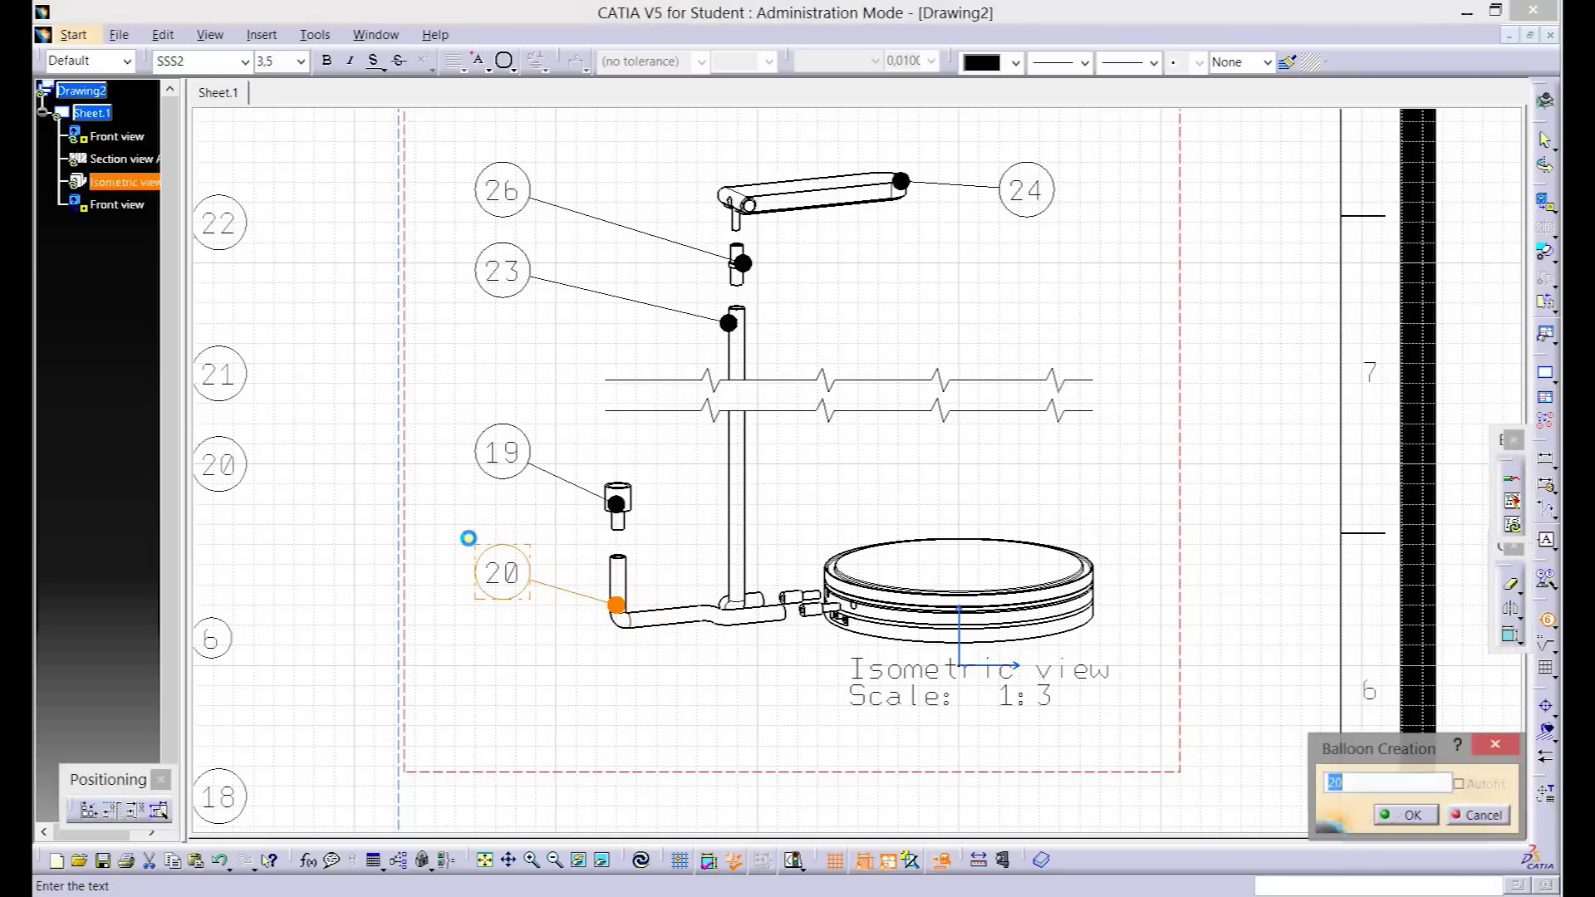
pyautogui.write('21')
pyautogui.press('Return')
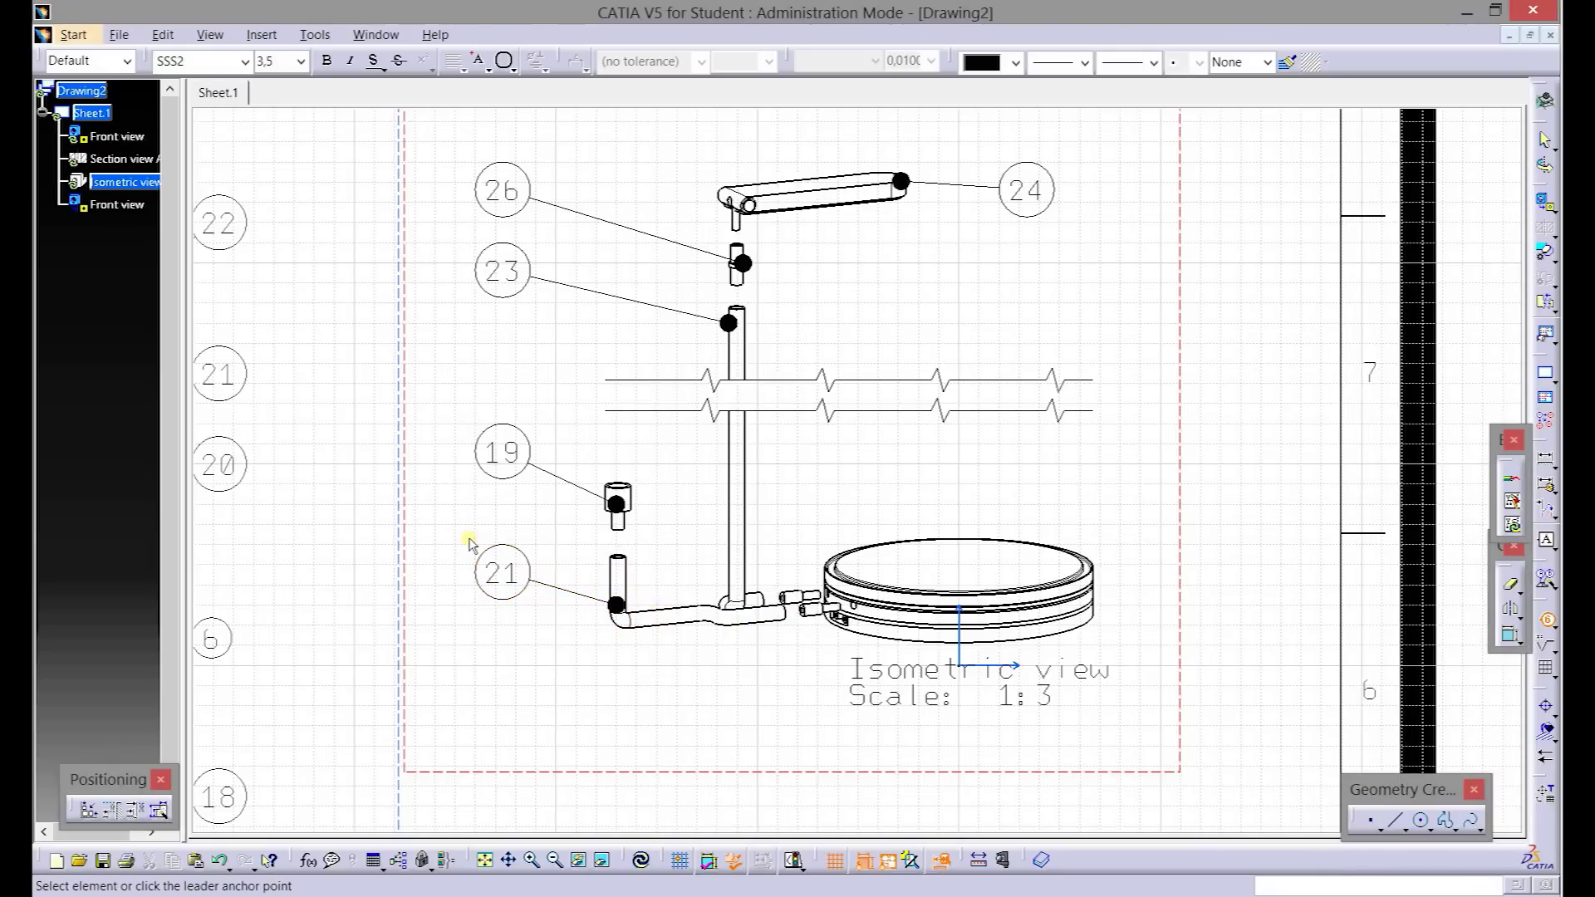
# - Add two balloons numbered 22 on the pipe fittings below the view
pyautogui.click(799, 602)
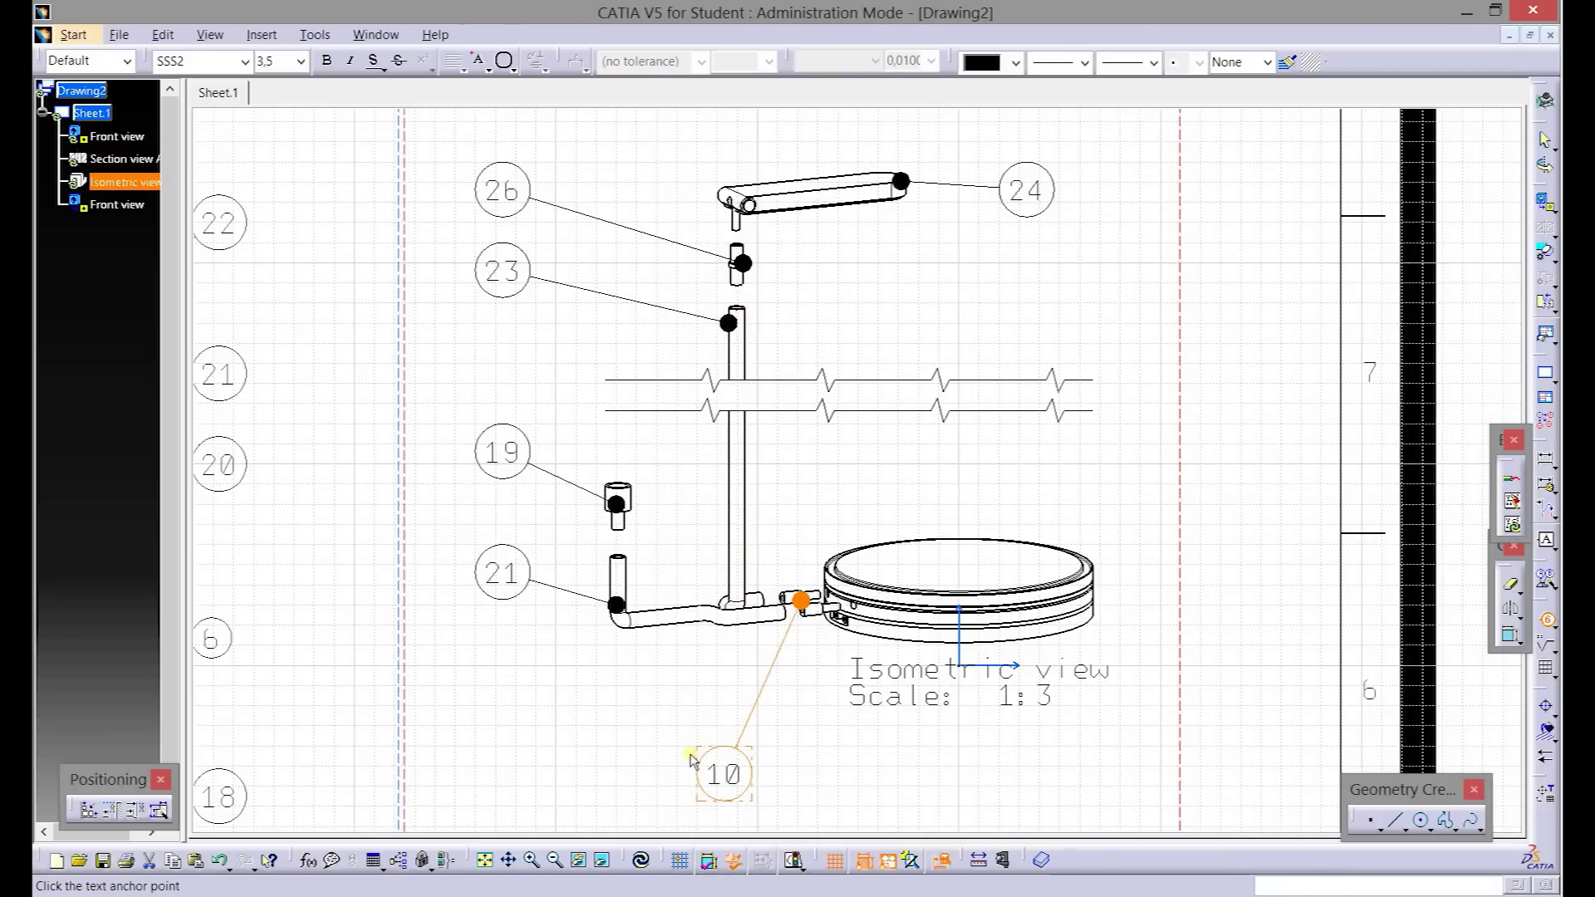
pyautogui.click(692, 759)
pyautogui.write('22')
pyautogui.press('Return')
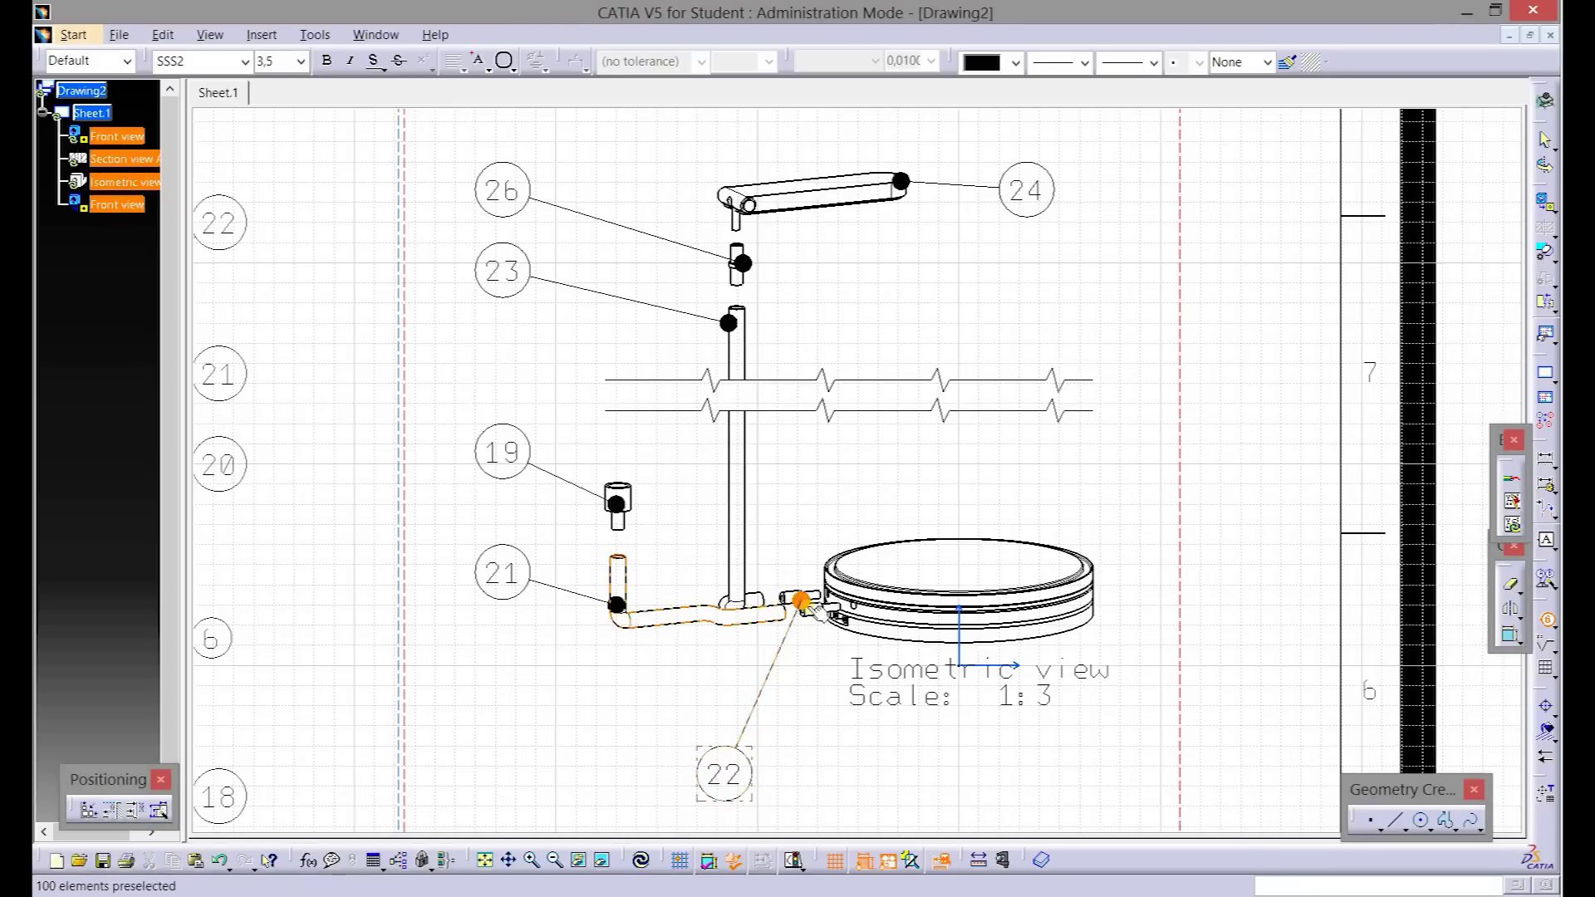
pyautogui.click(830, 613)
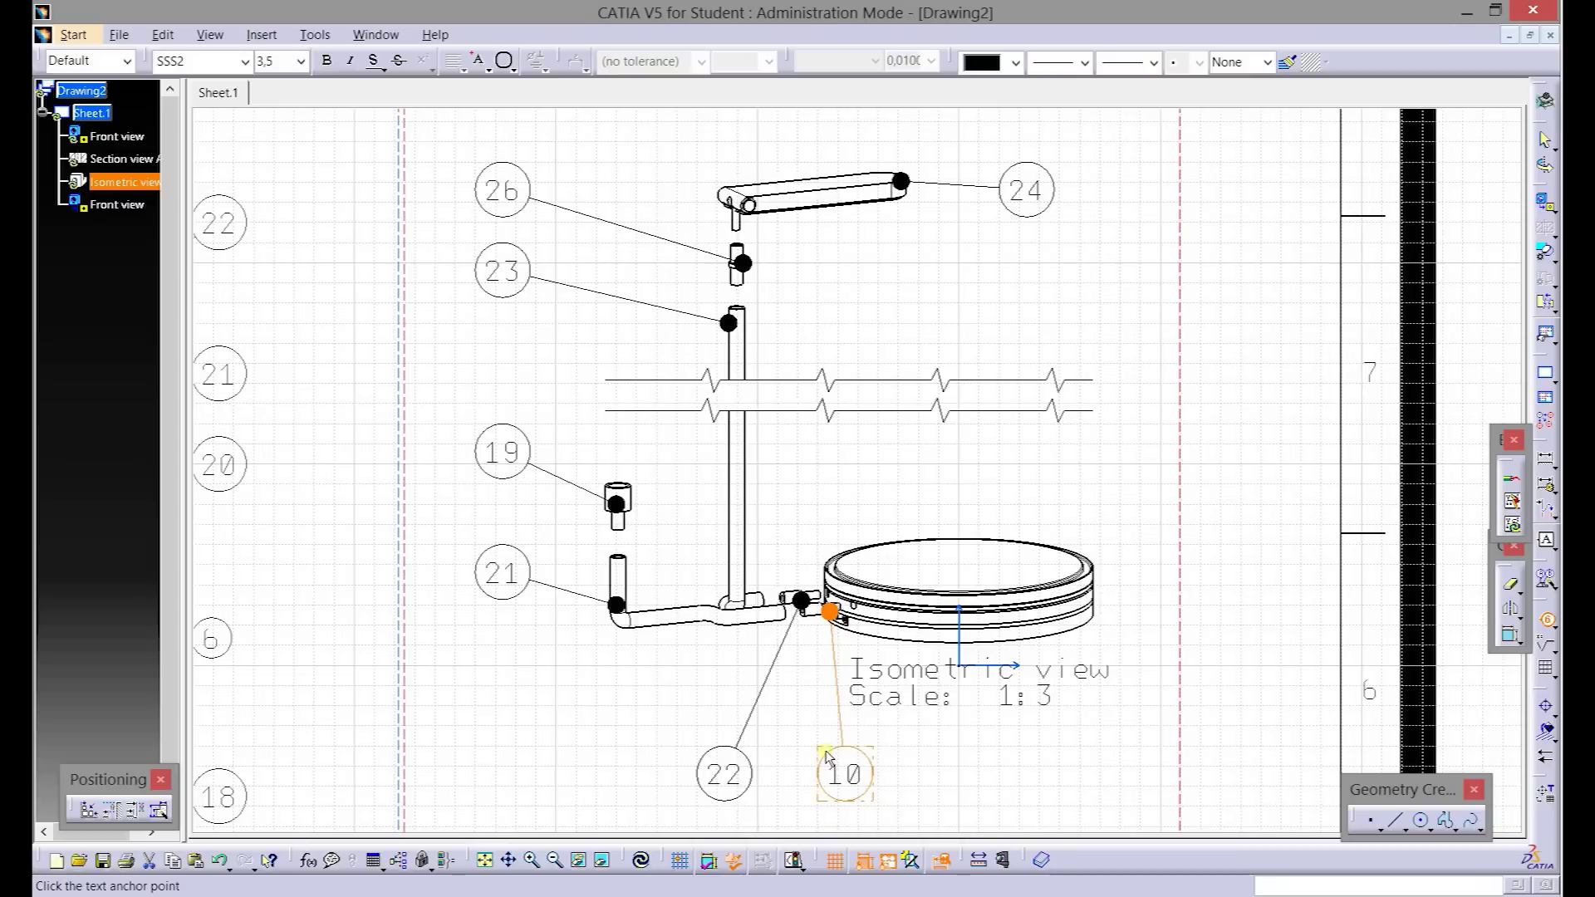
pyautogui.click(825, 753)
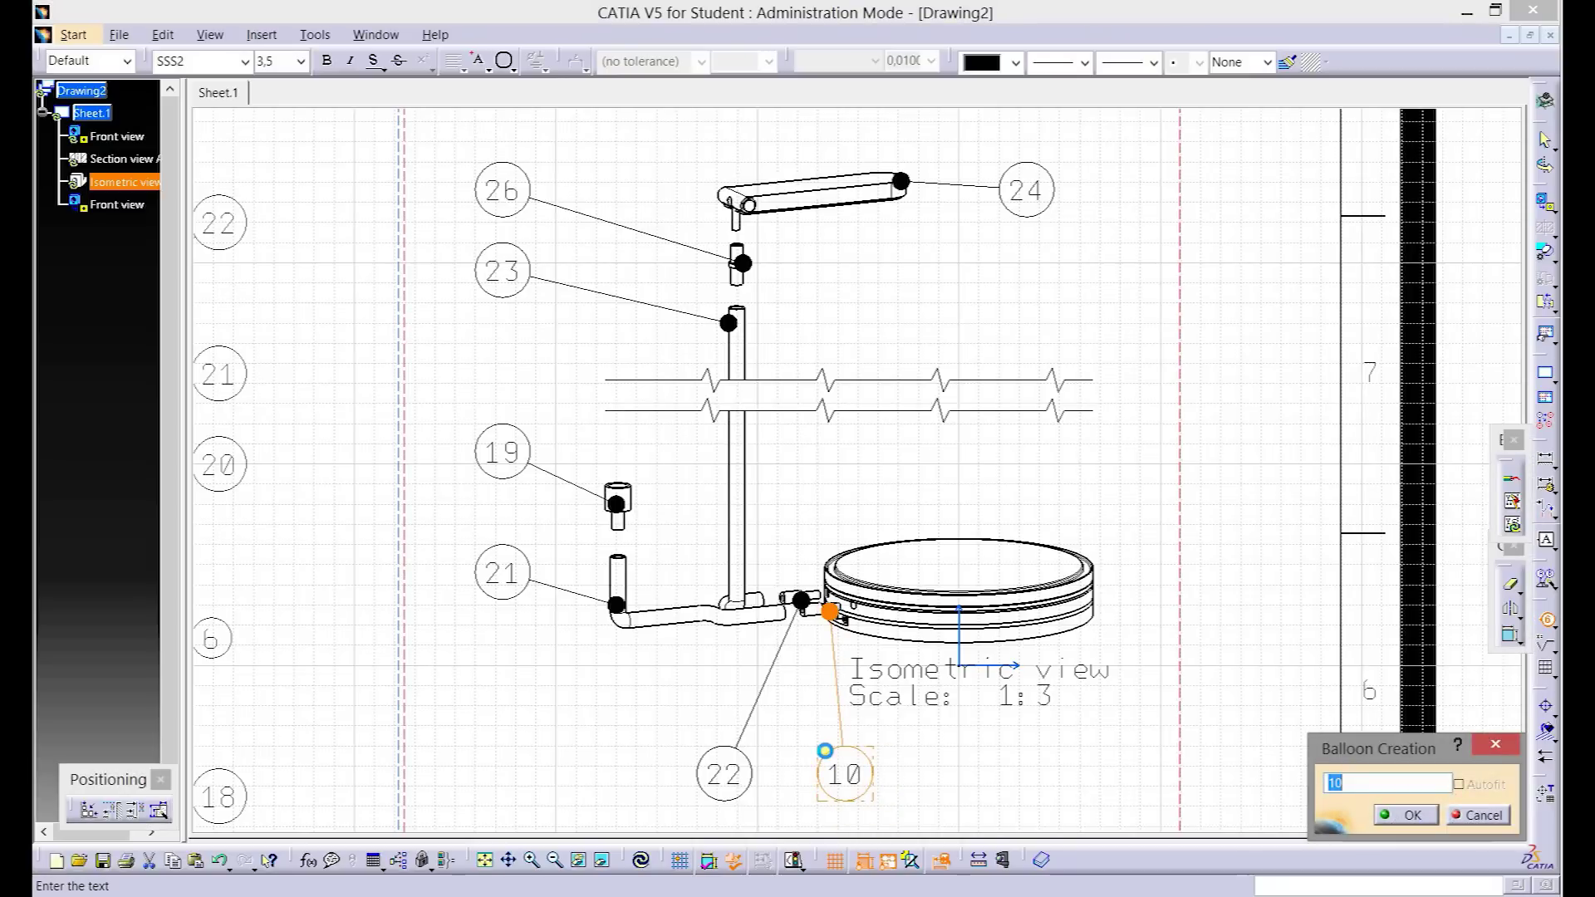
pyautogui.write('22')
pyautogui.press('Return')
# - Add balloon 17 on the round plate, placed above right of it
pyautogui.scroll(-2, 830, 754)
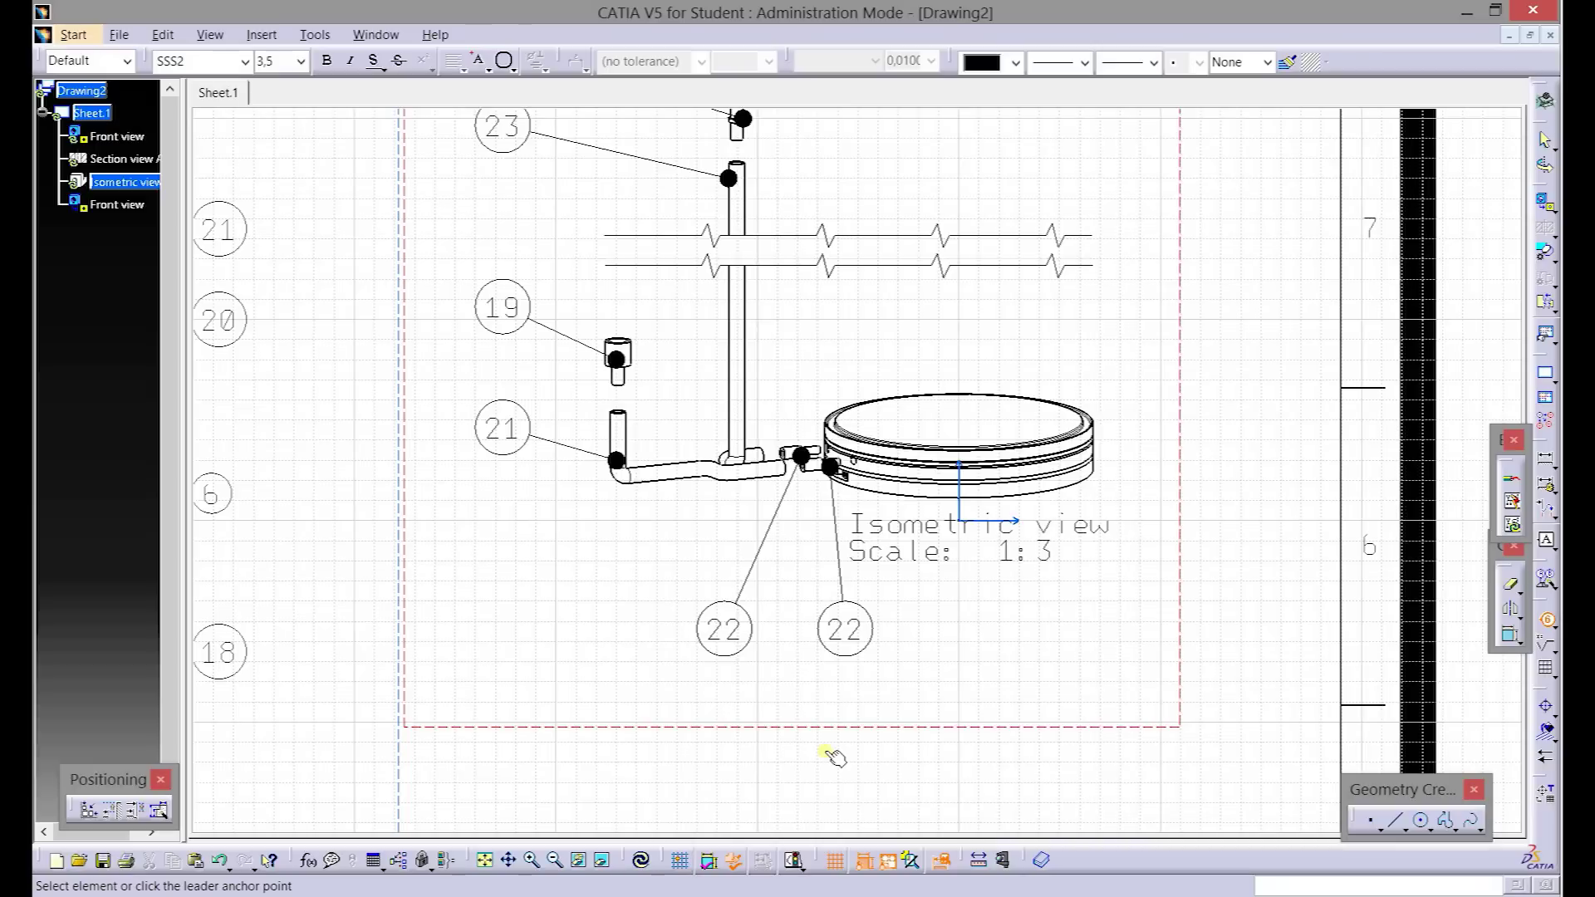
pyautogui.click(1000, 419)
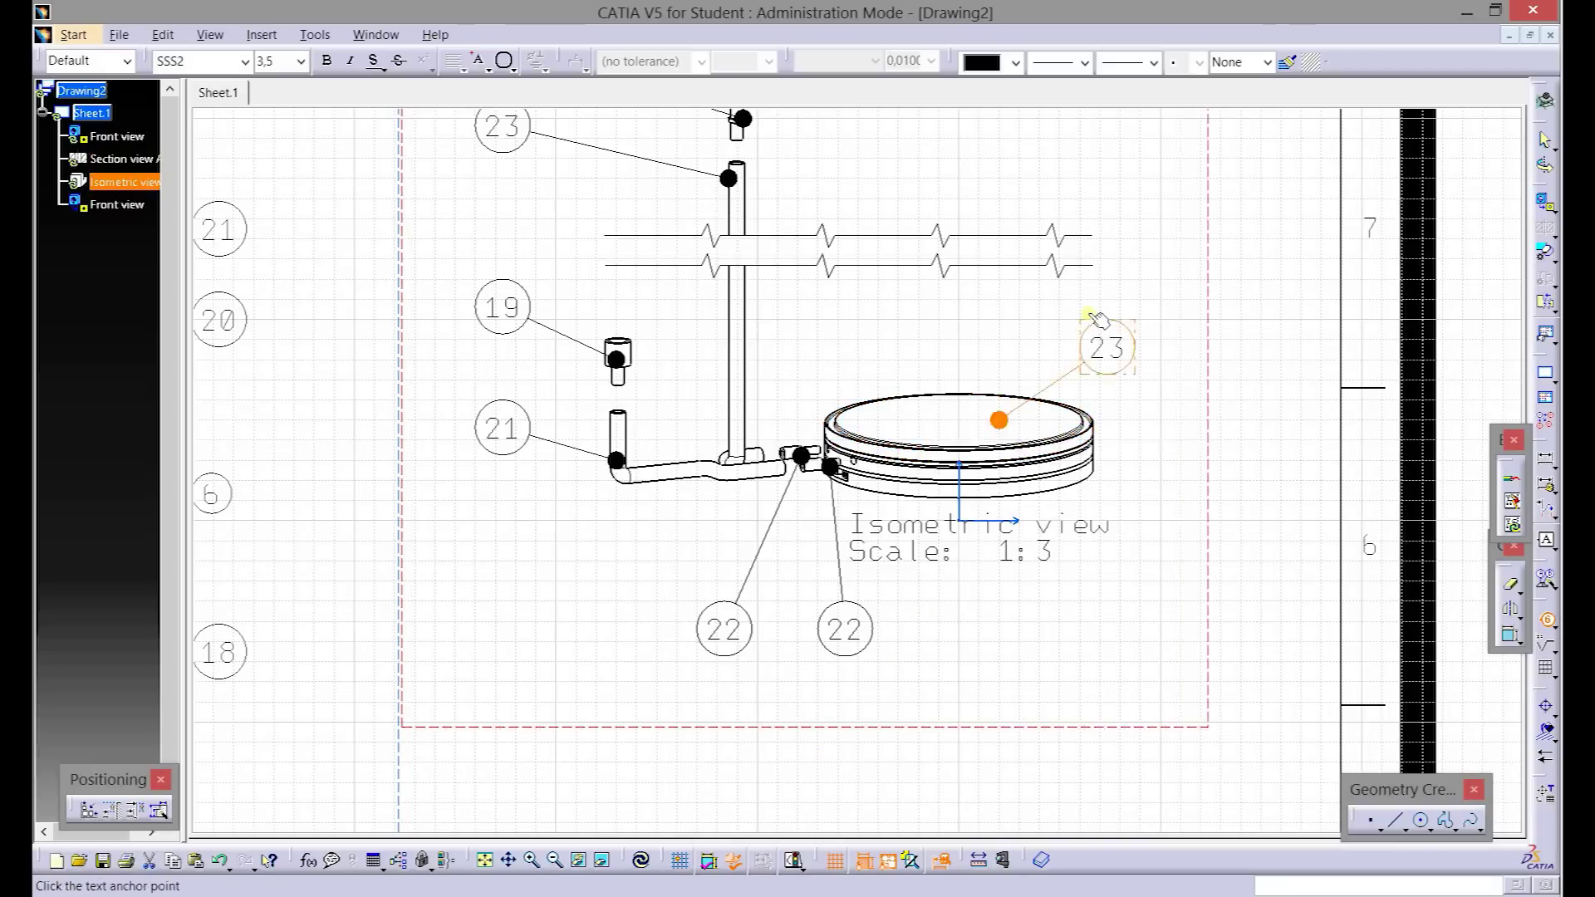
pyautogui.click(1196, 297)
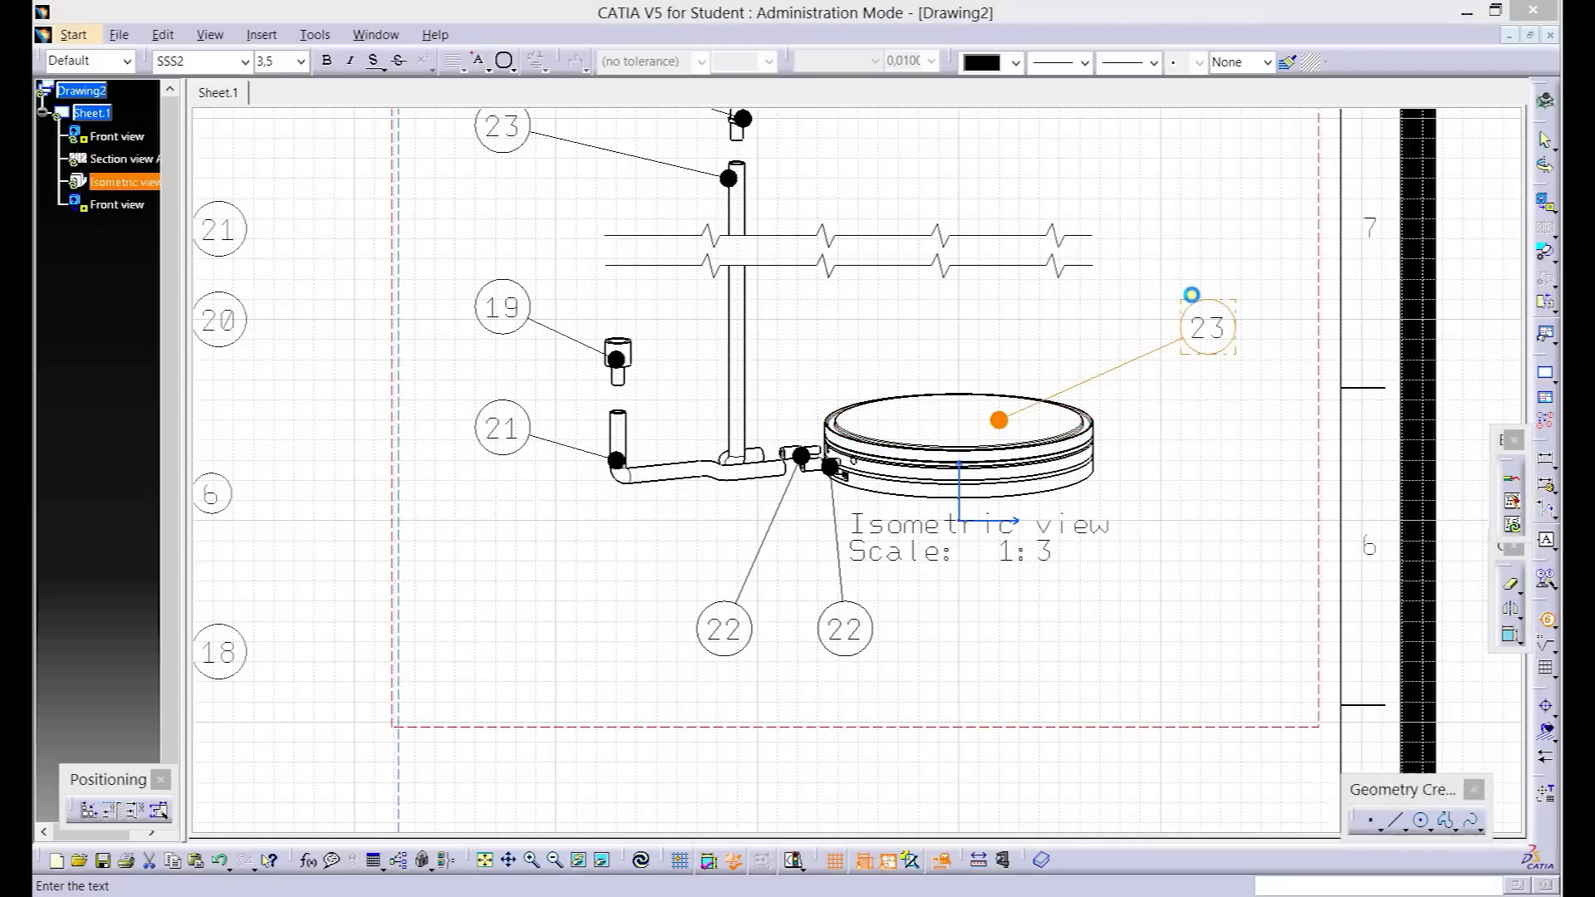
pyautogui.write('17')
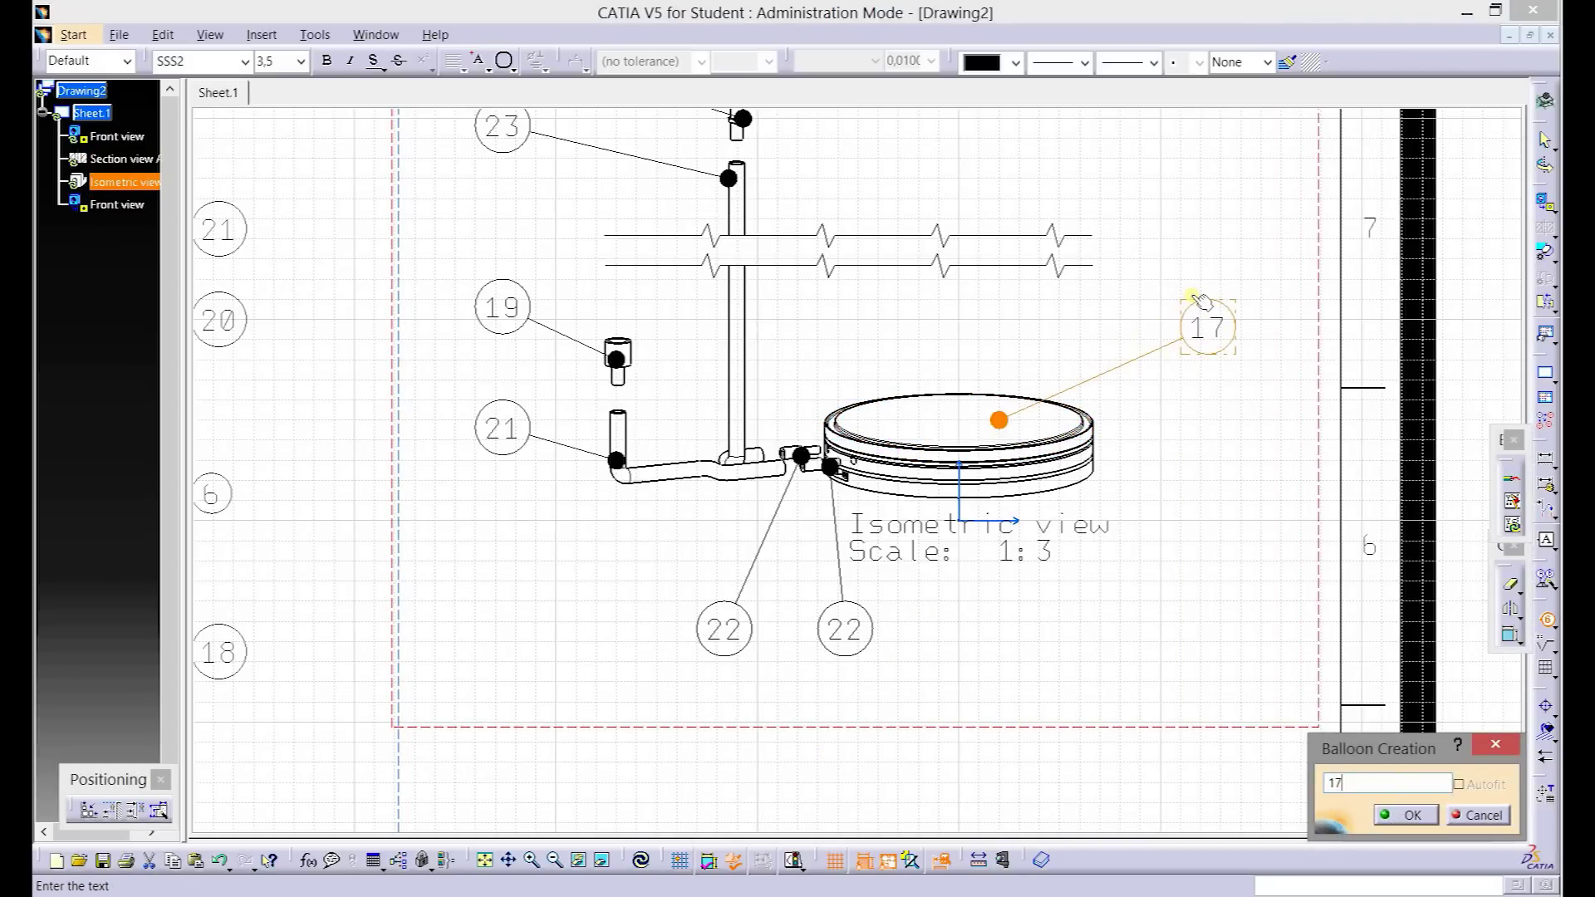
pyautogui.press('Return')
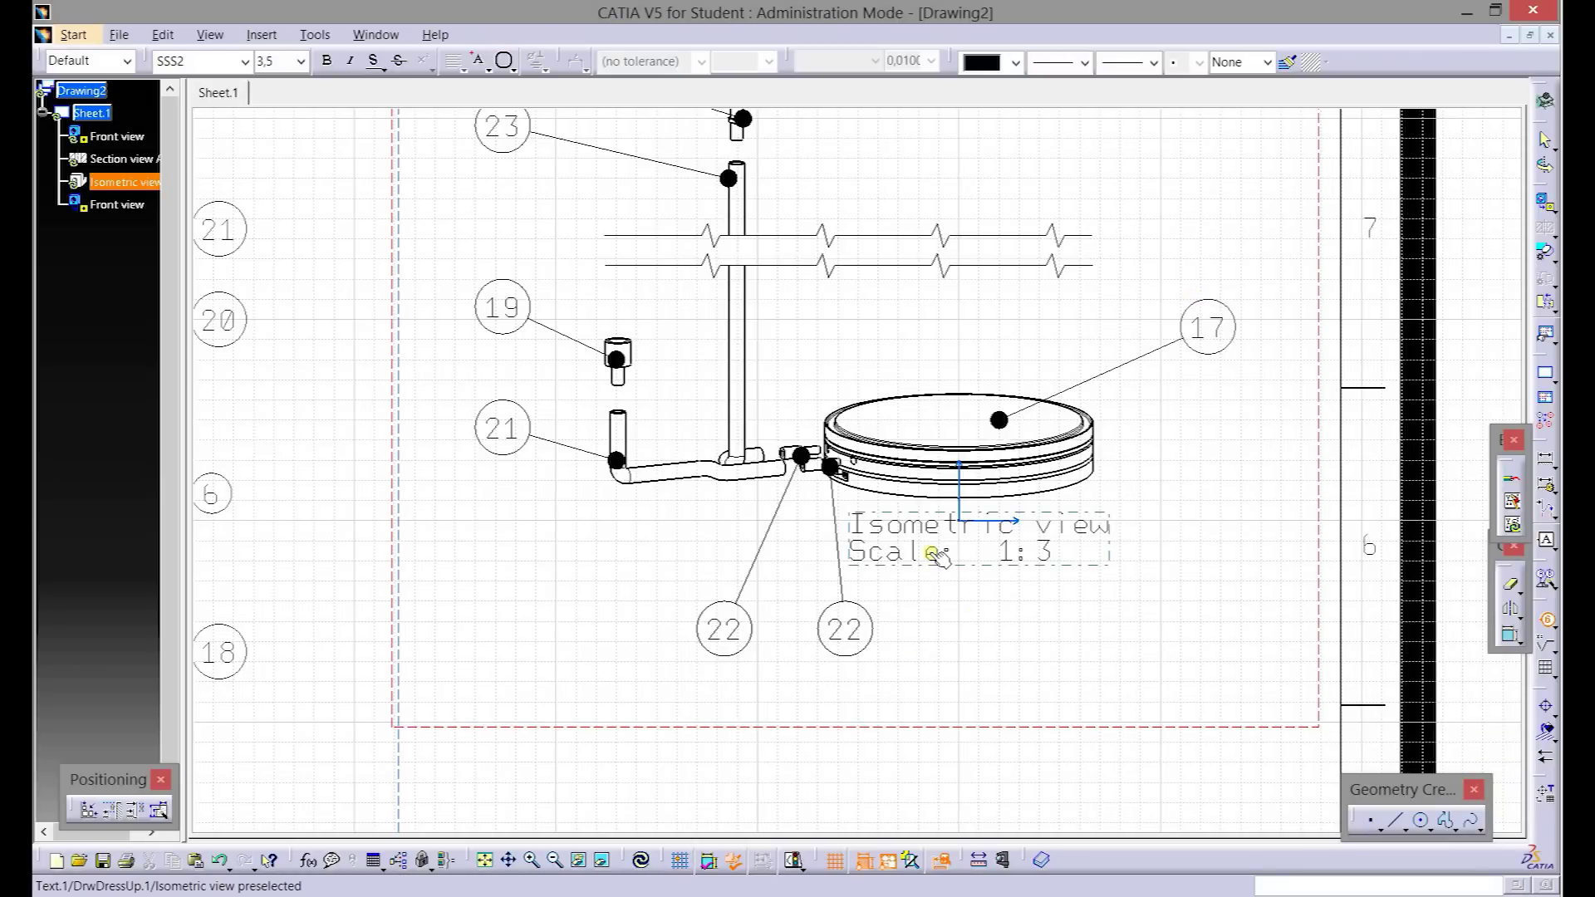
# - Drag the 'Isometric view Scale 1:3' caption down below the balloons
pyautogui.moveTo(938, 555); pyautogui.dragTo(924, 739)
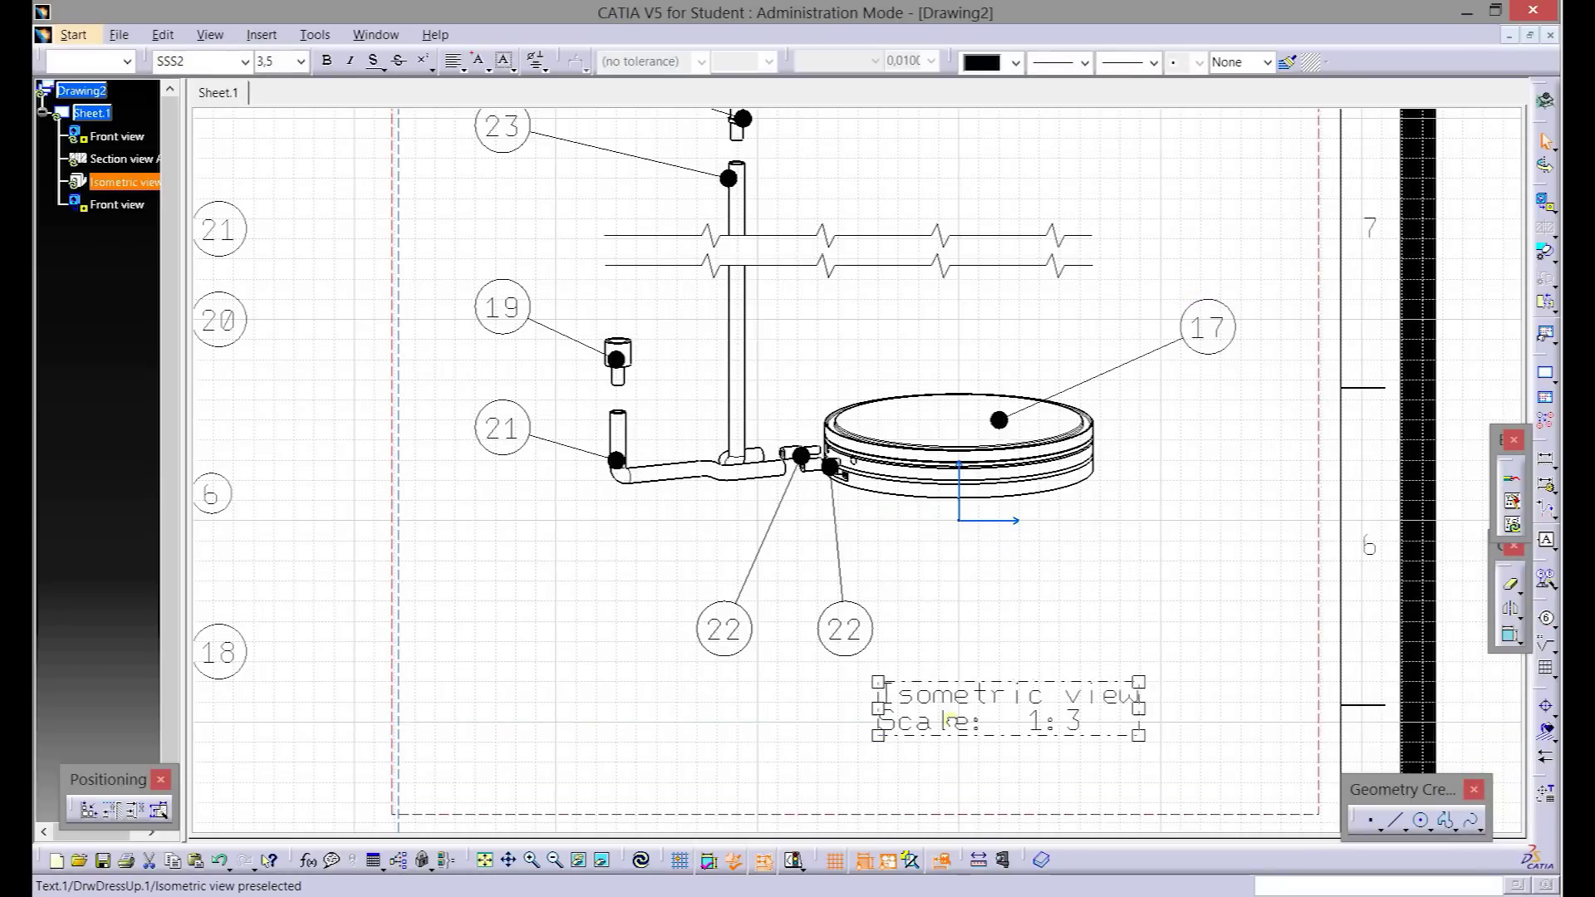
pyautogui.scroll(-2, 925, 740)
pyautogui.scroll(-2, 925, 739)
pyautogui.scroll(-2, 927, 739)
pyautogui.scroll(-2, 927, 739)
pyautogui.scroll(-2, 927, 739)
pyautogui.scroll(-2, 927, 740)
pyautogui.scroll(-1, 927, 739)
pyautogui.scroll(1, 927, 740)
pyautogui.scroll(2, 927, 739)
pyautogui.scroll(2, 927, 739)
pyautogui.scroll(2, 927, 739)
pyautogui.scroll(2, 927, 739)
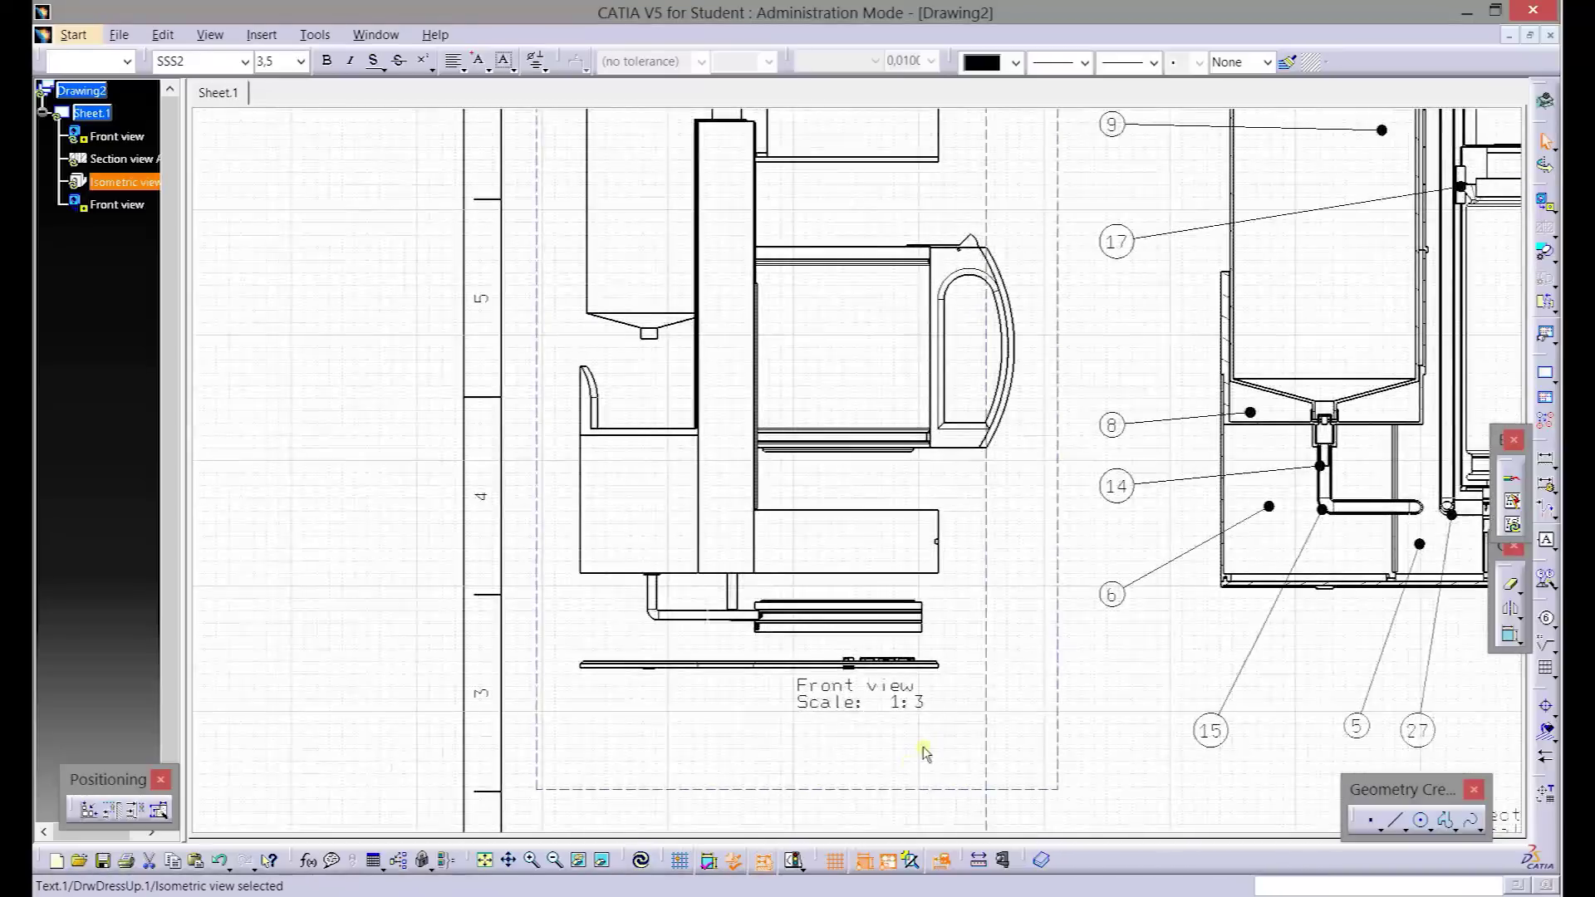
# - Activate the front view and add balloon 1 on the base plate
pyautogui.rightClick(853, 791)
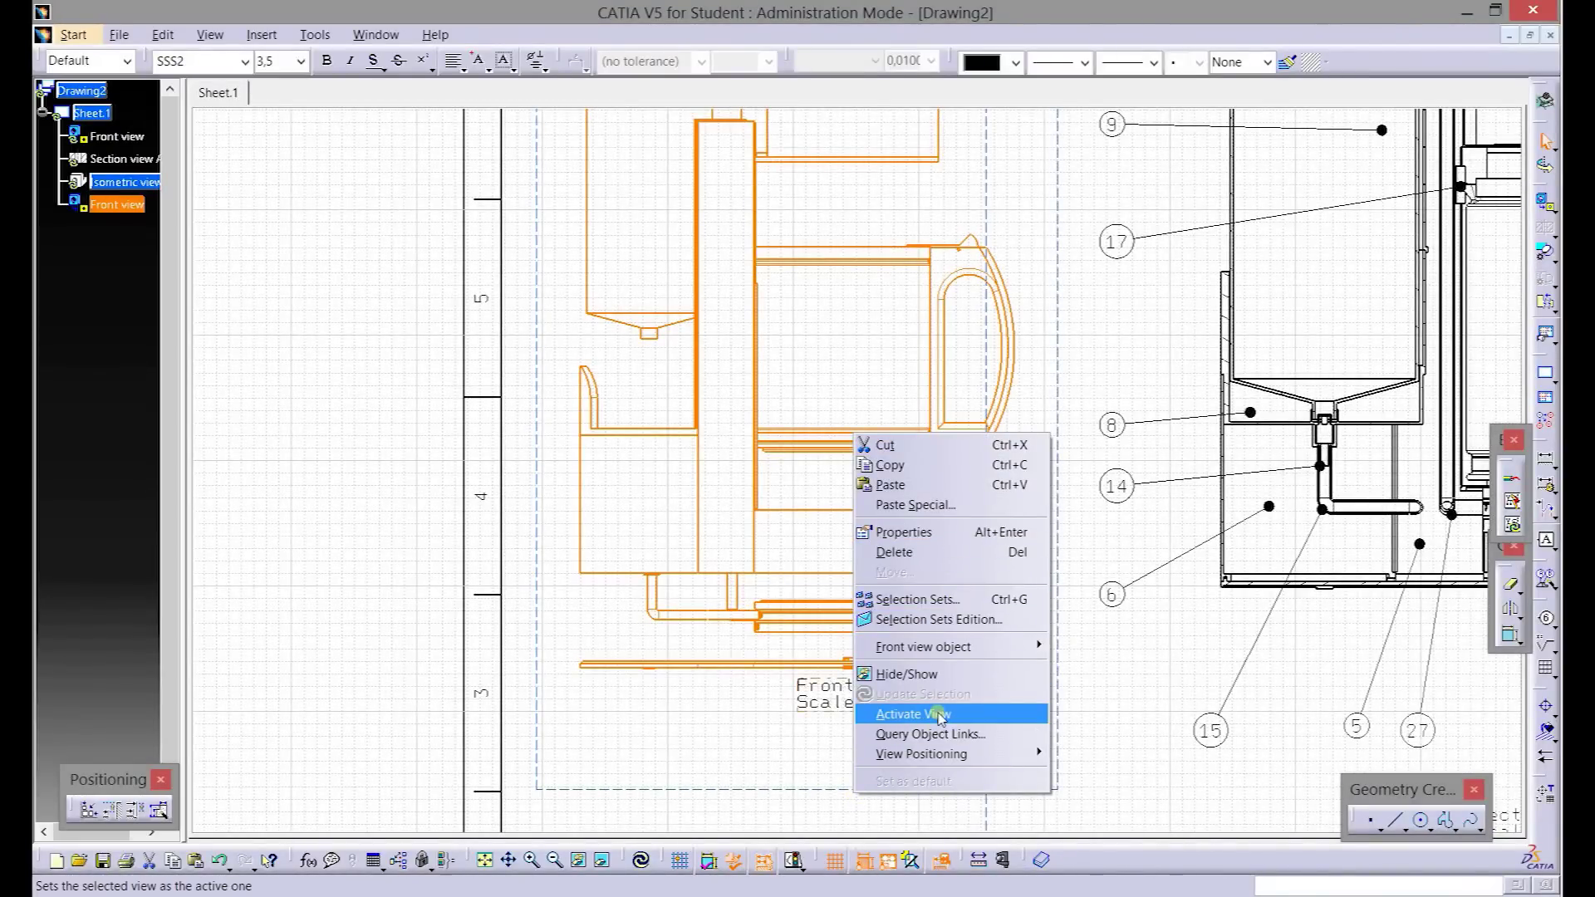
pyautogui.click(936, 714)
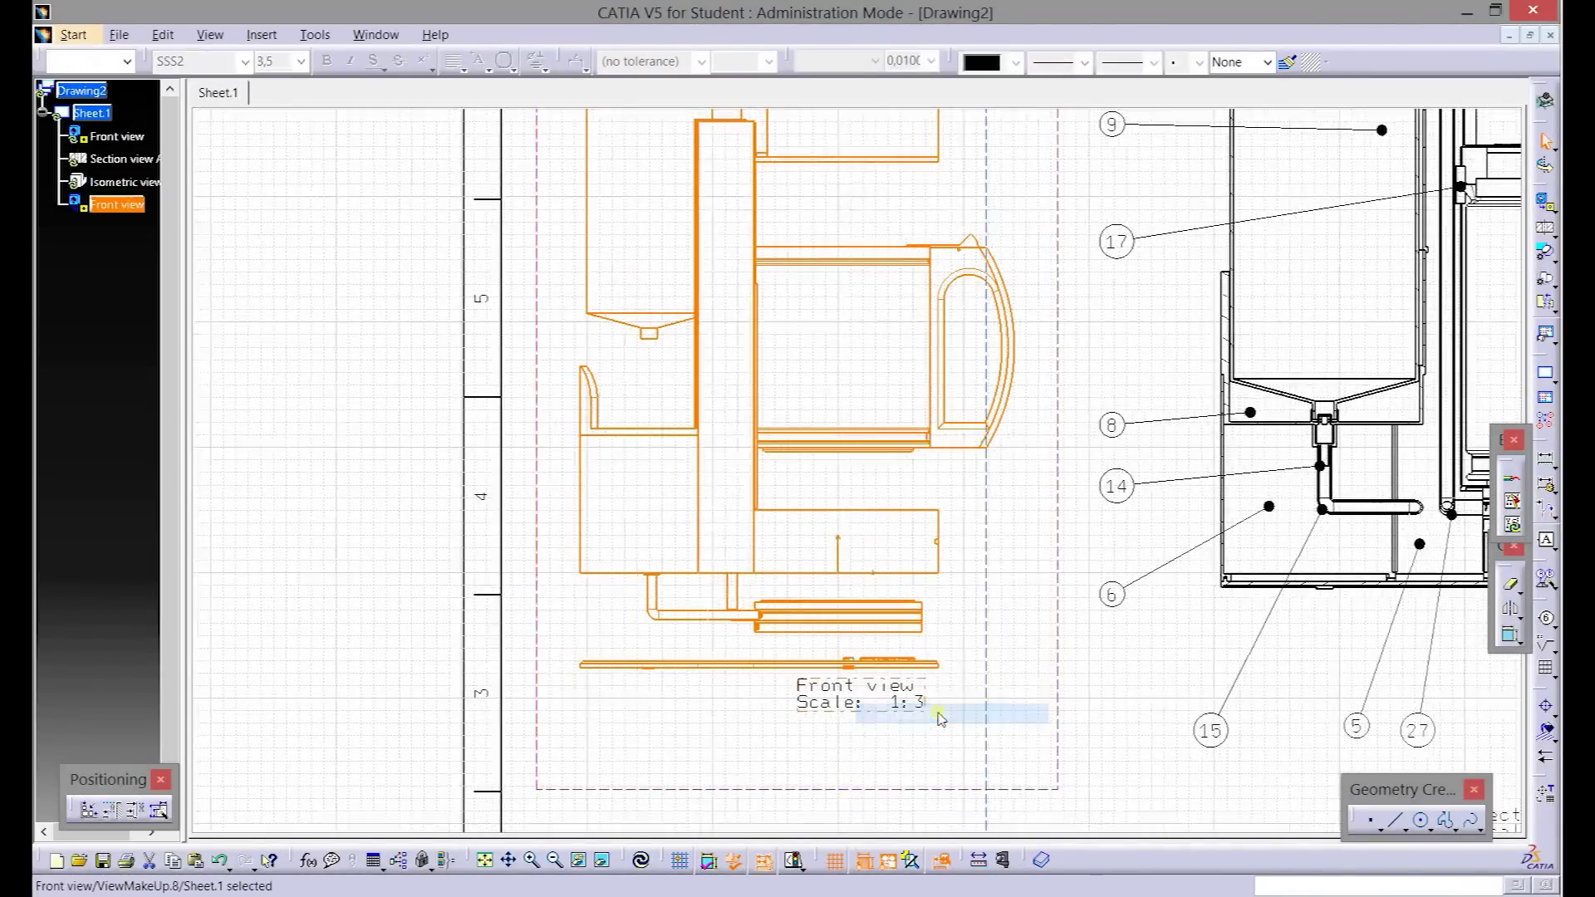
pyautogui.click(1545, 619)
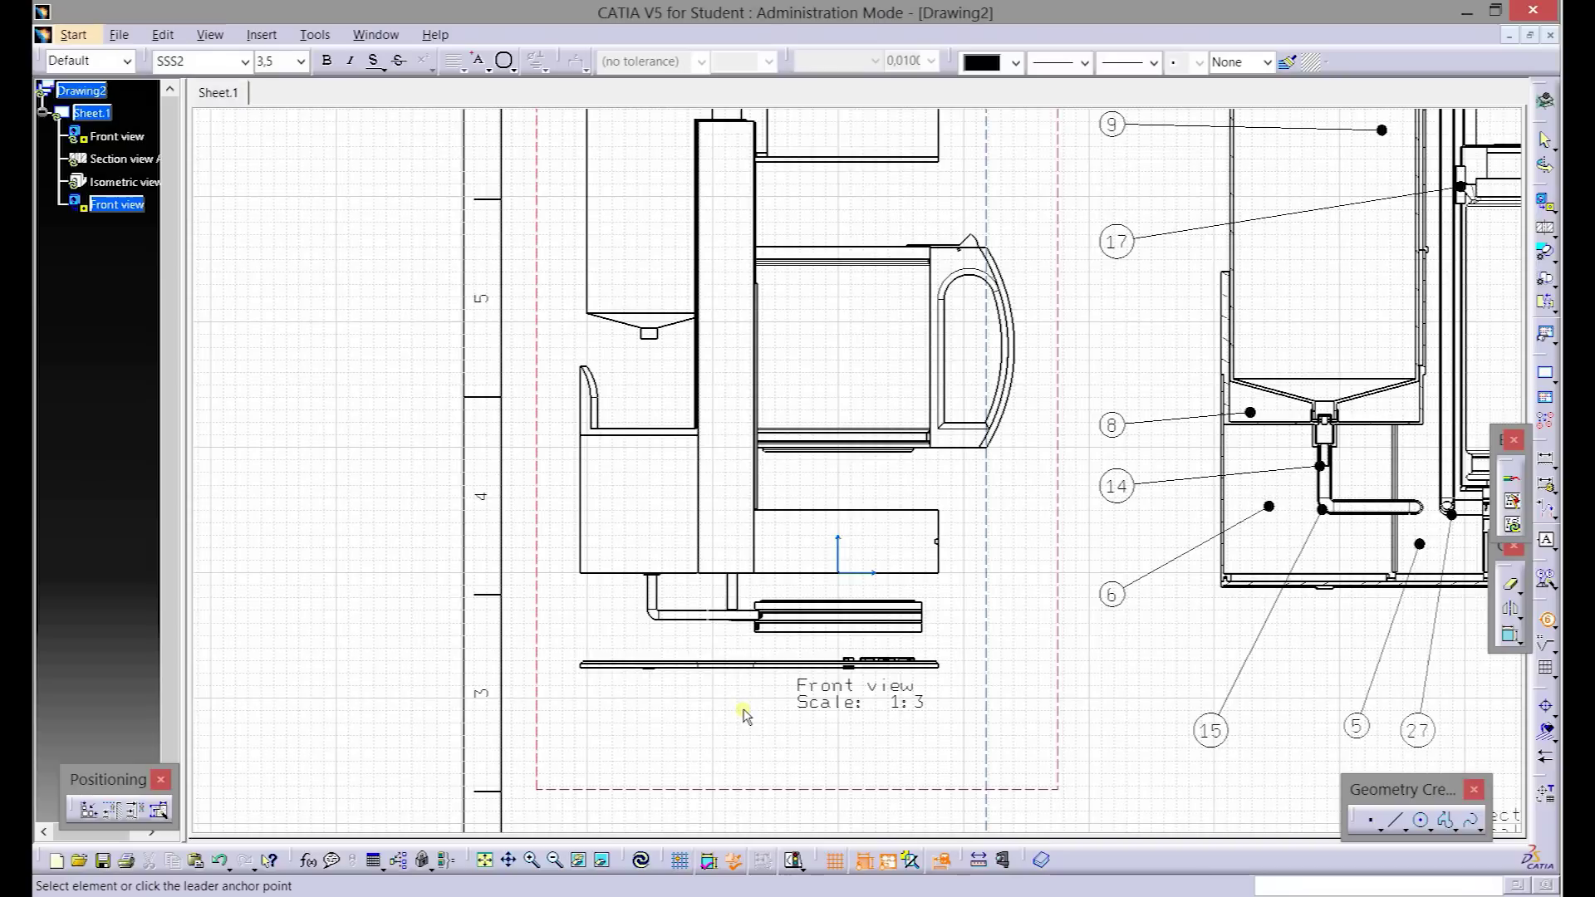
pyautogui.click(707, 663)
pyautogui.click(598, 723)
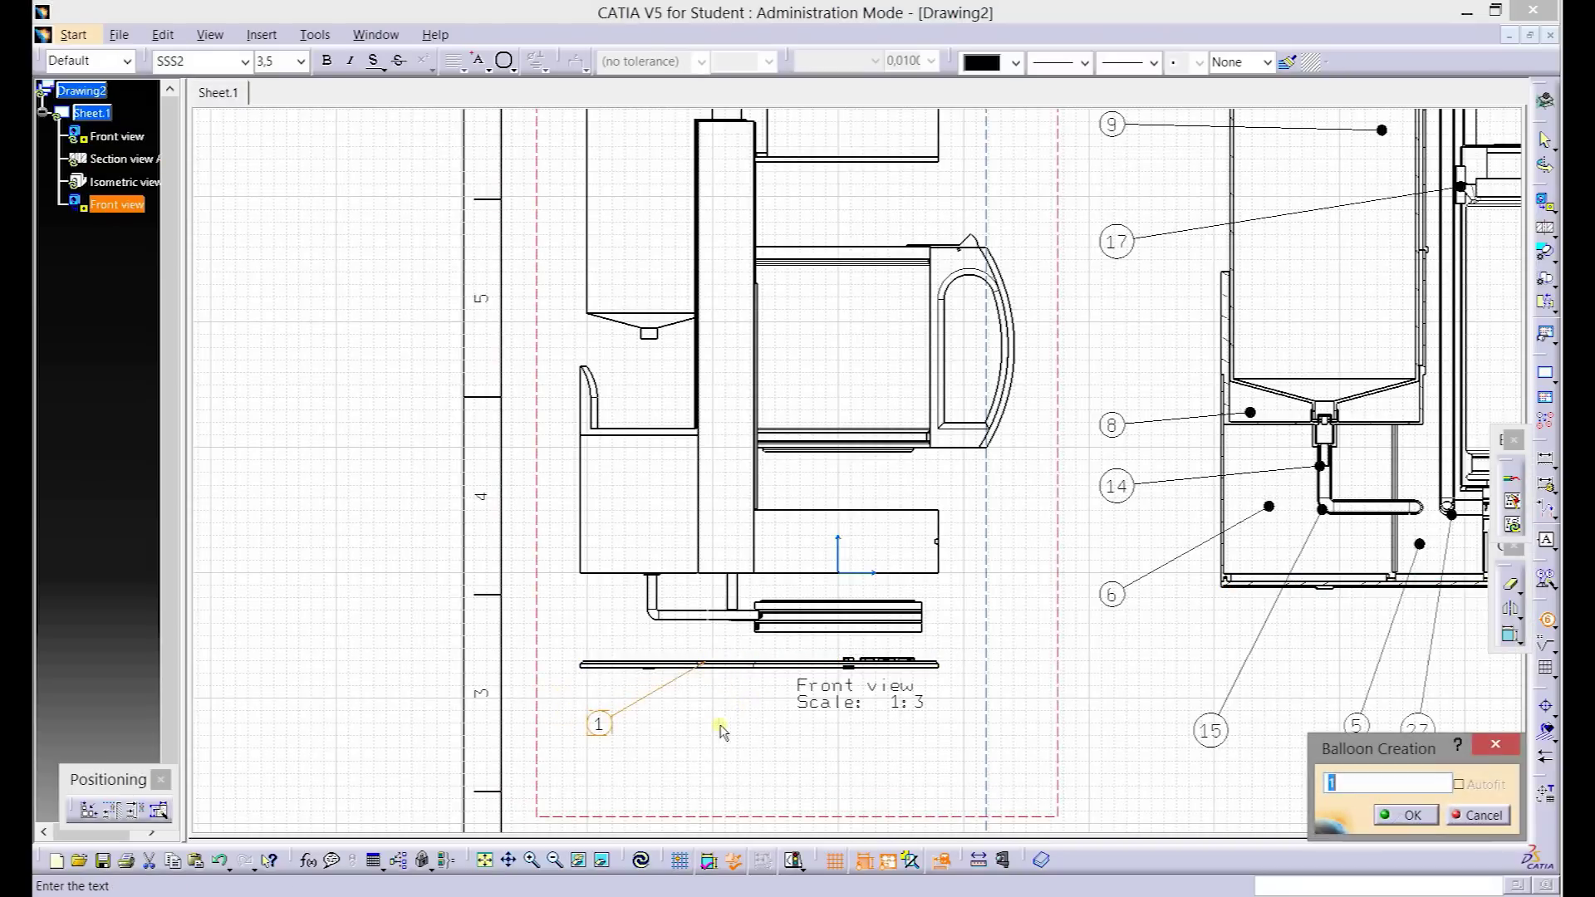
pyautogui.click(1406, 815)
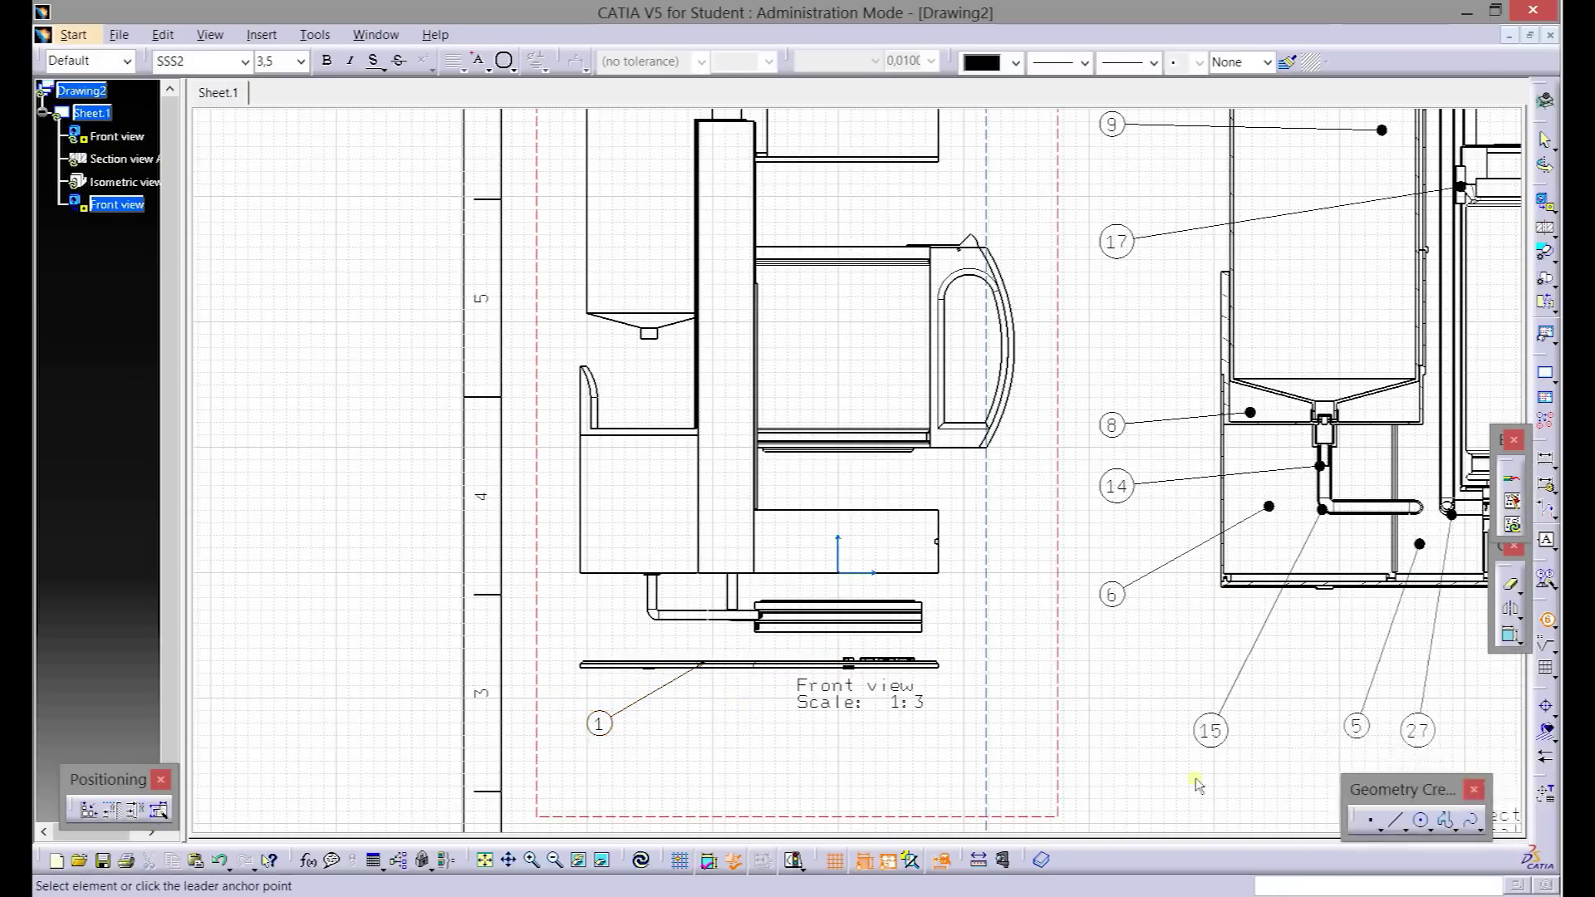
# - Add balloon 2 on the foot part of the front view
pyautogui.scroll(3, 918, 723)
pyautogui.scroll(3, 884, 705)
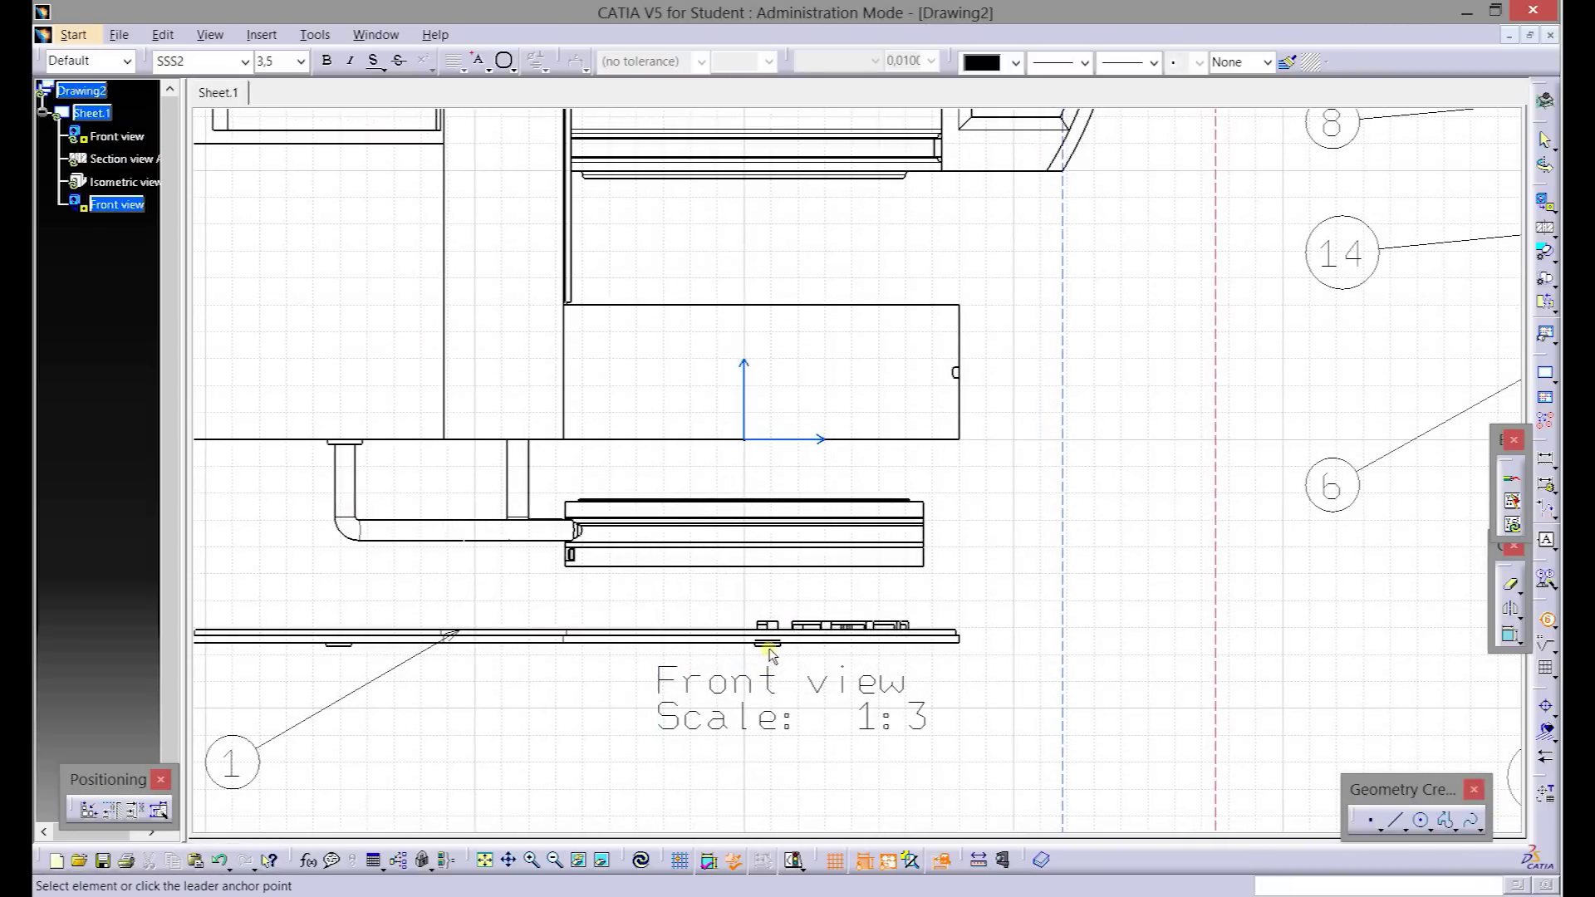
pyautogui.click(781, 648)
pyautogui.scroll(-2, 819, 728)
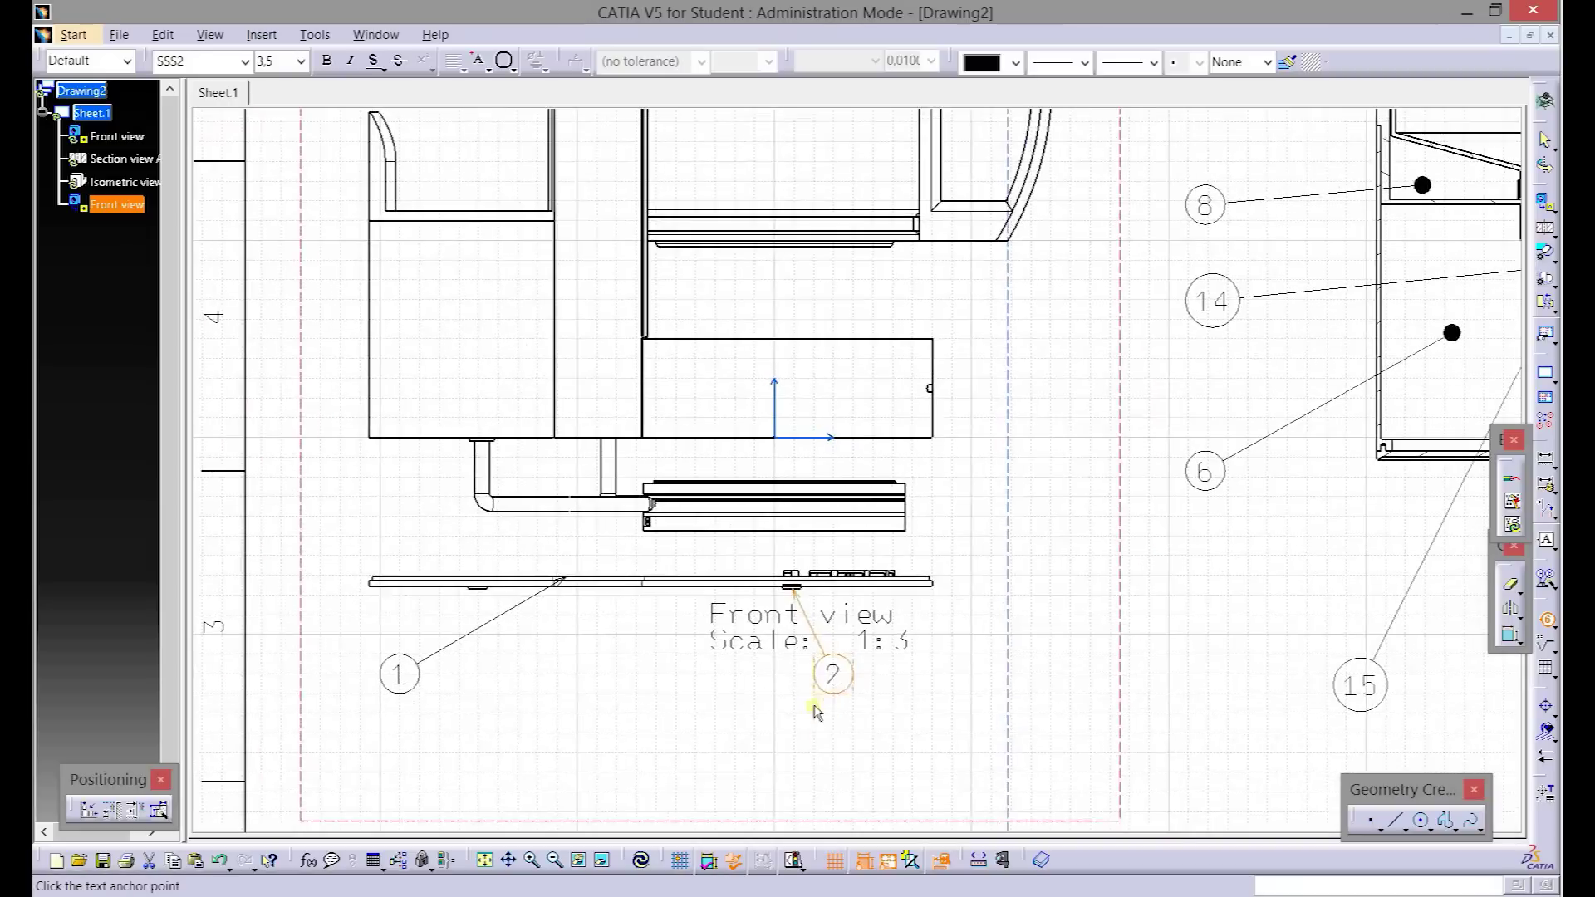
pyautogui.click(880, 656)
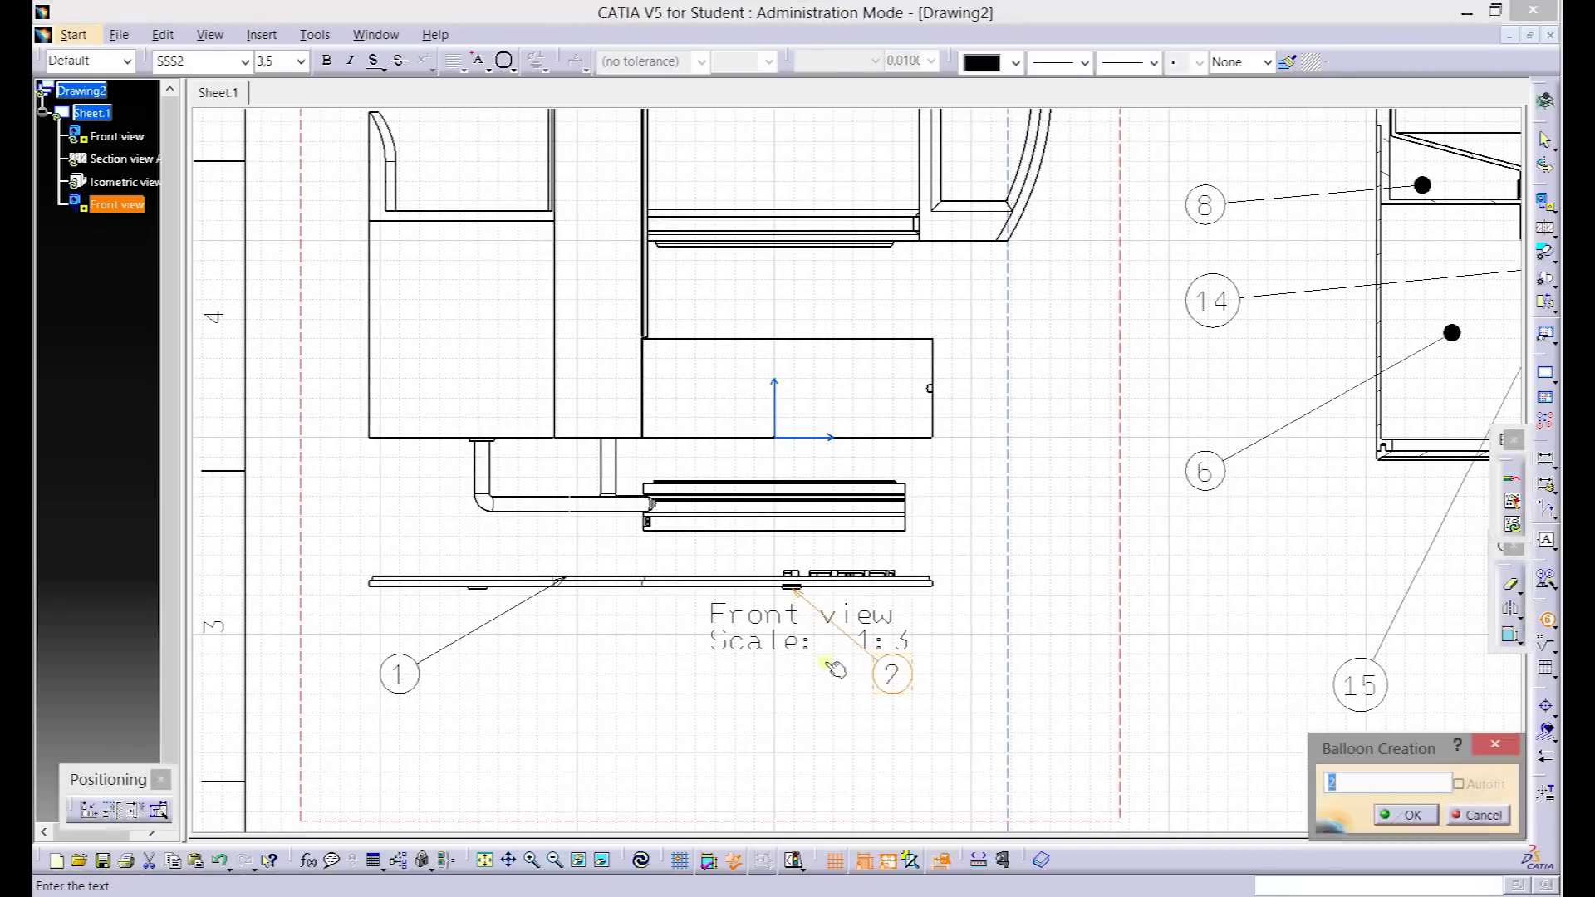
pyautogui.click(1406, 814)
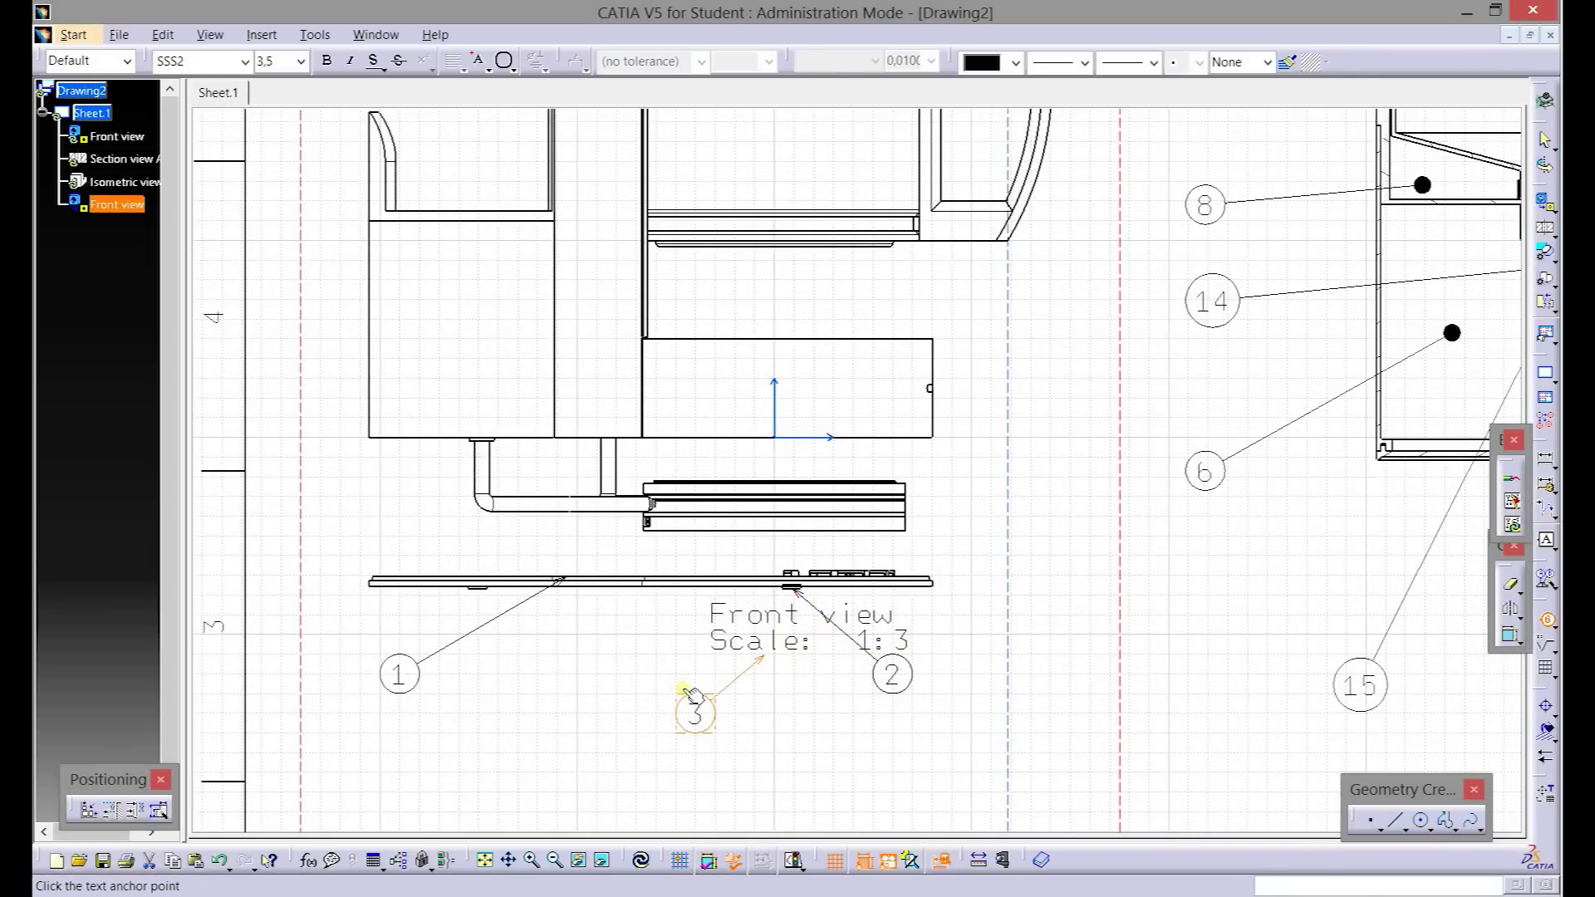
# - Move the front view's caption down below the balloons and fit the sheet
pyautogui.press('Escape')
pyautogui.moveTo(751, 646); pyautogui.dragTo(621, 737)
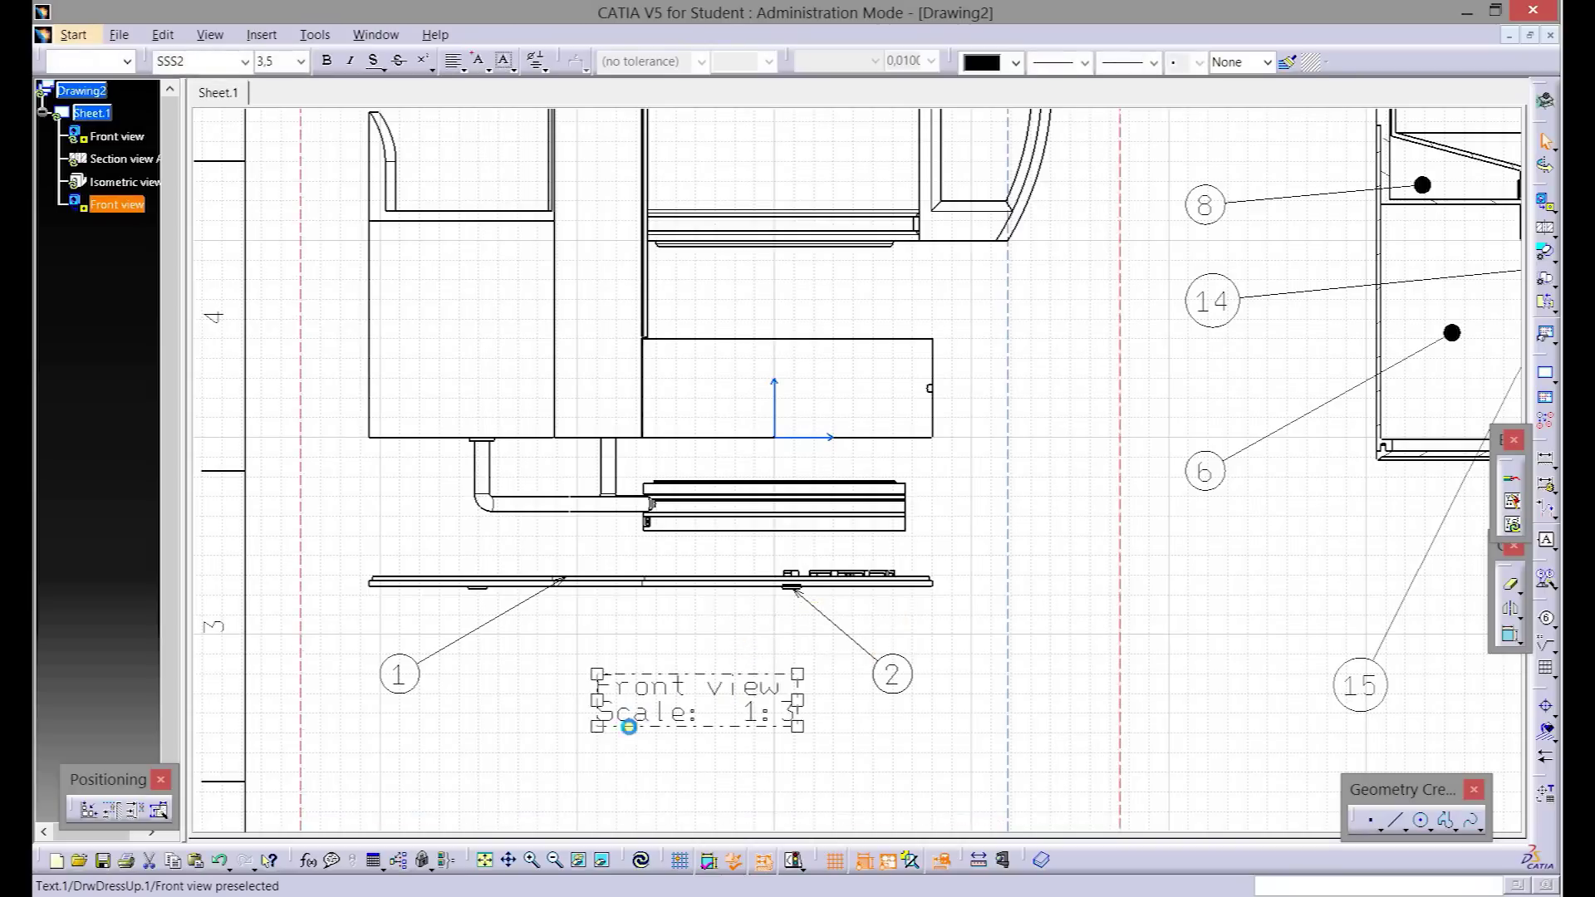
pyautogui.press('Home')
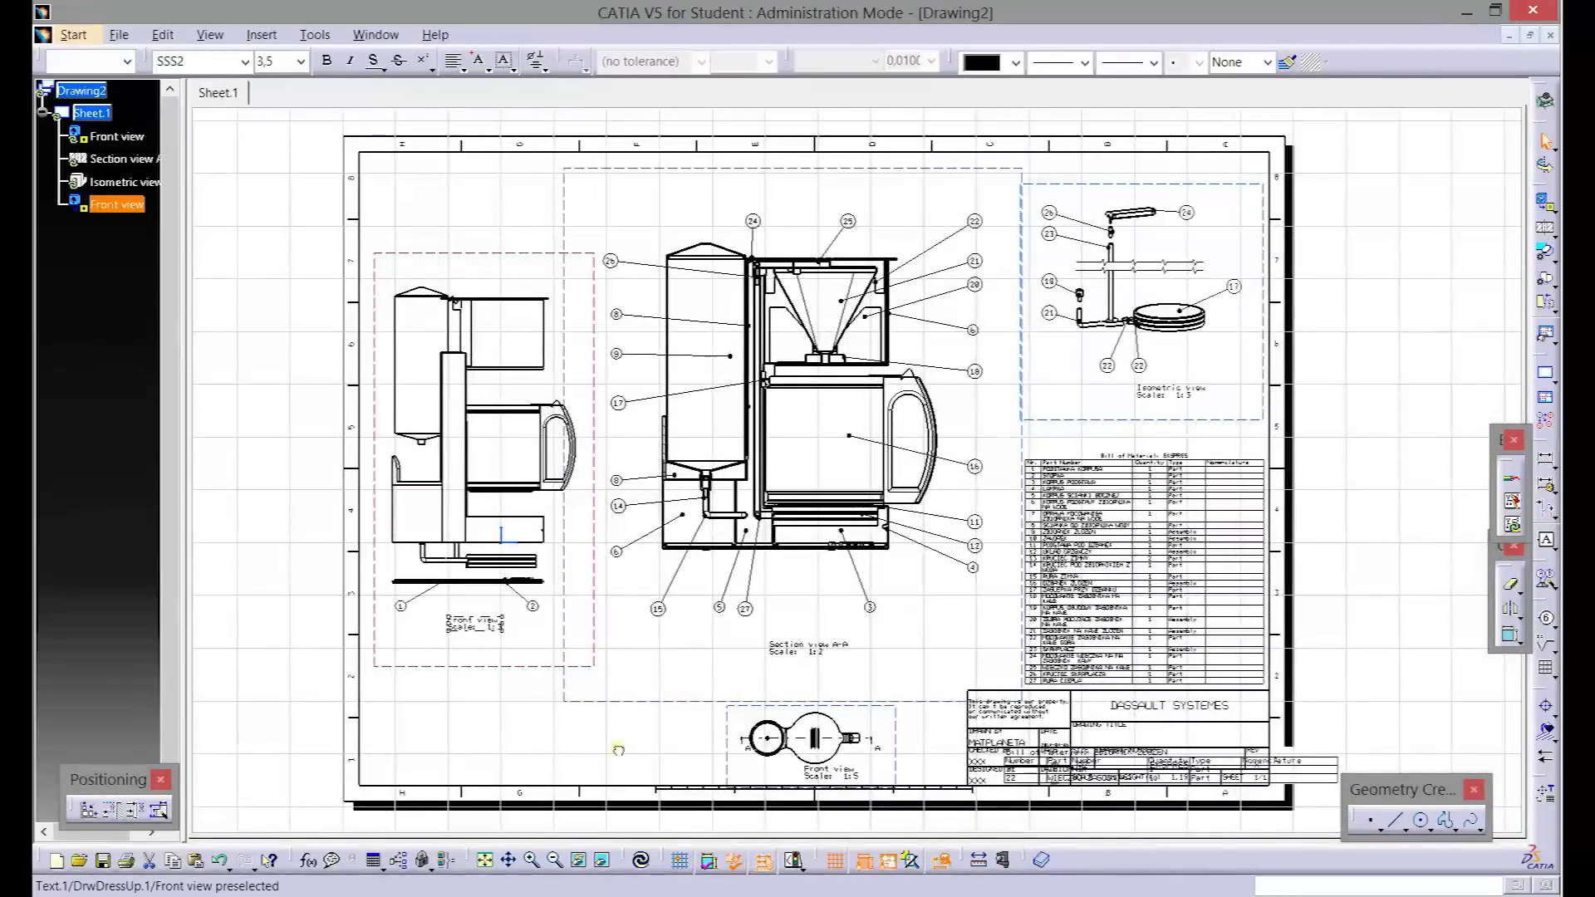
# - Fit the whole sheet, then turn off the background grid and view frames
pyautogui.click(484, 859)
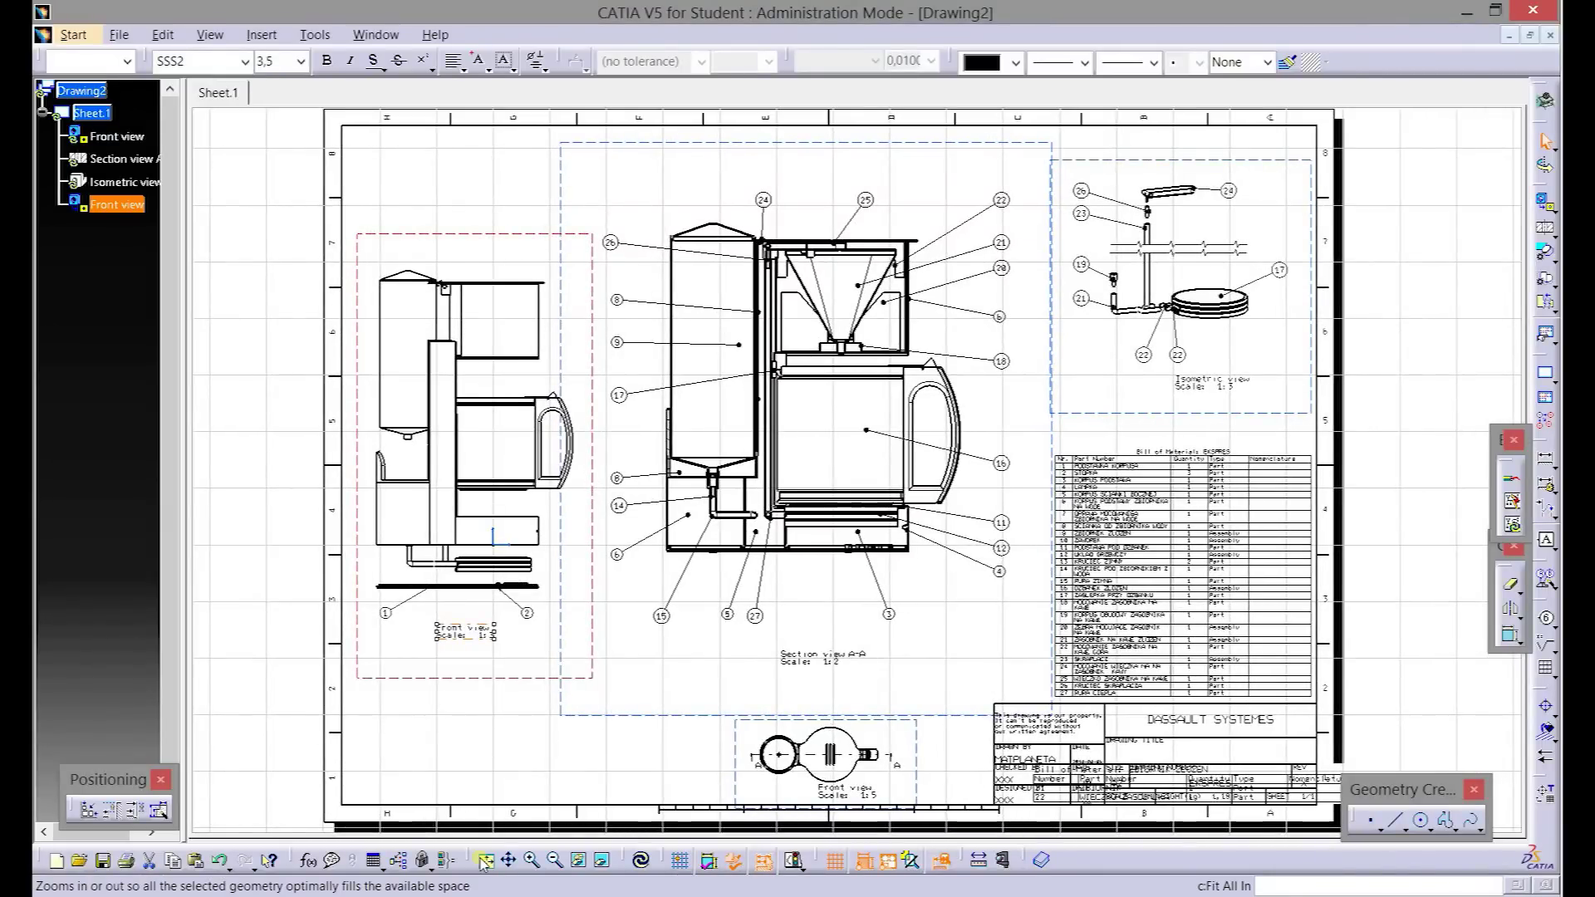
pyautogui.click(837, 862)
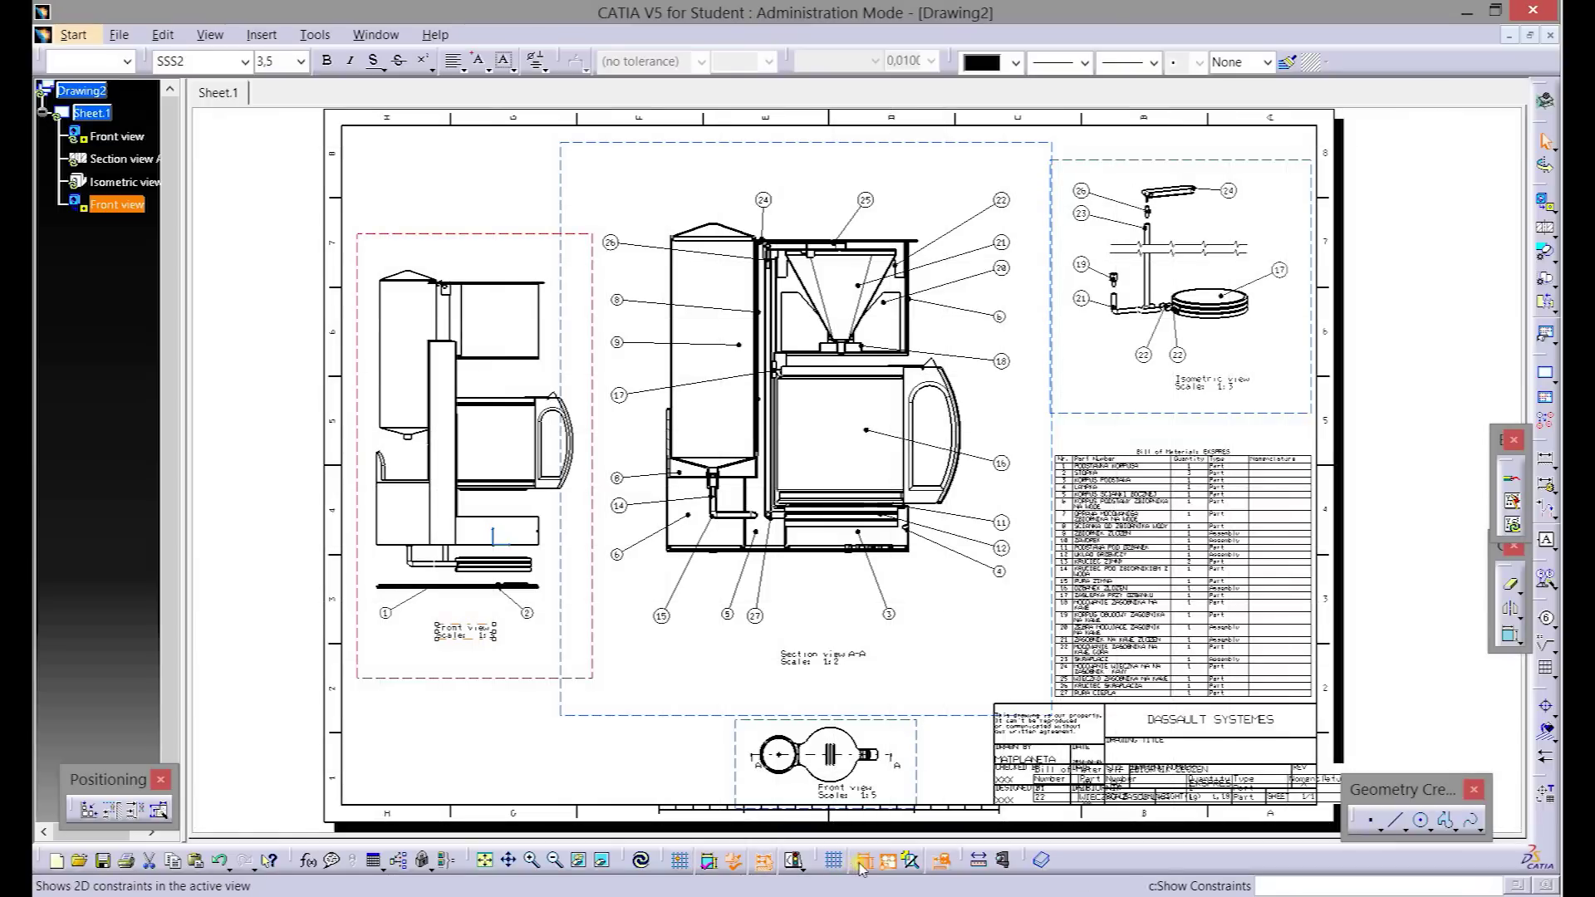
pyautogui.click(887, 862)
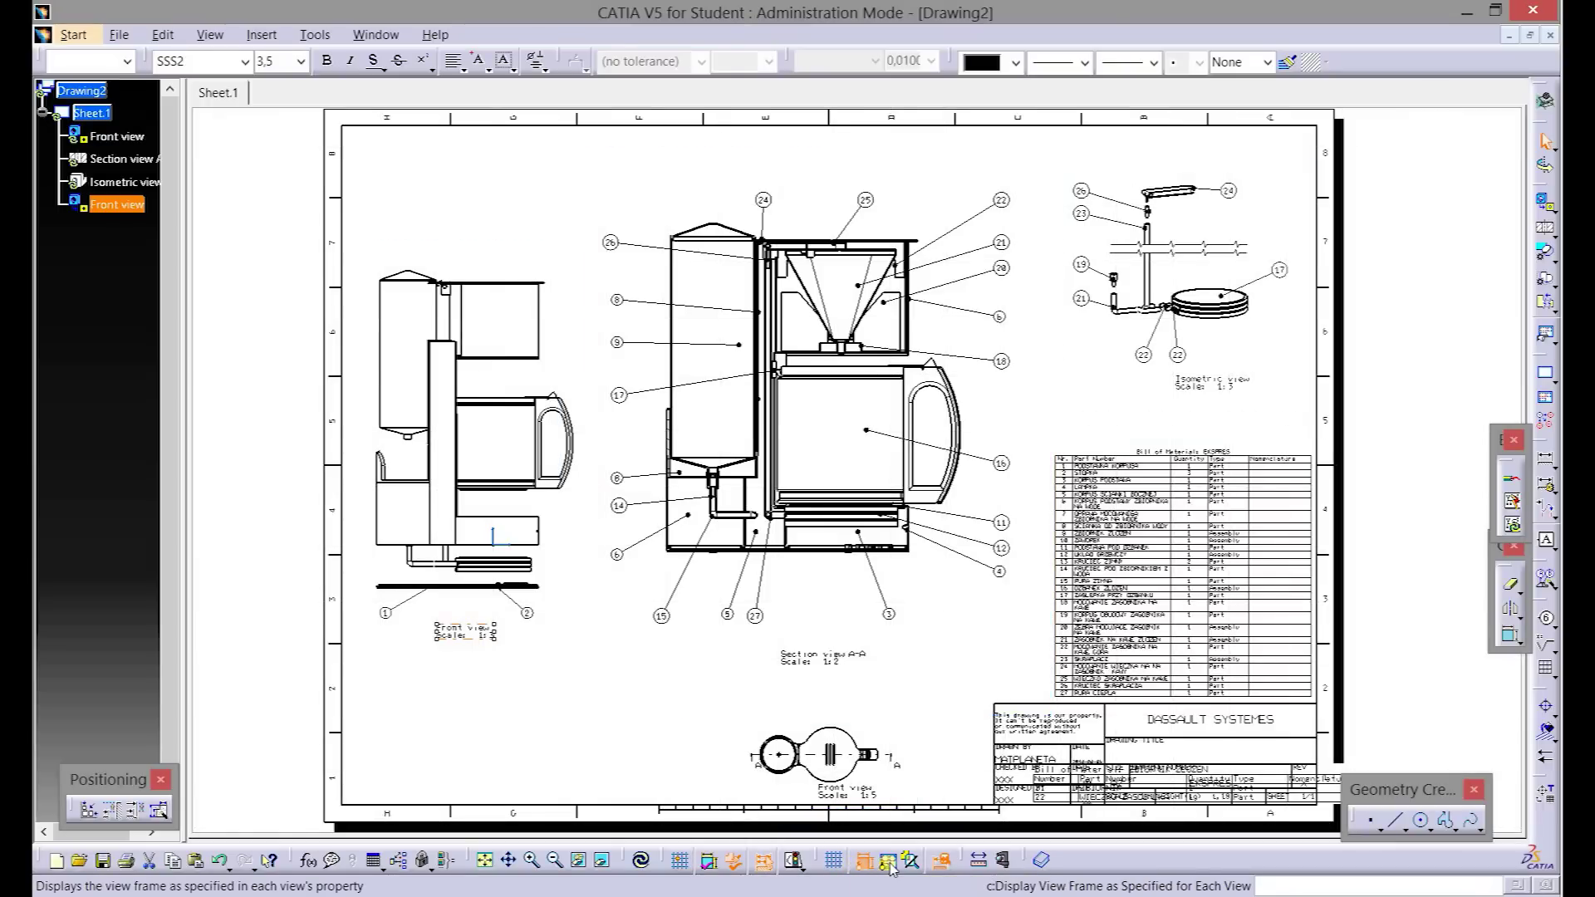